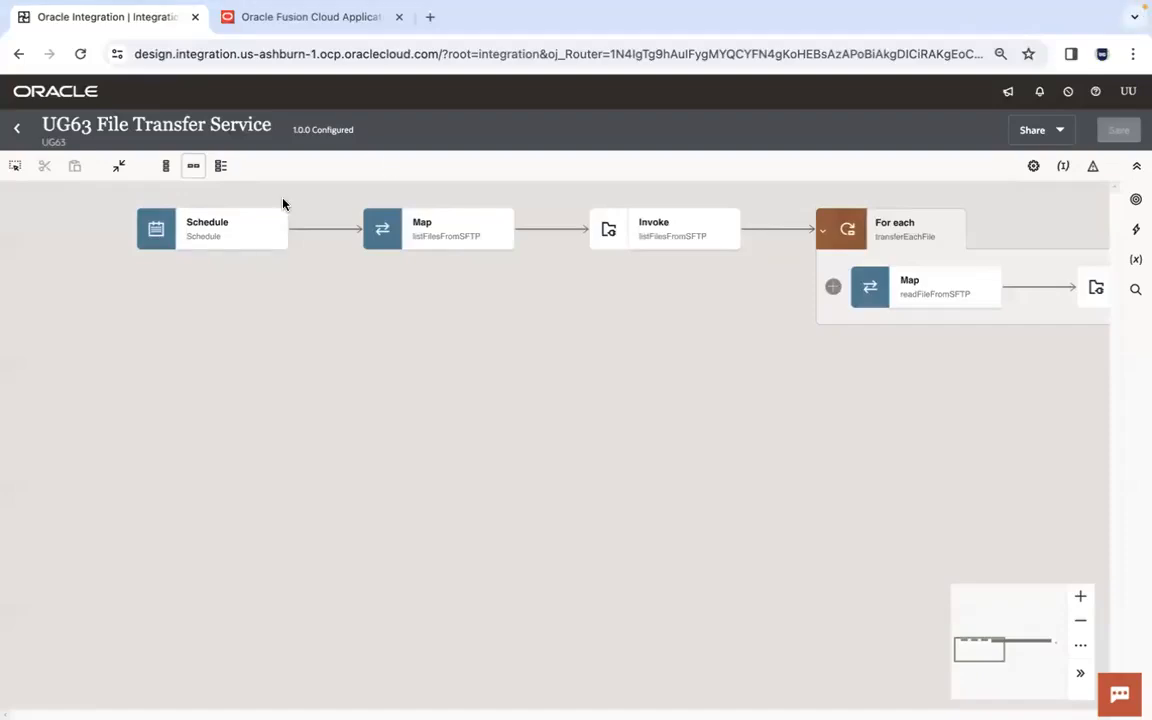
# - Compare the open Fusion instance's address with the instances listed in the Fusion Cloud Instance Details spreadsheet, closing the spreadsheet when done
pyautogui.click(309, 22)
pyautogui.click(305, 58)
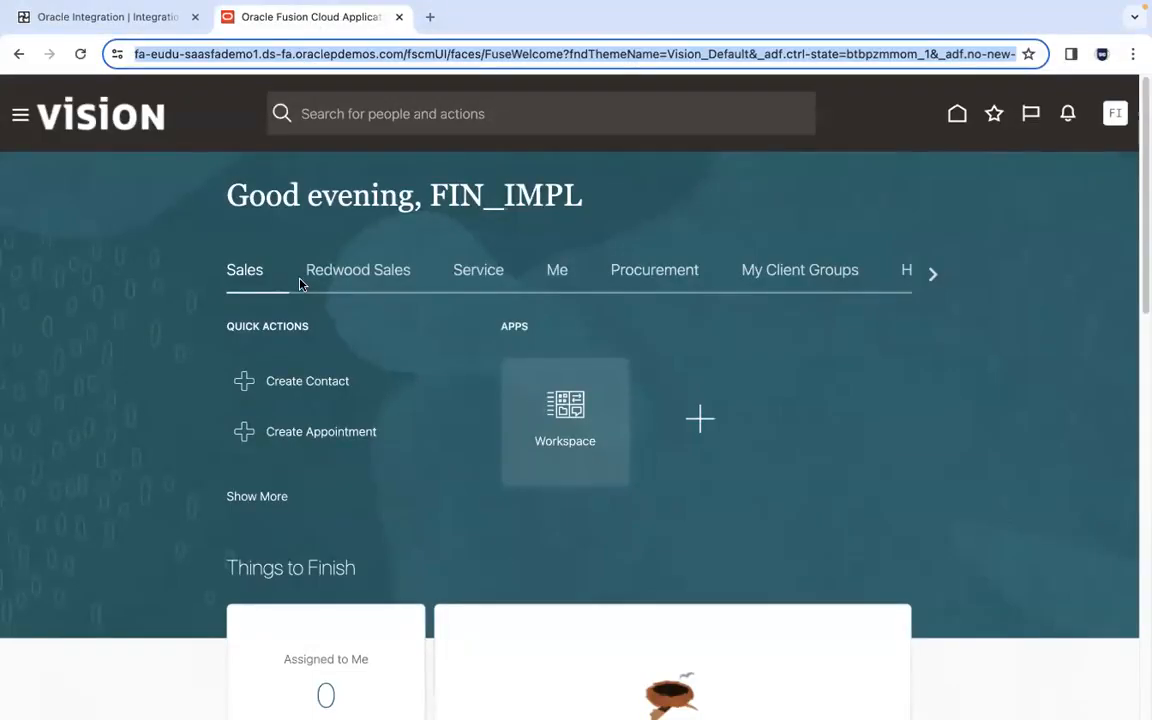
pyautogui.click(428, 20)
pyautogui.click(447, 88)
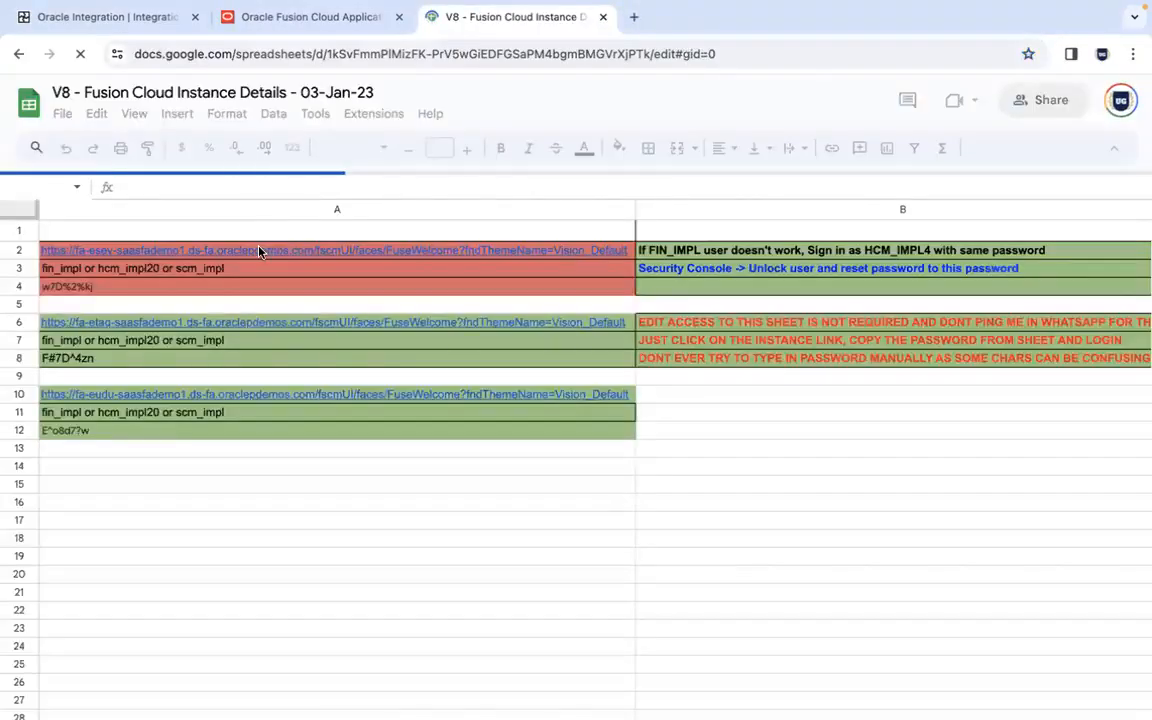
pyautogui.moveTo(258, 247); pyautogui.dragTo(285, 284)
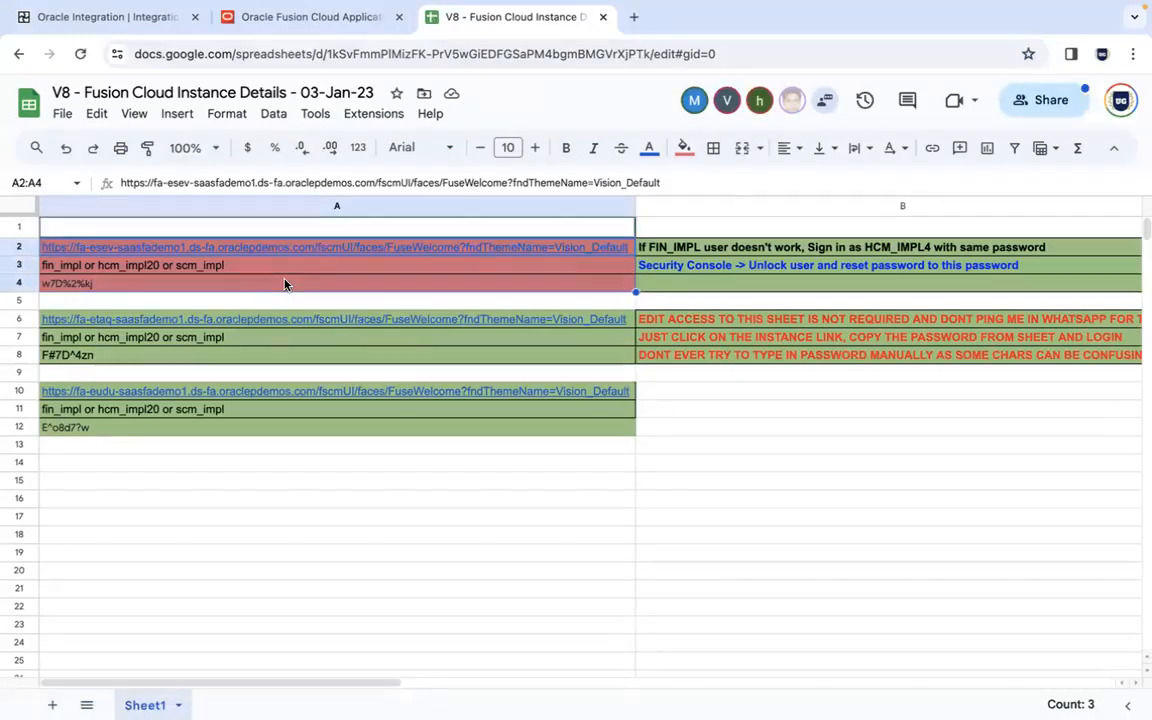
pyautogui.click(250, 320)
pyautogui.click(233, 391)
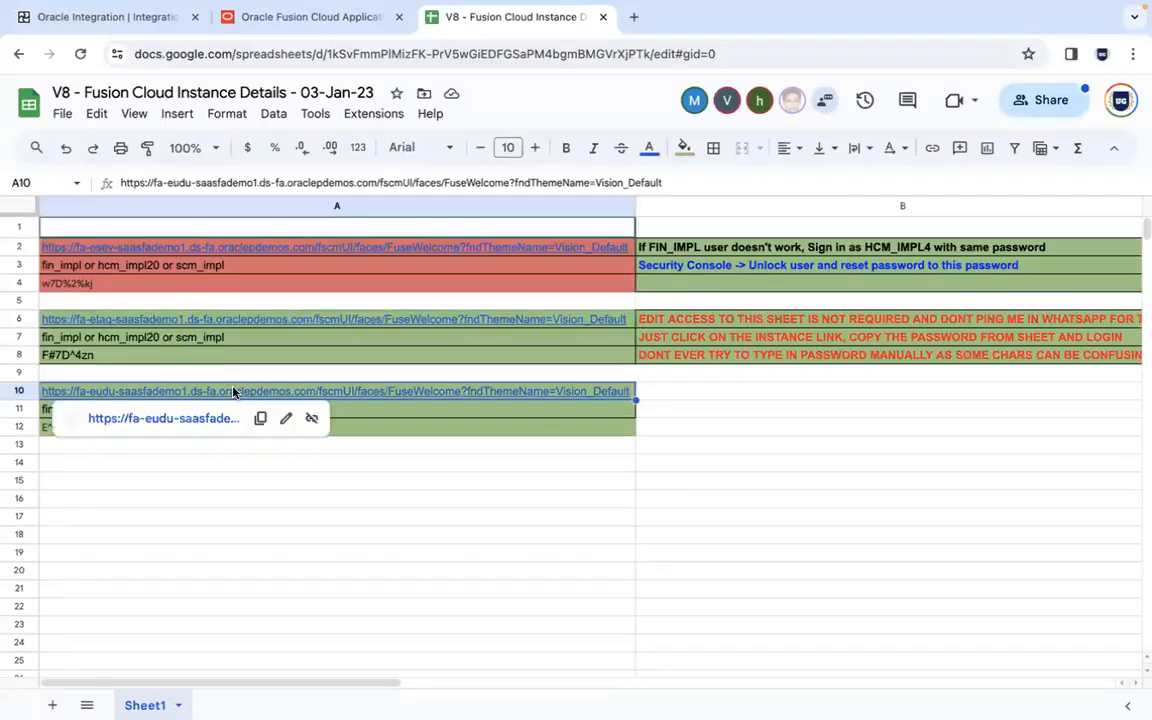
pyautogui.click(601, 18)
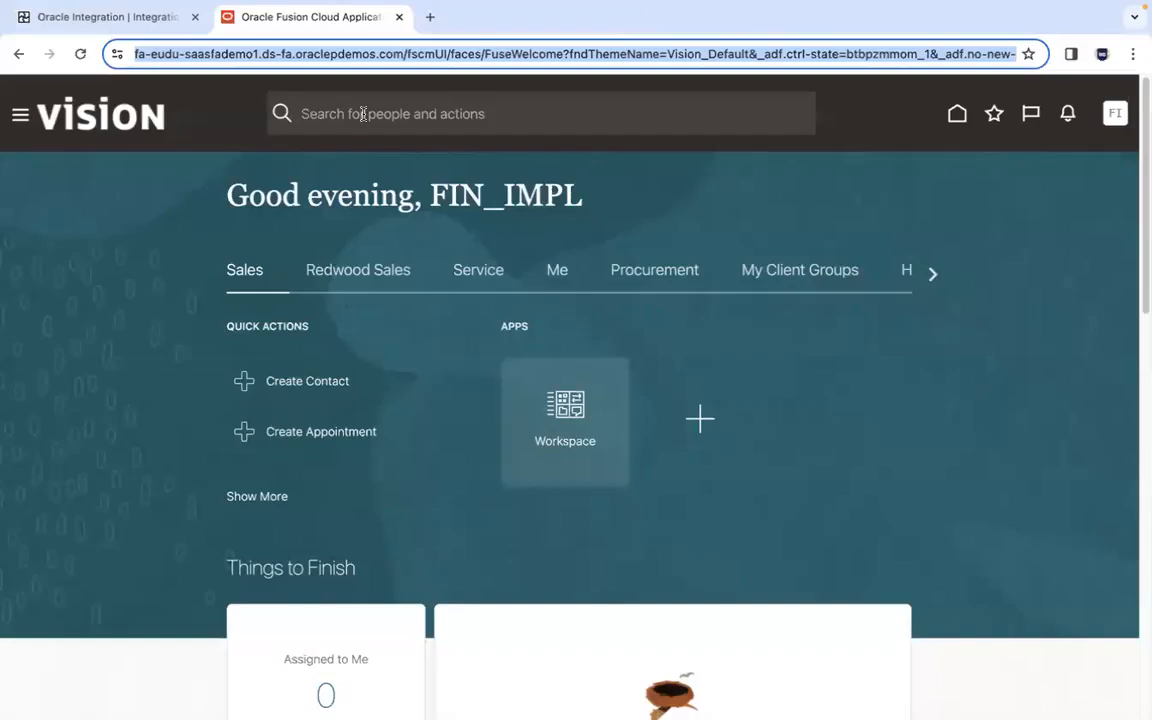
# - Deselect the Fusion page address and return to the UG63 File Transfer Service integration
pyautogui.press('Right')
pyautogui.click(524, 234)
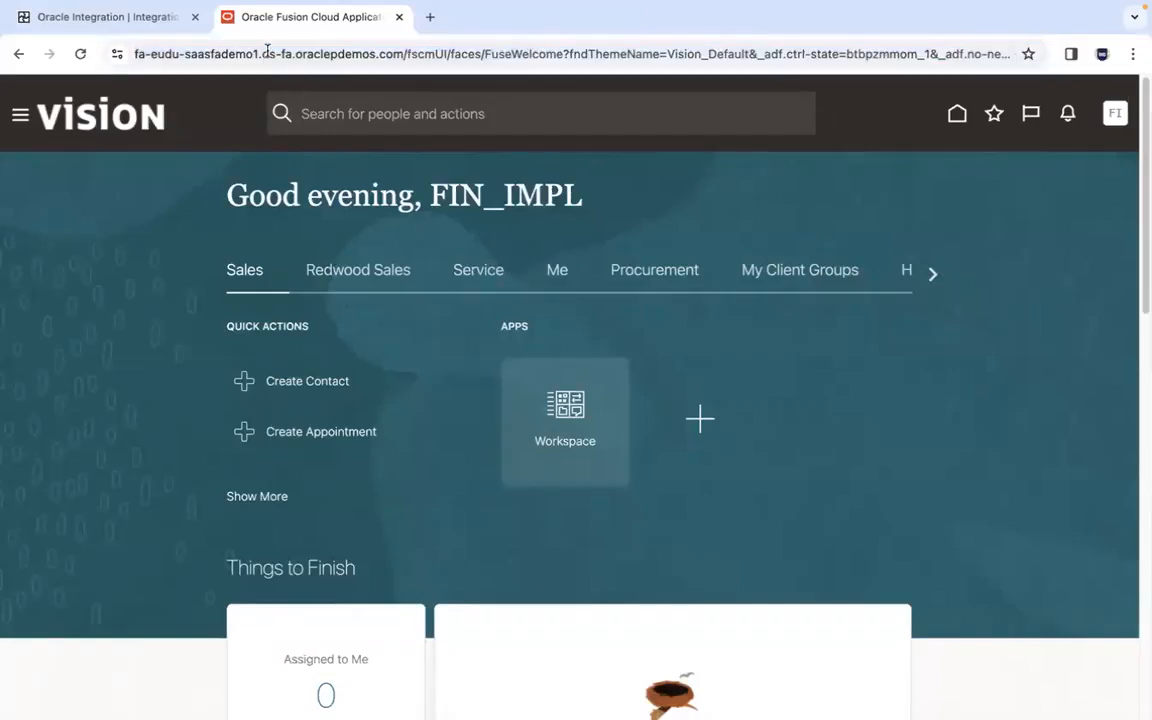
pyautogui.click(115, 17)
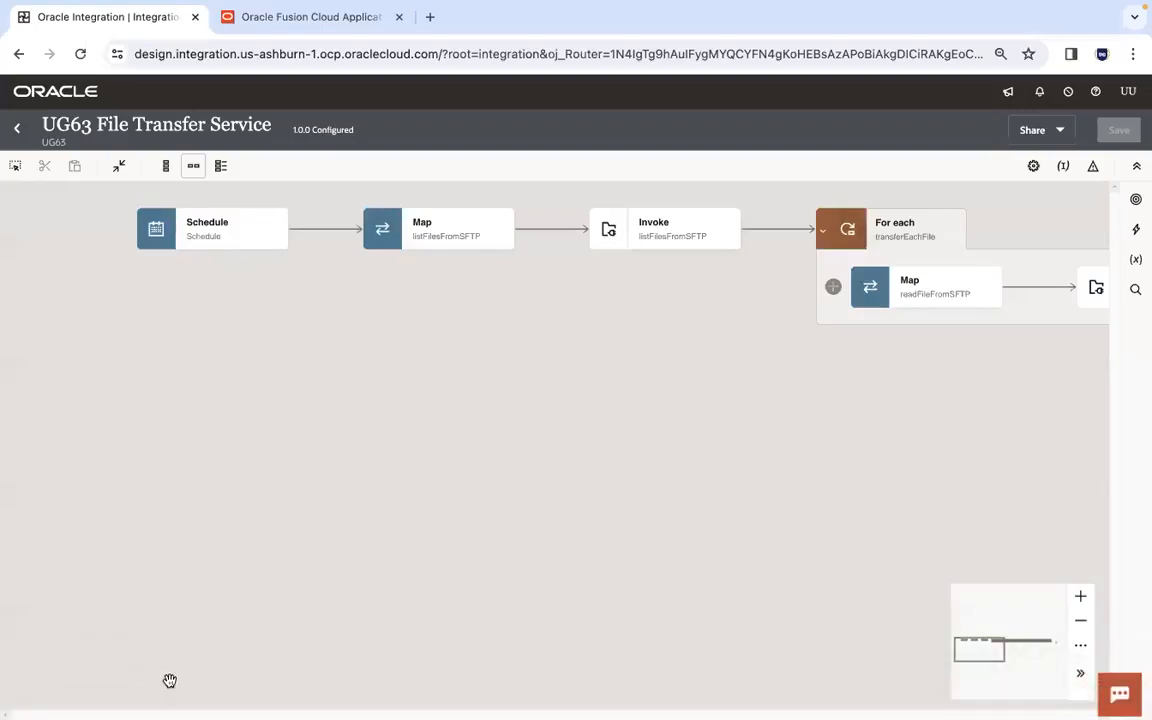
pyautogui.moveTo(124, 710)
pyautogui.click(120, 684)
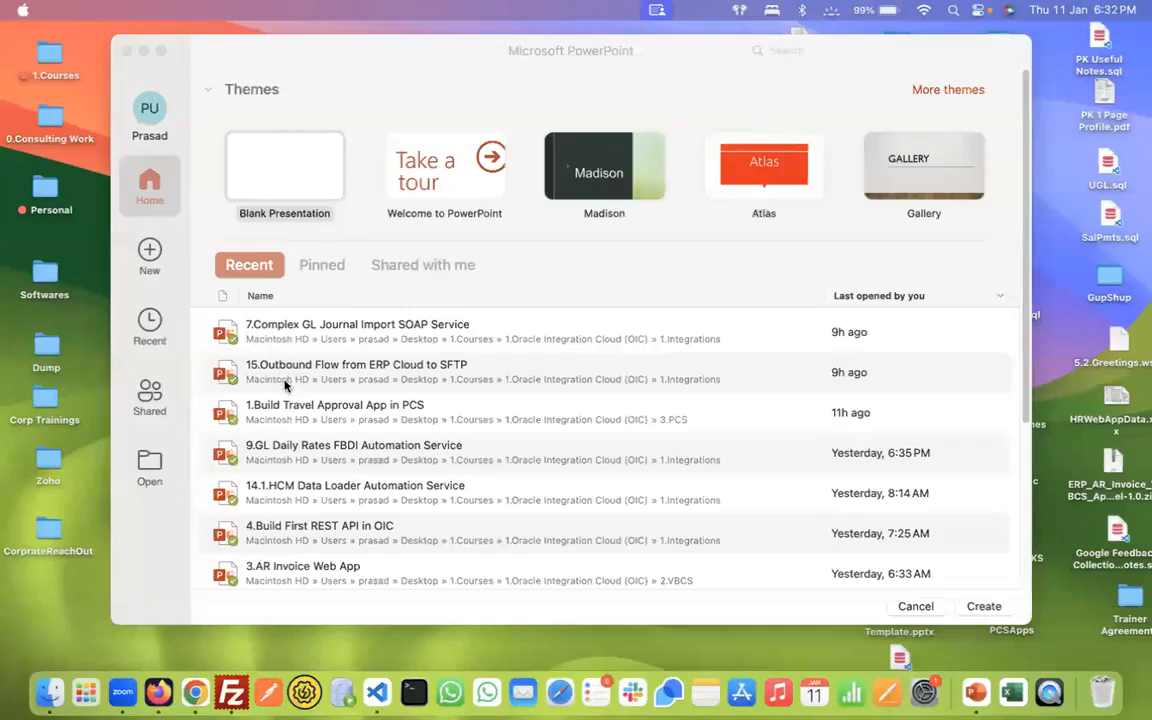
pyautogui.click(126, 50)
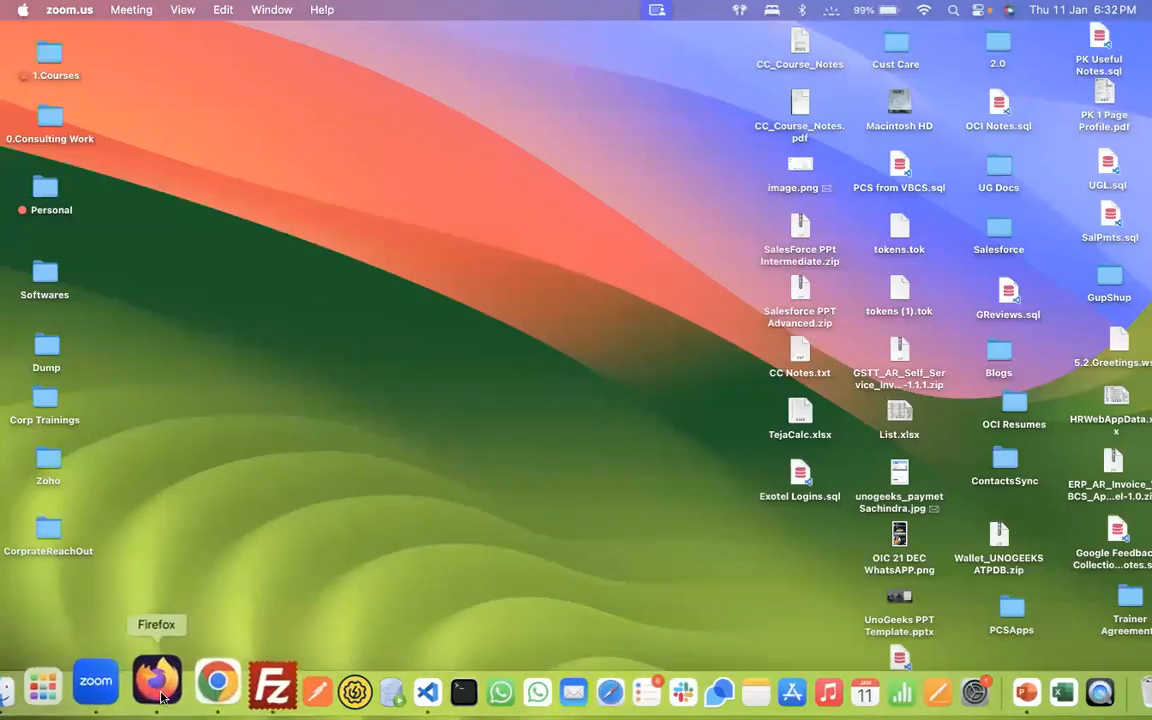
# - Switch to Firefox and save the changes to the UG63 ERP Conn connection
pyautogui.click(160, 695)
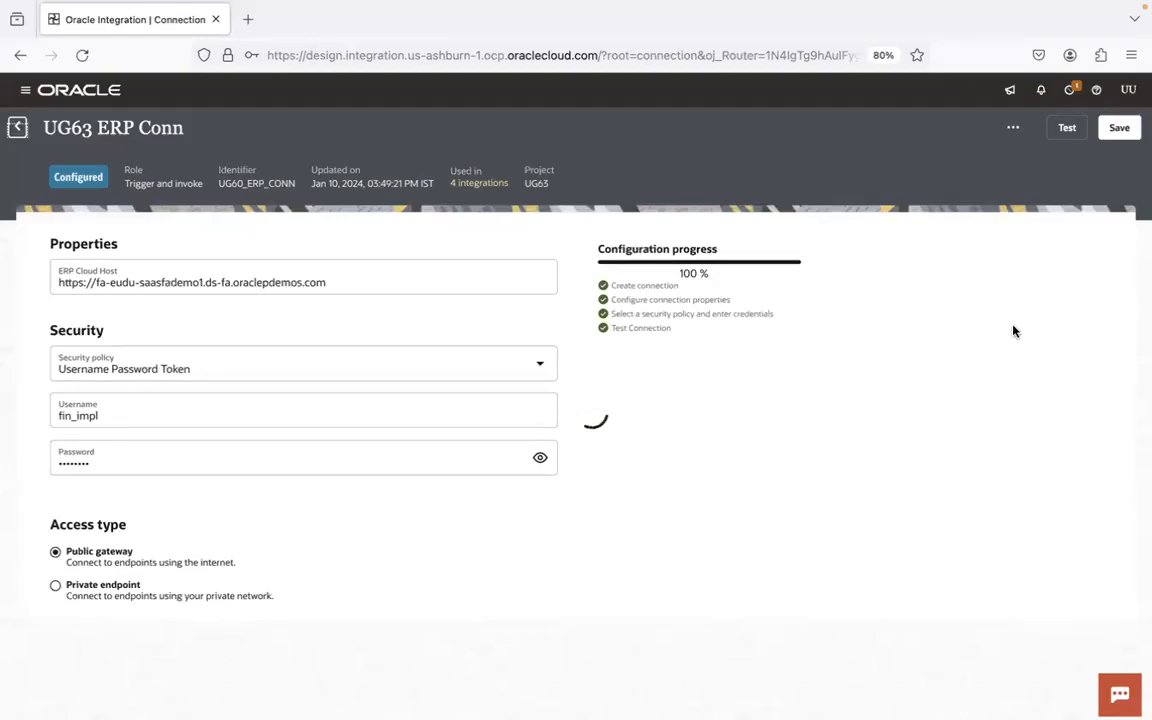
pyautogui.click(1113, 691)
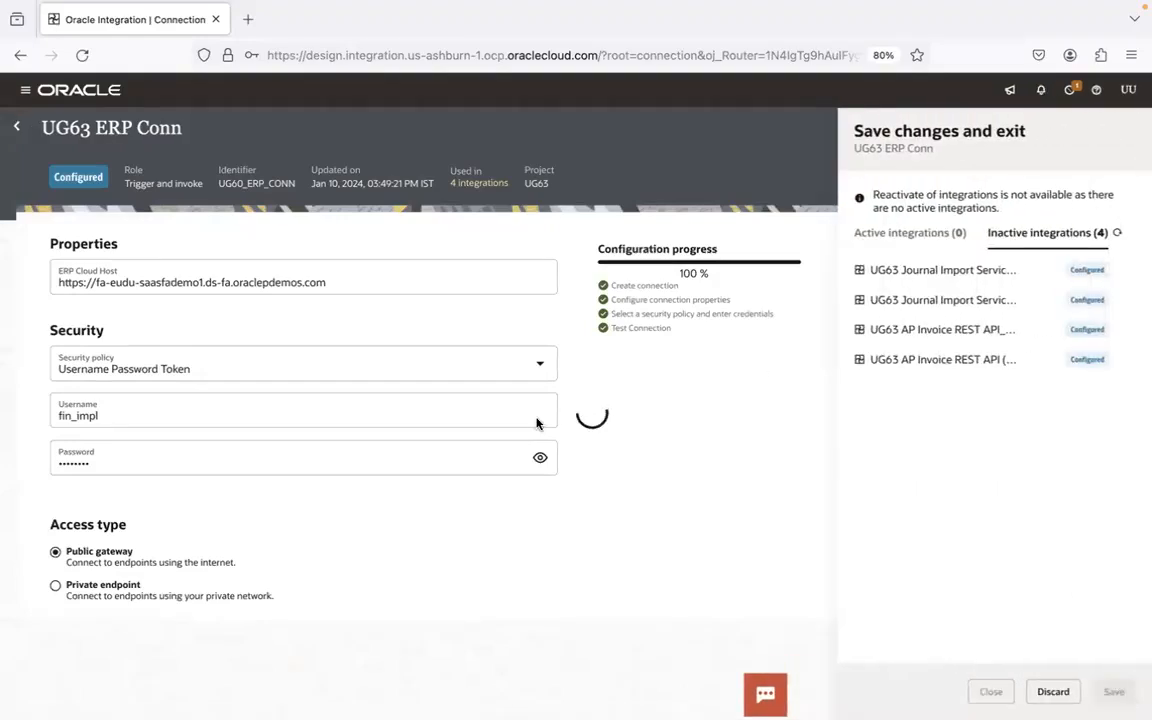
# - Switch to PowerPoint and open the recent presentation "9.GL Daily Rates FBDI Automation Service" at its FBDI Automation slide
pyautogui.moveTo(1087, 690)
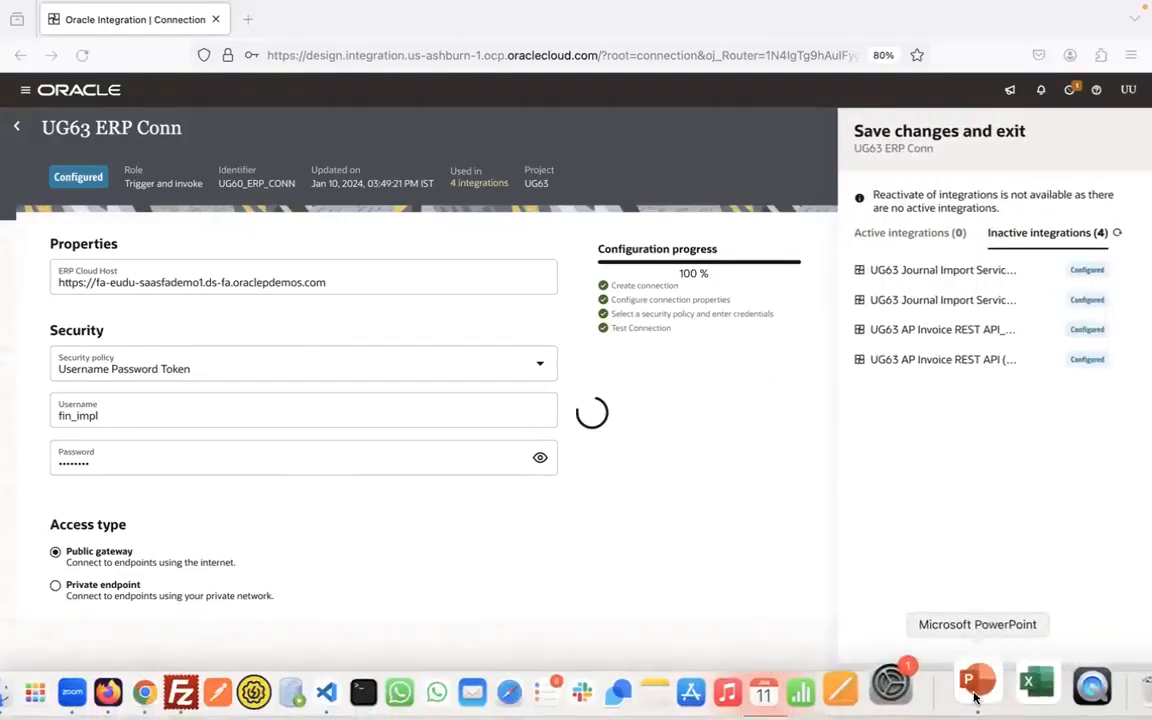
pyautogui.click(986, 698)
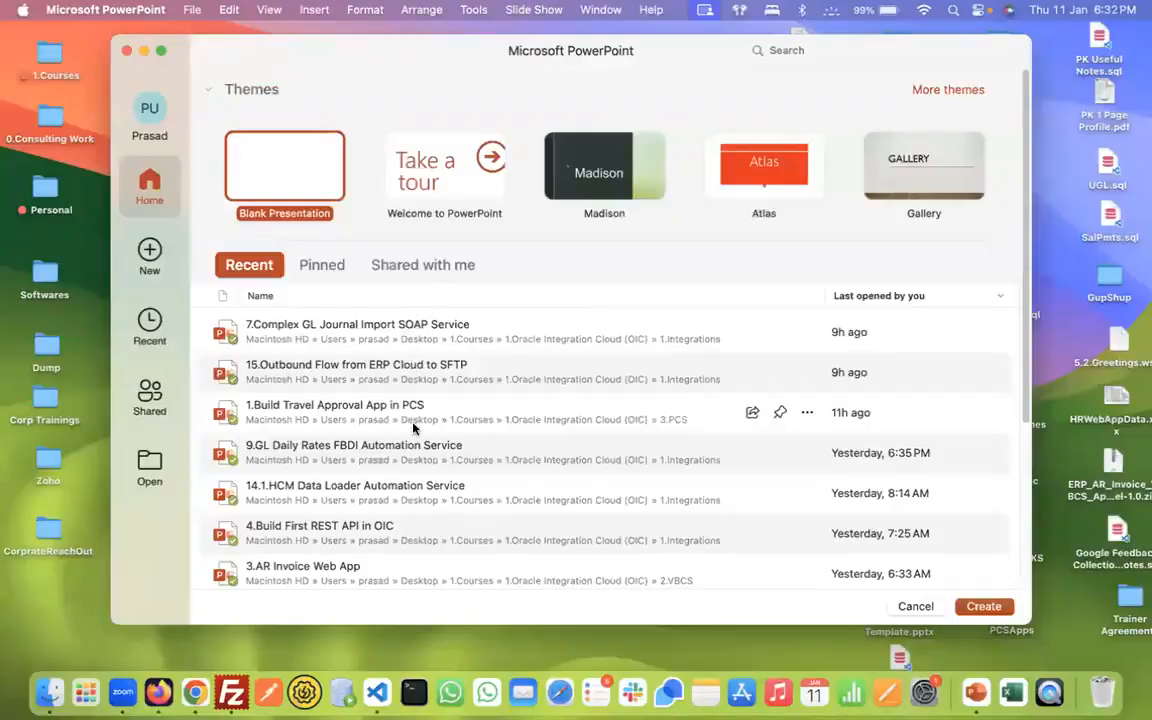
pyautogui.click(418, 449)
pyautogui.doubleClick(418, 449)
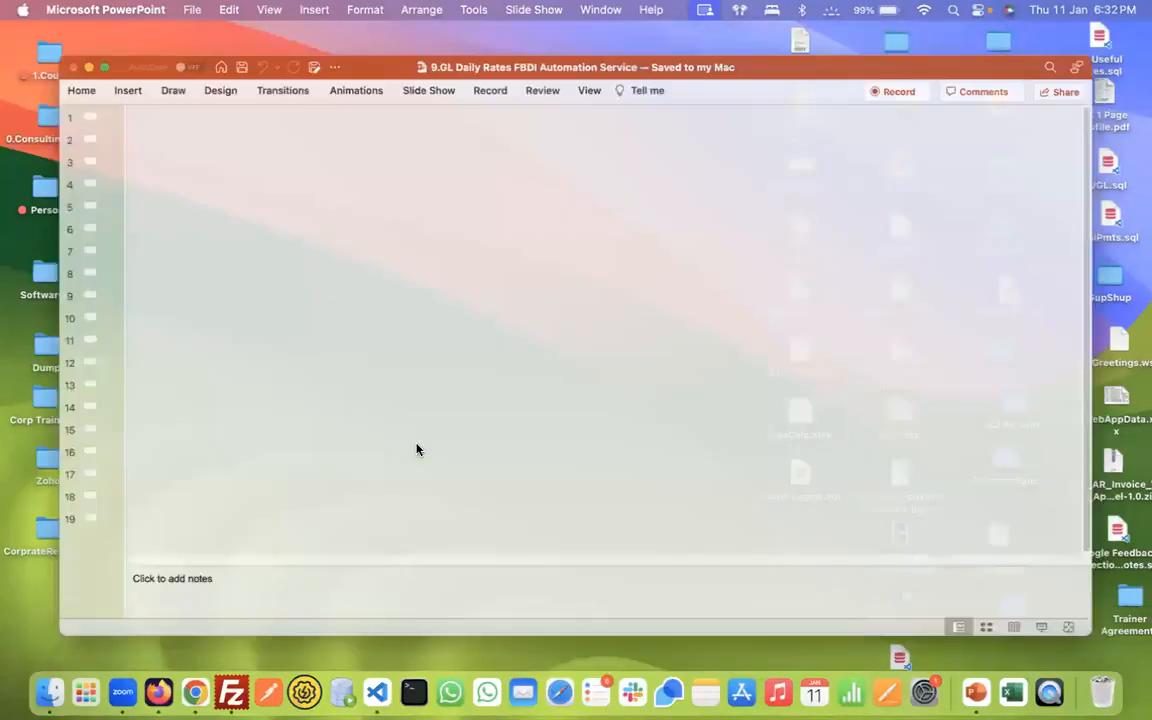
pyautogui.scroll(-1, 418, 449)
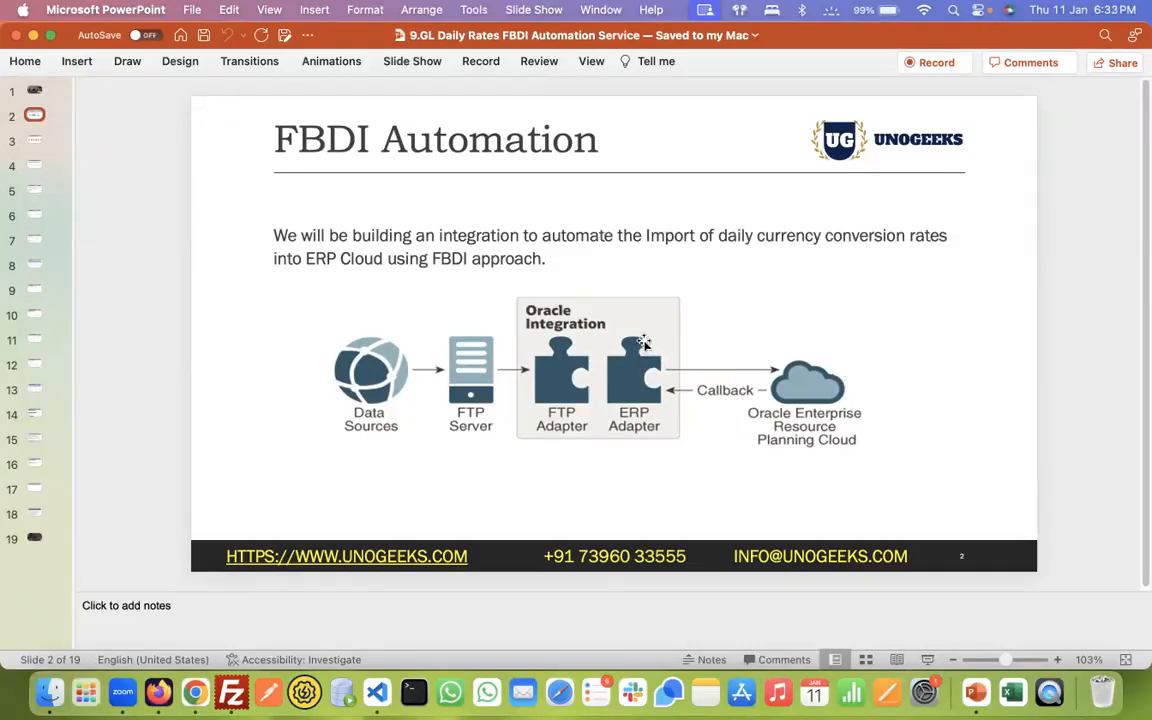
# - Review the FBDI Main Integration and FBDI Callback Integration slides, then return to the FBDI Automation slide
pyautogui.press('Down')
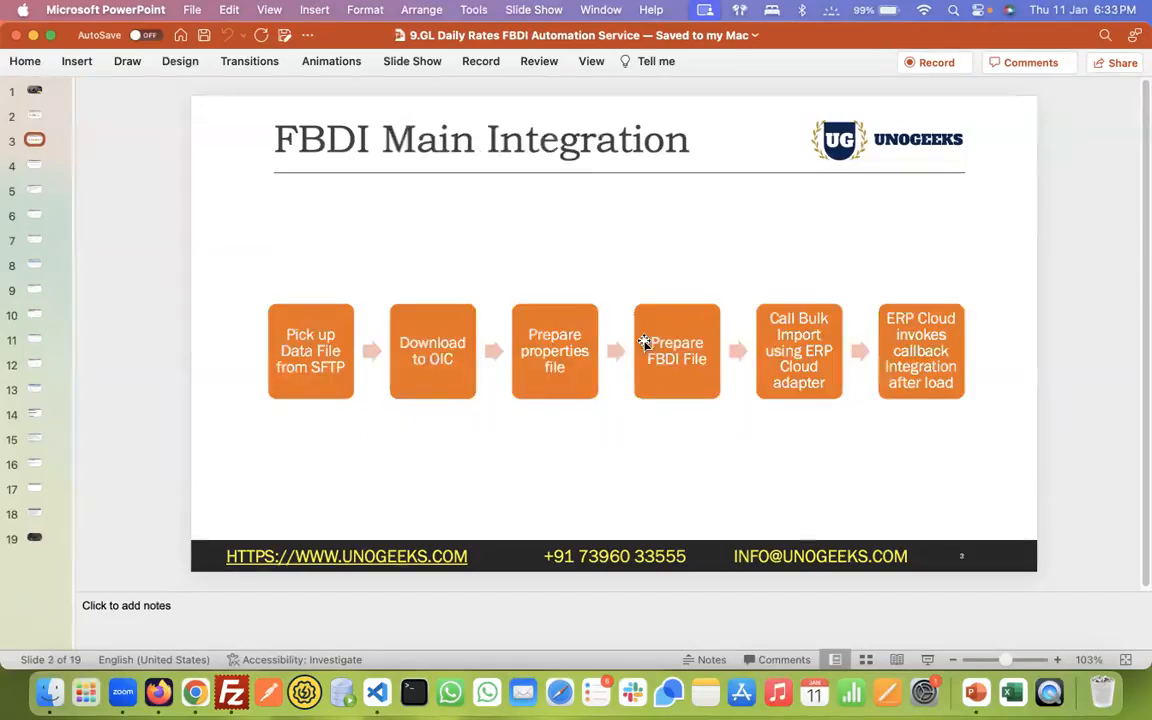
pyautogui.press('Up')
pyautogui.press('Down')
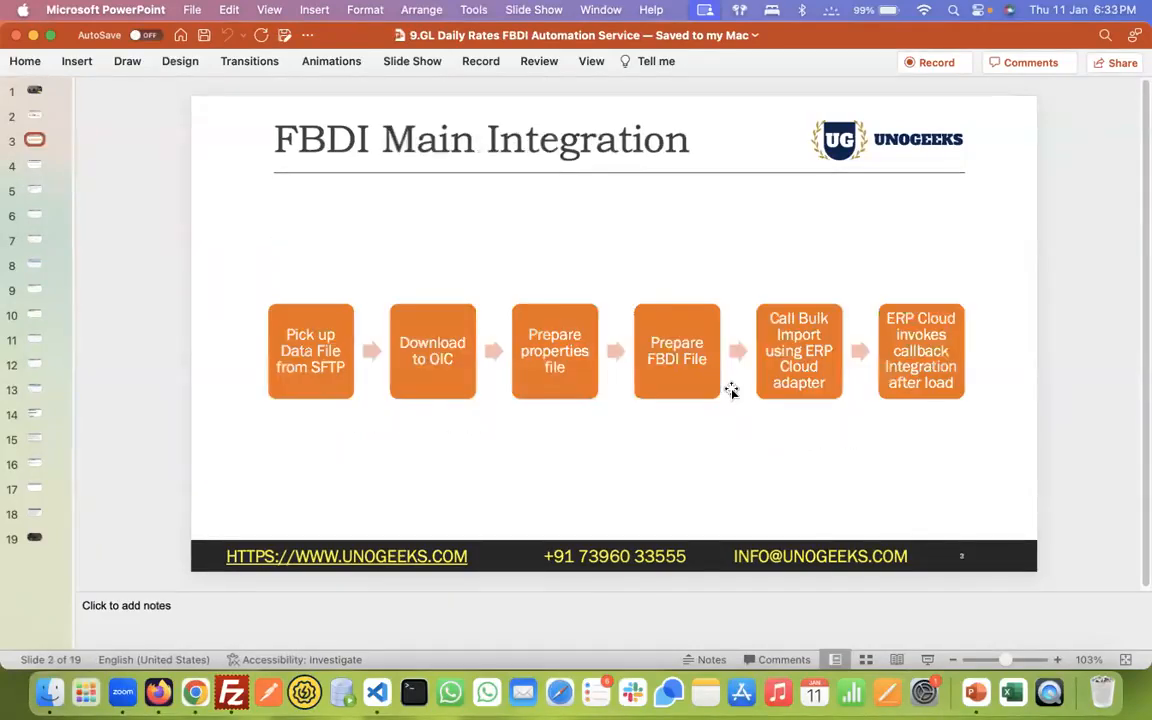
pyautogui.press('Down')
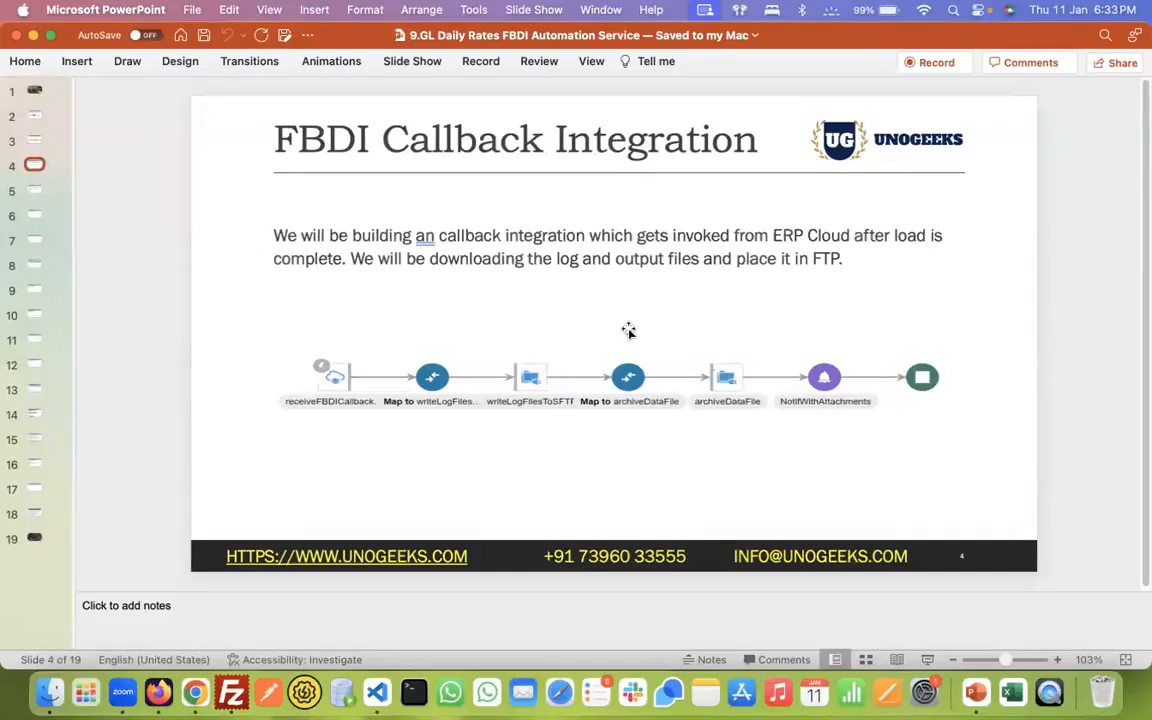
pyautogui.press('Up')
pyautogui.press('Up')
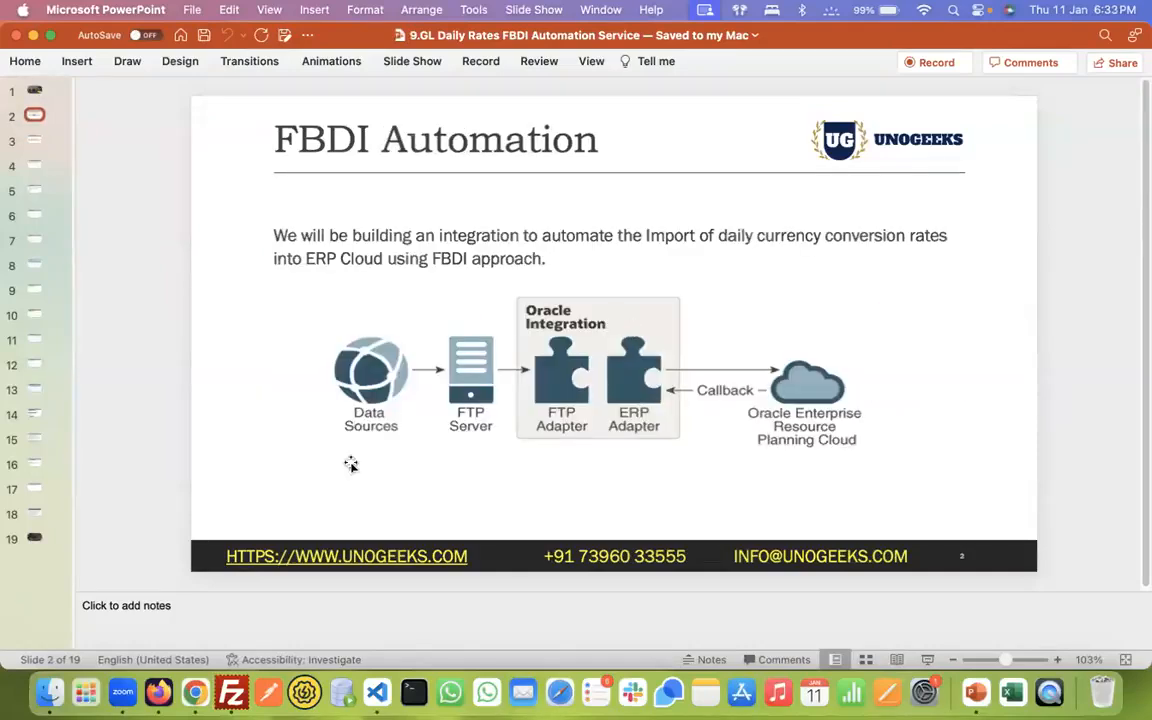
# - Switch to Firefox and open the bookmarked Dev OIC site in a new tab
pyautogui.click(158, 690)
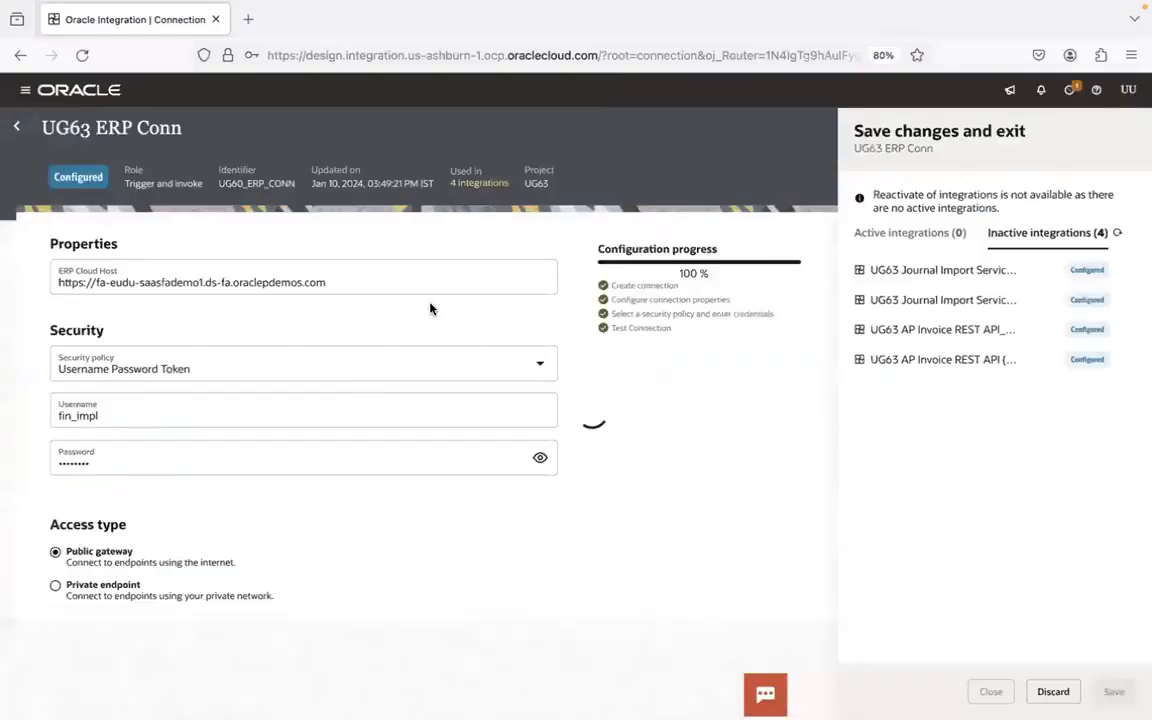
pyautogui.click(248, 19)
pyautogui.click(34, 85)
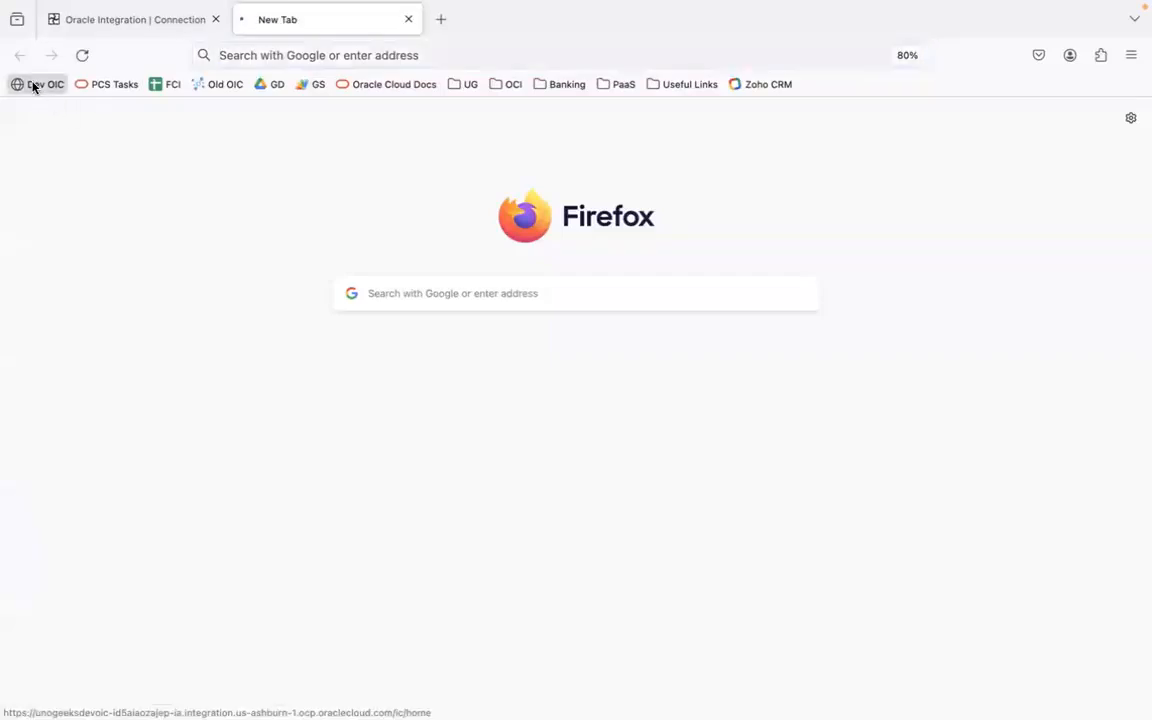
# - Switch to FileZilla and examine the remote gldailyrates/input path and its two GlDailyRatesInterface zip files
pyautogui.press('super+Tab')
pyautogui.press('super+Tab')
pyautogui.press('super+Tab')
pyautogui.press('super+Tab')
pyautogui.press('super+Tab')
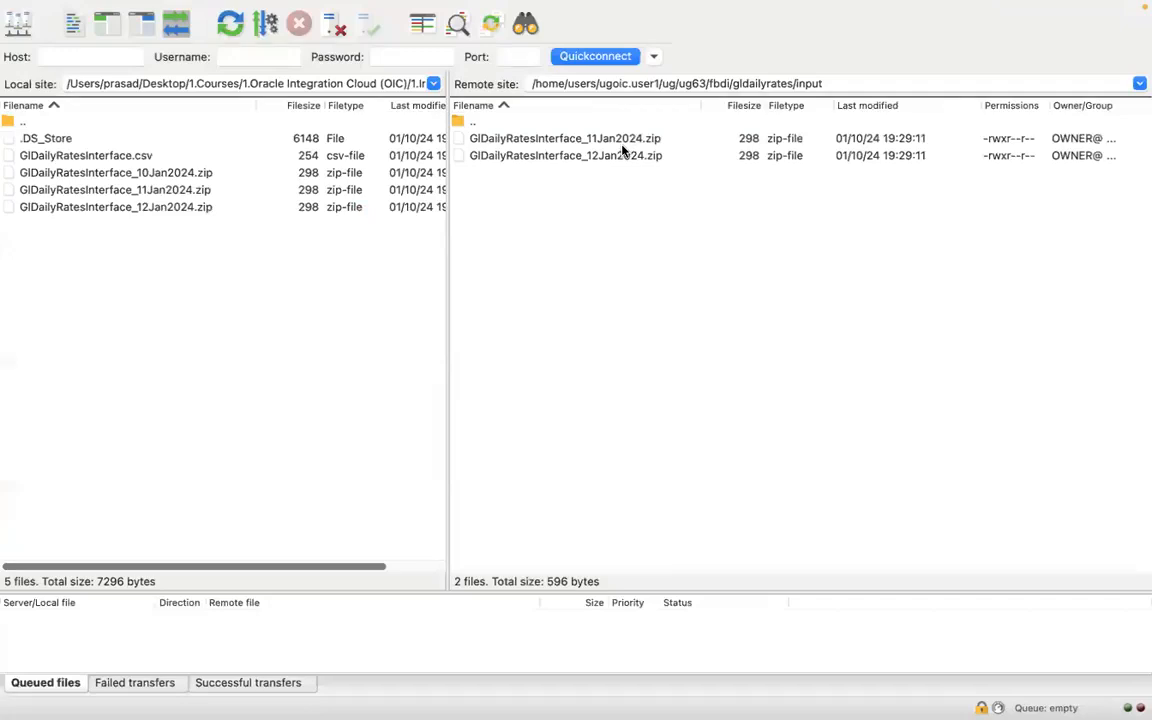
pyautogui.click(720, 84)
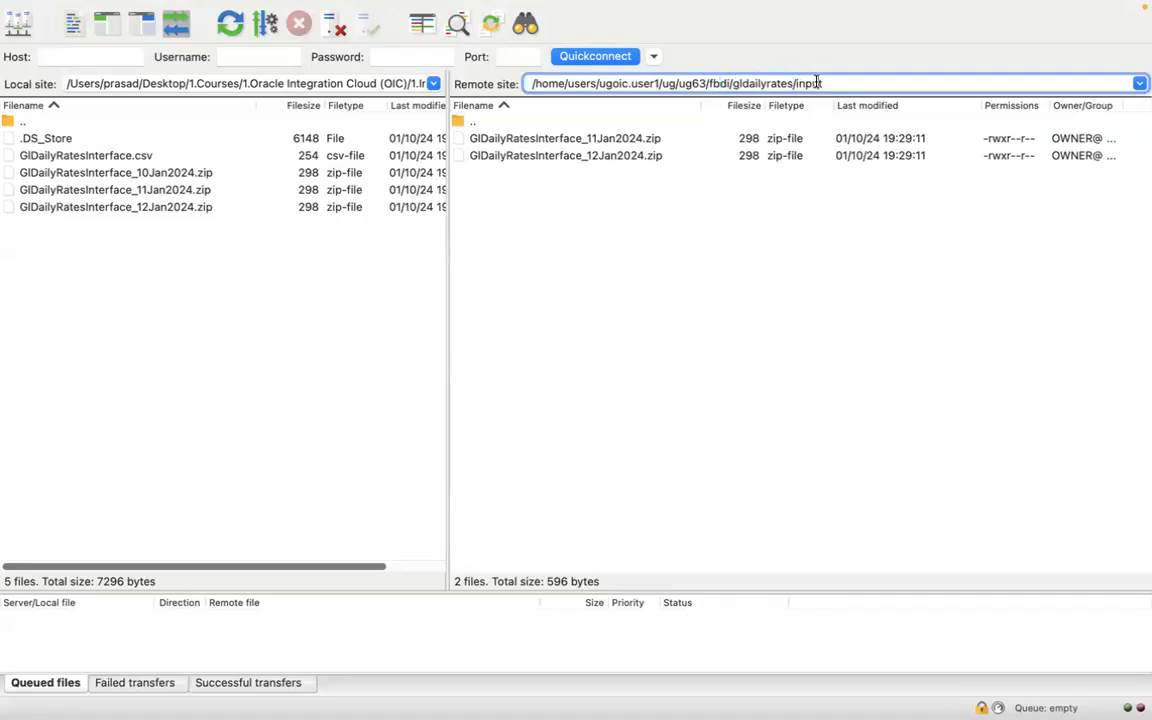
pyautogui.click(652, 141)
pyautogui.click(649, 156)
pyautogui.click(649, 142)
pyautogui.click(649, 156)
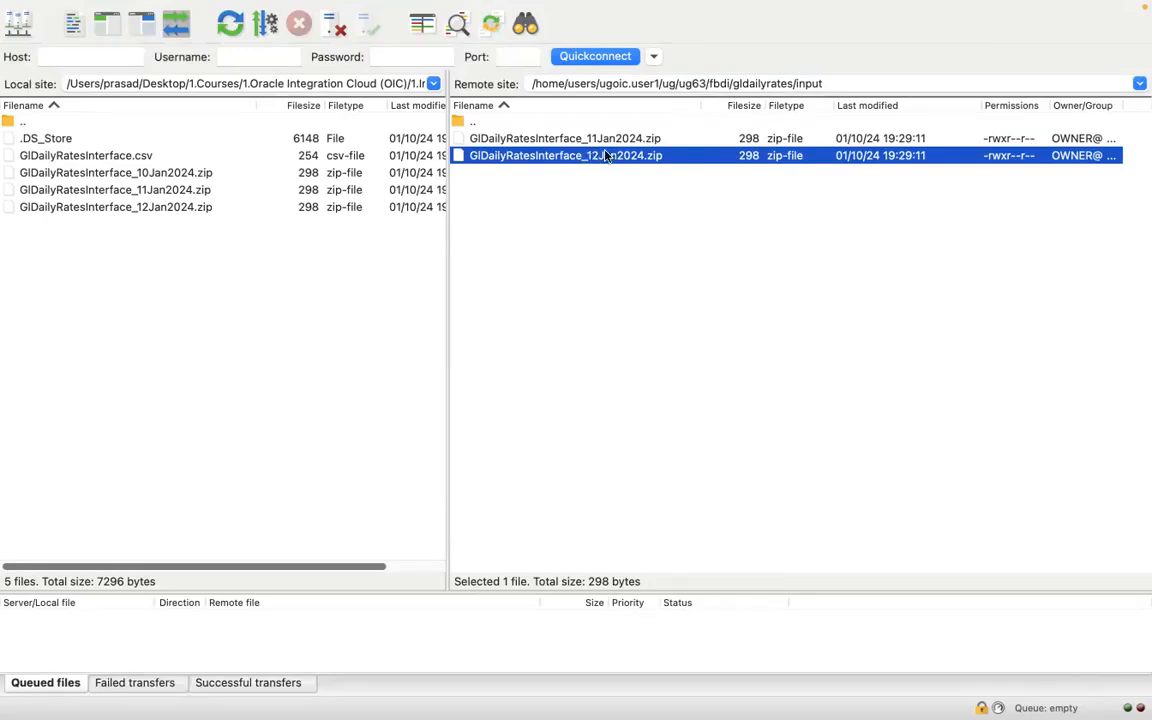
pyautogui.click(613, 237)
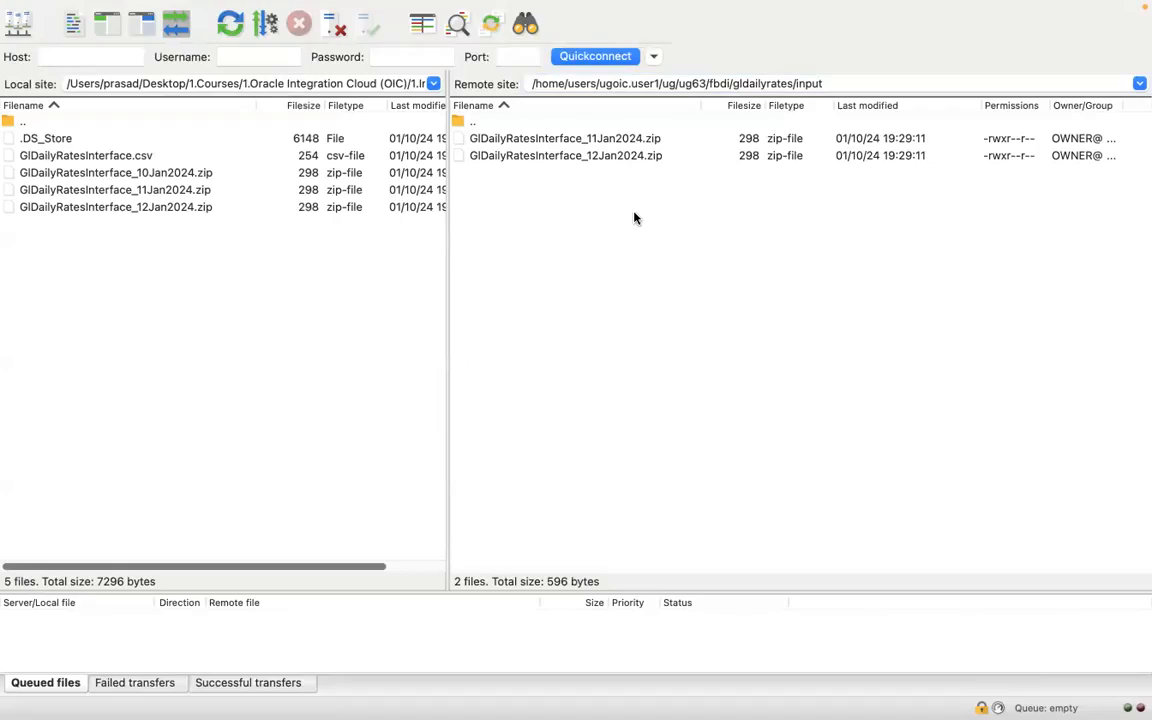
# - Switch to Chrome and examine the UG63 File Transfer Service flow through the actions inside its For each loop
pyautogui.press('super+Tab')
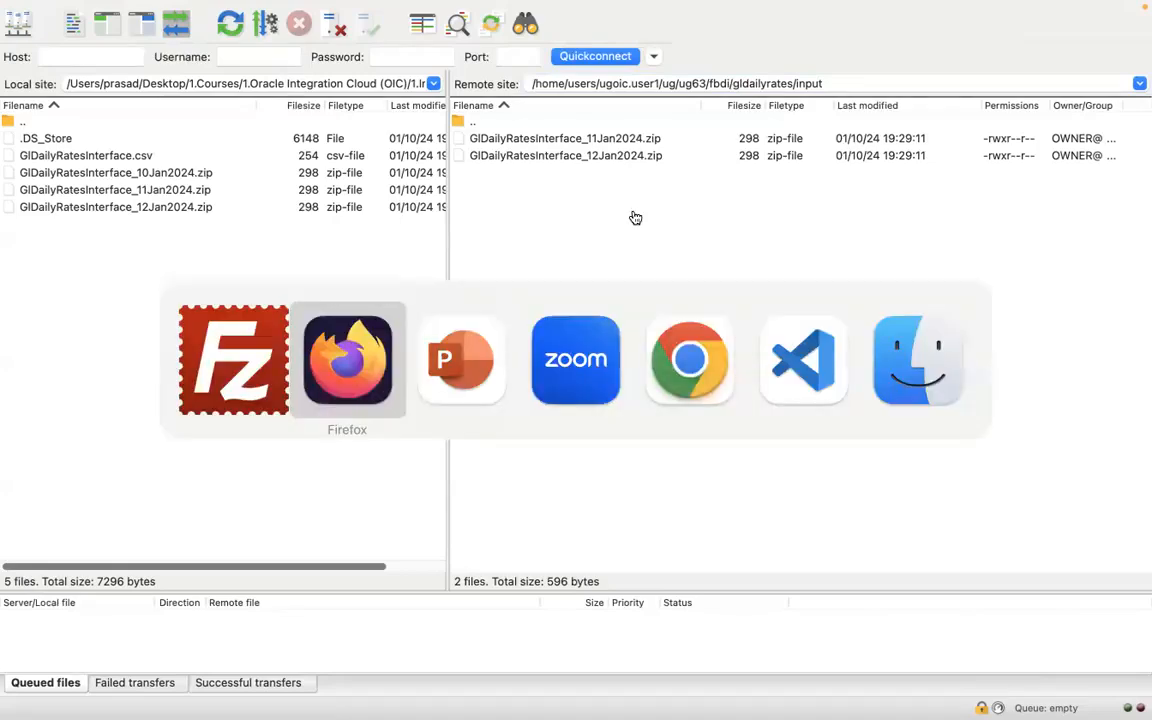
pyautogui.press('super+Tab')
pyautogui.press('super+Tab')
pyautogui.press('super+Tab')
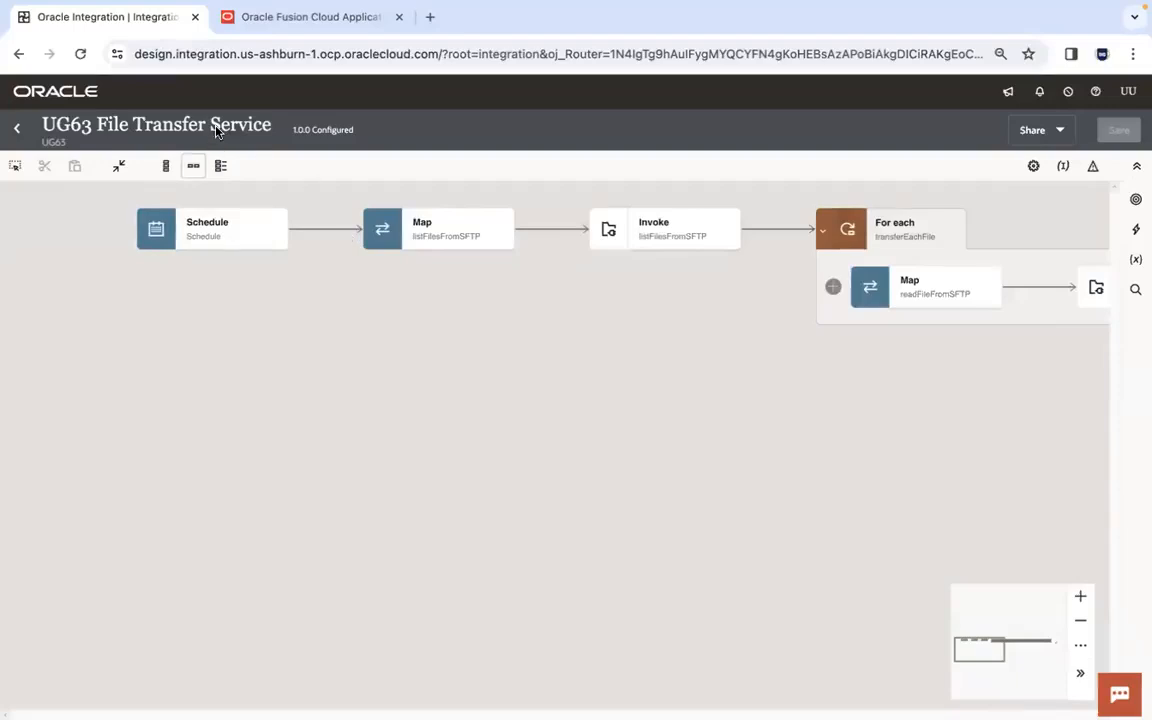
pyautogui.moveTo(602, 332); pyautogui.dragTo(514, 417)
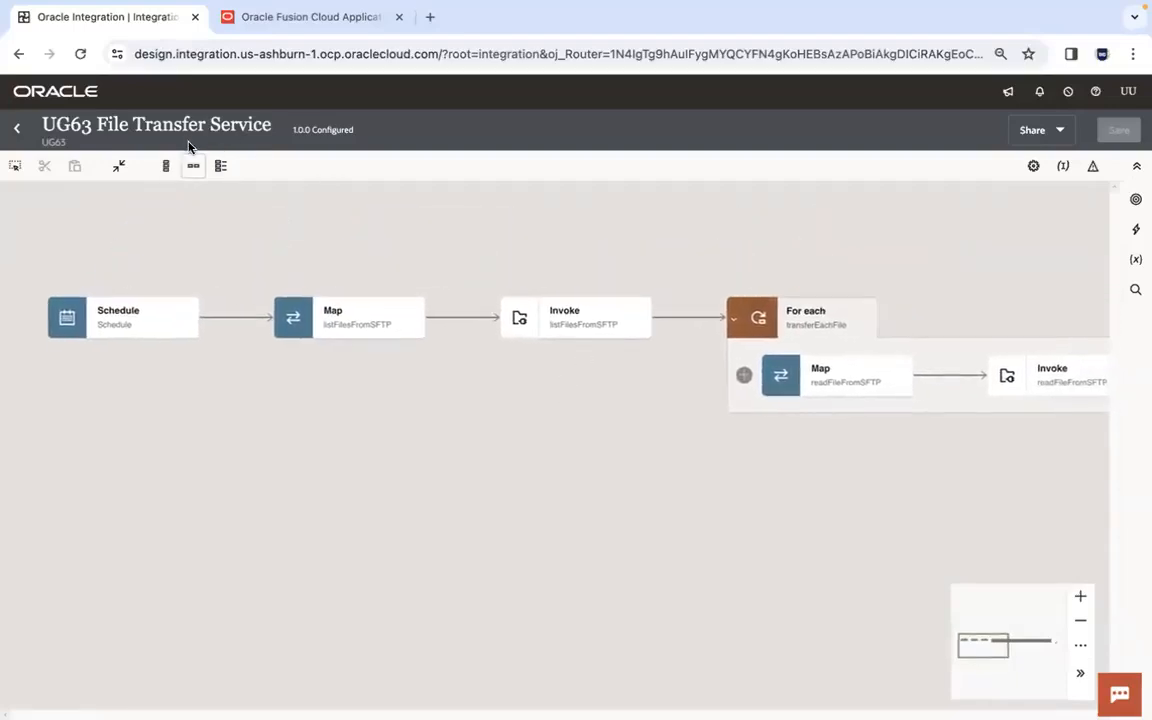
pyautogui.moveTo(607, 381); pyautogui.dragTo(135, 390)
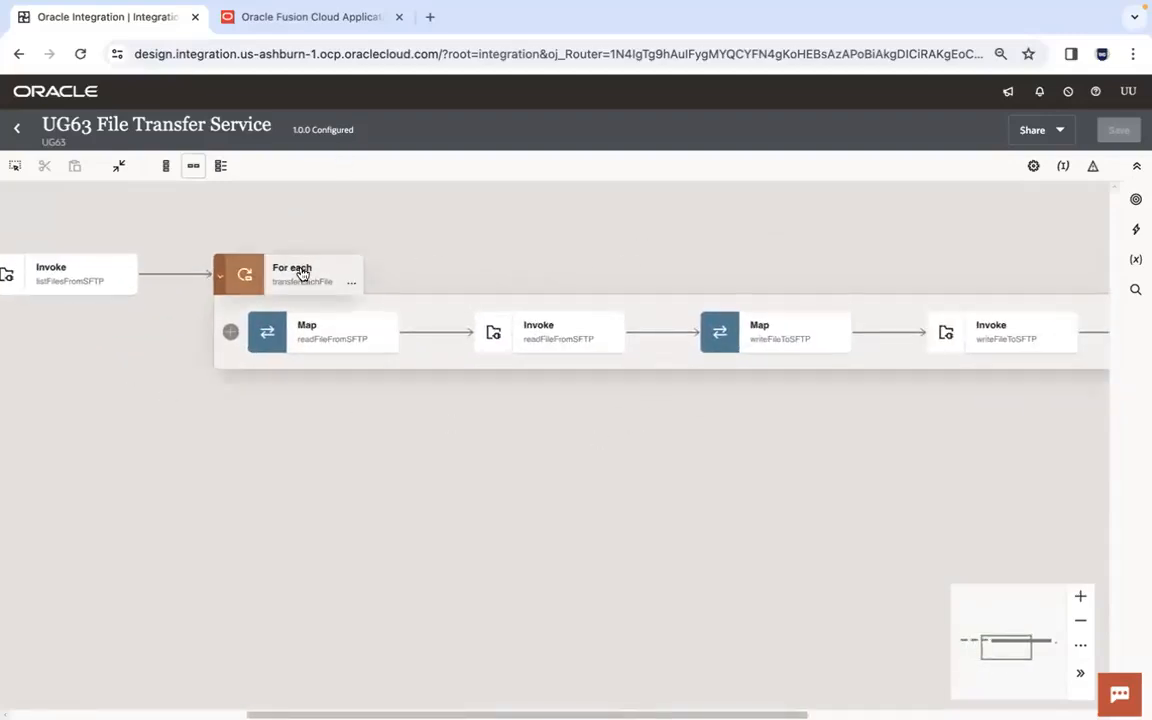
pyautogui.moveTo(676, 463); pyautogui.dragTo(522, 481)
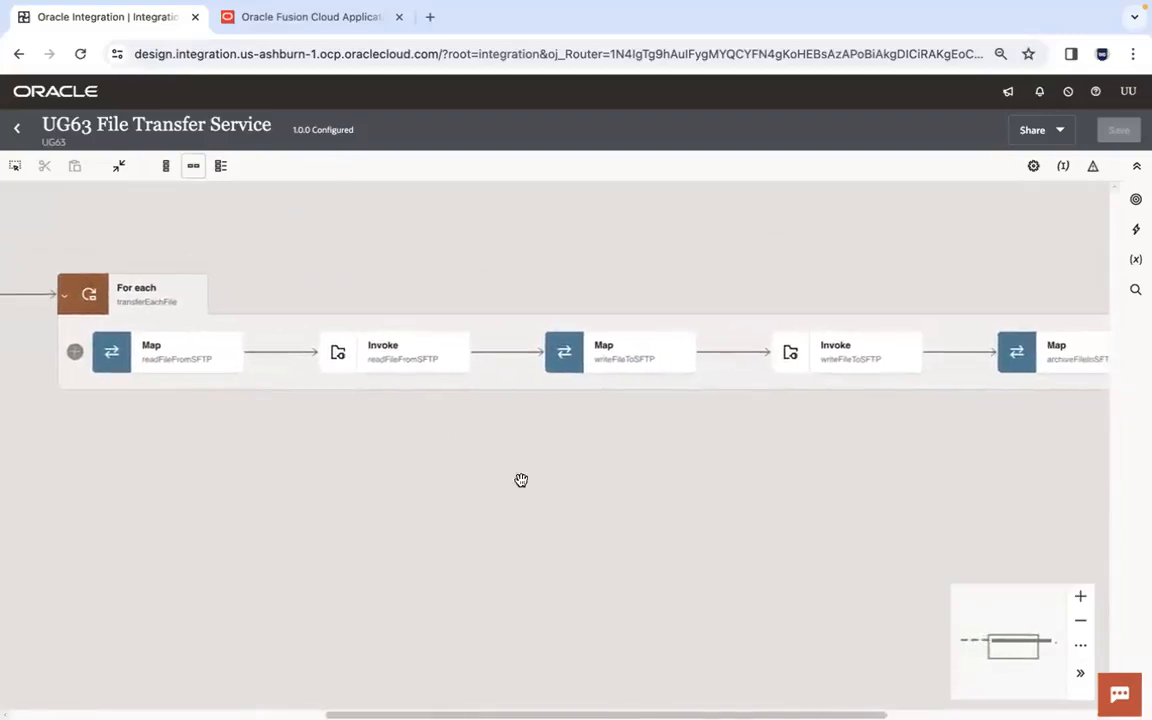
# - Collapse the transferEachFile For each loop and bring the whole integration flow into view
pyautogui.click(63, 297)
pyautogui.moveTo(147, 406); pyautogui.dragTo(851, 432)
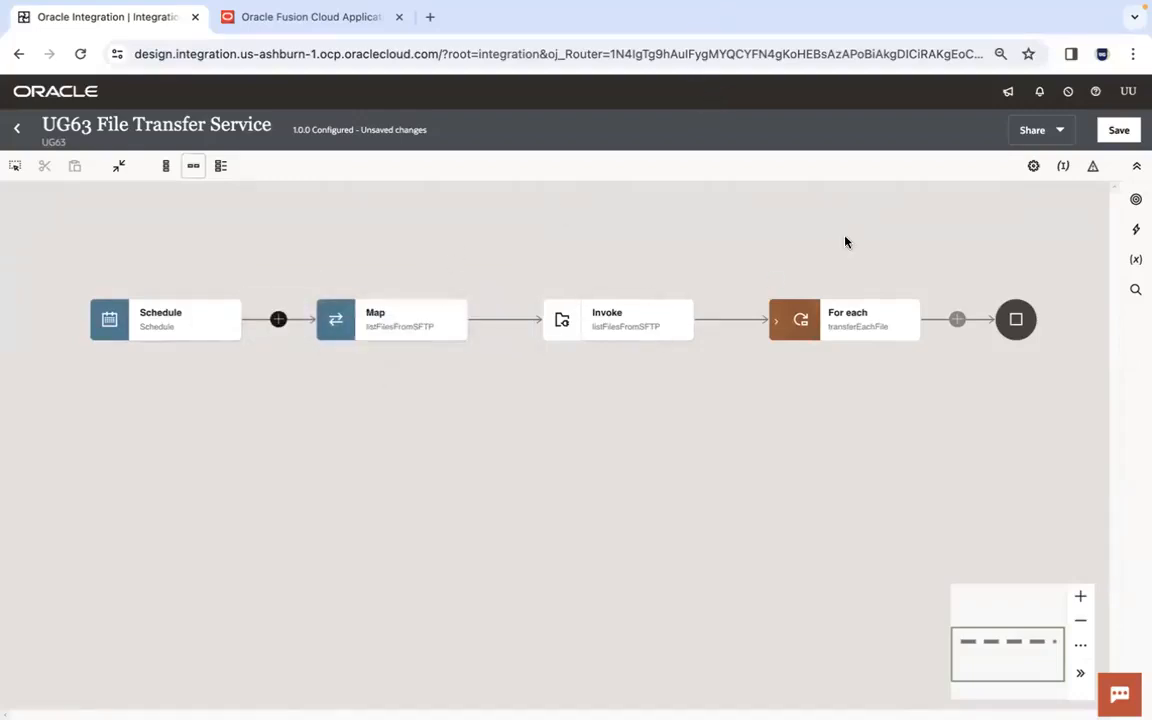
pyautogui.moveTo(884, 261); pyautogui.dragTo(851, 253)
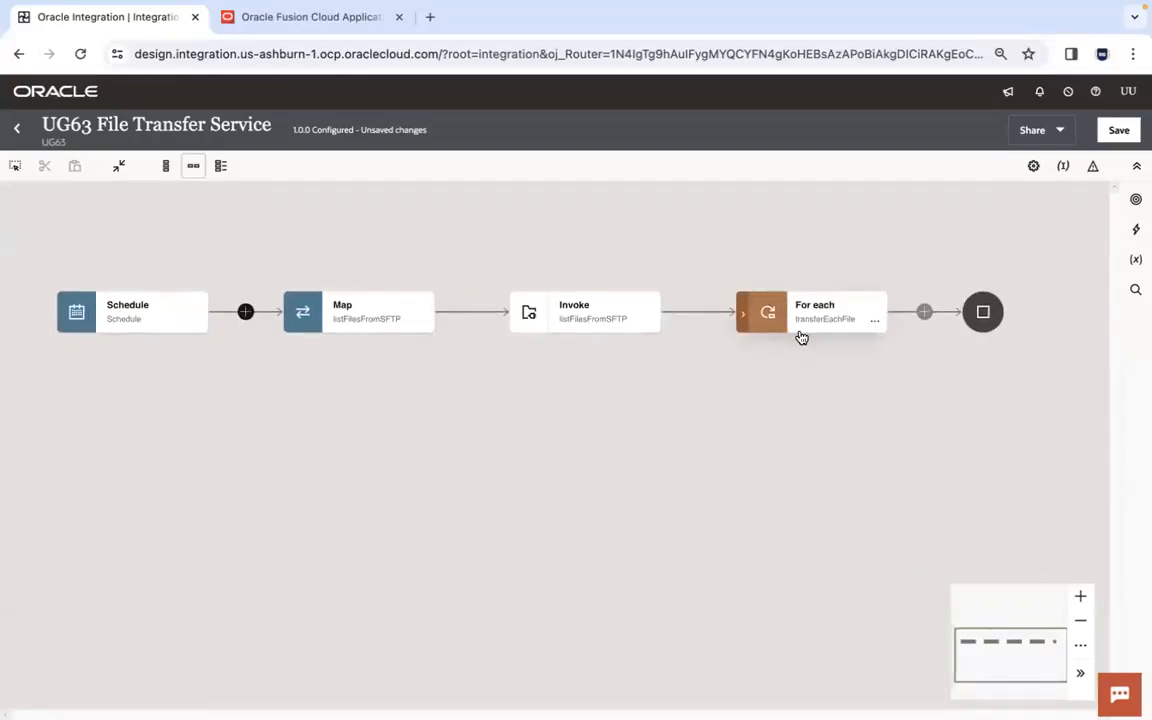
pyautogui.moveTo(801, 338)
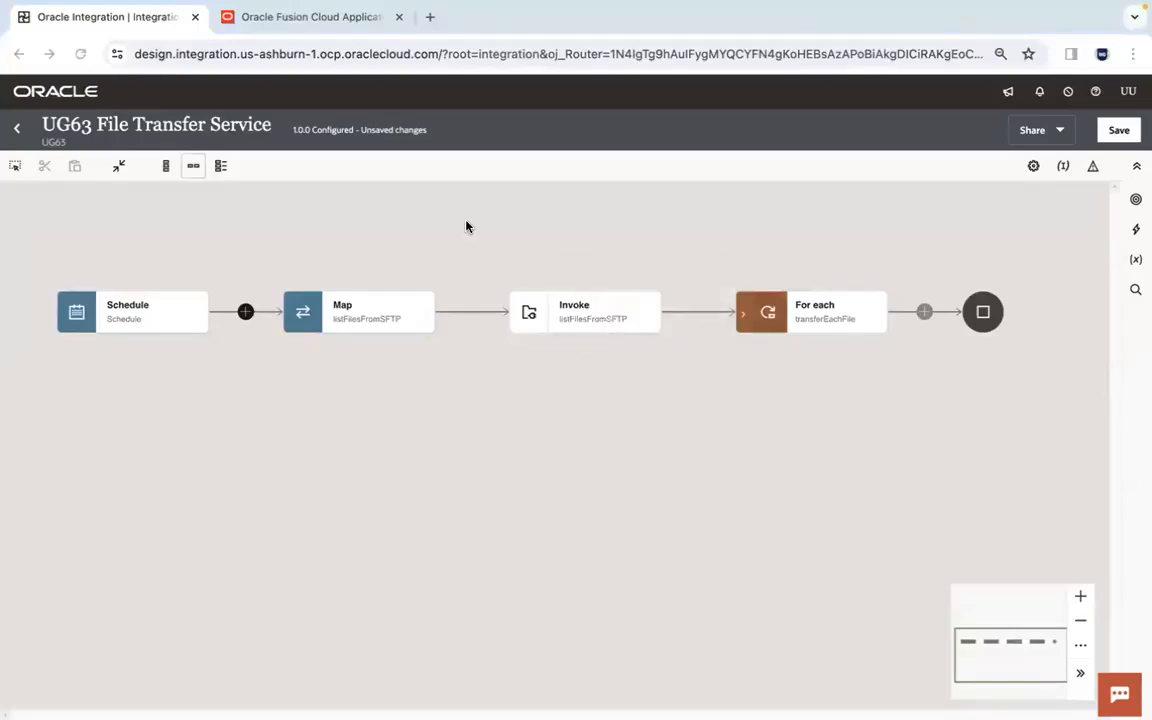
# - Switch to Firefox and refresh the metadata of the UG63 ERP Conn connection in the UG63 project
pyautogui.hotkey('ctrl', 'Left')
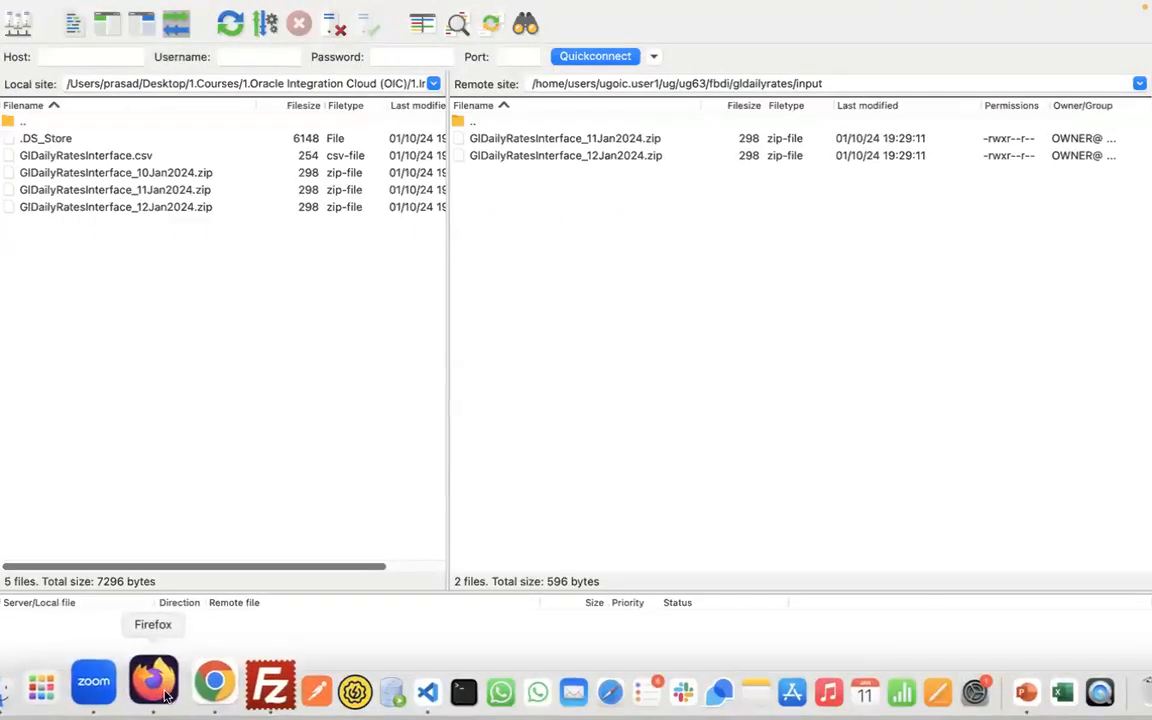
pyautogui.click(161, 696)
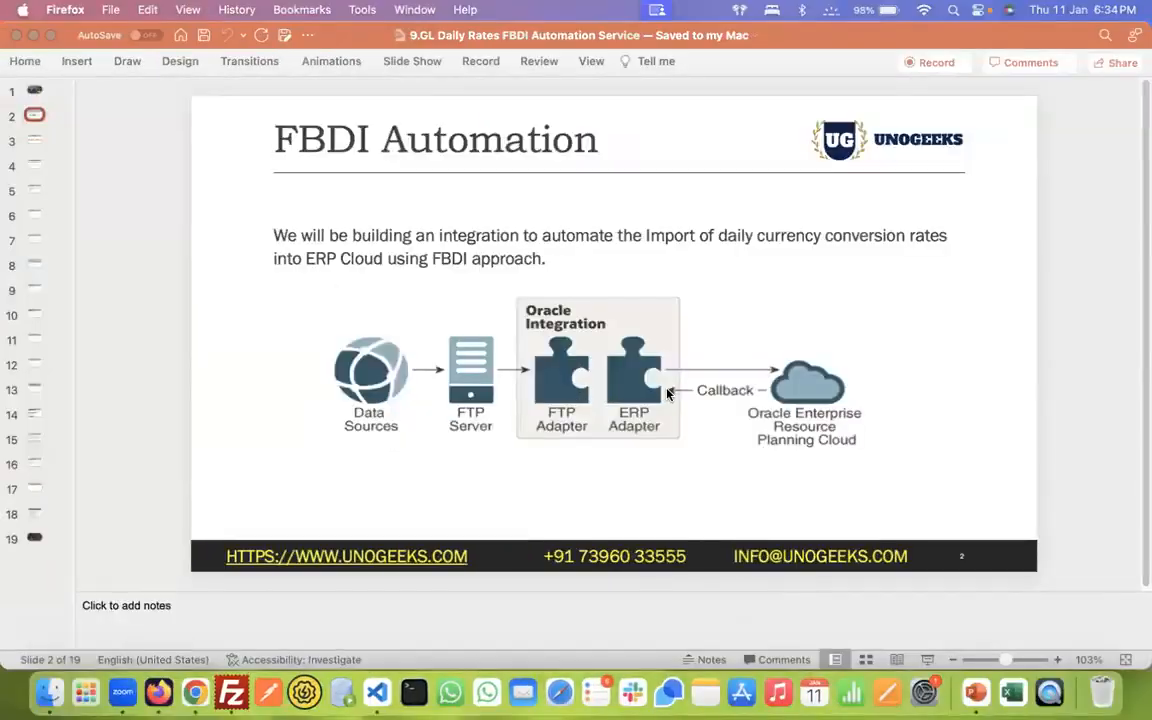
pyautogui.click(158, 692)
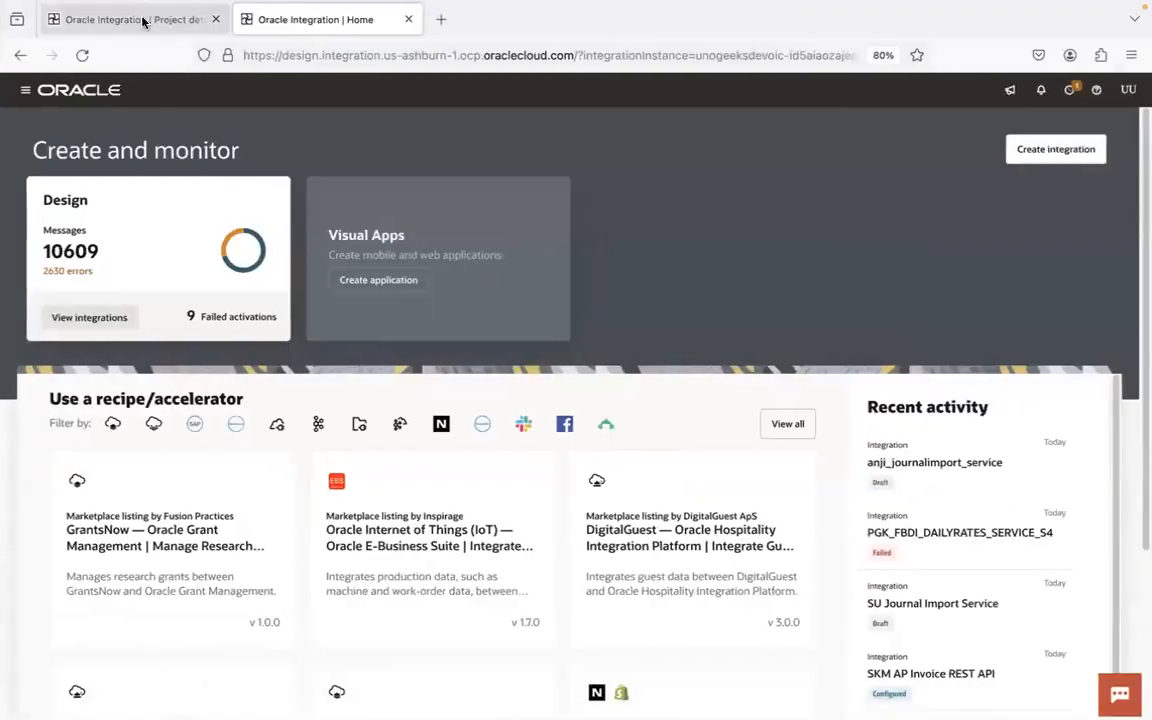
pyautogui.click(130, 20)
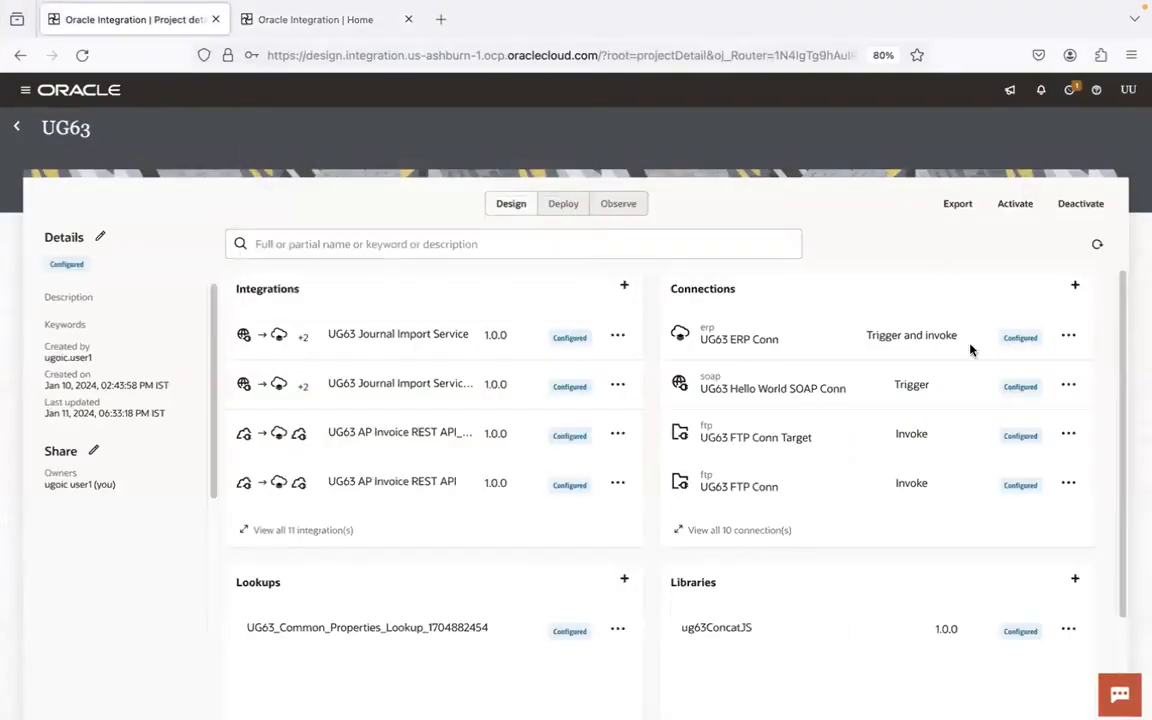
pyautogui.click(1068, 335)
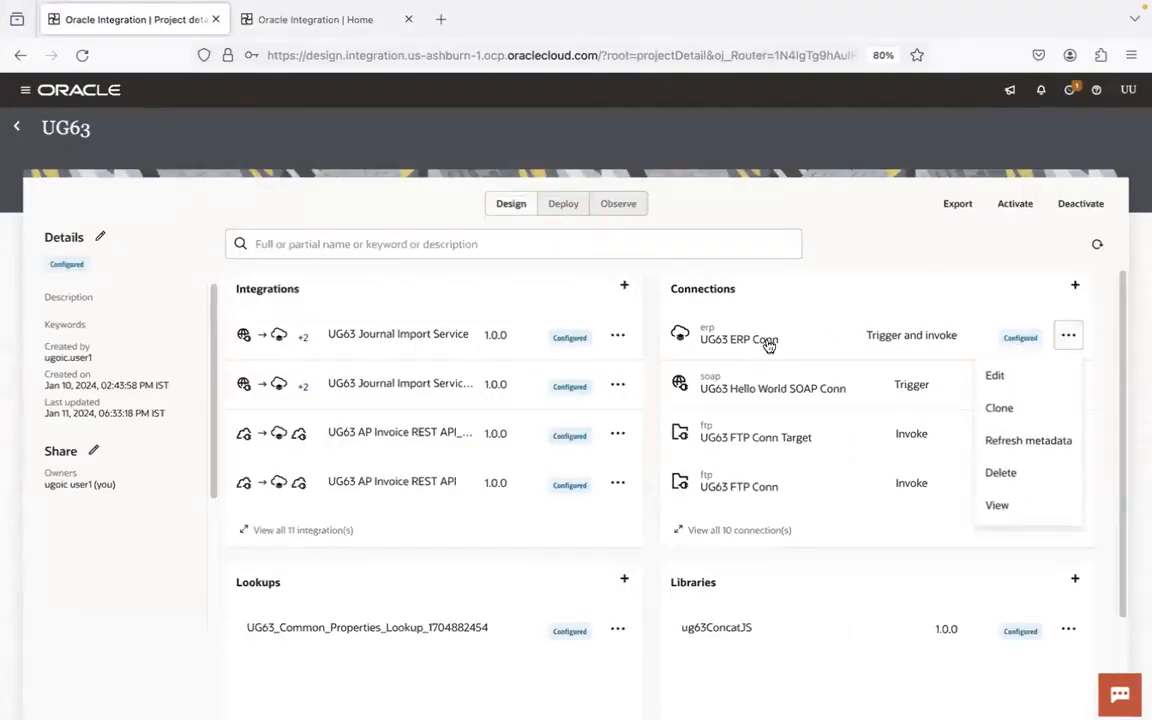
pyautogui.click(1026, 441)
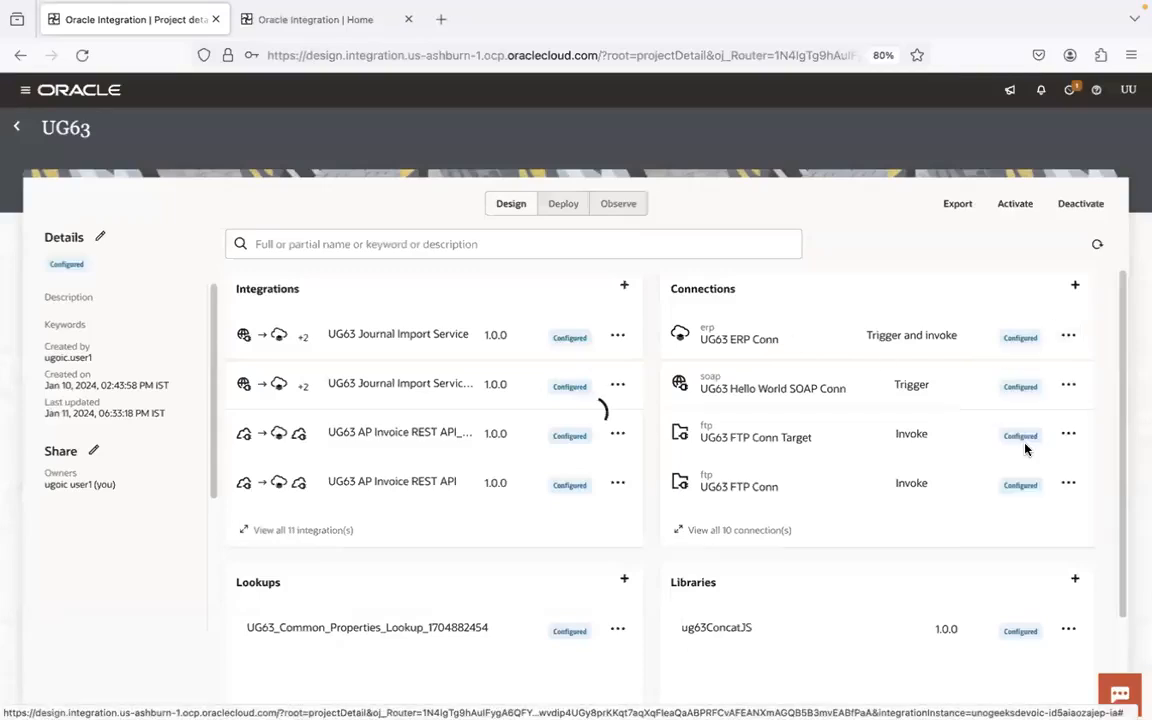
# - Start a new schedule-driven integration in the UG63 project and name it UG63 FBDI GL Daily Rates Main Service
pyautogui.click(624, 286)
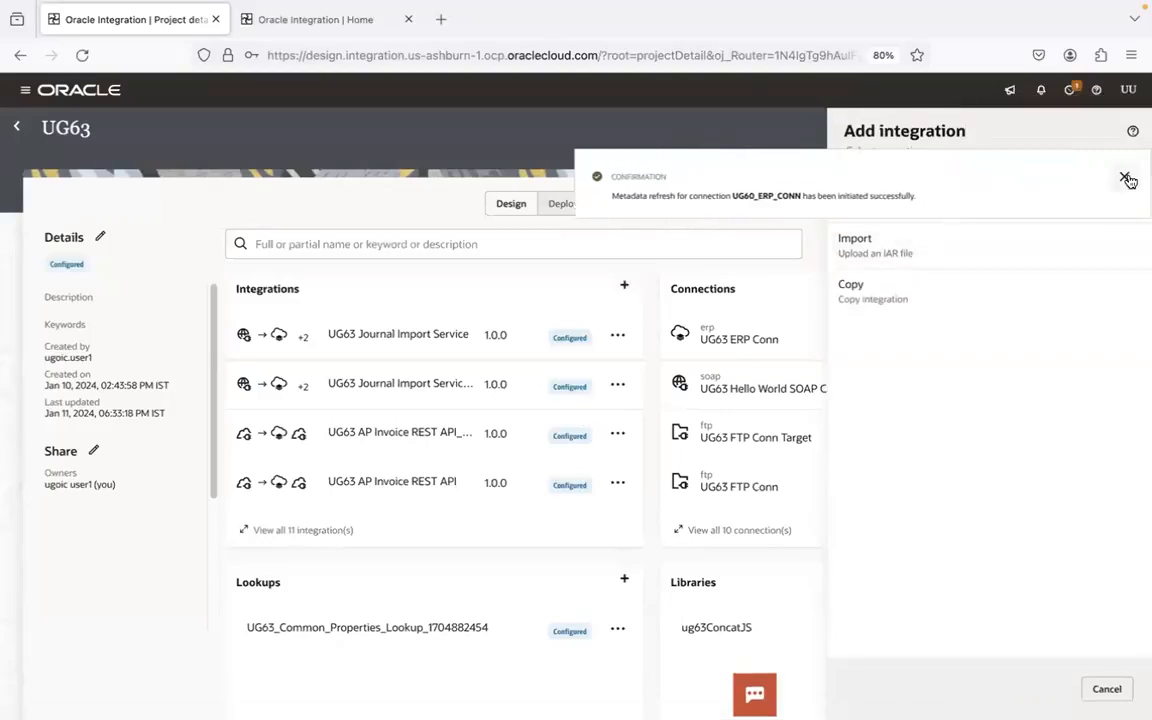
pyautogui.click(1124, 177)
pyautogui.click(949, 188)
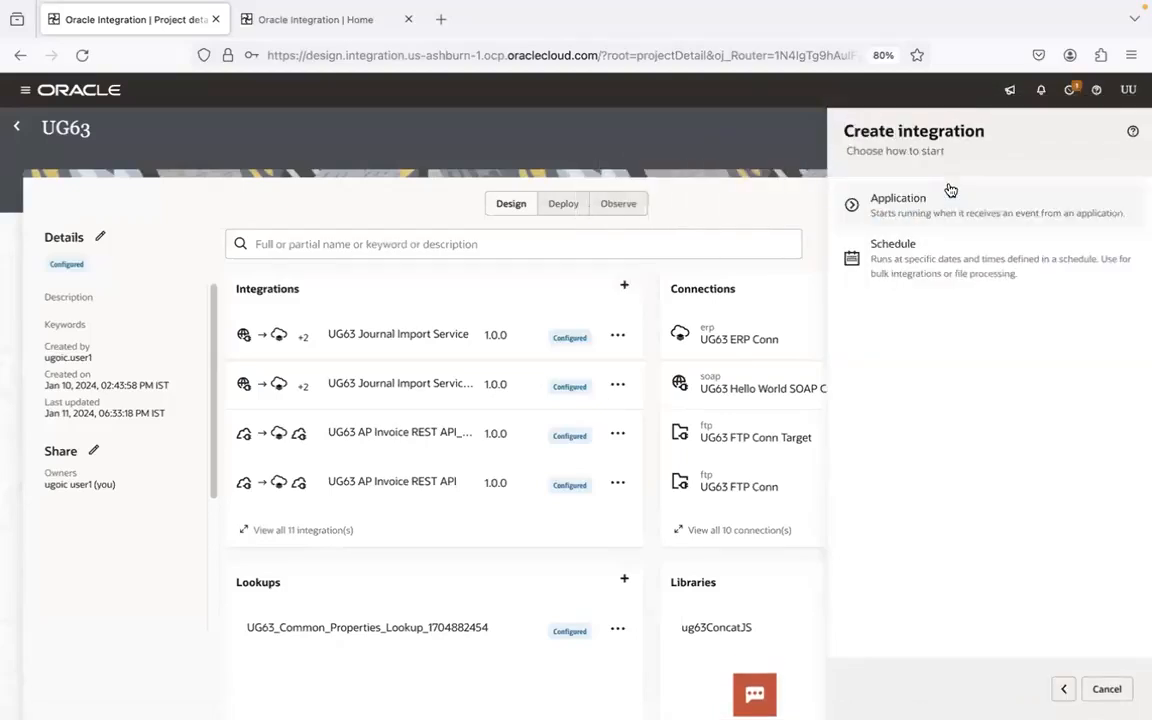
pyautogui.click(941, 275)
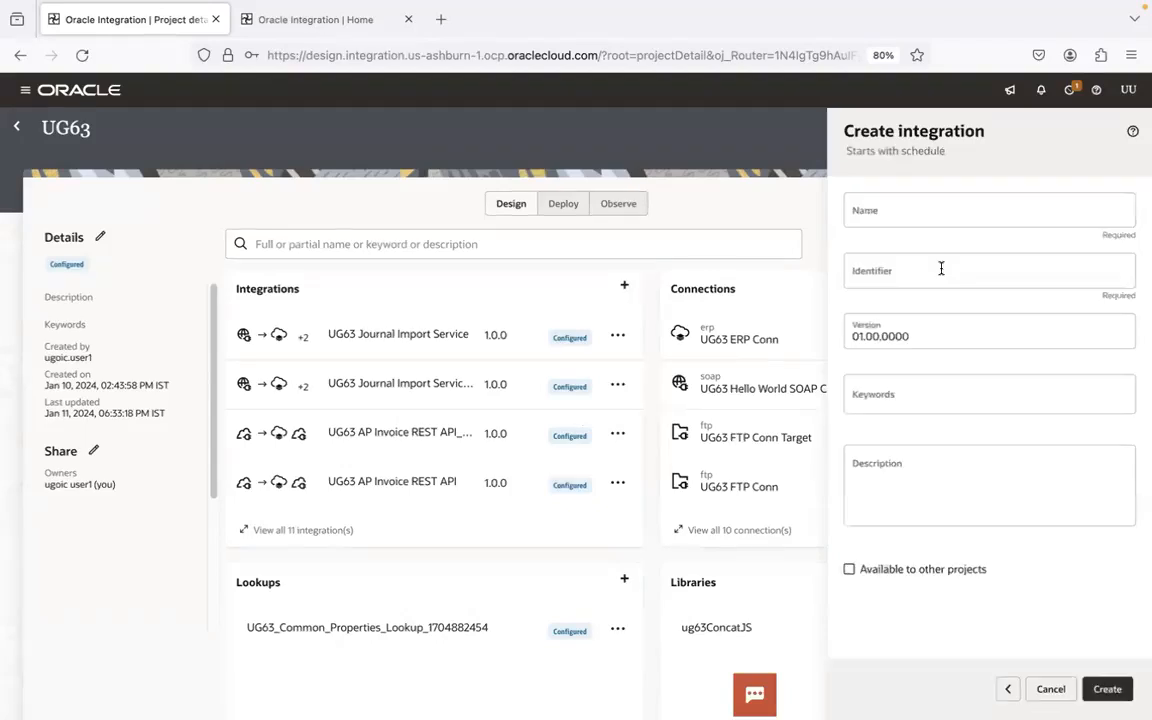
pyautogui.click(895, 212)
pyautogui.write('UG63 FBDI ')
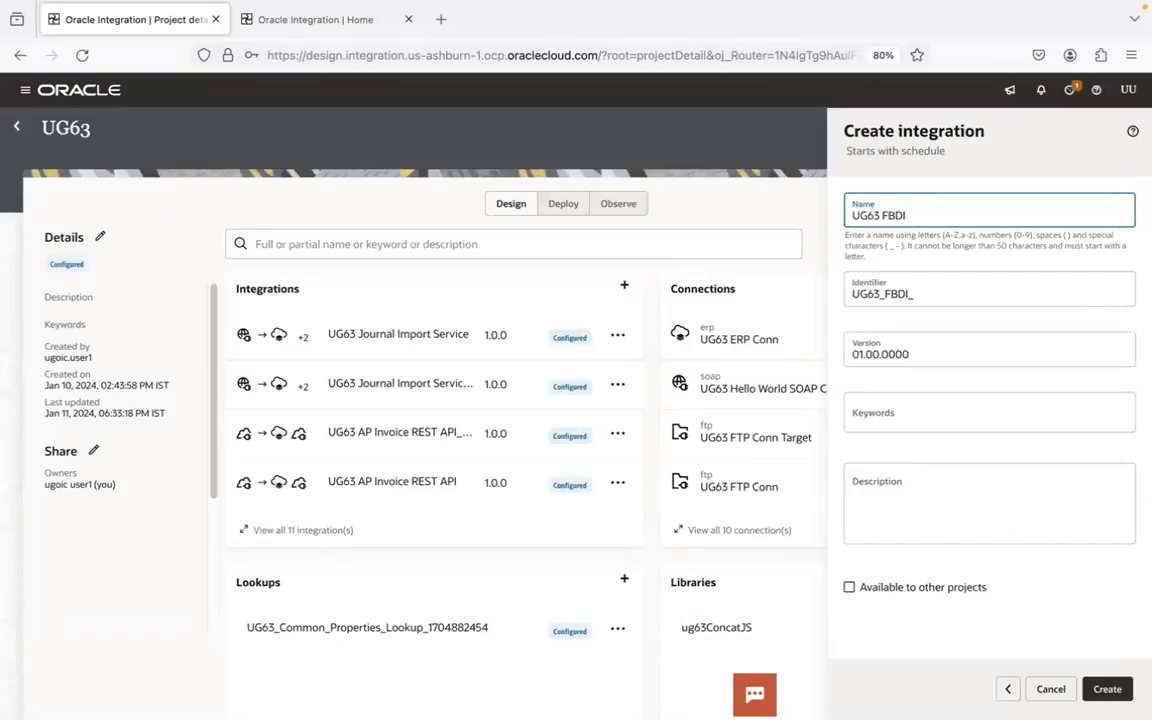
pyautogui.write('GL Daily Rates Main Service')
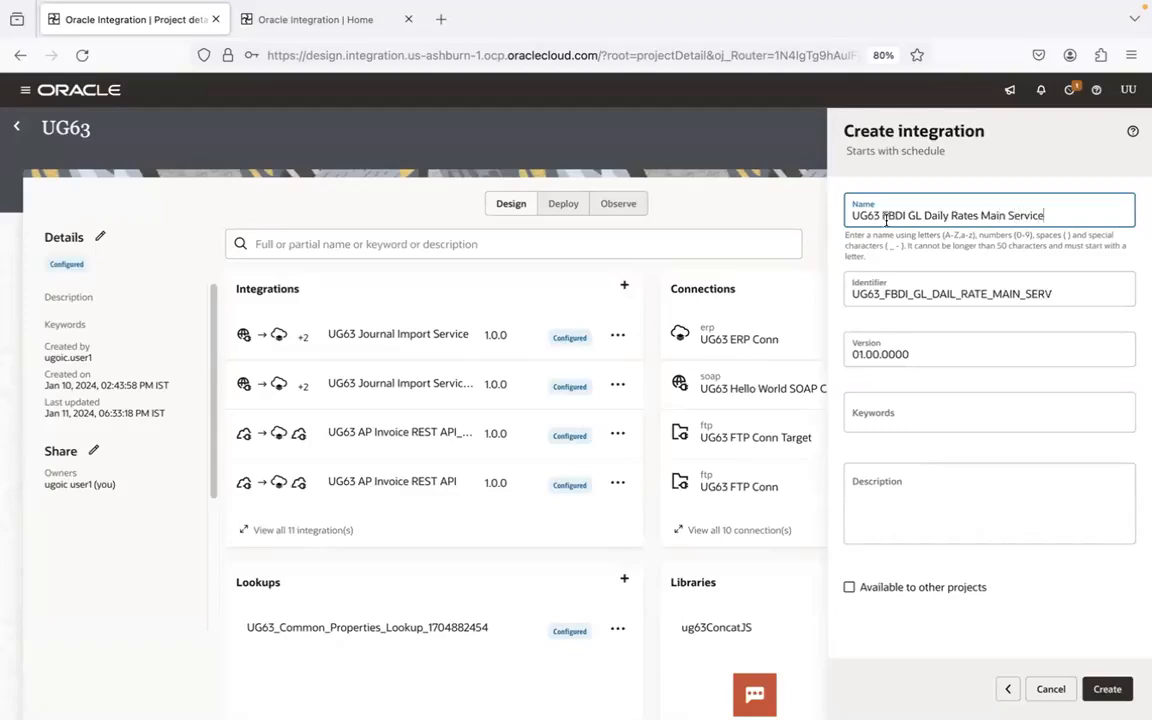
# - Correct the integration identifier's wording to DAILY and RATES, and create the integration
pyautogui.click(935, 293)
pyautogui.write('Y')
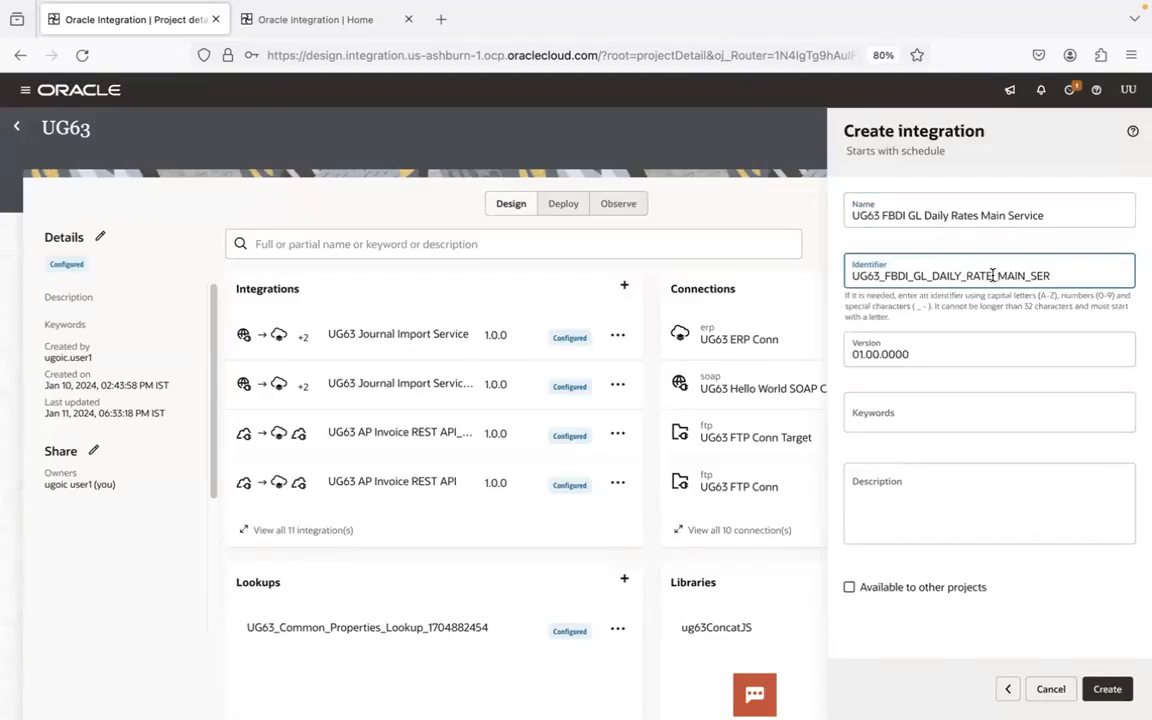
pyautogui.write('S')
pyautogui.click(1104, 689)
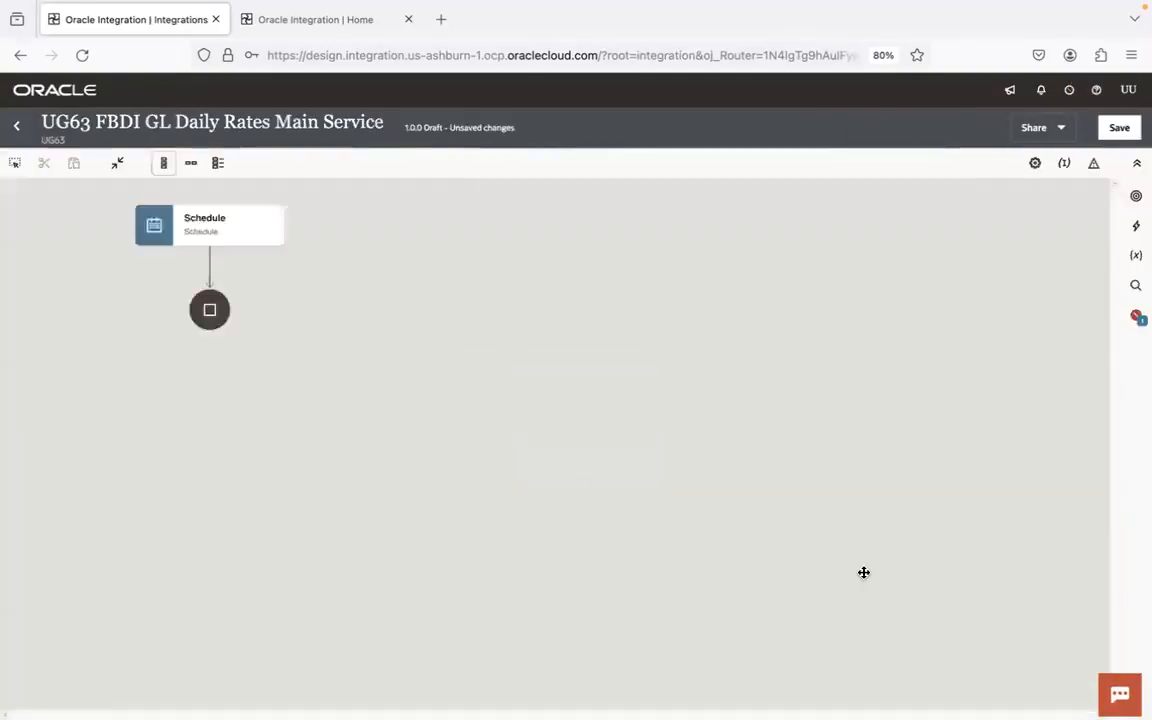
# - Set the new integration's flow to the horizontal layout and save the integration
pyautogui.click(191, 162)
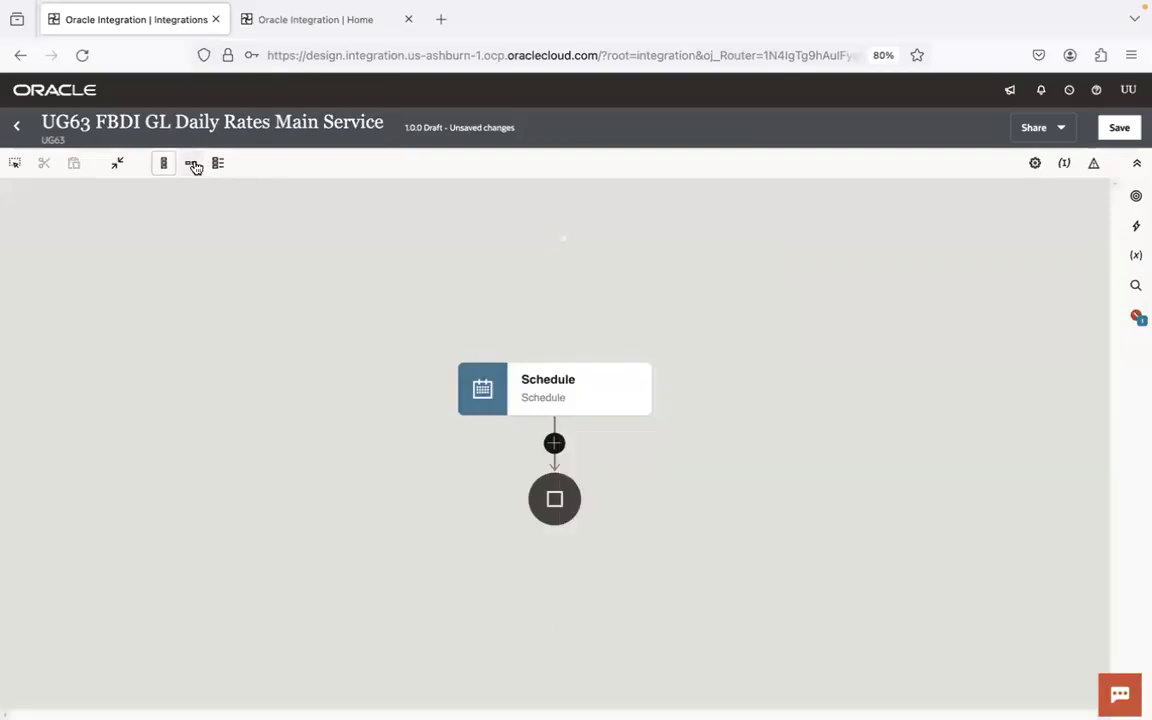
pyautogui.moveTo(747, 307); pyautogui.dragTo(522, 212)
pyautogui.click(1119, 127)
pyautogui.press('super+Tab')
pyautogui.press('super+Tab')
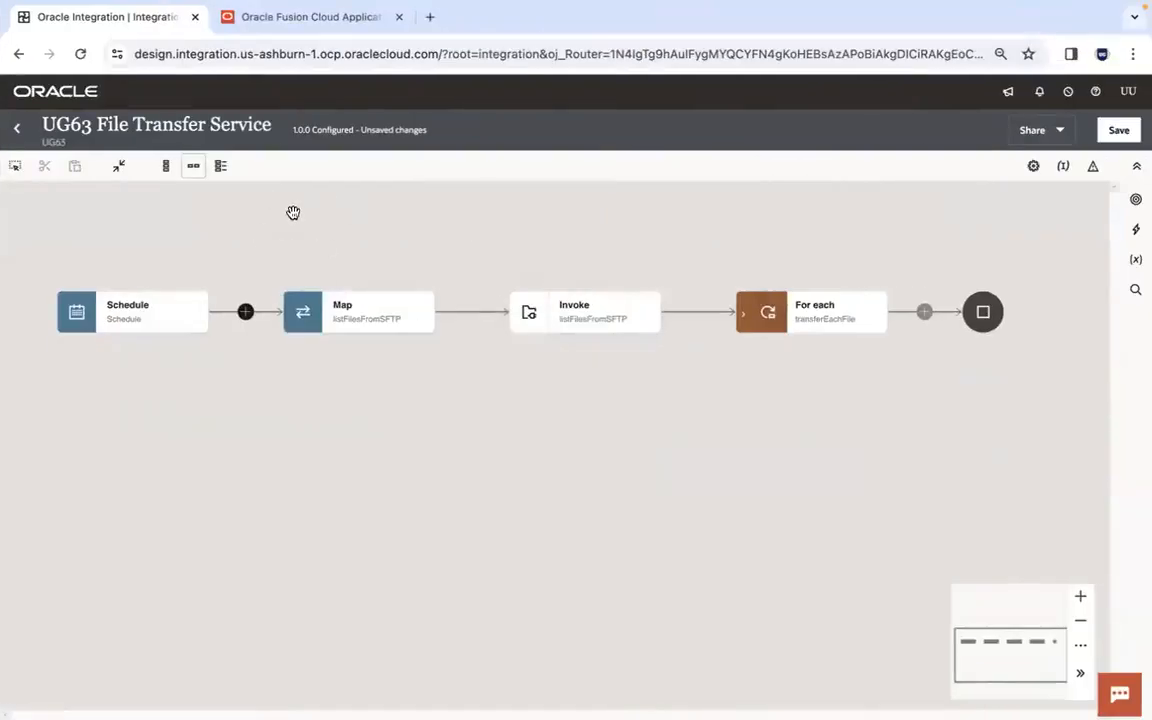
pyautogui.hotkey('ctrl', 'Left')
# - Add a schedule parameter named inputDir to the Schedule action
pyautogui.doubleClick(304, 371)
pyautogui.click(1124, 177)
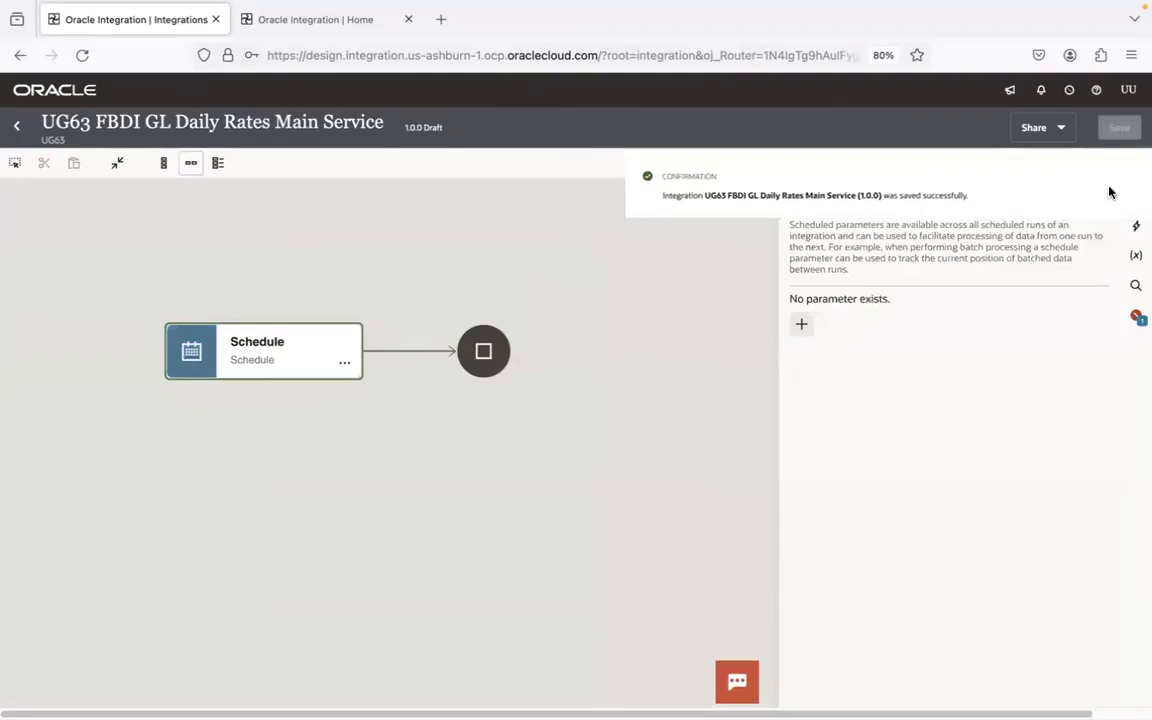
pyautogui.click(802, 325)
pyautogui.click(840, 344)
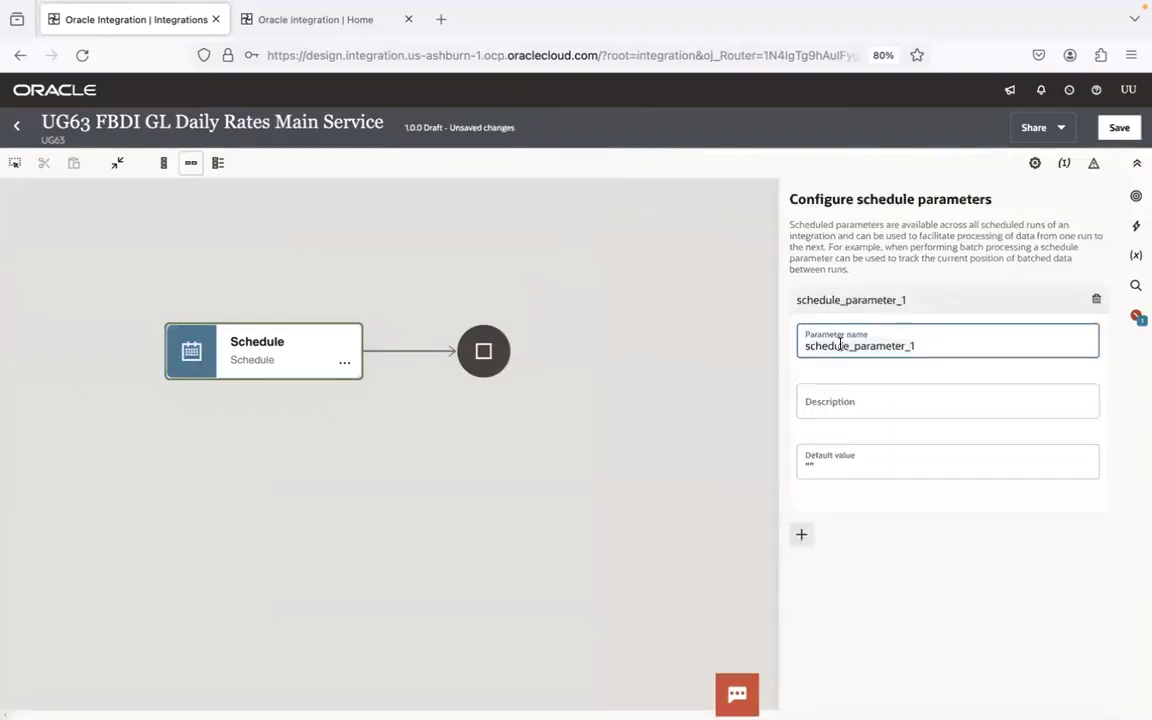
pyautogui.hotkey('ctrl', 'a')
pyautogui.write('inp')
# - Set inputDir's default value to the remote gldailyrates/input directory path copied from FileZilla
pyautogui.click(813, 464)
pyautogui.press('super+Tab')
pyautogui.press('super+Tab')
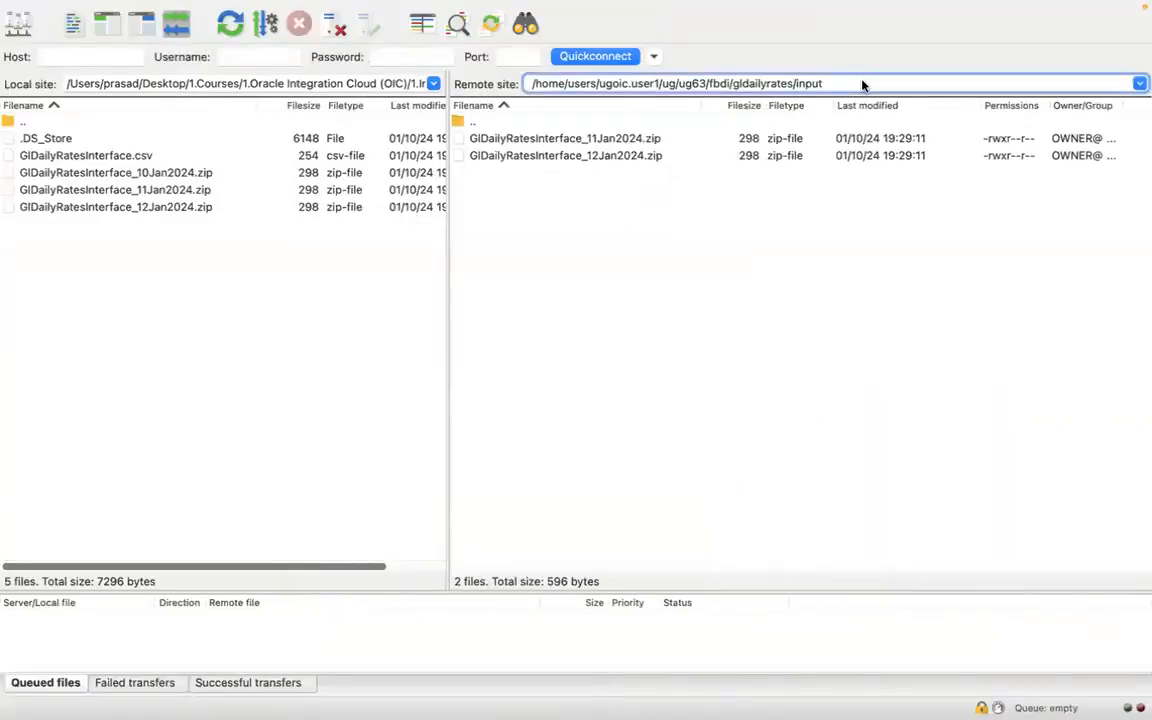
pyautogui.click(862, 85)
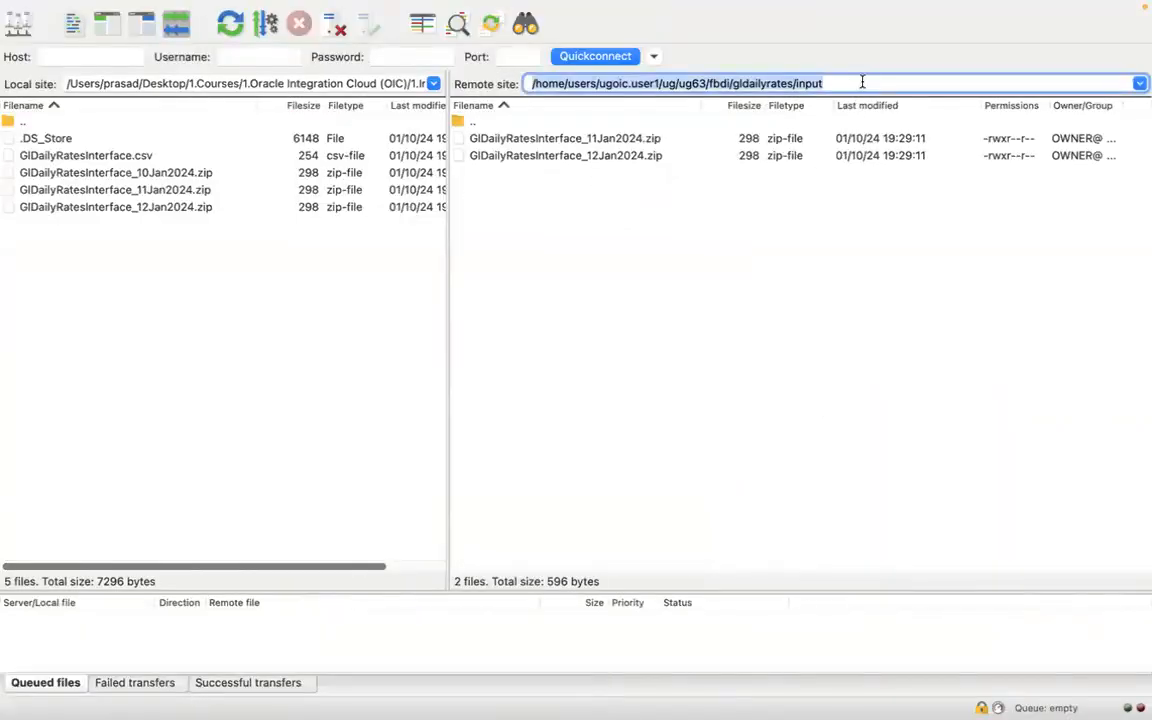
pyautogui.press('super+Tab')
pyautogui.hotkey('ctrl', 'v')
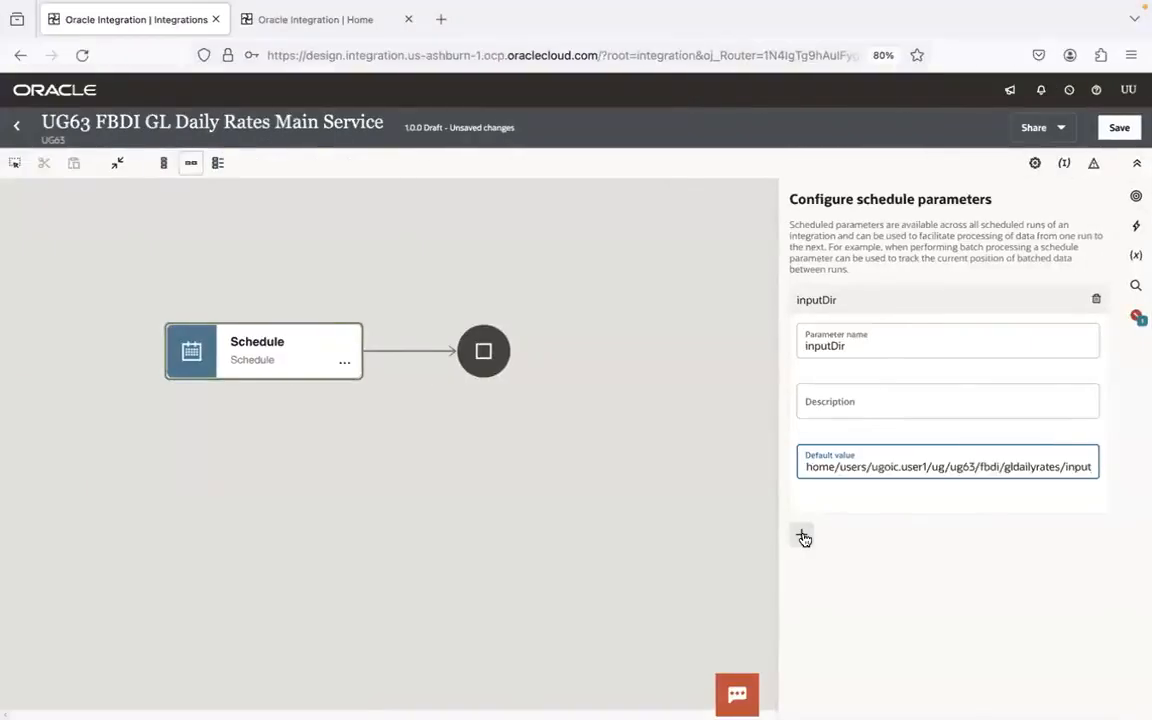
# - Add a second schedule parameter named fileNamePattern
pyautogui.click(801, 534)
pyautogui.click(849, 371)
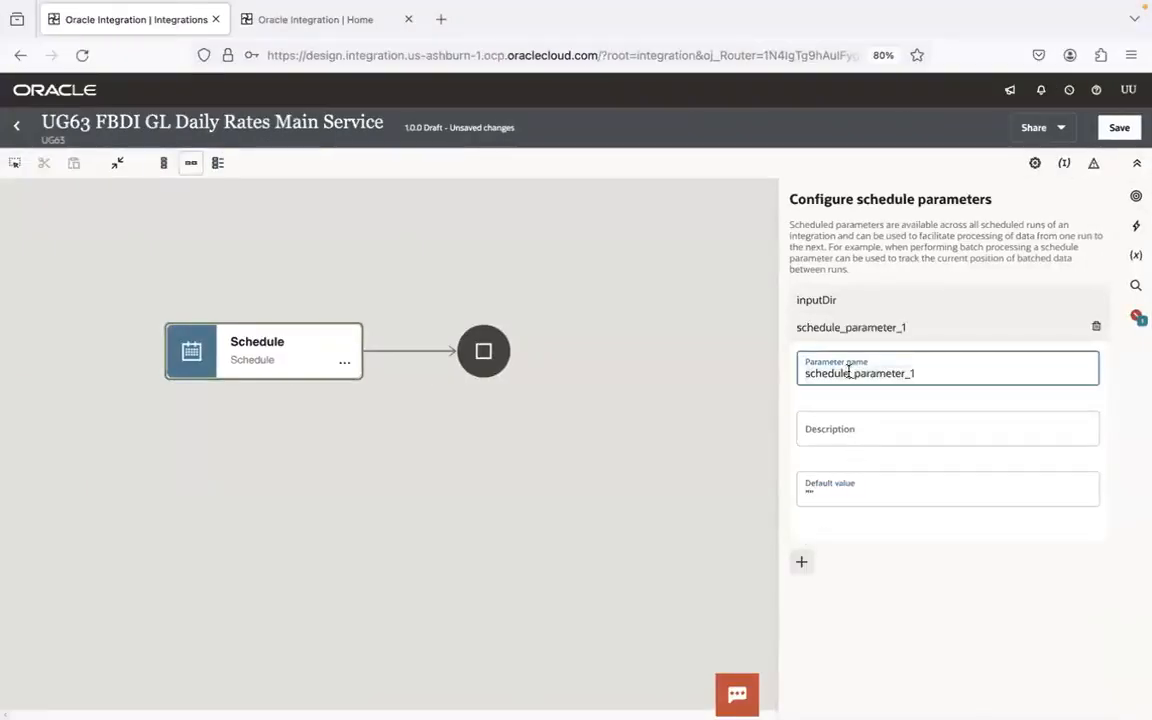
pyautogui.hotkey('ctrl', 'a')
pyautogui.write('file')
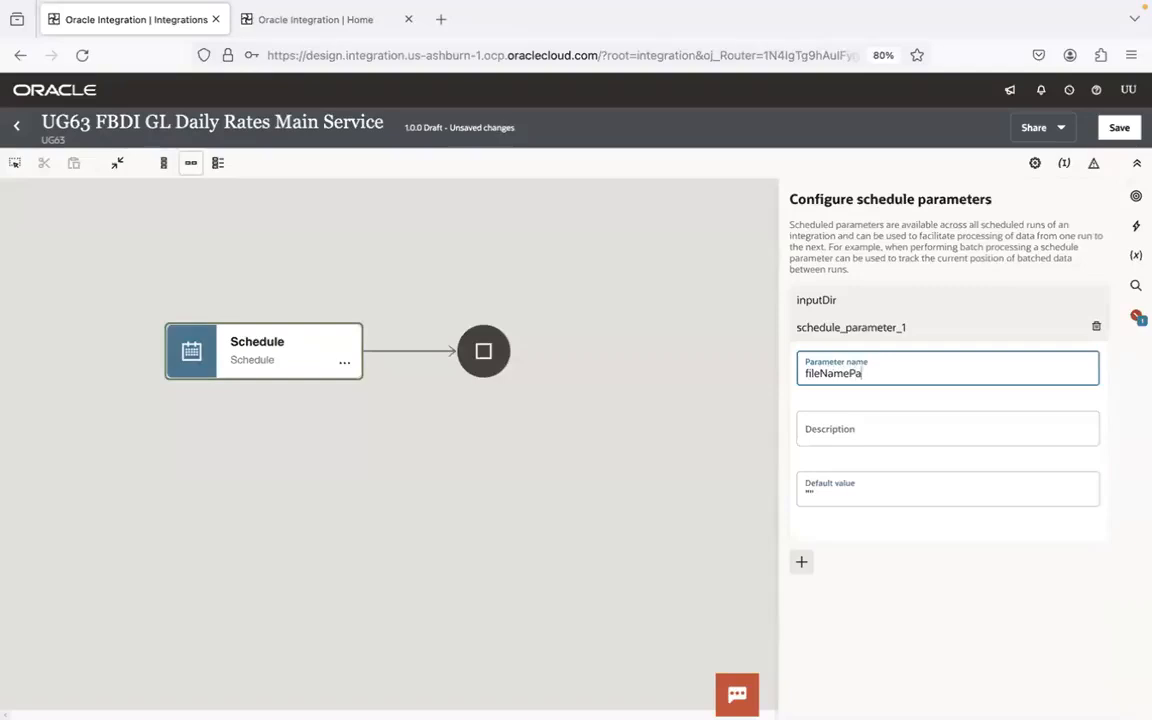
# - Fill fileNamePattern's default value from the GlDailyRatesInterface_11Jan2024.zip name in FileZilla, trim it to a pattern, and save the integration
pyautogui.click(810, 497)
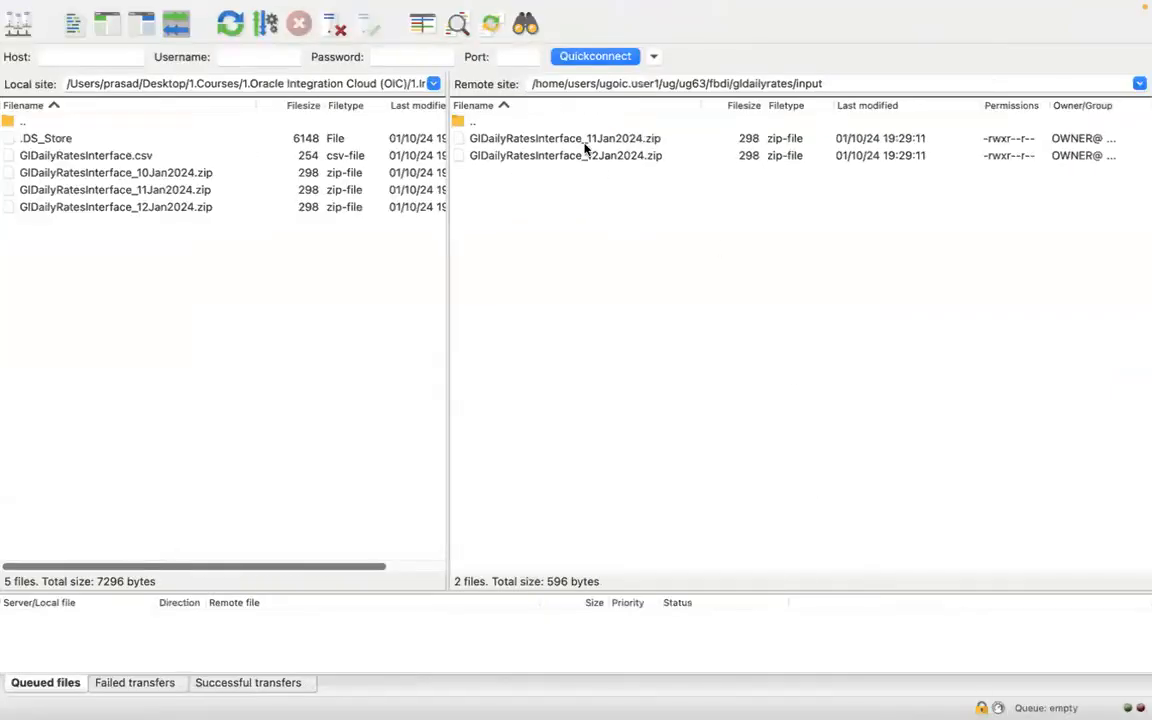
pyautogui.click(586, 148)
pyautogui.rightClick(587, 148)
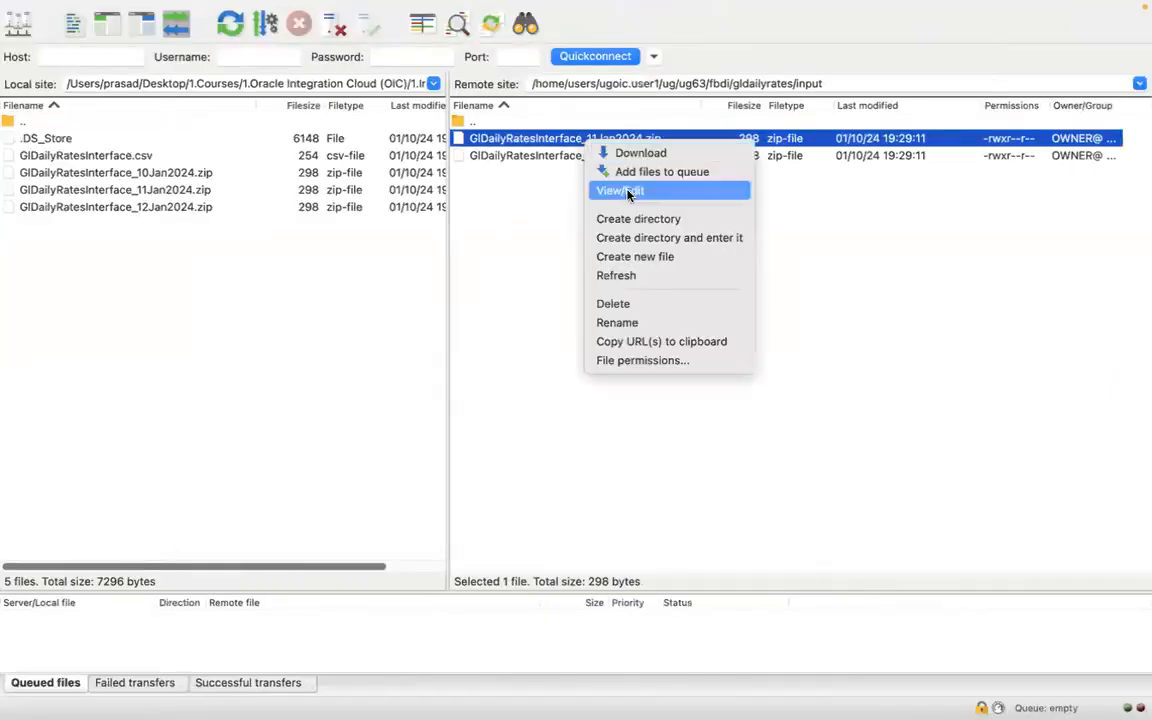
pyautogui.click(638, 324)
pyautogui.click(638, 327)
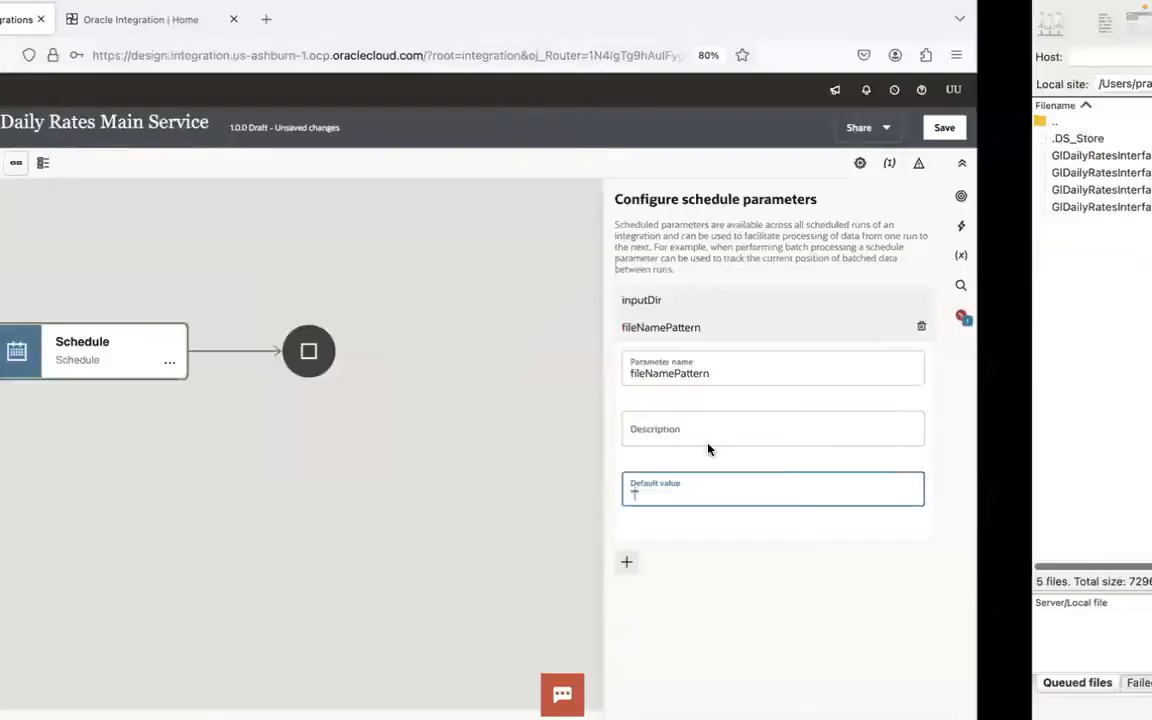
pyautogui.write('GlDailyRatesInterface_11Jan2024.zip')
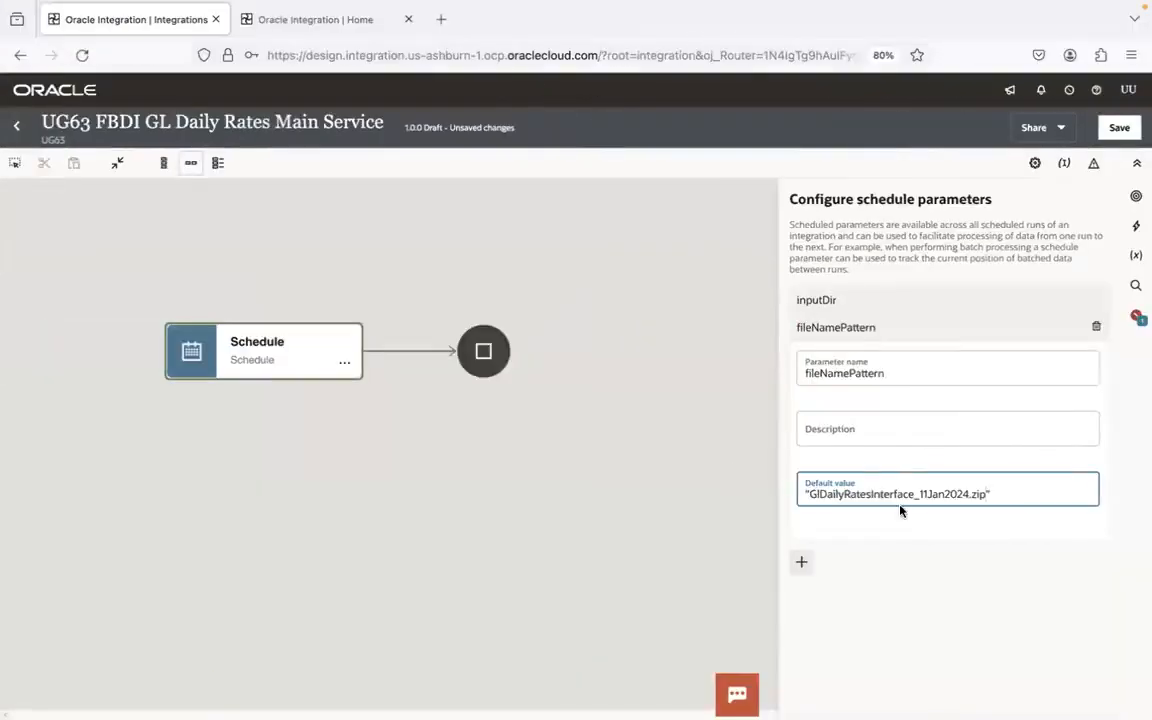
pyautogui.press('BackSpace')
pyautogui.press('BackSpace')
pyautogui.press('BackSpace')
pyautogui.click(979, 329)
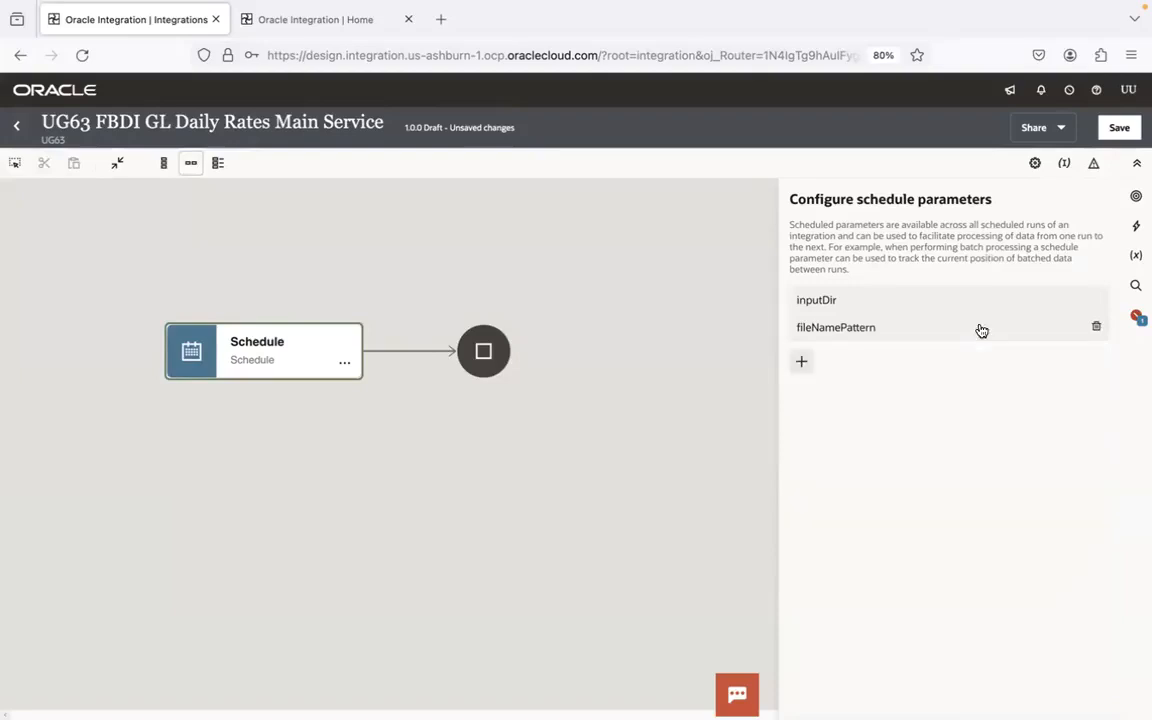
pyautogui.click(1119, 128)
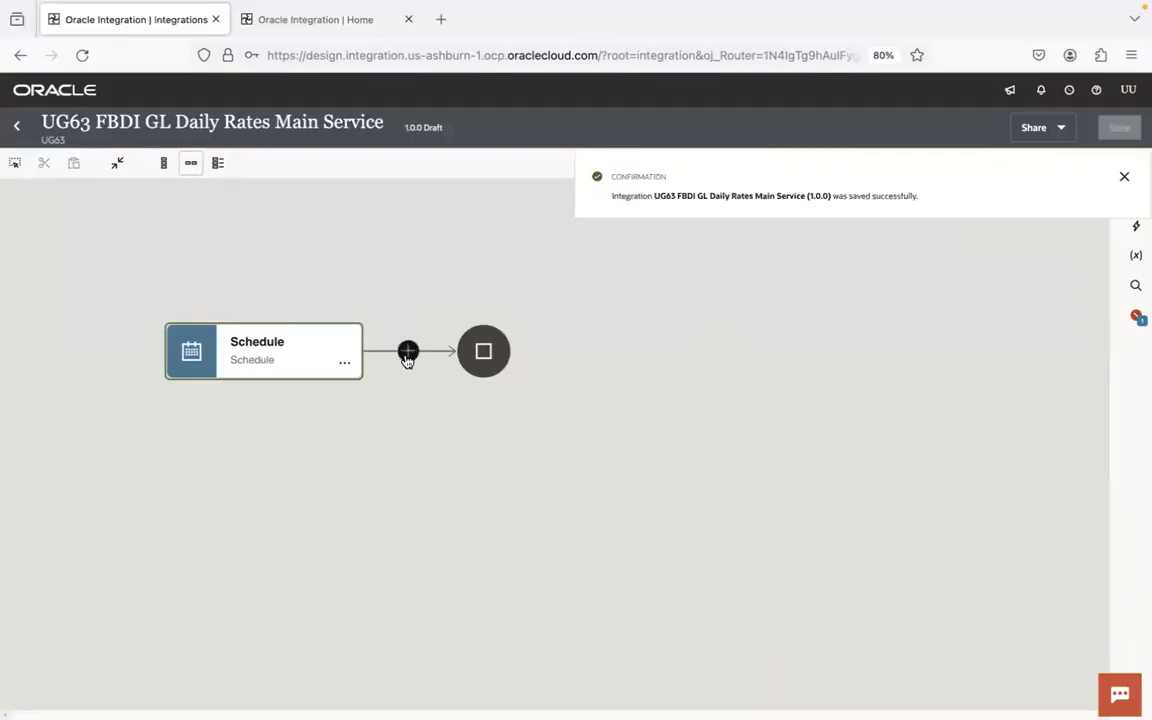
# - Add an invoke of UG63 FTP Conn after the Schedule action and name its endpoint listFilesFromSFTP
pyautogui.click(407, 352)
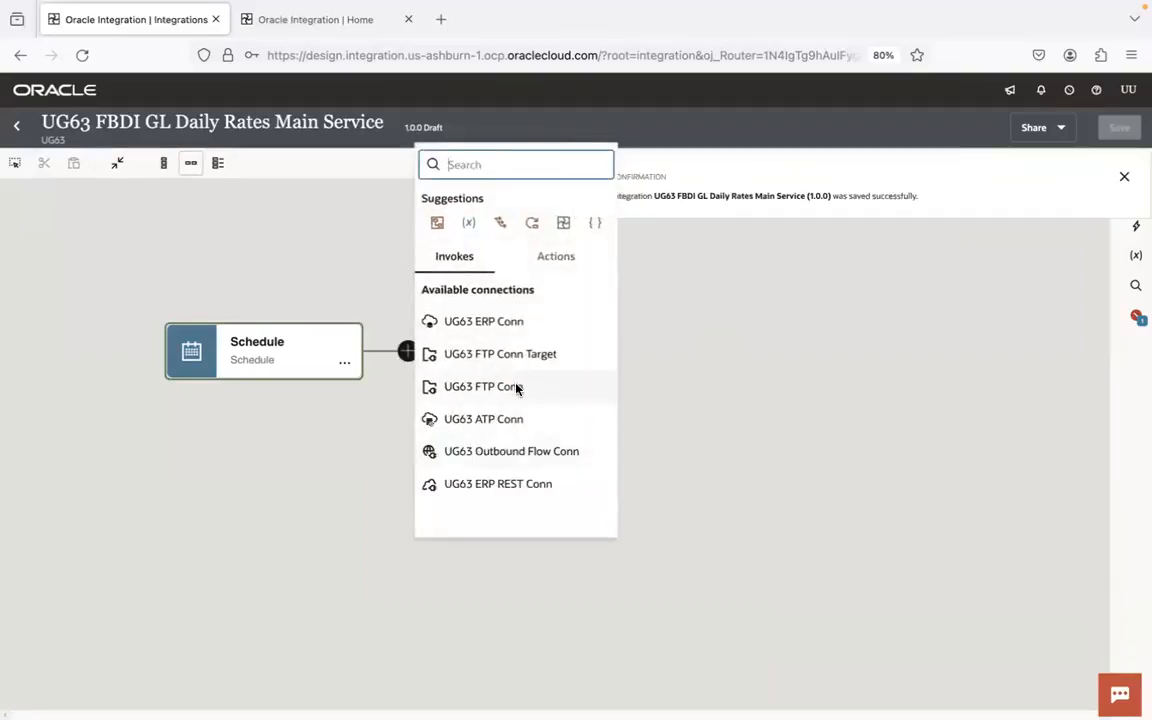
pyautogui.click(516, 388)
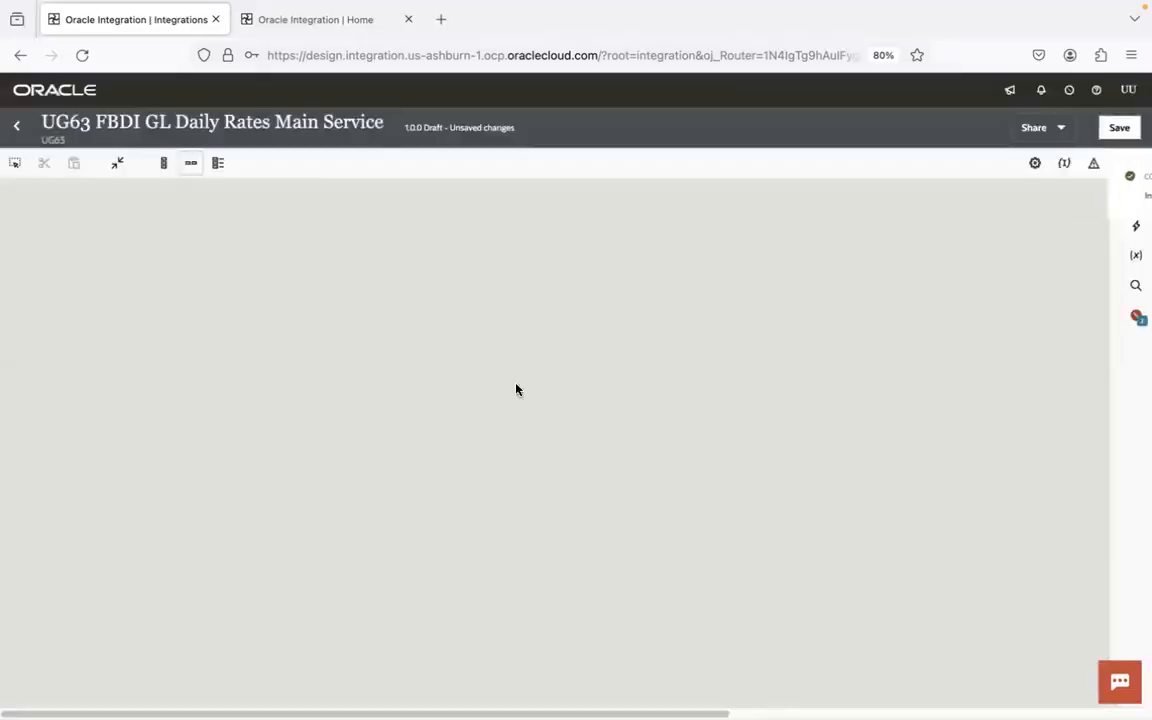
pyautogui.click(778, 271)
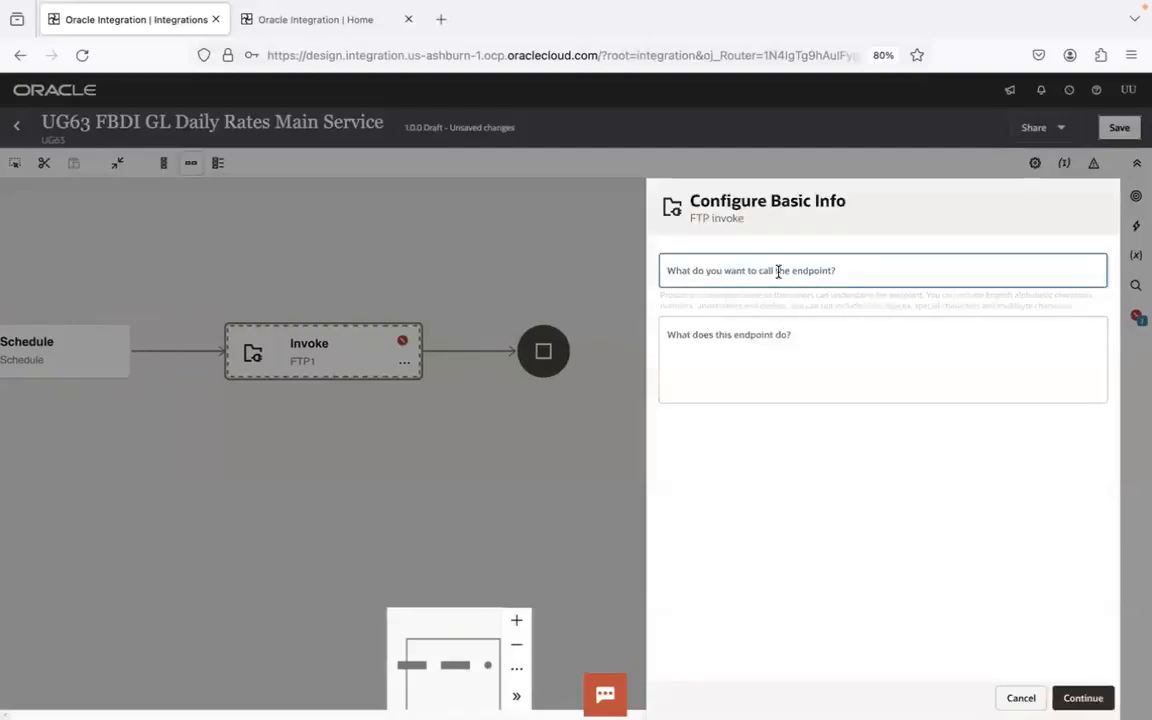
pyautogui.write('listFilesFromSFTP')
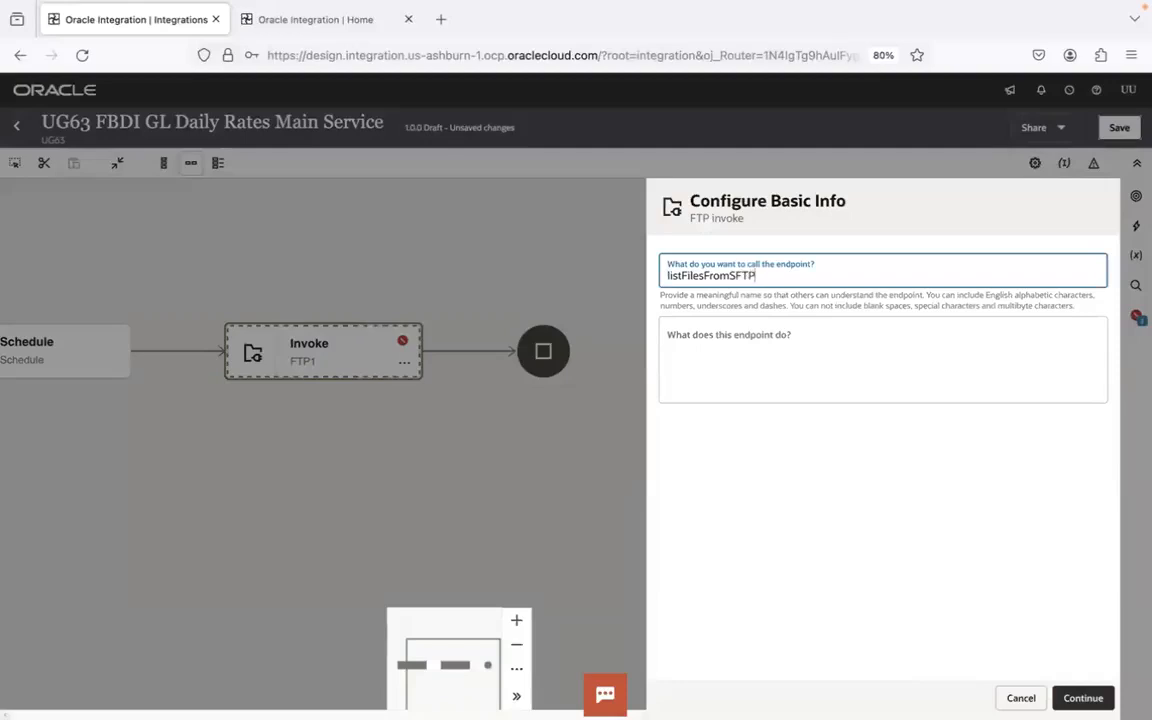
pyautogui.click(1083, 697)
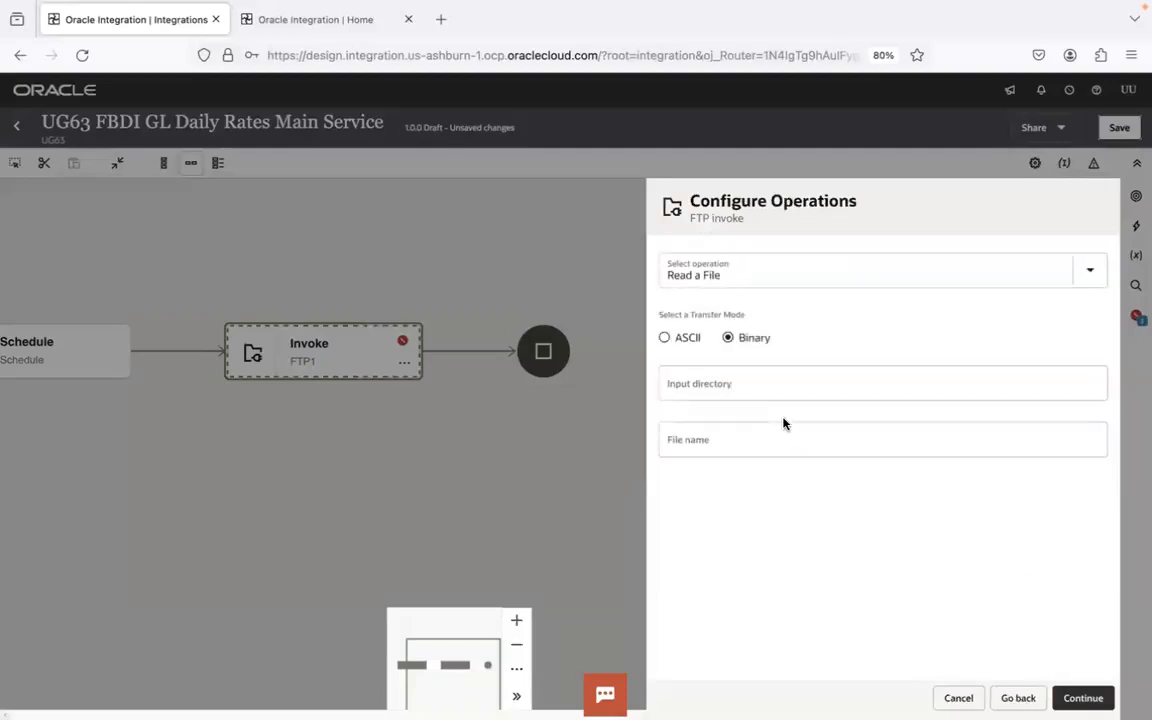
# - Set the FTP invoke's operation to List Files with placeholder input directory a and file name pattern b
pyautogui.click(764, 276)
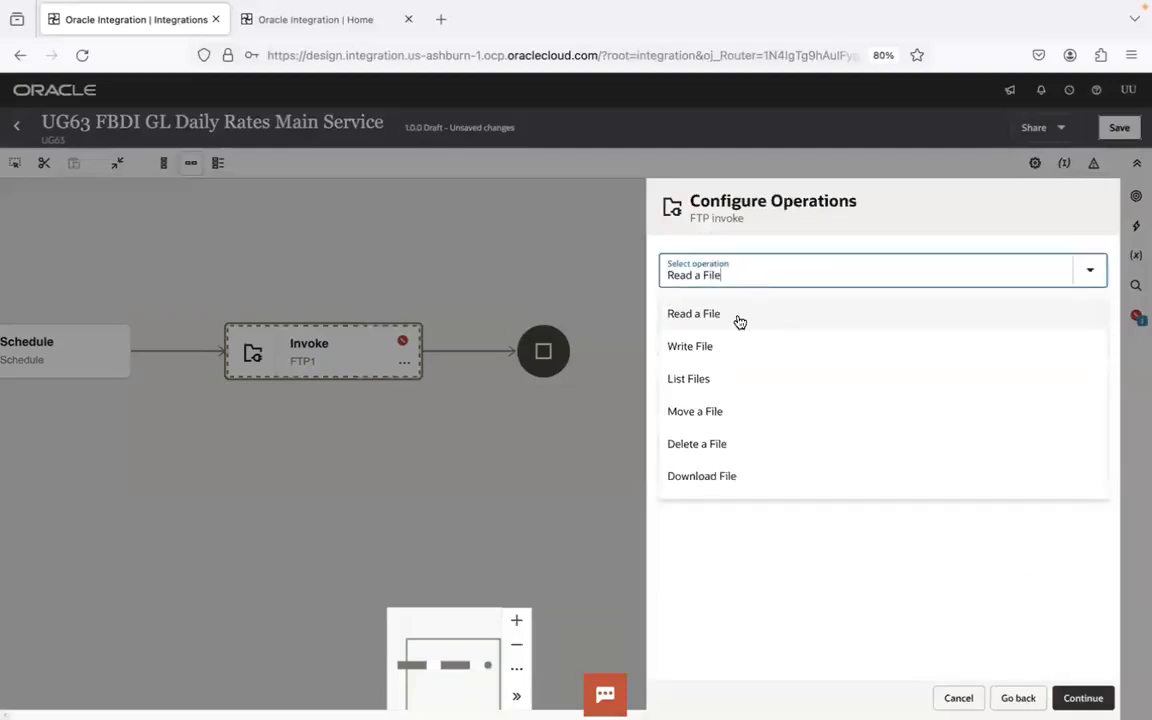
pyautogui.click(722, 380)
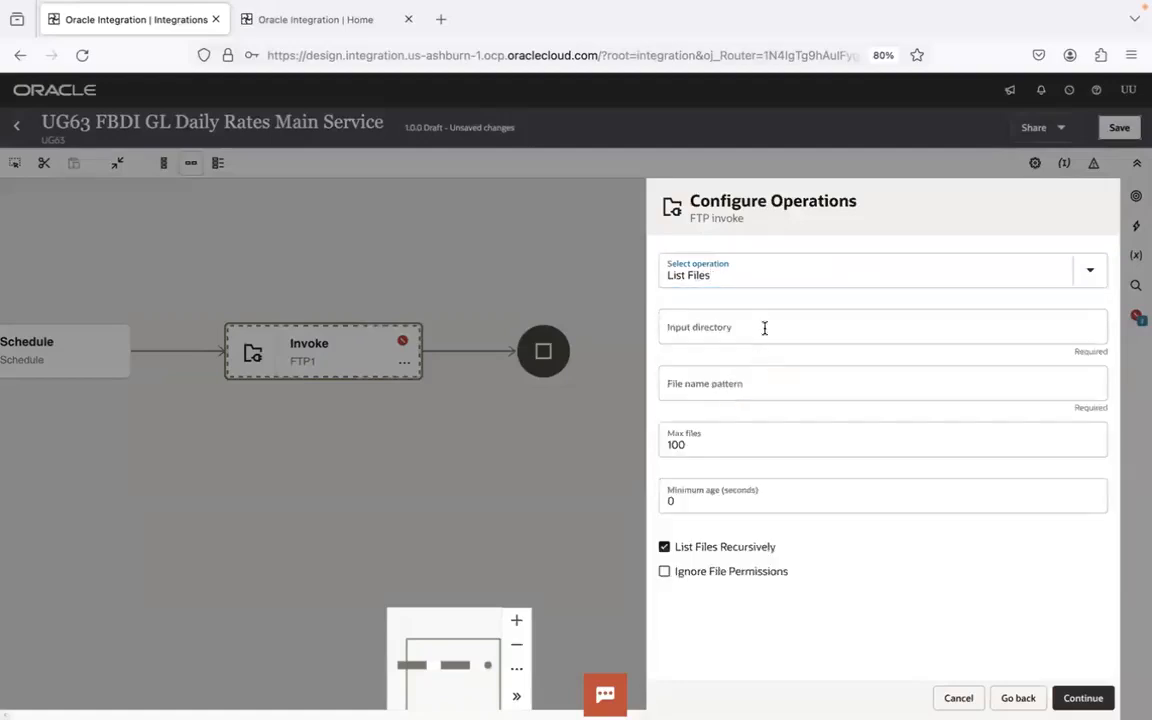
pyautogui.click(760, 328)
pyautogui.write('a')
pyautogui.click(722, 388)
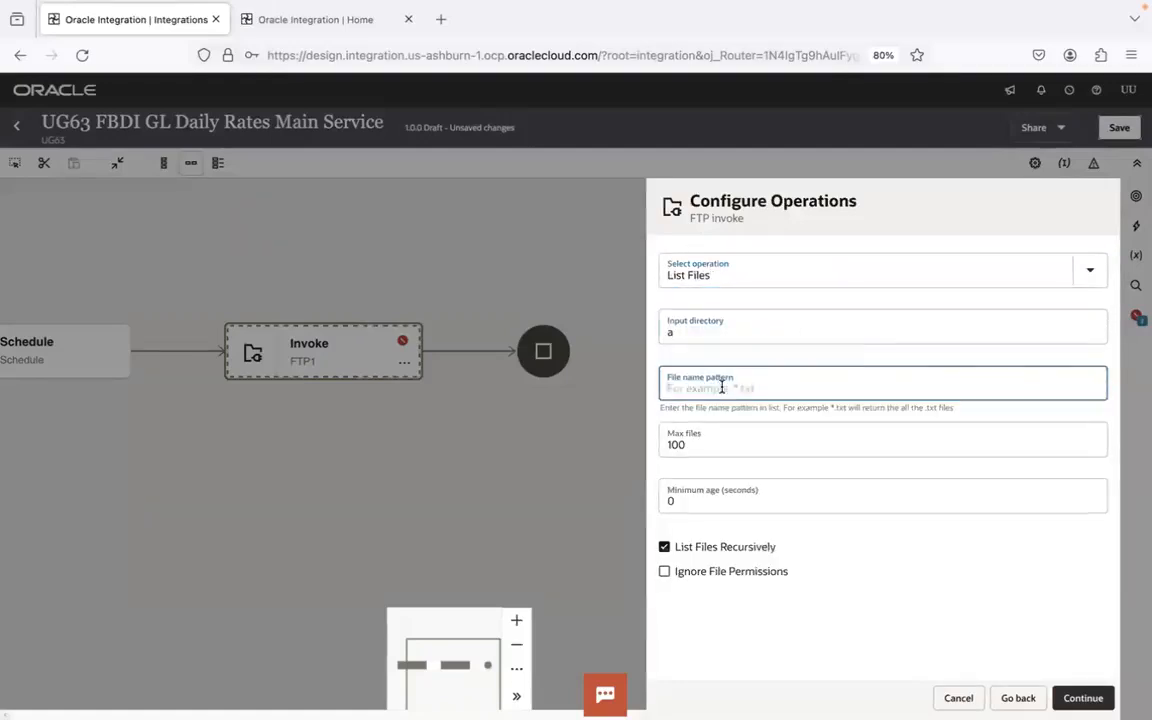
pyautogui.write('b')
pyautogui.click(890, 620)
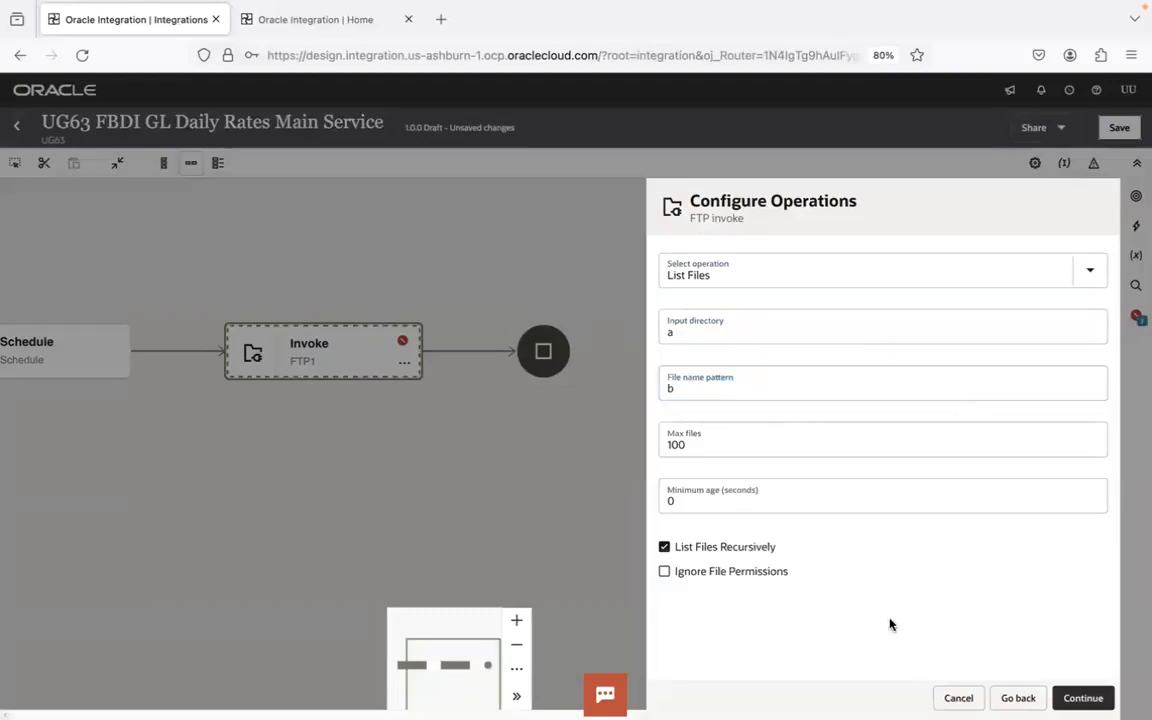
# - Look at the flow of the UG63 File Transfer Service integration in the other browser for reference
pyautogui.press('super+Tab')
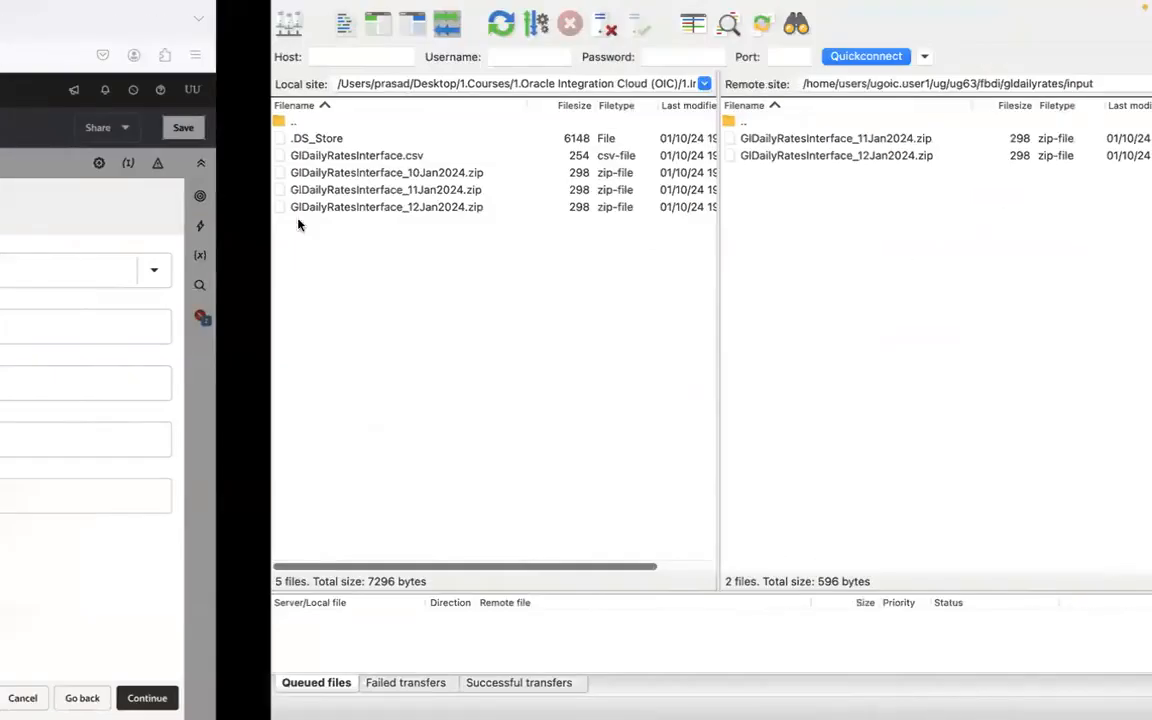
pyautogui.press('super+Tab')
pyautogui.press('super+Tab')
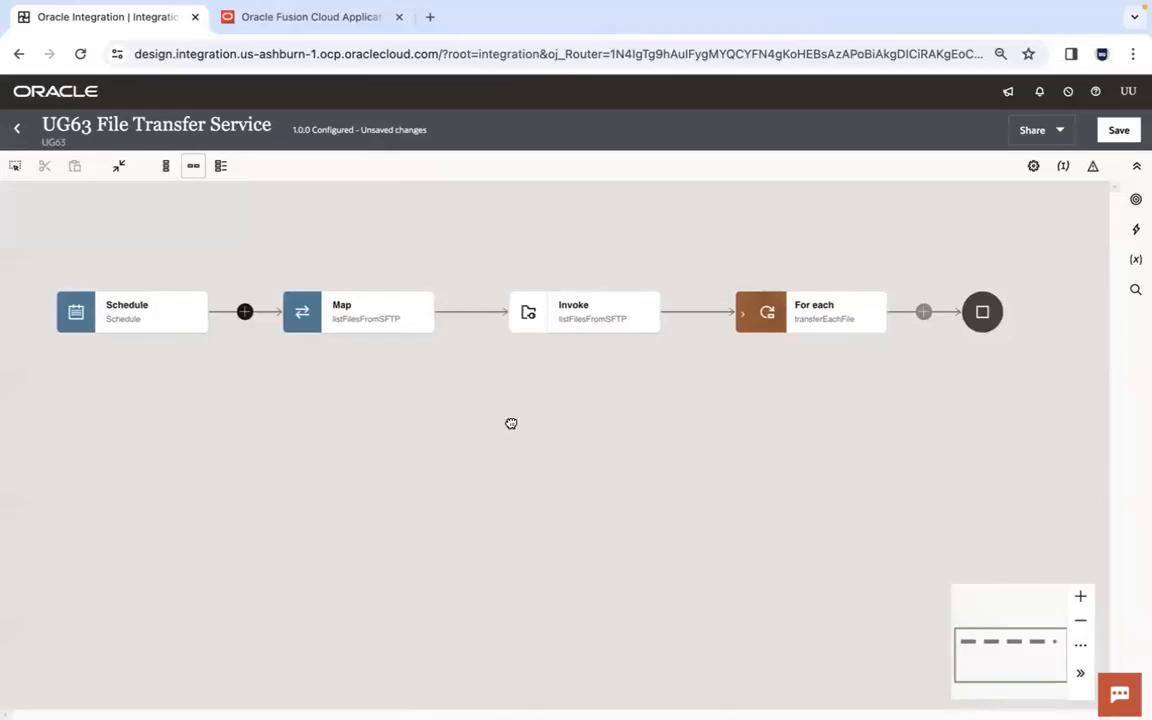
pyautogui.hotkey('ctrl', 'Left')
pyautogui.hotkey('ctrl', 'Right')
pyautogui.press('super+Tab')
pyautogui.press('super+Tab')
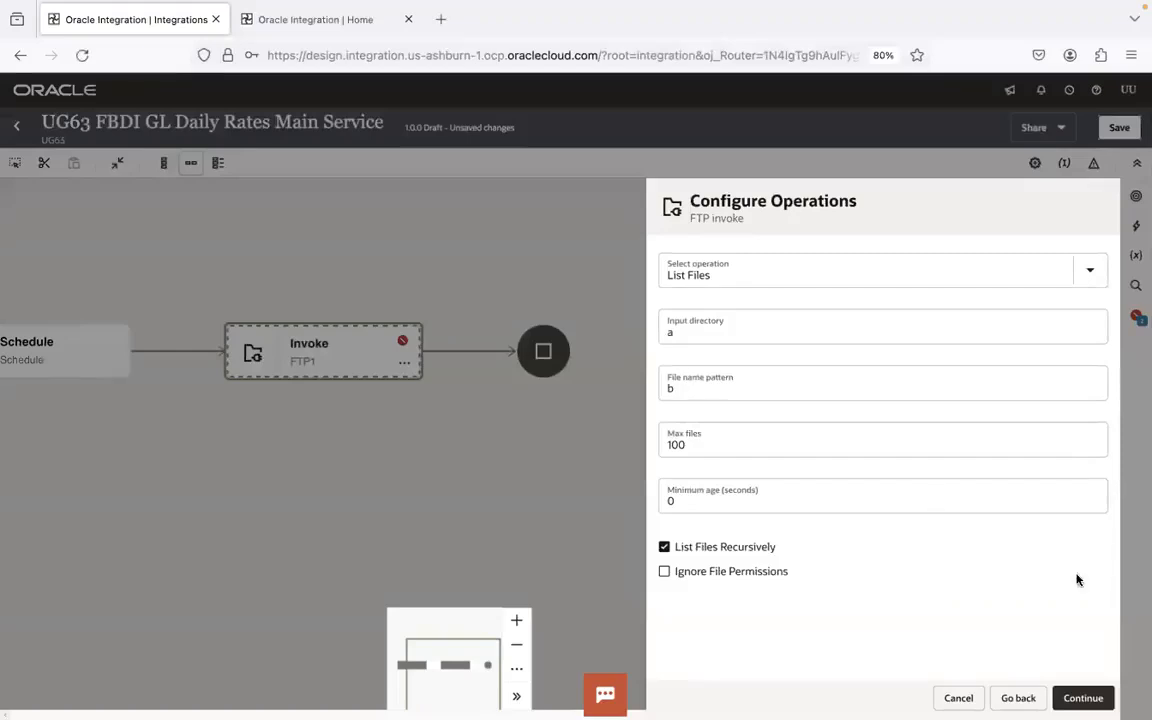
# - Finish the listFilesFromSFTP endpoint configuration and save the integration
pyautogui.click(1100, 697)
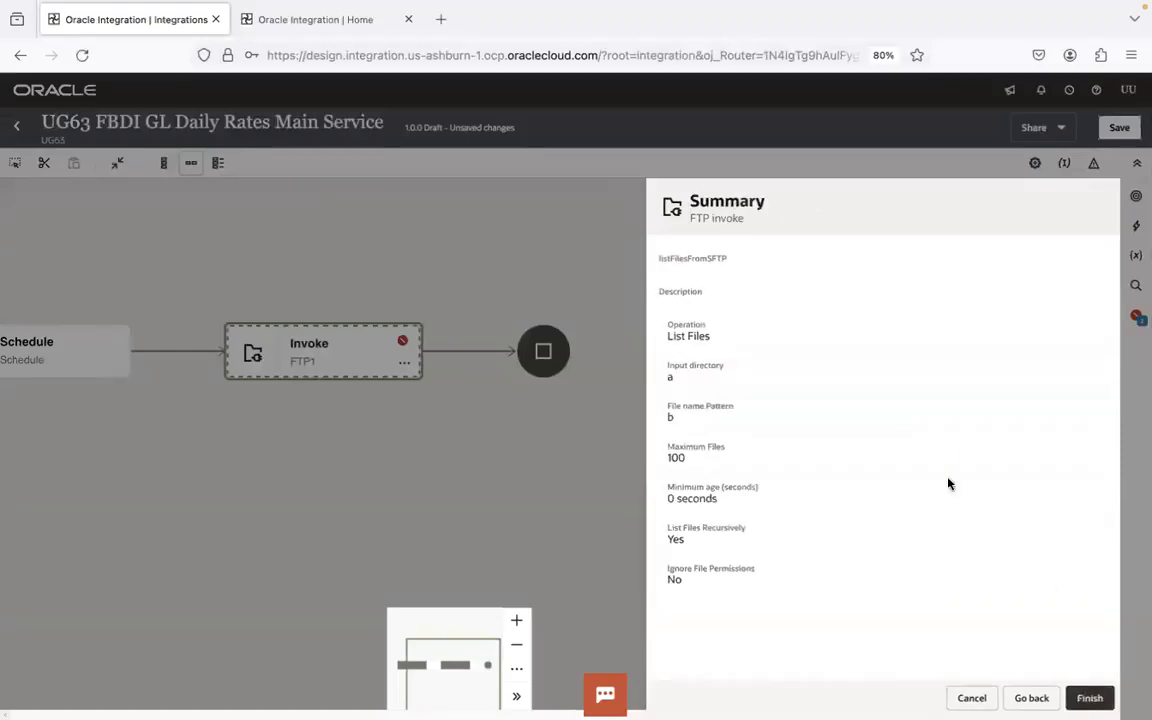
pyautogui.click(1085, 697)
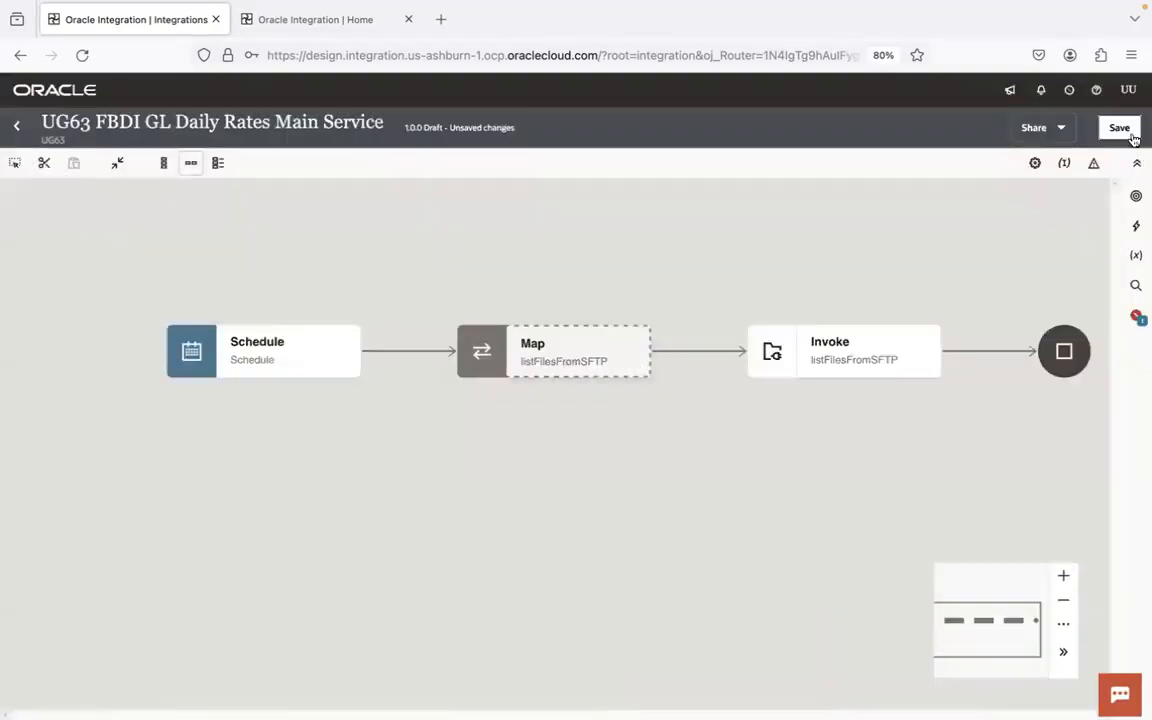
pyautogui.click(1124, 130)
# - In the listFilesFromSFTP map, map fileNamePattern to File Name Pattern and inputDir to Directory, and save the integration
pyautogui.moveTo(700, 232); pyautogui.dragTo(442, 202)
pyautogui.doubleClick(292, 300)
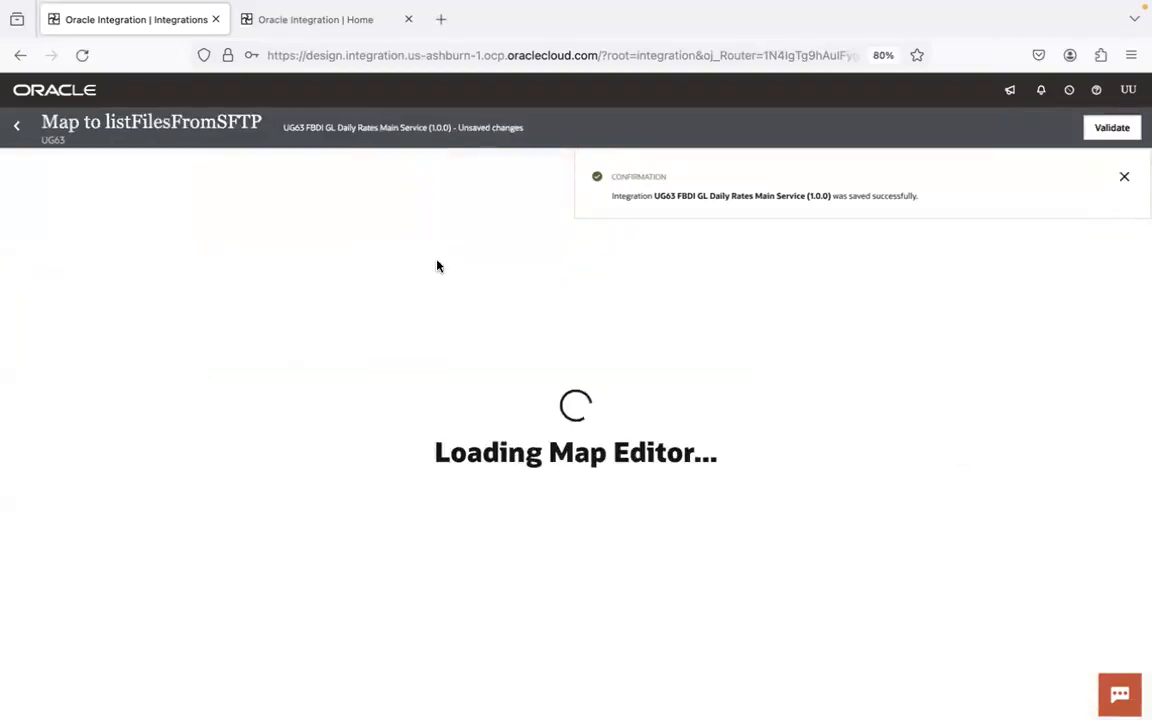
pyautogui.click(1120, 177)
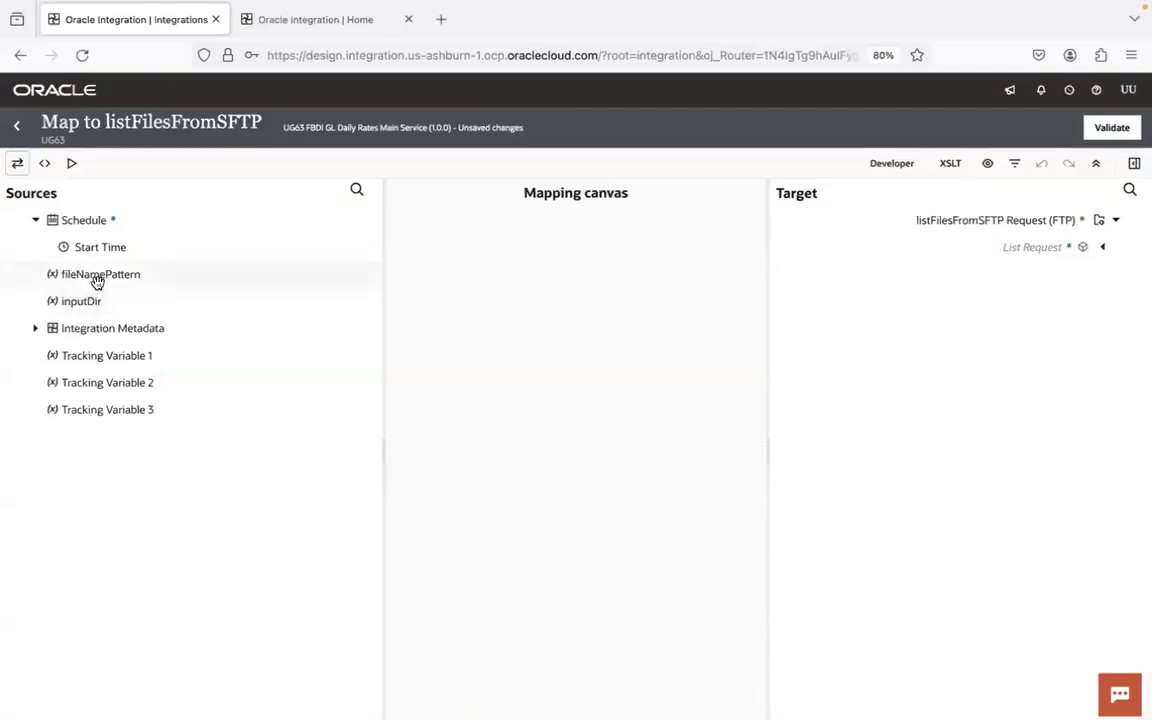
pyautogui.click(1103, 248)
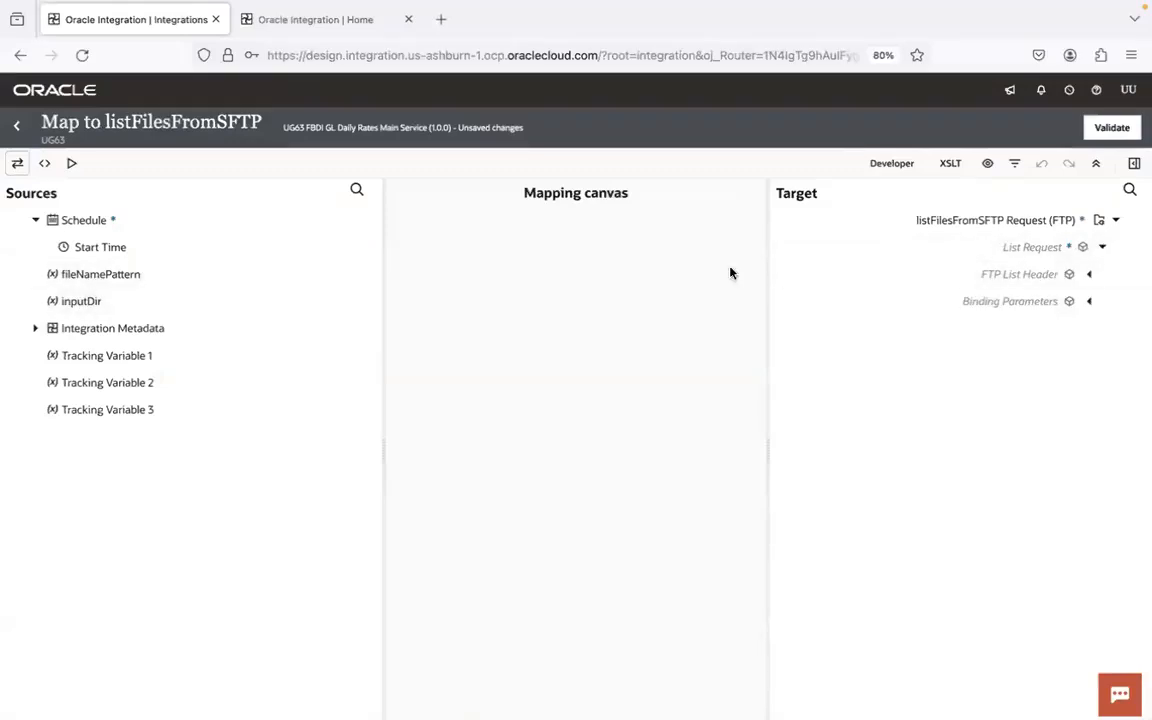
pyautogui.click(1092, 279)
pyautogui.moveTo(129, 273); pyautogui.dragTo(986, 308)
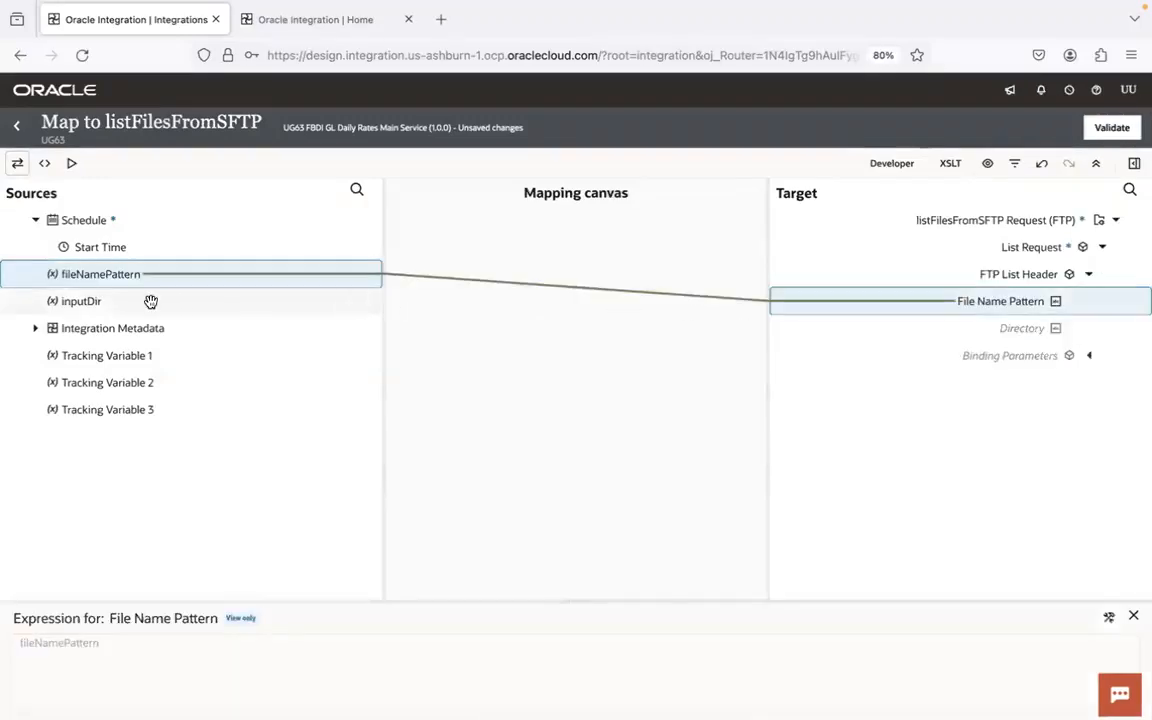
pyautogui.moveTo(149, 301); pyautogui.dragTo(1020, 317)
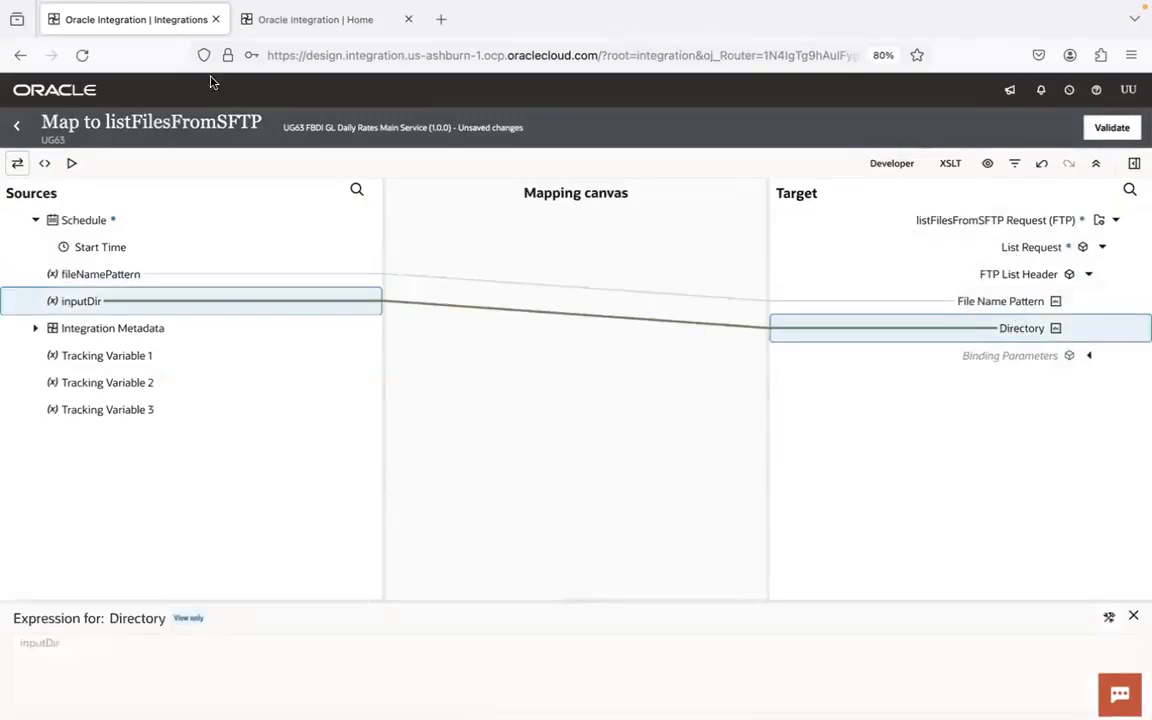
pyautogui.click(14, 134)
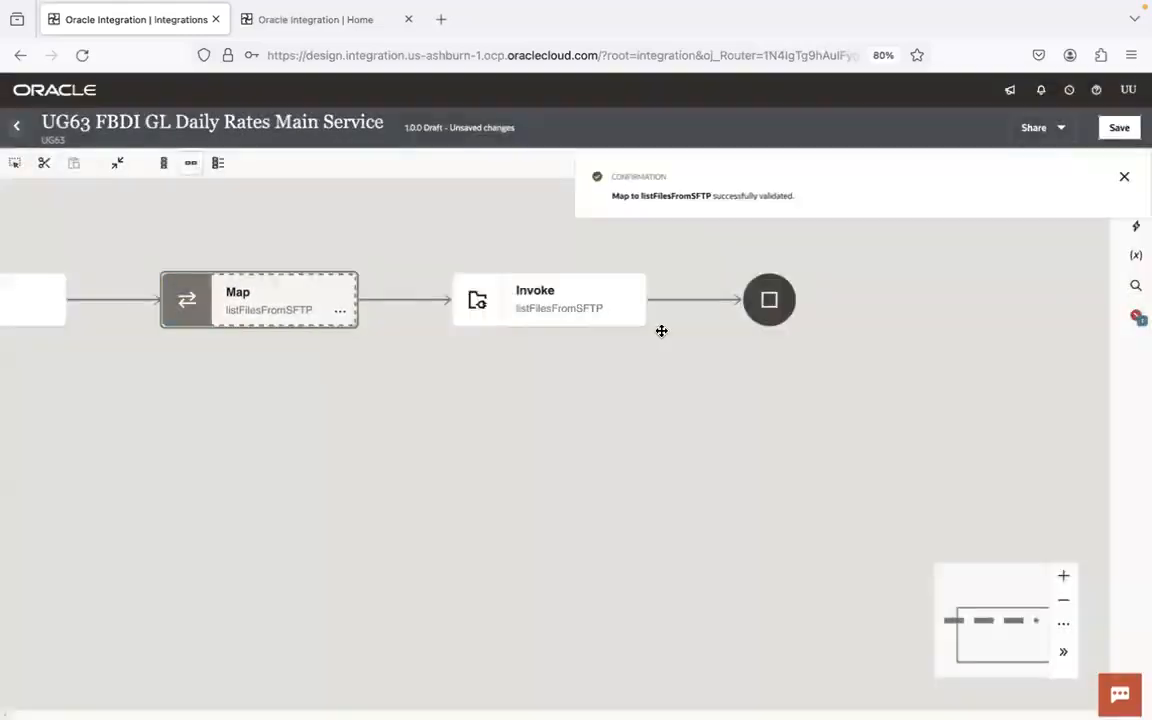
pyautogui.click(1119, 127)
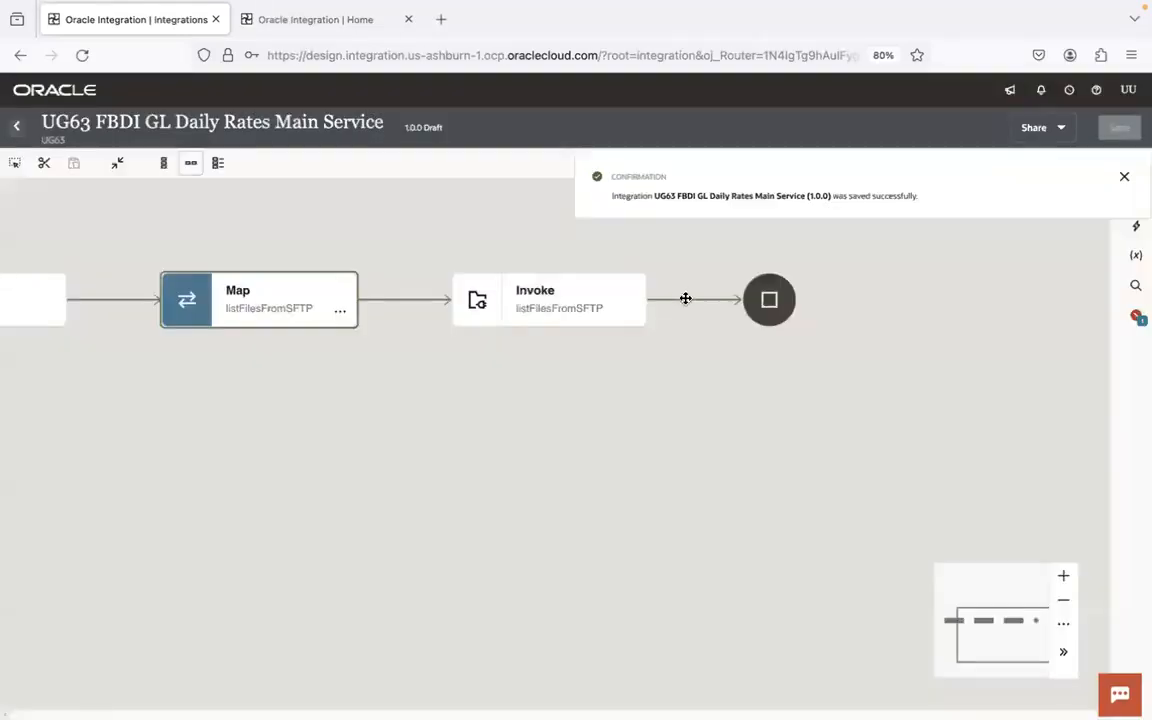
# - Add a For each action after the listFilesFromSFTP invoke
pyautogui.click(1065, 601)
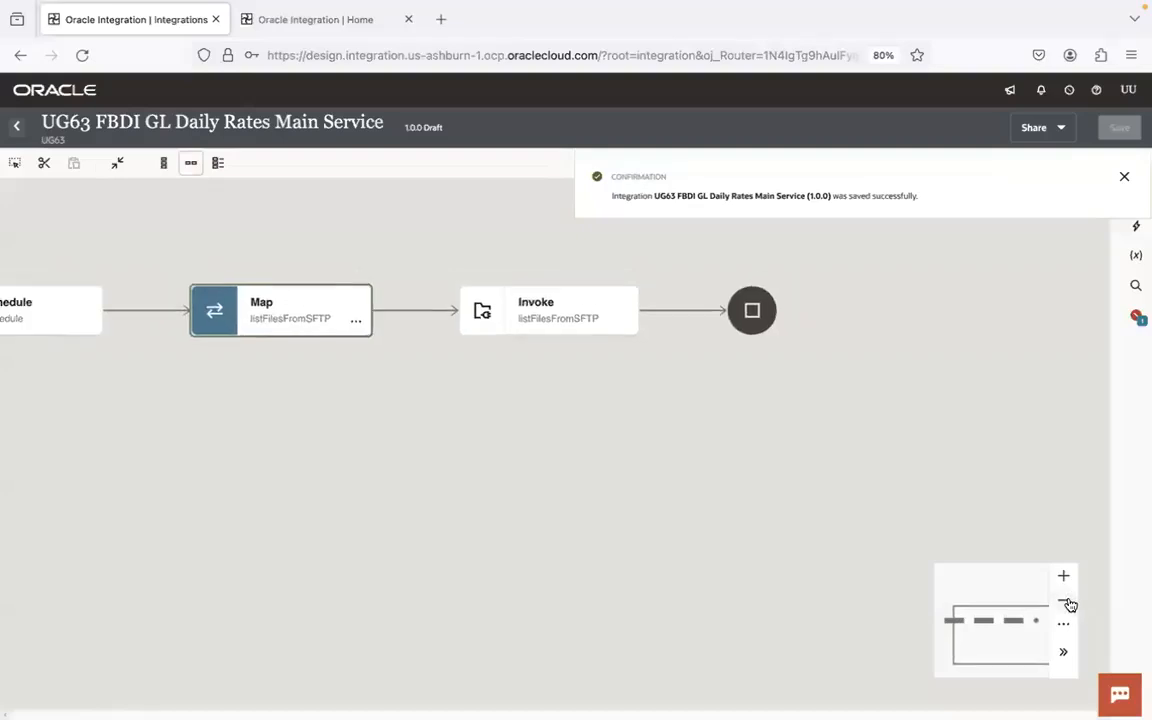
pyautogui.click(681, 310)
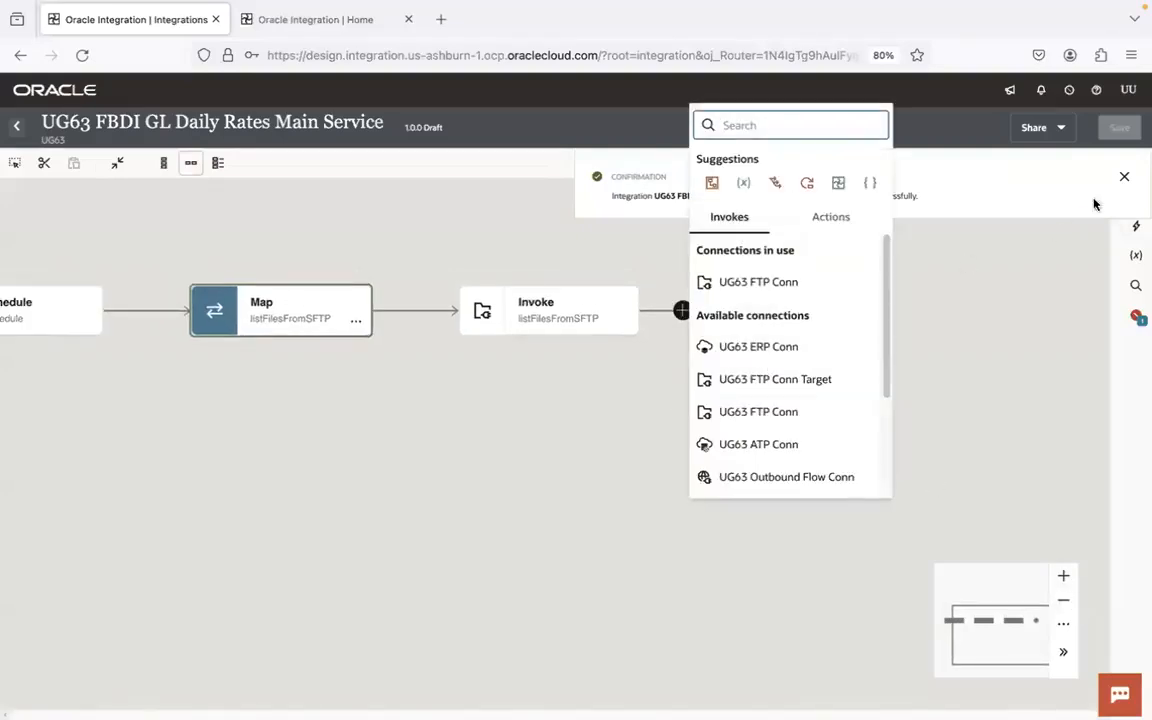
pyautogui.click(1125, 177)
pyautogui.click(683, 312)
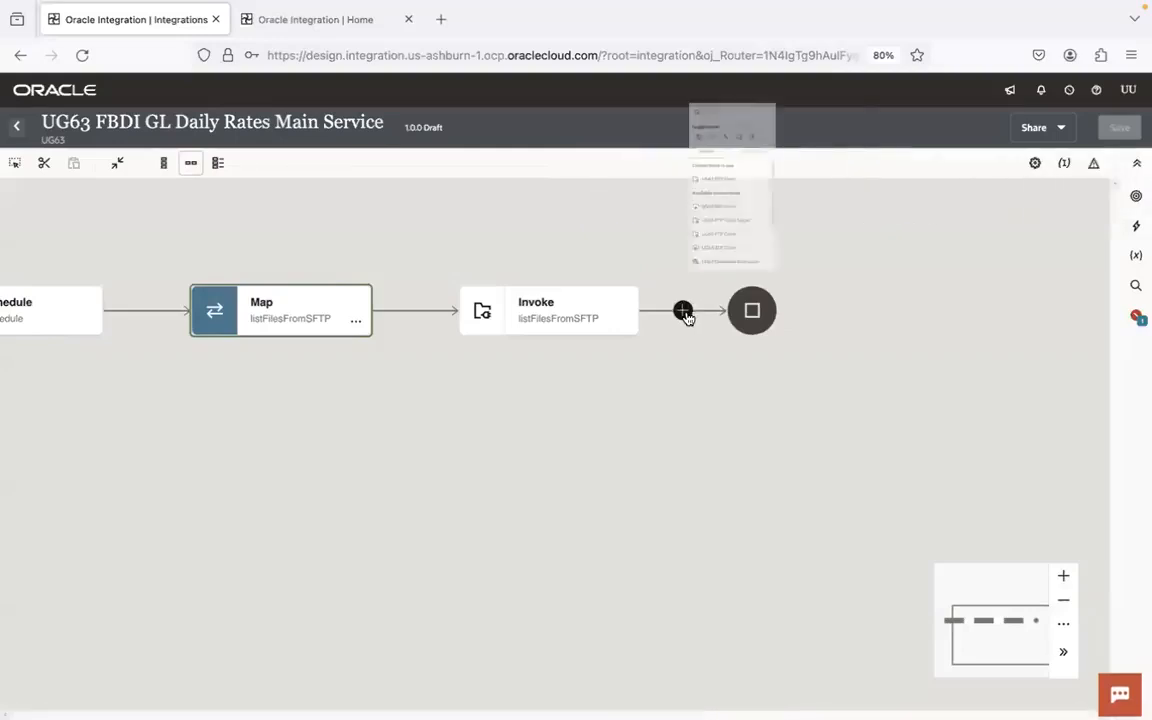
pyautogui.write('or eac')
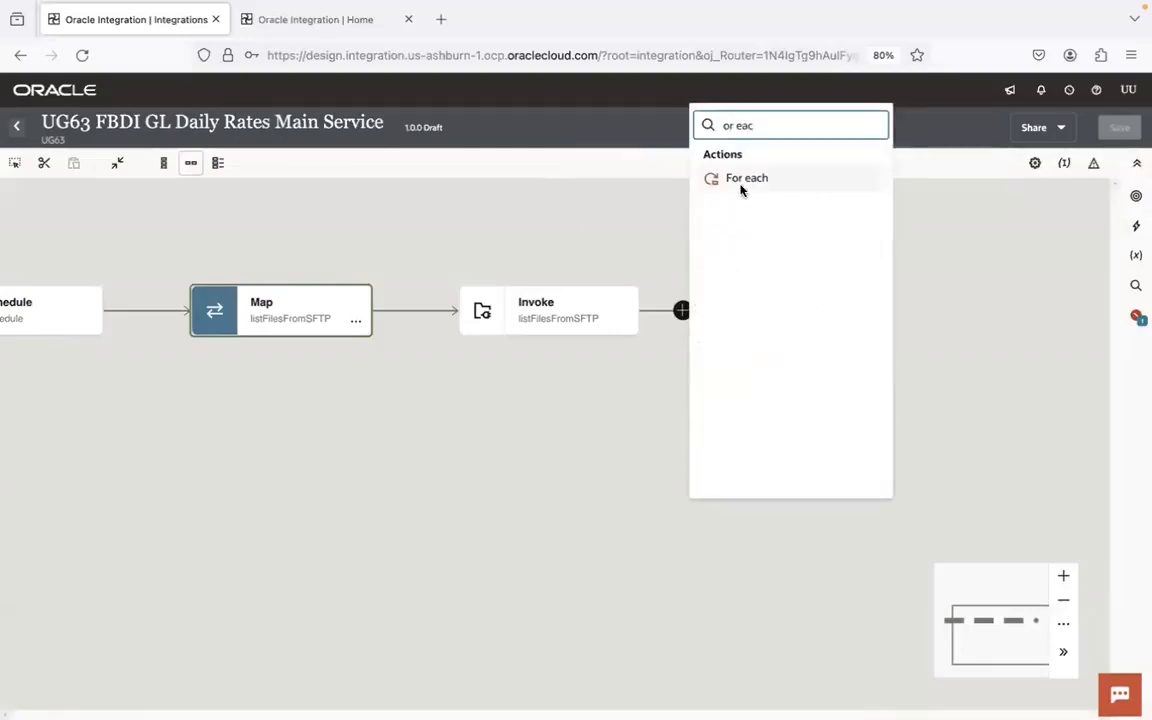
pyautogui.click(743, 180)
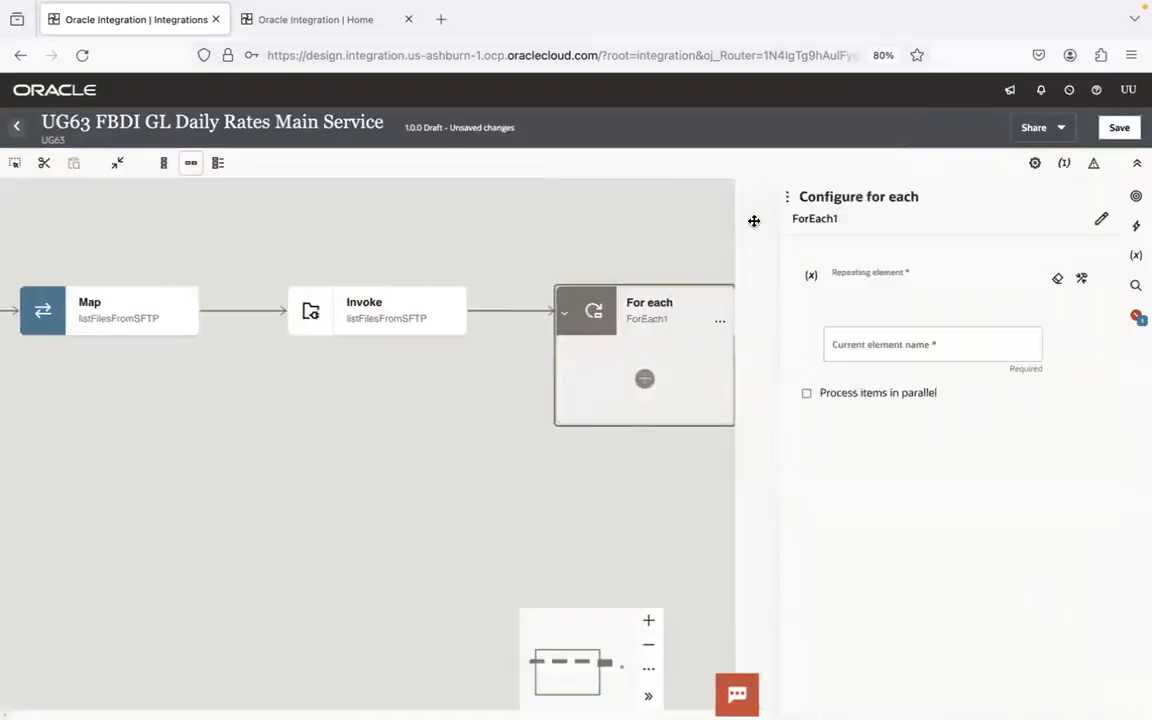
# - Rename the new For each action as processEachFile
pyautogui.click(1100, 219)
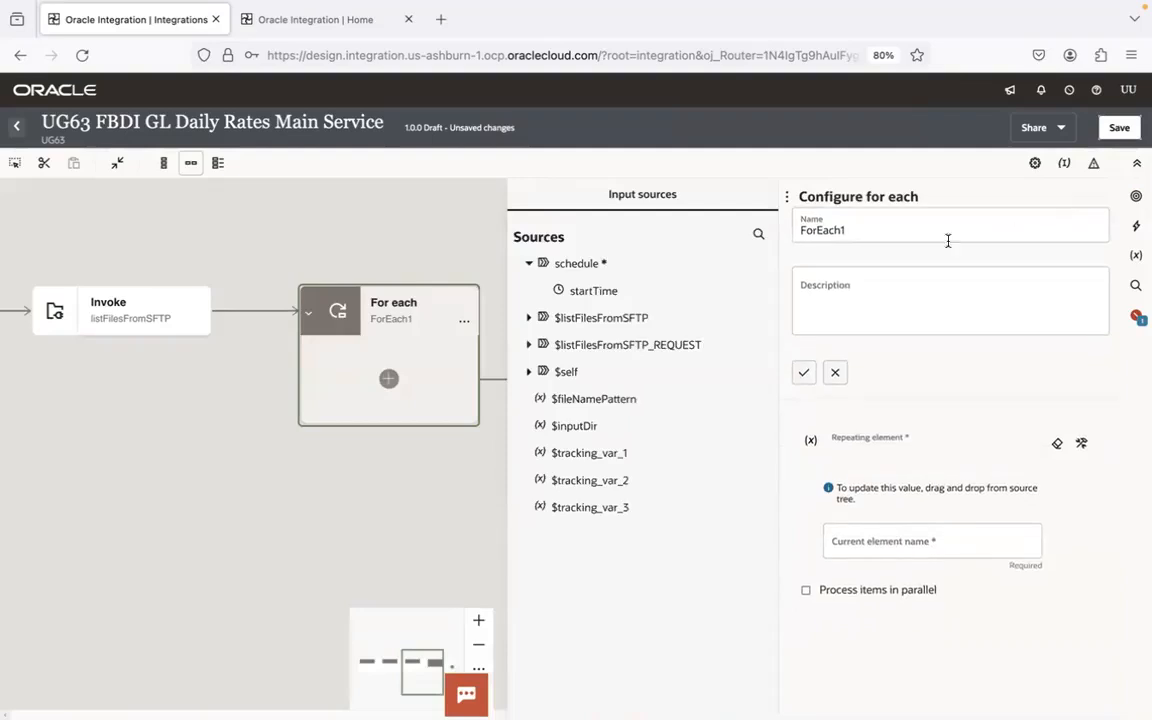
pyautogui.doubleClick(815, 231)
pyautogui.write('transfer')
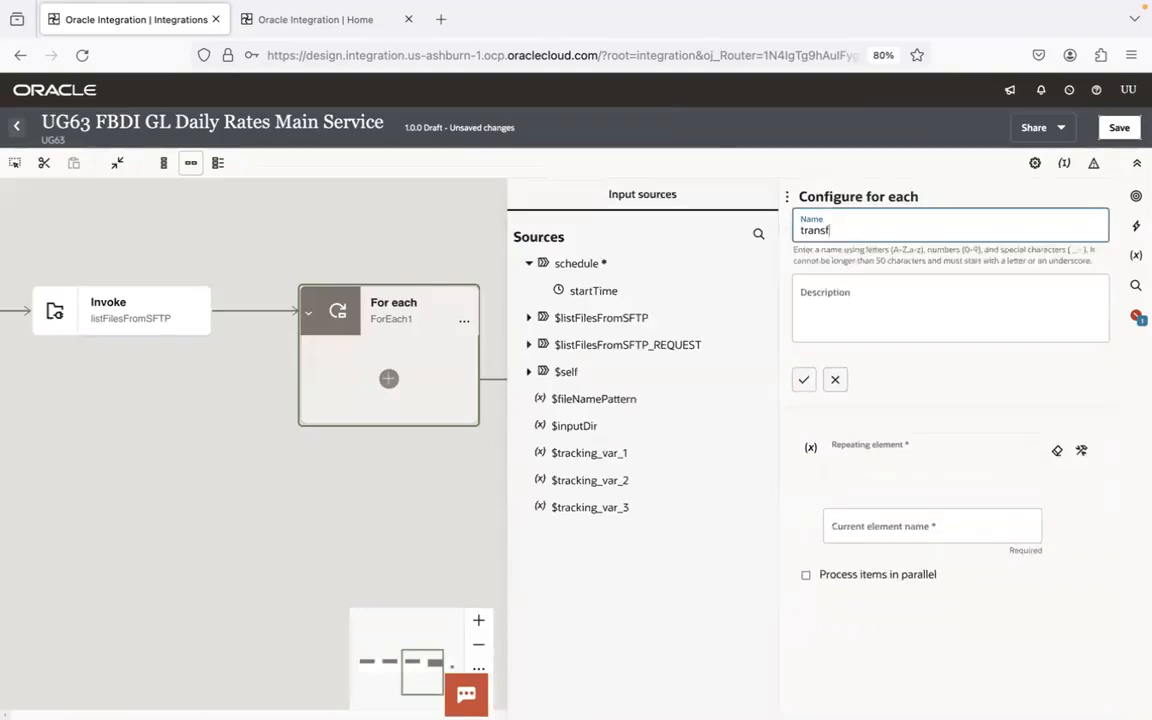
pyautogui.write('EachFi')
pyautogui.press('super+a')
pyautogui.write('proce')
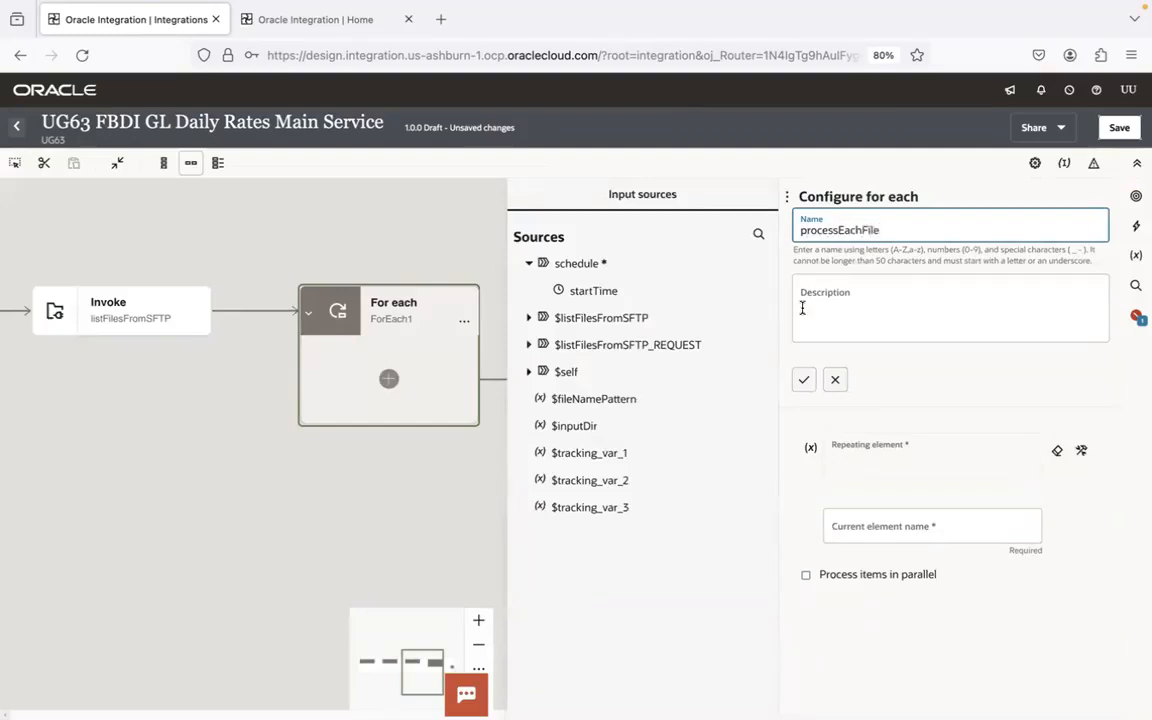
pyautogui.write('ssEachFile')
pyautogui.click(800, 380)
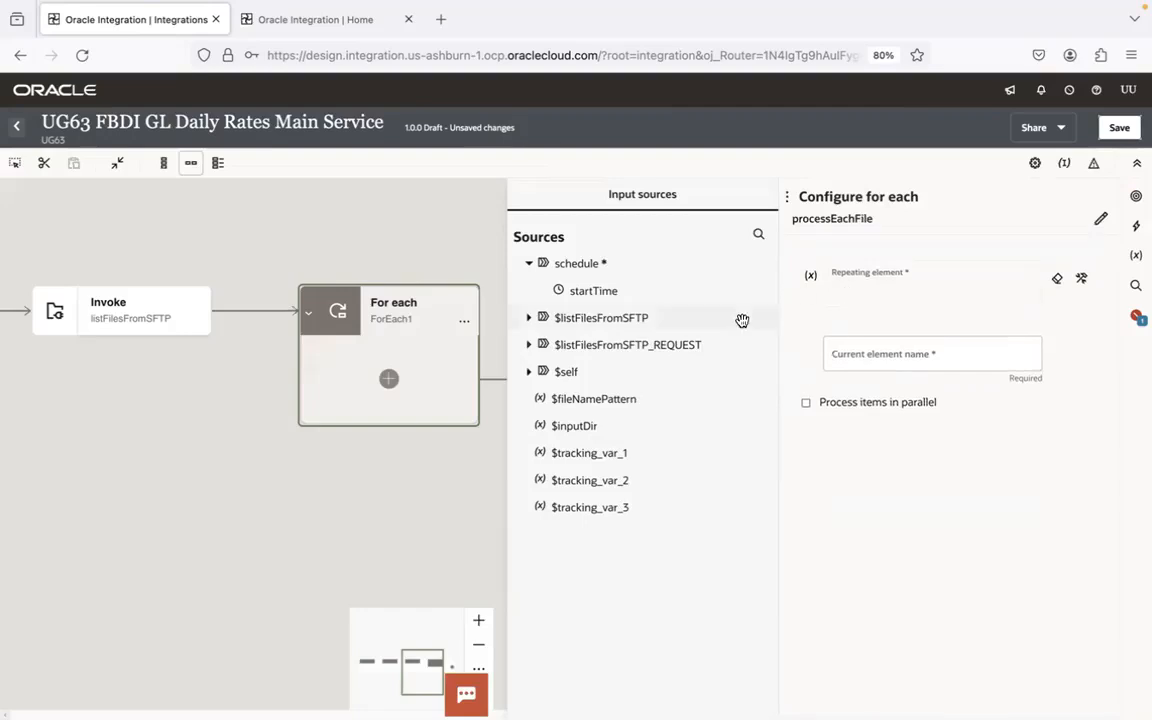
# - Set the loop's repeating element to File from the FileList in the listFilesFromSFTP response
pyautogui.click(529, 318)
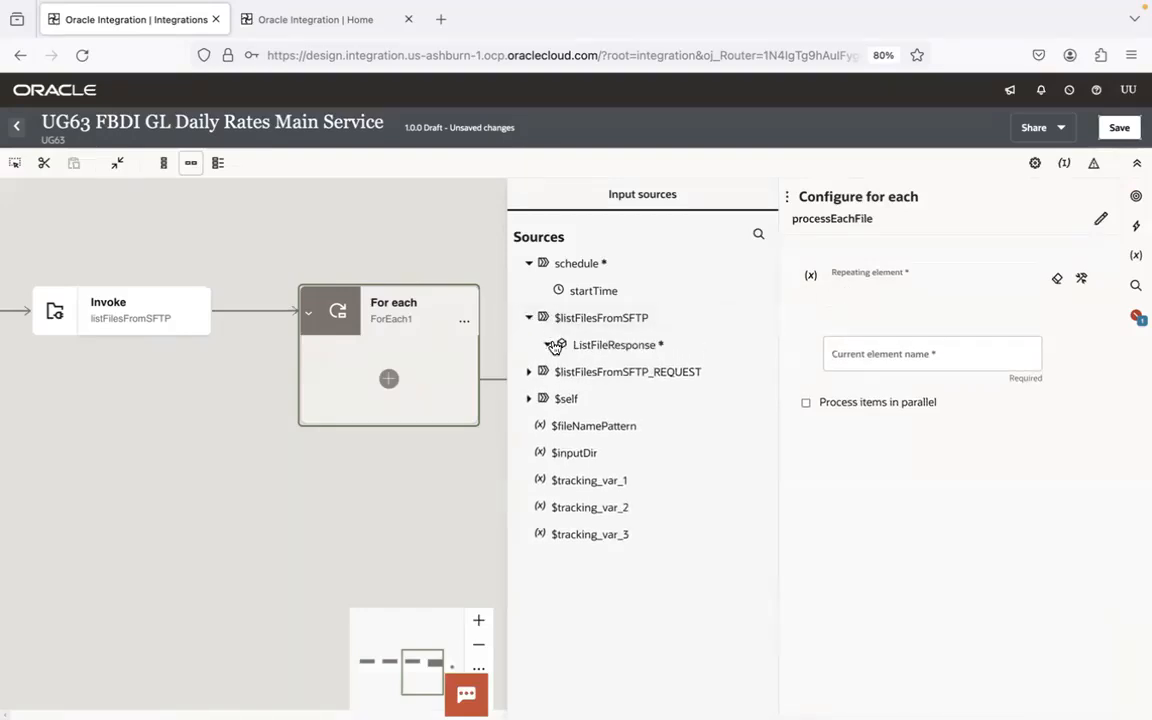
pyautogui.click(547, 344)
pyautogui.click(561, 372)
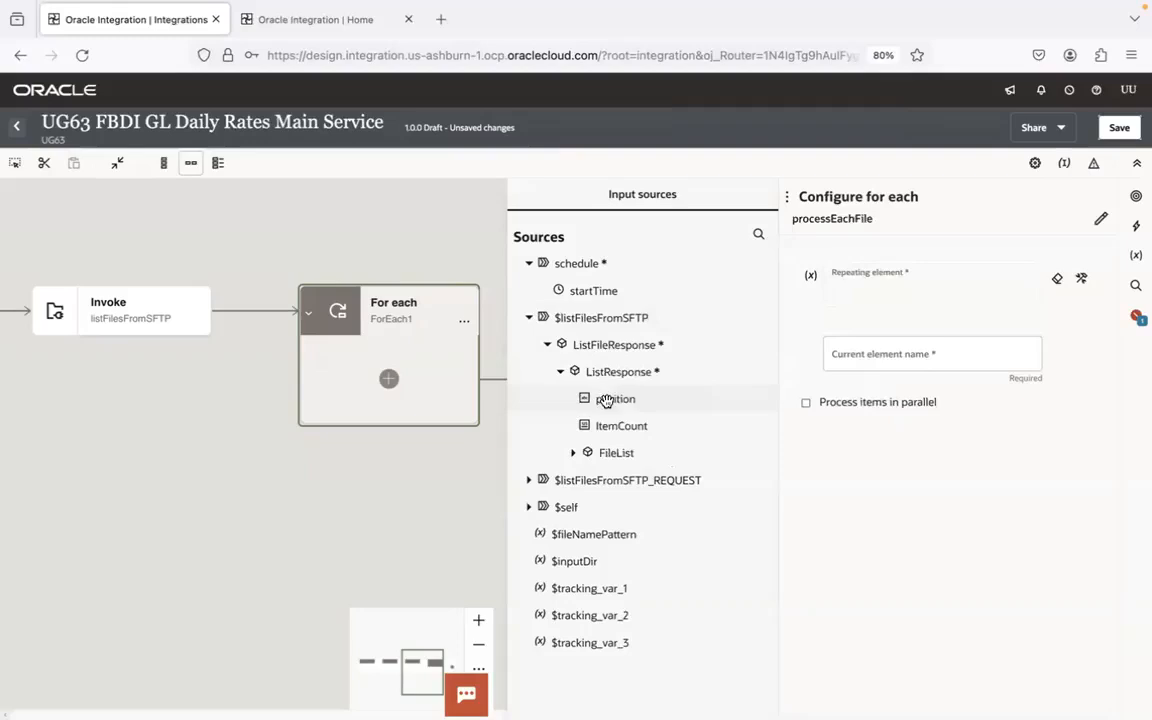
pyautogui.click(573, 452)
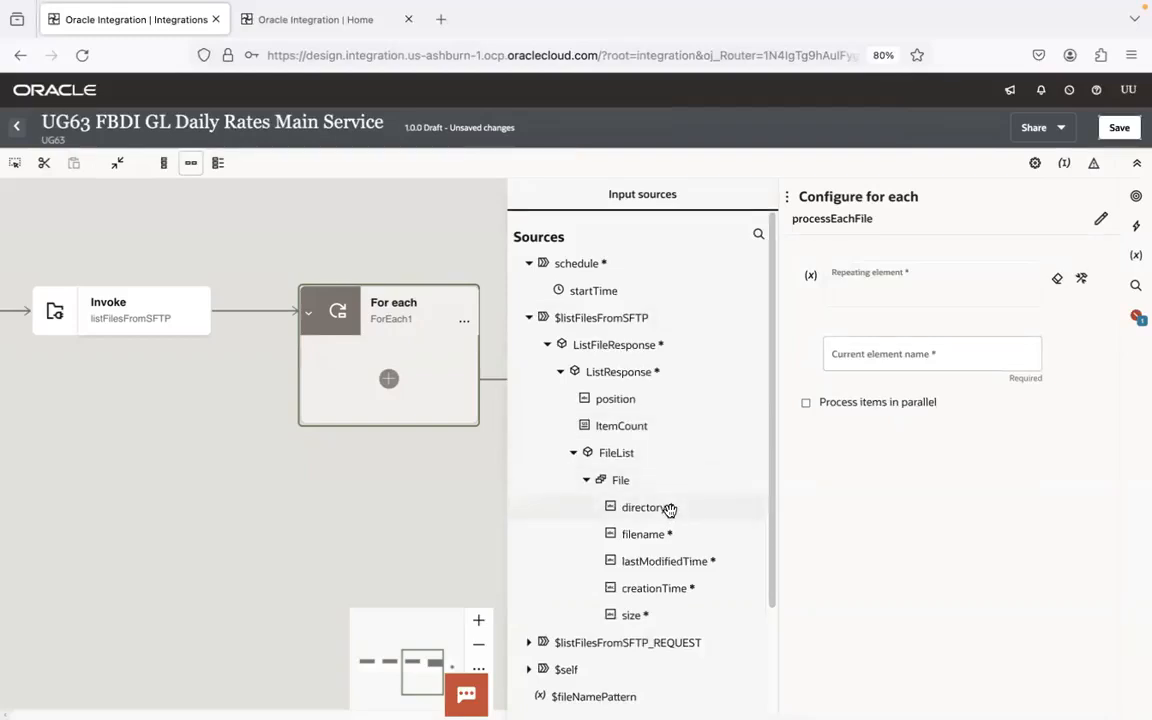
pyautogui.moveTo(670, 510); pyautogui.dragTo(879, 296)
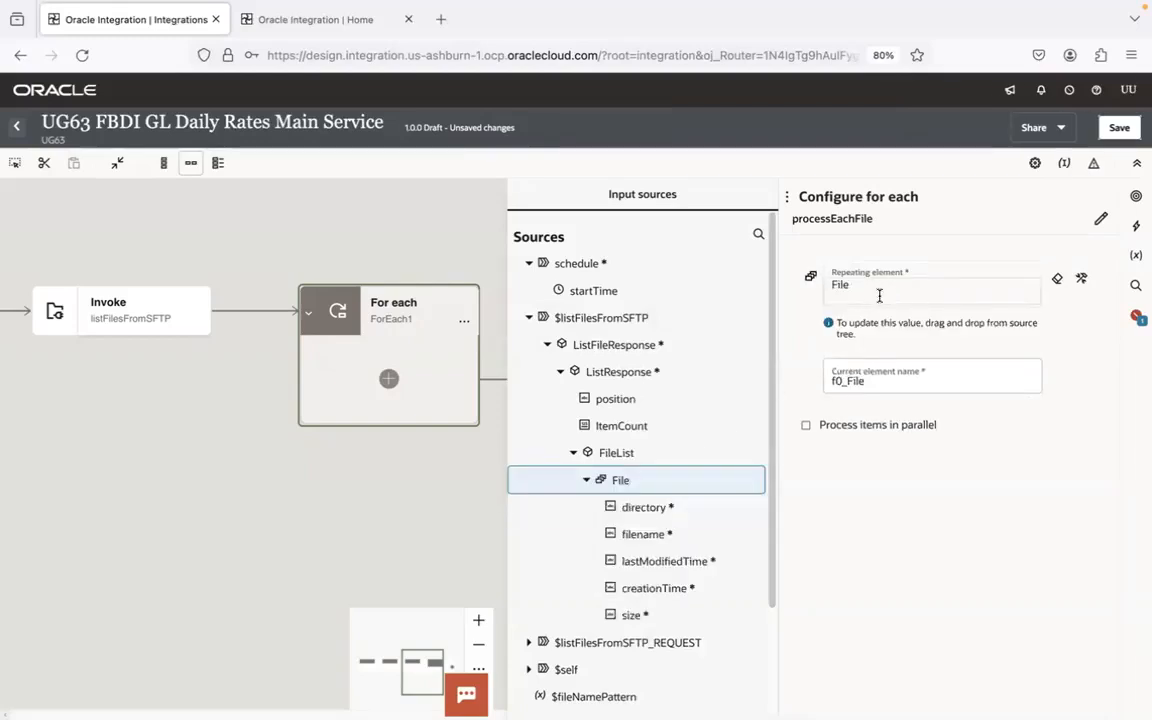
# - Set the loop's current element name to currentFile and save the integration
pyautogui.click(865, 377)
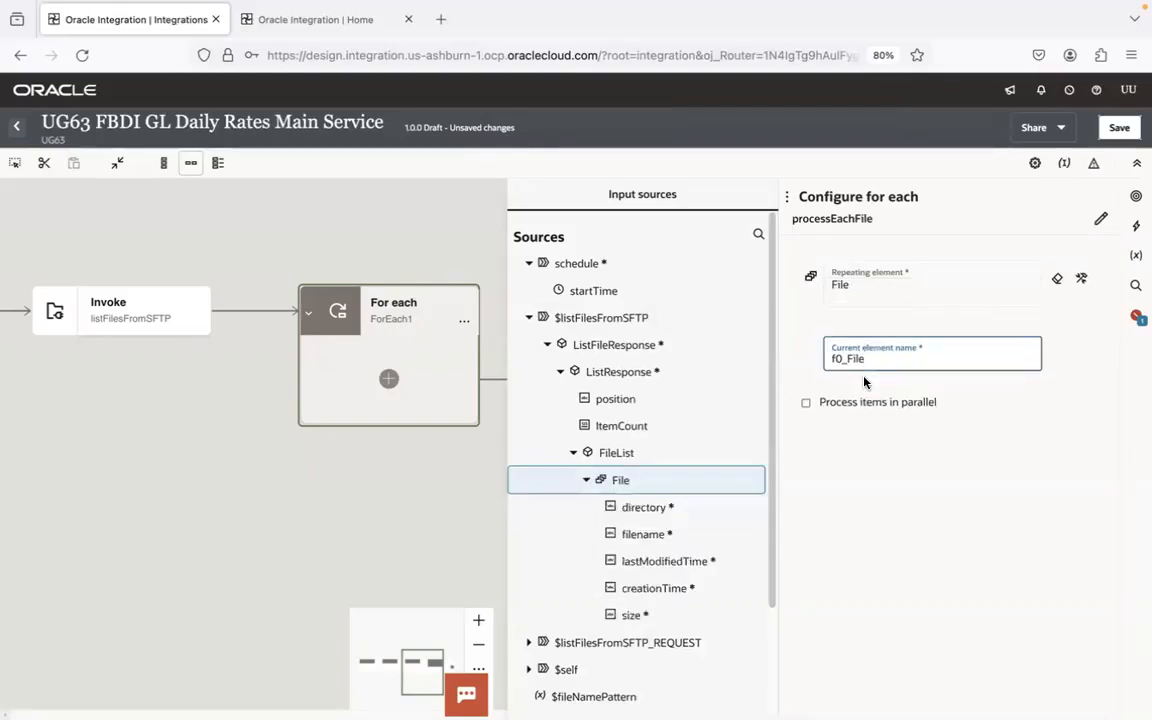
pyautogui.hotkey('ctrl', 'a')
pyautogui.write('current')
pyautogui.click(950, 229)
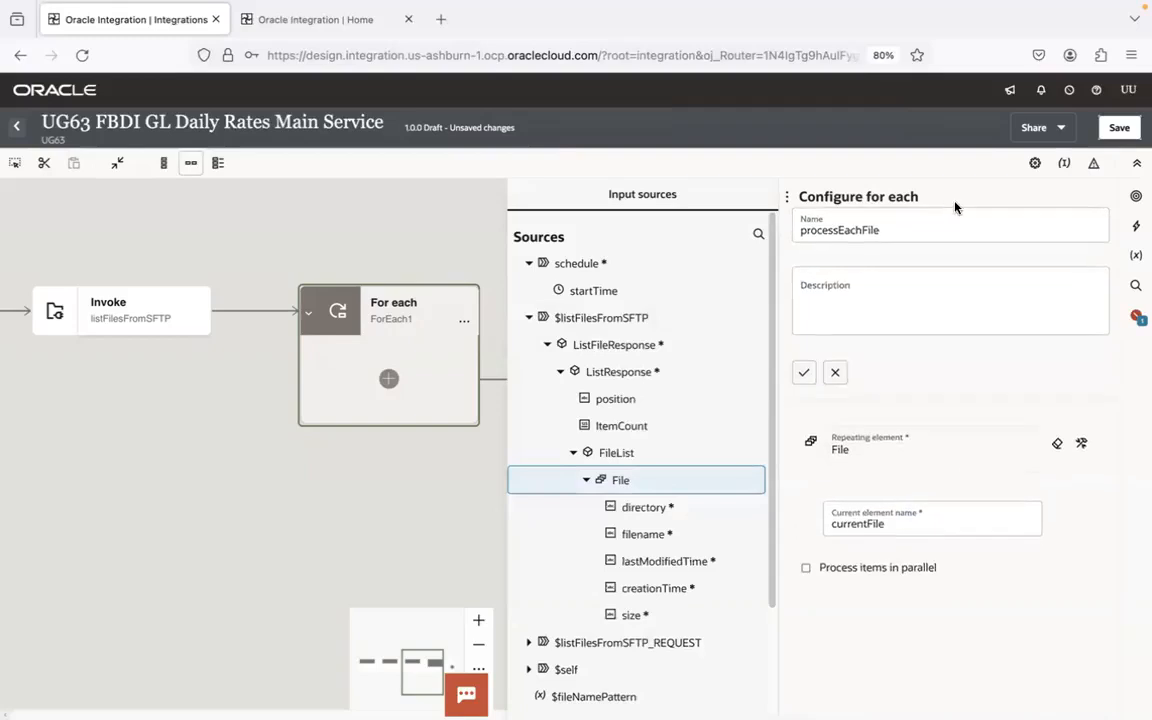
pyautogui.click(1119, 127)
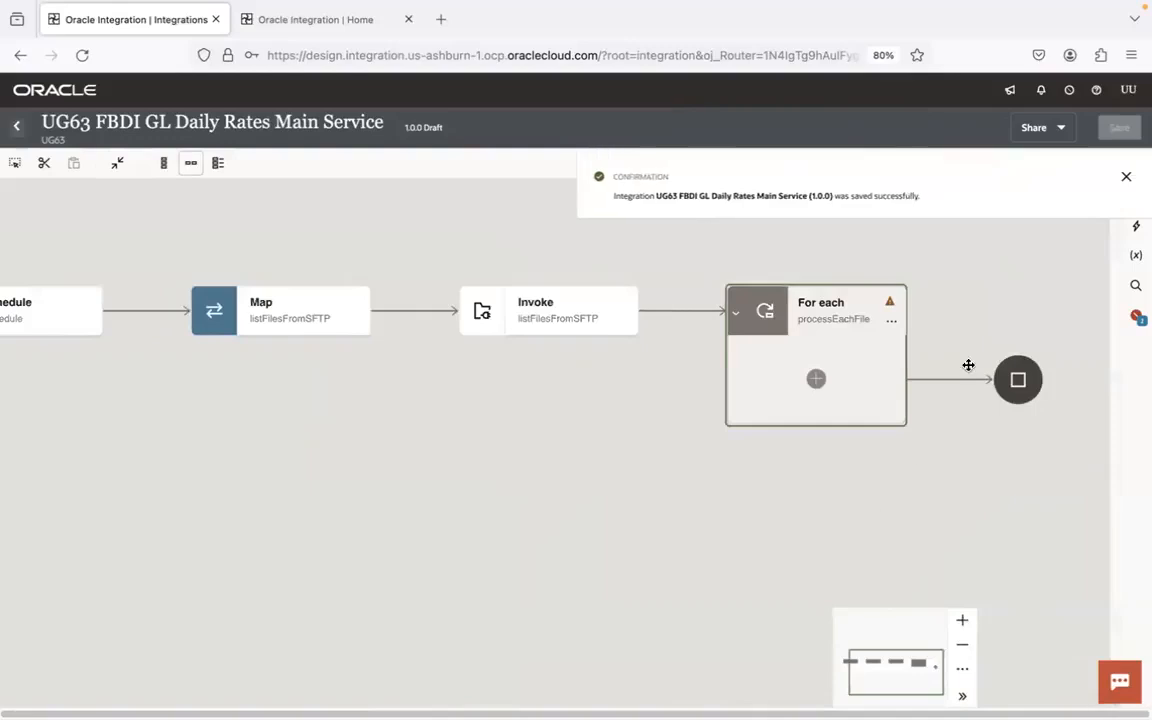
pyautogui.moveTo(977, 301); pyautogui.dragTo(505, 284)
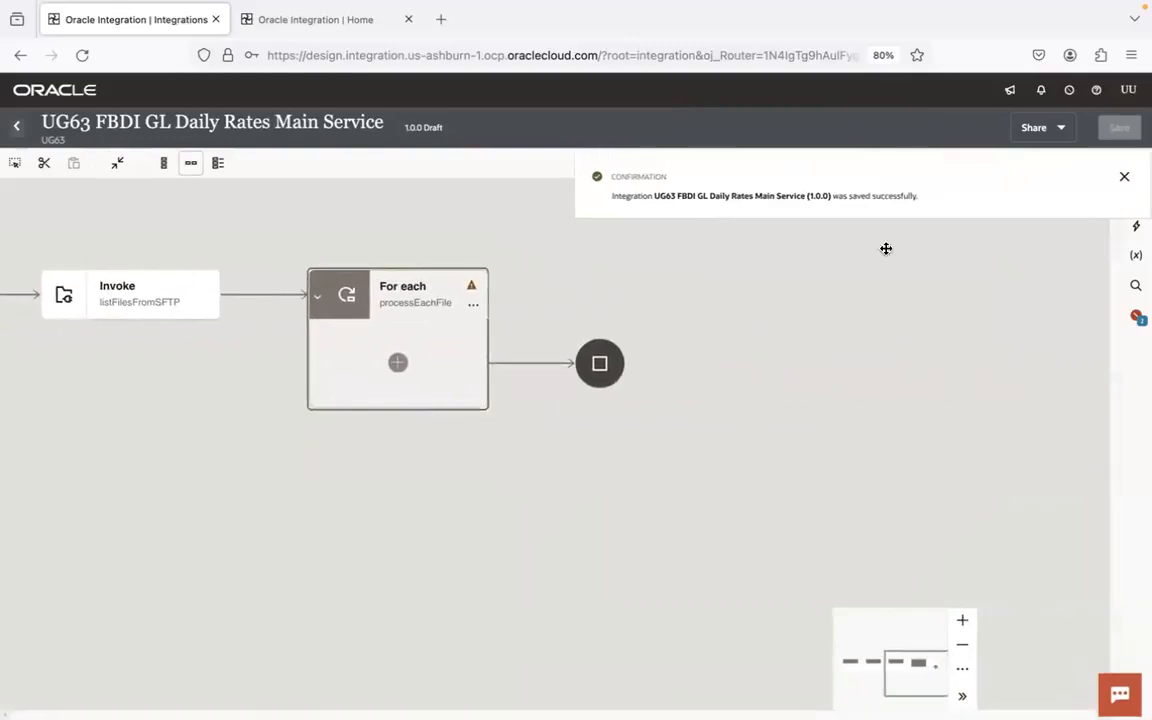
pyautogui.click(1124, 176)
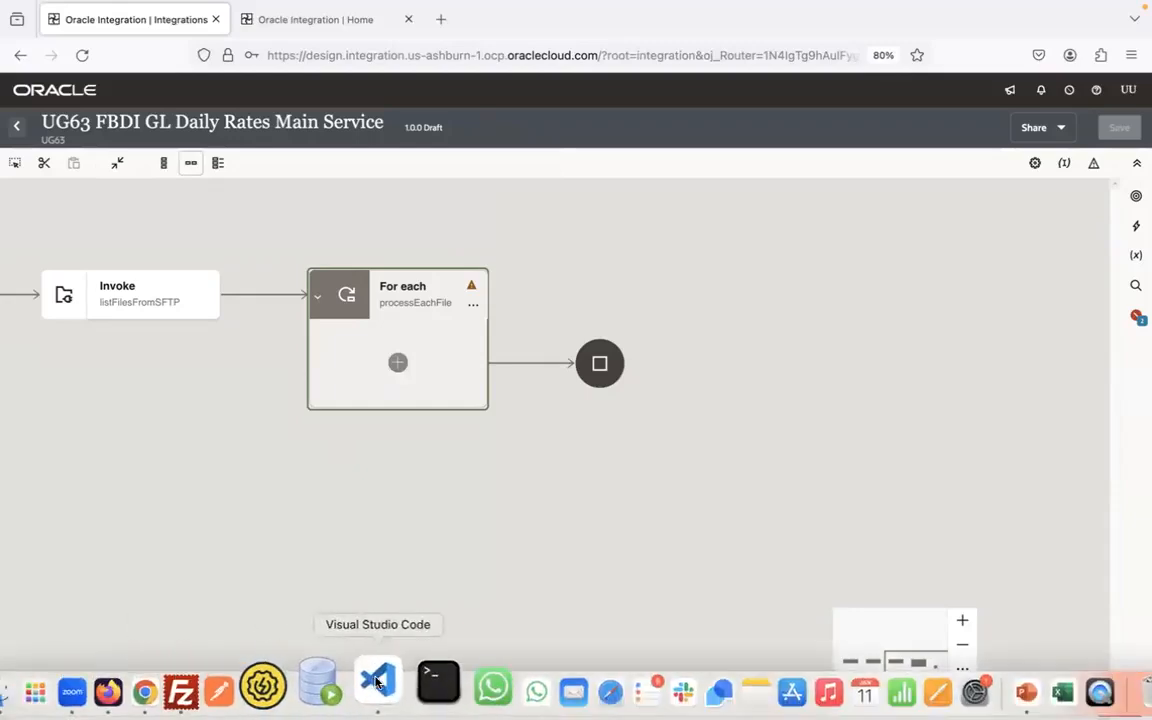
# - Switch to Visual Studio Code and browse for a file to open in 1.Integrations, inside the OIC-tagged 1.Oracle Integration Cloud (OIC) folder
pyautogui.click(377, 684)
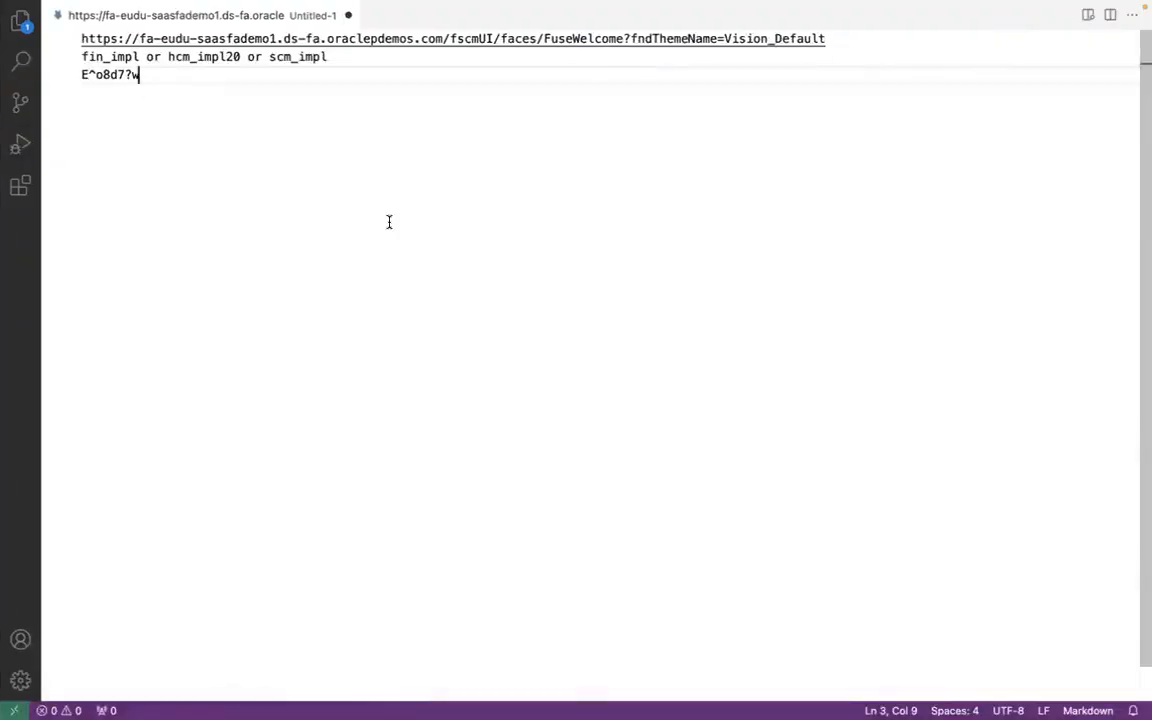
pyautogui.press('super+o')
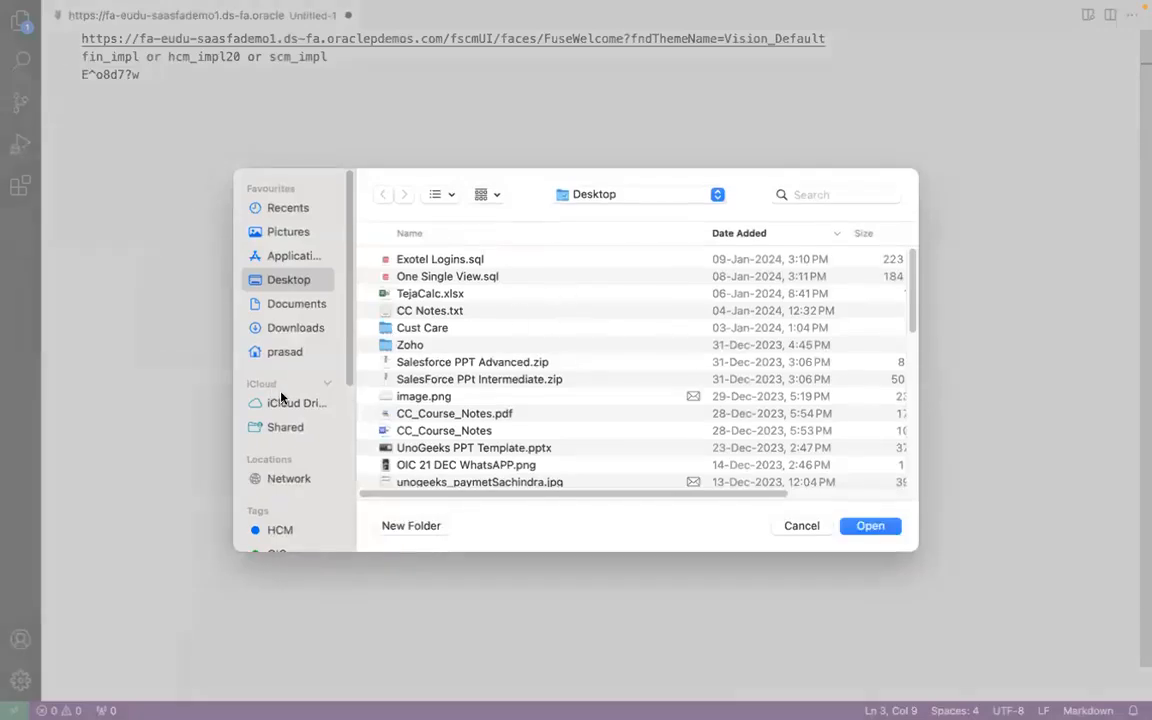
pyautogui.click(290, 532)
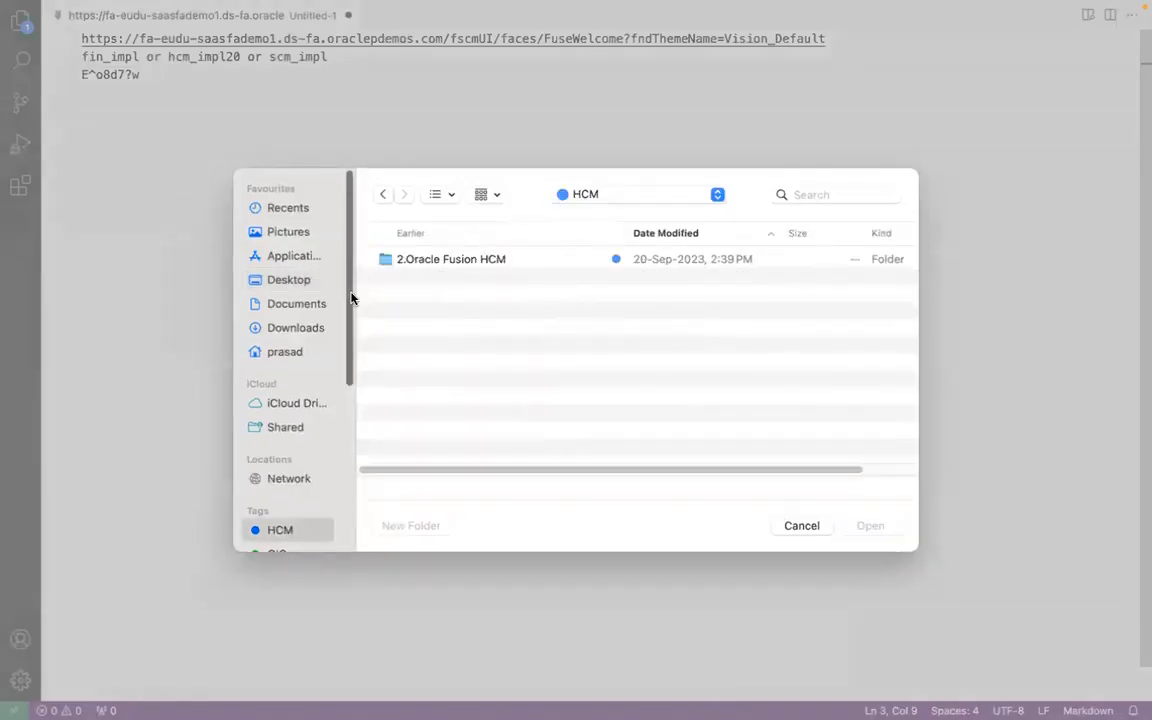
pyautogui.scroll(-3, 340, 340)
pyautogui.click(290, 471)
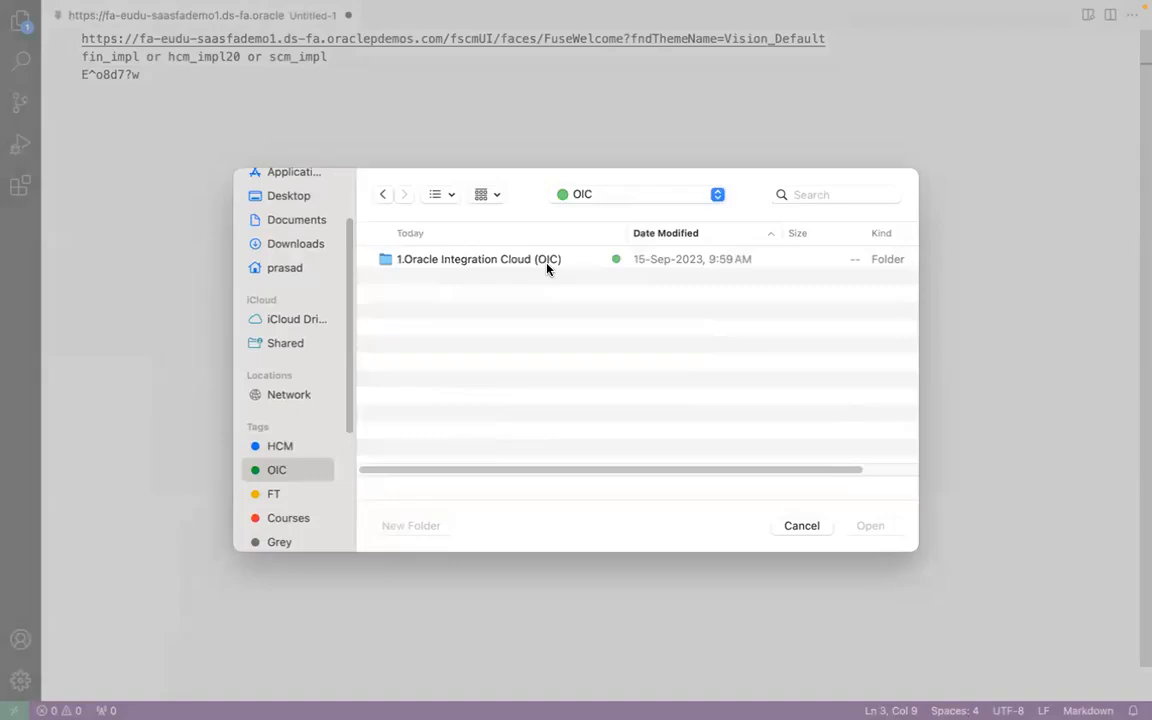
pyautogui.doubleClick(548, 262)
pyautogui.click(538, 238)
pyautogui.click(530, 259)
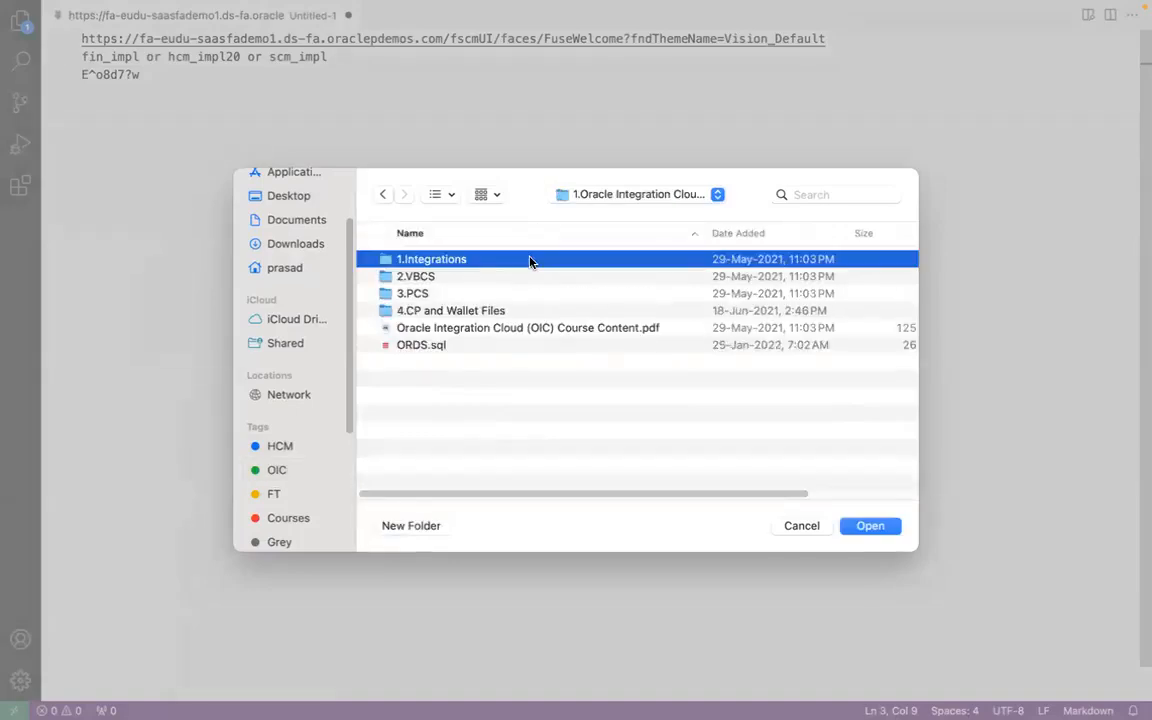
pyautogui.doubleClick(530, 259)
pyautogui.moveTo(910, 291); pyautogui.dragTo(864, 382)
pyautogui.doubleClick(510, 290)
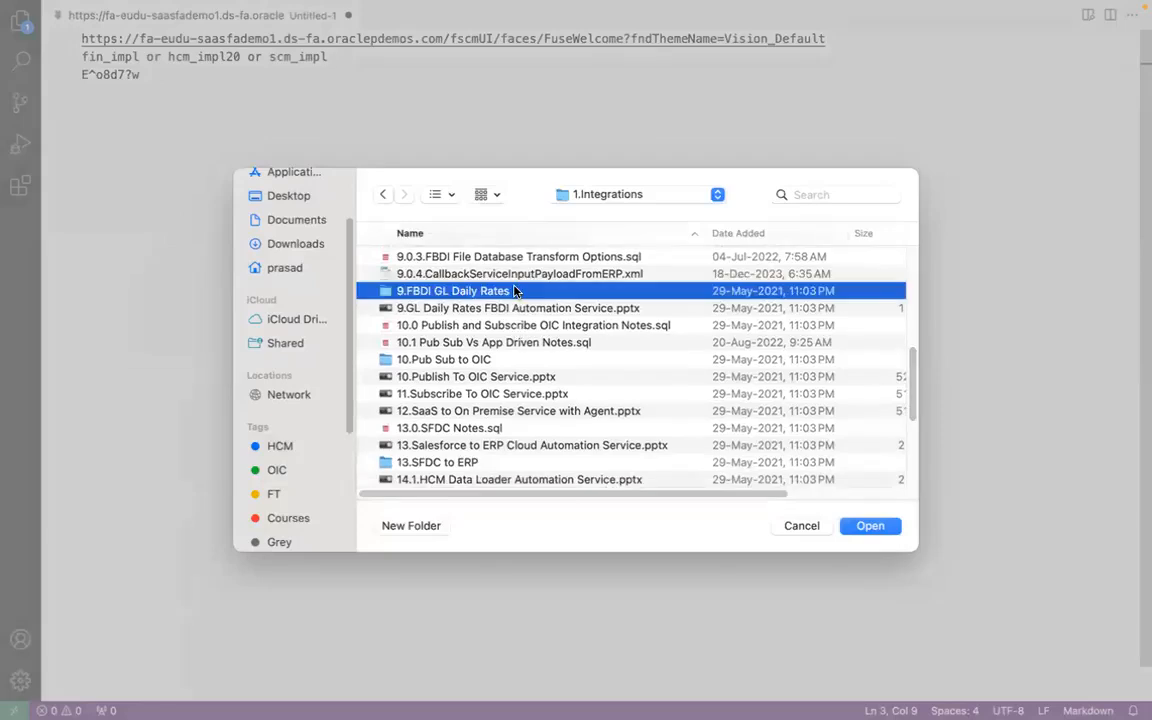
pyautogui.click(532, 236)
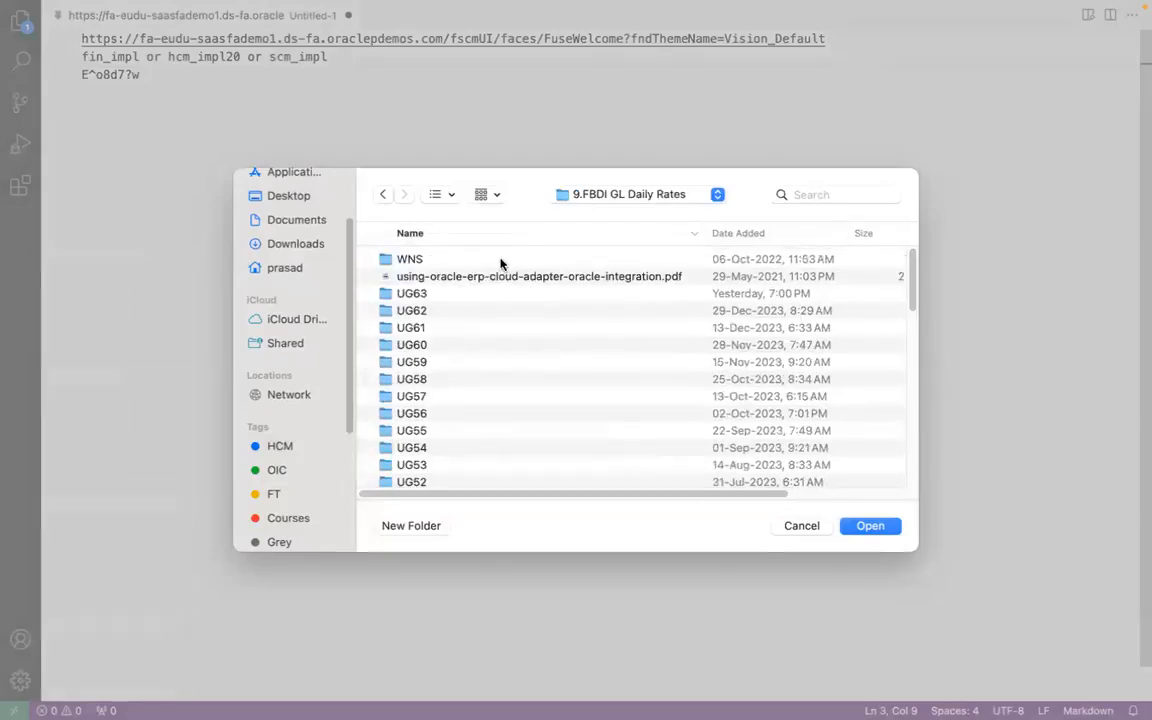
pyautogui.click(382, 194)
pyautogui.click(468, 276)
pyautogui.click(470, 233)
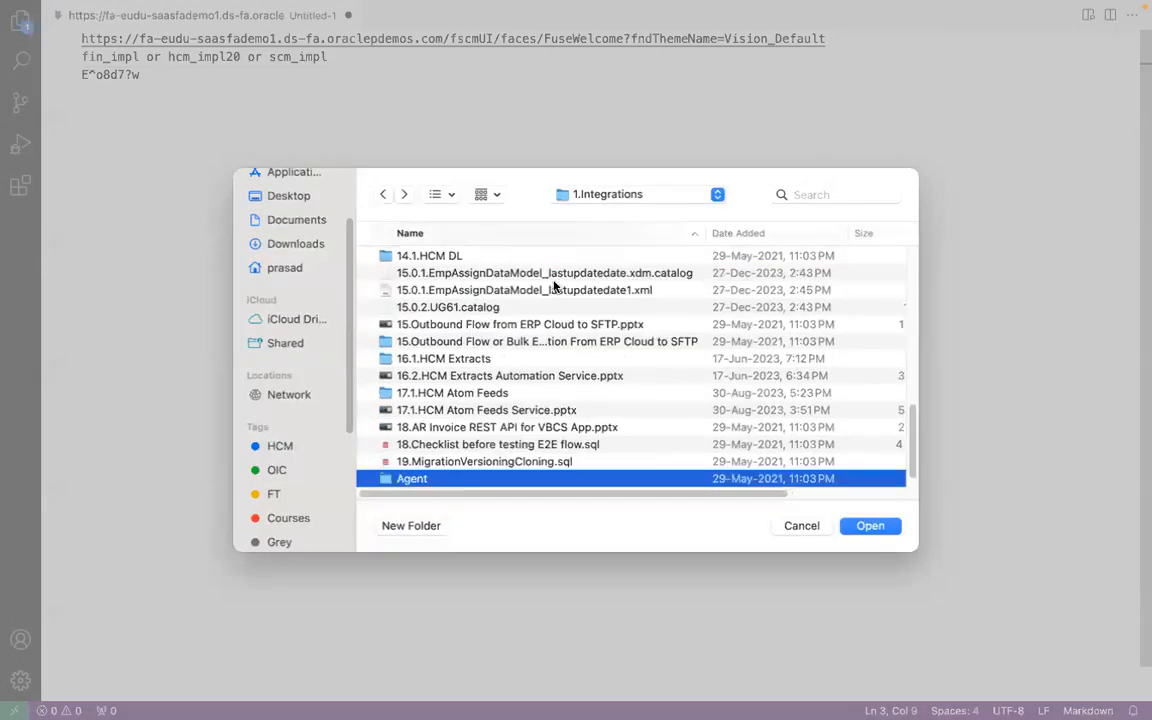
# - Open the file 9.0.1.FBDI Notes.sql from the 1.Integrations folder
pyautogui.moveTo(909, 441); pyautogui.dragTo(909, 376)
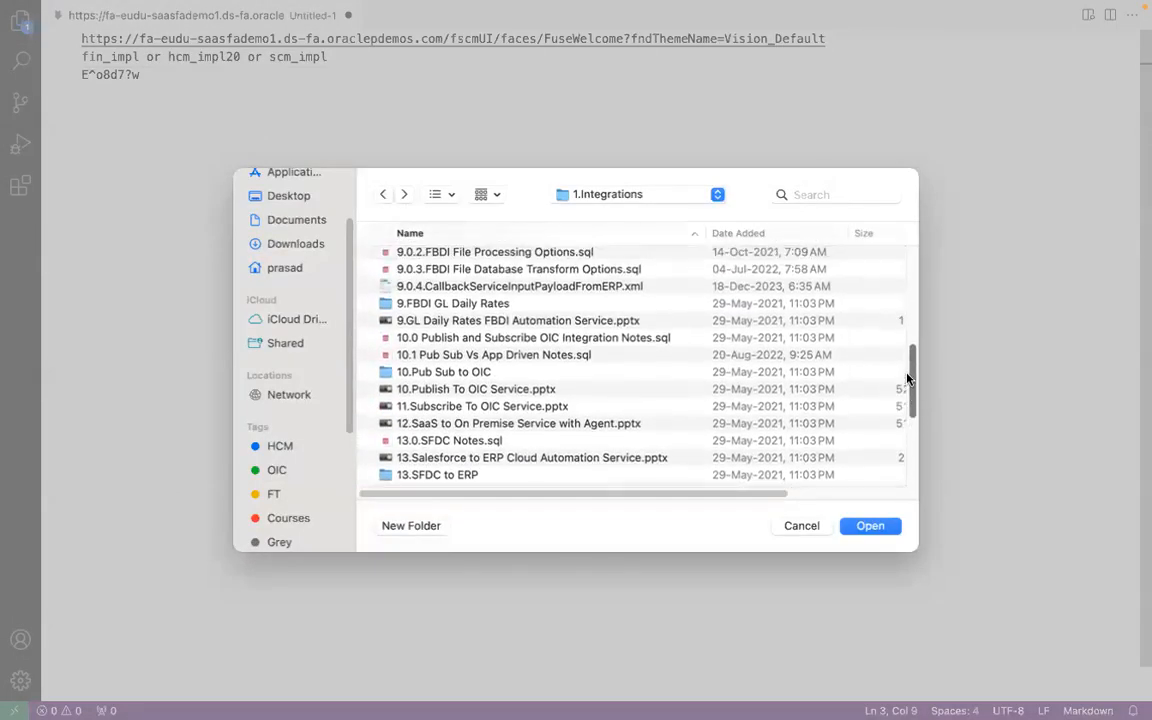
pyautogui.click(481, 254)
pyautogui.press('Up')
pyautogui.press('Up')
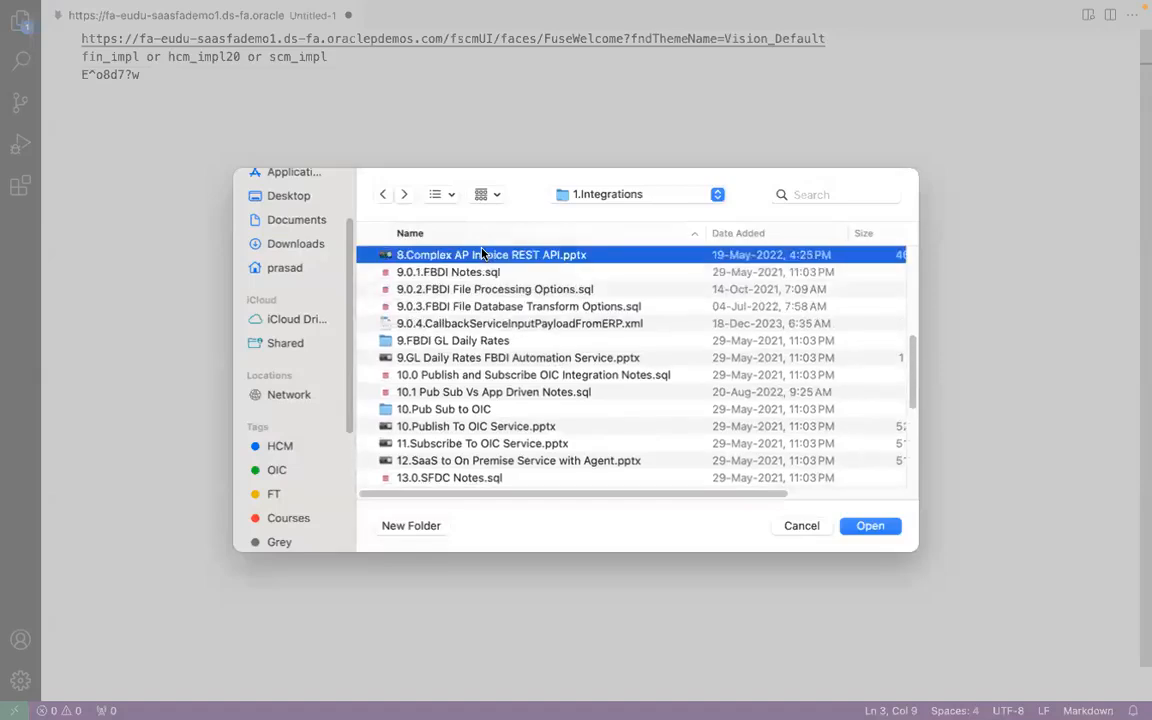
pyautogui.click(490, 271)
pyautogui.doubleClick(490, 271)
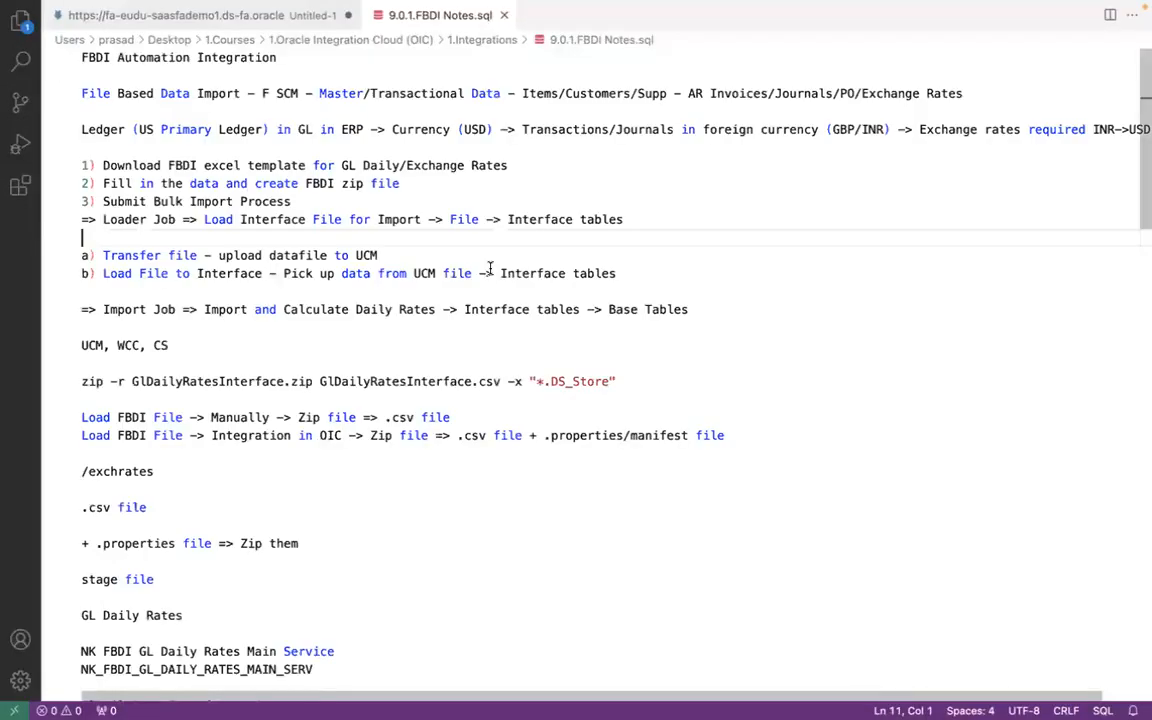
# - Examine the notes on manual versus OIC loading of FBDI files, including the ZIP contents and the loader and import jobs
pyautogui.click(159, 417)
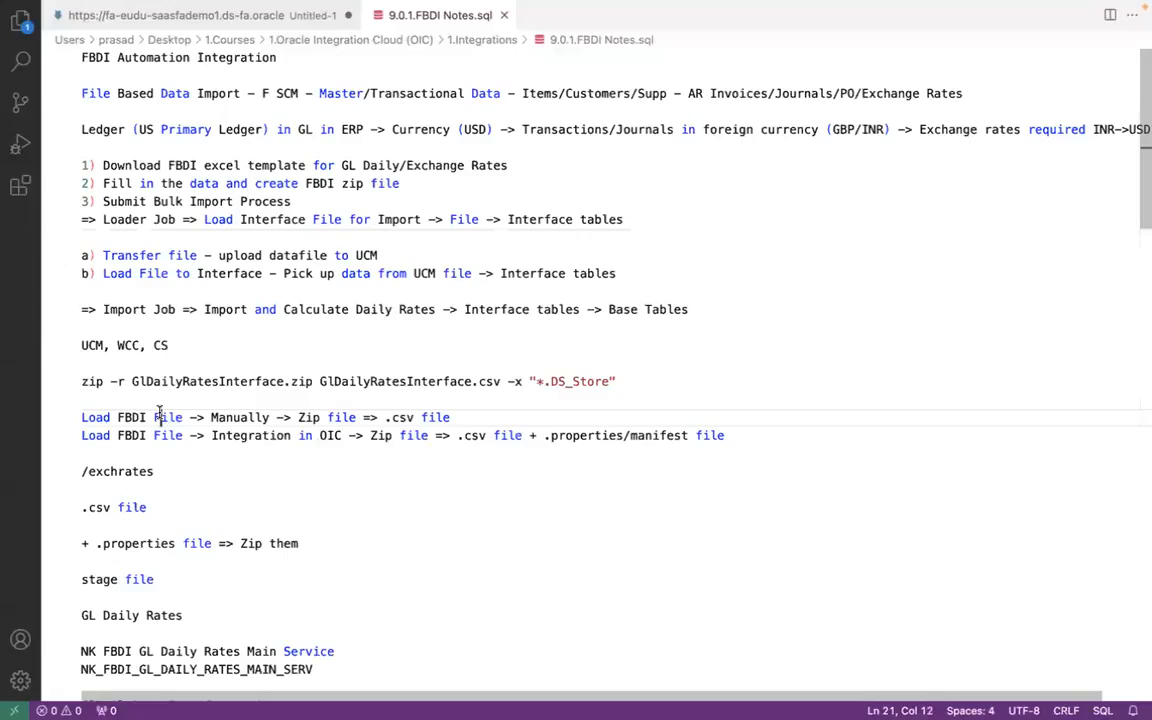
pyautogui.click(234, 417)
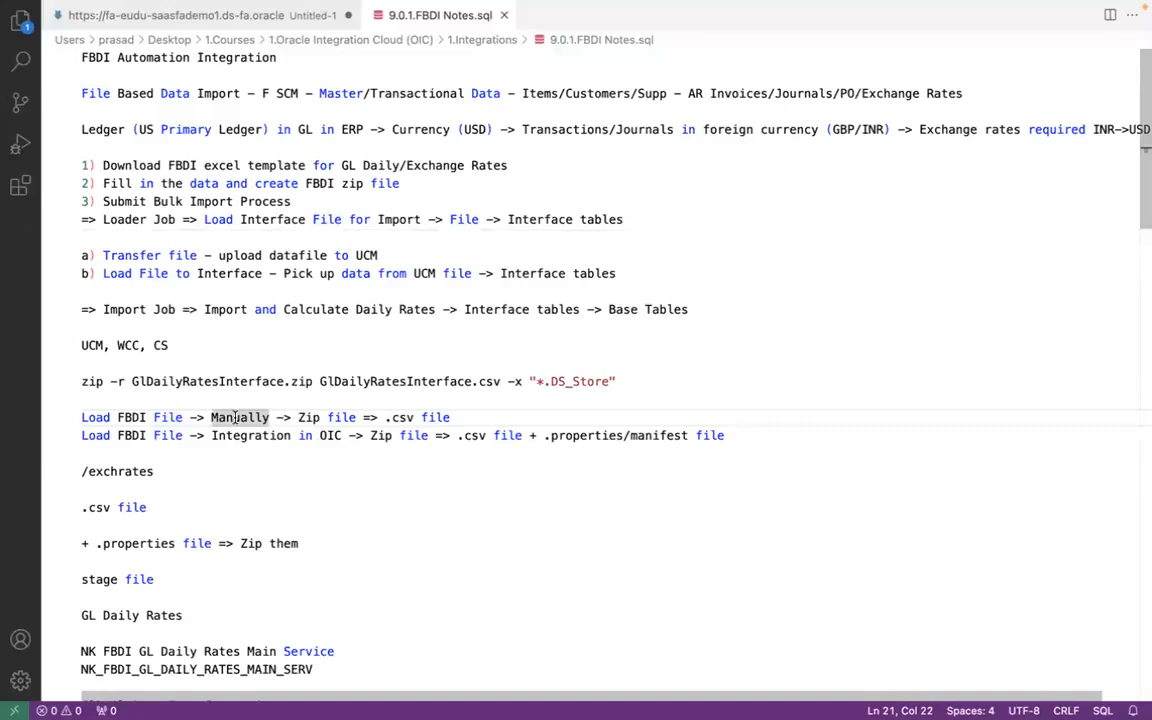
pyautogui.click(340, 417)
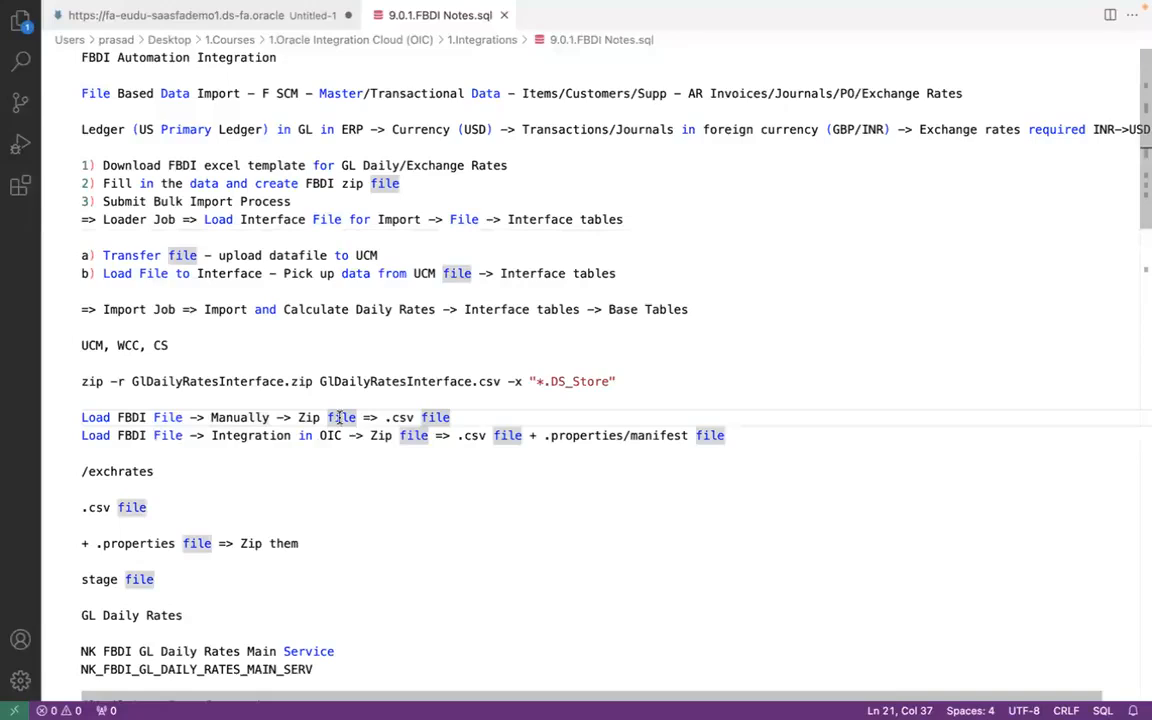
pyautogui.click(362, 416)
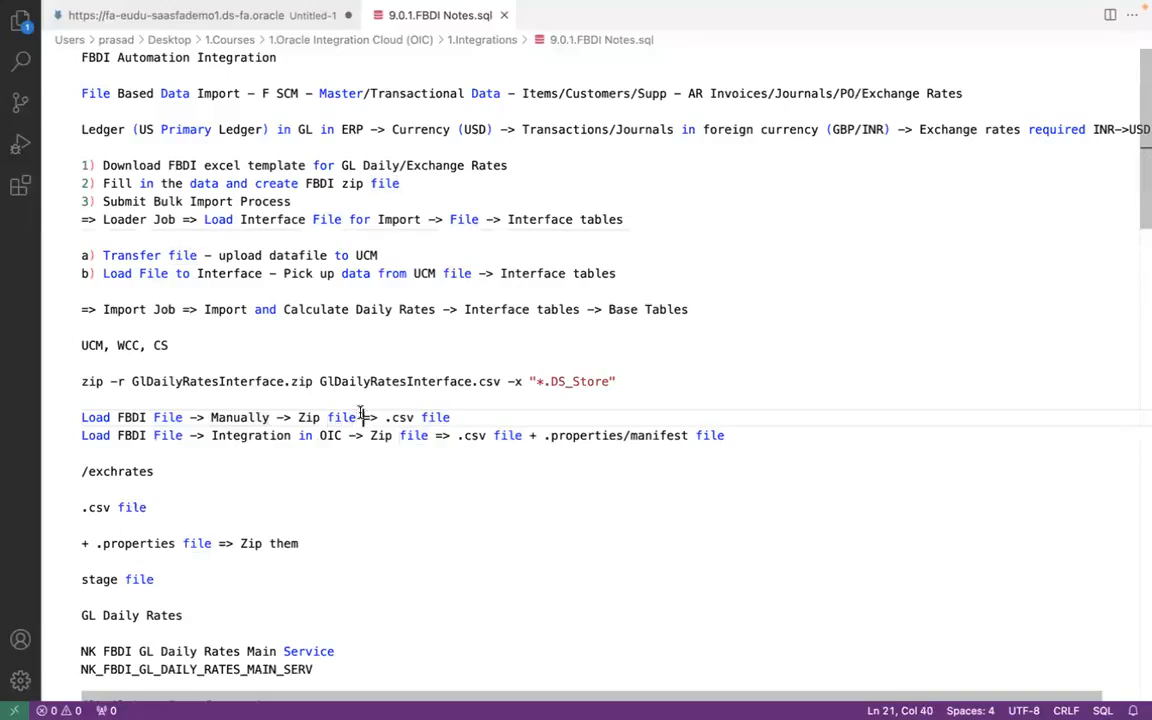
pyautogui.click(460, 414)
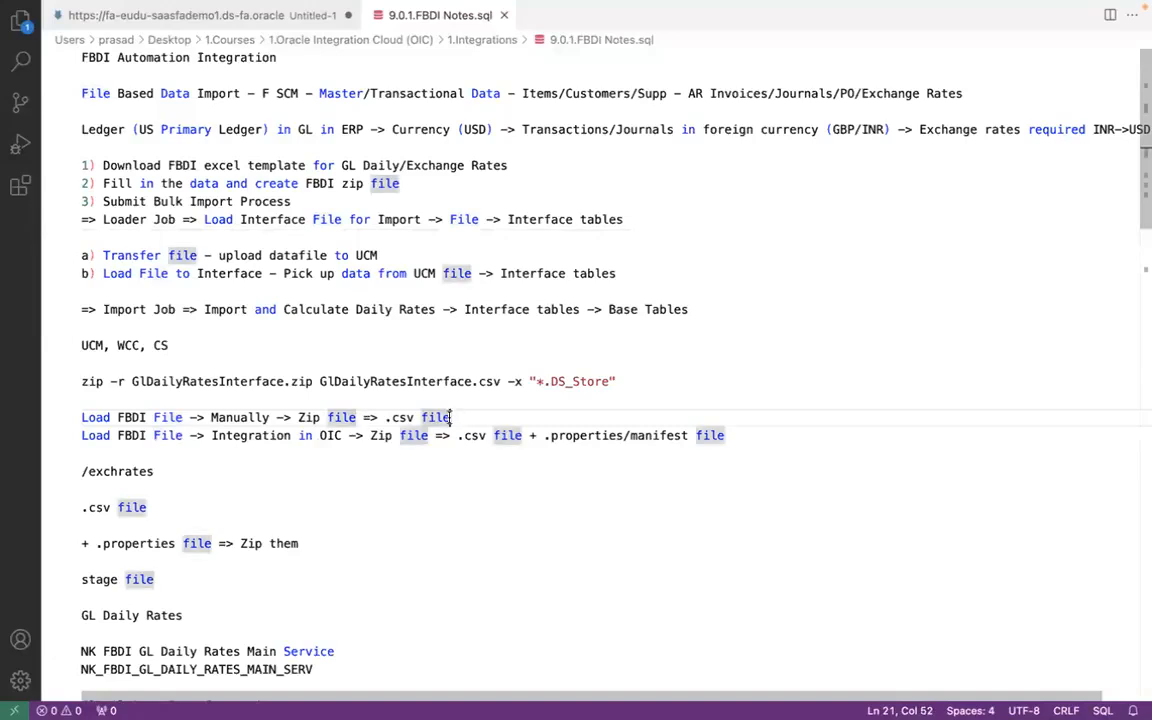
pyautogui.click(335, 418)
pyautogui.click(404, 418)
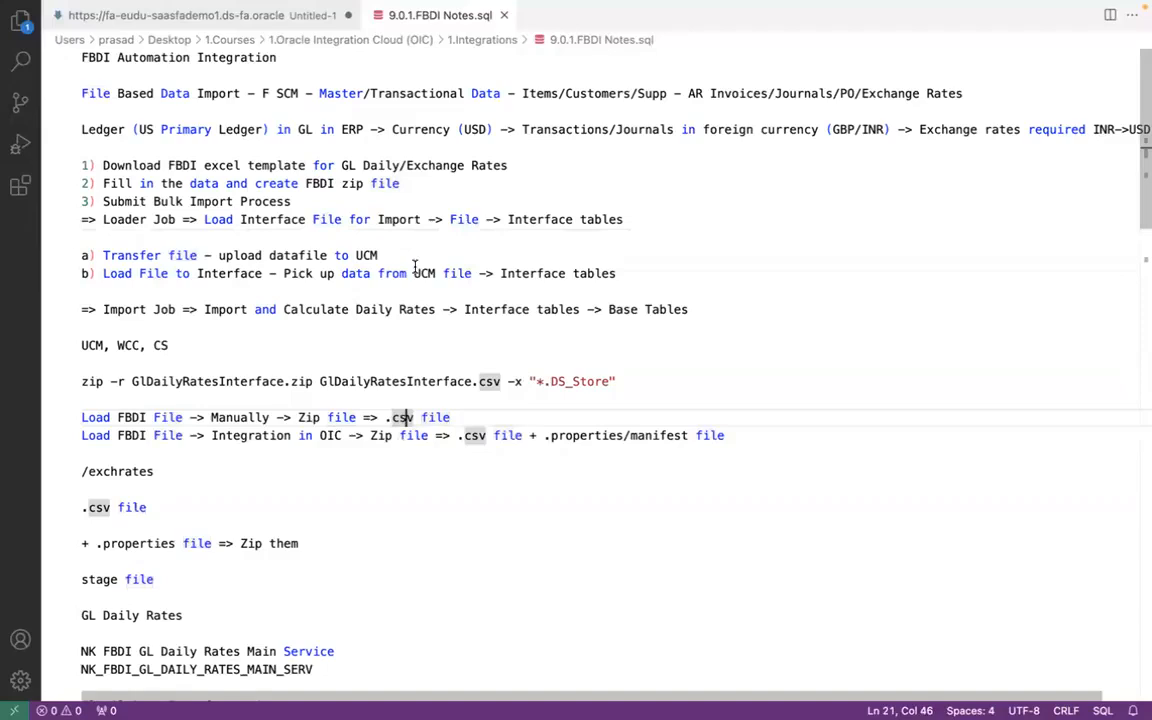
pyautogui.click(424, 219)
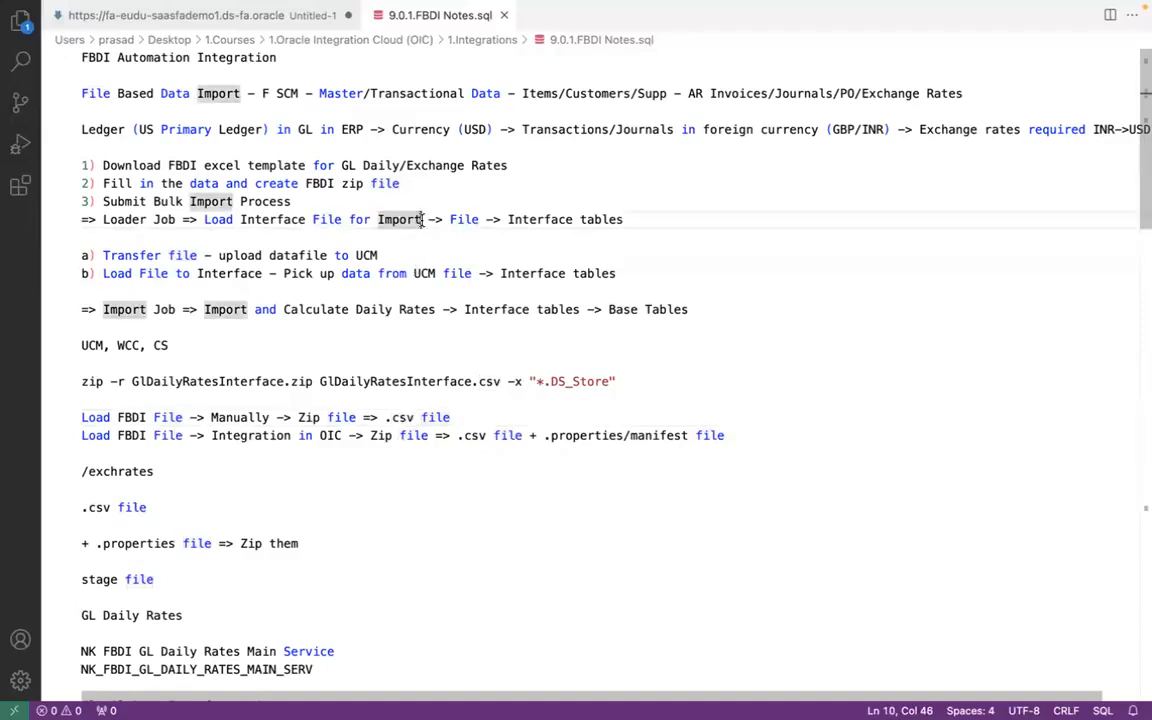
pyautogui.click(436, 309)
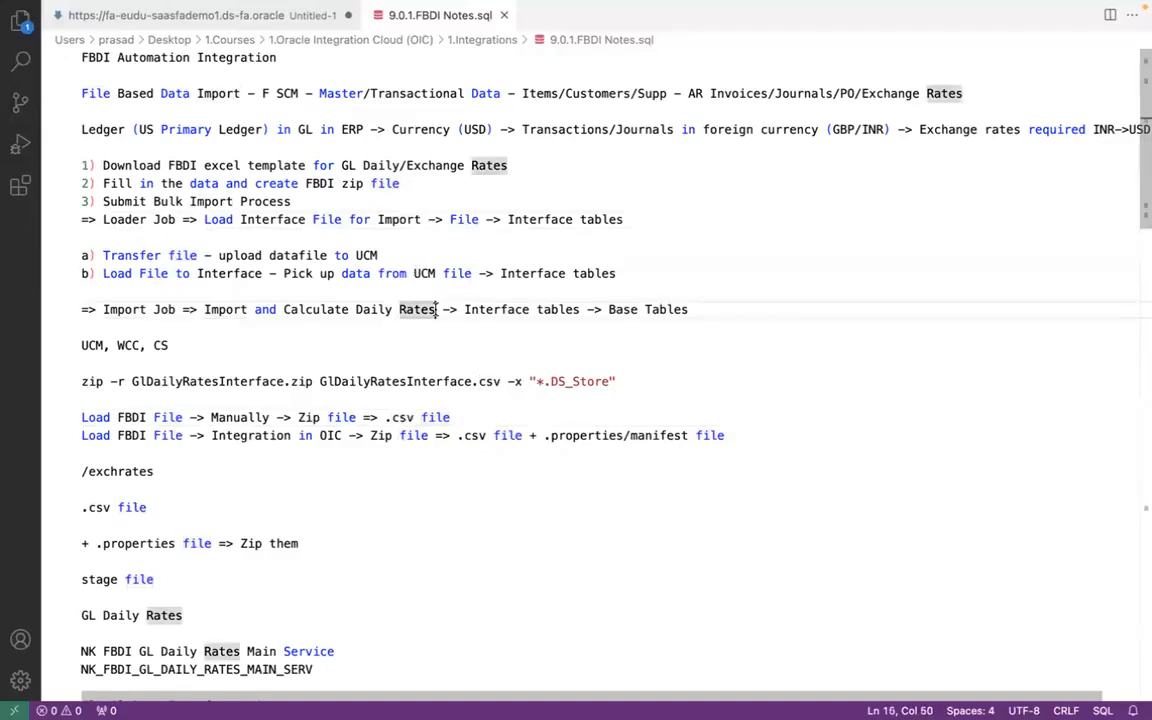
pyautogui.click(419, 219)
pyautogui.click(334, 414)
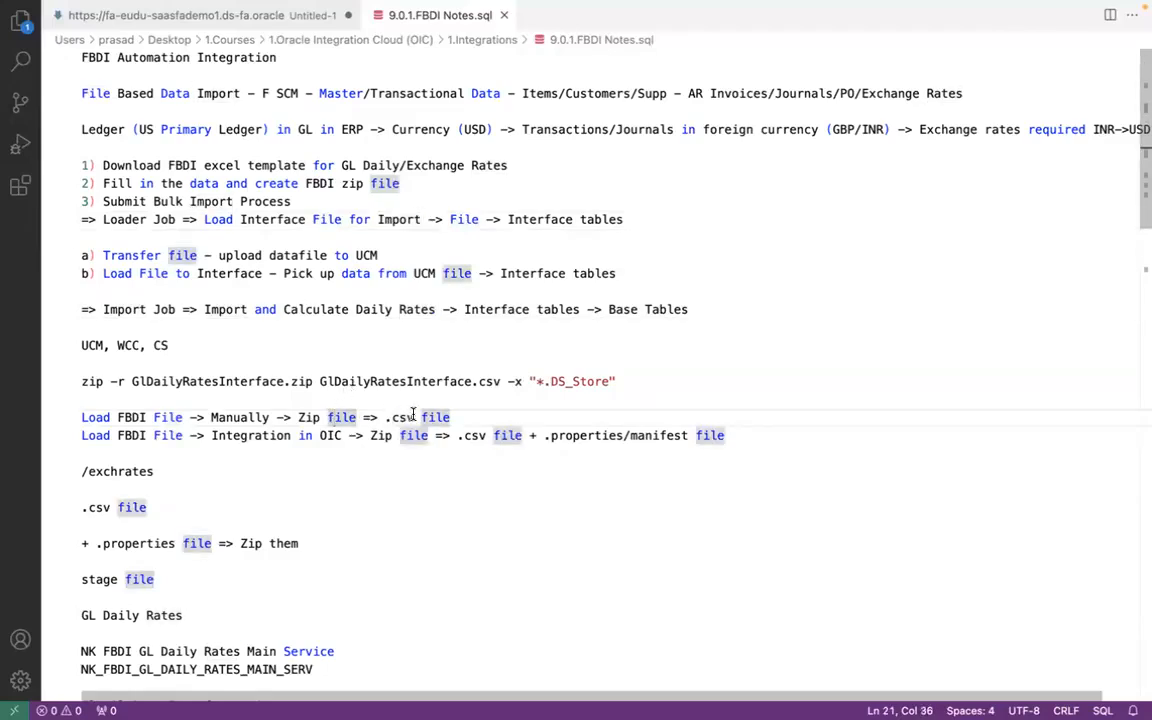
pyautogui.click(413, 417)
pyautogui.click(438, 309)
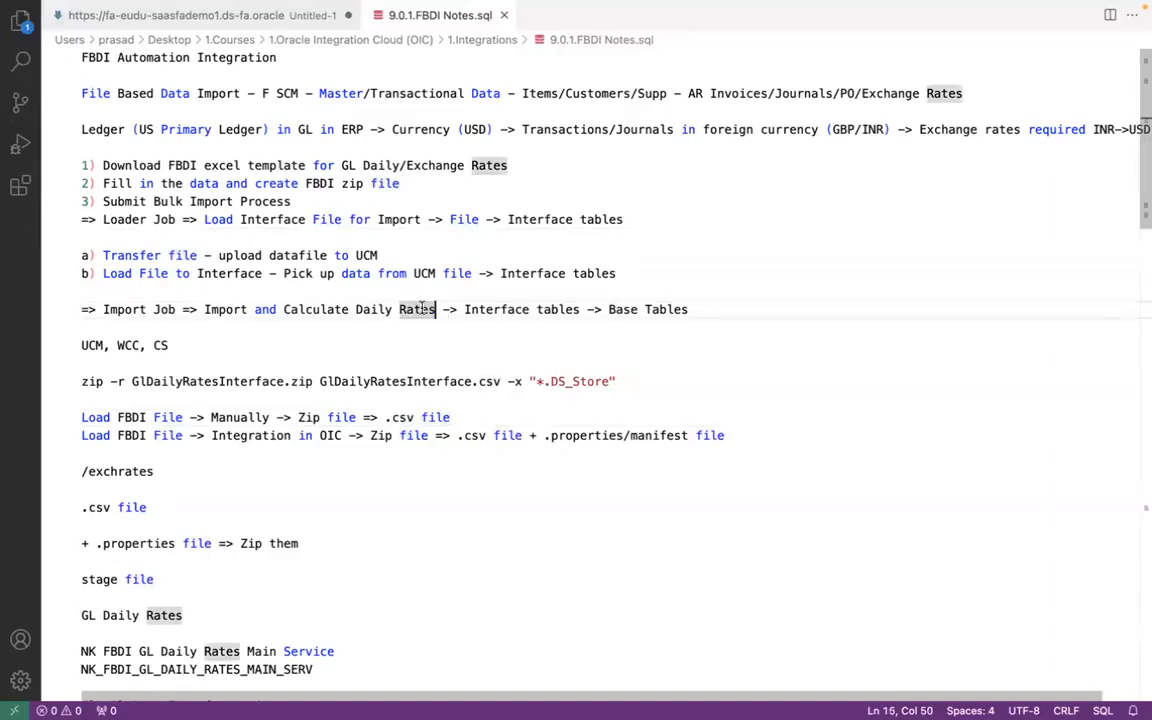
pyautogui.click(291, 435)
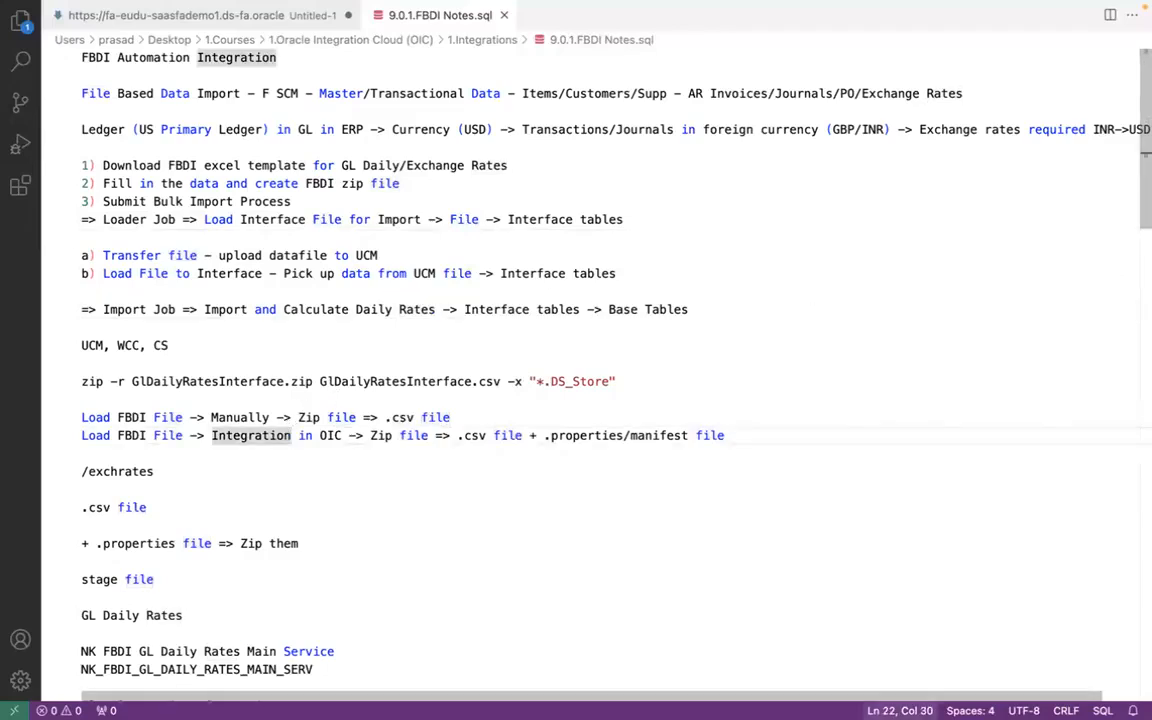
# - Switch to PowerPoint and present the FBDI Automation slide of 9.GL Daily Rates FBDI Automation Service as a slide show
pyautogui.click(966, 690)
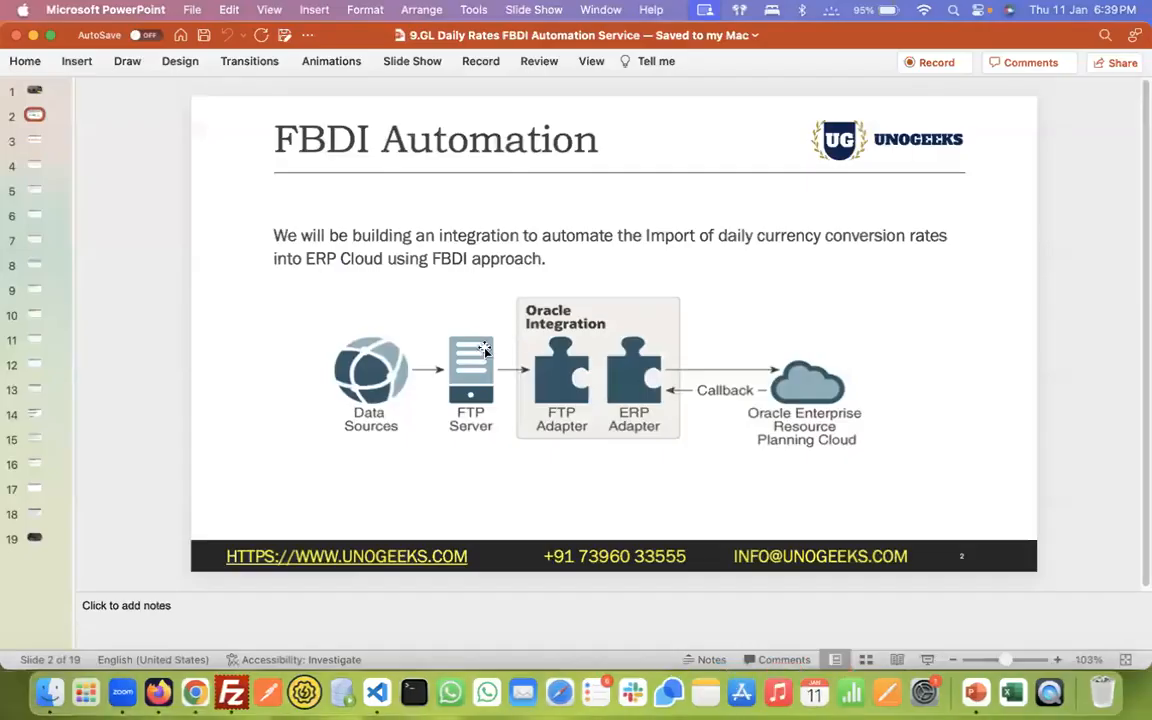
pyautogui.click(927, 659)
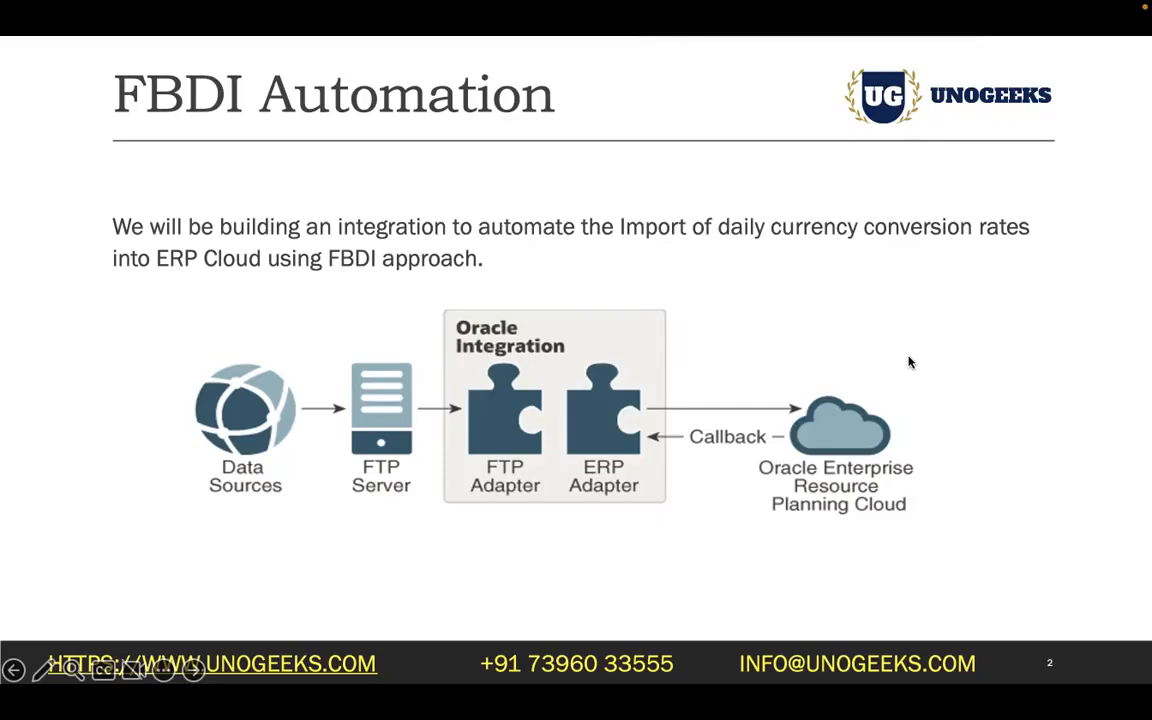
# - Return to the FBDI notes in Visual Studio Code and examine the Load Interface File for Import and Import and Calculate Daily Rates lines
pyautogui.press('super+Tab')
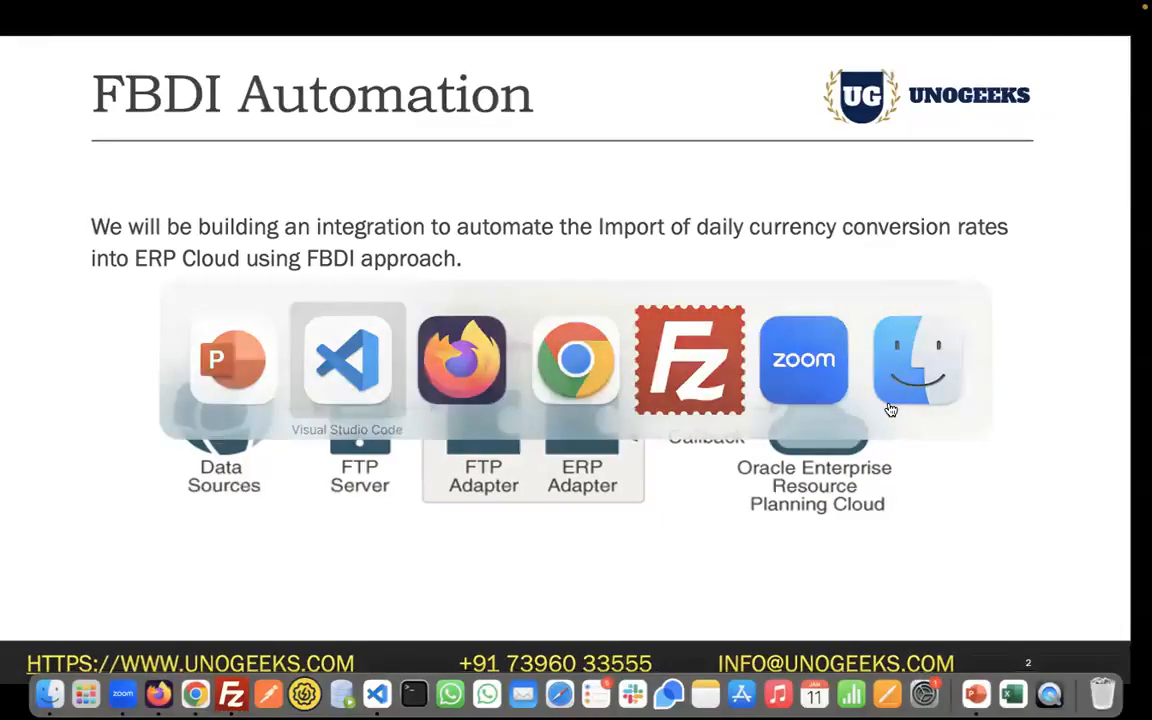
pyautogui.click(291, 219)
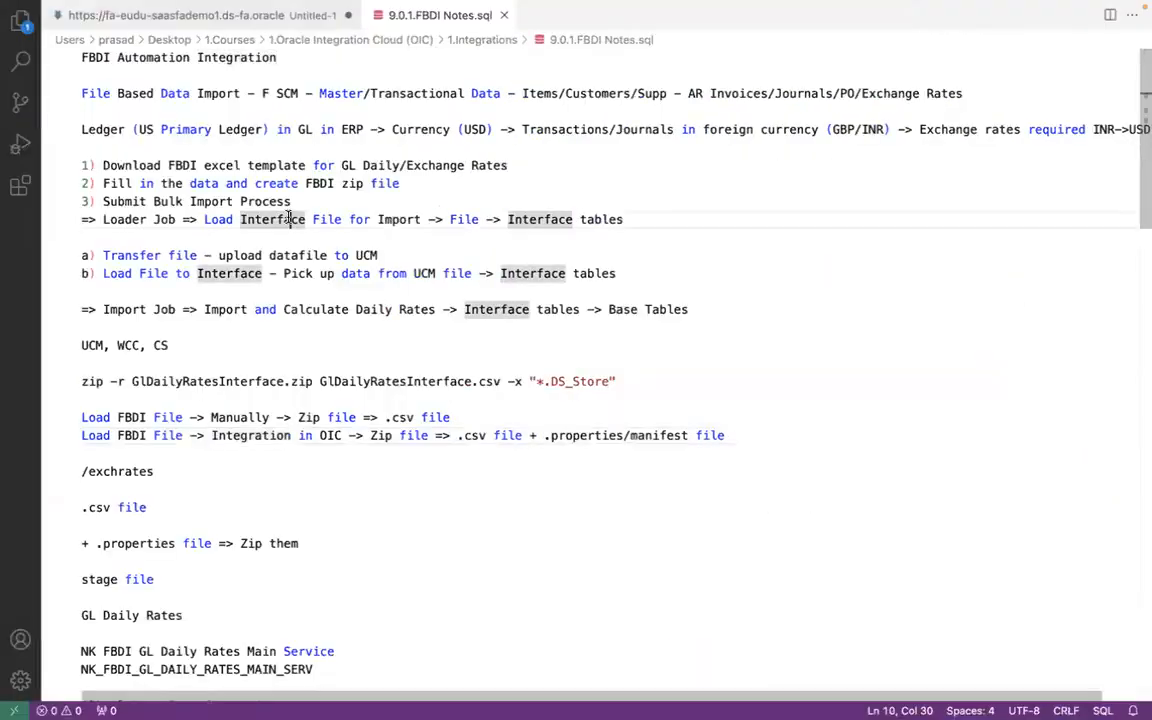
pyautogui.click(201, 219)
pyautogui.press('super+Tab')
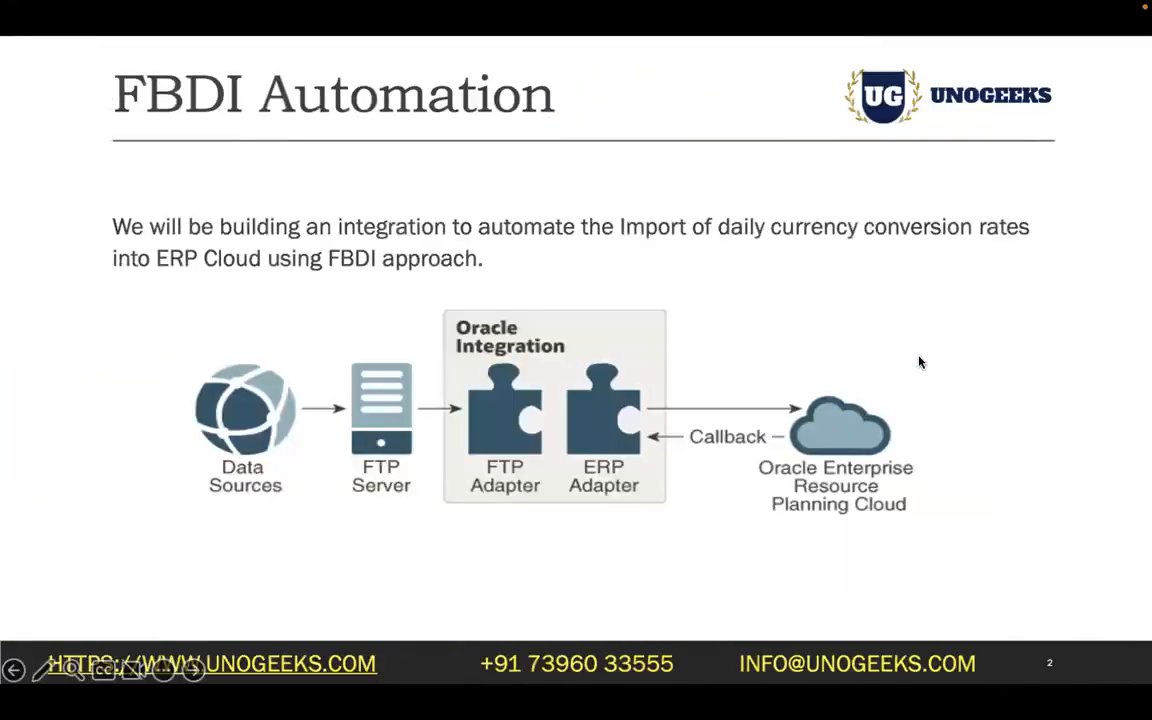
pyautogui.press('super+Tab')
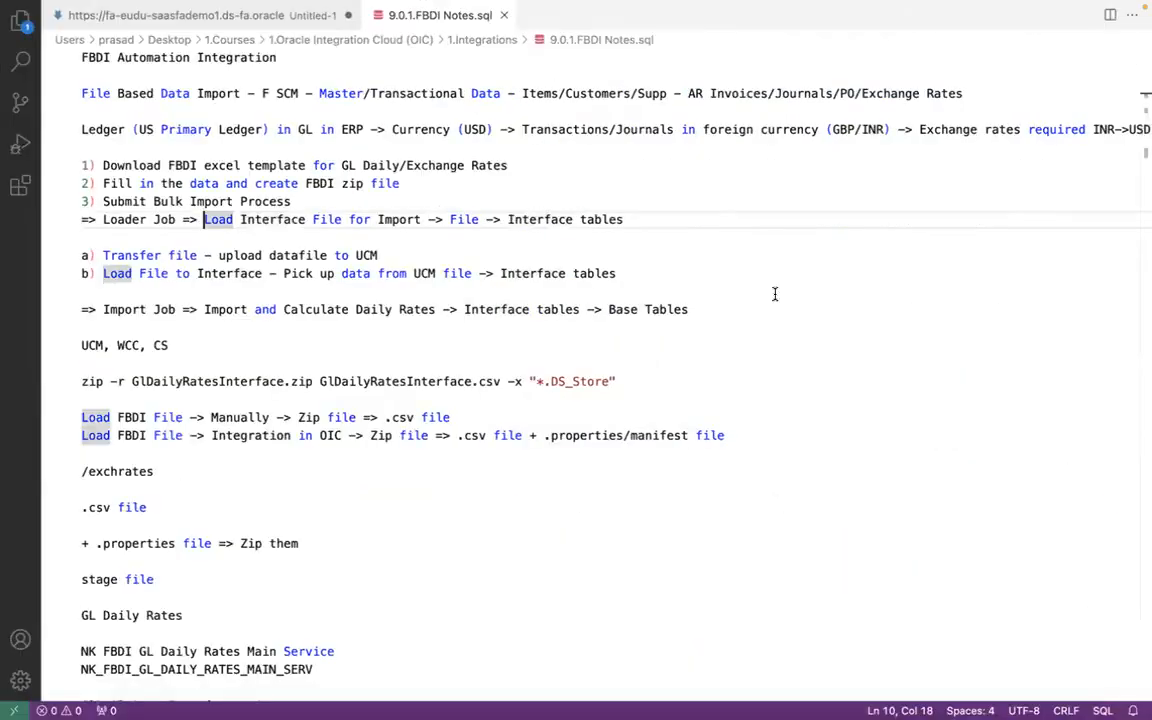
pyautogui.keyDown('shift'); pyautogui.click(423, 219); pyautogui.keyUp('shift')
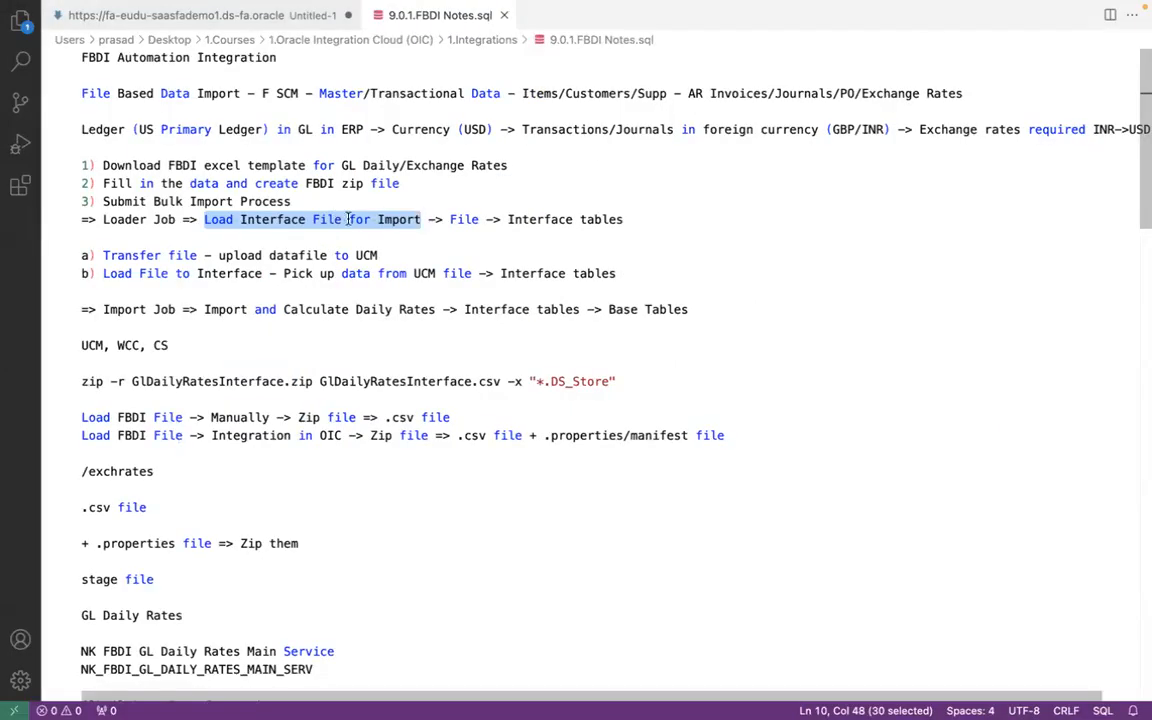
pyautogui.click(423, 219)
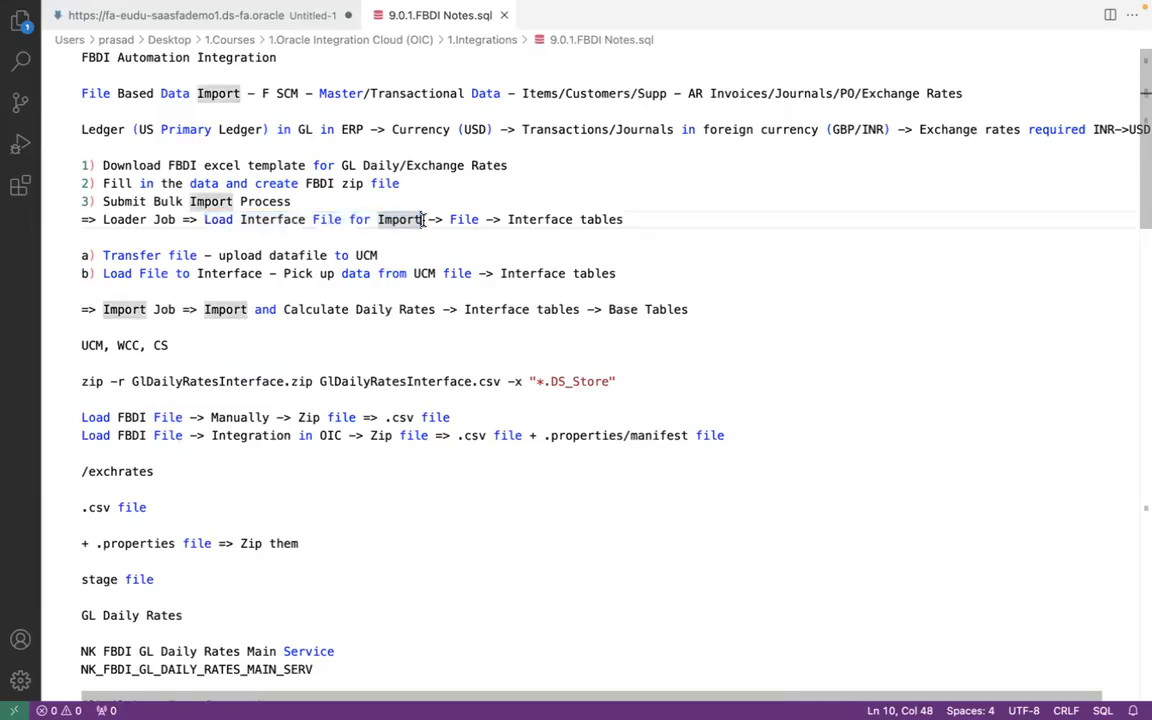
pyautogui.click(441, 309)
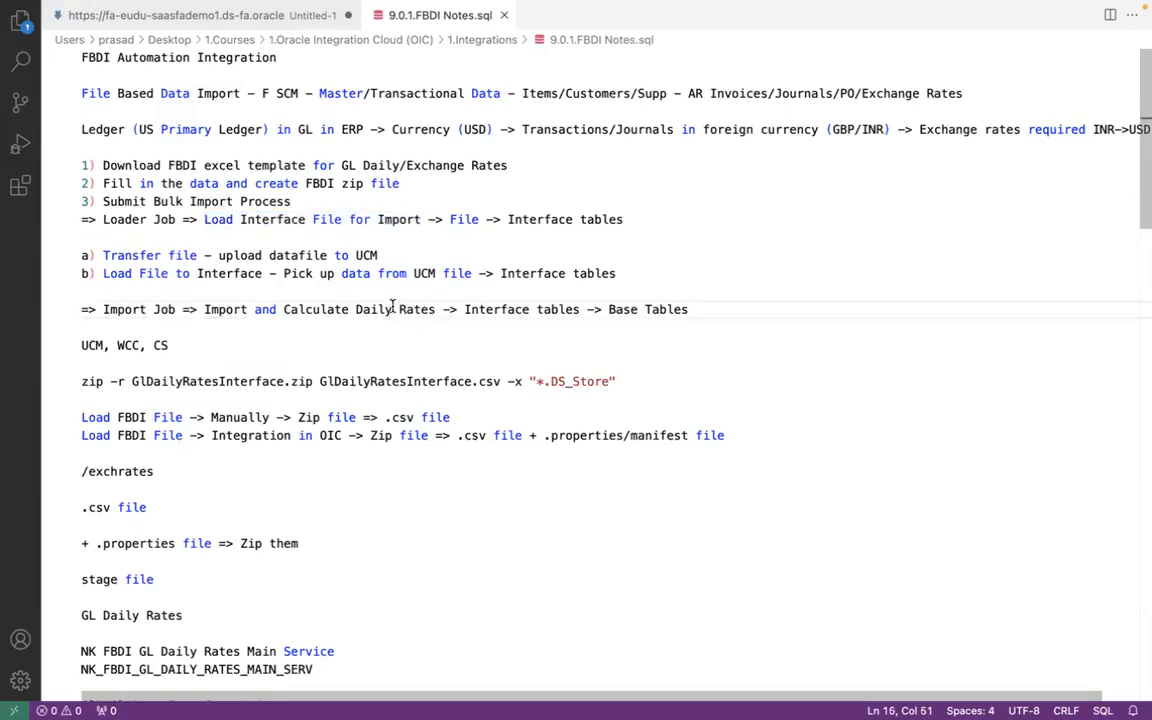
# - Compare the note on the ZIP file for the OIC integration load with the FBDI Automation diagram in the PowerPoint slide show
pyautogui.press('super+Tab')
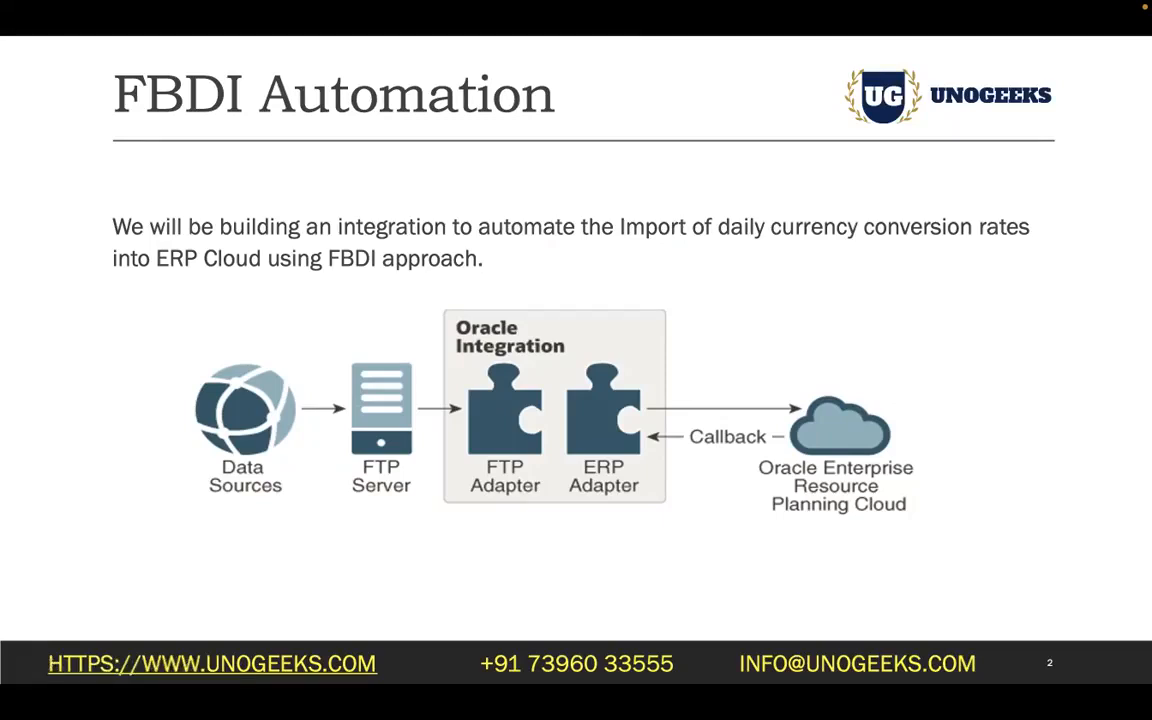
pyautogui.press('super+Tab')
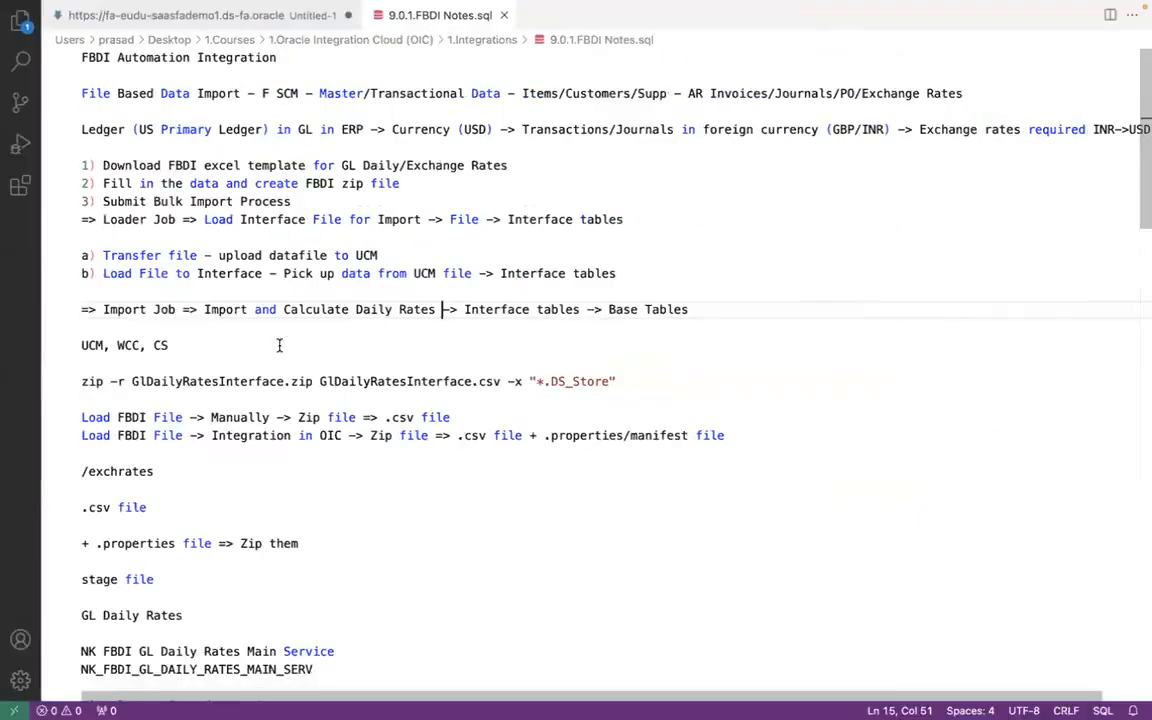
pyautogui.click(319, 435)
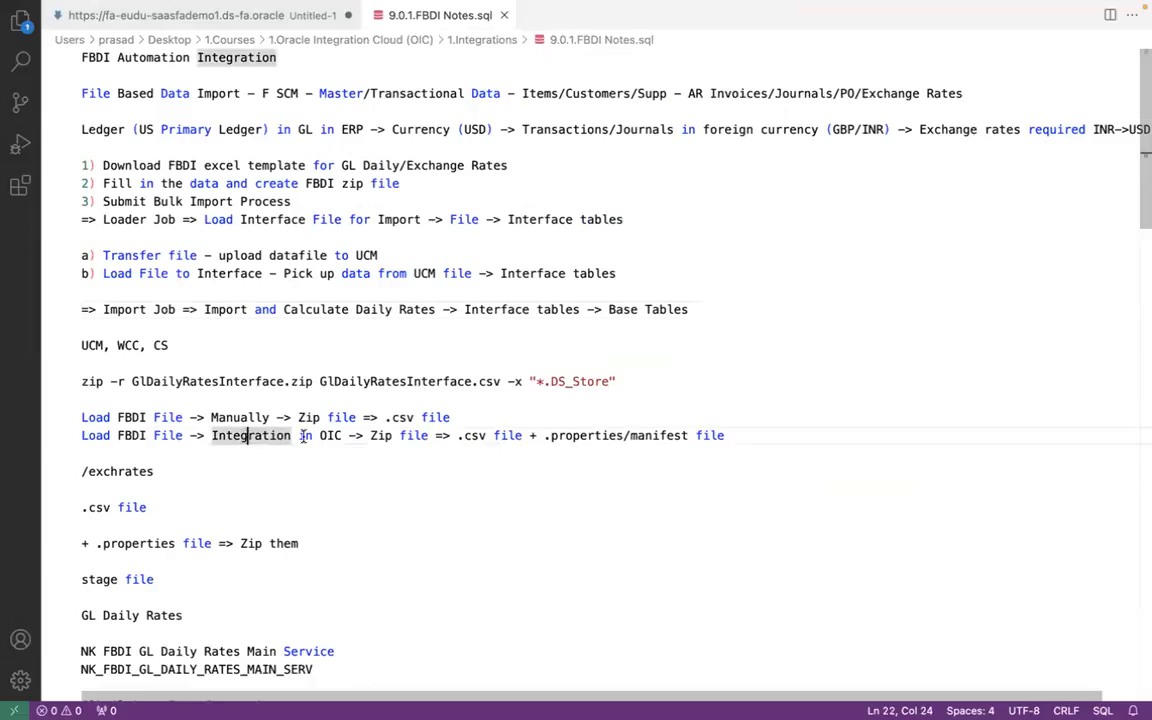
pyautogui.click(399, 435)
pyautogui.press('super+Tab')
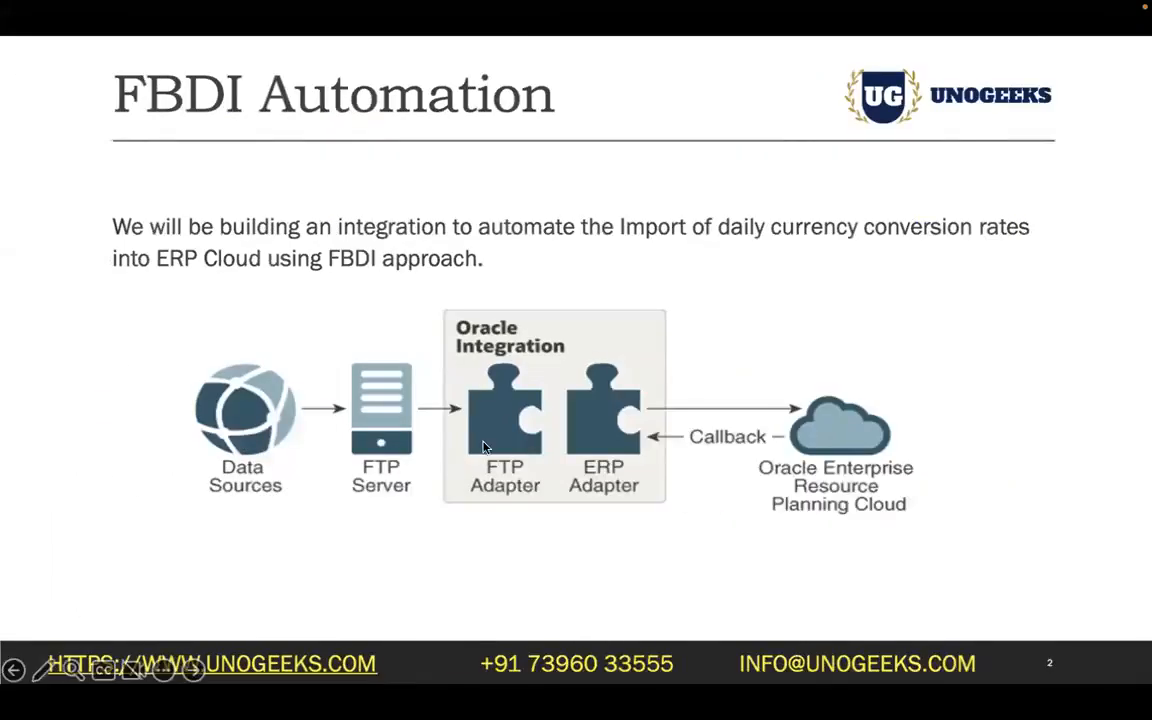
# - Switch back to the FBDI notes in Visual Studio Code and examine the .csv and .properties/manifest contents of the OIC integration ZIP
pyautogui.press('super+Tab')
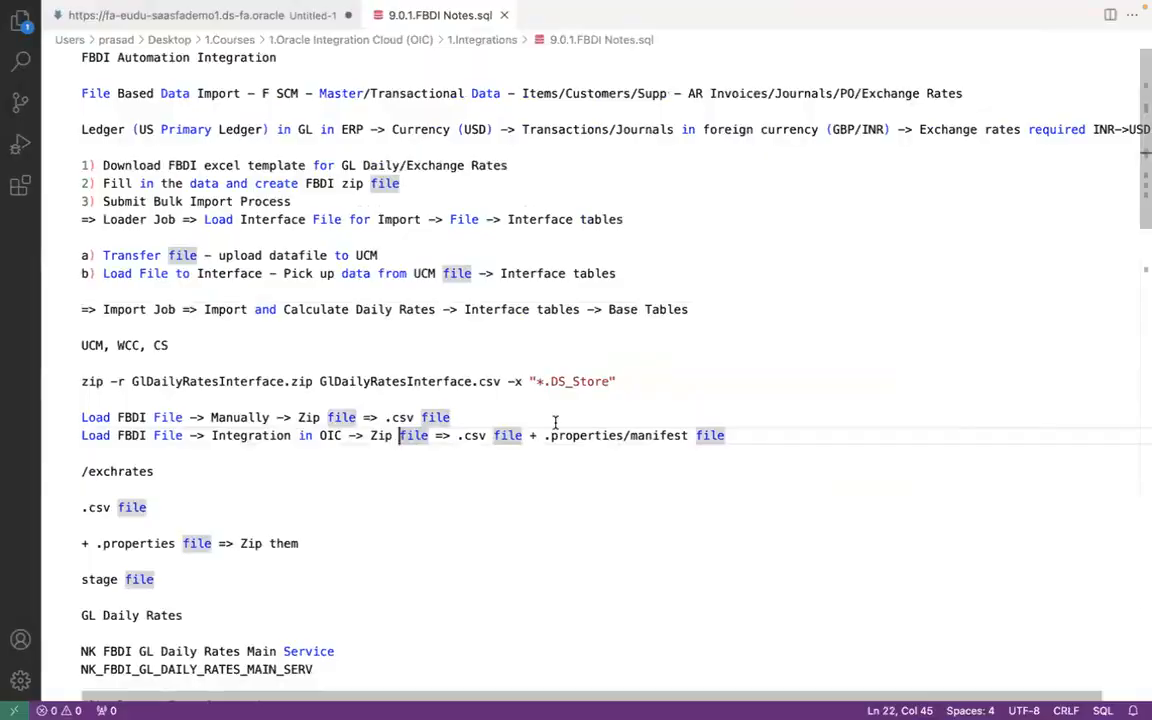
pyautogui.click(443, 435)
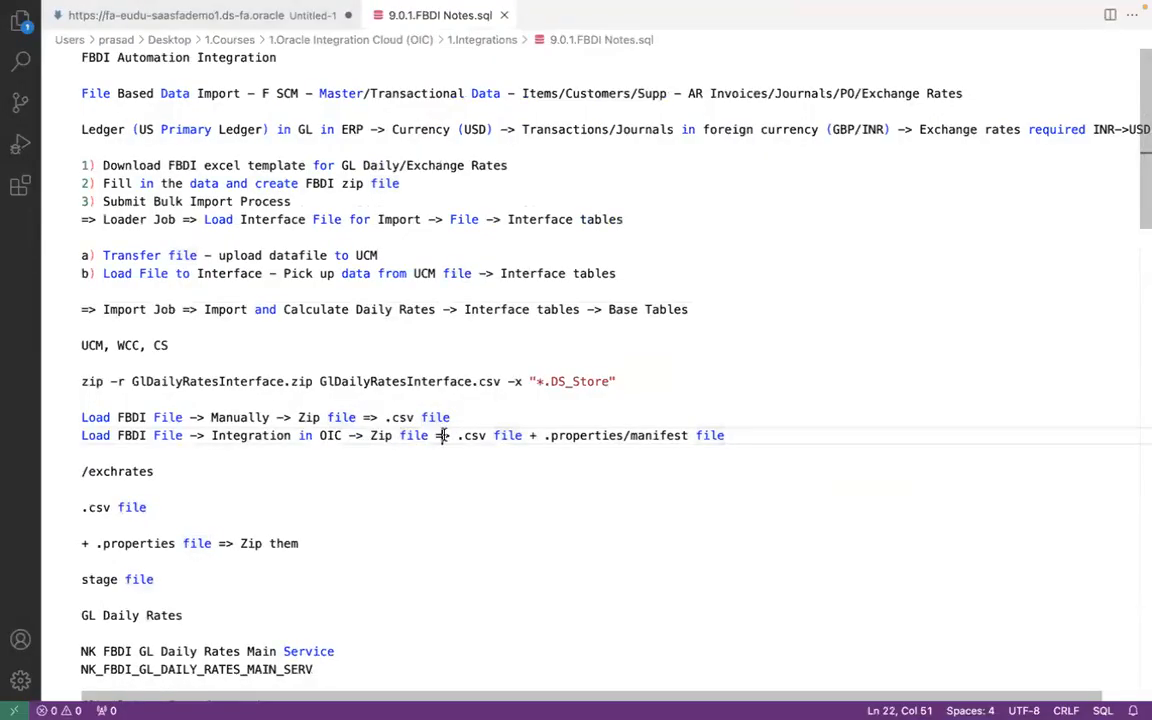
pyautogui.click(493, 435)
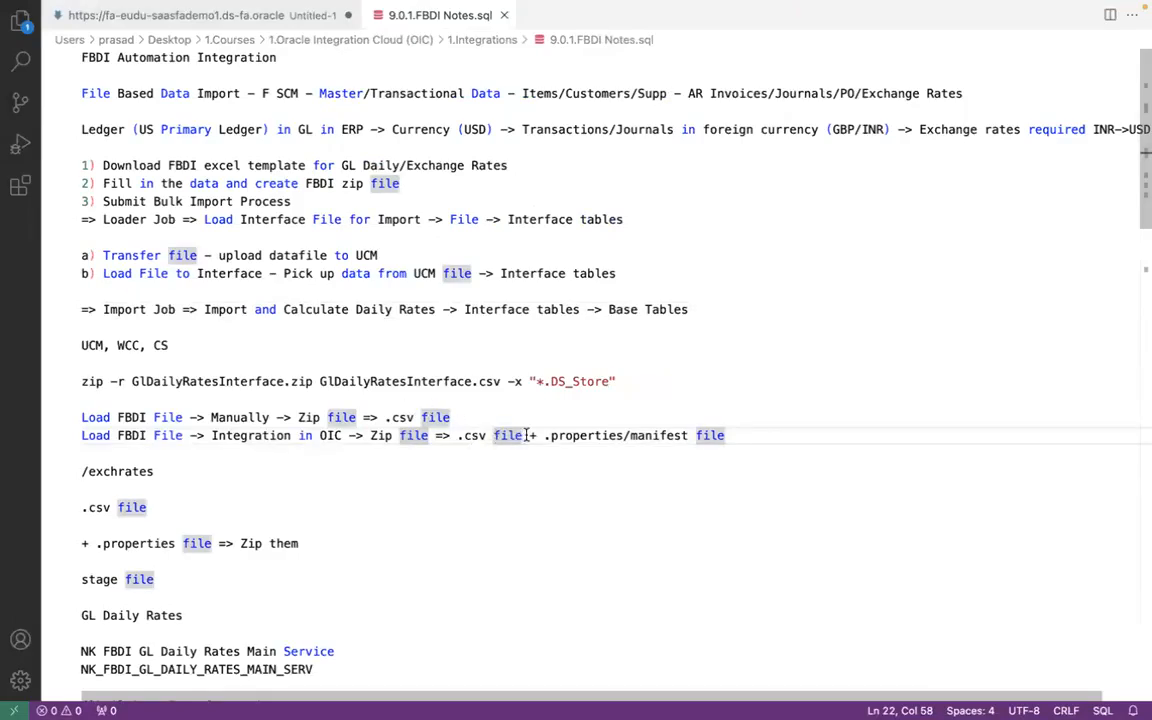
pyautogui.click(526, 435)
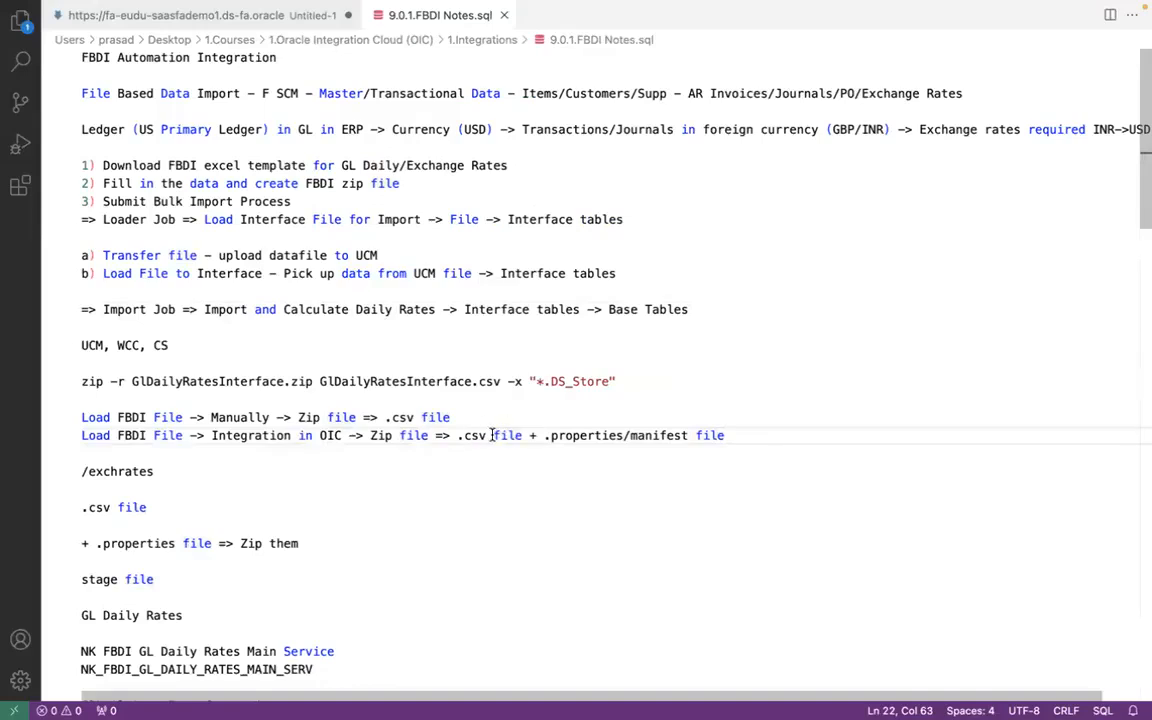
pyautogui.click(726, 435)
pyautogui.click(521, 435)
pyautogui.click(724, 434)
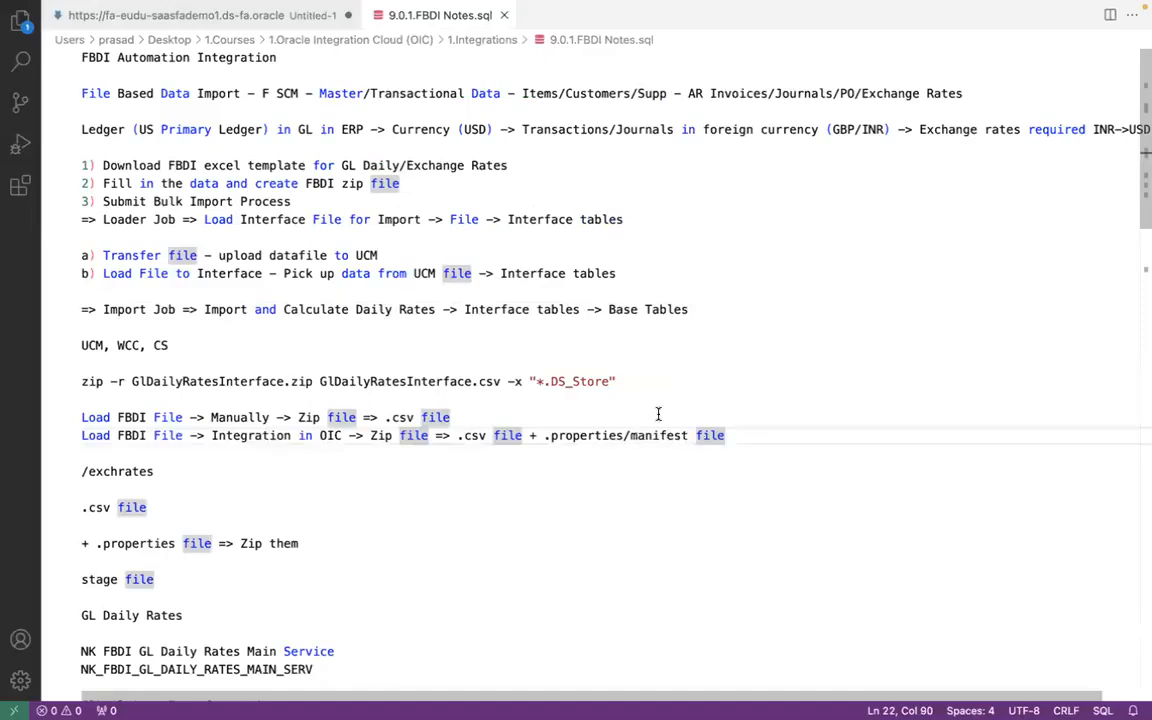
pyautogui.doubleClick(603, 435)
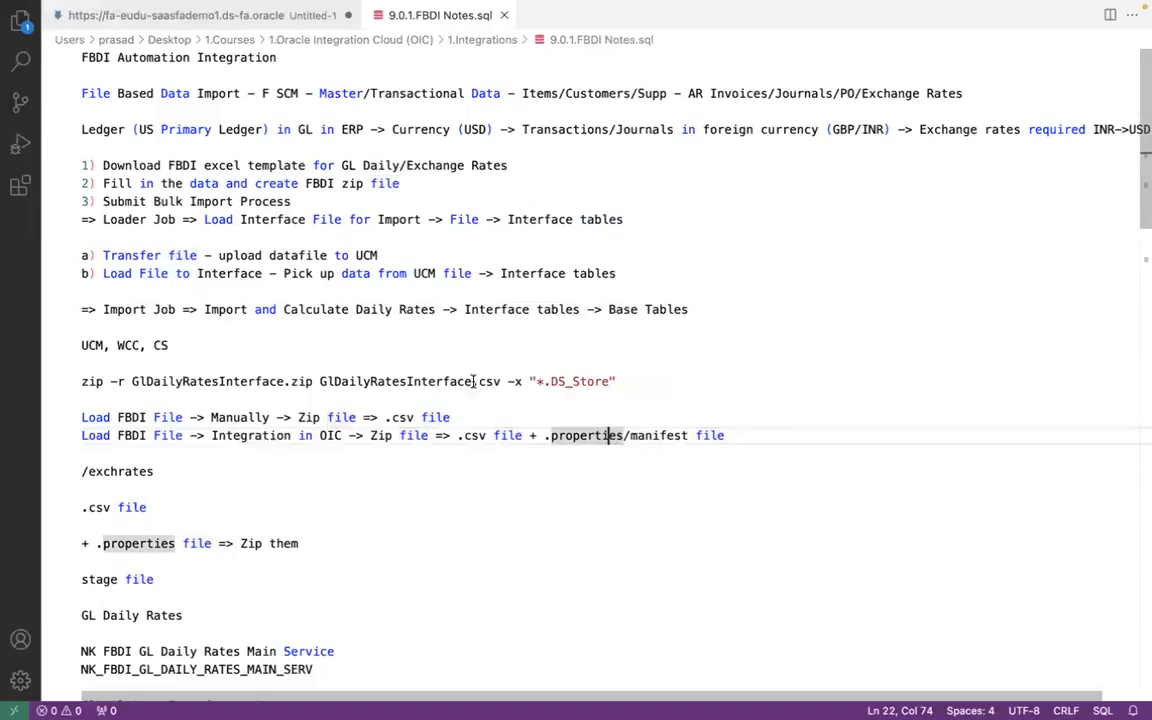
# - Relate the Import and Calculate Daily Rates job to the .properties/manifest file in the notes, checking the FBDI Automation slide in PowerPoint
pyautogui.click(384, 310)
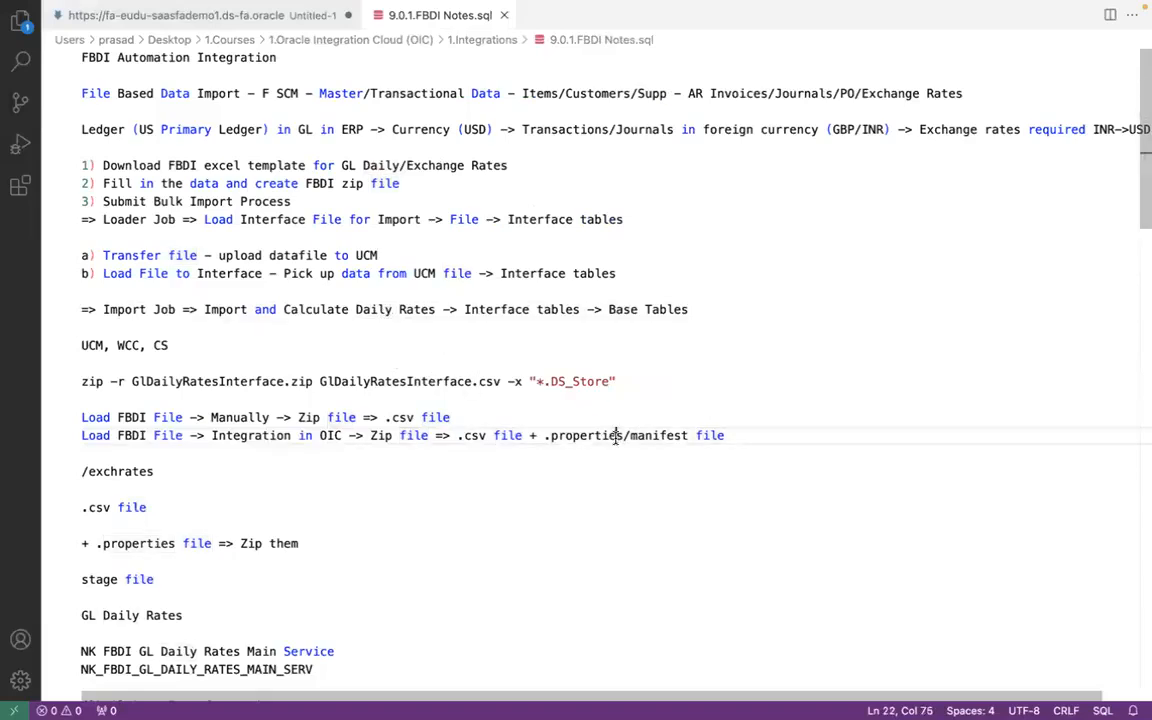
pyautogui.click(405, 309)
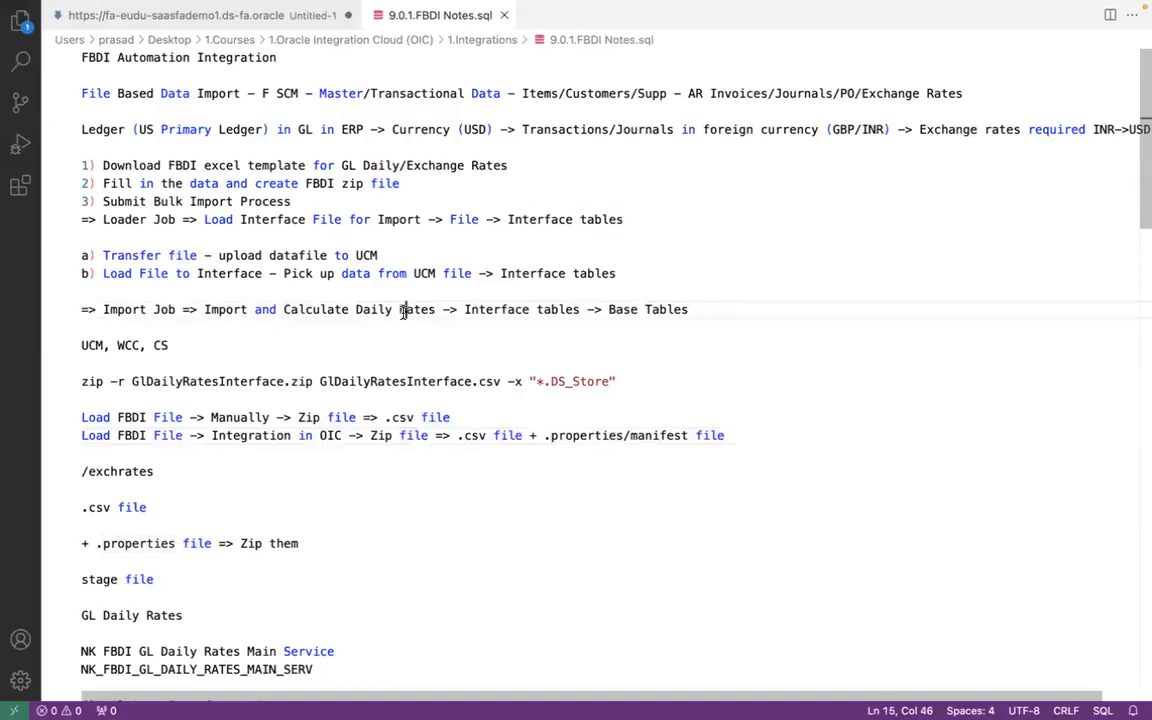
pyautogui.doubleClick(616, 435)
pyautogui.hotkey('ctrl', 'Left')
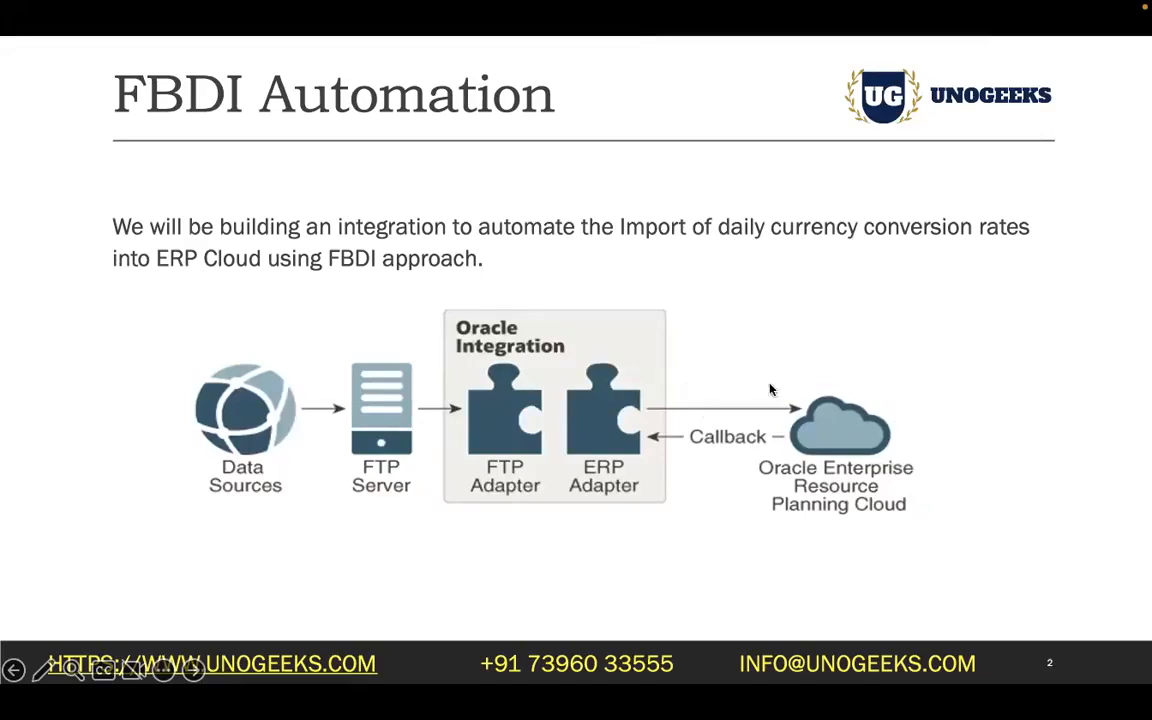
pyautogui.hotkey('ctrl', 'Right')
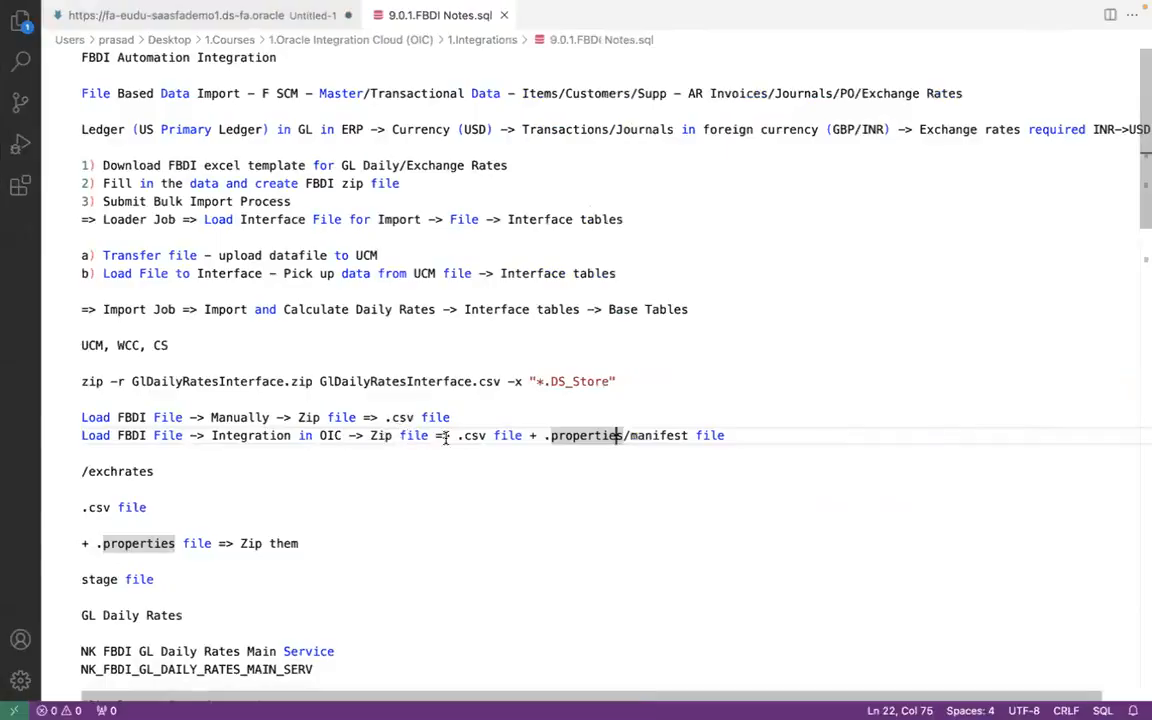
pyautogui.click(464, 436)
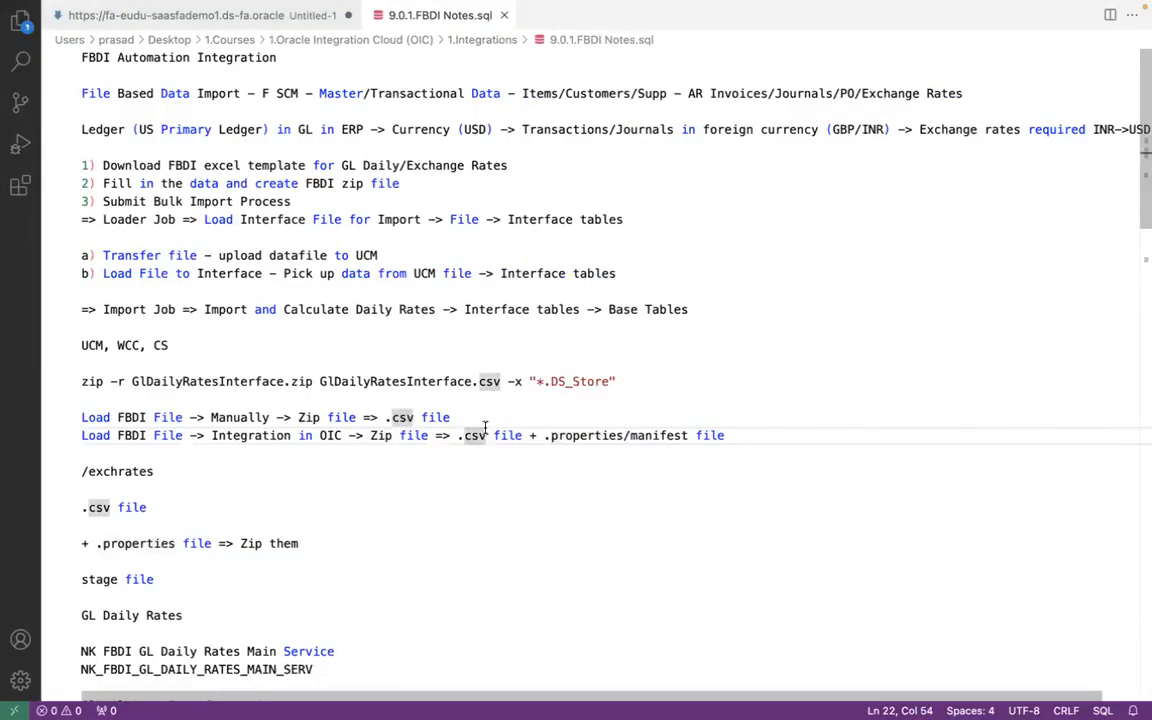
# - Compare the ERP Cloud side of the PowerPoint diagram with the Loader Job and Import Job lines in the Visual Studio Code notes
pyautogui.hotkey('ctrl', 'Left')
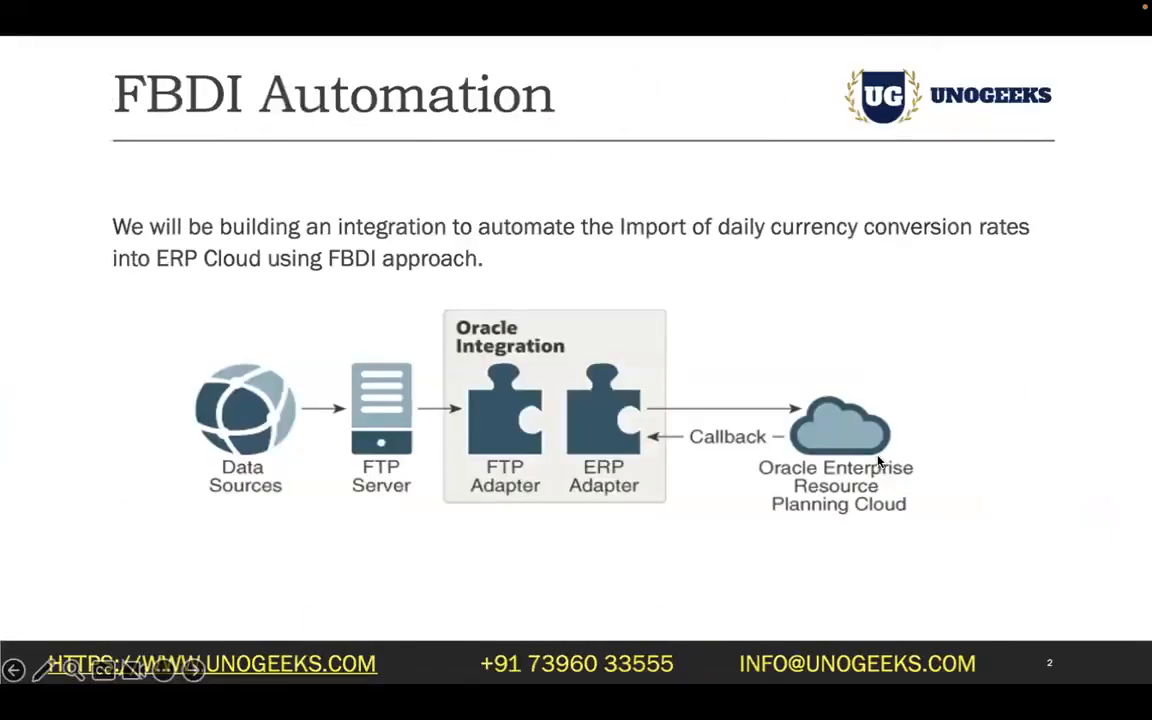
pyautogui.hotkey('ctrl', 'Right')
pyautogui.click(372, 219)
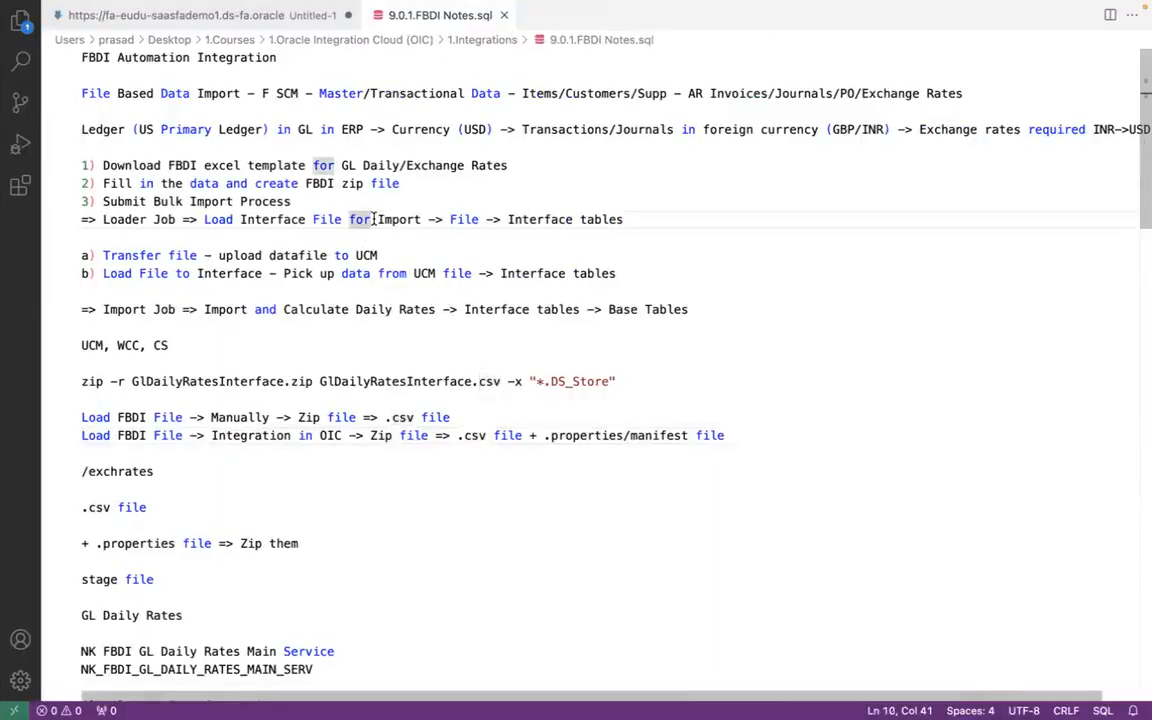
pyautogui.click(398, 310)
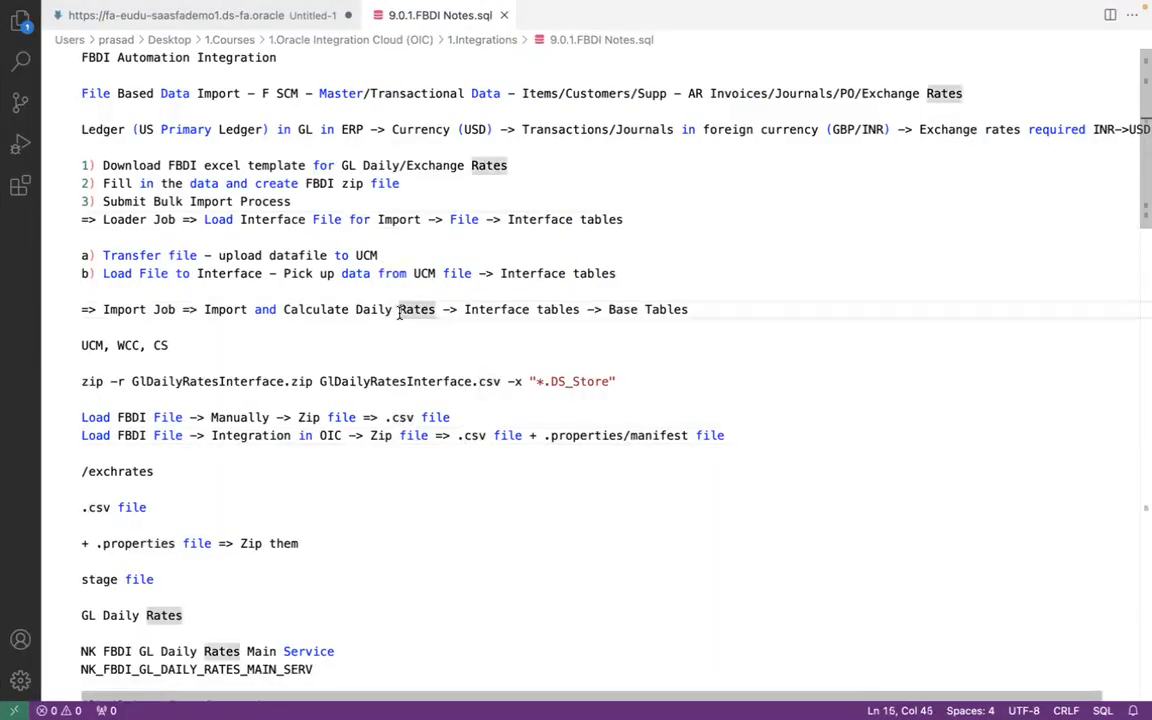
pyautogui.hotkey('ctrl', 'Left')
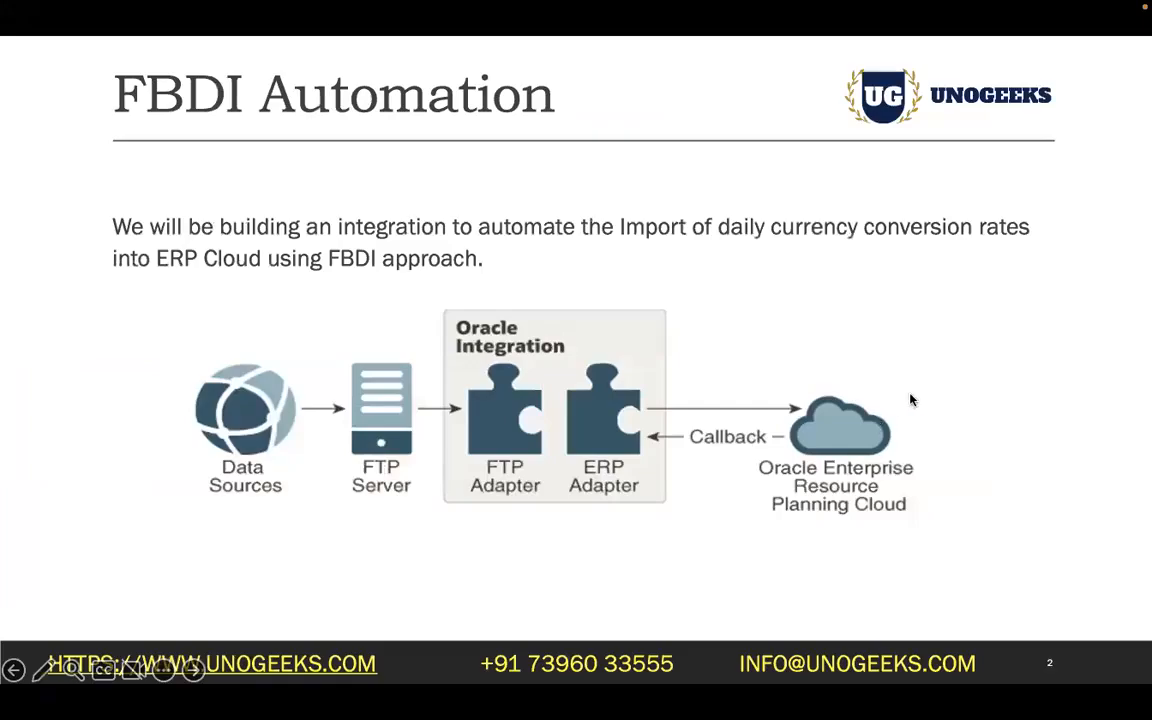
pyautogui.hotkey('ctrl', 'Right')
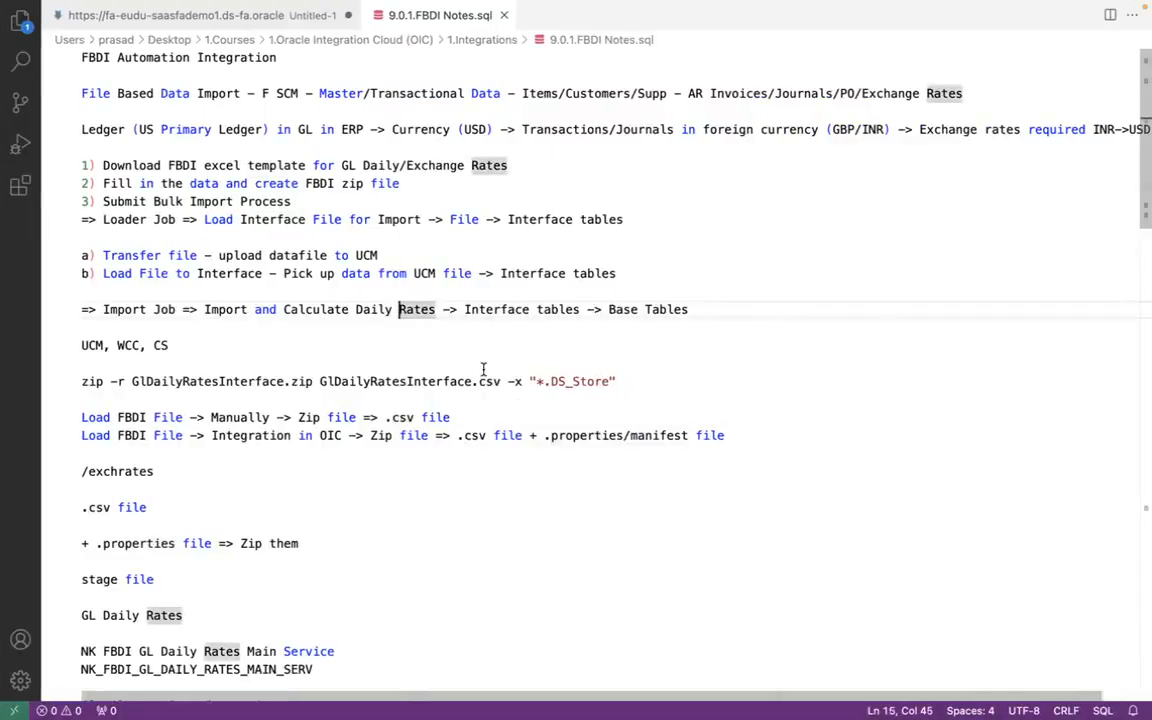
# - Highlight the text ".properties/manifest file" in the OIC integration load line and compare it with the ERP Cloud part of the PowerPoint diagram
pyautogui.click(543, 436)
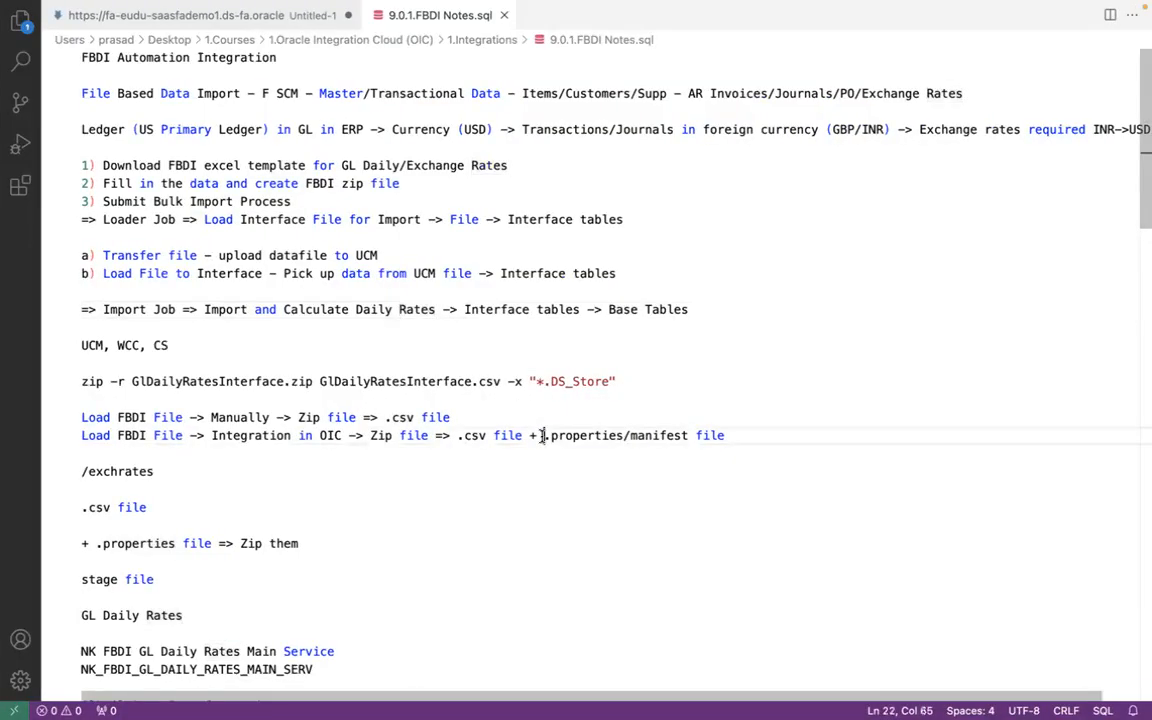
pyautogui.keyDown('shift'); pyautogui.click(728, 436); pyautogui.keyUp('shift')
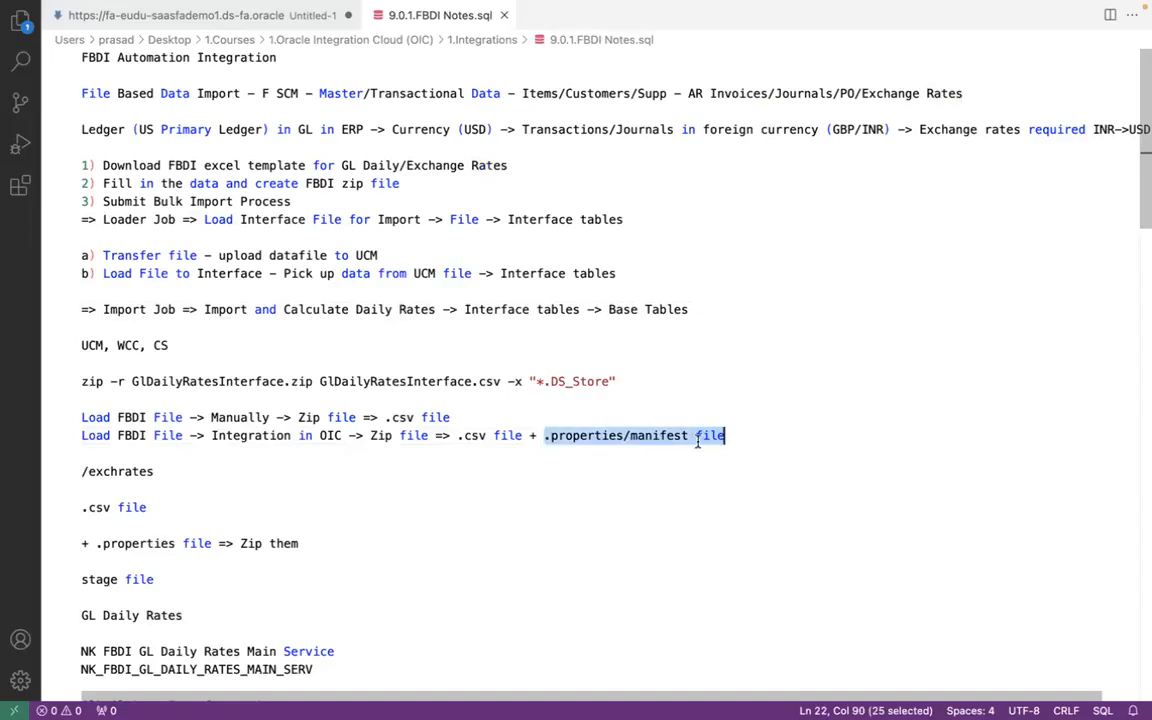
pyautogui.hotkey('ctrl', 'Left')
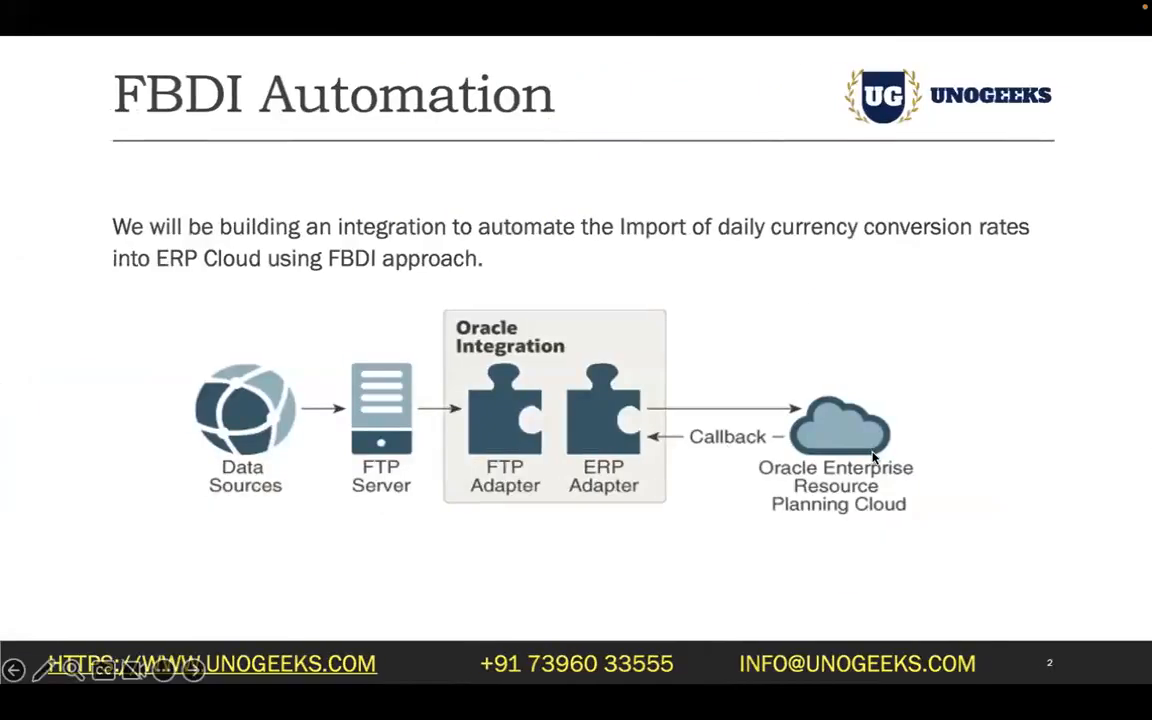
pyautogui.hotkey('ctrl', 'Right')
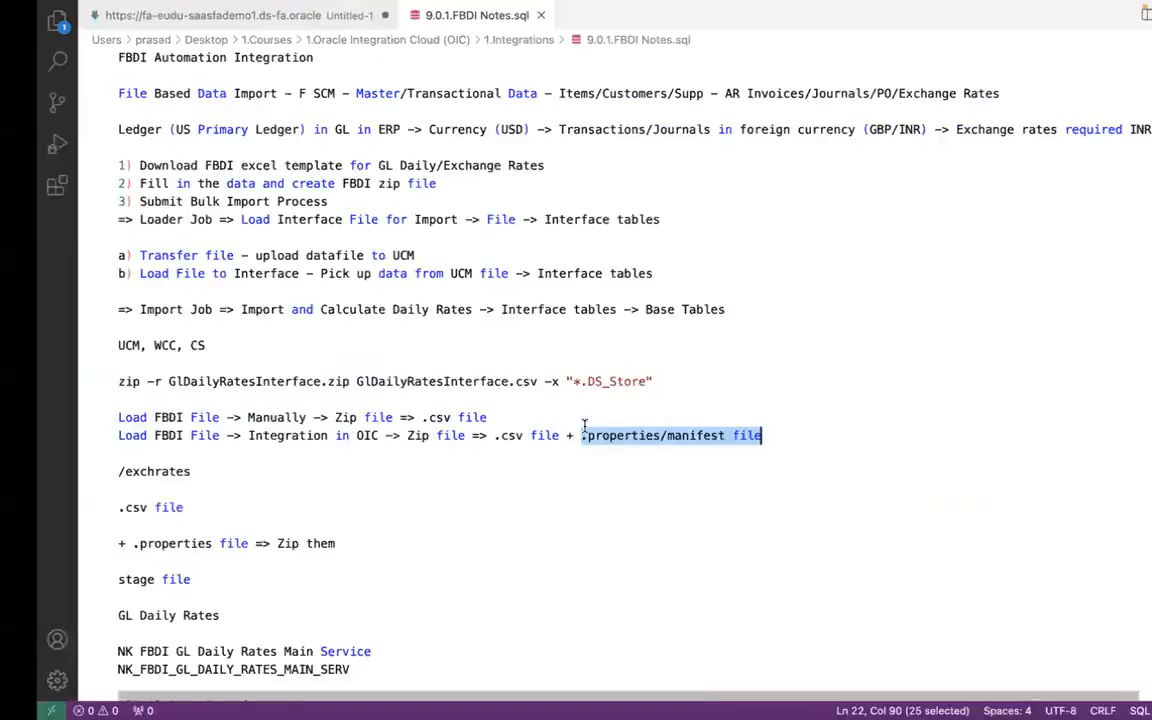
pyautogui.hotkey('ctrl', 'Left')
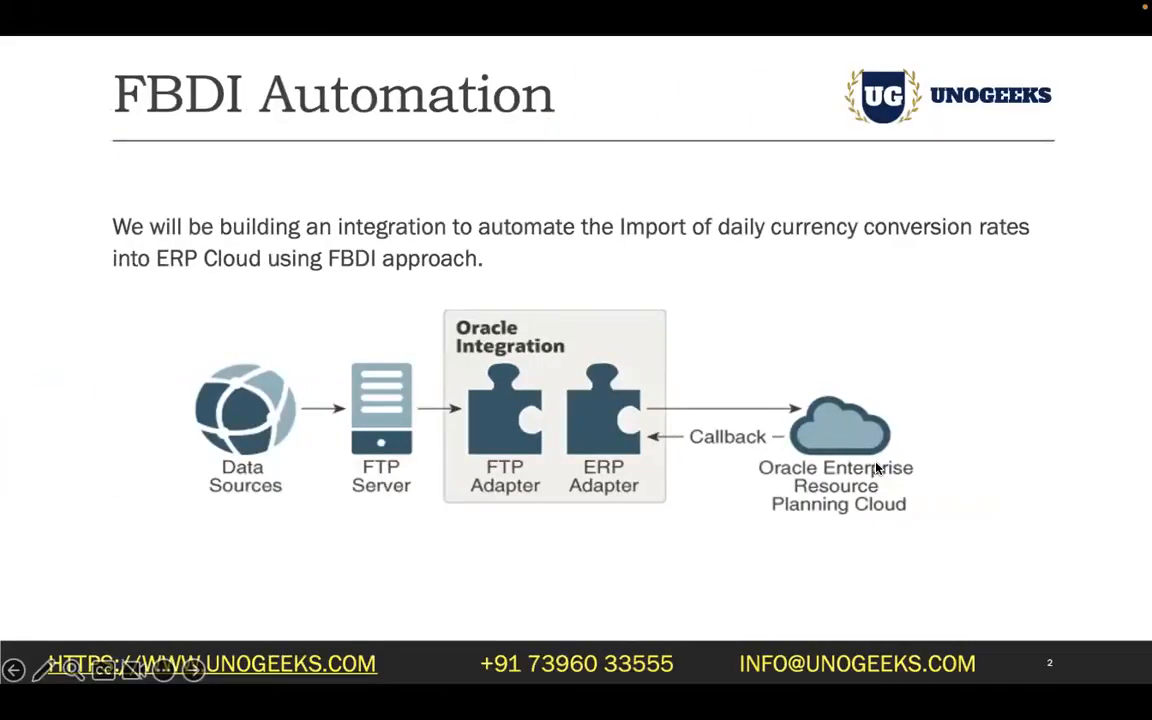
pyautogui.hotkey('ctrl', 'Right')
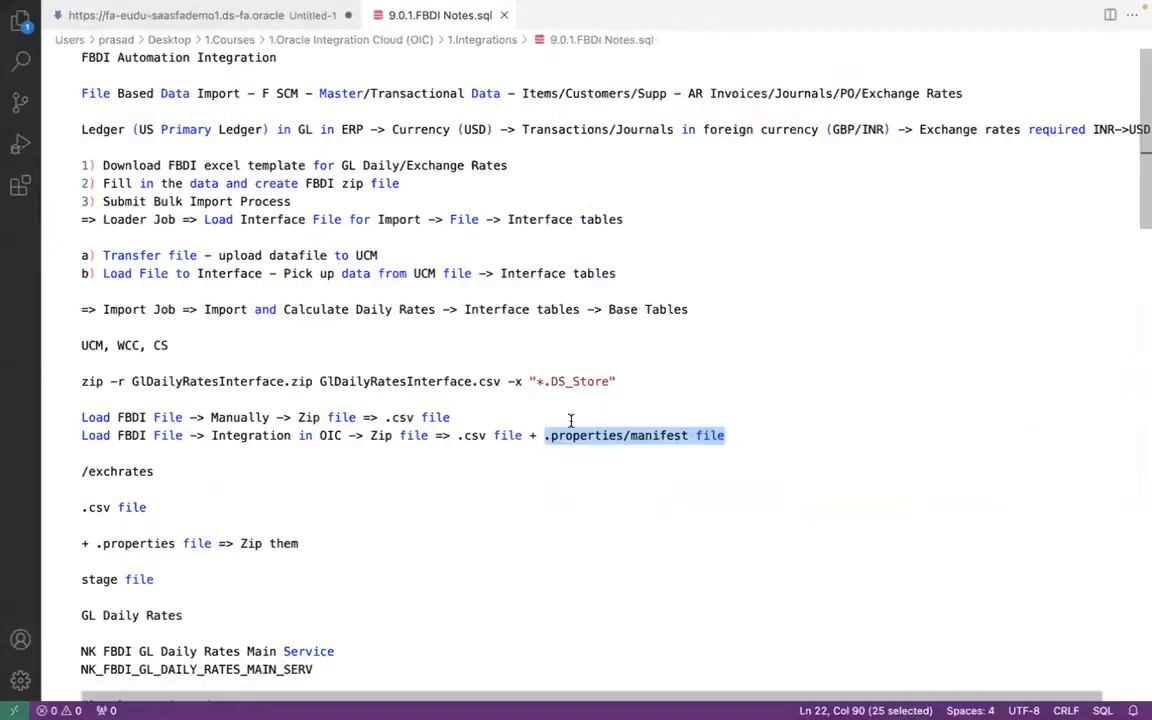
# - Trace the ZIP file and its .csv and .properties parts in the notes against the data source and FTP flow on the PowerPoint slide
pyautogui.click(397, 435)
pyautogui.hotkey('ctrl', 'Left')
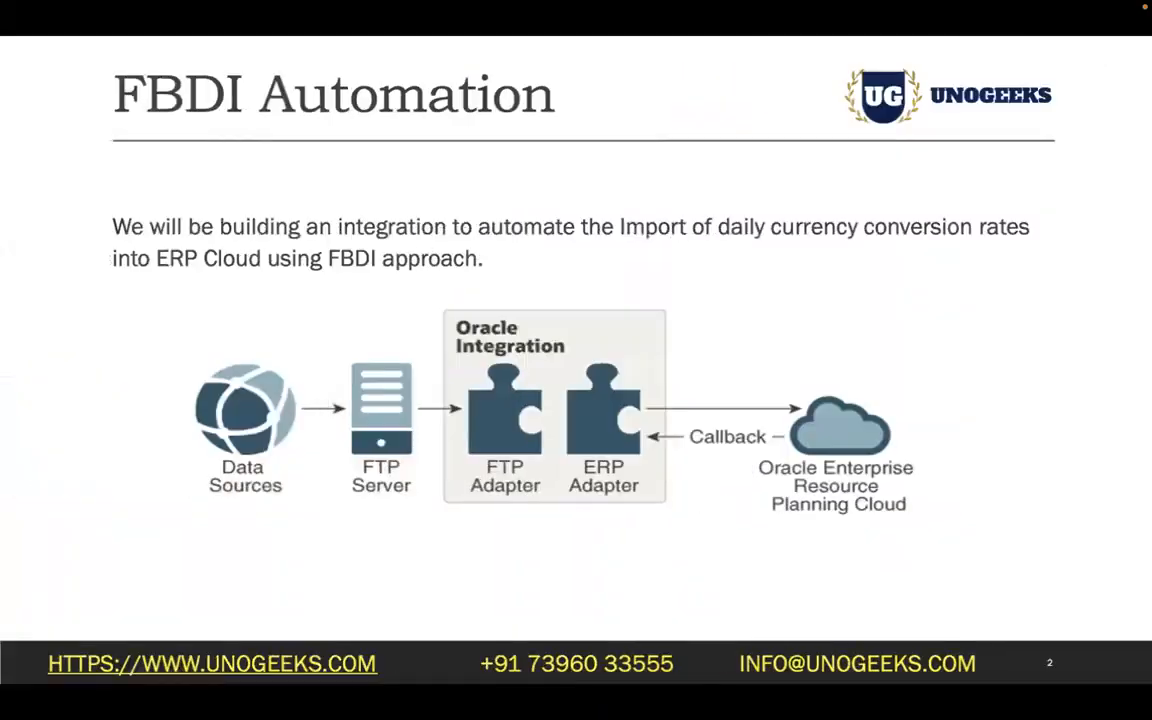
pyautogui.hotkey('ctrl', 'Right')
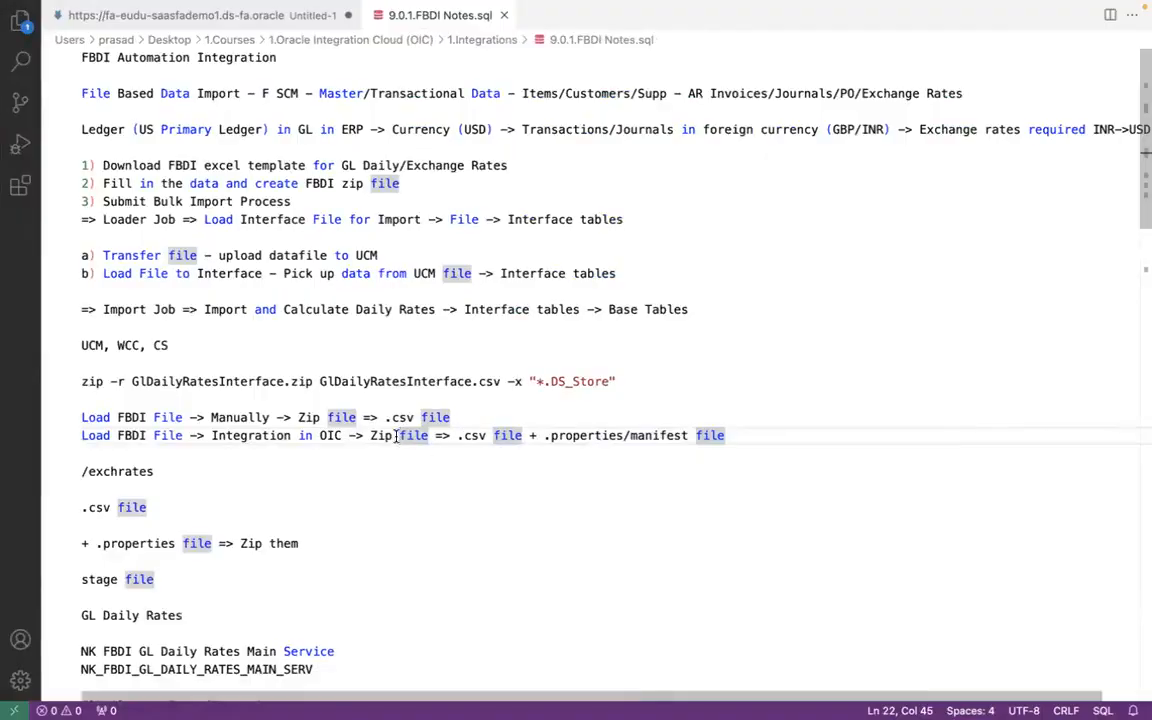
pyautogui.click(470, 436)
pyautogui.click(605, 437)
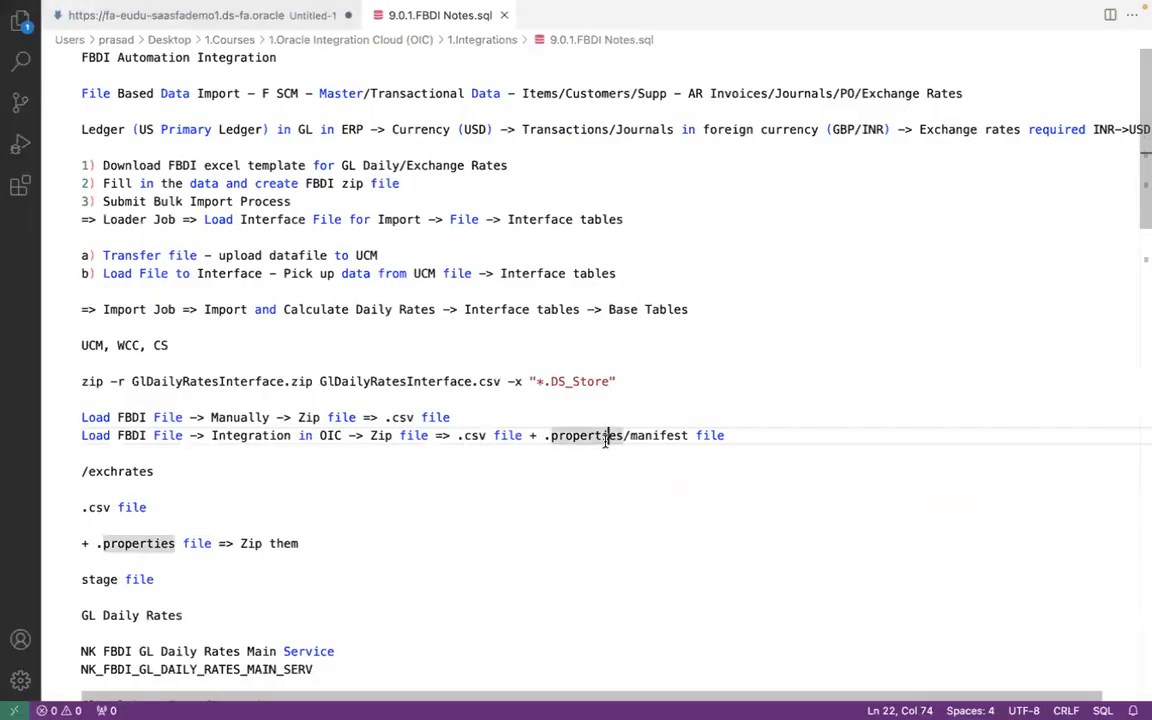
pyautogui.press('super+Tab')
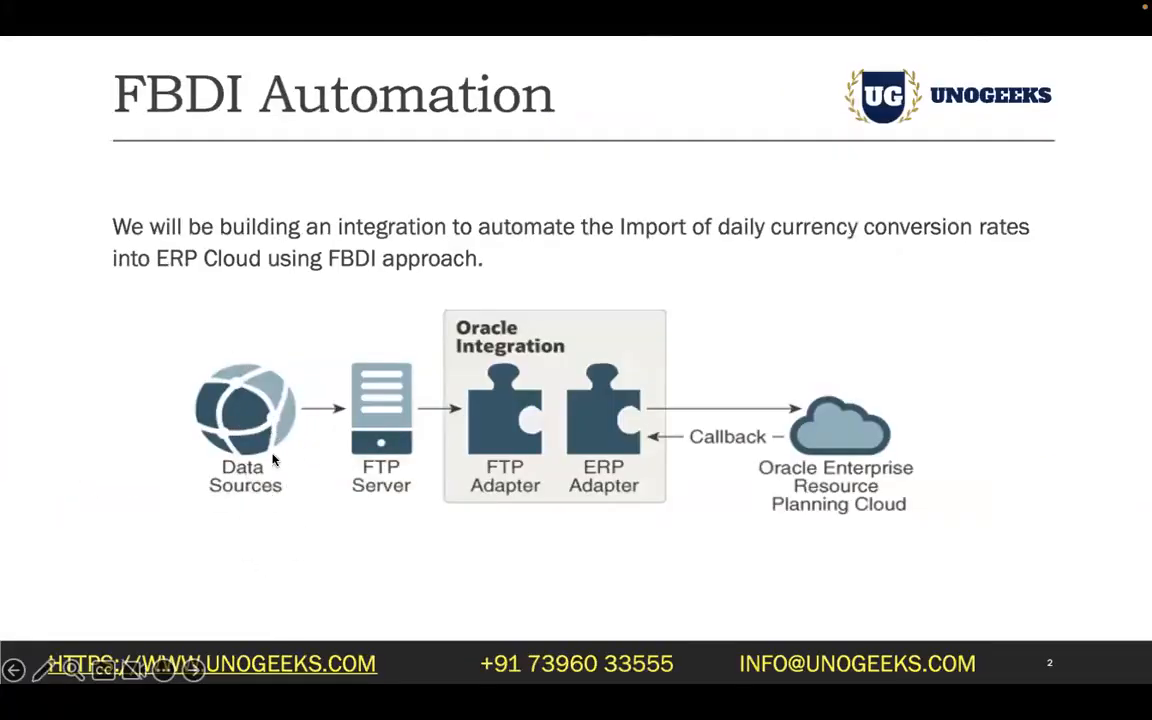
pyautogui.press('super+Tab')
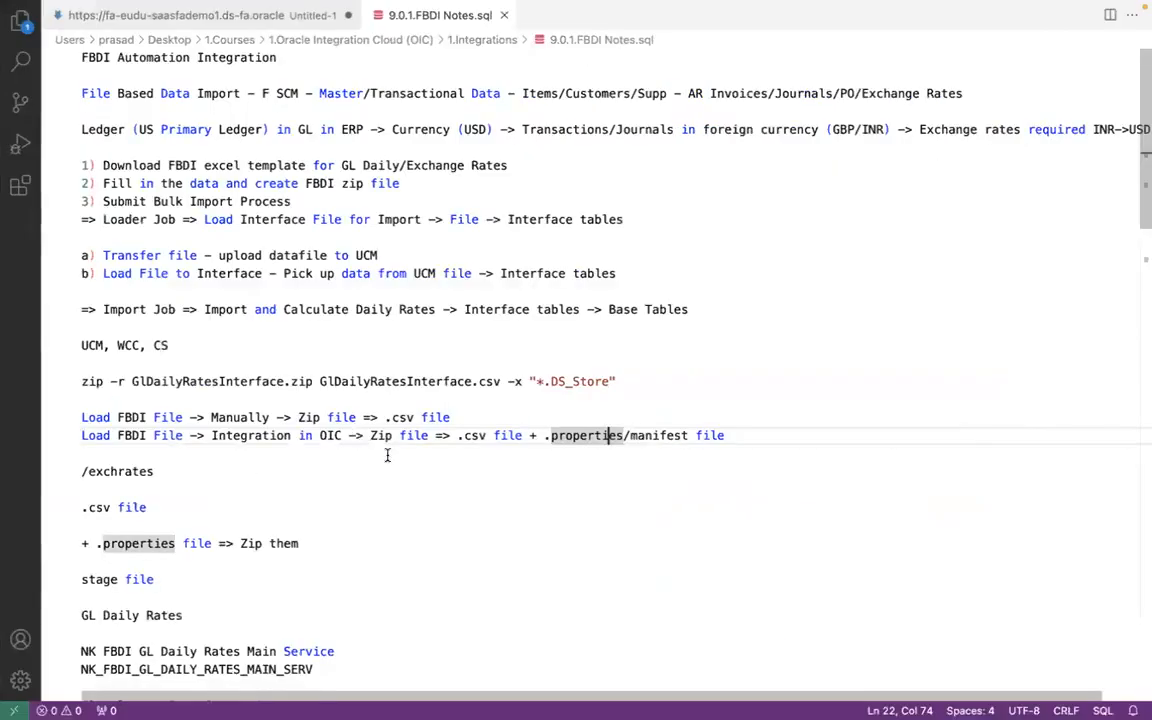
# - Review the .csv and manifest file wording in the OIC load note and return to the FBDI Automation slide in PowerPoint
pyautogui.click(486, 435)
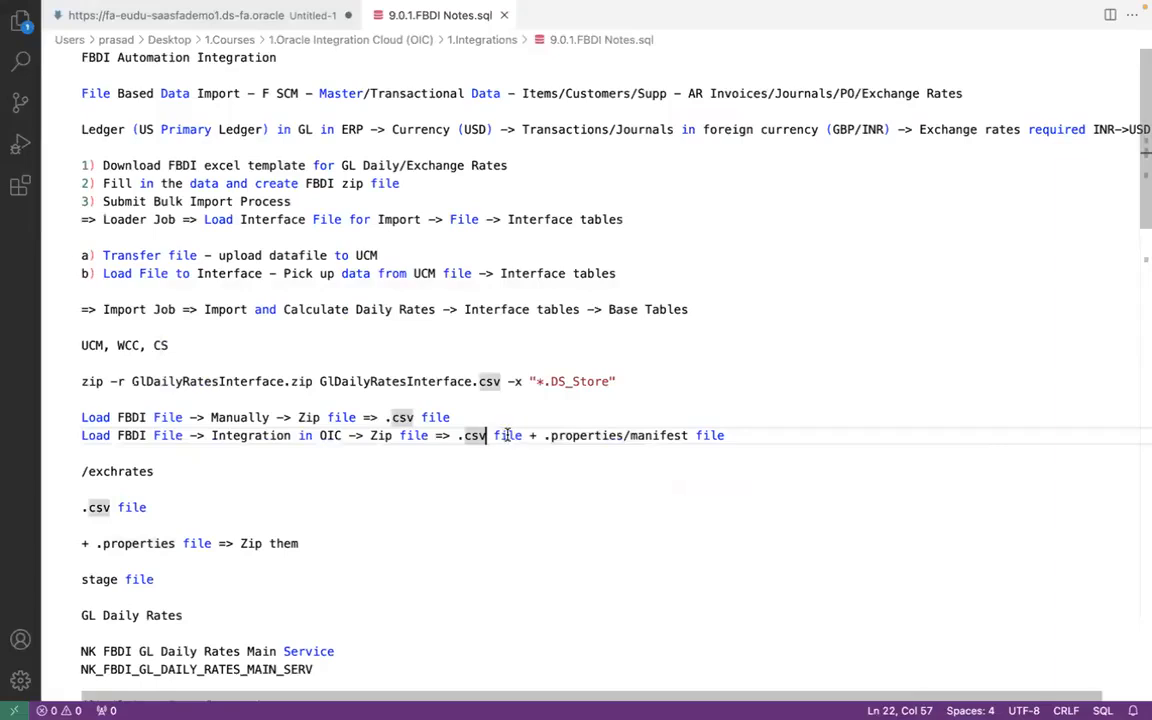
pyautogui.click(622, 436)
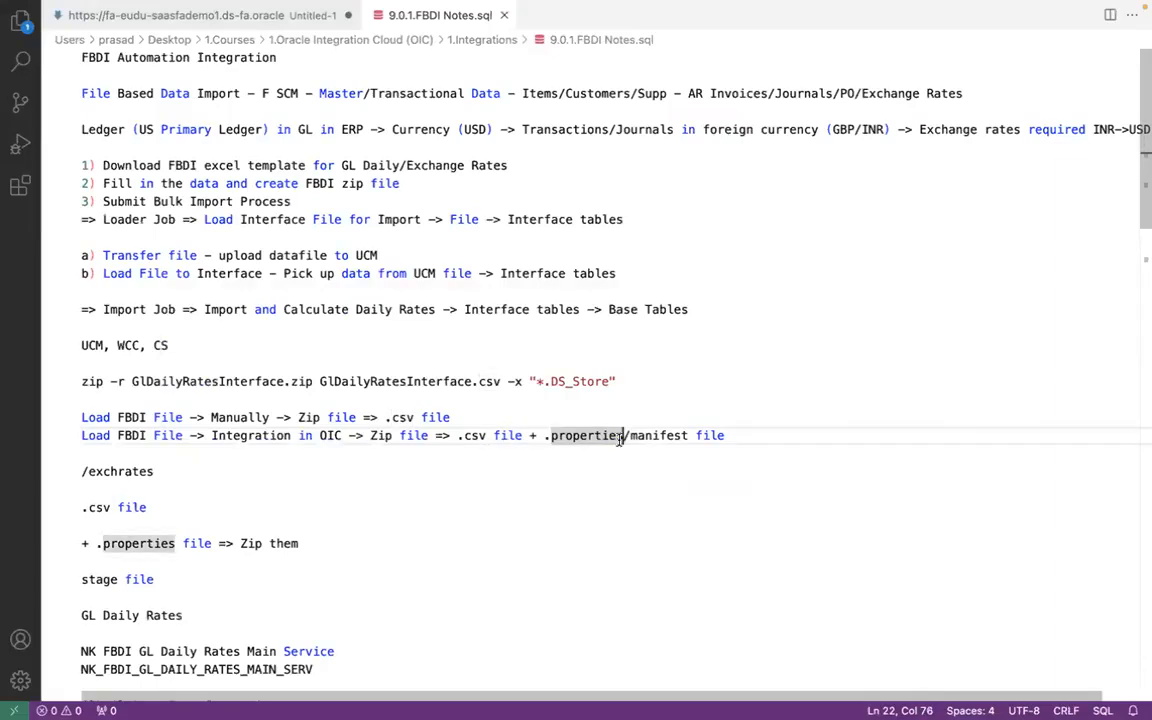
pyautogui.click(652, 435)
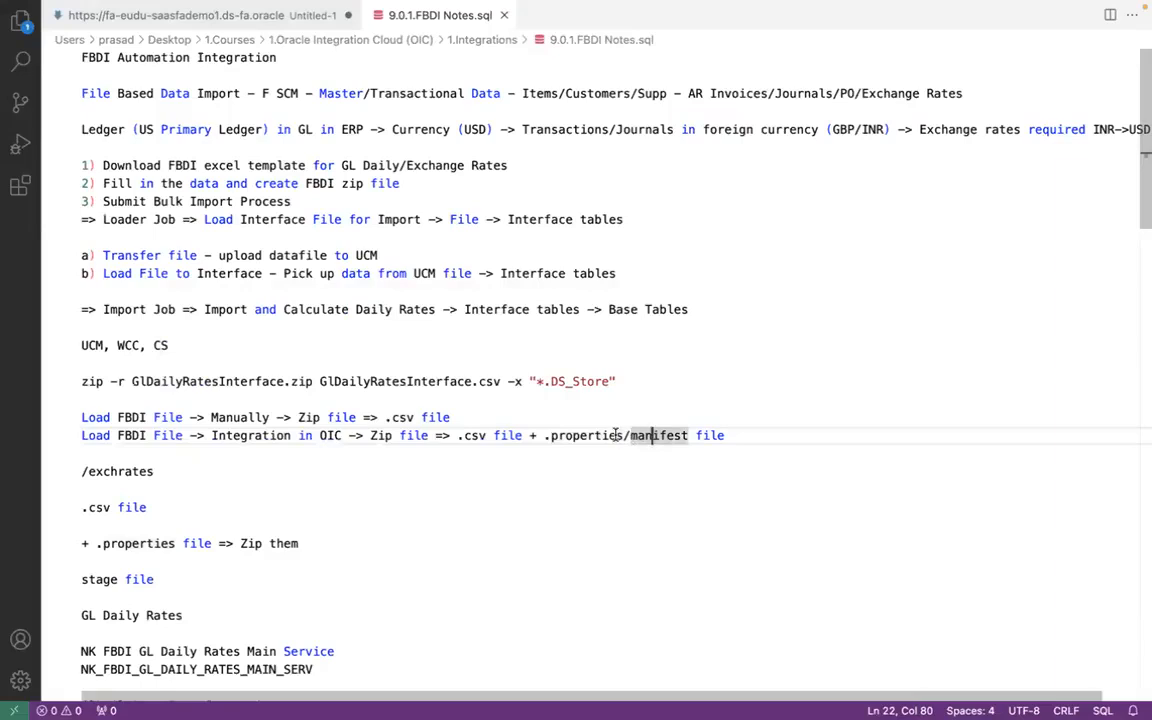
pyautogui.hotkey('ctrl', 'Left')
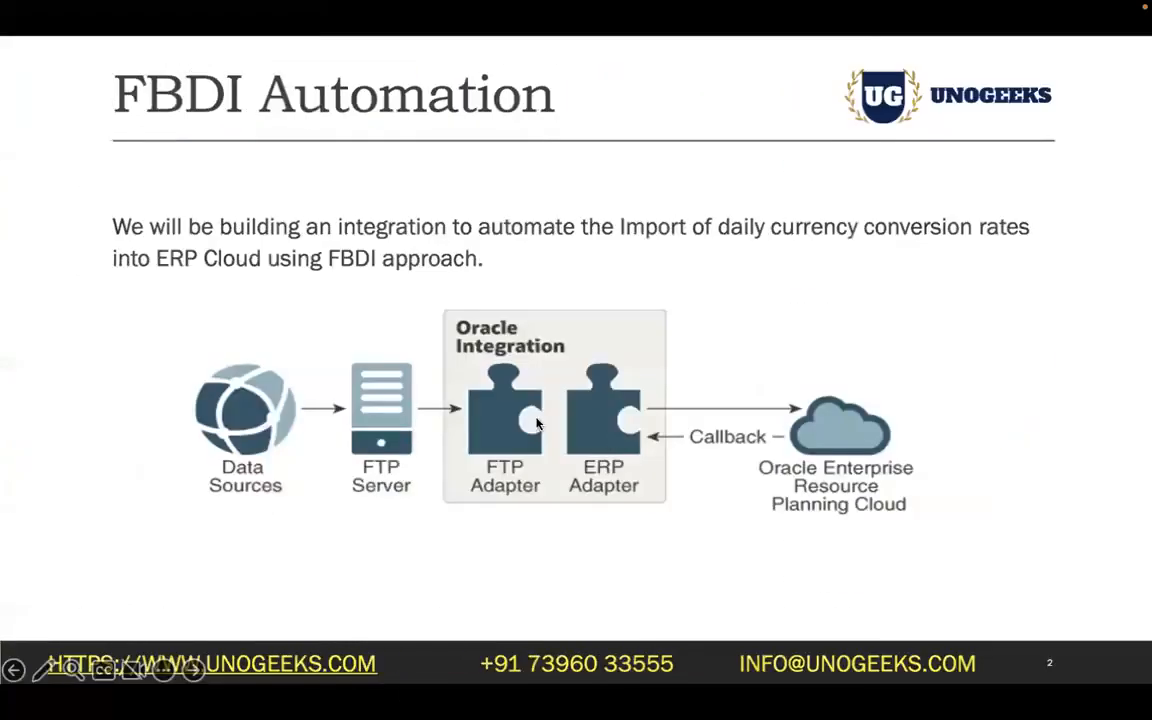
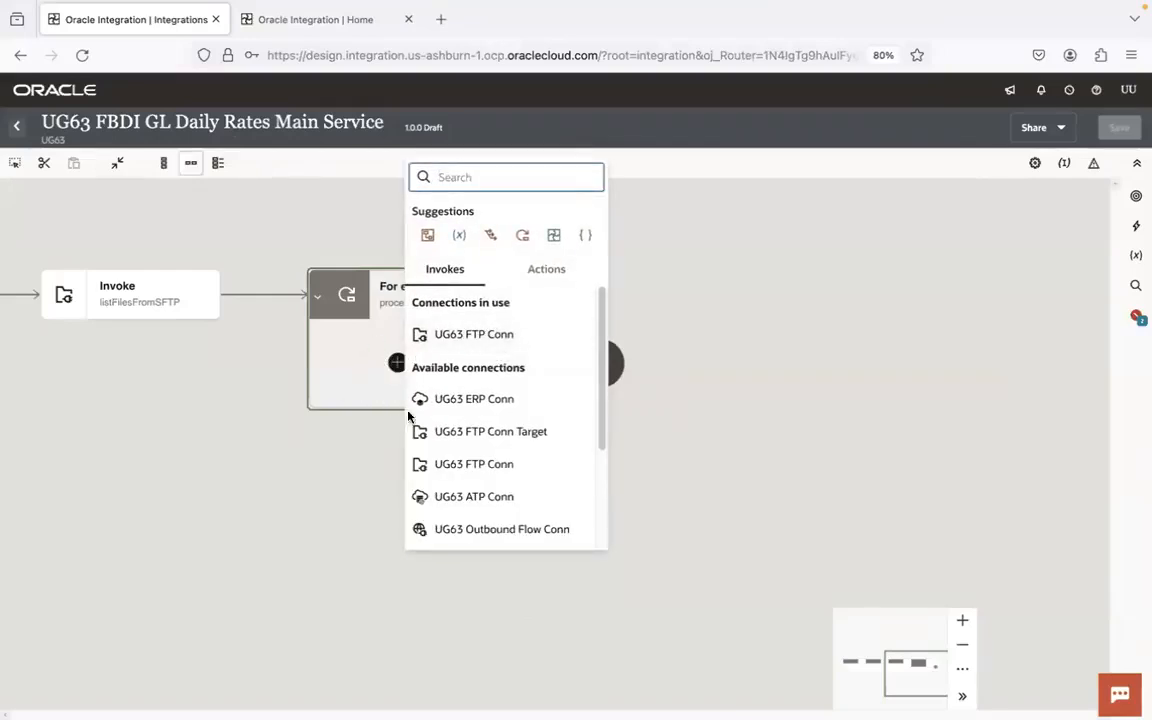
# - Add a UG63 FTP Conn invoke inside the processEachFile loop and name the endpoint downloadFileToSFTP
pyautogui.click(505, 342)
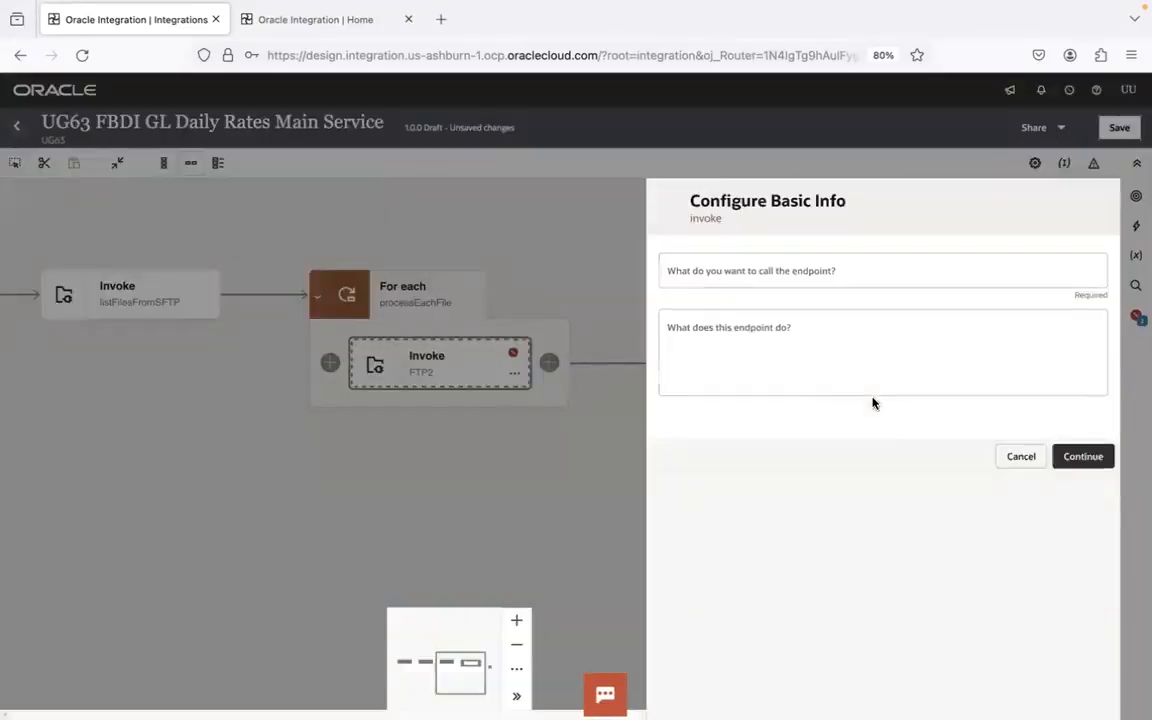
pyautogui.click(816, 272)
pyautogui.write('dow')
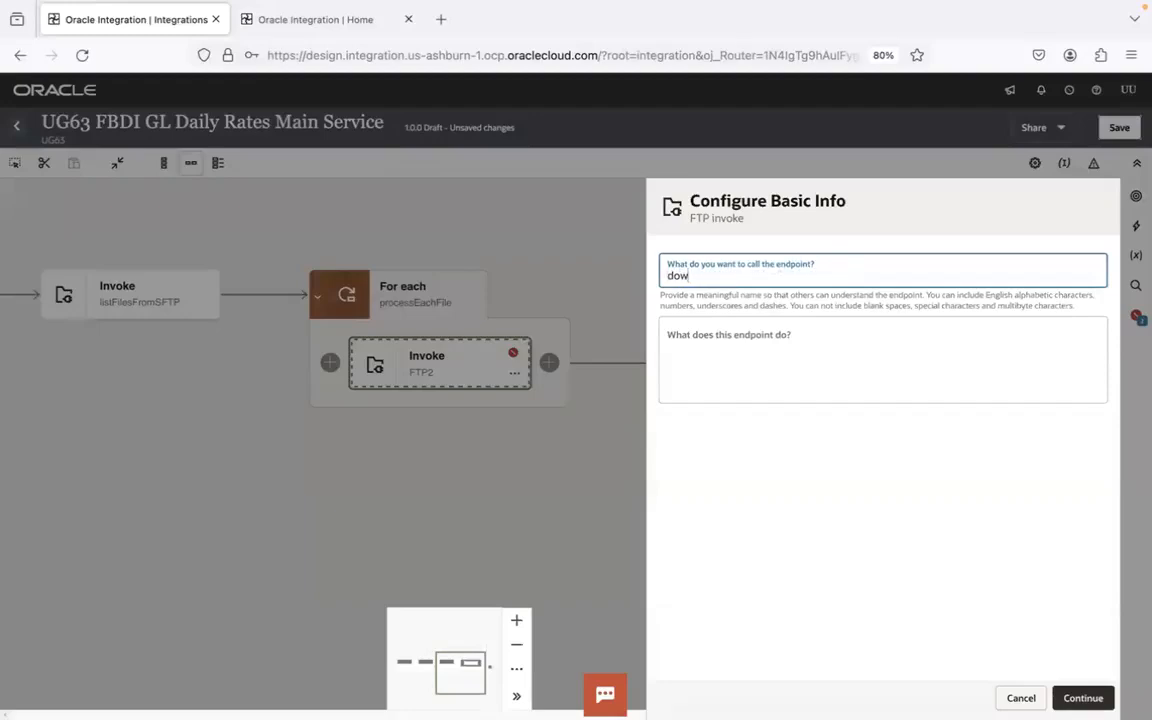
pyautogui.write('nloadFileToSFTP')
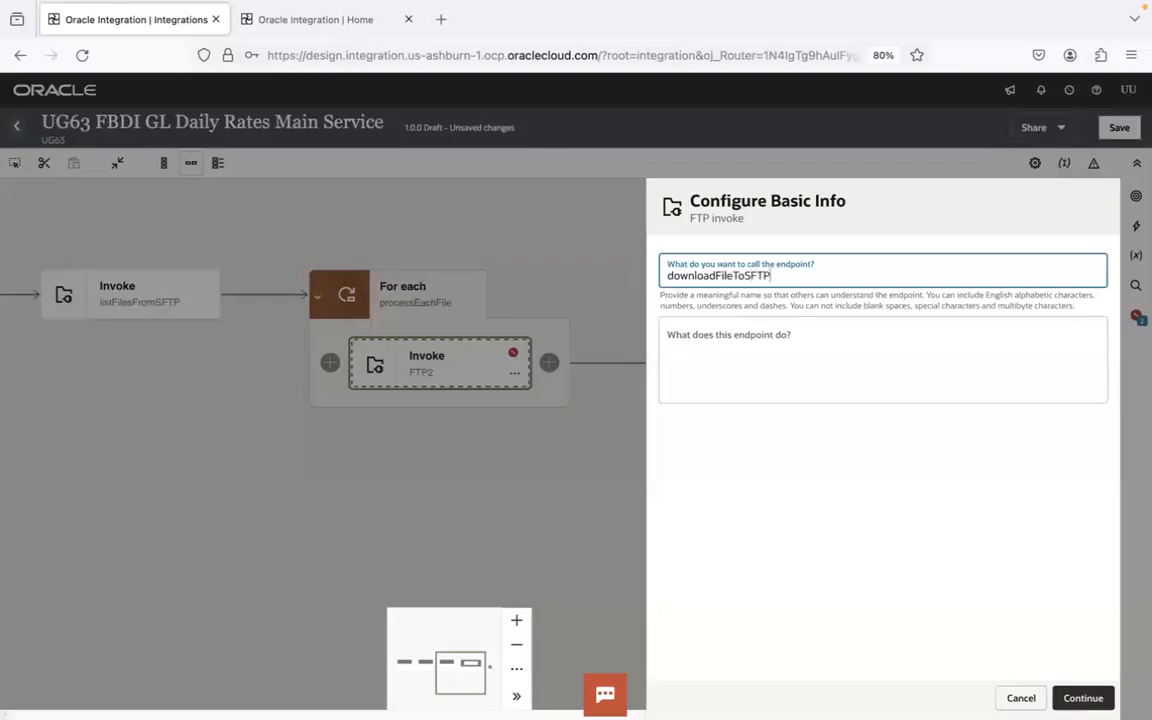
# - Continue to the endpoint's operation settings and choose Download File as the operation
pyautogui.click(1082, 697)
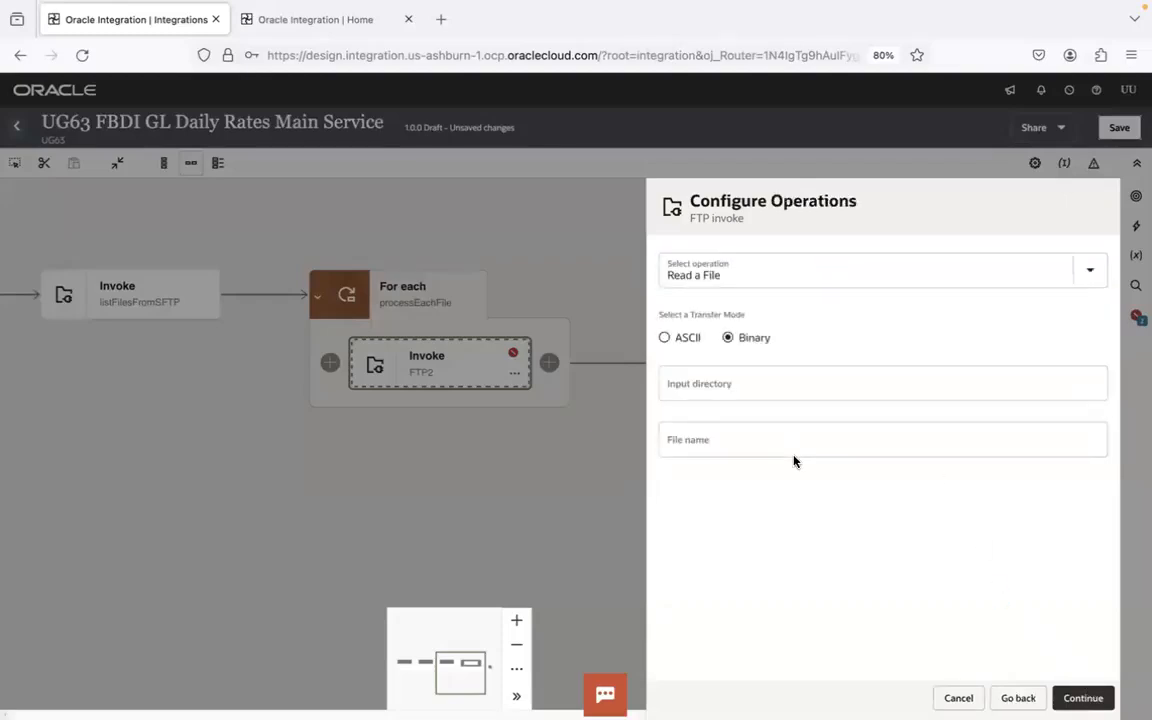
pyautogui.click(748, 268)
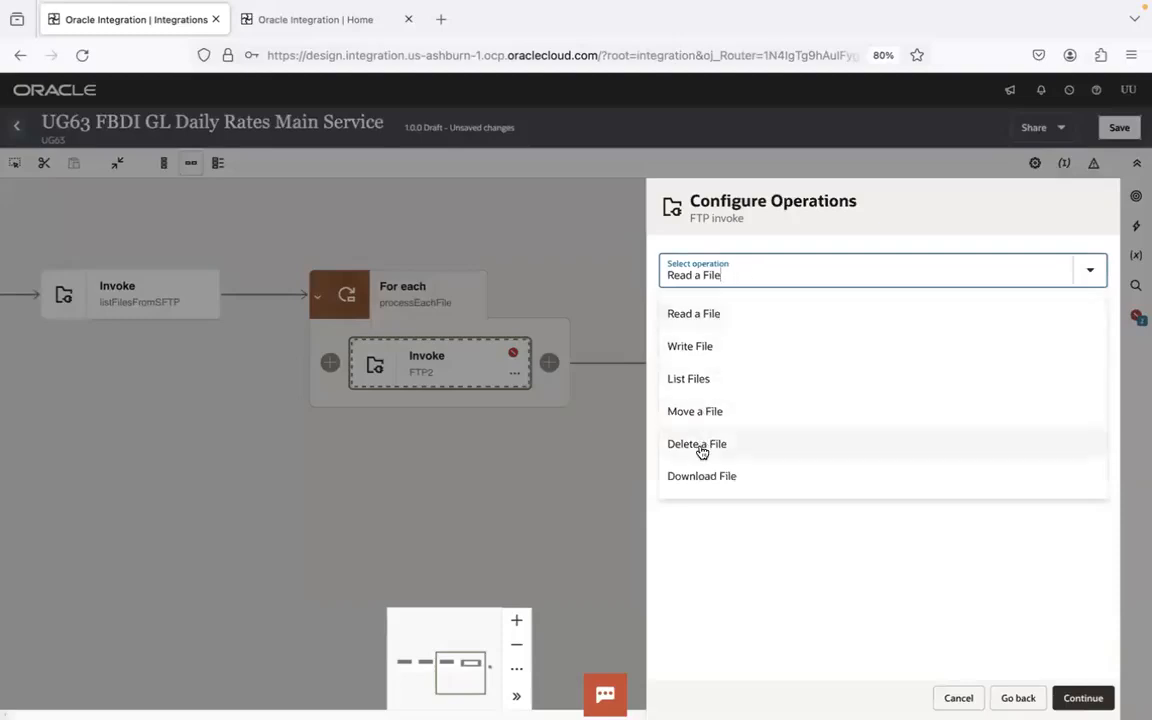
pyautogui.click(704, 476)
pyautogui.click(728, 384)
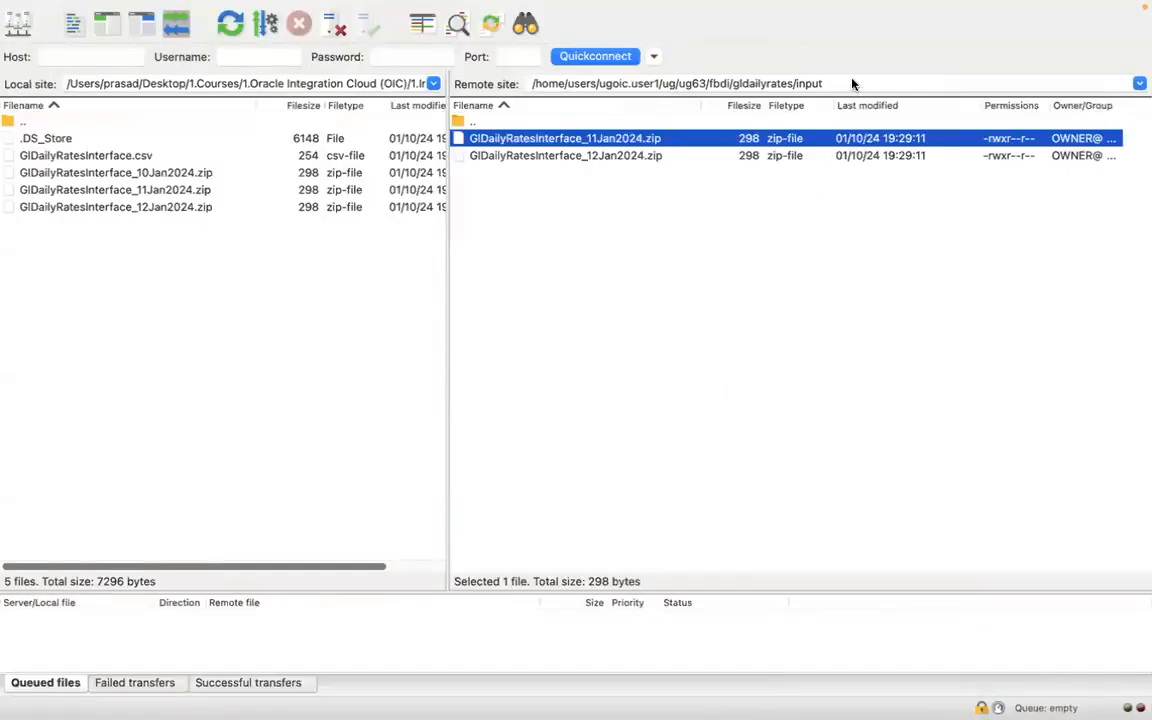
pyautogui.click(854, 82)
pyautogui.press('super+c')
pyautogui.click(716, 287)
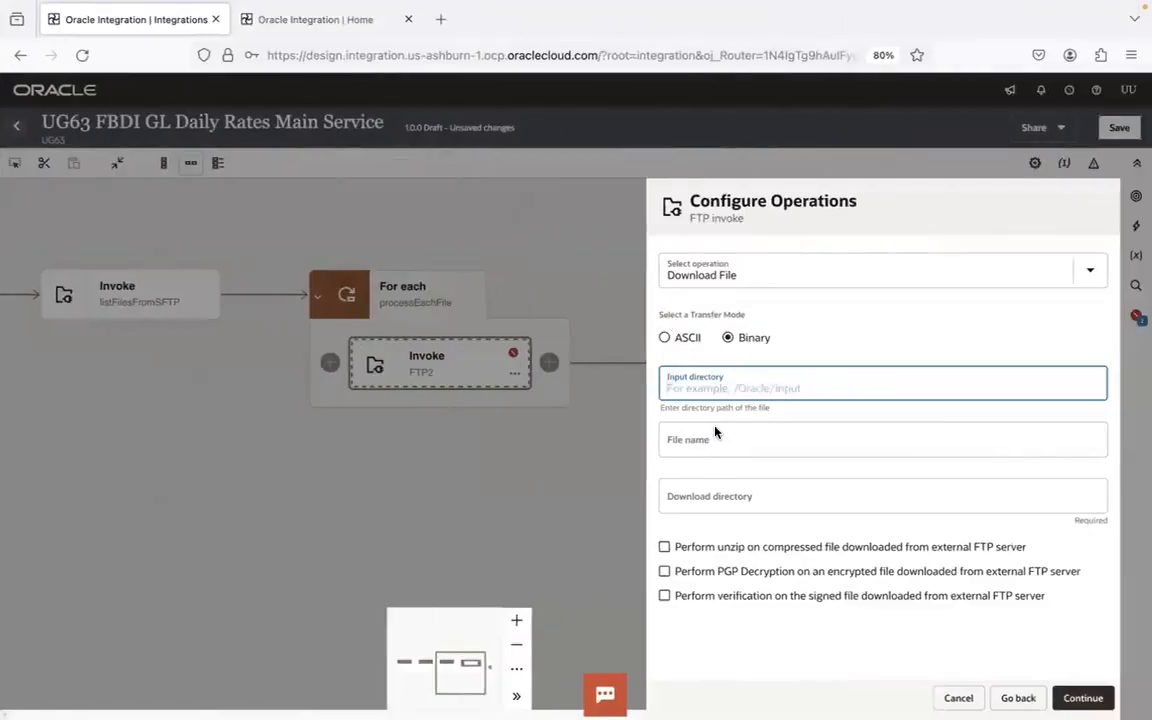
pyautogui.press('super+v')
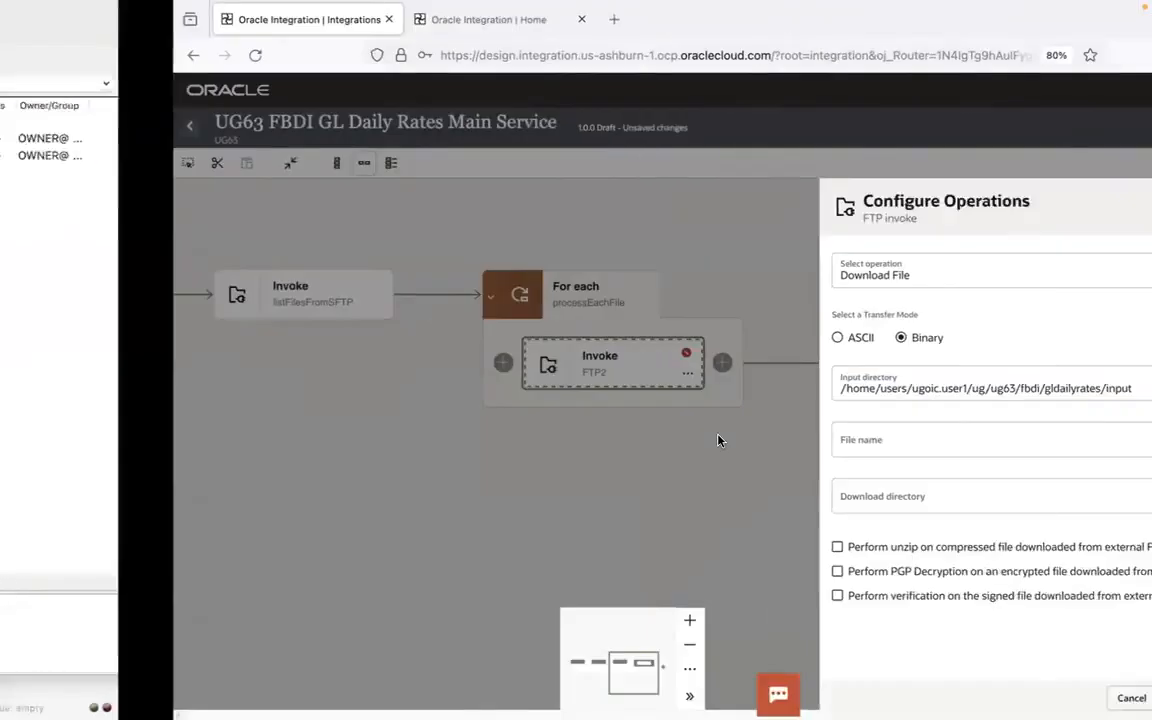
pyautogui.press('super+a')
pyautogui.press('BackSpace')
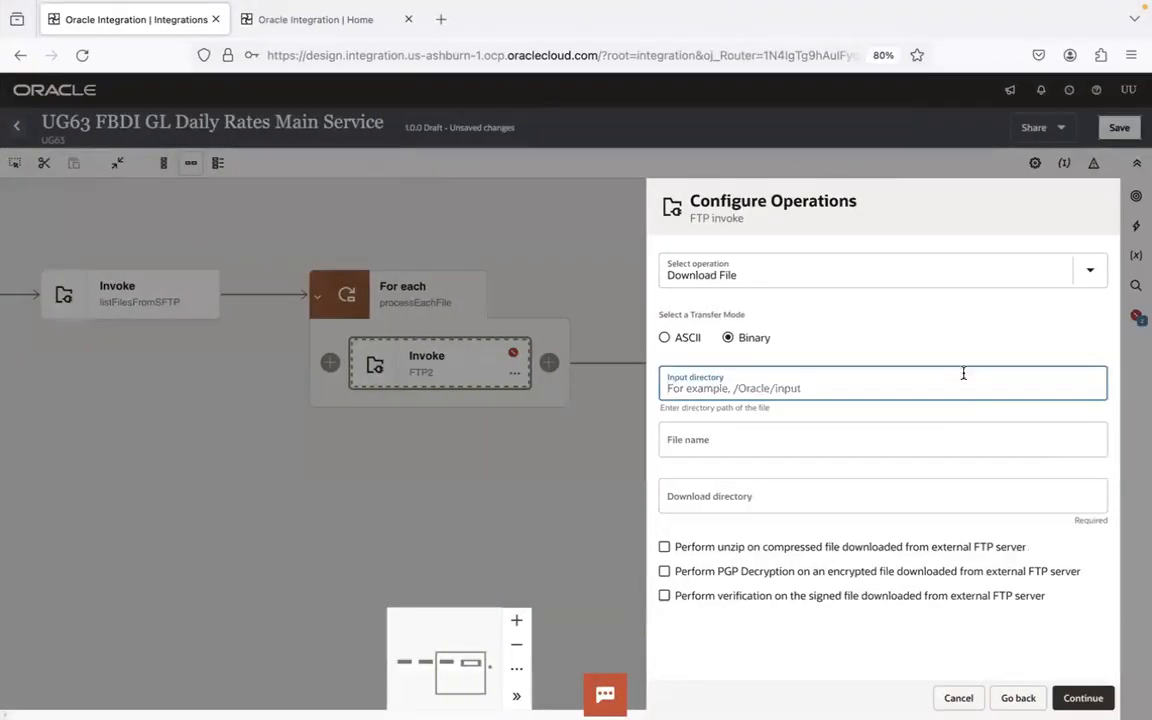
pyautogui.click(771, 446)
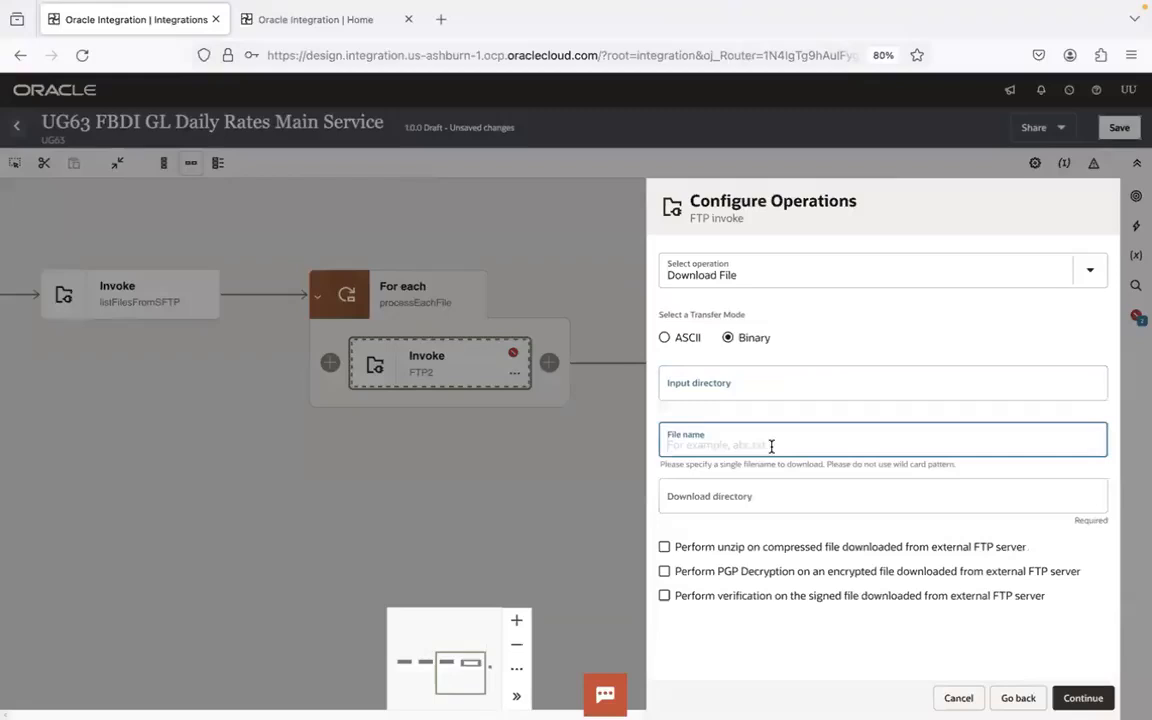
pyautogui.click(840, 352)
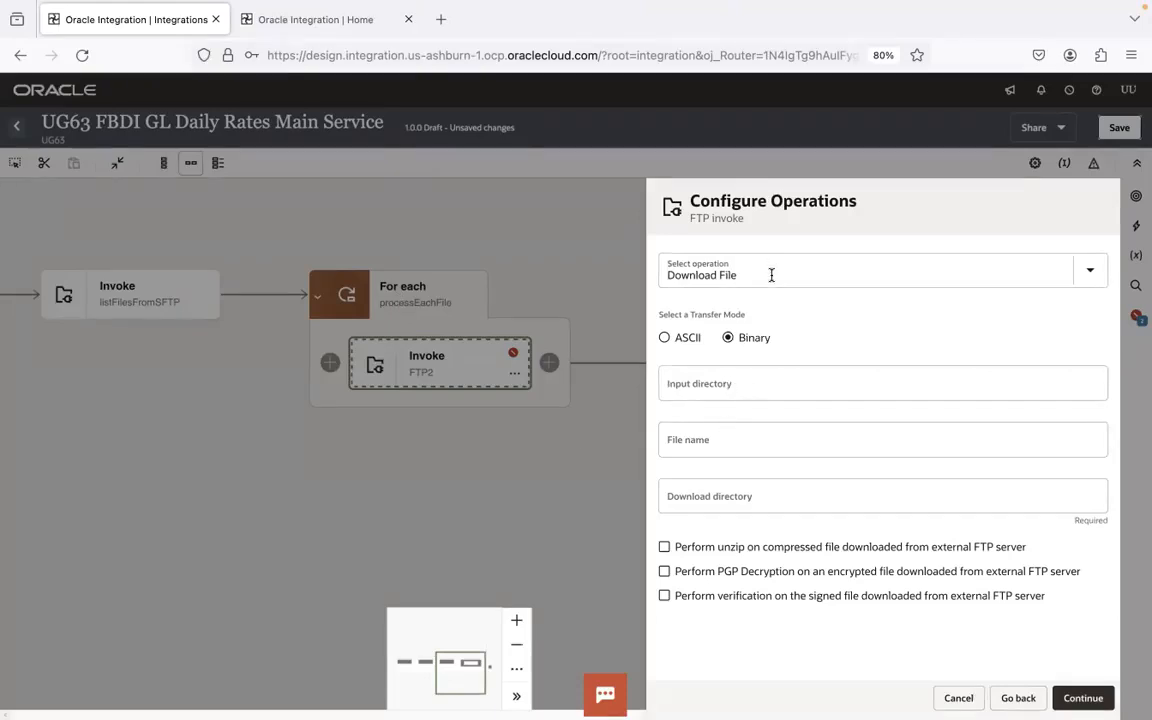
# - Set the download directory of the FTP invoke to /exchrates
pyautogui.click(726, 497)
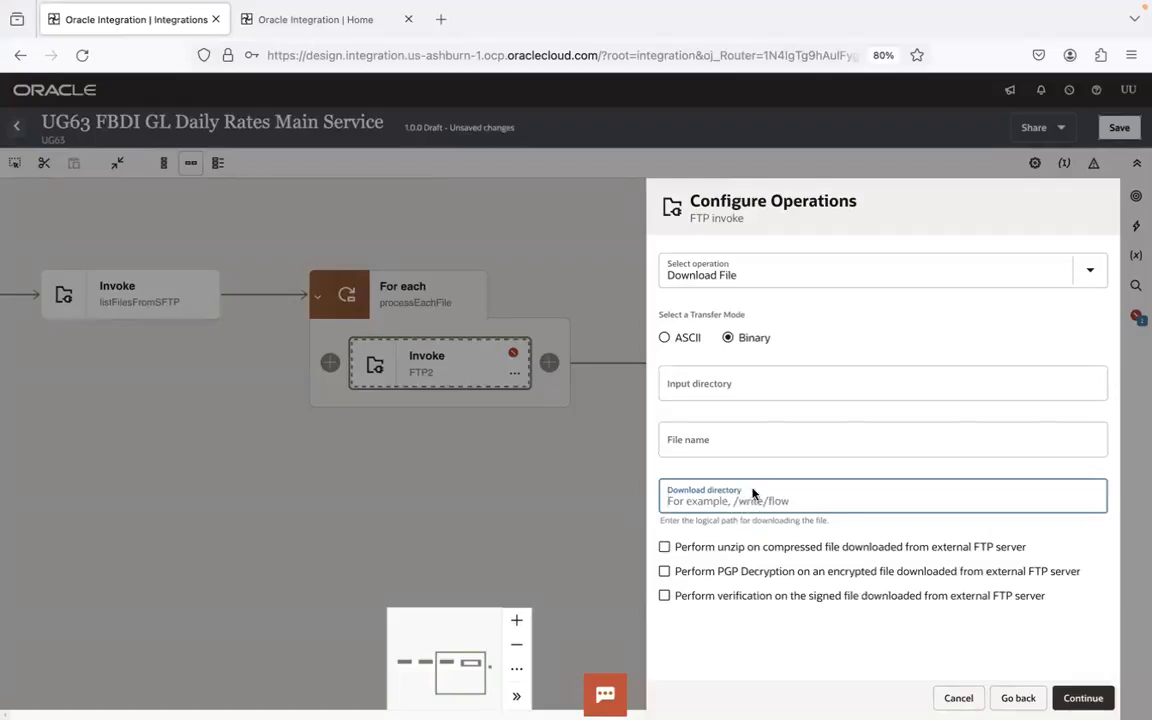
pyautogui.write('/tmp')
pyautogui.press('BackSpace')
pyautogui.press('BackSpace')
pyautogui.press('BackSpace')
pyautogui.write('exhc')
pyautogui.write('rates')
pyautogui.press('BackSpace')
pyautogui.press('BackSpace')
pyautogui.press('BackSpace')
pyautogui.press('BackSpace')
pyautogui.press('BackSpace')
pyautogui.press('BackSpace')
pyautogui.press('BackSpace')
pyautogui.write('chrates')
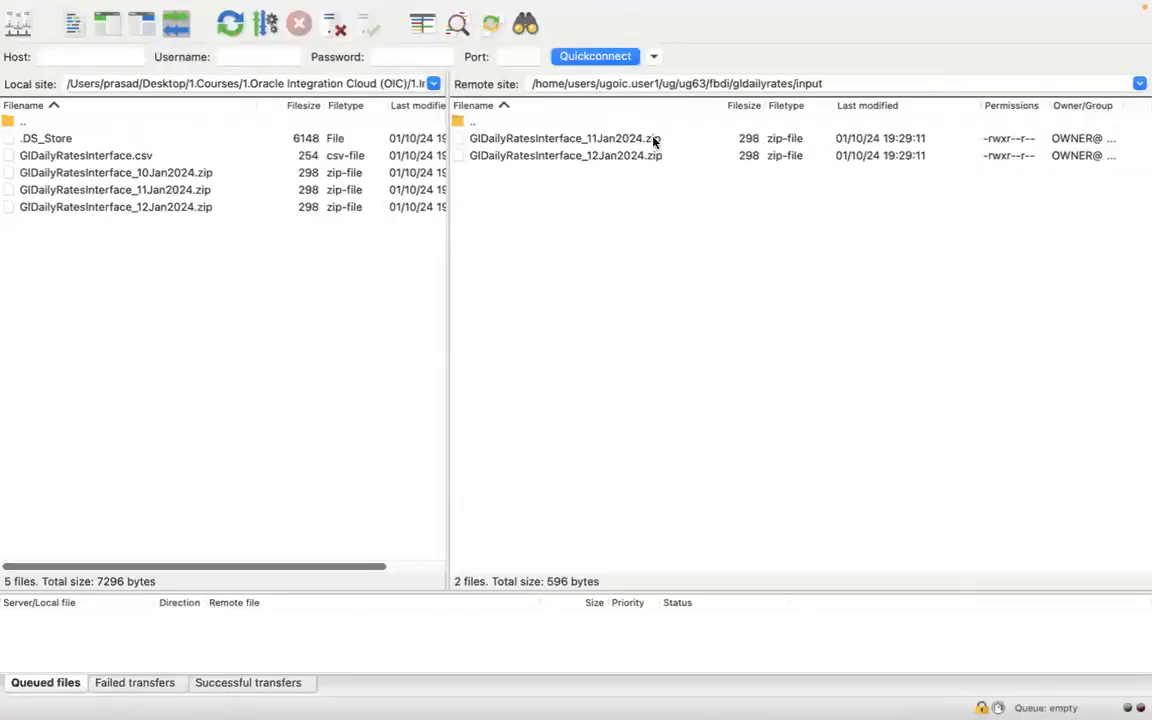
# - Enable unzipping of the compressed file downloaded from the external FTP server and finish the FTP invoke configuration
pyautogui.click(653, 141)
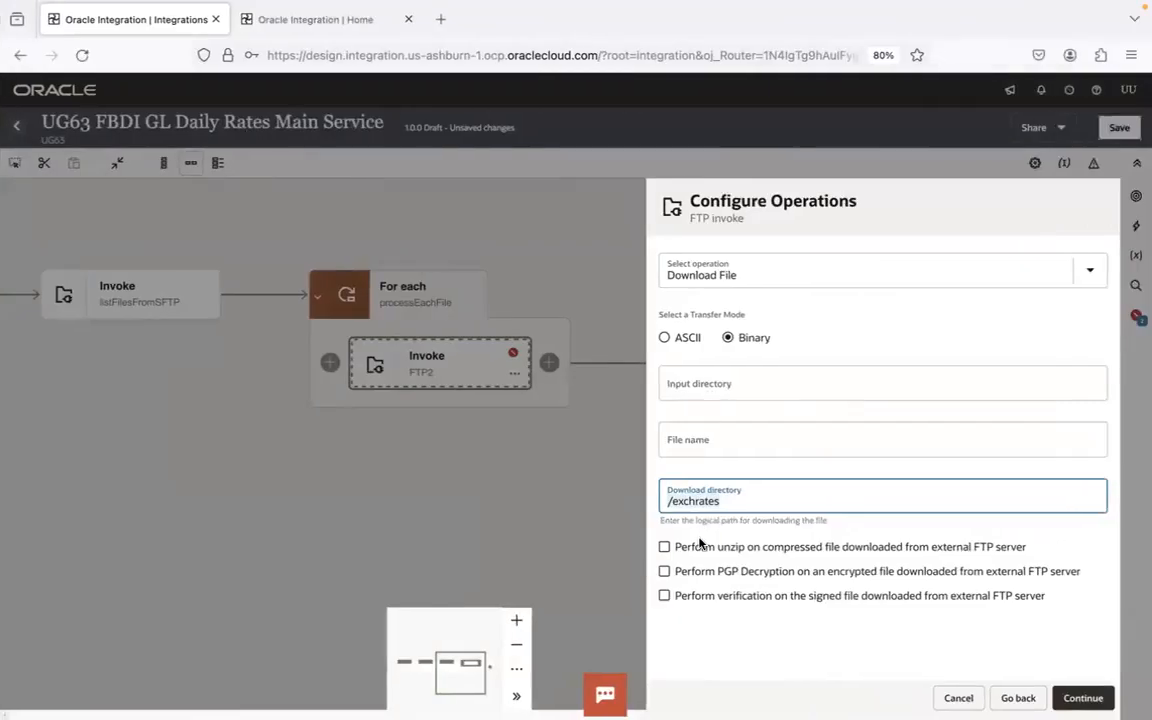
pyautogui.click(697, 548)
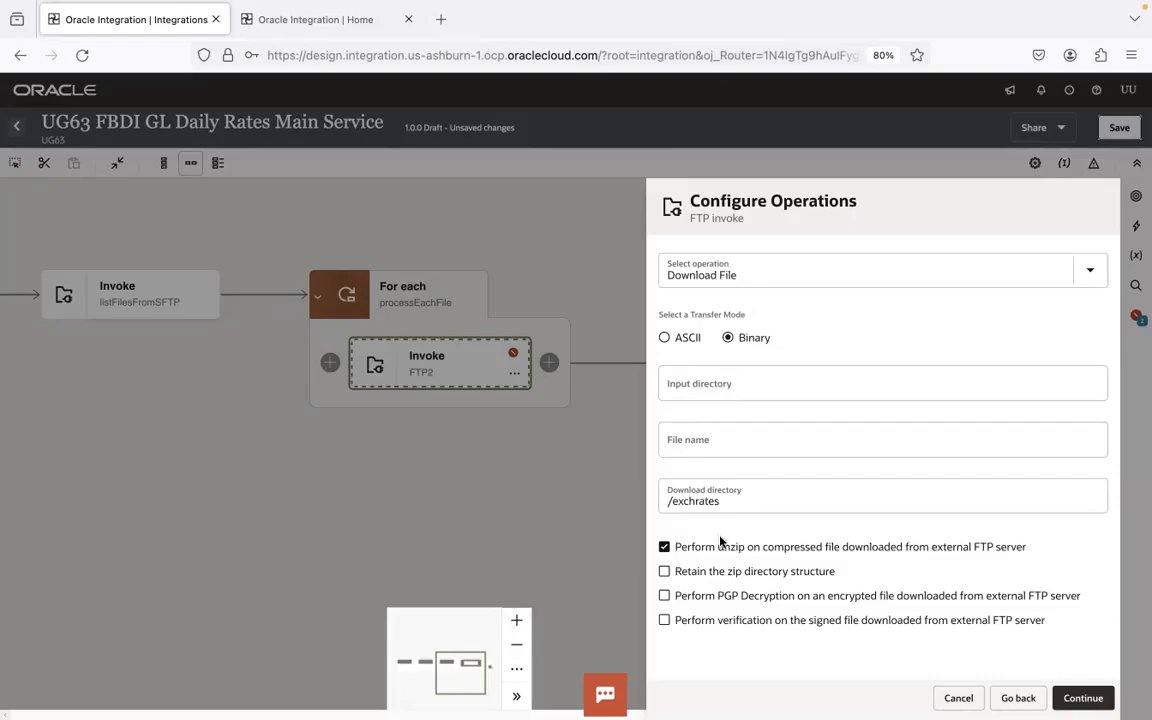
pyautogui.click(1082, 696)
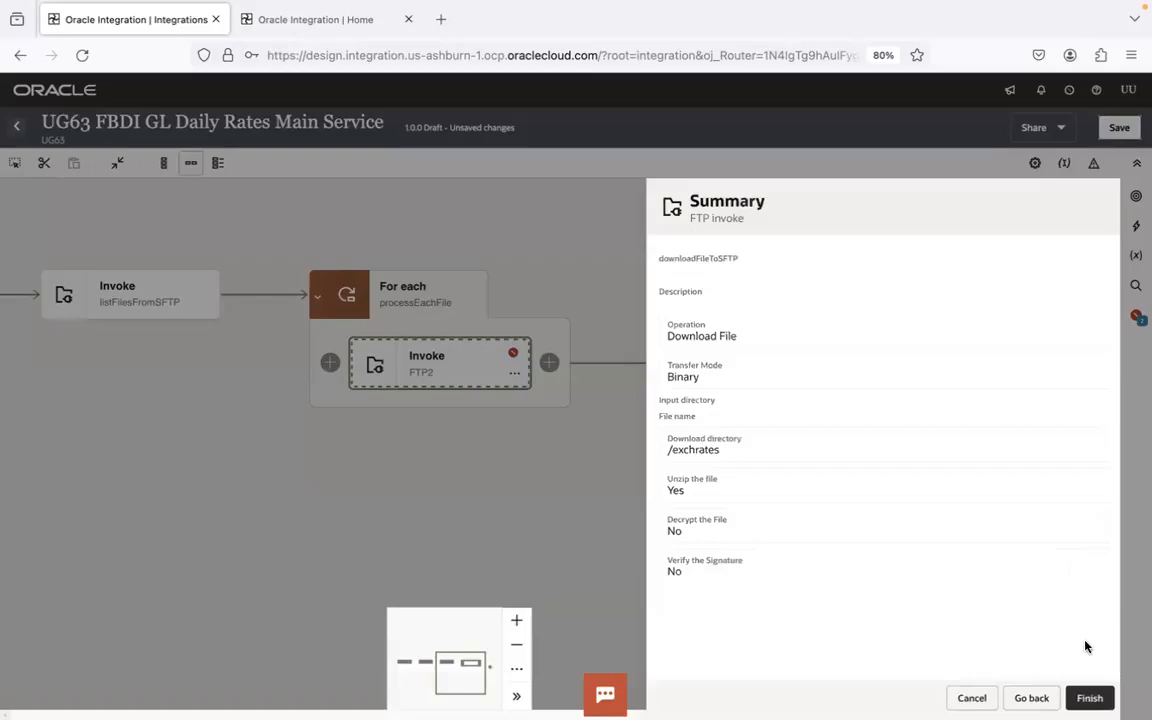
pyautogui.click(1089, 697)
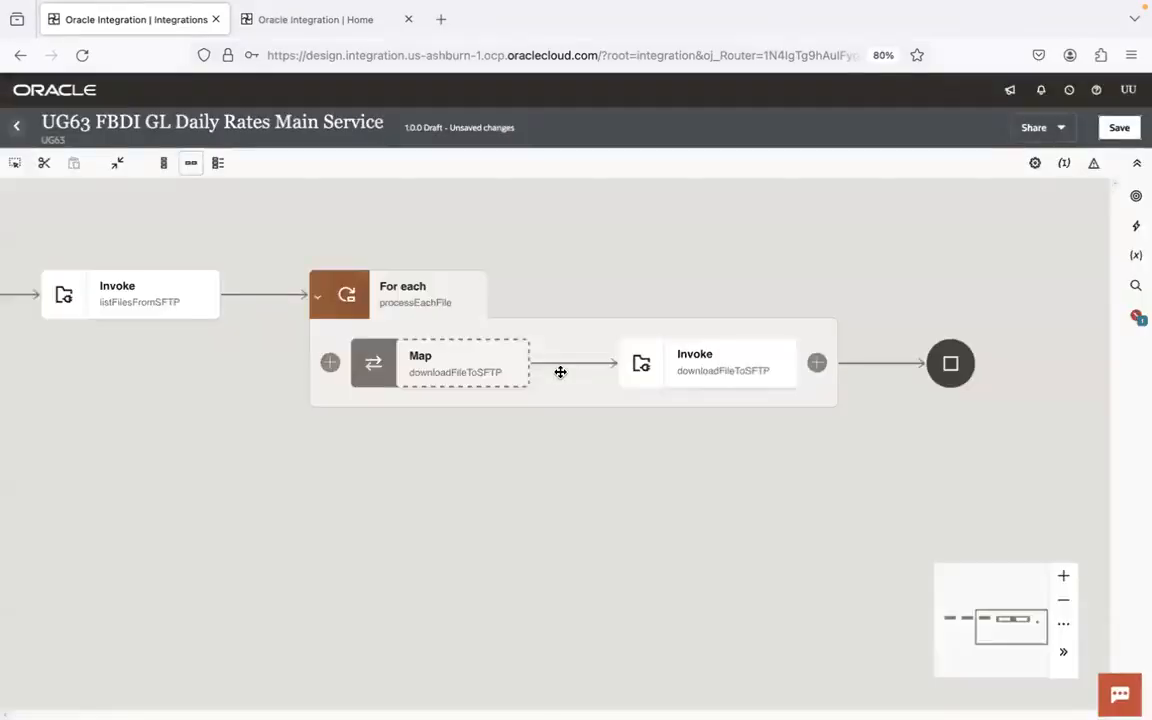
# - Save the integration and open the downloadFileToSFTP map for editing
pyautogui.click(1119, 127)
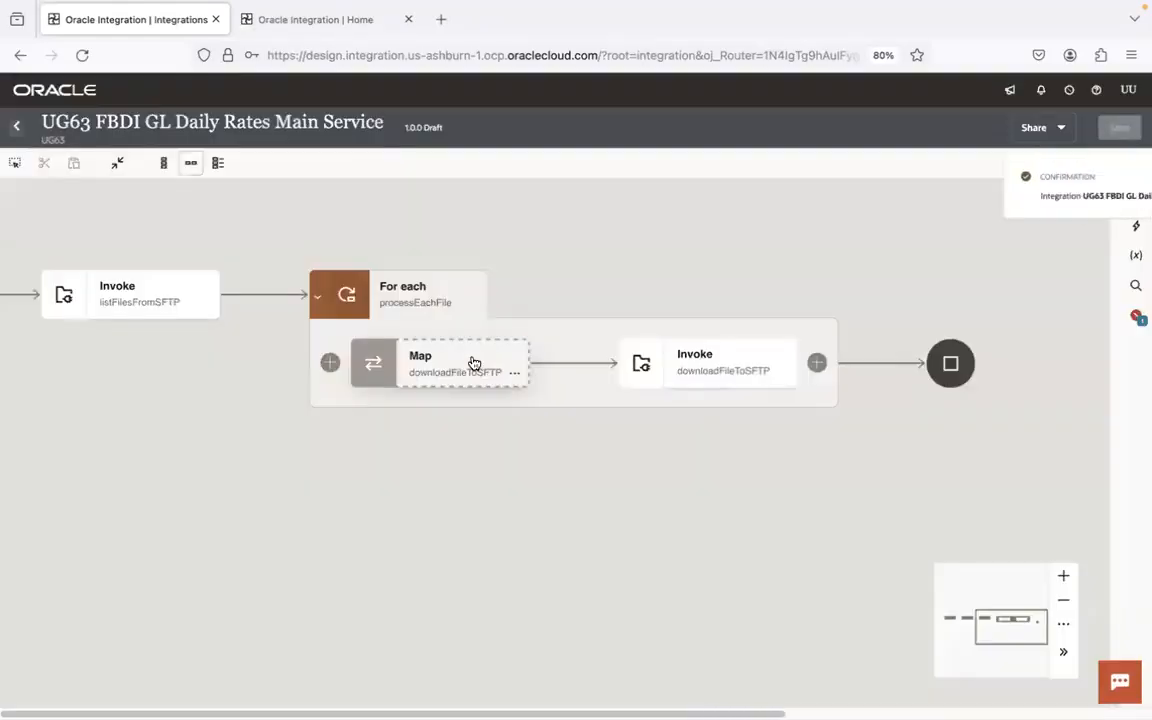
pyautogui.doubleClick(474, 362)
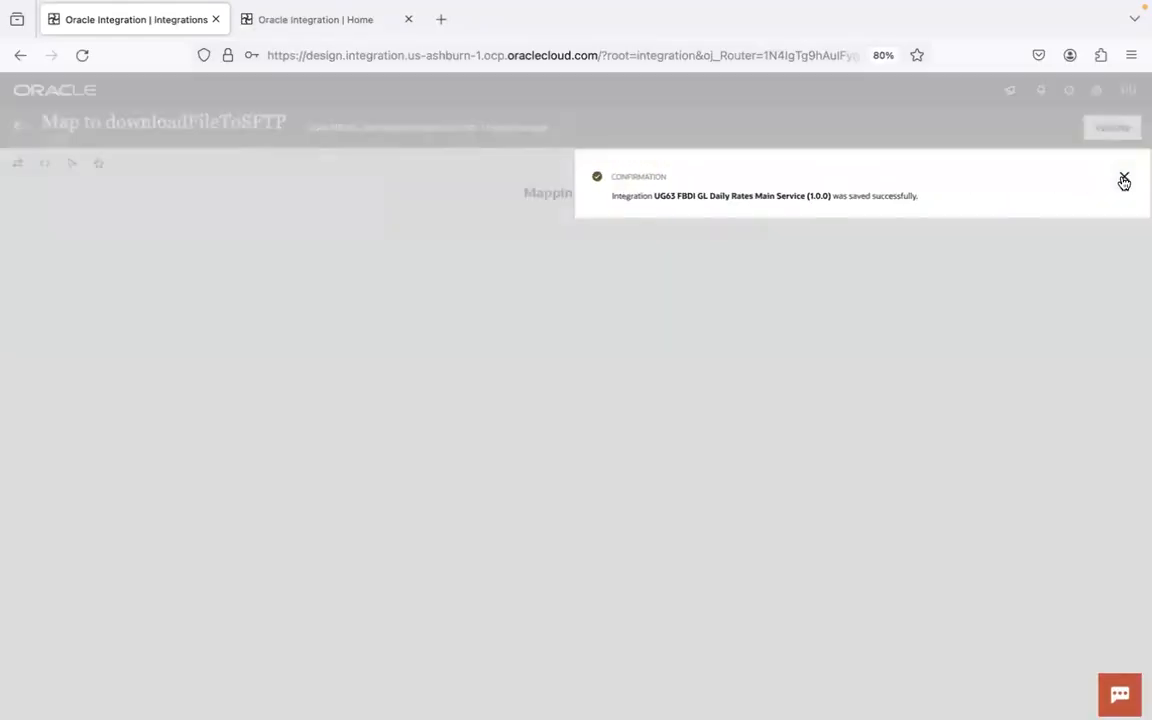
pyautogui.click(1124, 179)
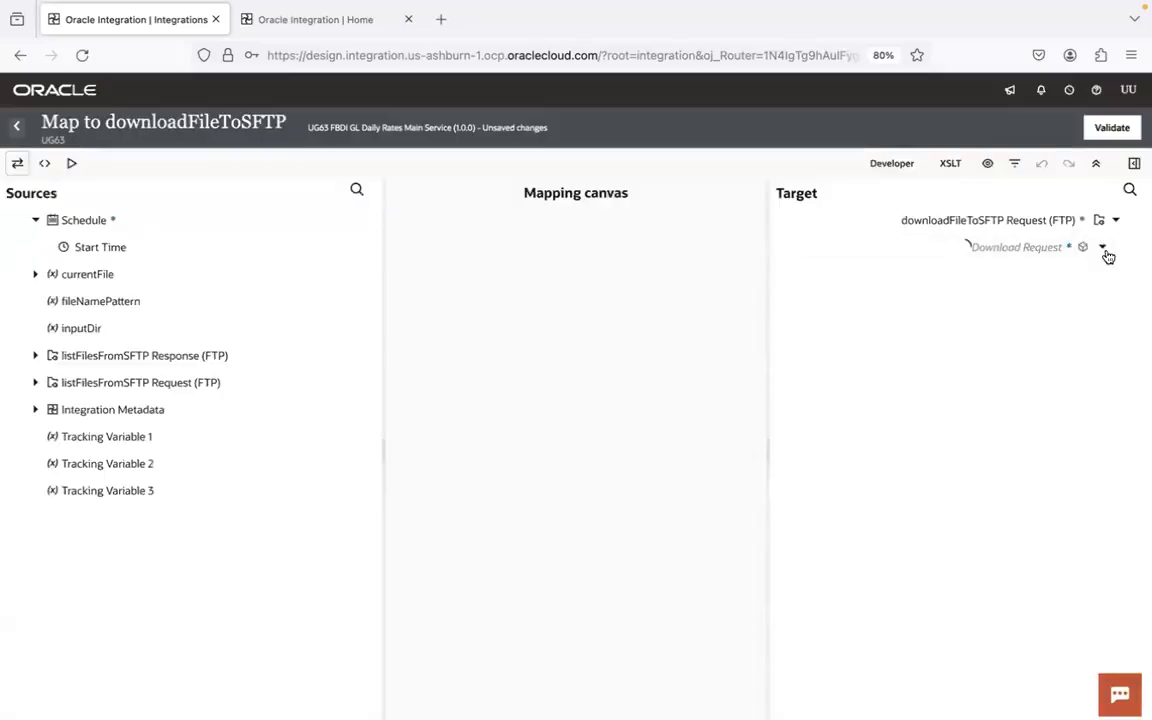
# - Map the currentFile Directory and Filename to the Directory and Filename of the Download Request
pyautogui.click(1102, 247)
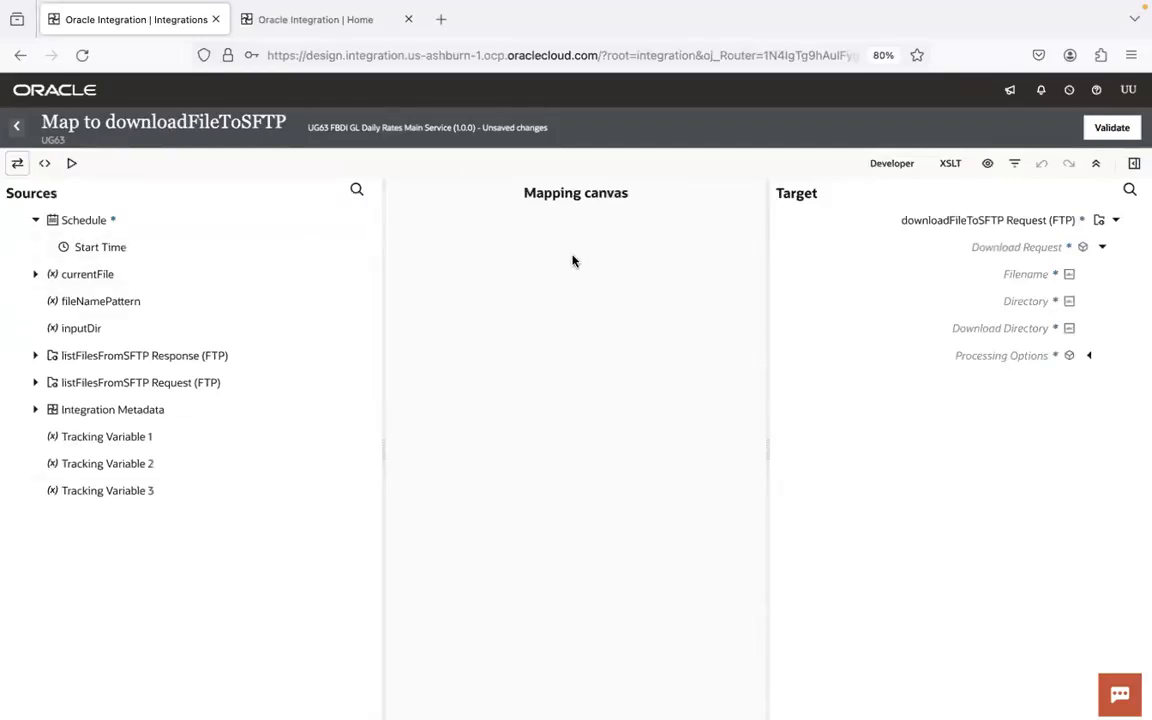
pyautogui.click(35, 274)
pyautogui.click(49, 302)
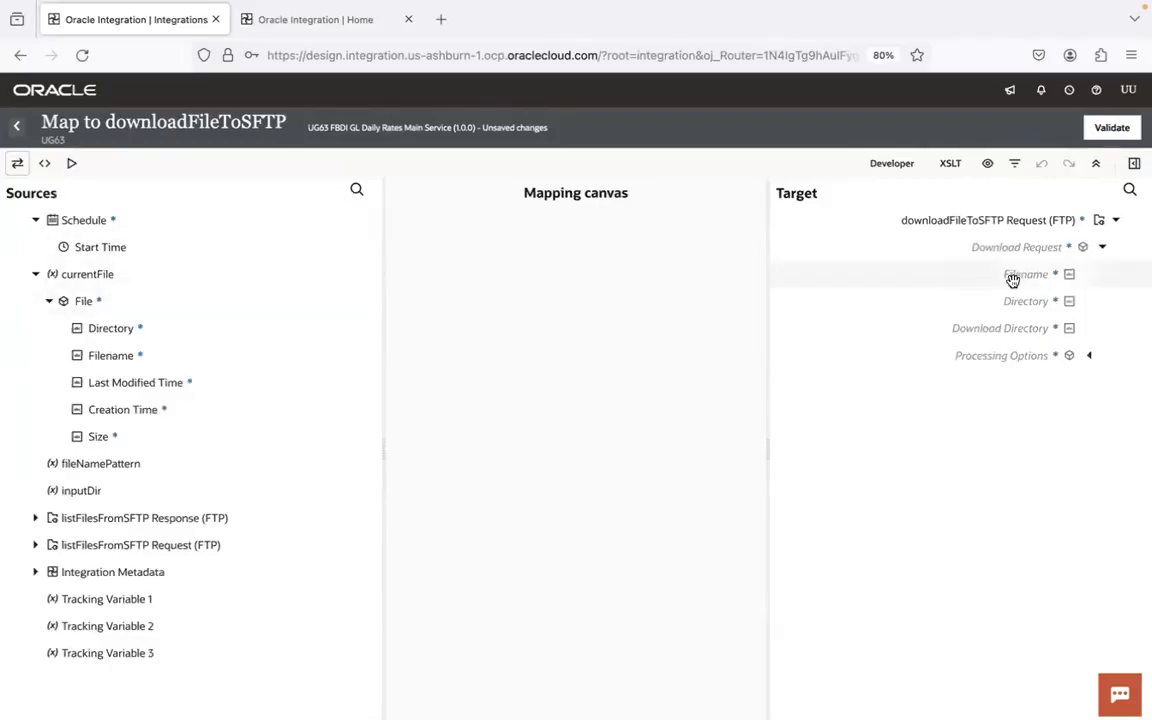
pyautogui.moveTo(118, 327); pyautogui.dragTo(996, 301)
pyautogui.moveTo(120, 356); pyautogui.dragTo(976, 274)
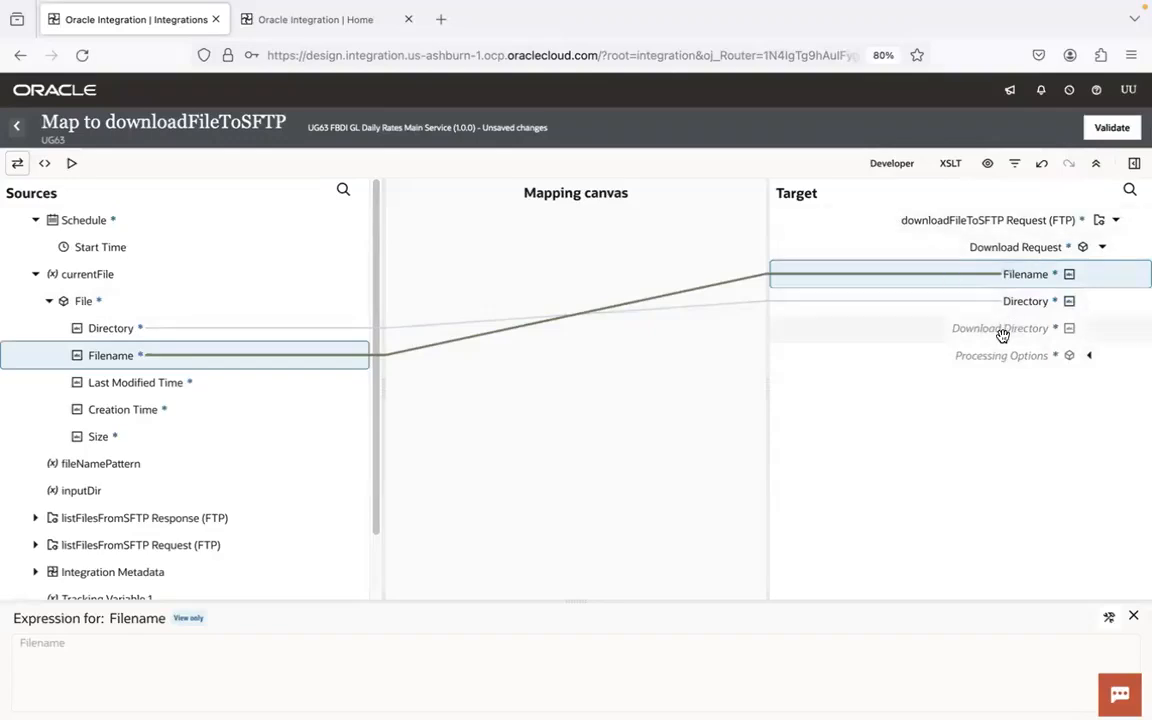
# - Validate the downloadFileToSFTP mapping, return to the integration canvas and save the integration
pyautogui.click(1108, 130)
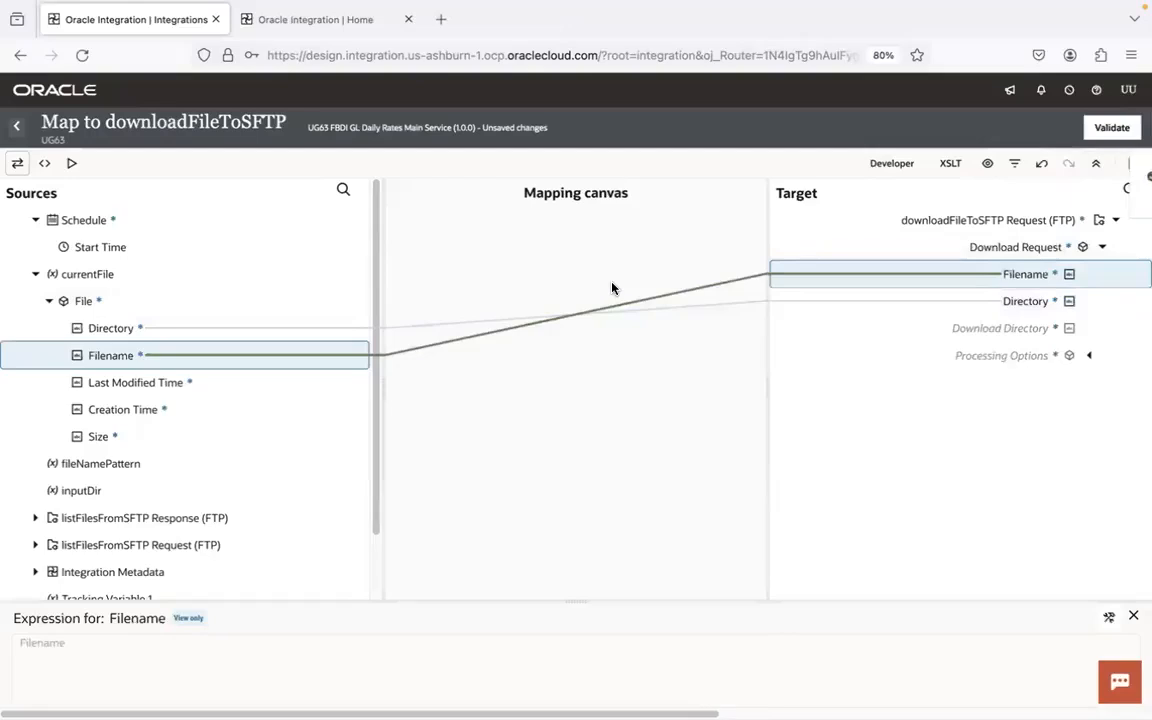
pyautogui.click(16, 125)
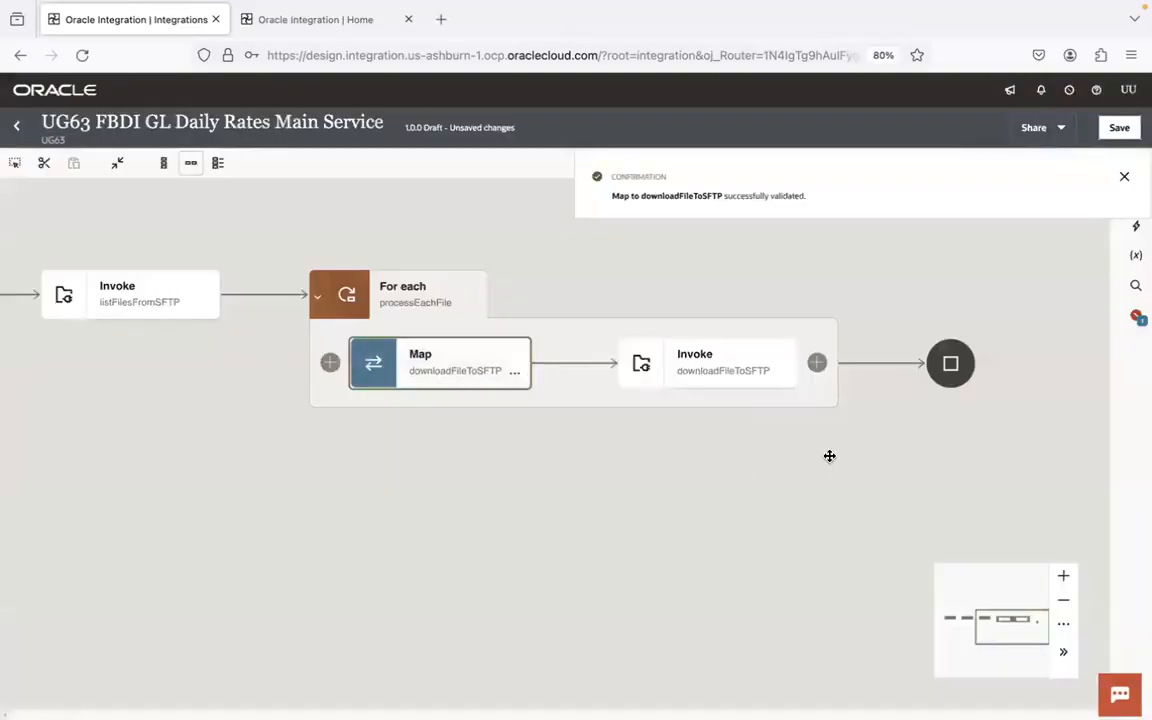
pyautogui.moveTo(828, 458); pyautogui.dragTo(538, 461)
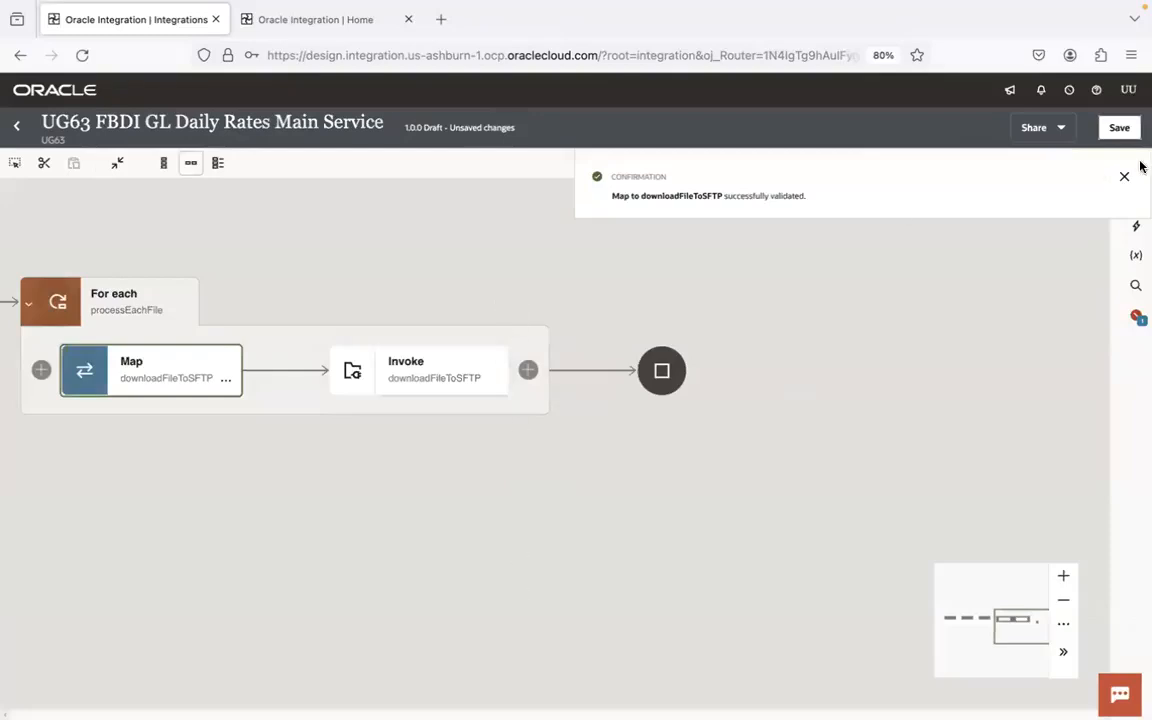
pyautogui.click(1119, 127)
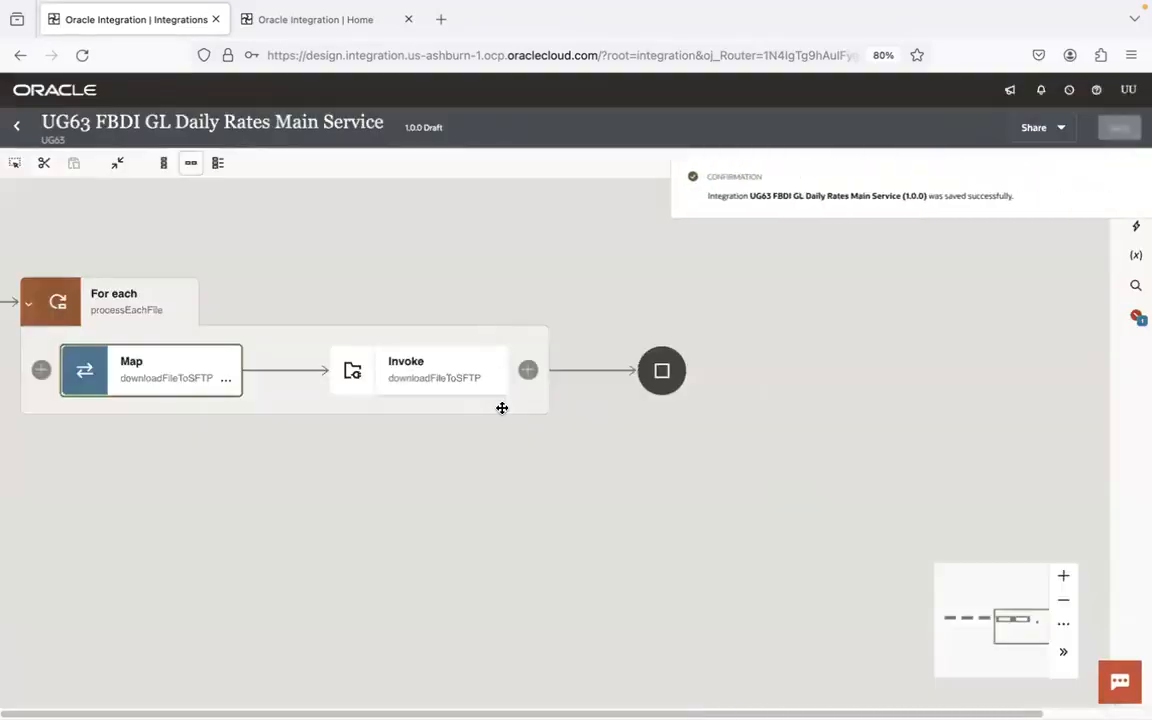
# - Switch to the Visual Studio Code notes and review the /exchrates and .csv file lines
pyautogui.press('super+Tab')
pyautogui.press('super+Tab')
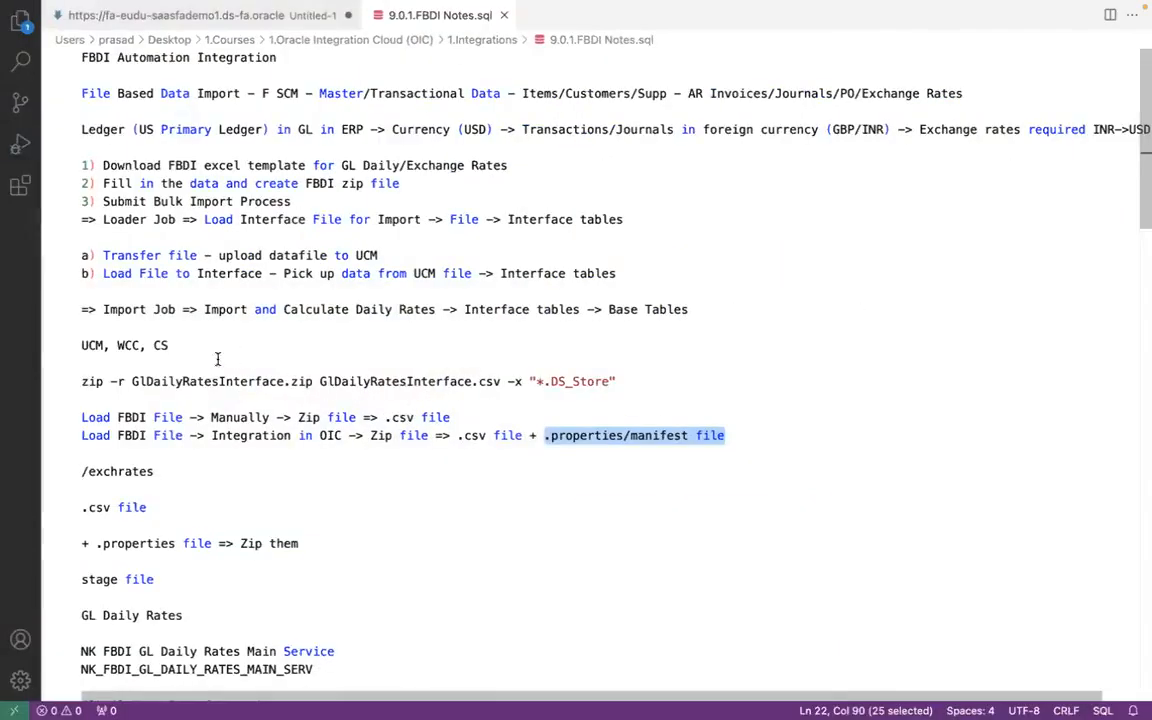
pyautogui.click(170, 470)
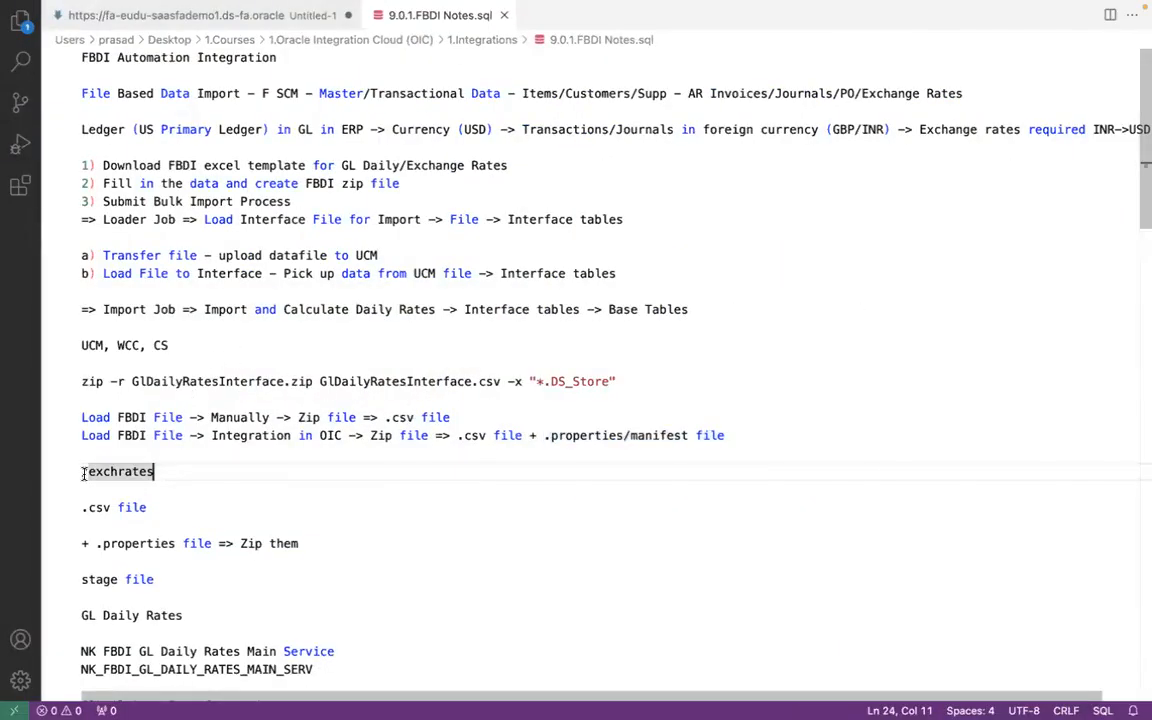
pyautogui.click(152, 507)
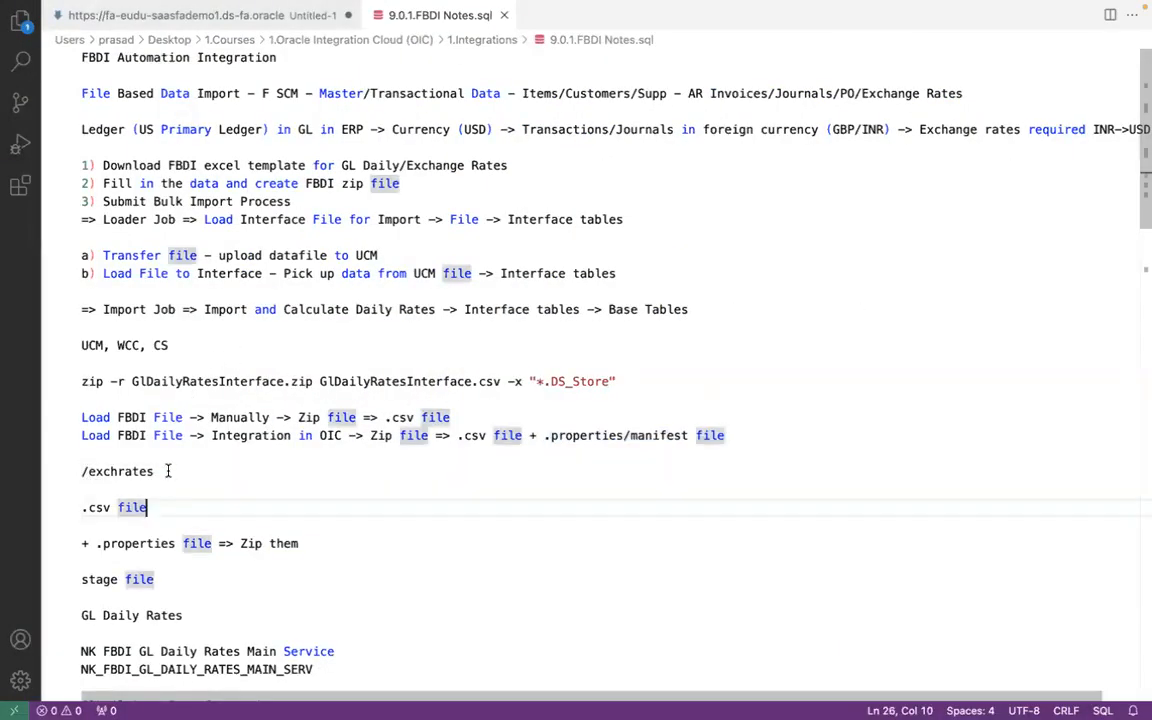
pyautogui.click(168, 471)
pyautogui.click(168, 507)
# - Compare the ZIP files in FileZilla's remote input folder with the .csv and .properties lines in the notes
pyautogui.press('super+Tab')
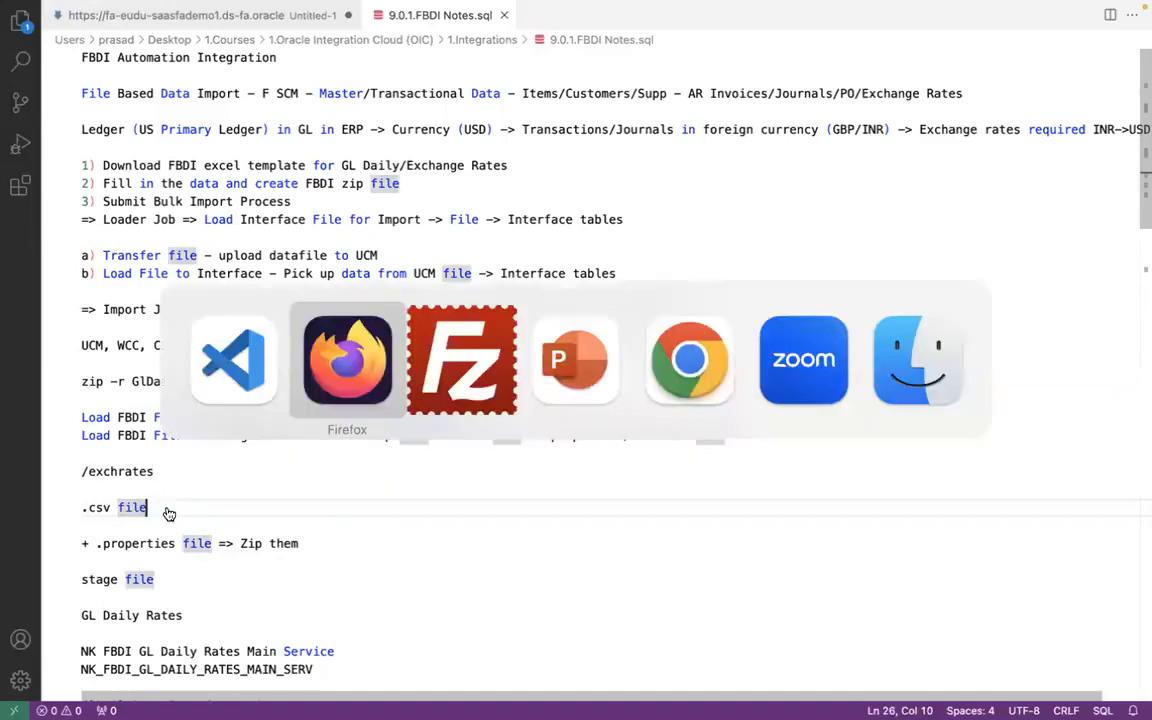
pyautogui.press('super+Tab')
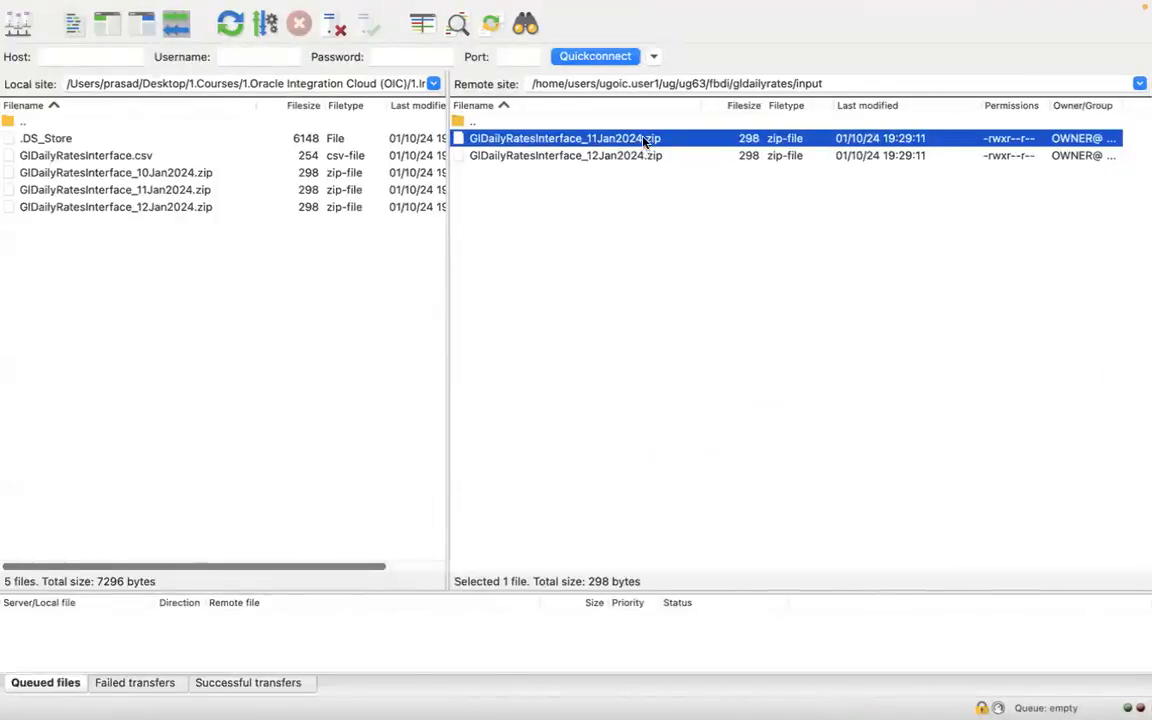
pyautogui.press('super+Tab')
pyautogui.click(111, 507)
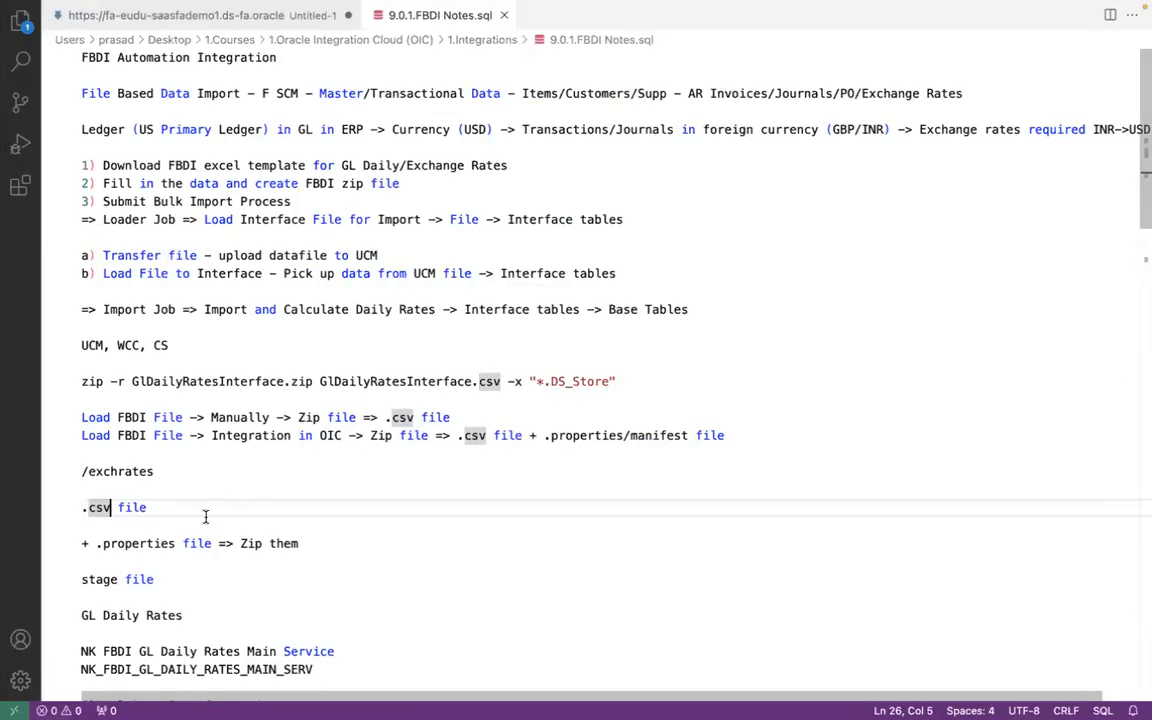
pyautogui.click(166, 543)
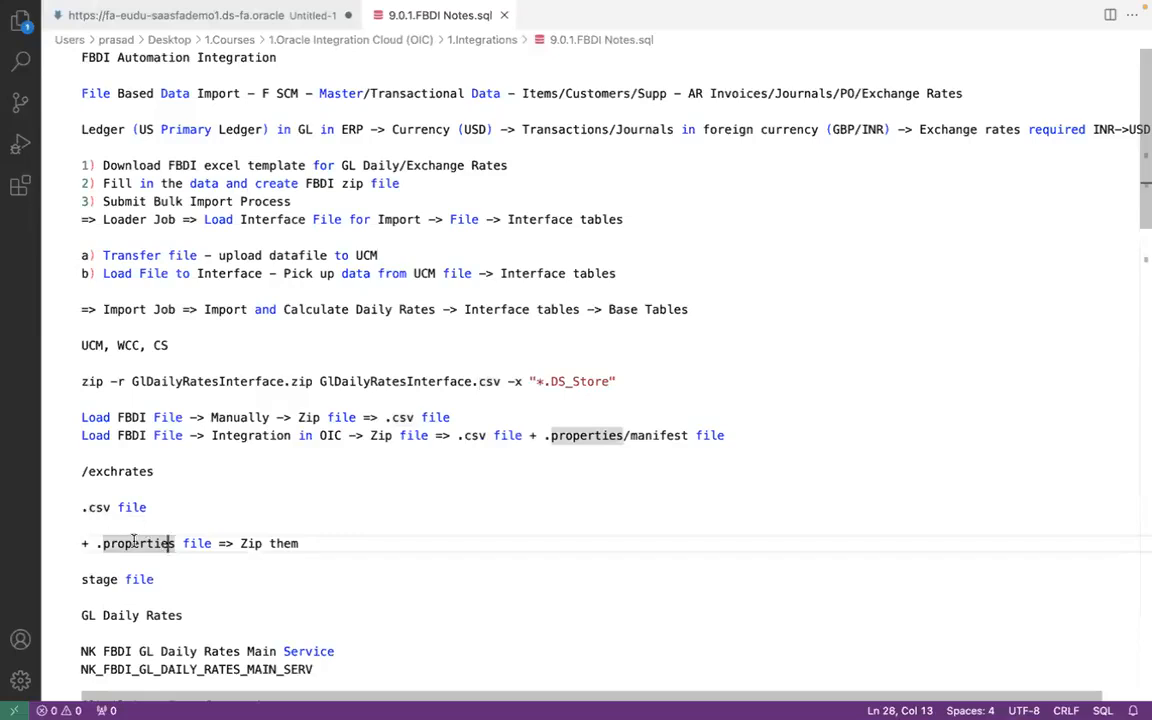
# - View the FBDI Automation slide in PowerPoint and return to the integration canvas in Firefox
pyautogui.press('super+Tab')
pyautogui.press('super+Tab')
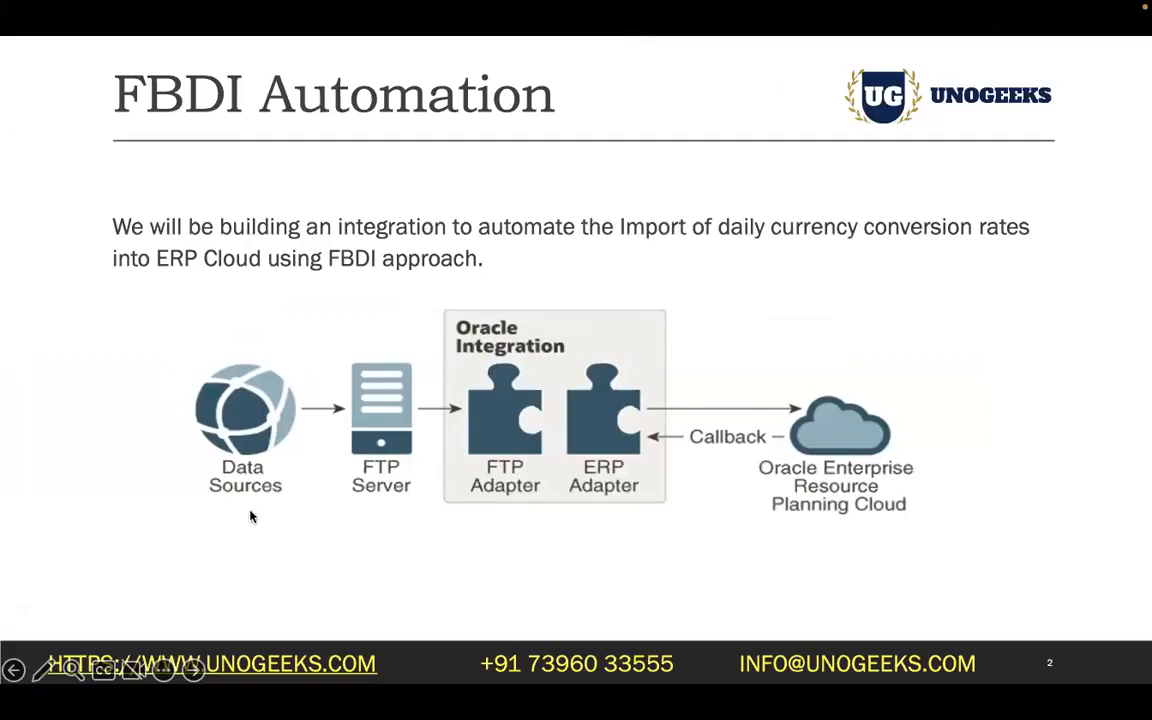
pyautogui.press('super+Tab')
pyautogui.press('super+Tab')
pyautogui.press('super+Tab')
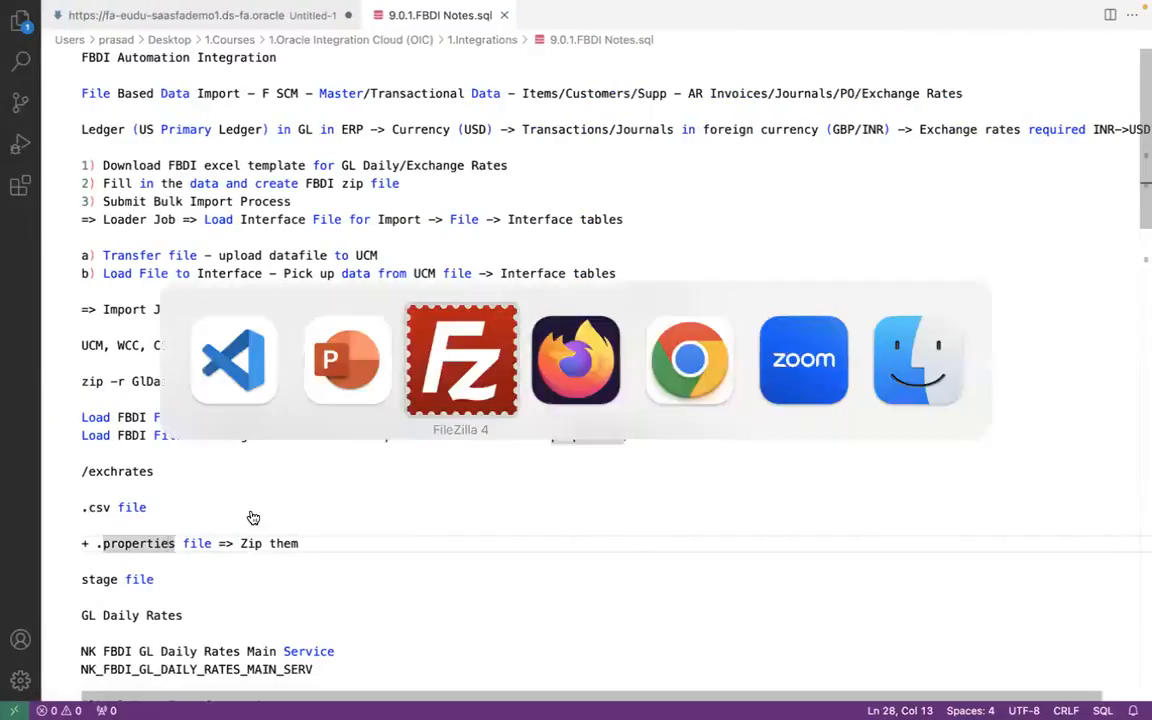
pyautogui.press('super+Tab')
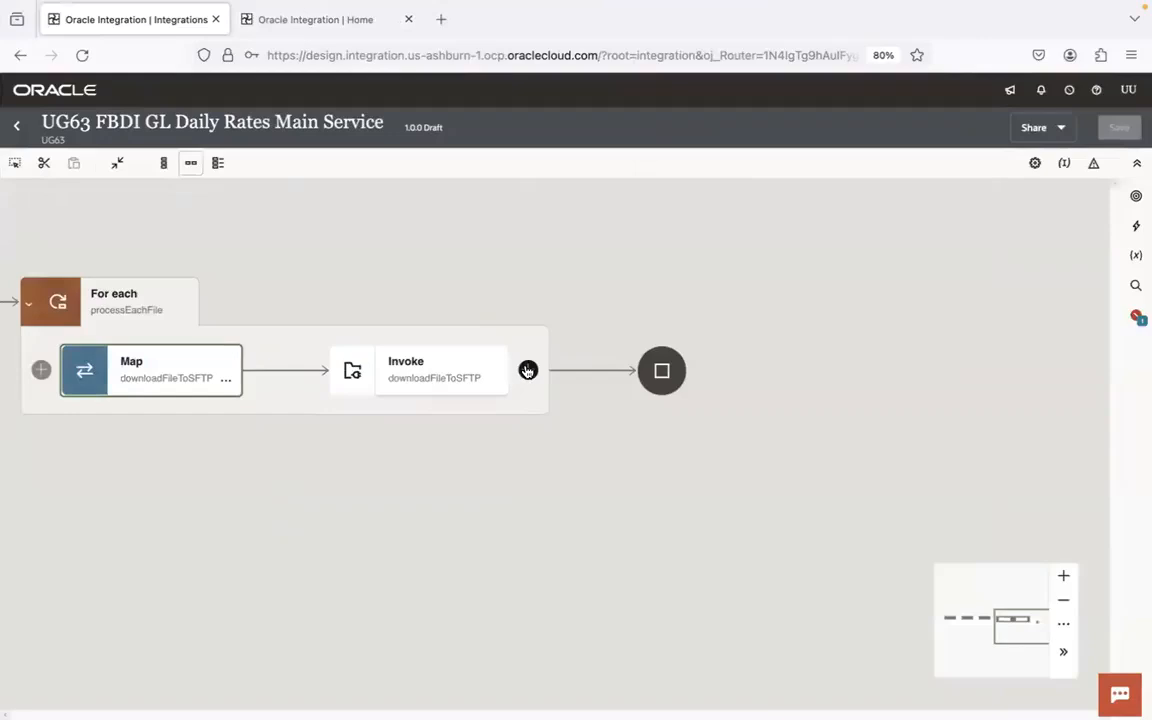
pyautogui.click(1136, 227)
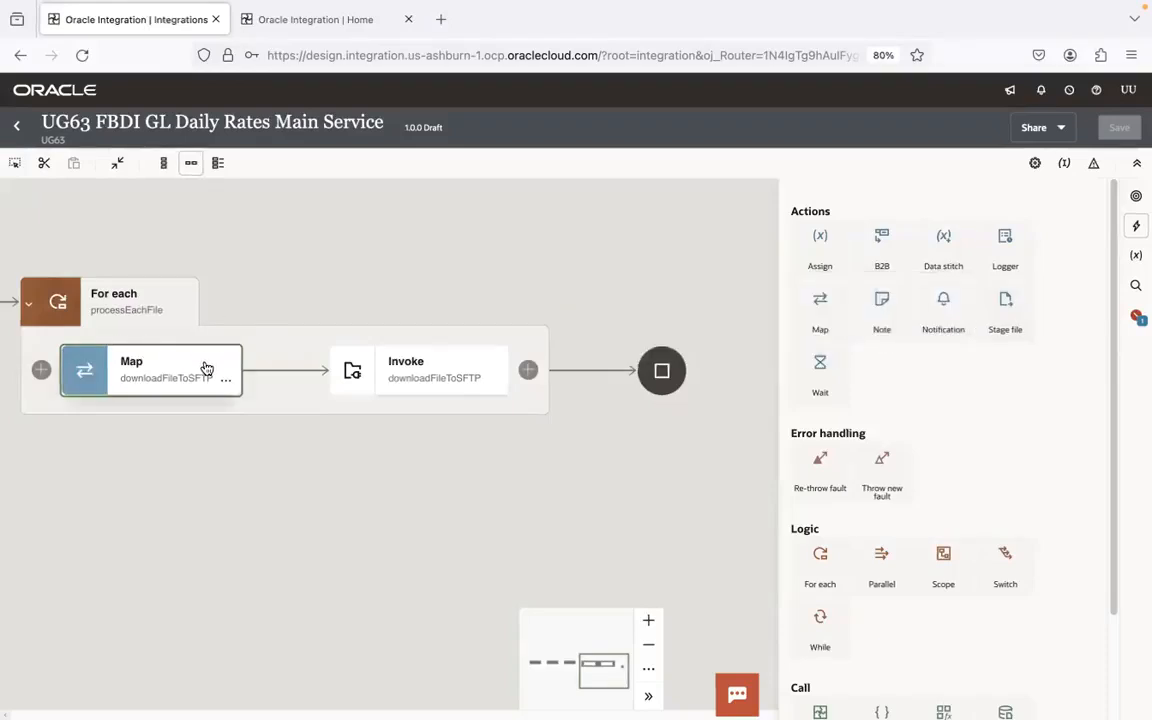
pyautogui.click(437, 382)
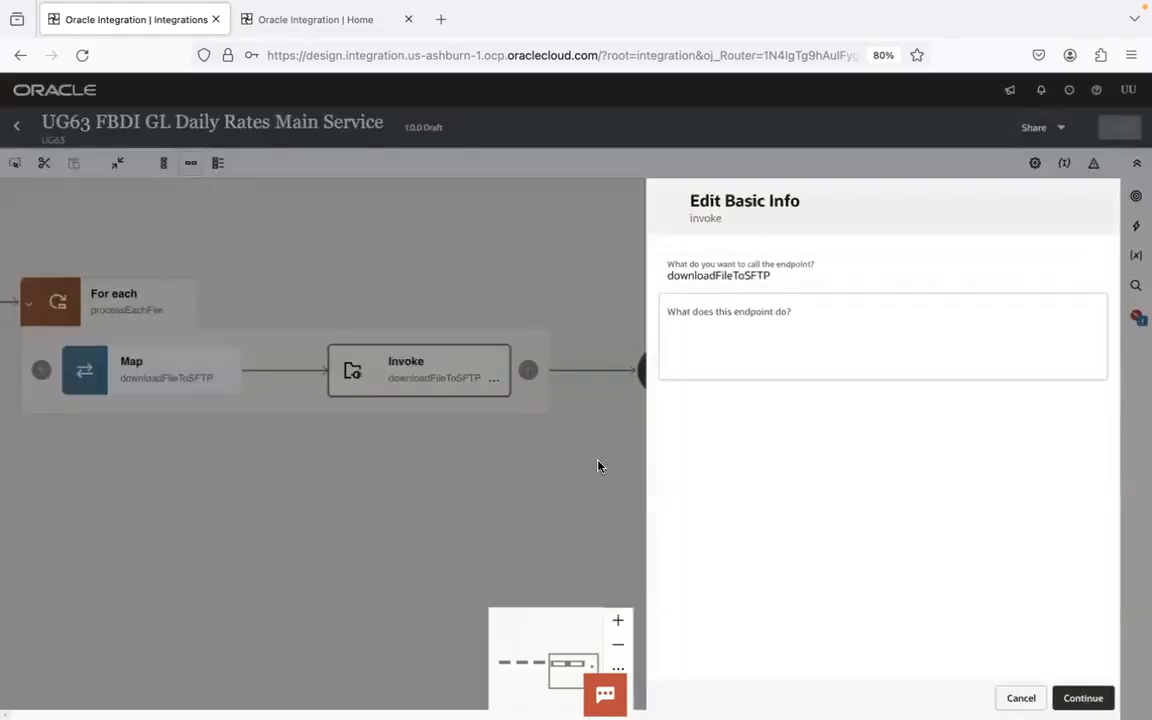
pyautogui.click(1022, 698)
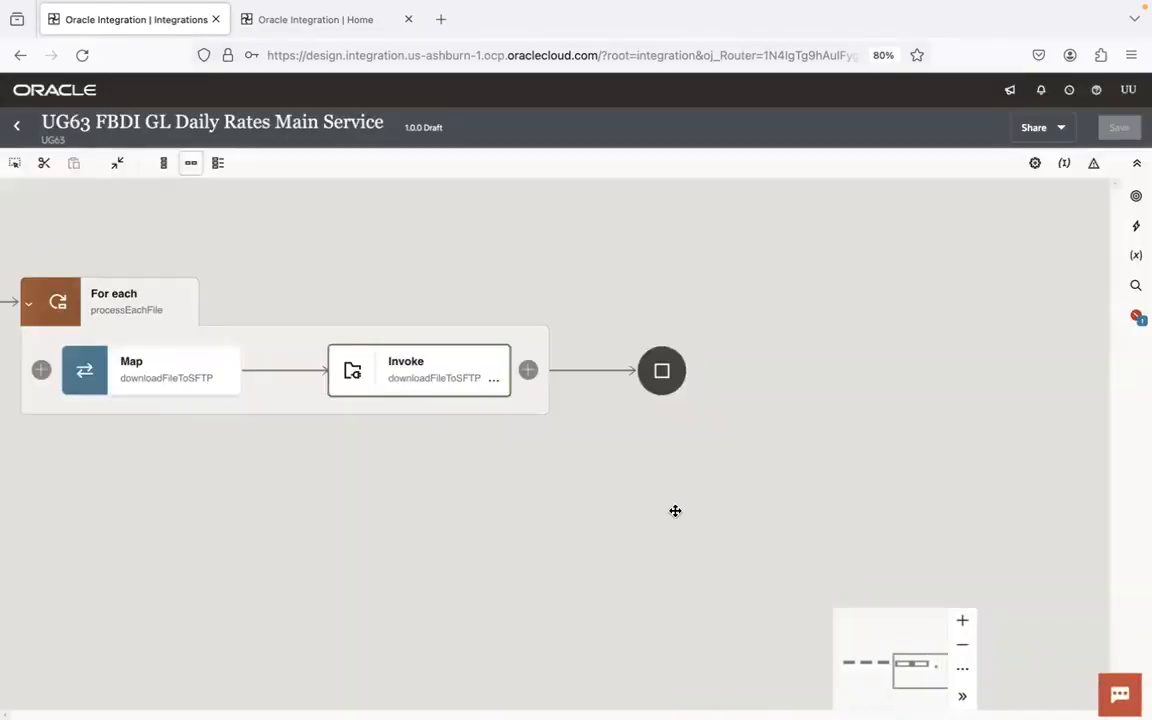
# - Add a Stage file action after the downloadFileToSFTP invoke inside the For each loop and name it writePropertyFile
pyautogui.moveTo(818, 455); pyautogui.dragTo(627, 455)
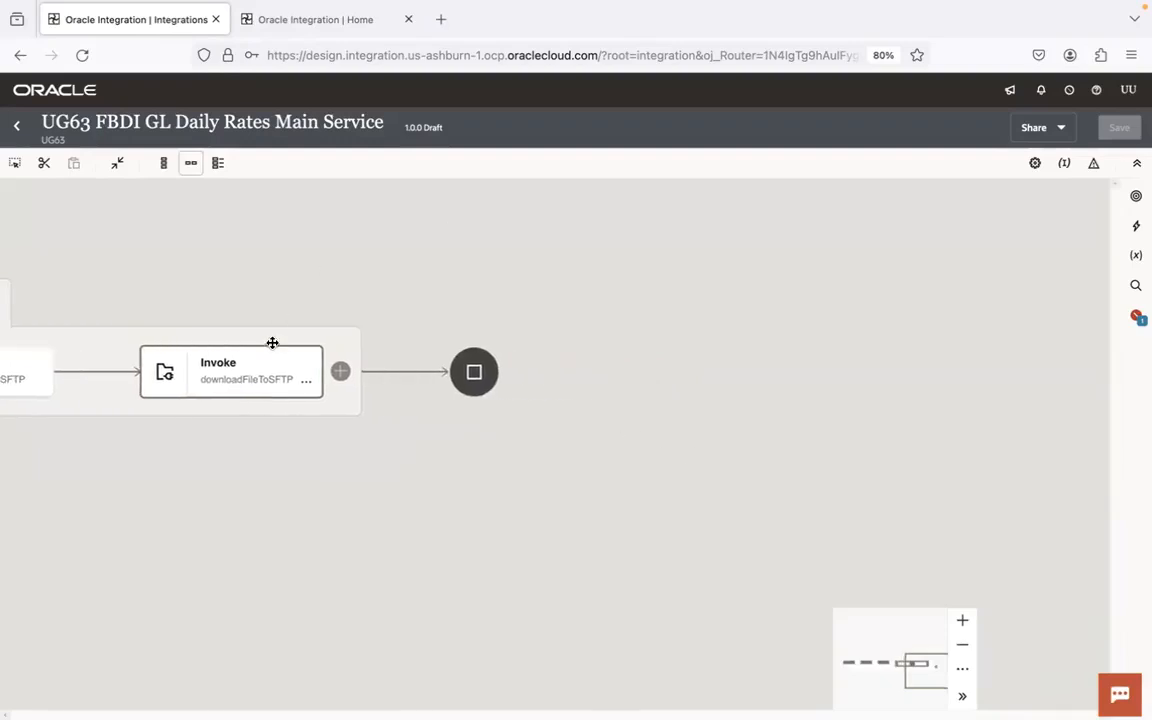
pyautogui.click(1136, 226)
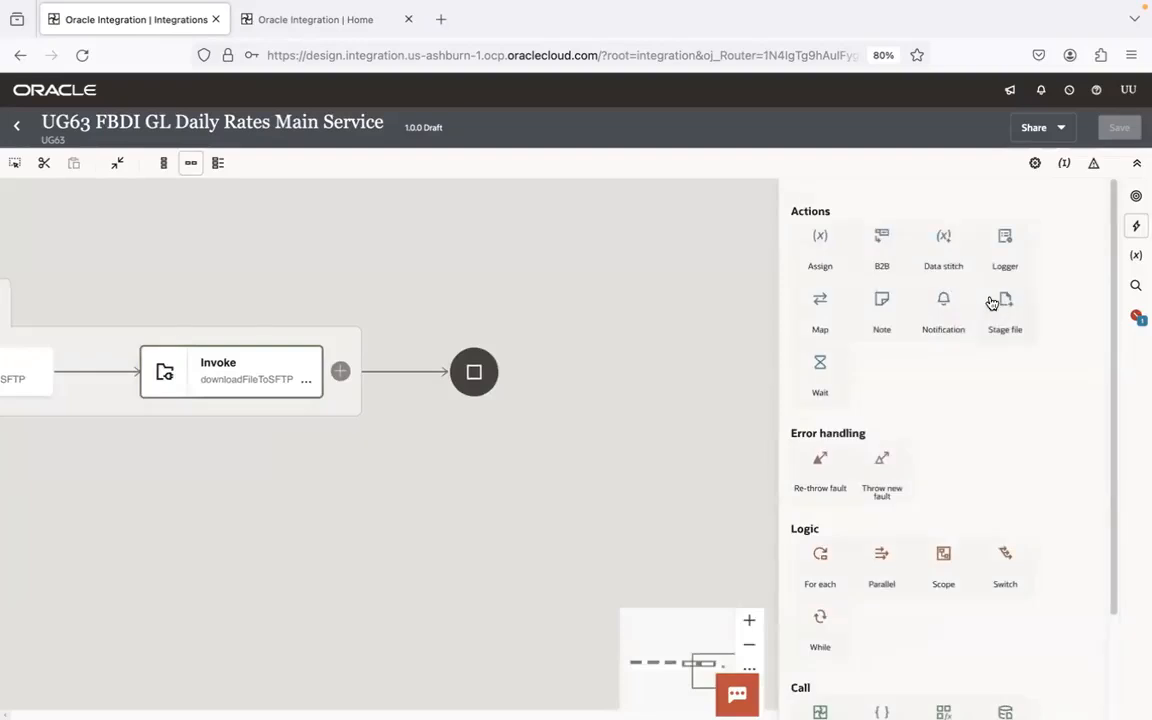
pyautogui.moveTo(1005, 309)
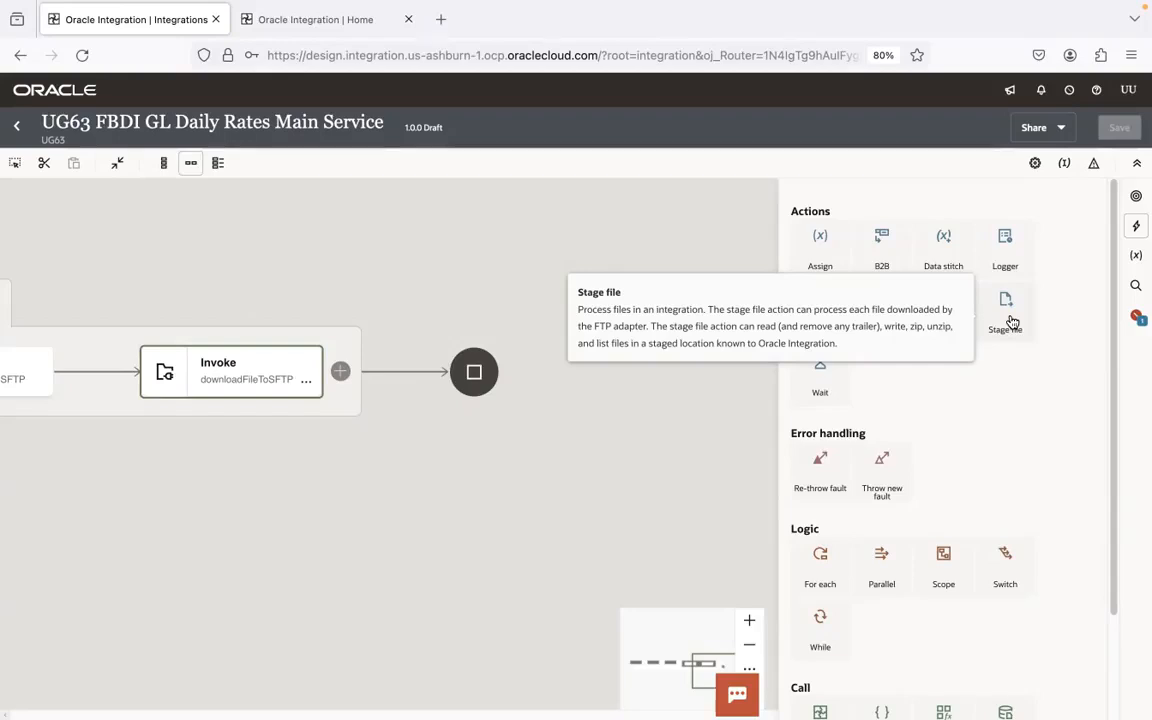
pyautogui.moveTo(1011, 322); pyautogui.dragTo(332, 373)
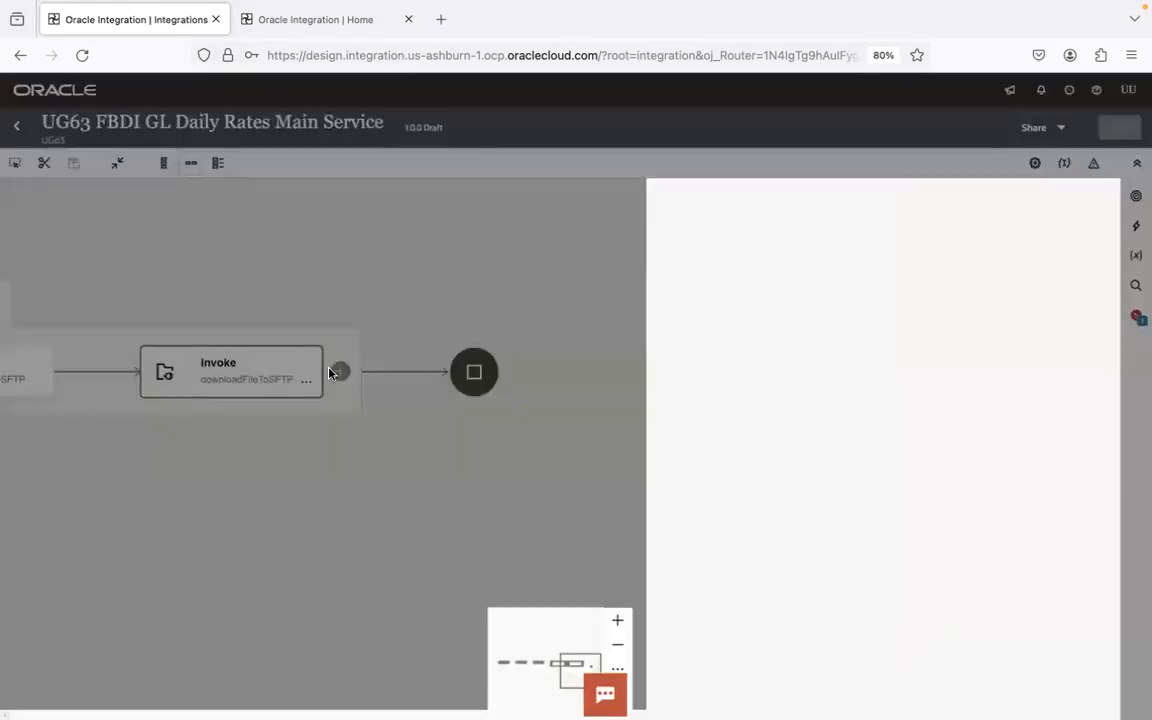
pyautogui.click(800, 275)
pyautogui.write('writeProp')
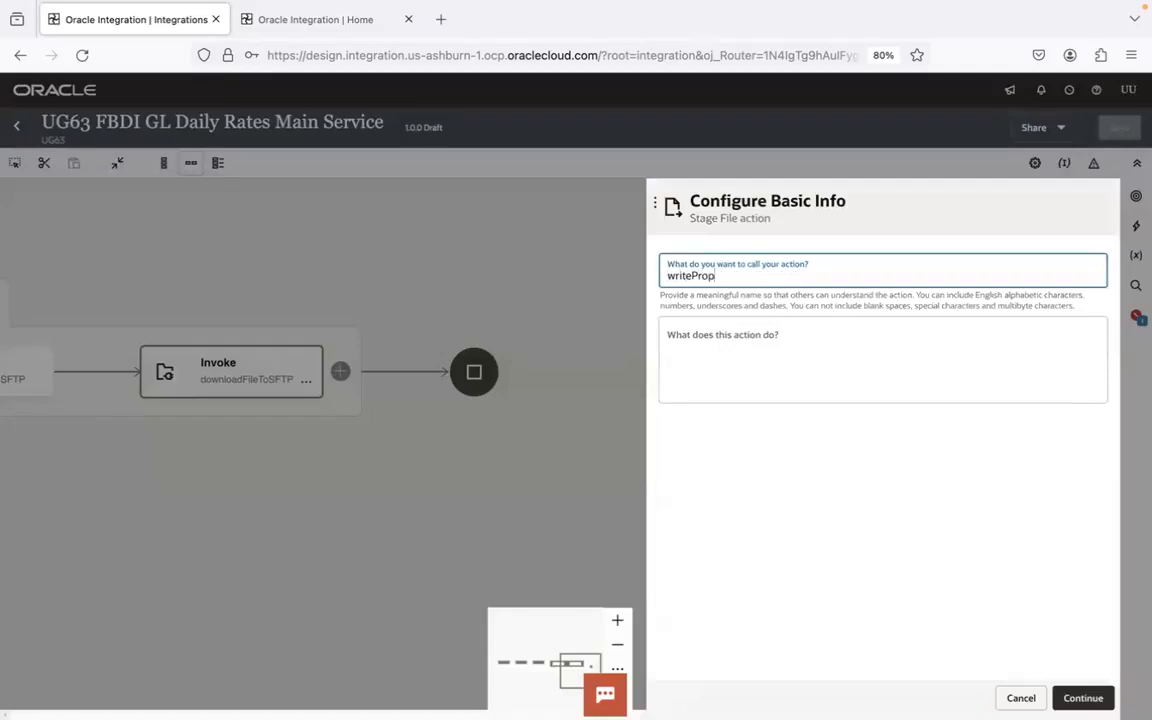
pyautogui.write('ertyFile')
pyautogui.press('Return')
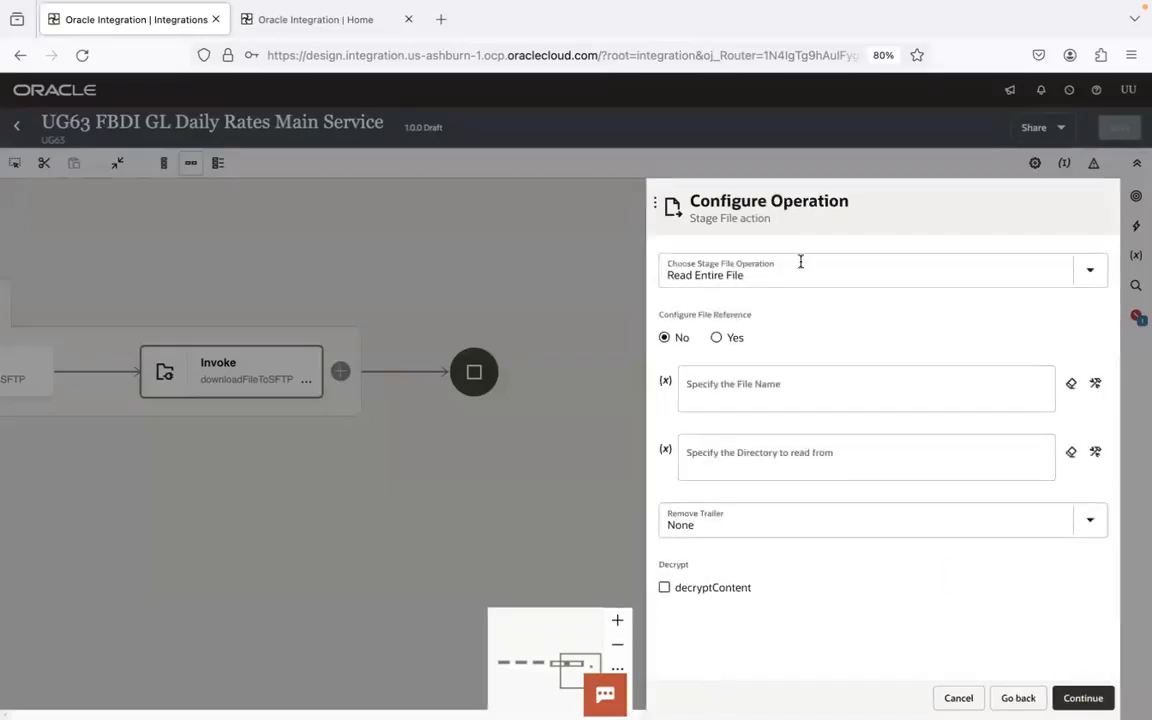
# - Choose the Write File operation and start a quoted text expression for the file name
pyautogui.click(1078, 272)
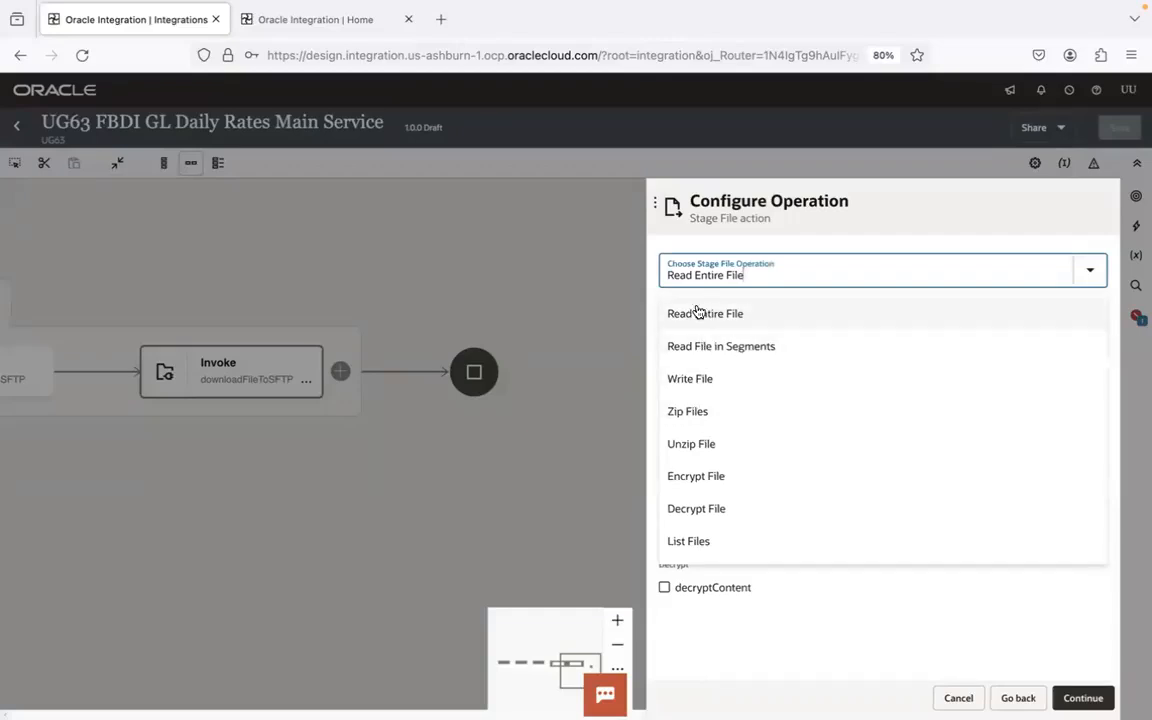
pyautogui.click(688, 380)
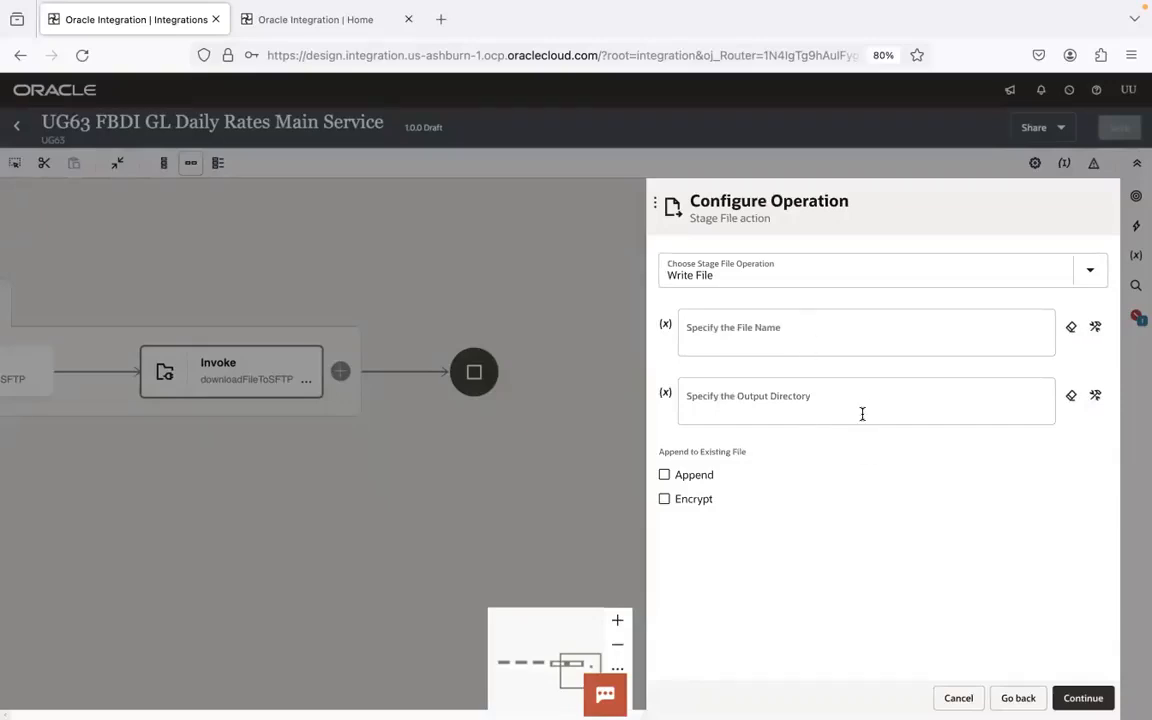
pyautogui.click(1095, 327)
pyautogui.click(893, 335)
pyautogui.write('1')
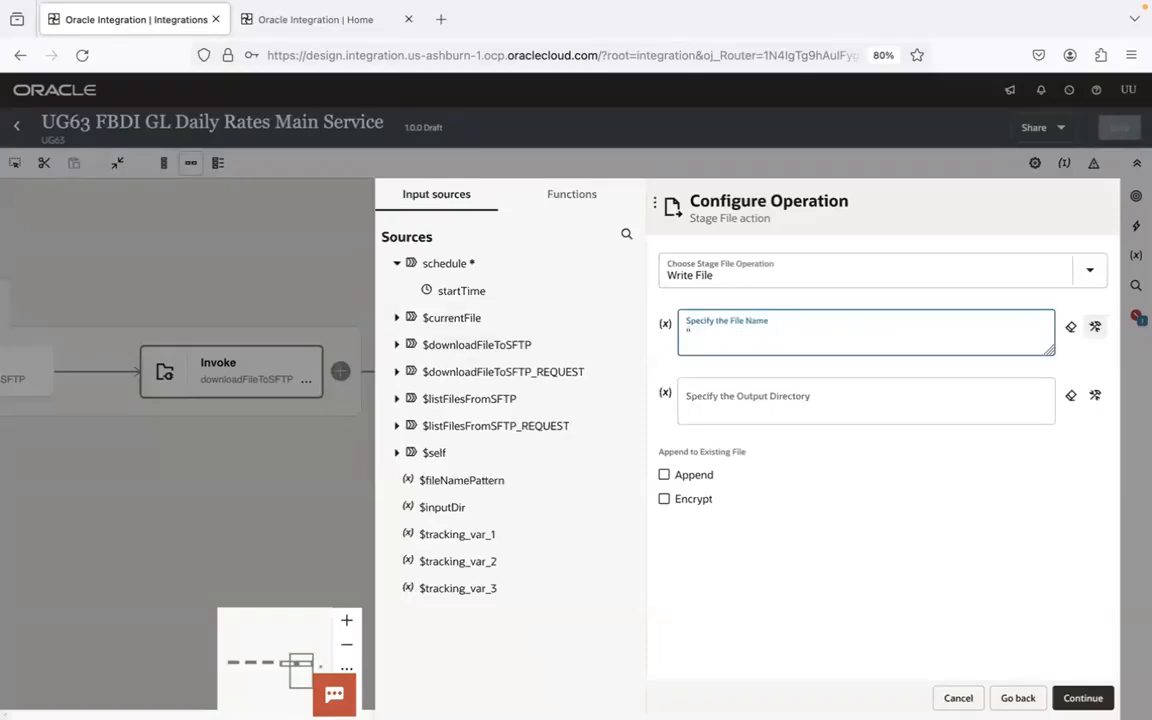
# - Switch to Finder and browse through 1.Integrations to the files at the end of the 9.FBDI GL Daily Rates folder
pyautogui.click(47, 692)
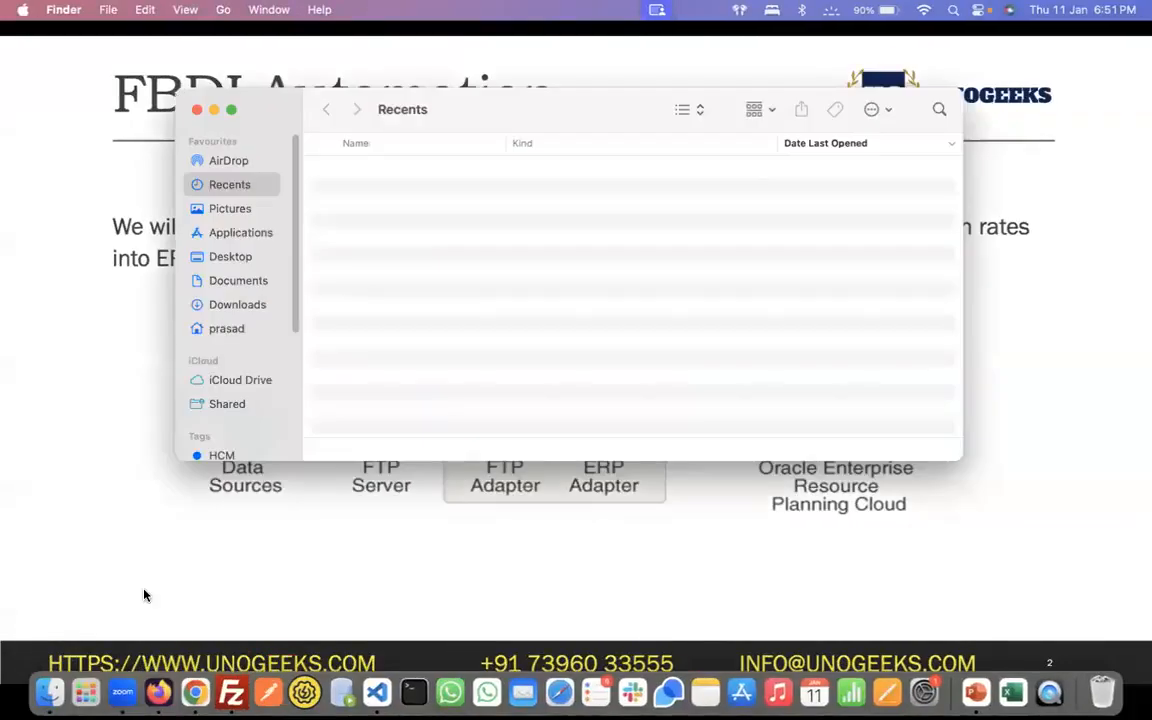
pyautogui.click(233, 111)
pyautogui.click(50, 440)
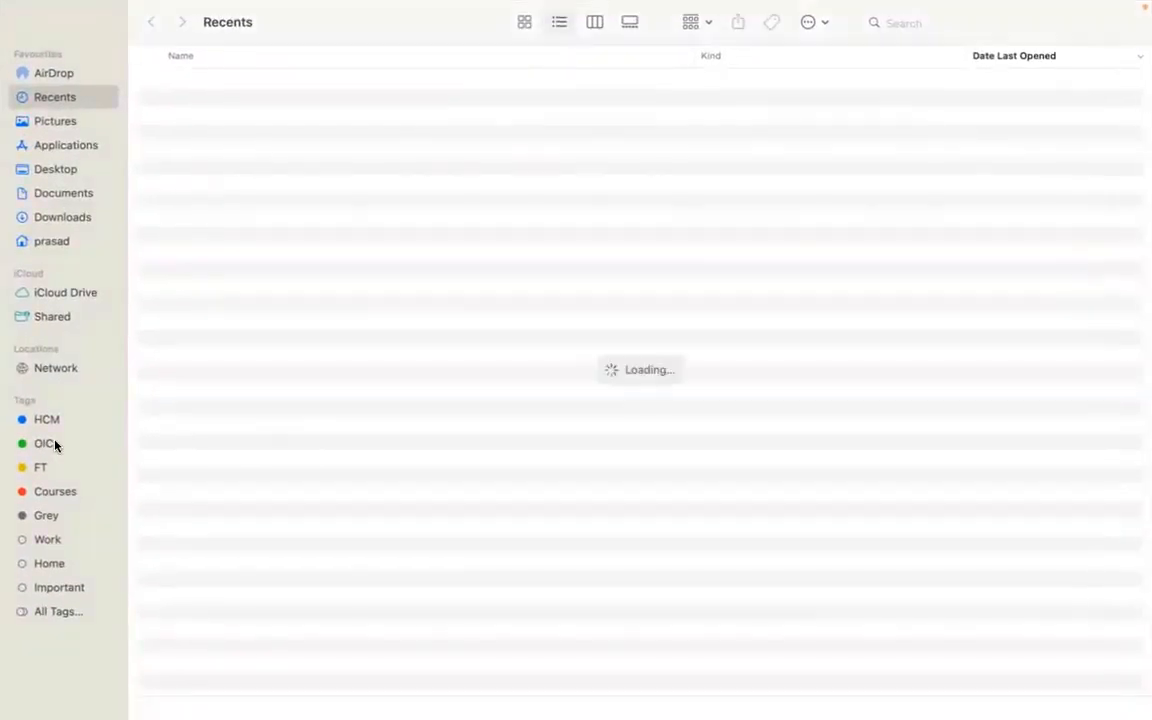
pyautogui.click(303, 85)
pyautogui.doubleClick(303, 85)
pyautogui.click(301, 86)
pyautogui.doubleClick(301, 86)
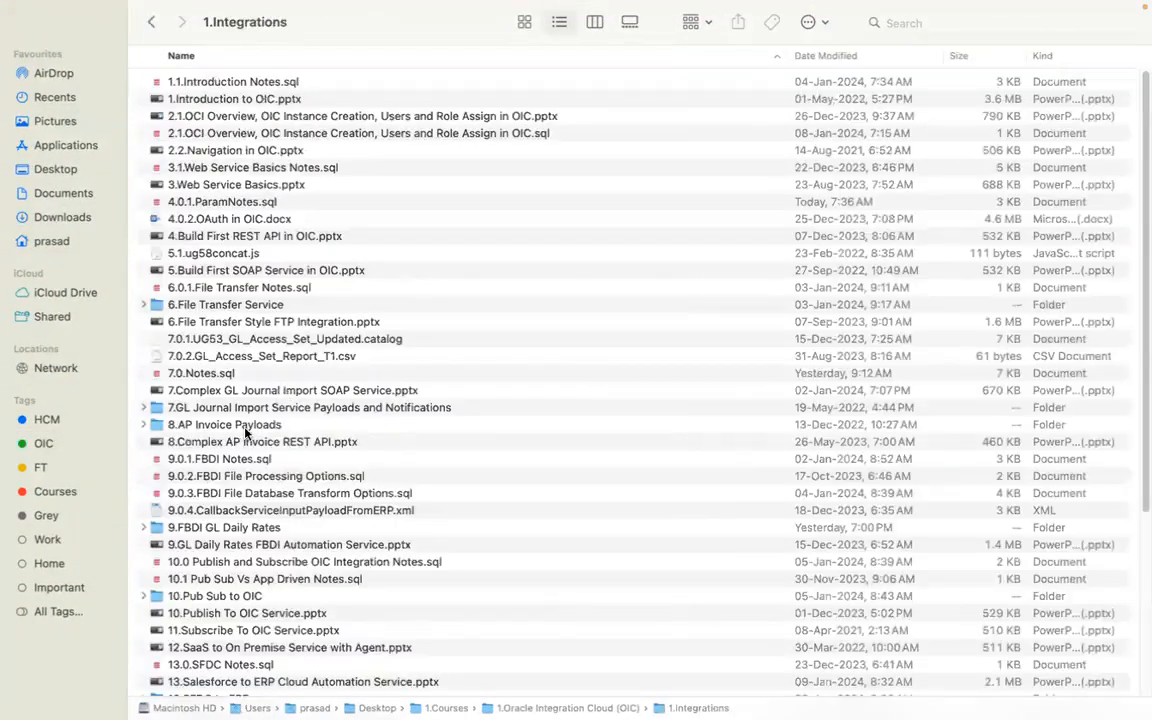
pyautogui.doubleClick(238, 529)
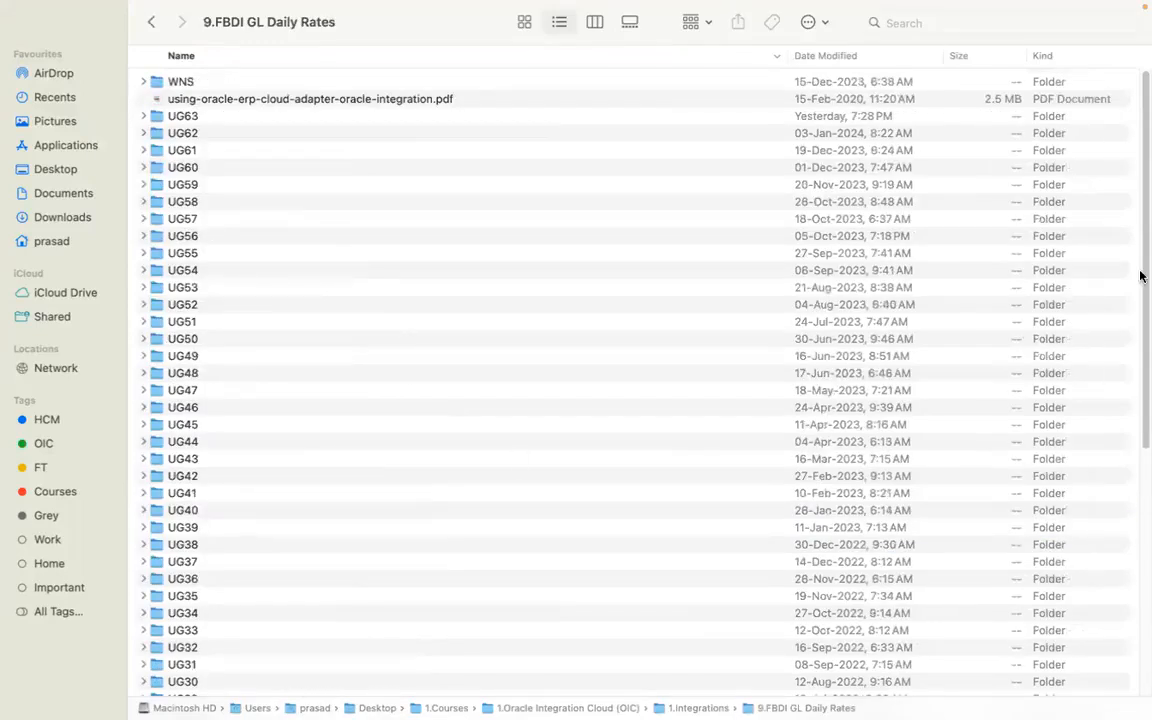
pyautogui.moveTo(1144, 205); pyautogui.dragTo(1108, 627)
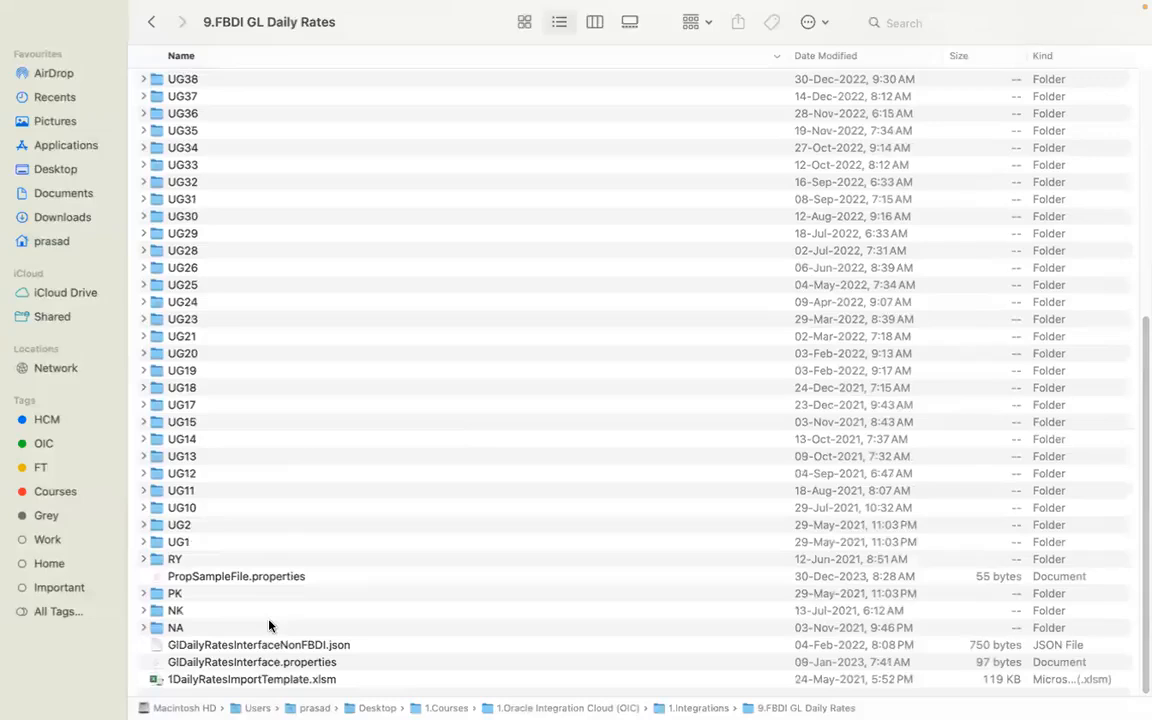
# - Copy the name of GlDailyRatesInterface.properties and enter 'GlDailyRatesInterface.properties' as the stage file name back in Oracle Integration
pyautogui.click(277, 661)
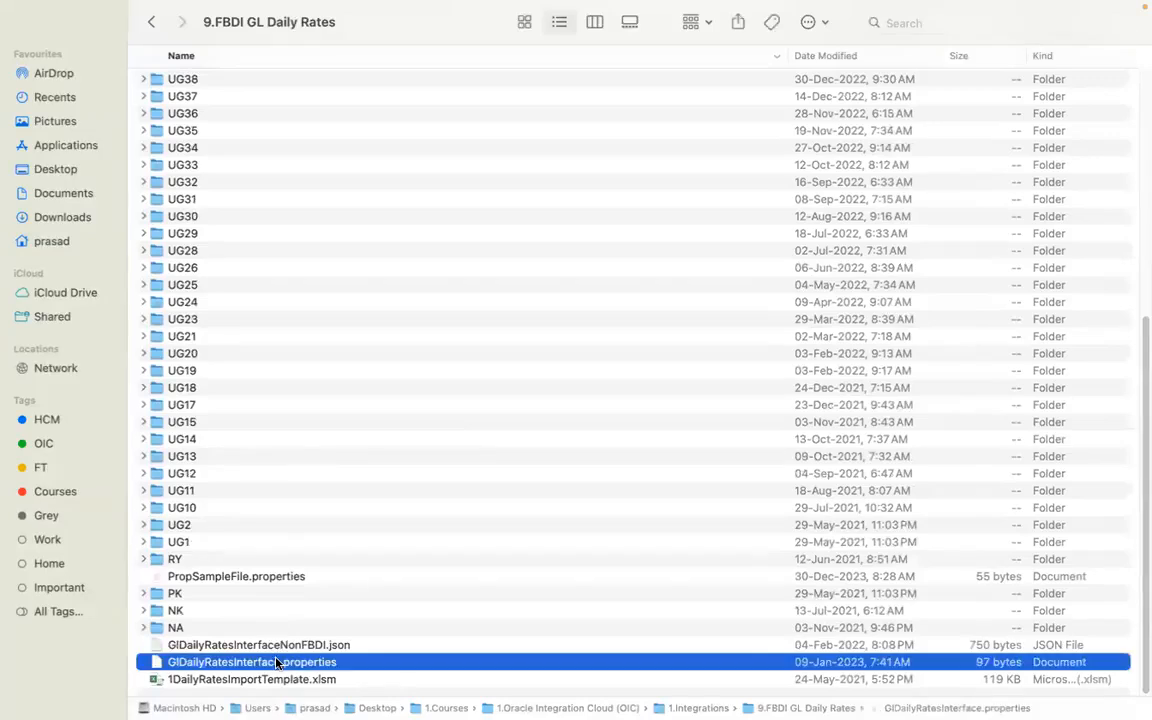
pyautogui.click(277, 661)
pyautogui.click(358, 612)
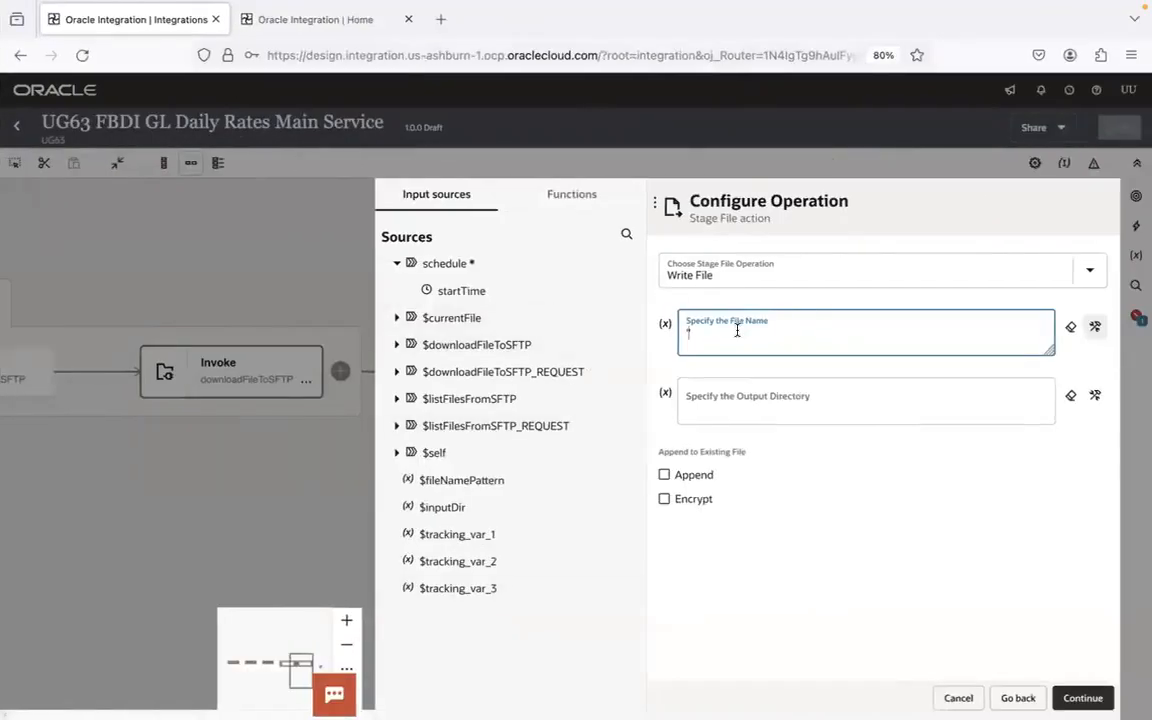
pyautogui.write("'GlDailyRatesInterface.properties'")
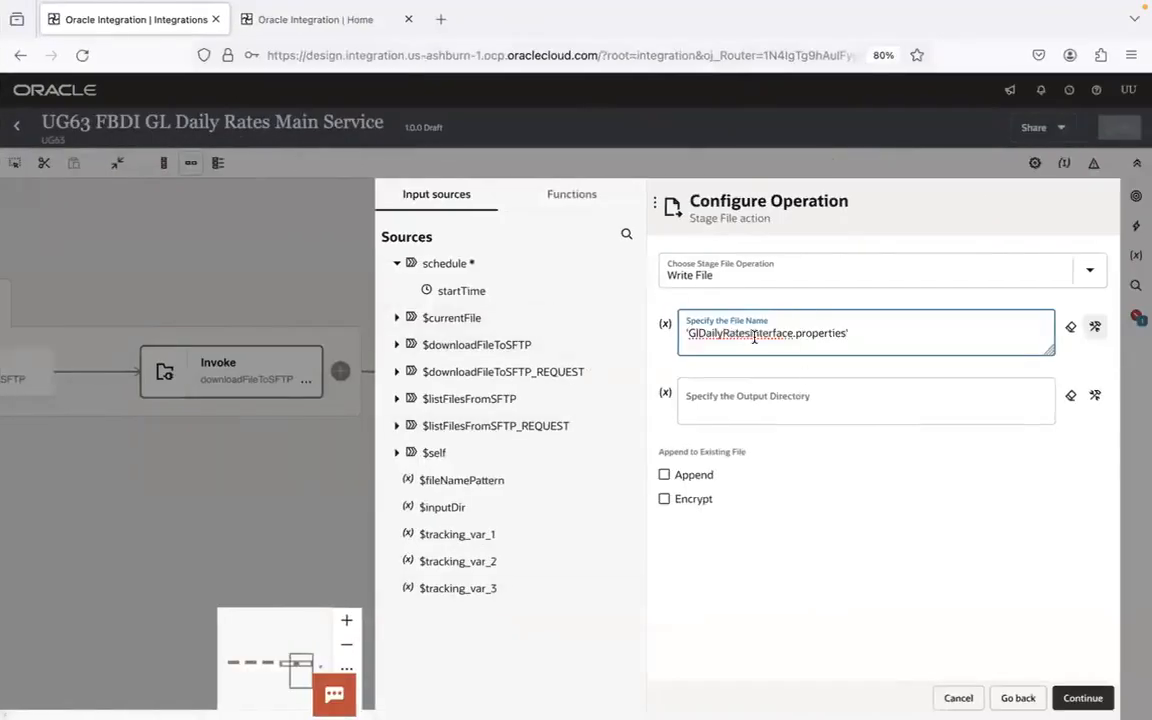
# - Set the output directory to '/exchrates', copying the path from the Visual Studio Code notes, and continue to the schema options
pyautogui.click(792, 396)
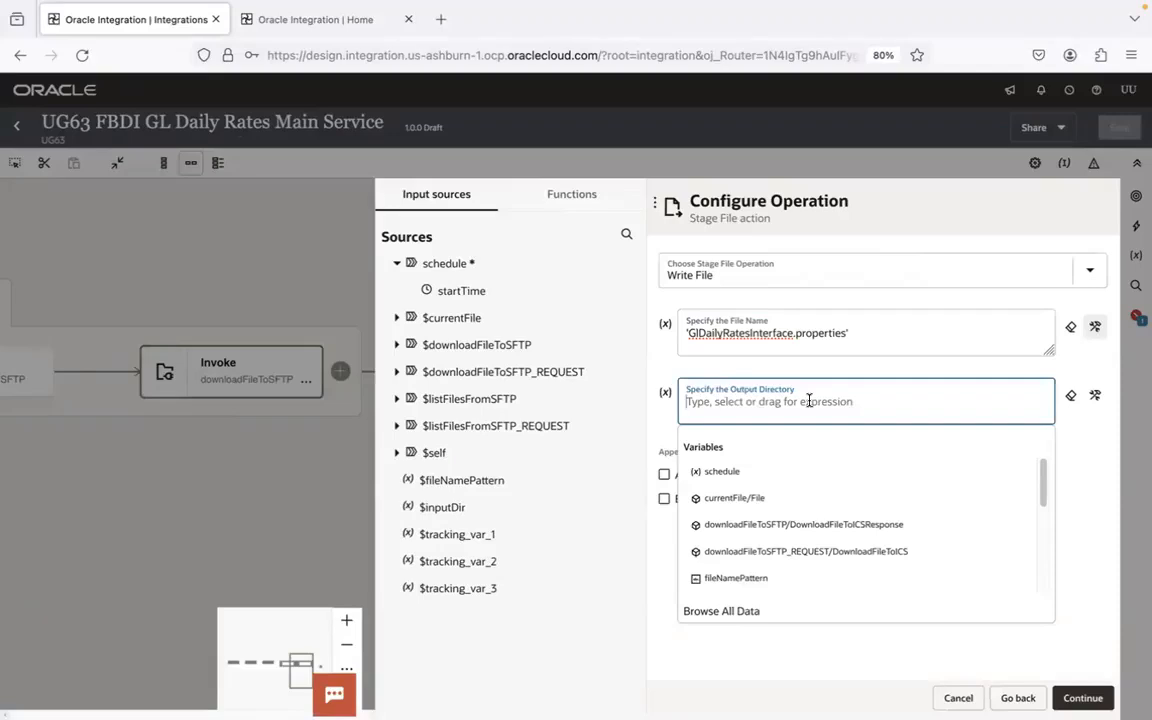
pyautogui.write("'")
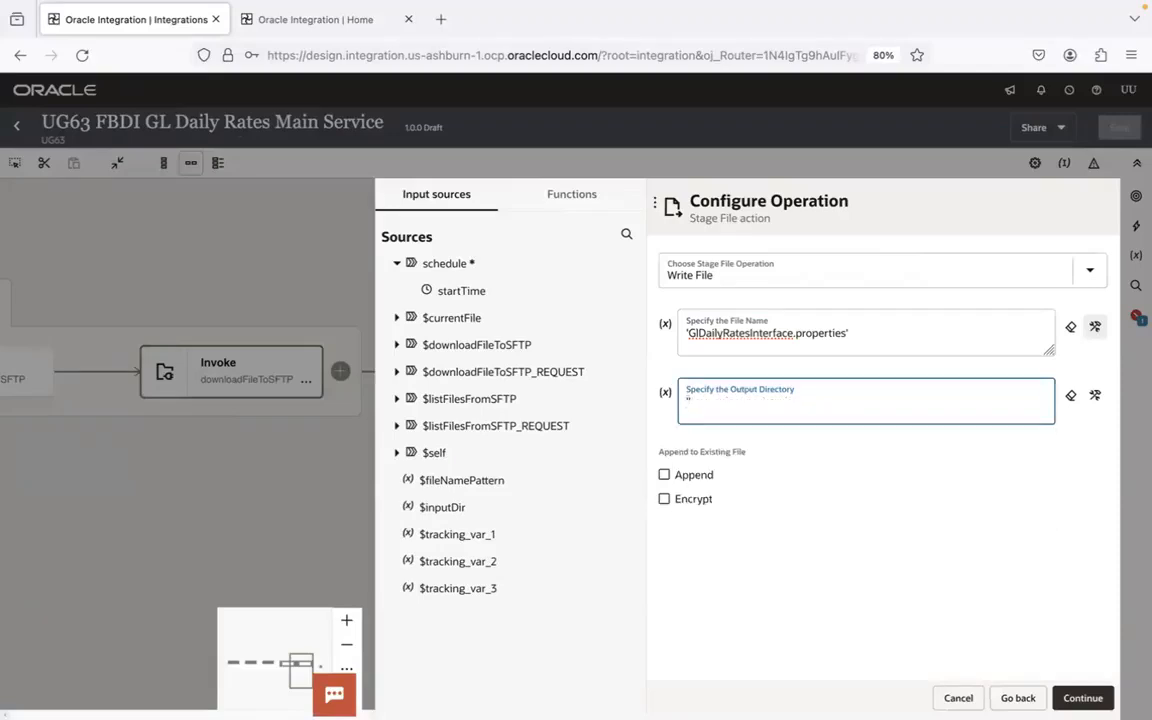
pyautogui.press('super+Tab')
pyautogui.press('super+Tab')
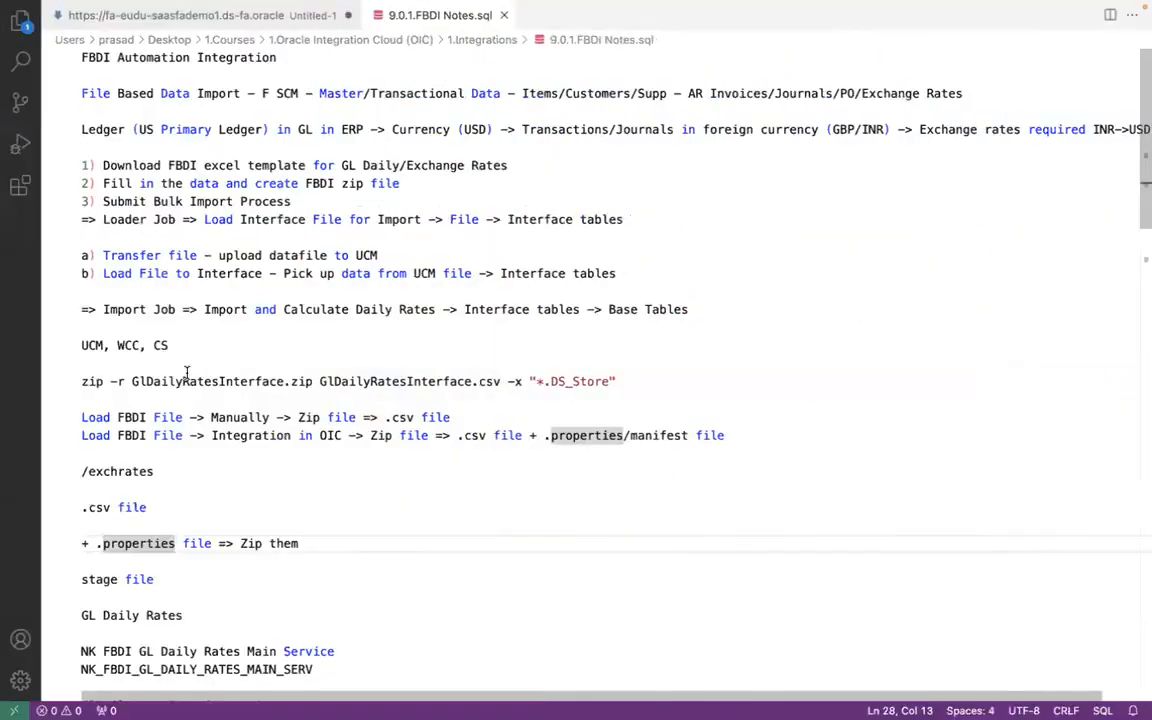
pyautogui.moveTo(154, 471); pyautogui.dragTo(82, 471)
pyautogui.press('super+c')
pyautogui.press('super+Tab')
pyautogui.press('super+v')
pyautogui.write("'")
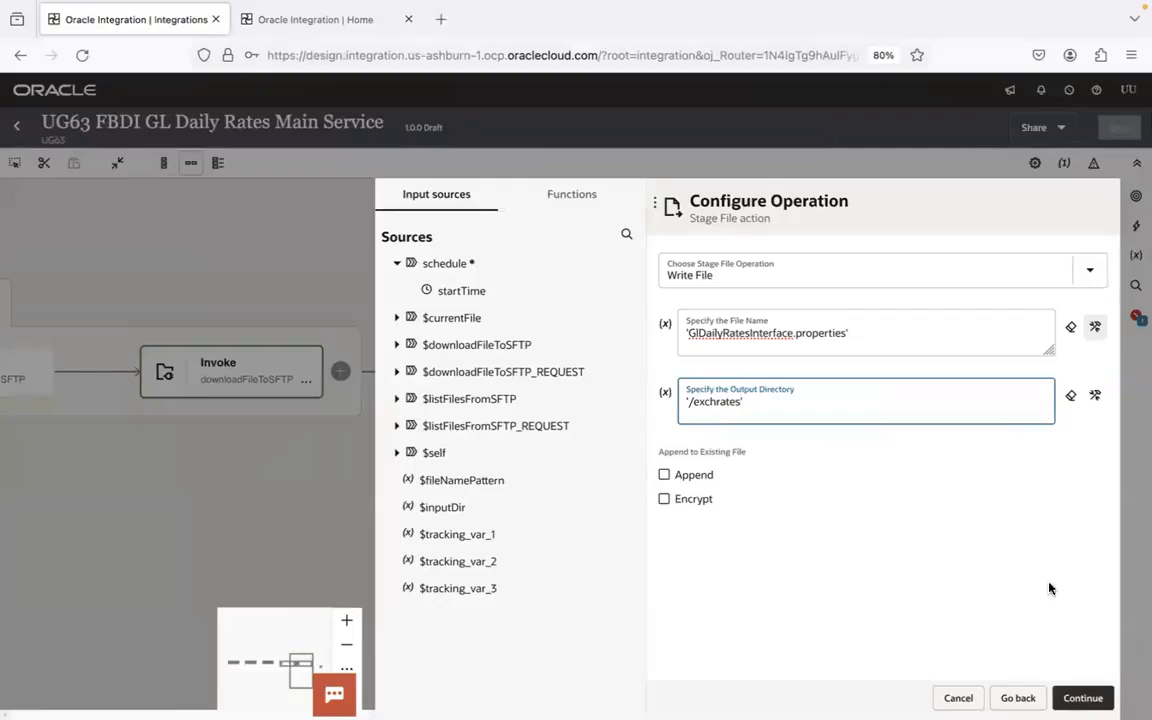
pyautogui.click(1086, 698)
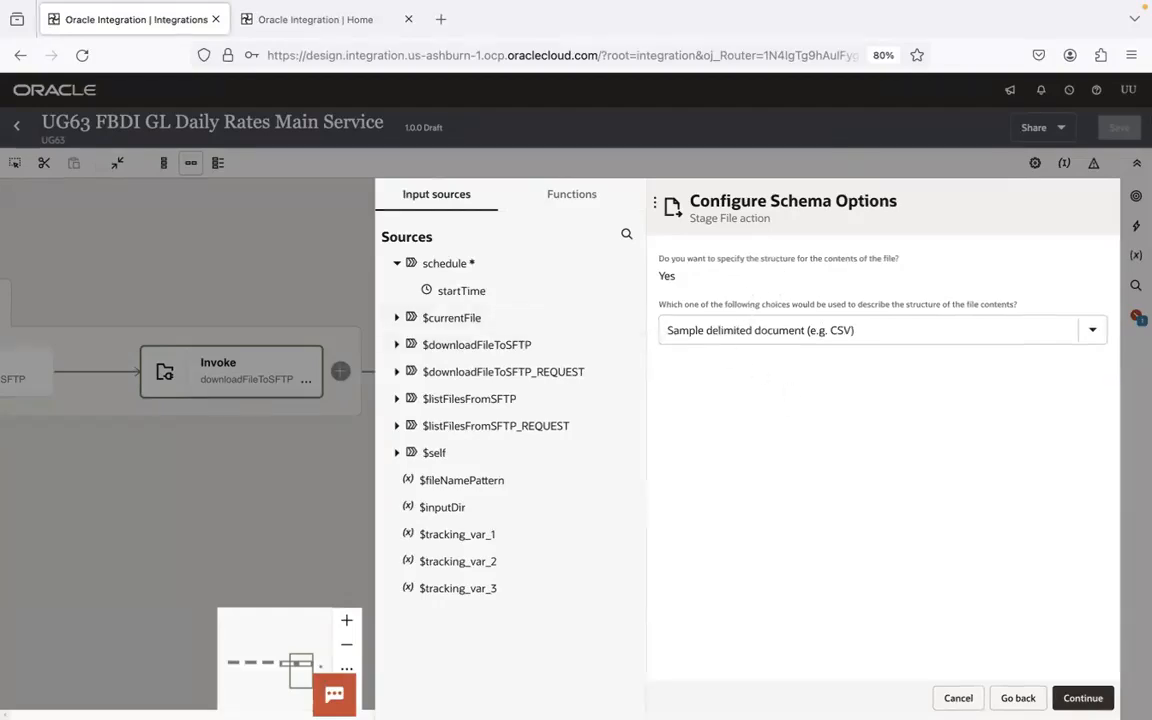
# - Switch to Finder and open using-oracle-erp-cloud-adapter-oracle-integration.pdf from the 9.FBDI GL Daily Rates folder
pyautogui.click(44, 684)
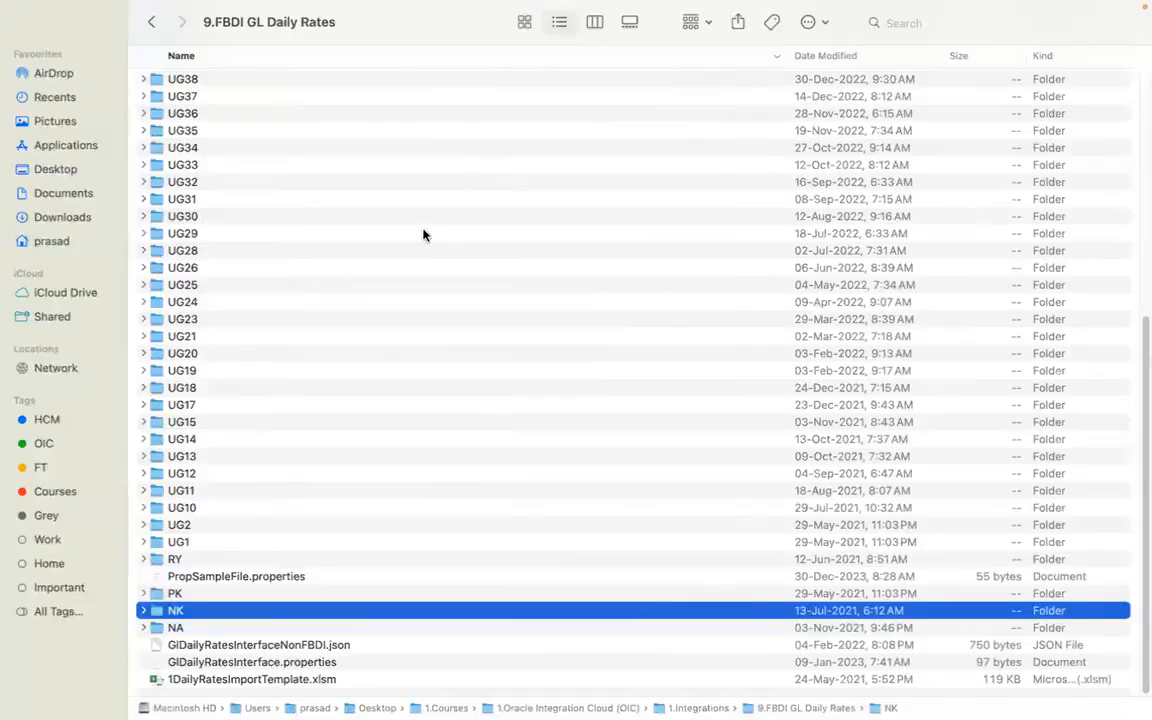
pyautogui.moveTo(1141, 388); pyautogui.dragTo(1141, 106)
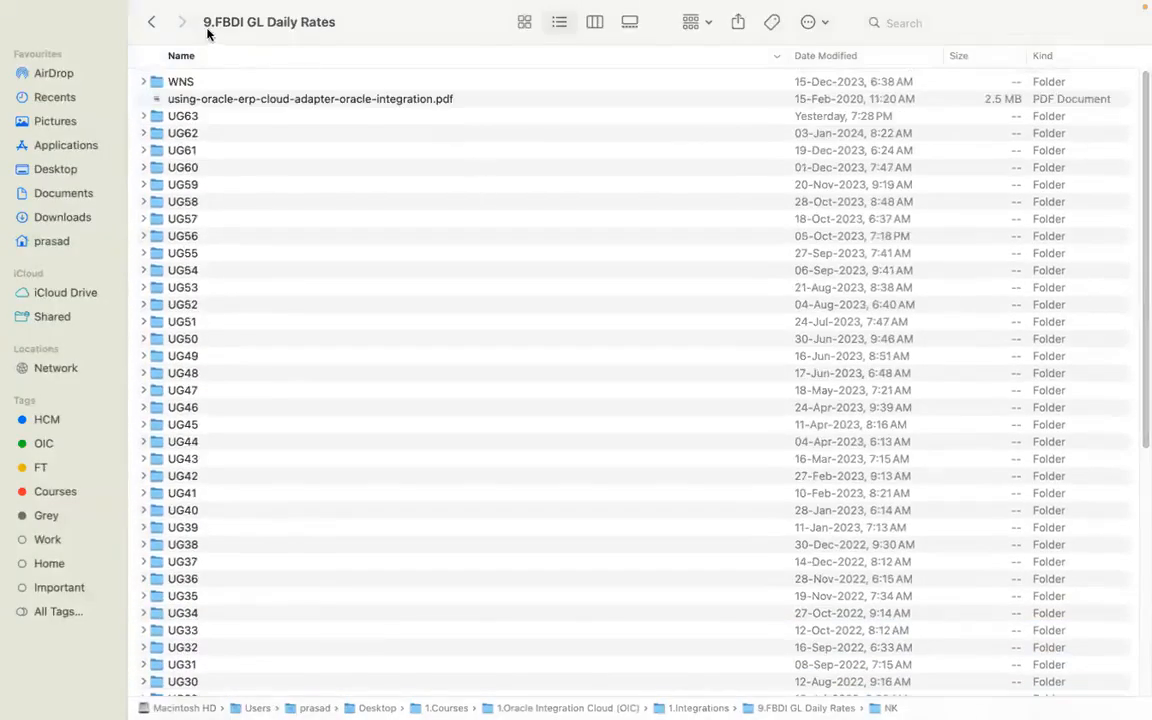
pyautogui.moveTo(301, 32)
pyautogui.click(321, 102)
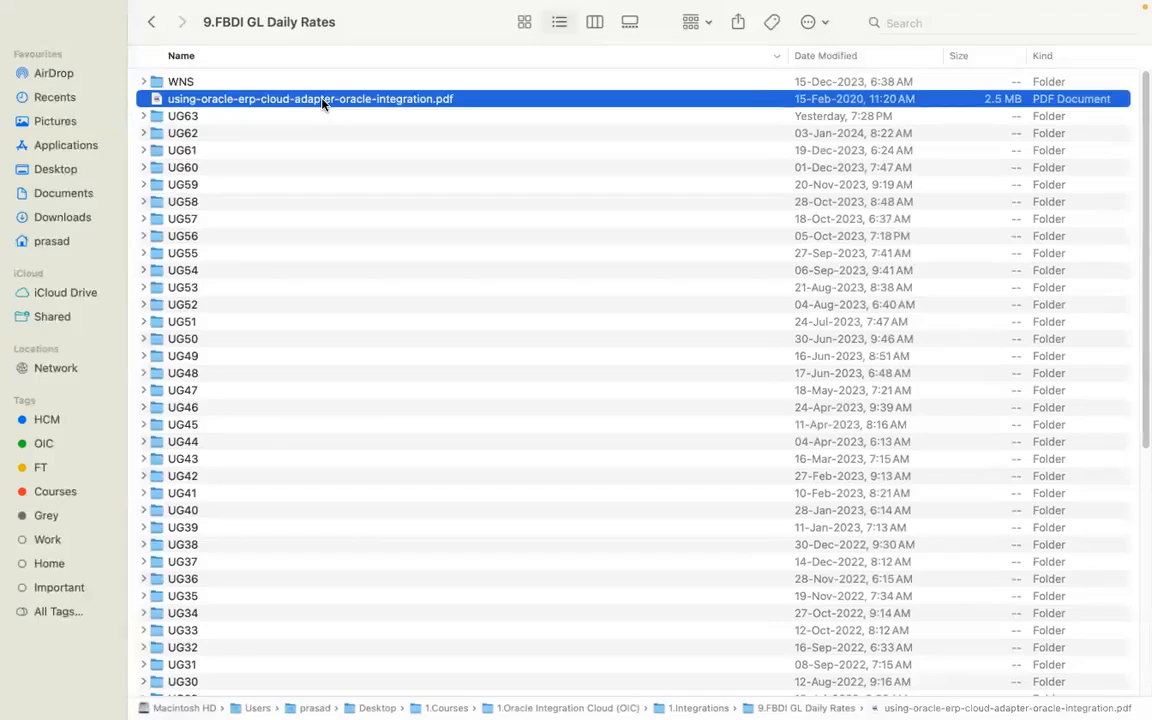
pyautogui.doubleClick(321, 102)
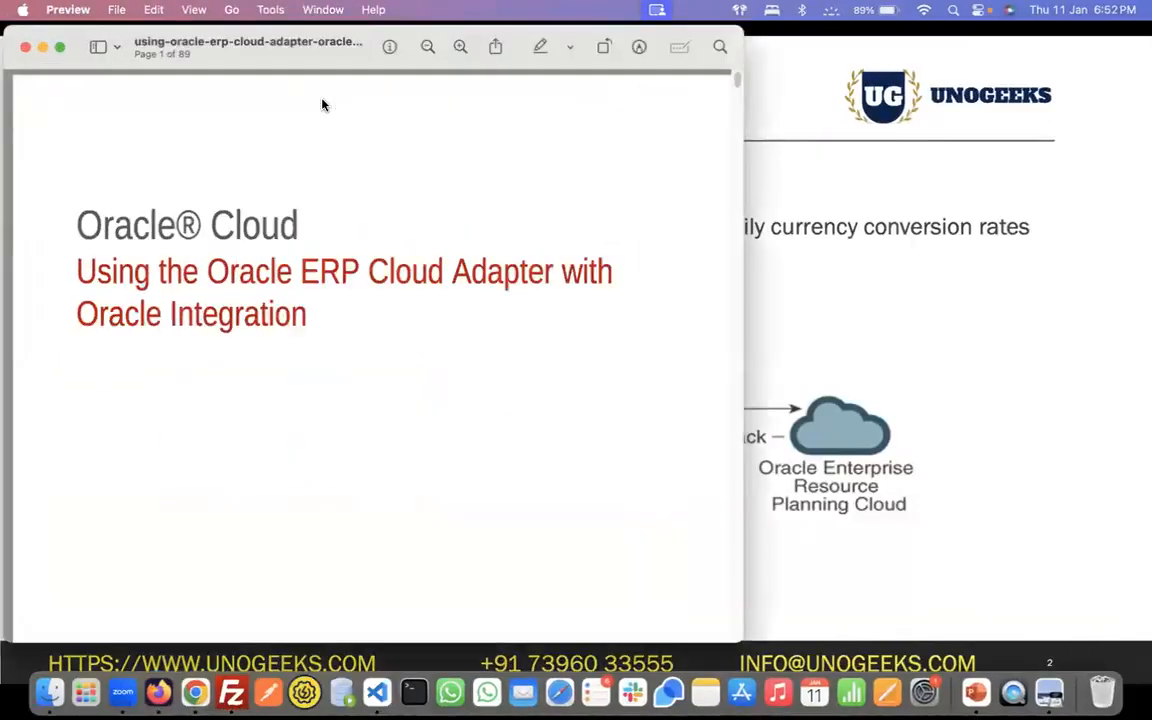
# - Search the adapter guide for "manifest" and go to the section with the manifest file recommendations
pyautogui.press('super+f')
pyautogui.write('manifest')
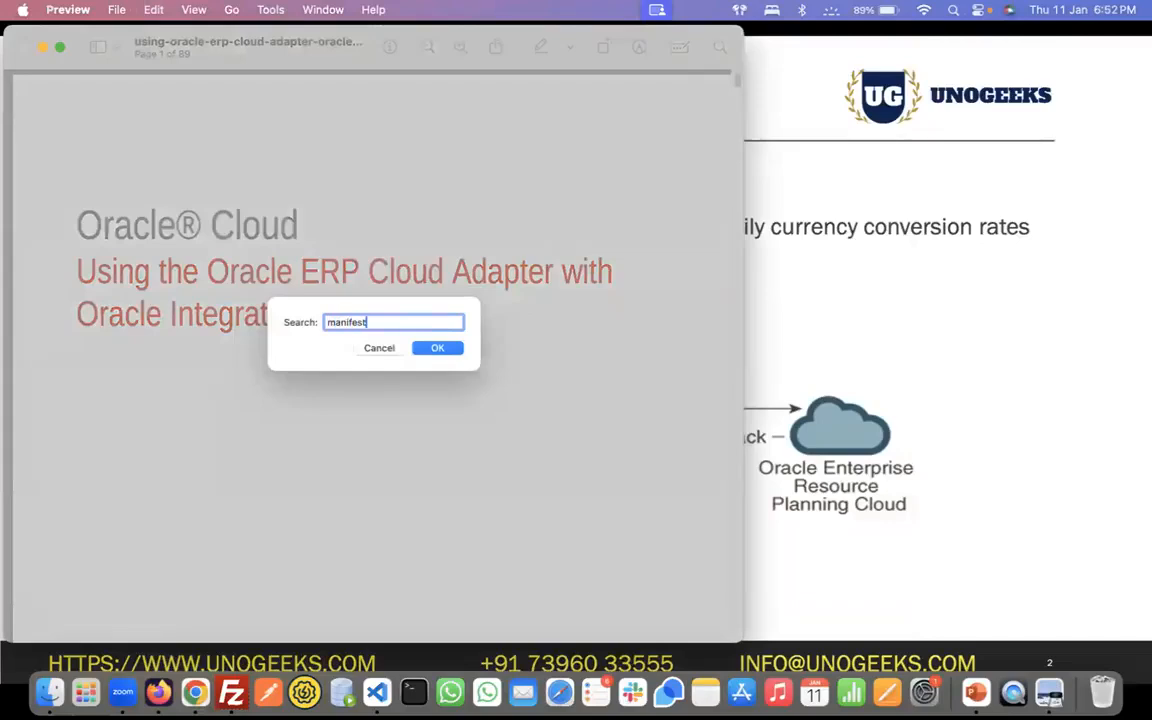
pyautogui.press('Return')
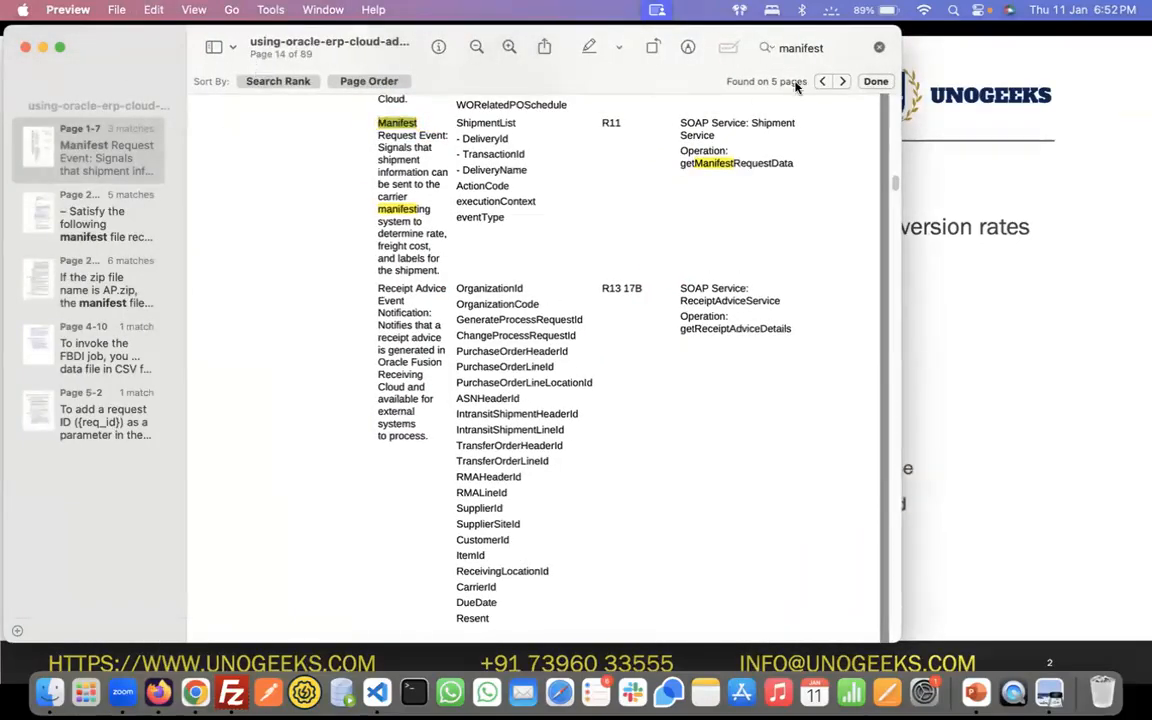
pyautogui.click(840, 83)
pyautogui.click(840, 83)
pyautogui.click(840, 83)
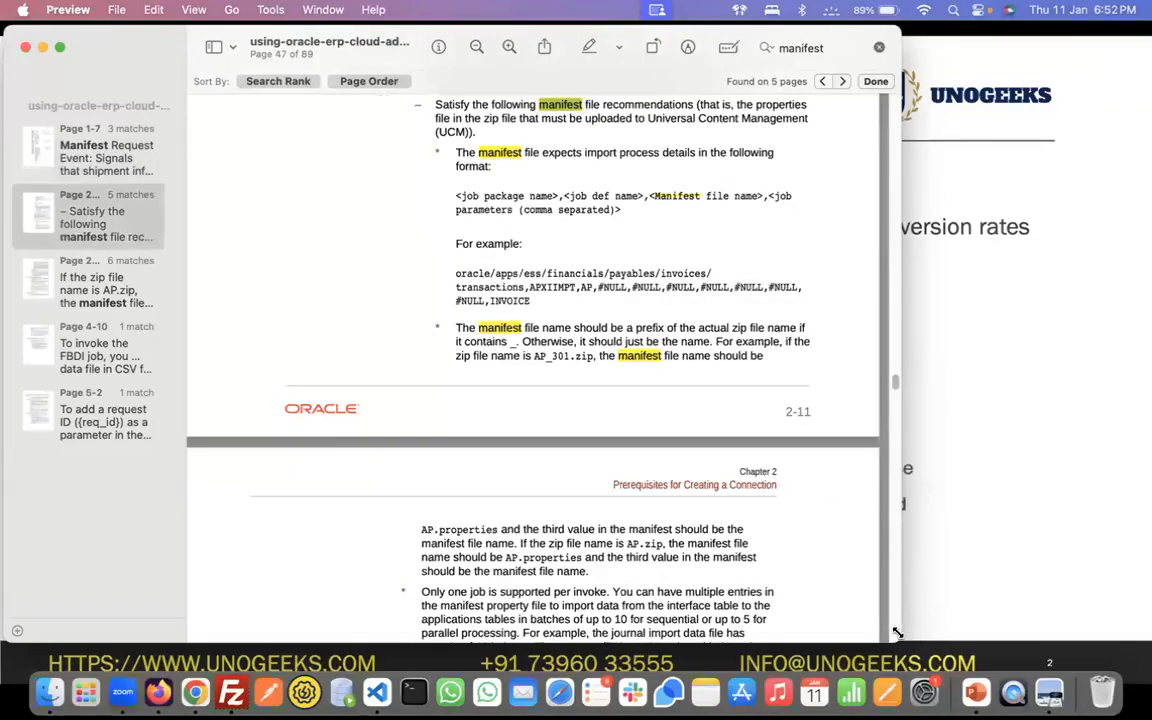
# - Enlarge the adapter guide window, switch to Oracle Integration in Chrome, and save and exit UG63 File Transfer Service
pyautogui.moveTo(899, 640); pyautogui.dragTo(1149, 668)
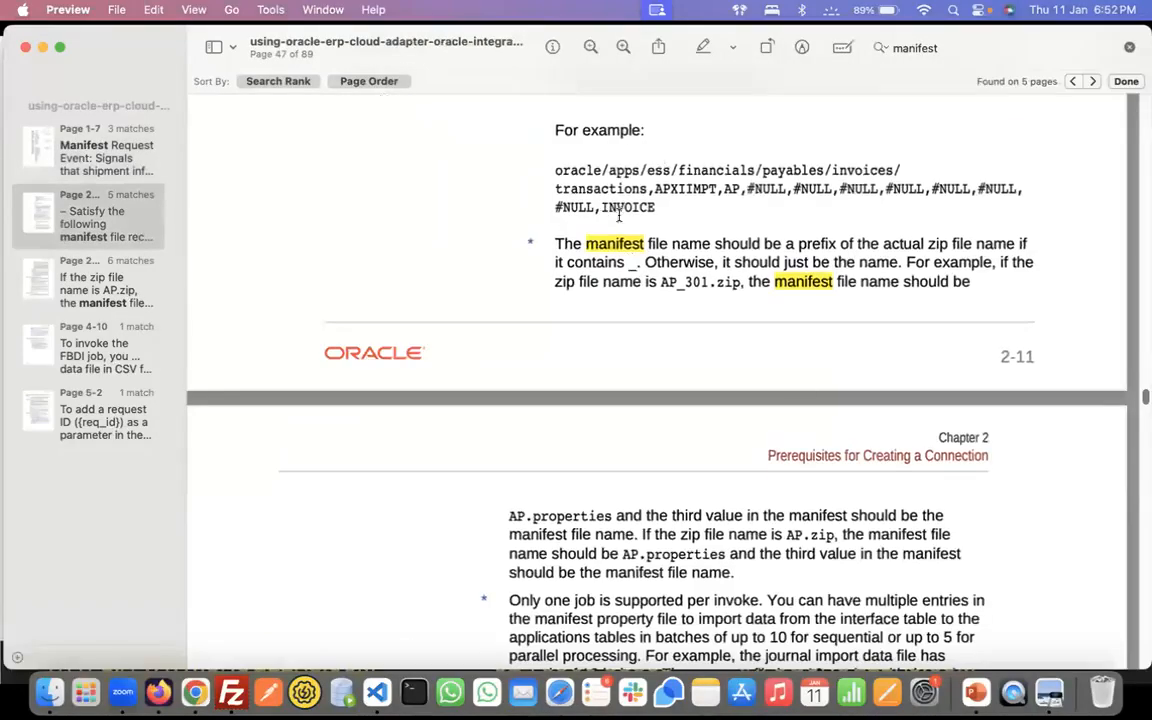
pyautogui.click(195, 692)
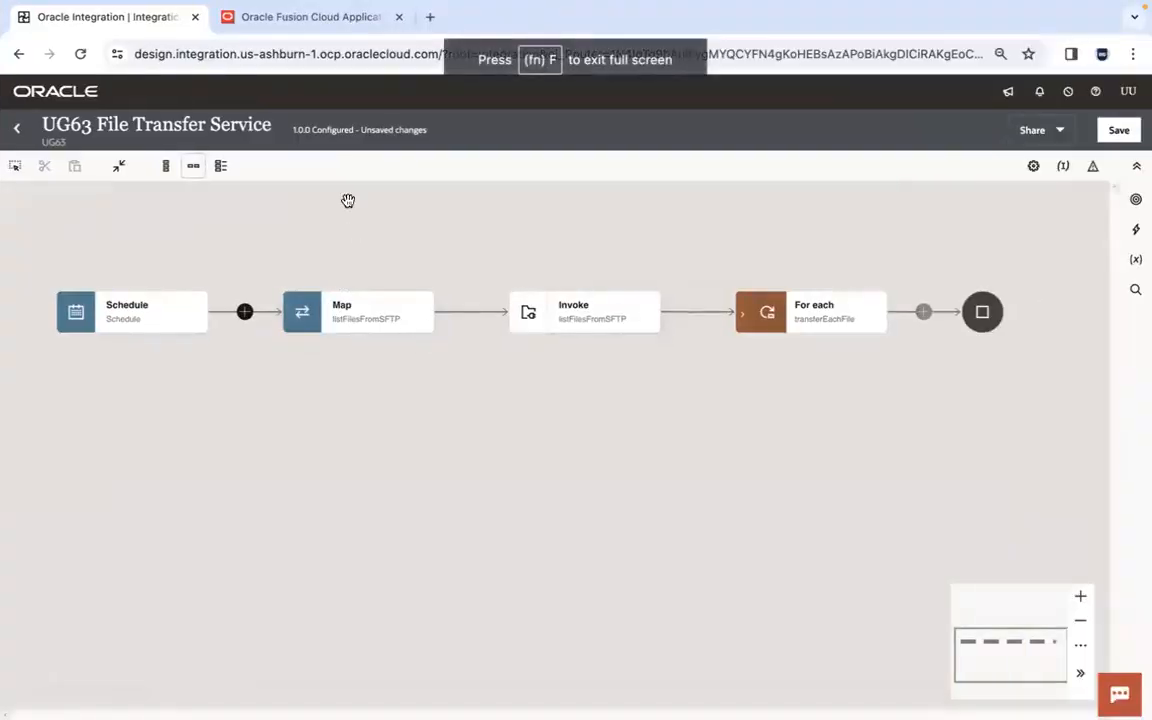
pyautogui.click(17, 129)
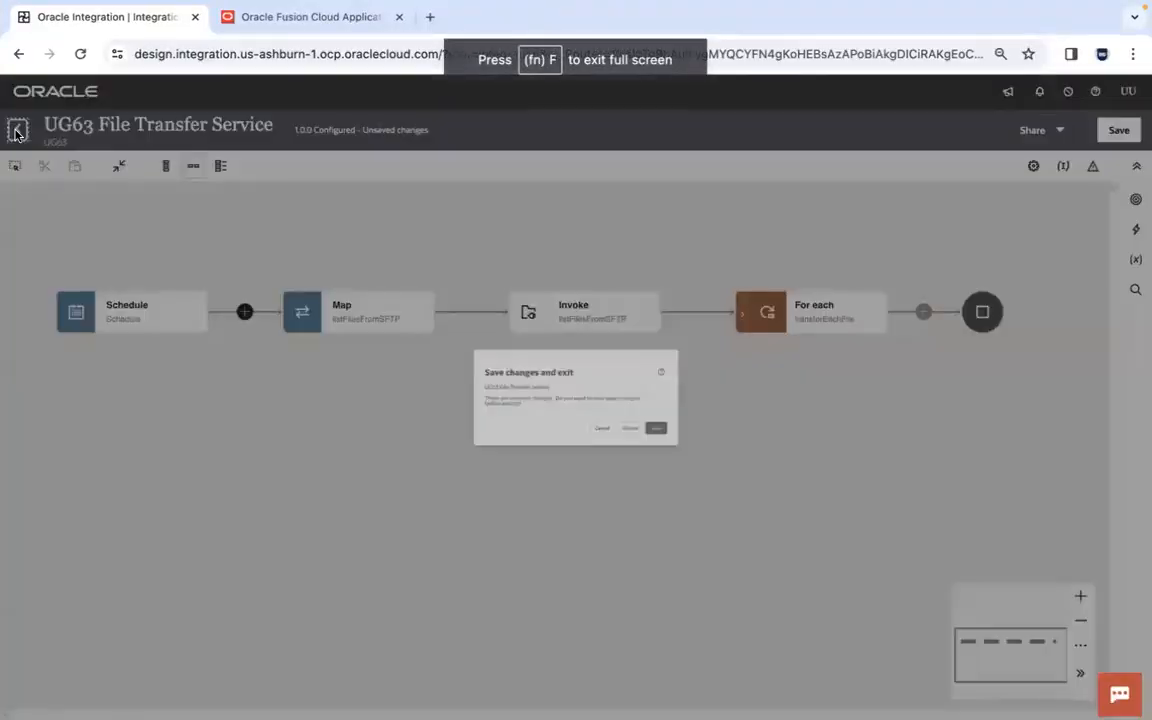
pyautogui.click(738, 458)
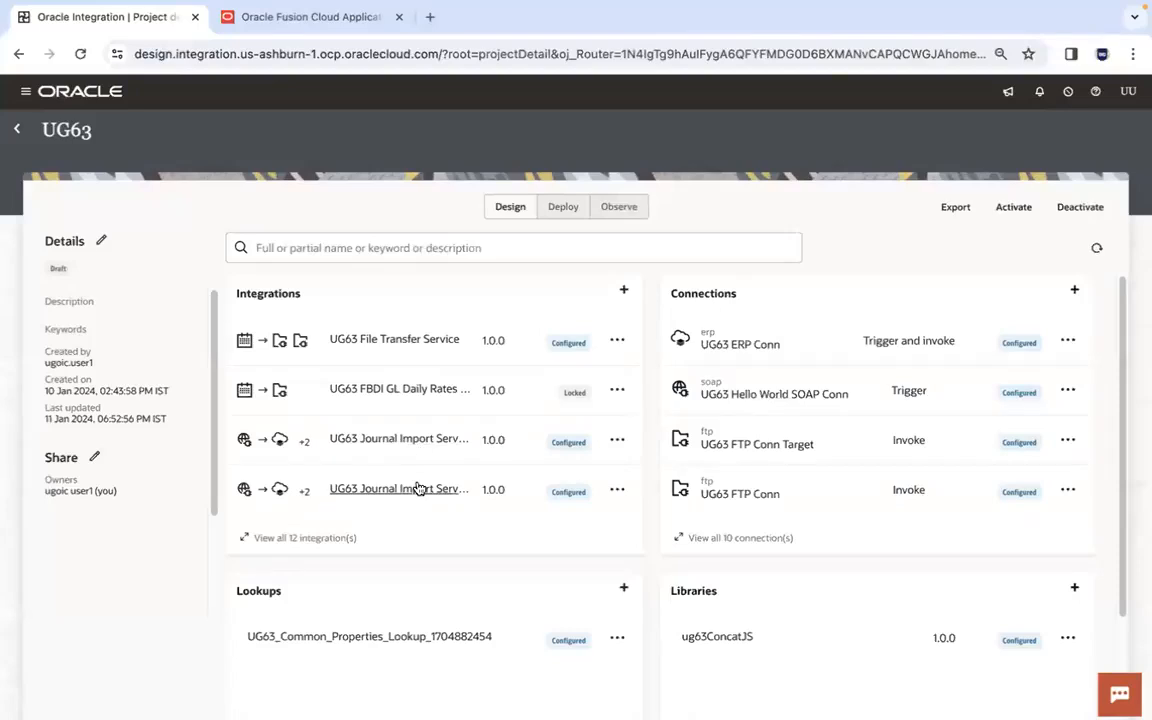
# - Open the UG63 Journal Import Service integration and its map to submitImportJournalsEssJob
pyautogui.click(452, 444)
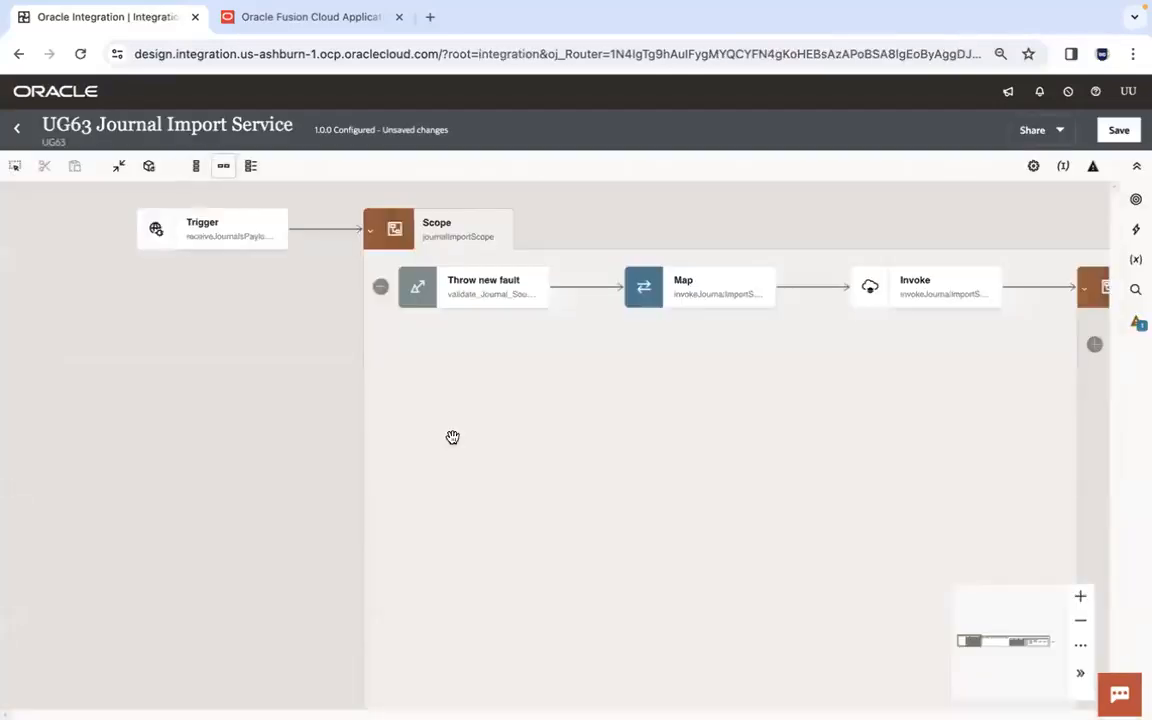
pyautogui.moveTo(851, 391); pyautogui.dragTo(200, 393)
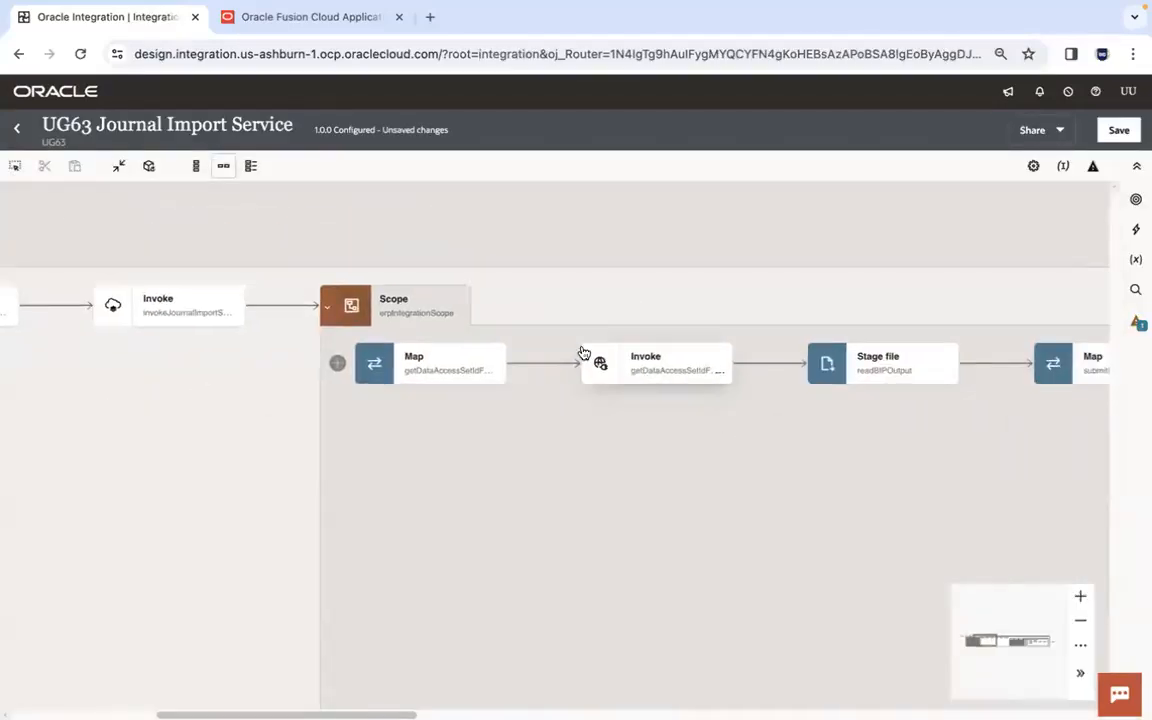
pyautogui.moveTo(825, 447); pyautogui.dragTo(229, 450)
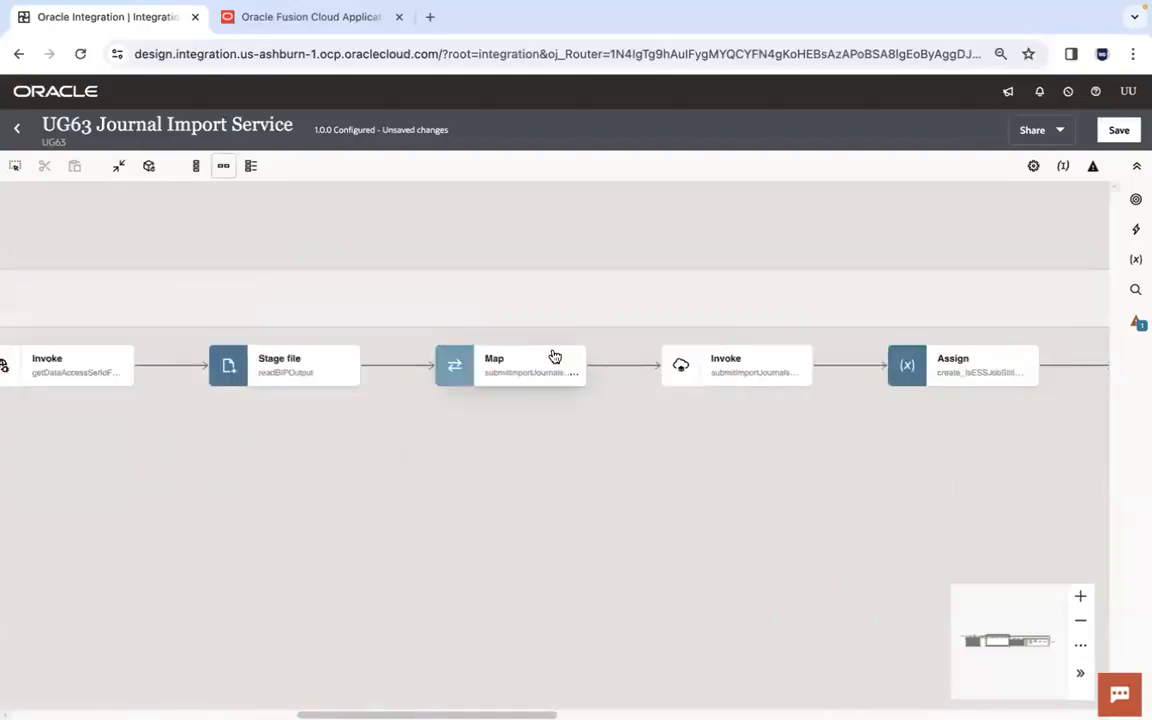
pyautogui.doubleClick(532, 366)
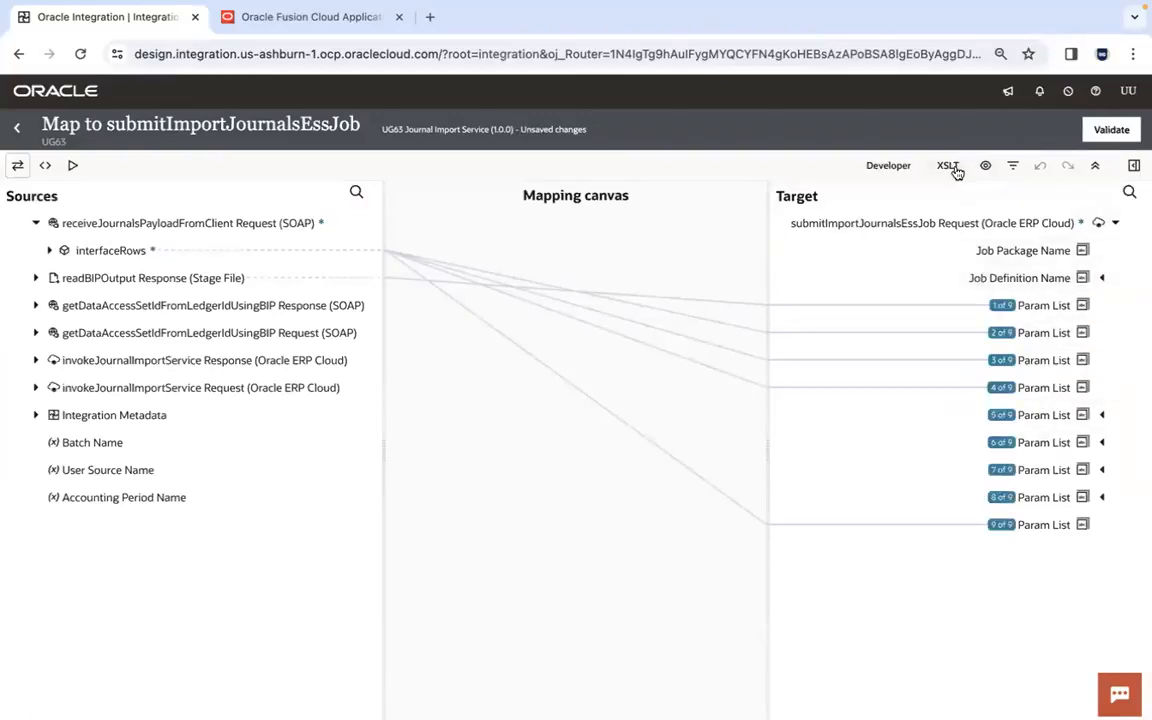
# - Show the map's XSLT view and expand the target's Job Package Name and Job Definition Name to inspect their values
pyautogui.click(947, 165)
pyautogui.click(1088, 279)
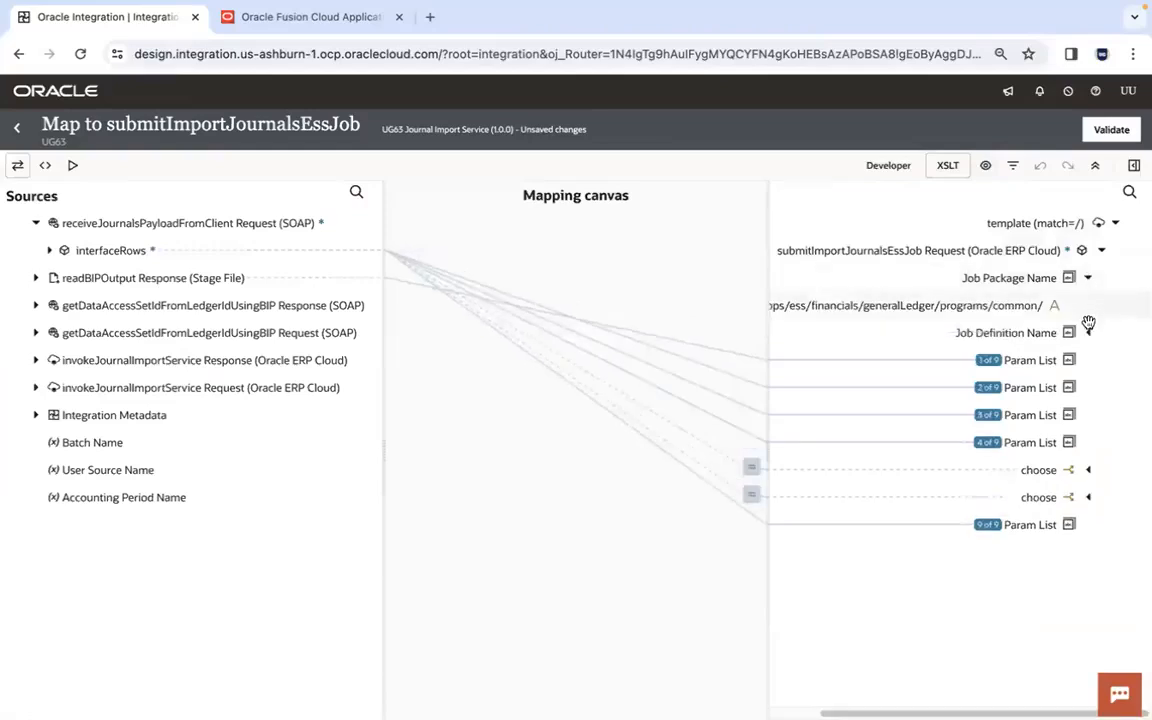
pyautogui.click(1088, 332)
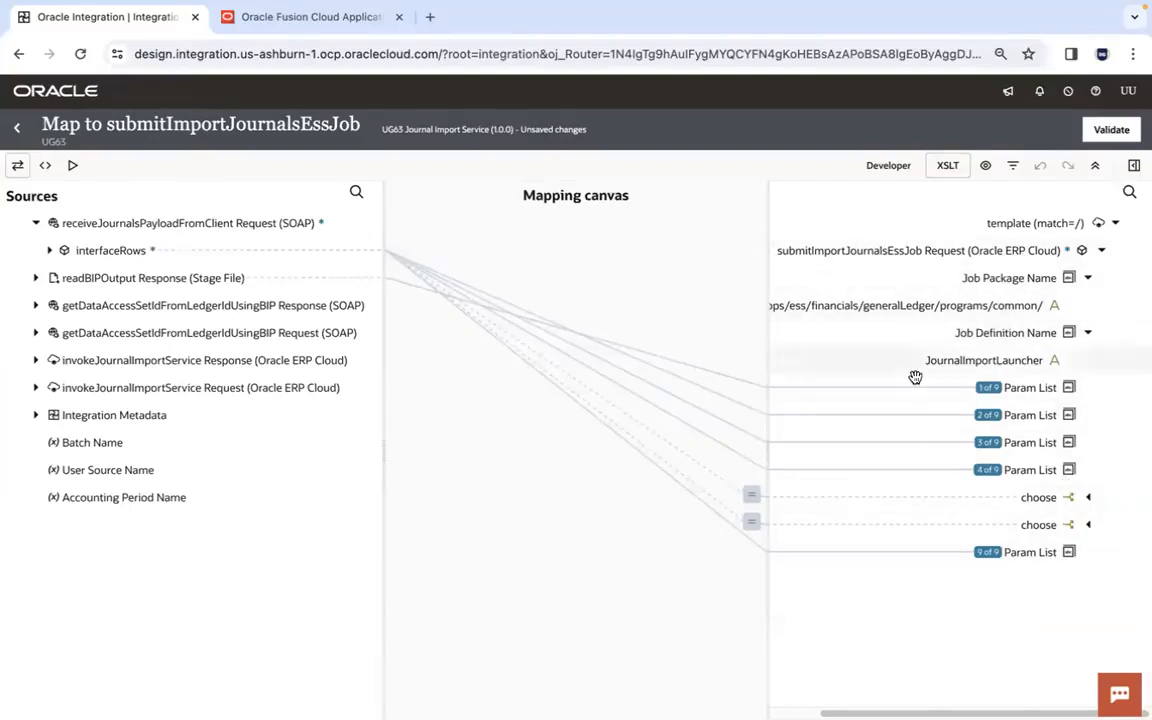
# - Return to the adapter guide in Preview and examine the manifest format, including the job parameters
pyautogui.press('super+Tab')
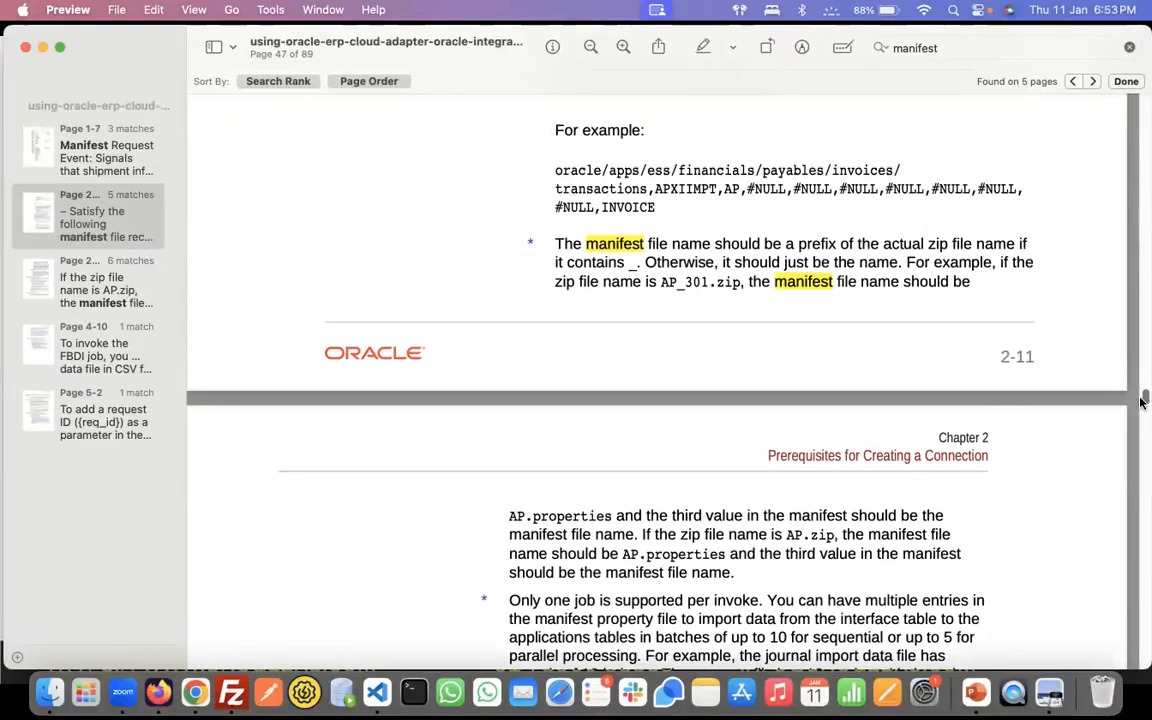
pyautogui.scroll(5, 1143, 401)
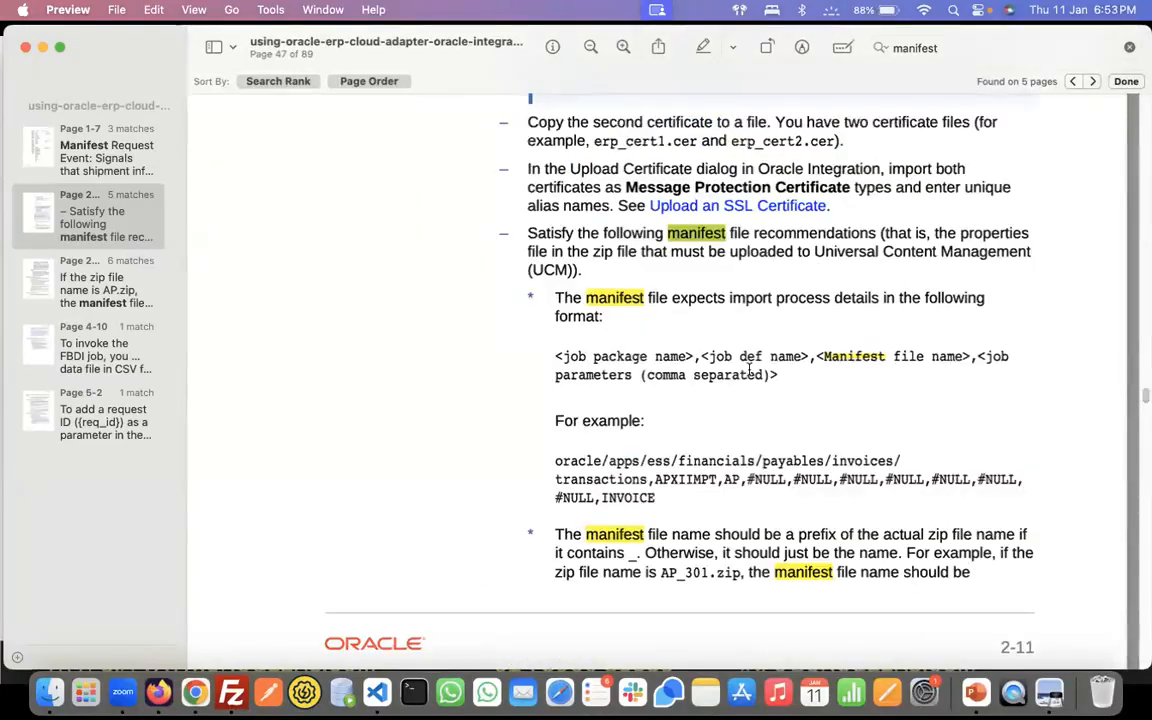
pyautogui.click(975, 691)
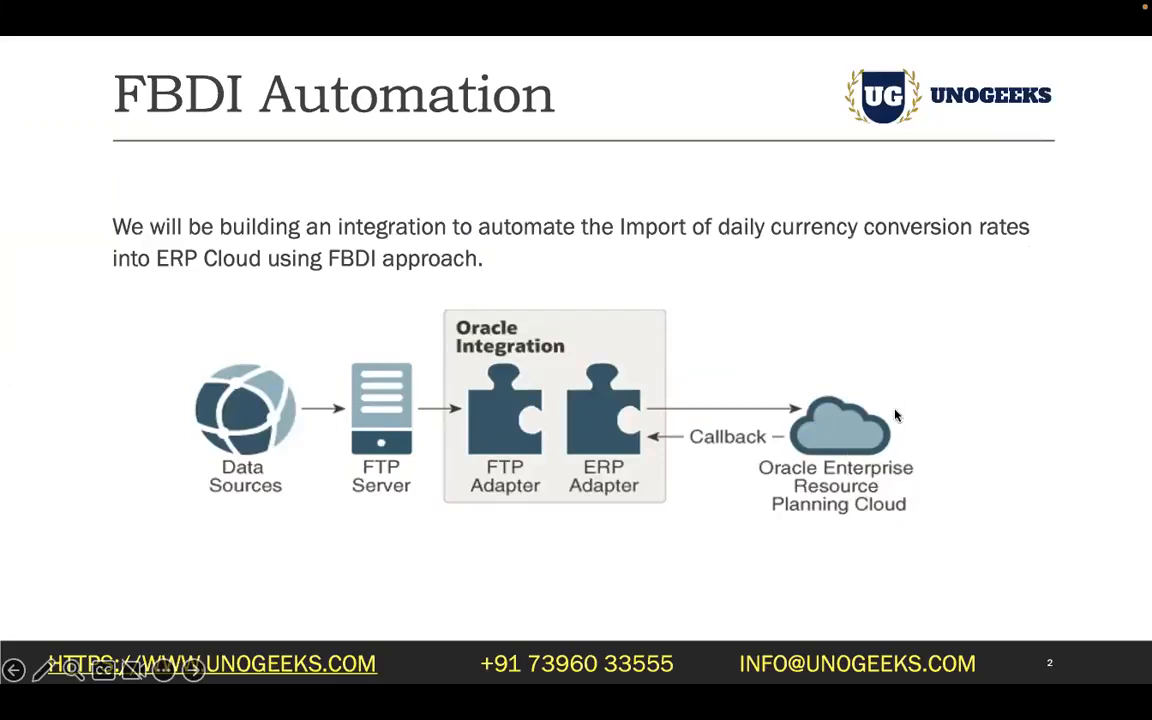
pyautogui.press('super+Tab')
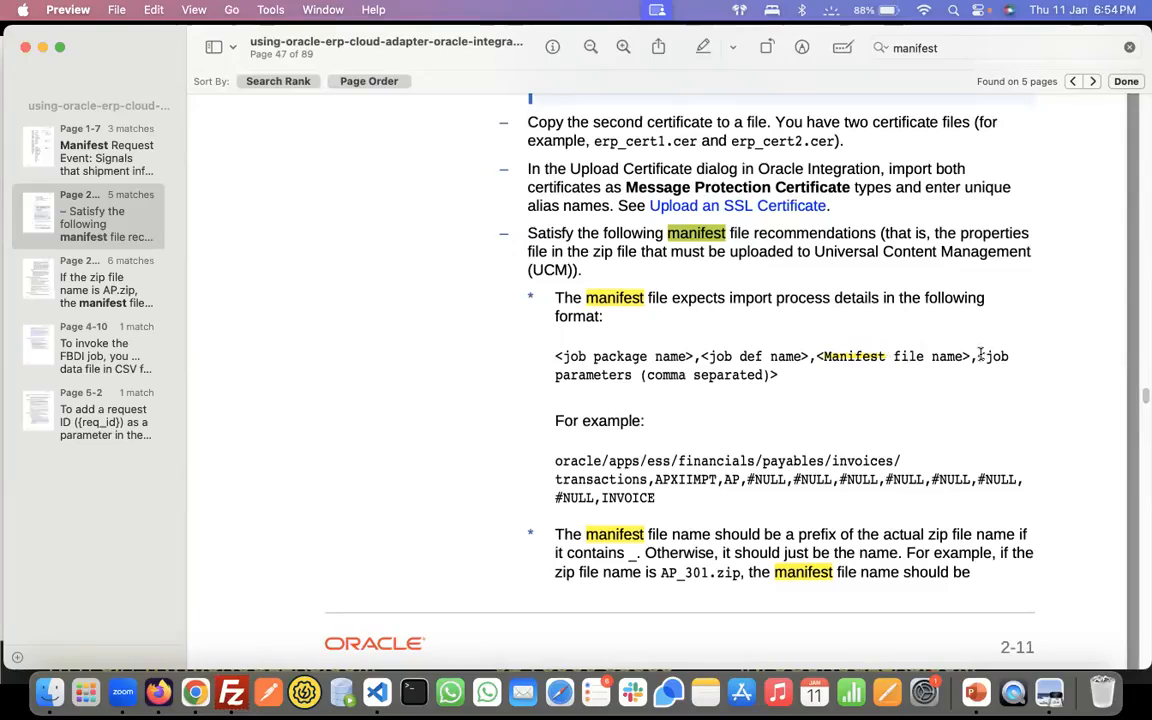
pyautogui.moveTo(980, 355); pyautogui.dragTo(989, 367)
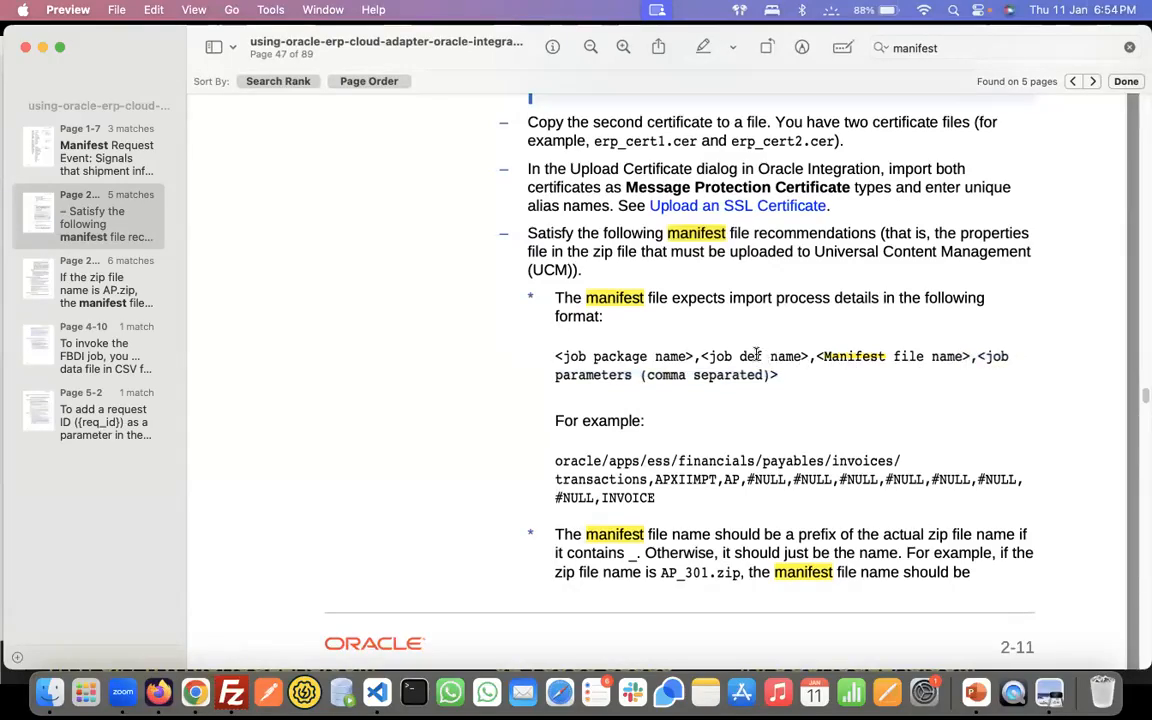
pyautogui.moveTo(785, 377); pyautogui.dragTo(981, 360)
# - Examine the guide's payables manifest example, checking the job package path, the manifest file name and the comma-separated parameters
pyautogui.moveTo(562, 458); pyautogui.dragTo(632, 476)
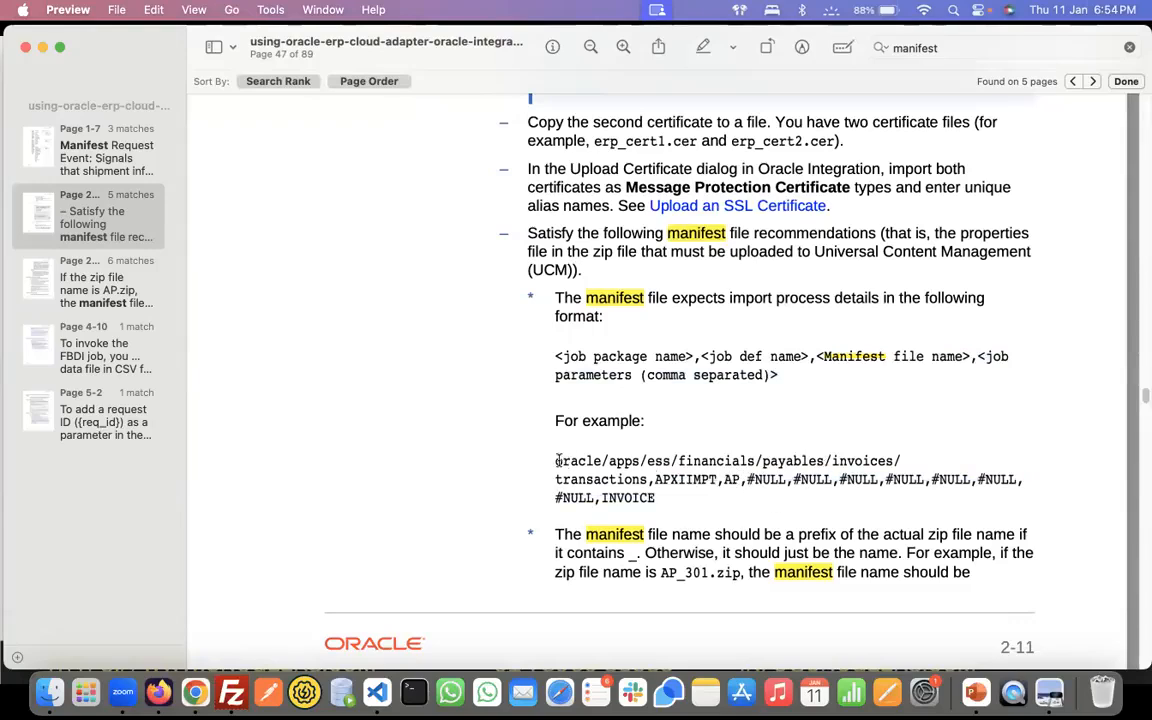
pyautogui.moveTo(557, 461); pyautogui.dragTo(643, 479)
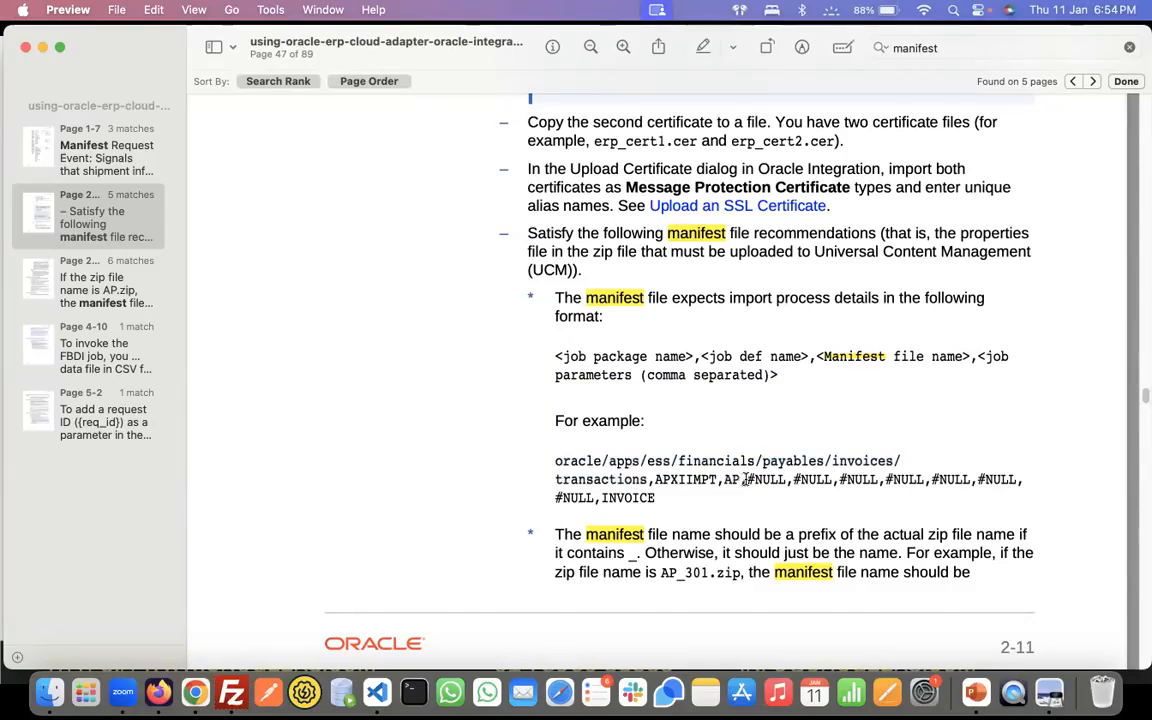
pyautogui.moveTo(741, 480); pyautogui.dragTo(752, 496)
pyautogui.click(754, 498)
pyautogui.moveTo(749, 479); pyautogui.dragTo(783, 477)
pyautogui.moveTo(748, 479); pyautogui.dragTo(781, 483)
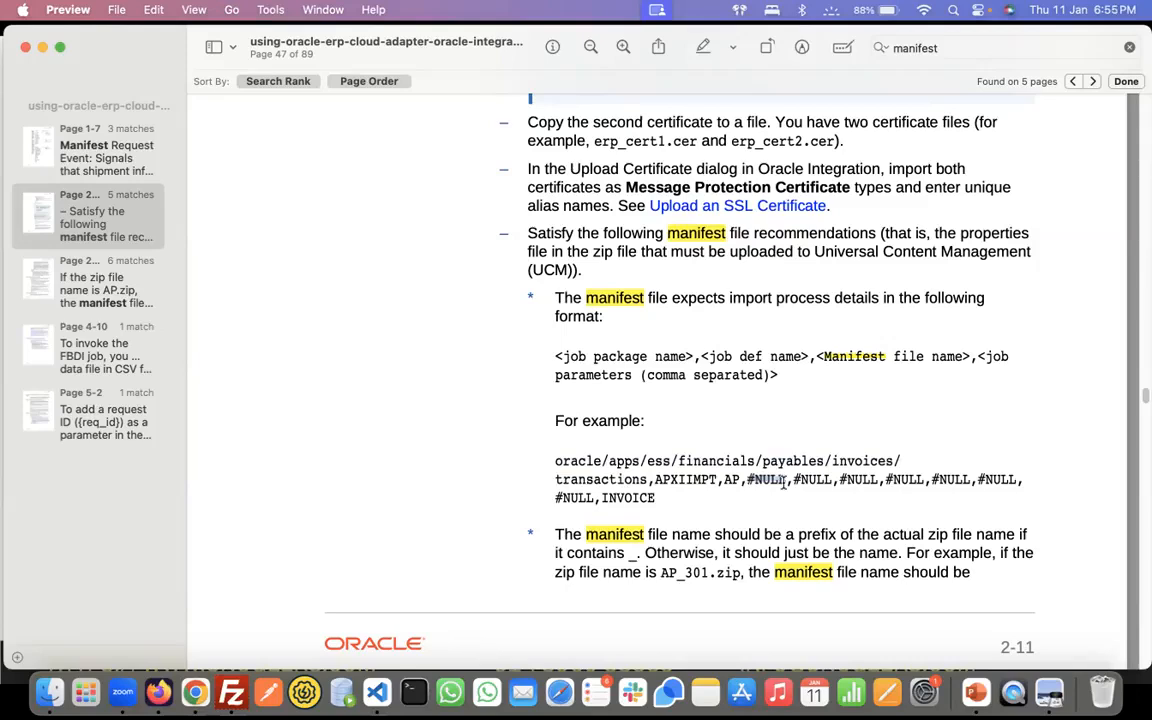
pyautogui.click(788, 481)
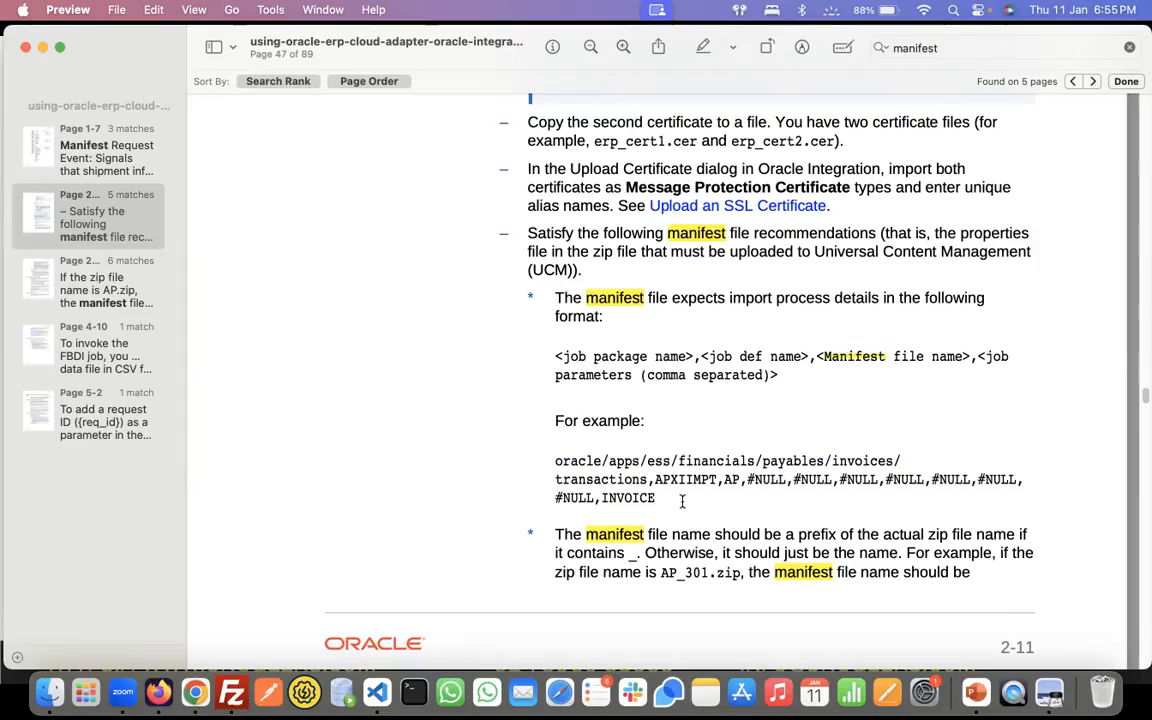
# - Switch to Finder and open PropSampleFile.properties from the 9.FBDI GL Daily Rates folder in Visual Studio Code
pyautogui.press('super+Tab')
pyautogui.press('super+Tab')
pyautogui.press('super+Tab')
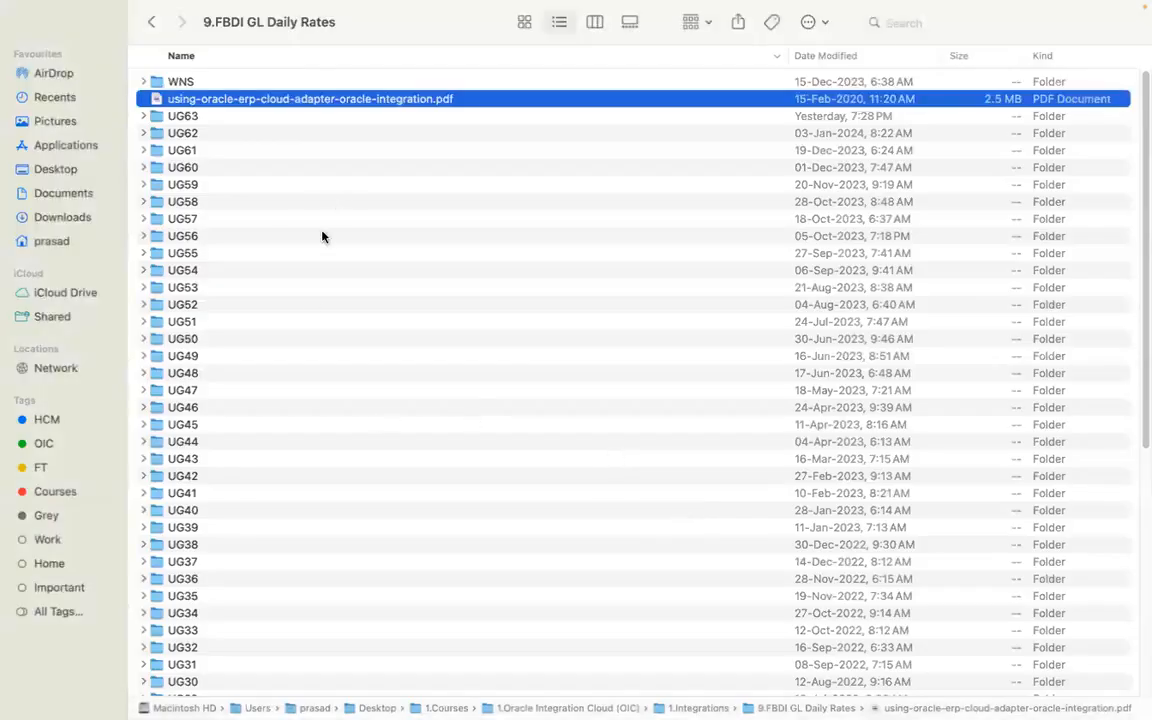
pyautogui.scroll(-10, 450, 580)
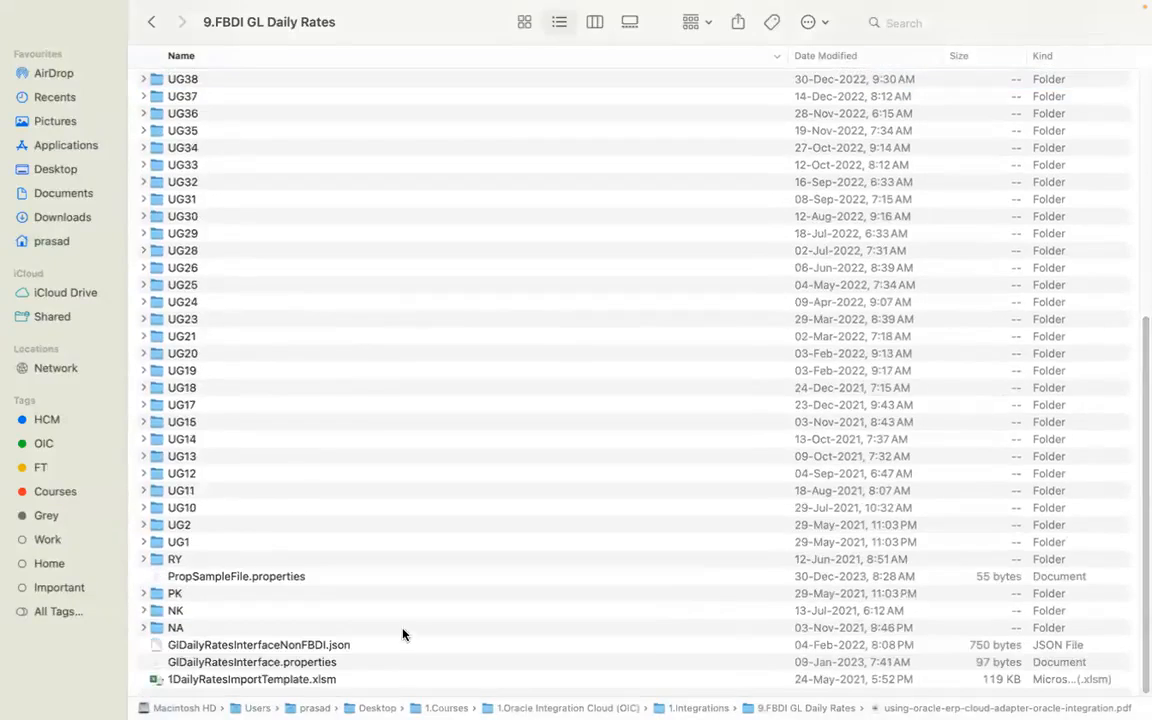
pyautogui.click(305, 578)
pyautogui.rightClick(305, 578)
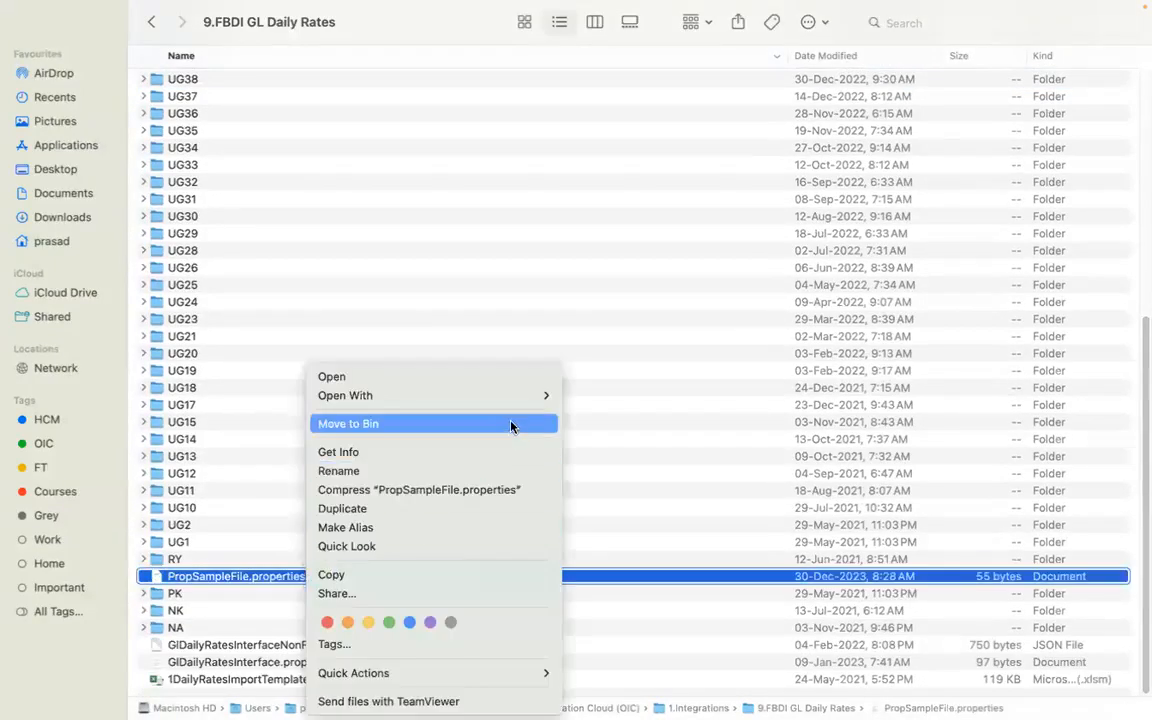
pyautogui.moveTo(521, 398)
pyautogui.click(620, 394)
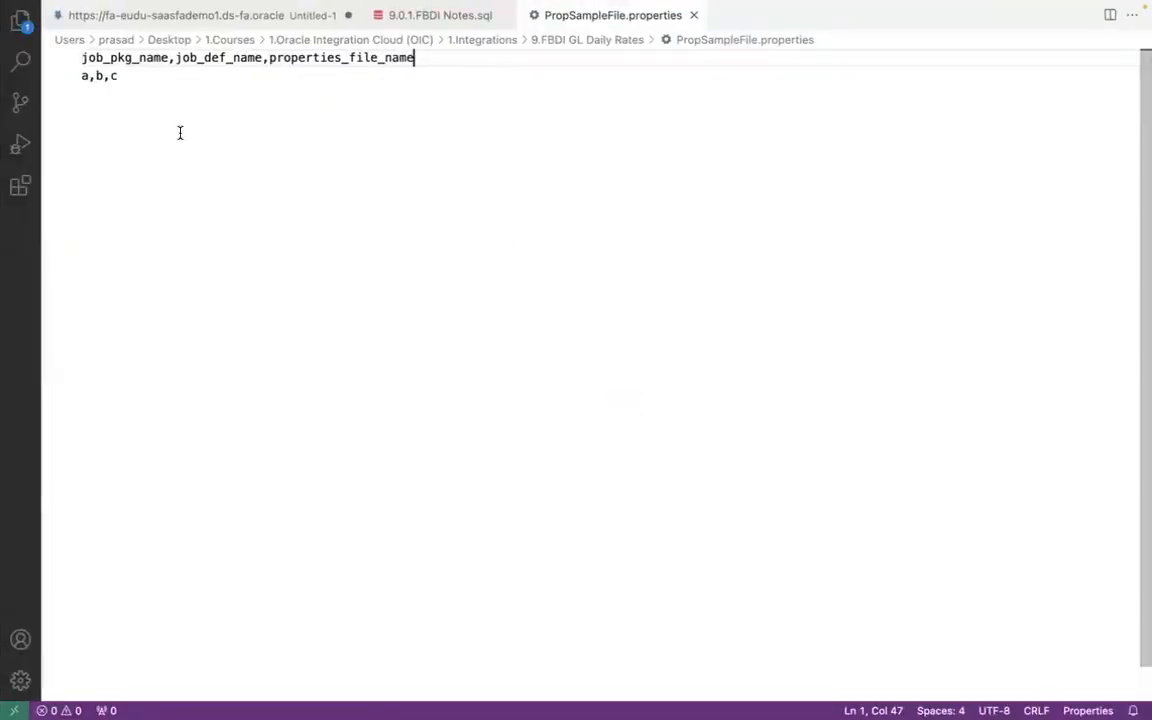
# - Compare the header fields of PropSampleFile.properties with the manifest format in the adapter guide
pyautogui.moveTo(416, 57); pyautogui.dragTo(72, 47)
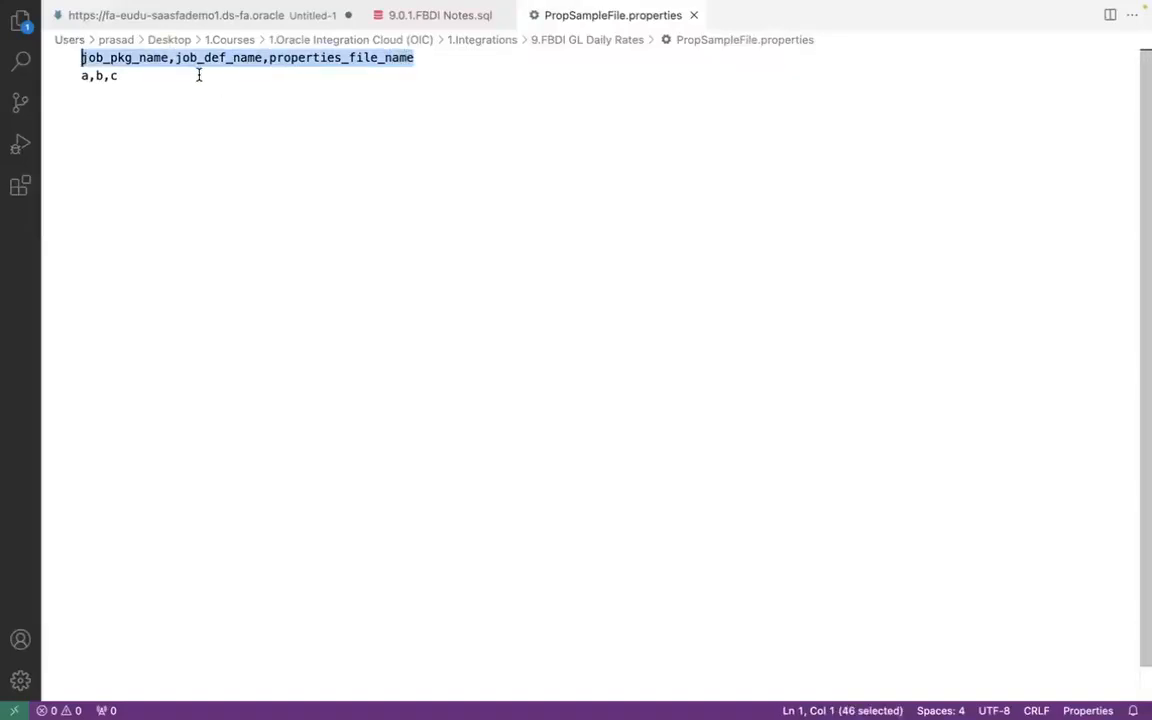
pyautogui.click(153, 58)
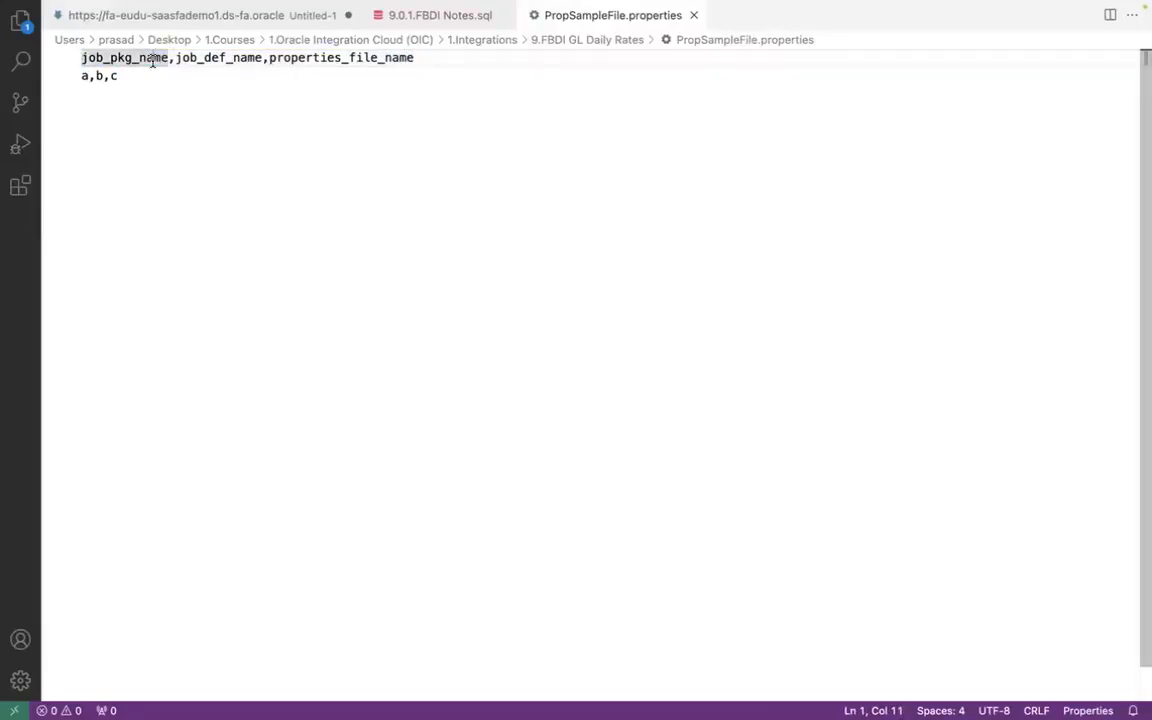
pyautogui.doubleClick(124, 56)
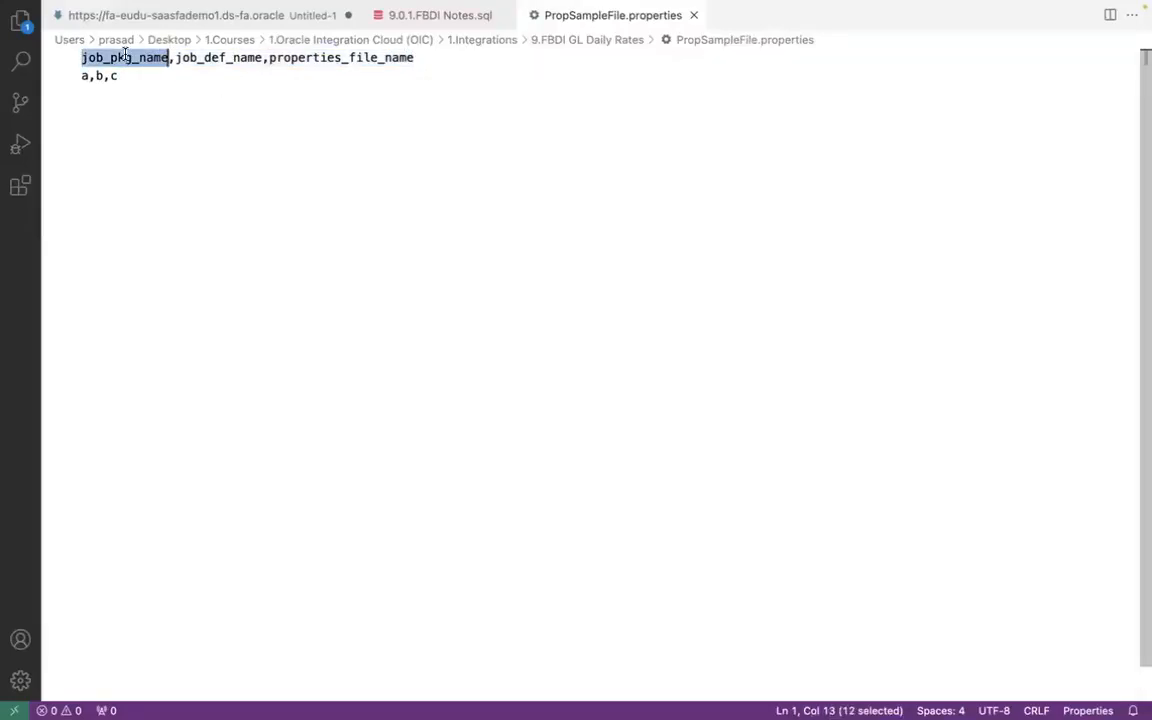
pyautogui.press('super+Tab')
pyautogui.press('super+Tab')
pyautogui.press('super+Tab')
pyautogui.press('super+Tab')
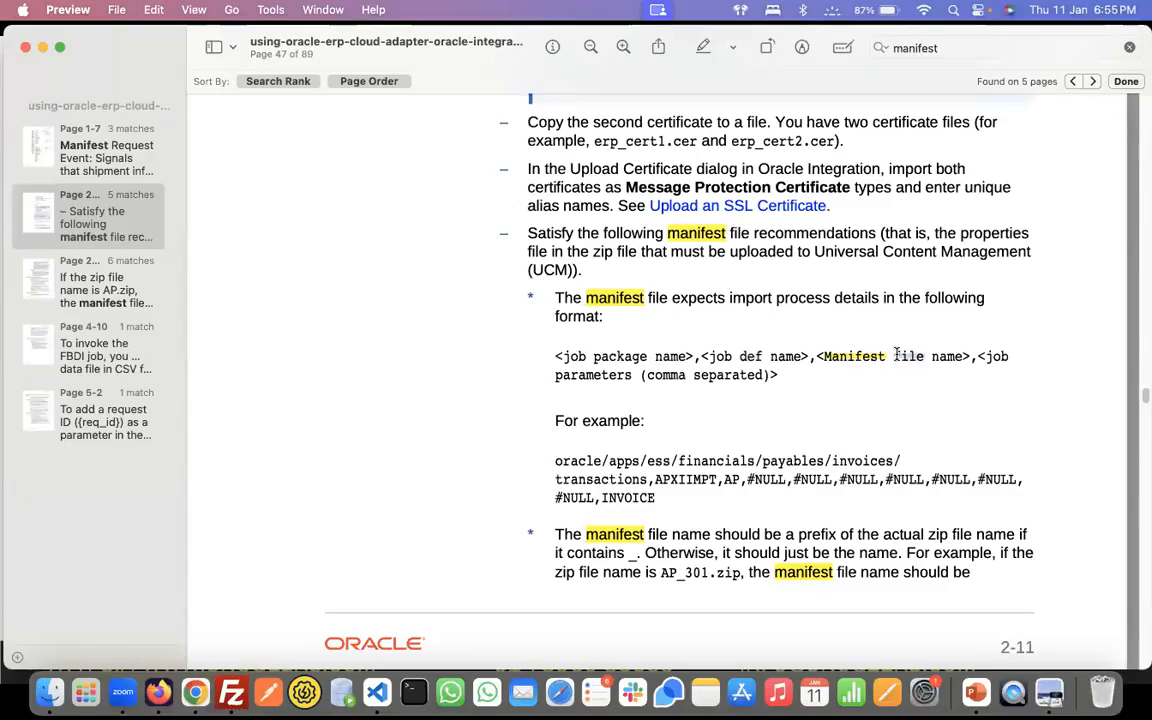
pyautogui.press('super+Tab')
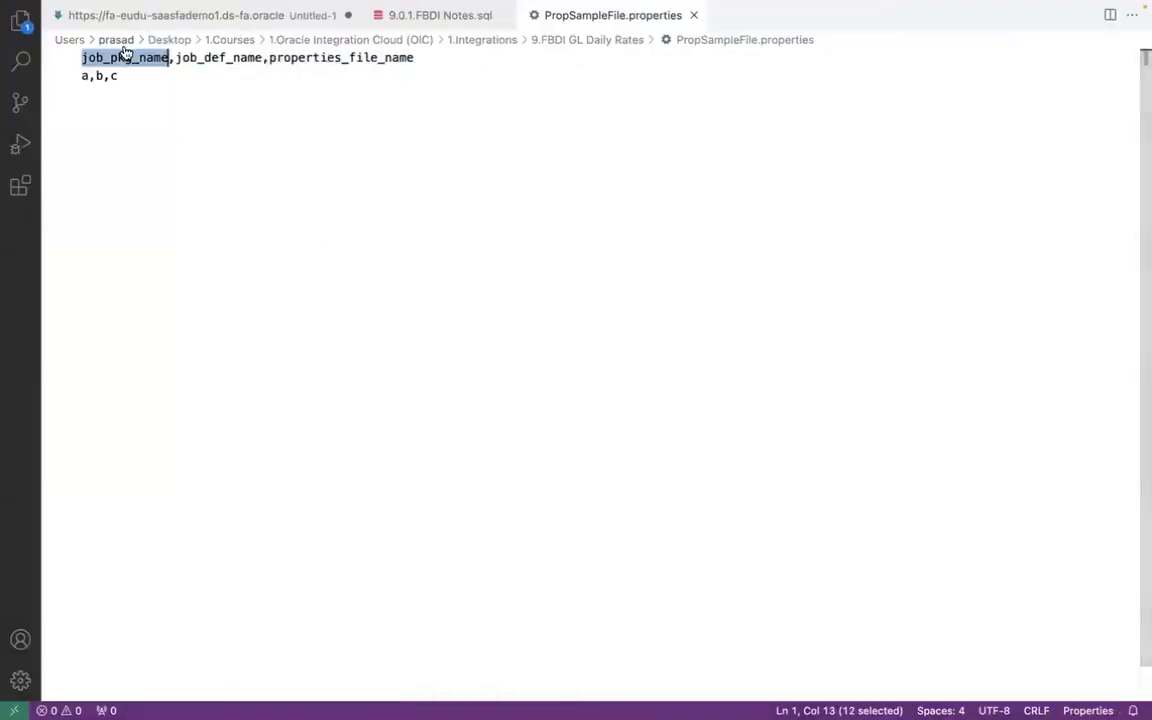
pyautogui.doubleClick(207, 58)
pyautogui.doubleClick(333, 58)
# - Recheck the guide's manifest file name and job parameters, and review the three fields of the sample file's header line
pyautogui.press('super+Tab')
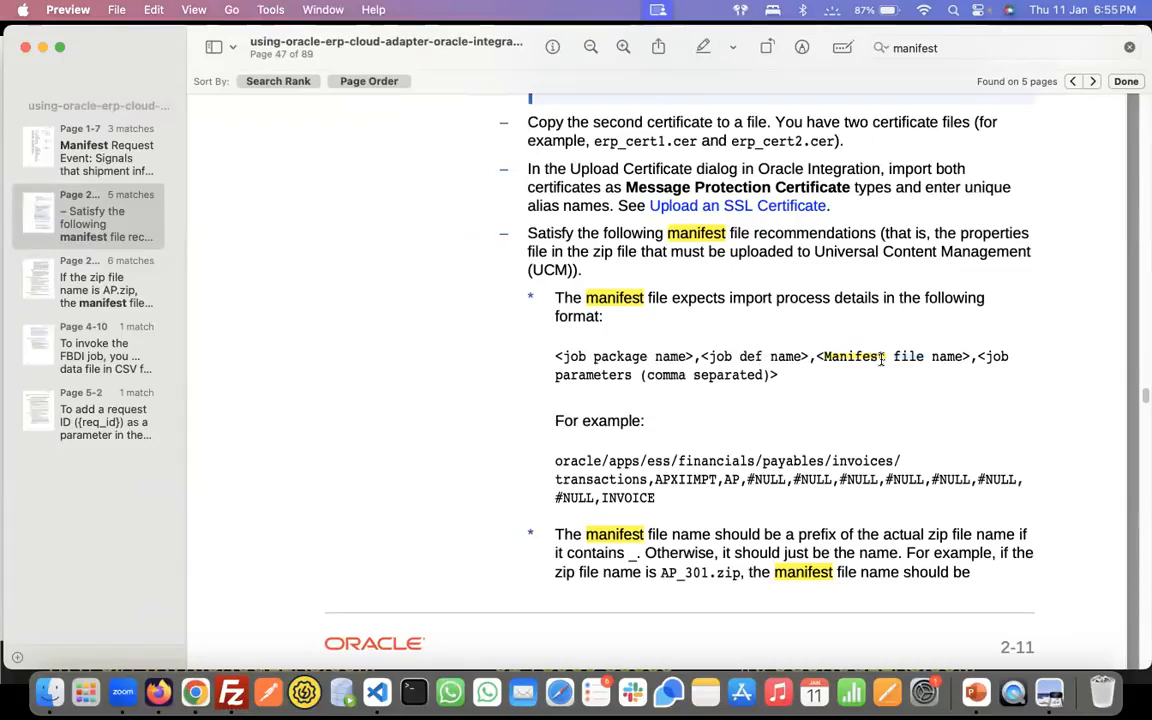
pyautogui.hotkey('ctrl', 'Right')
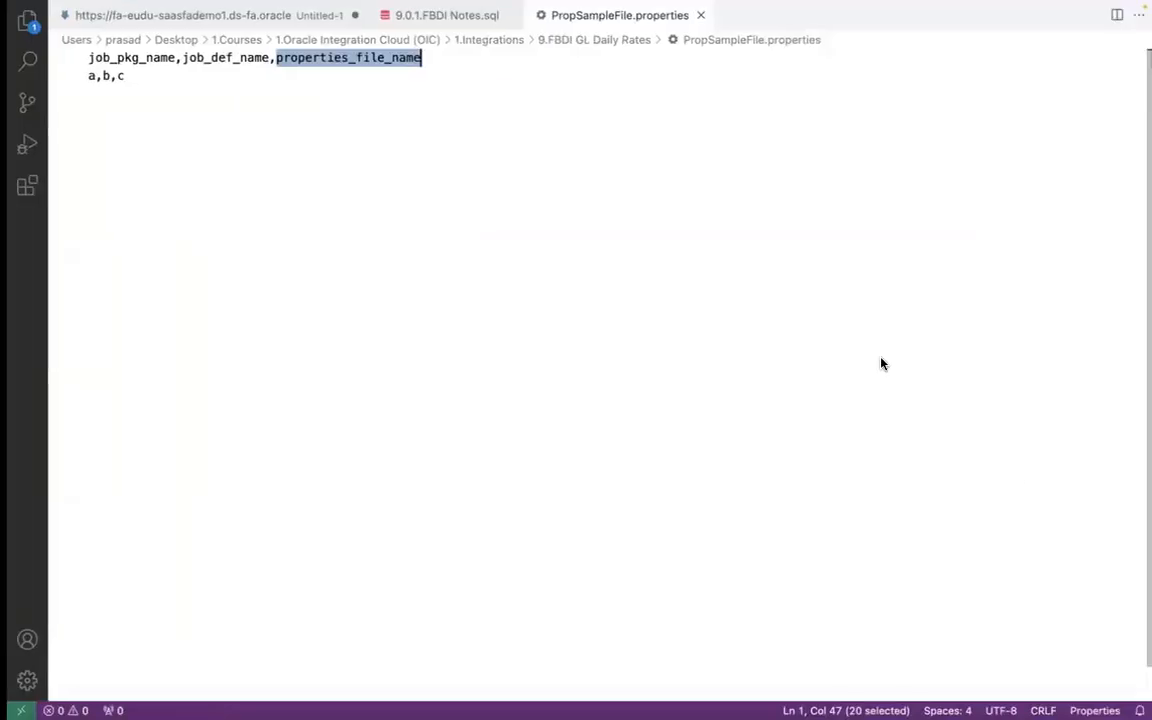
pyautogui.hotkey('ctrl', 'Left')
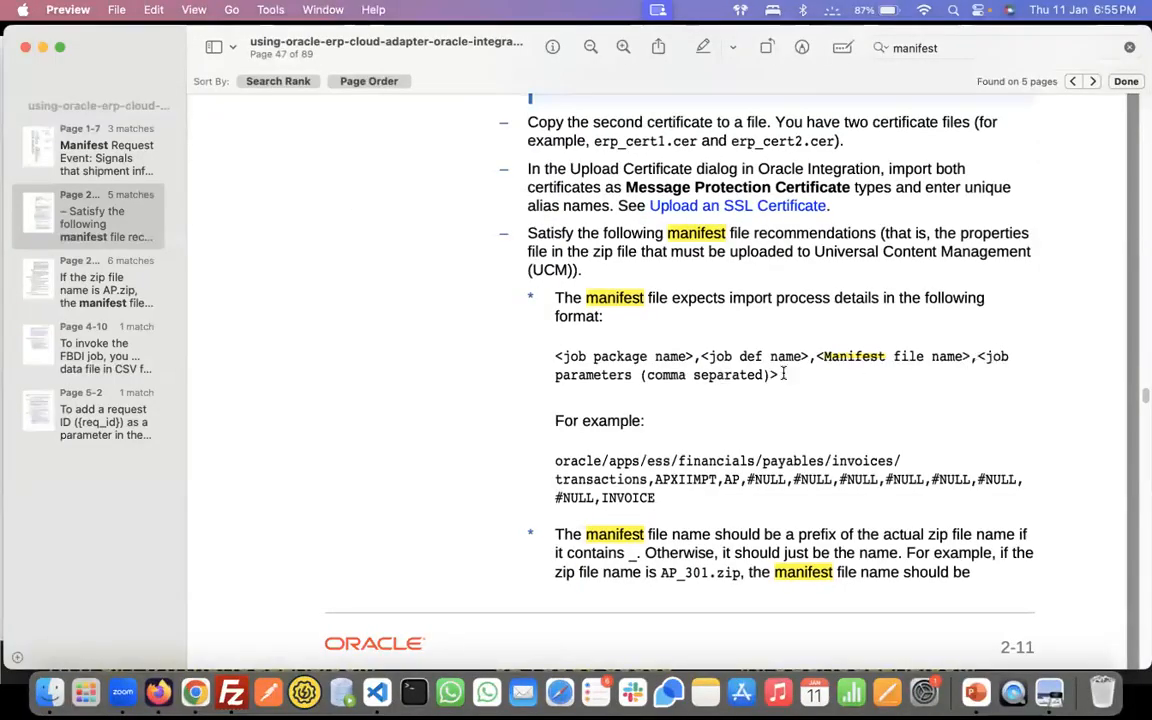
pyautogui.hotkey('ctrl', 'Right')
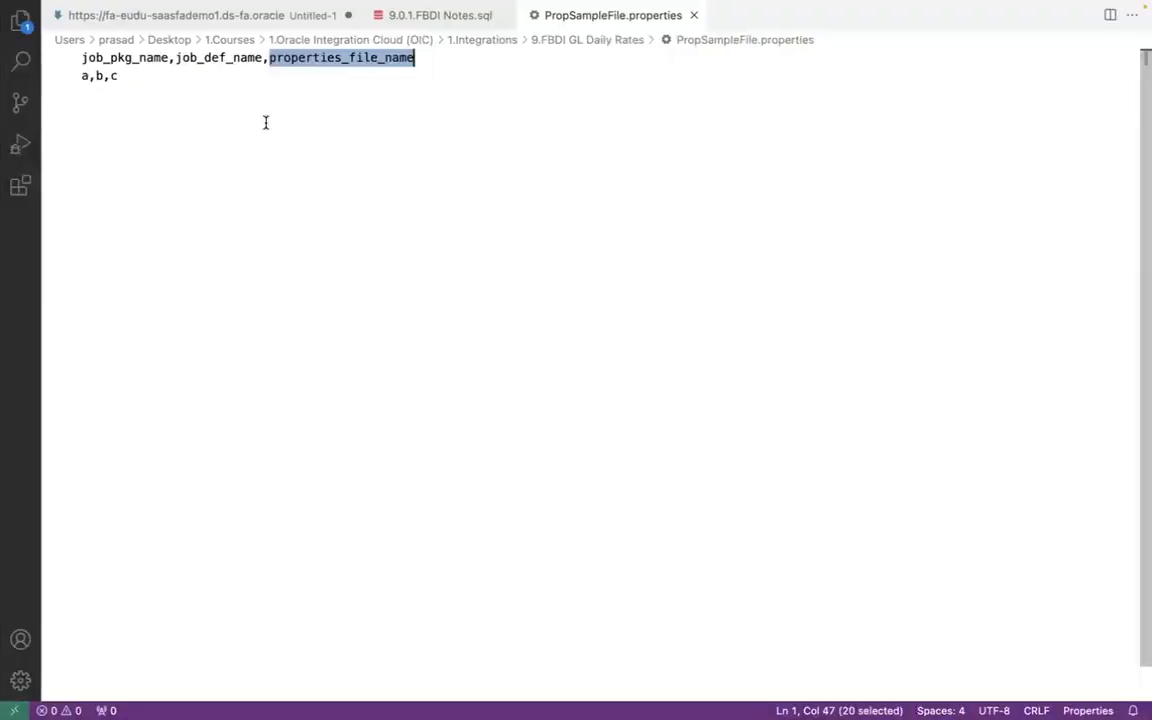
pyautogui.click(130, 57)
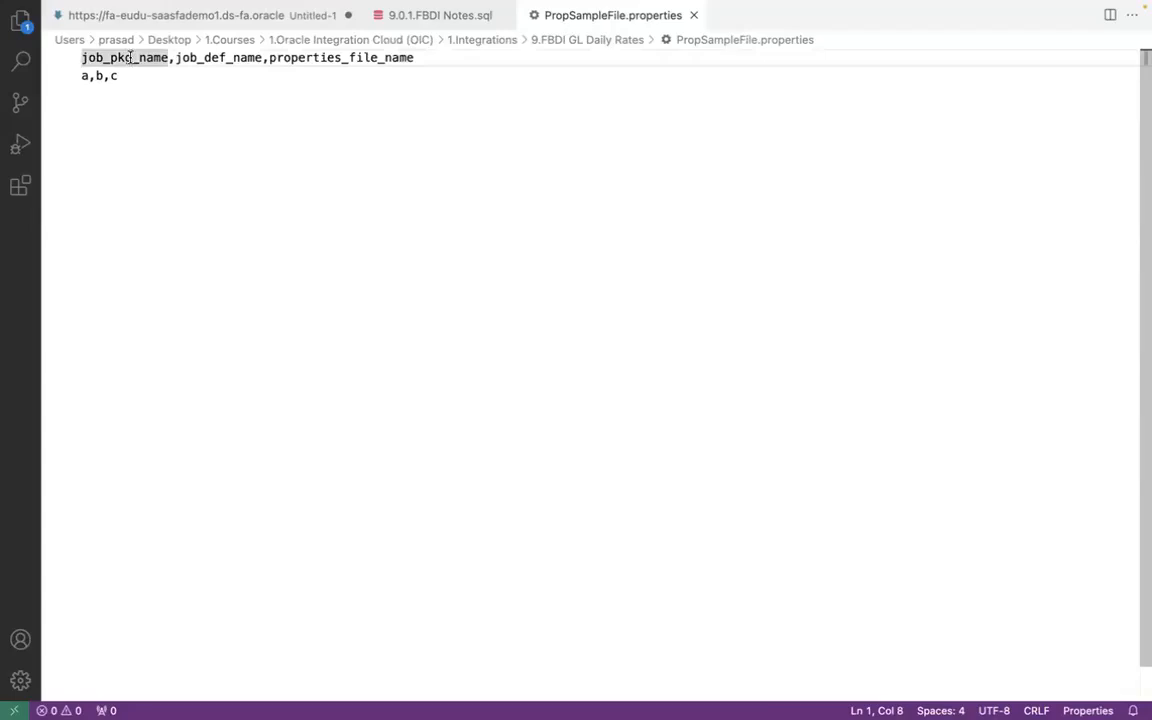
pyautogui.click(212, 60)
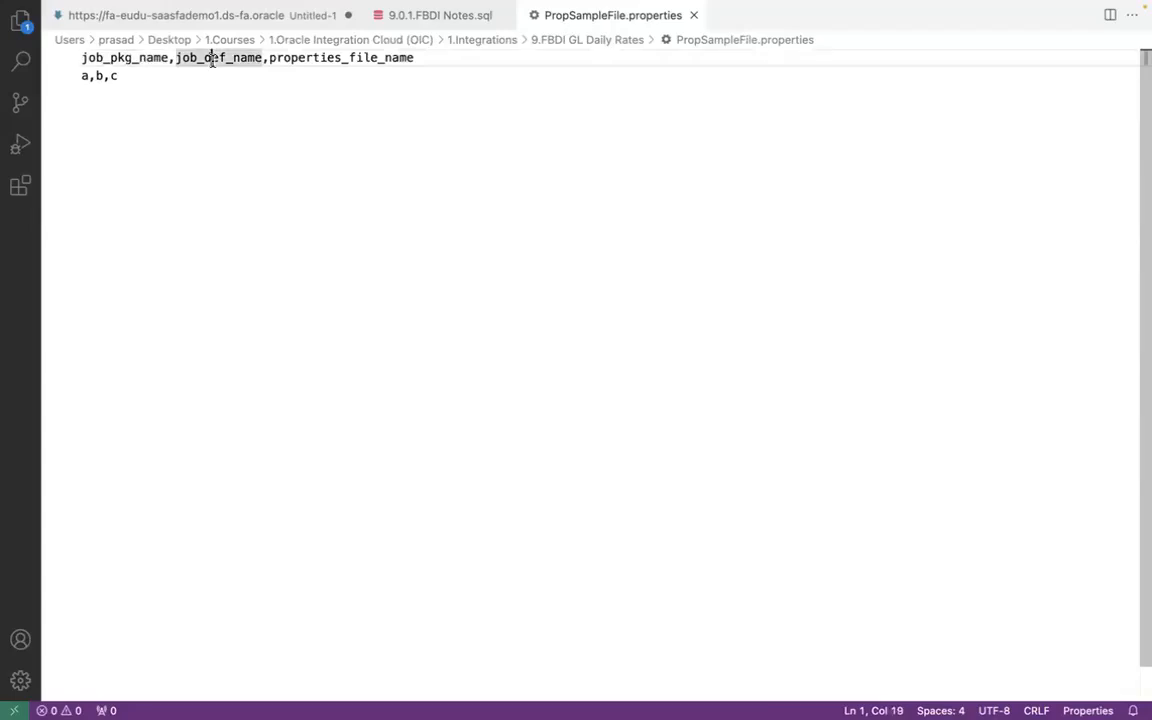
pyautogui.click(342, 60)
pyautogui.click(427, 60)
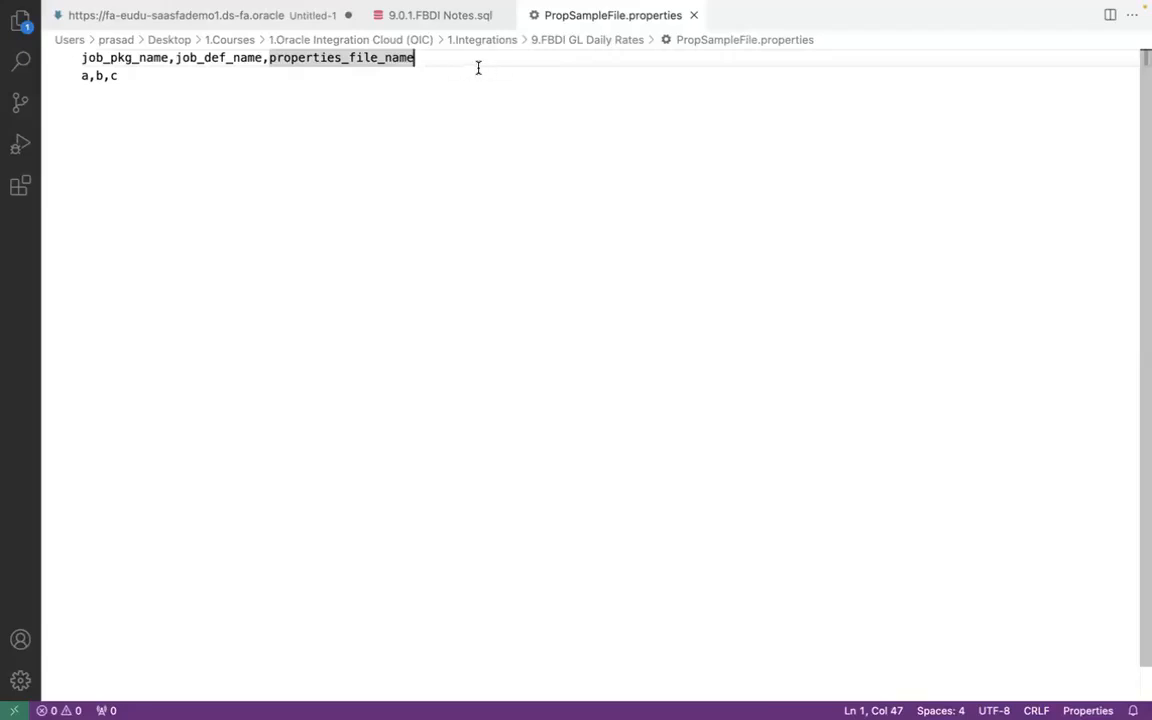
# - Check the import job name in the FBDI notes, and review the three header fields of PropSampleFile.properties
pyautogui.click(409, 15)
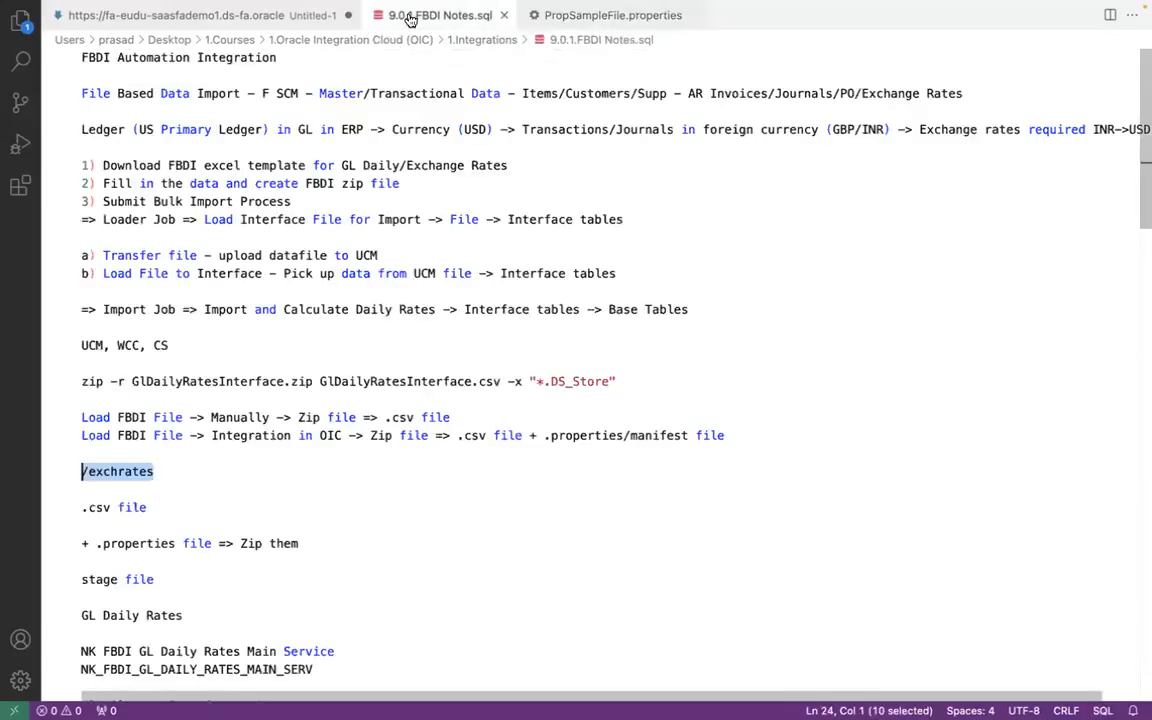
pyautogui.click(204, 309)
pyautogui.keyDown('shift'); pyautogui.click(437, 310); pyautogui.keyUp('shift')
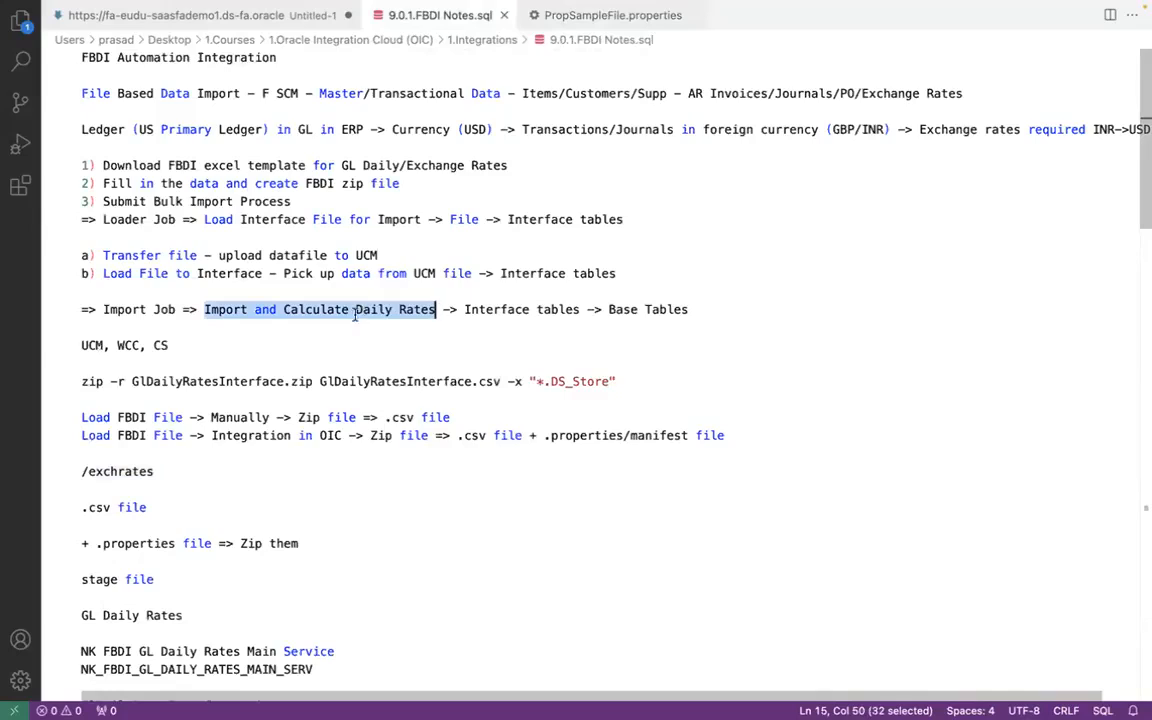
pyautogui.click(583, 20)
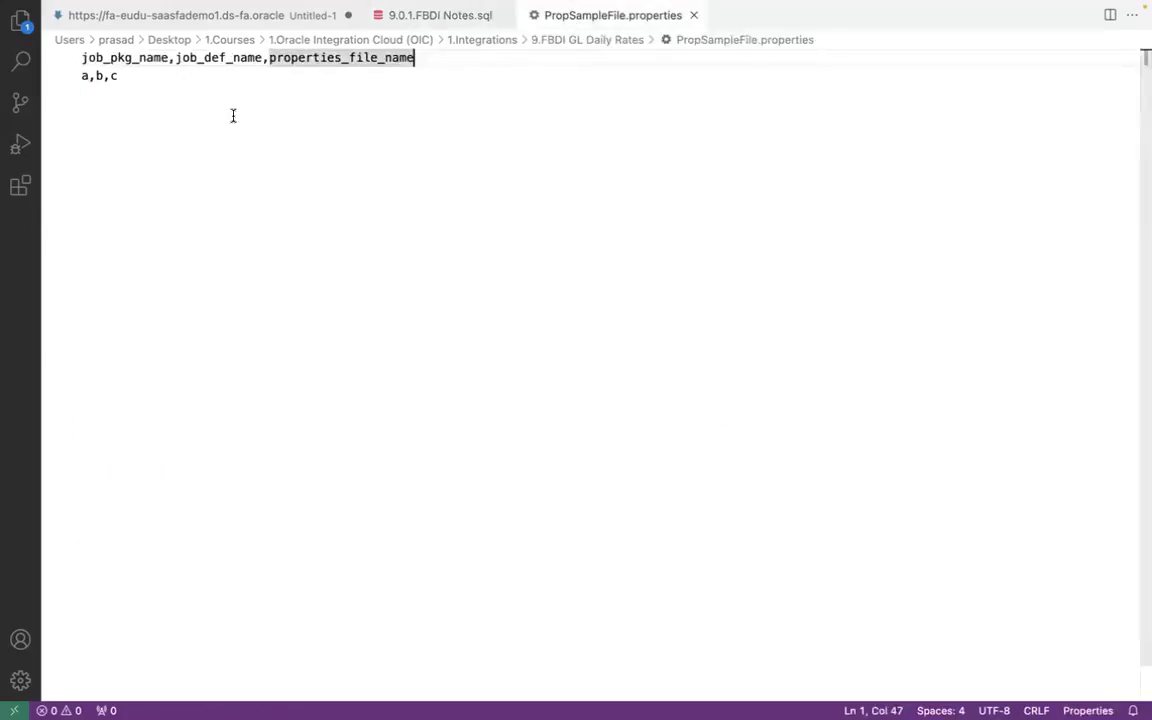
pyautogui.click(146, 58)
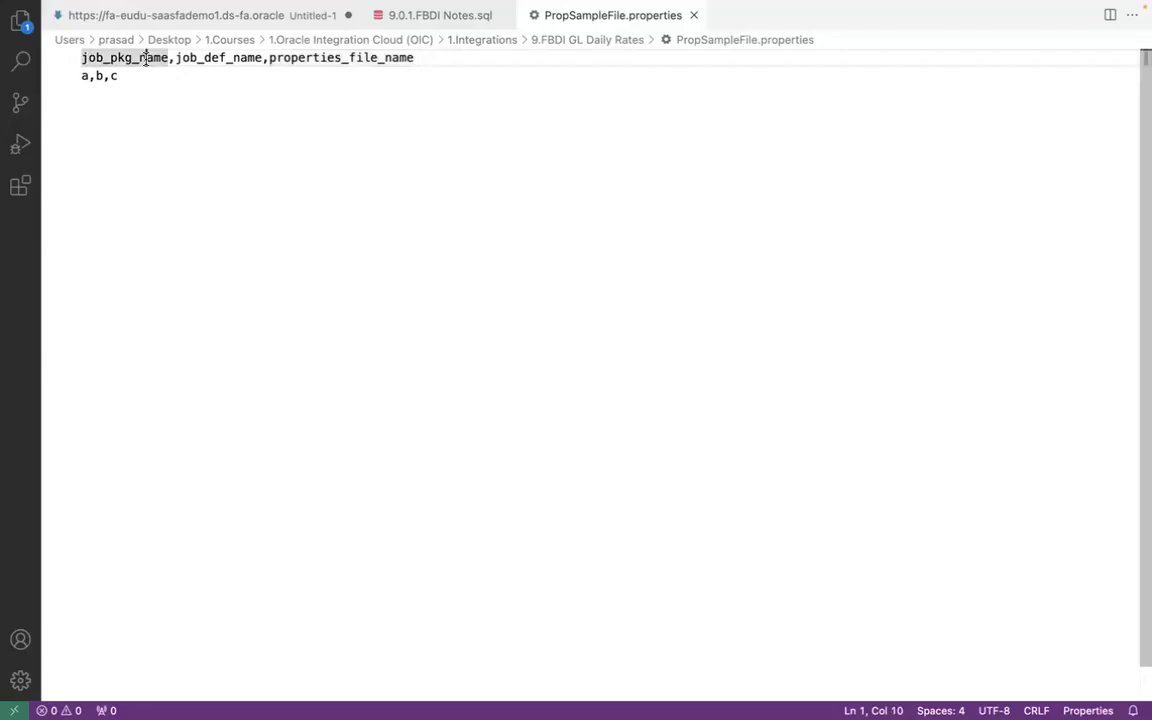
pyautogui.click(225, 58)
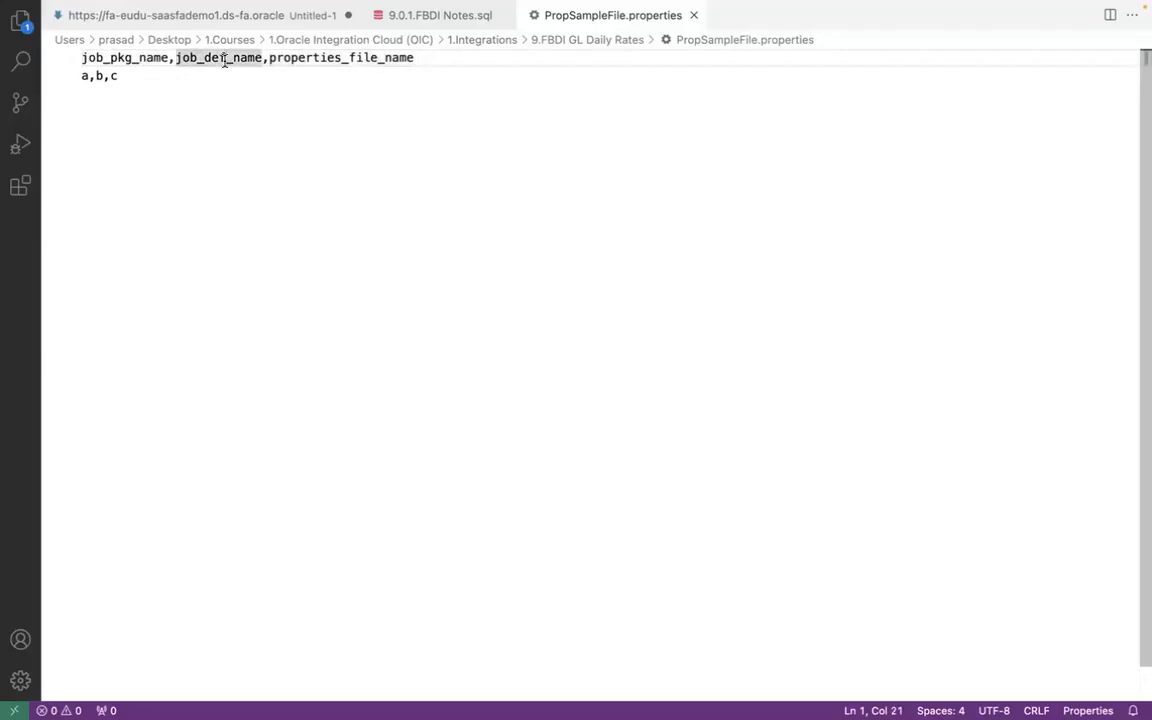
pyautogui.doubleClick(350, 58)
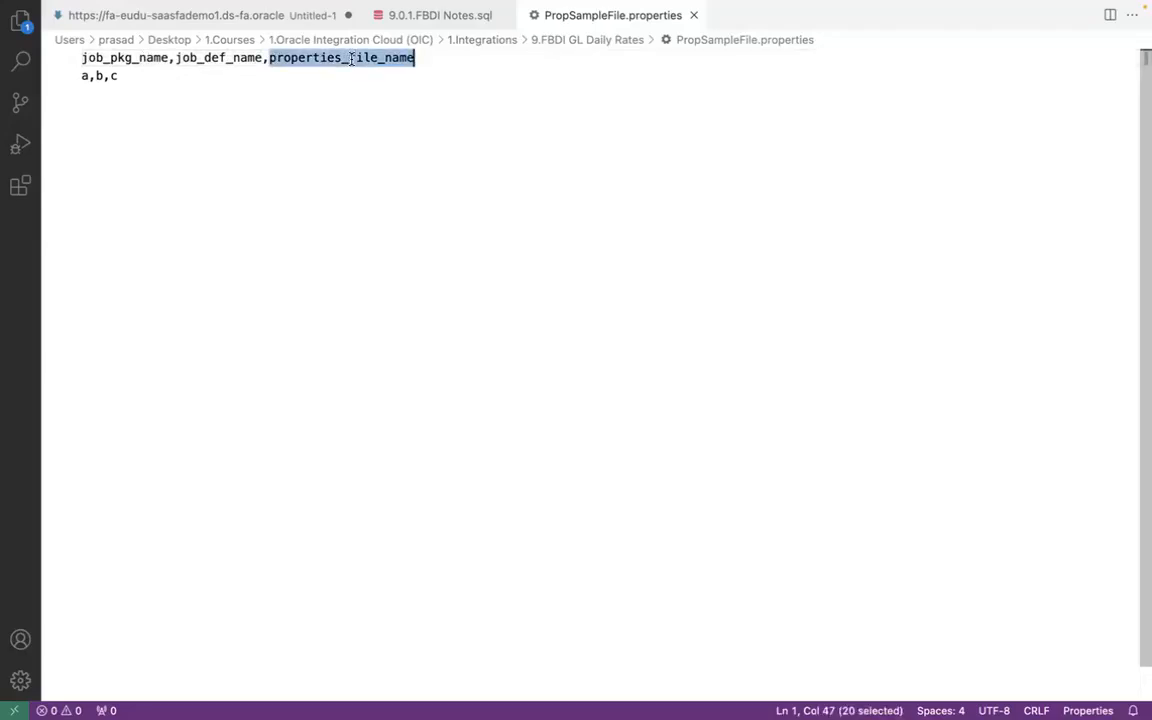
pyautogui.click(354, 59)
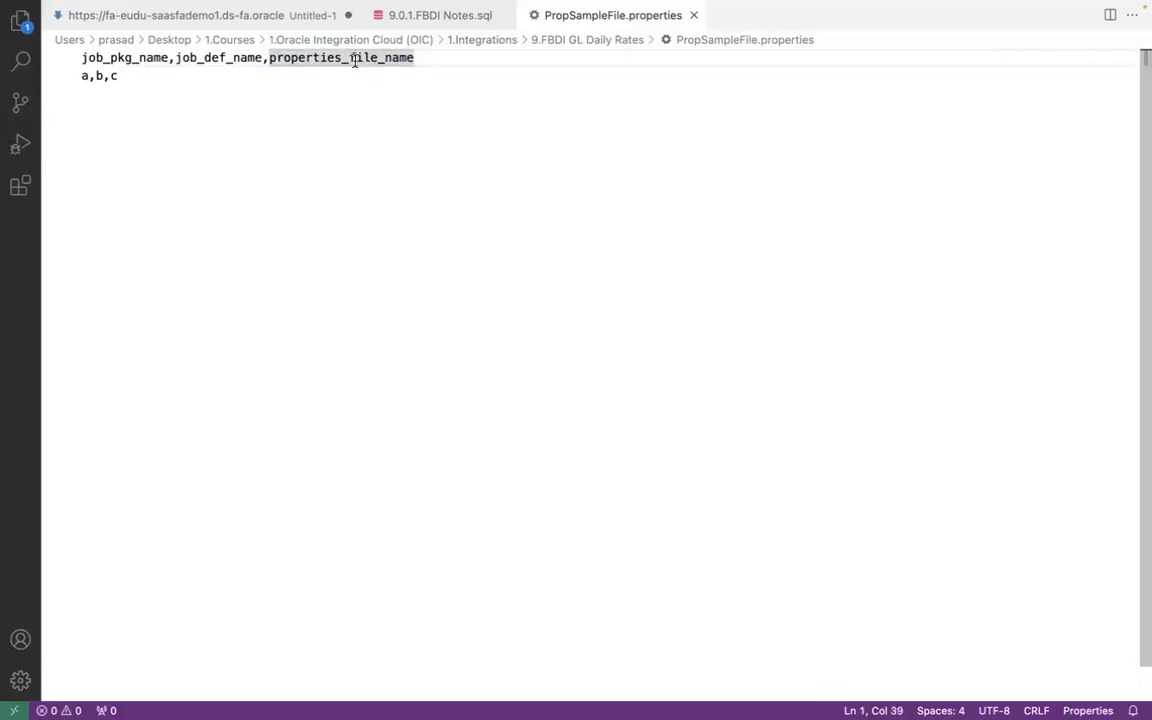
pyautogui.click(421, 58)
# - Switch to Chrome and view the first Param List expression in the submitImportJournalsEssJob mapping
pyautogui.press('super+Tab')
pyautogui.press('super+Tab')
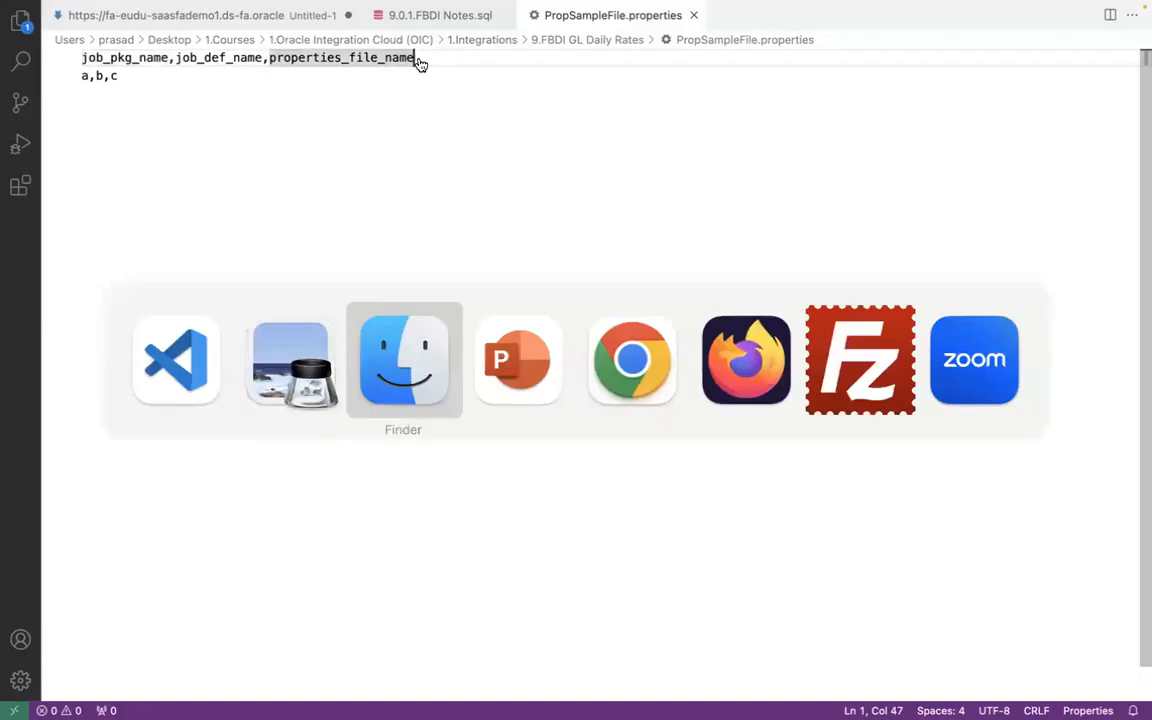
pyautogui.press('super+Tab')
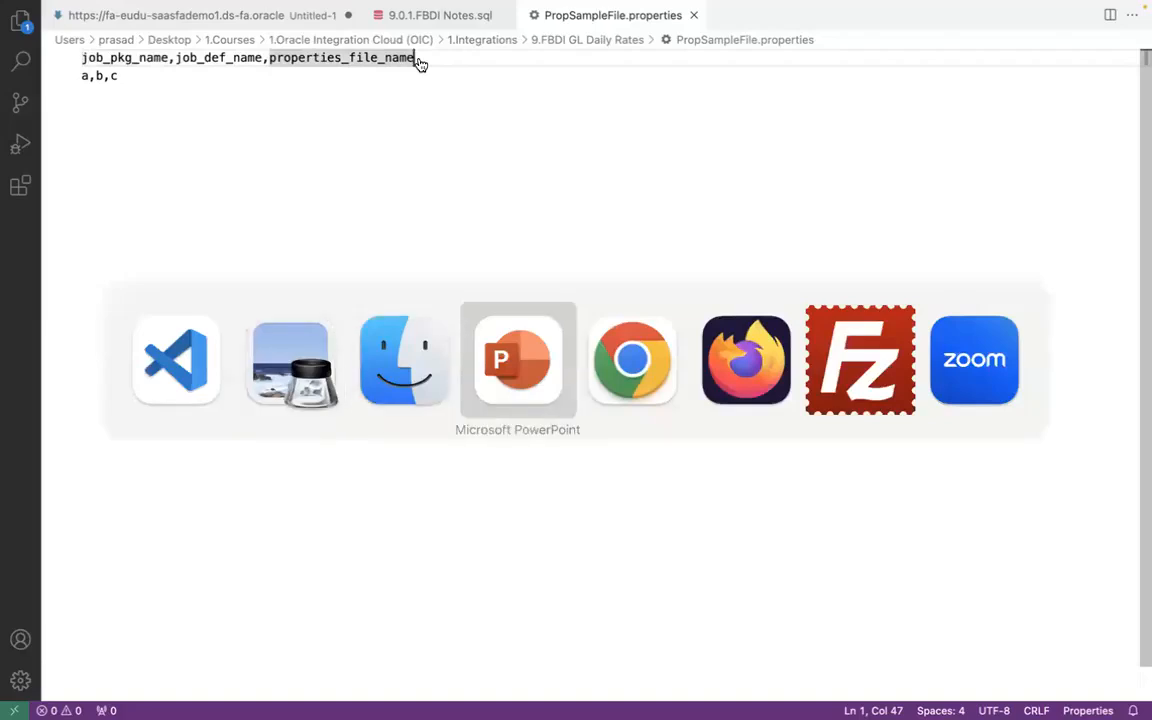
pyautogui.press('super+Tab')
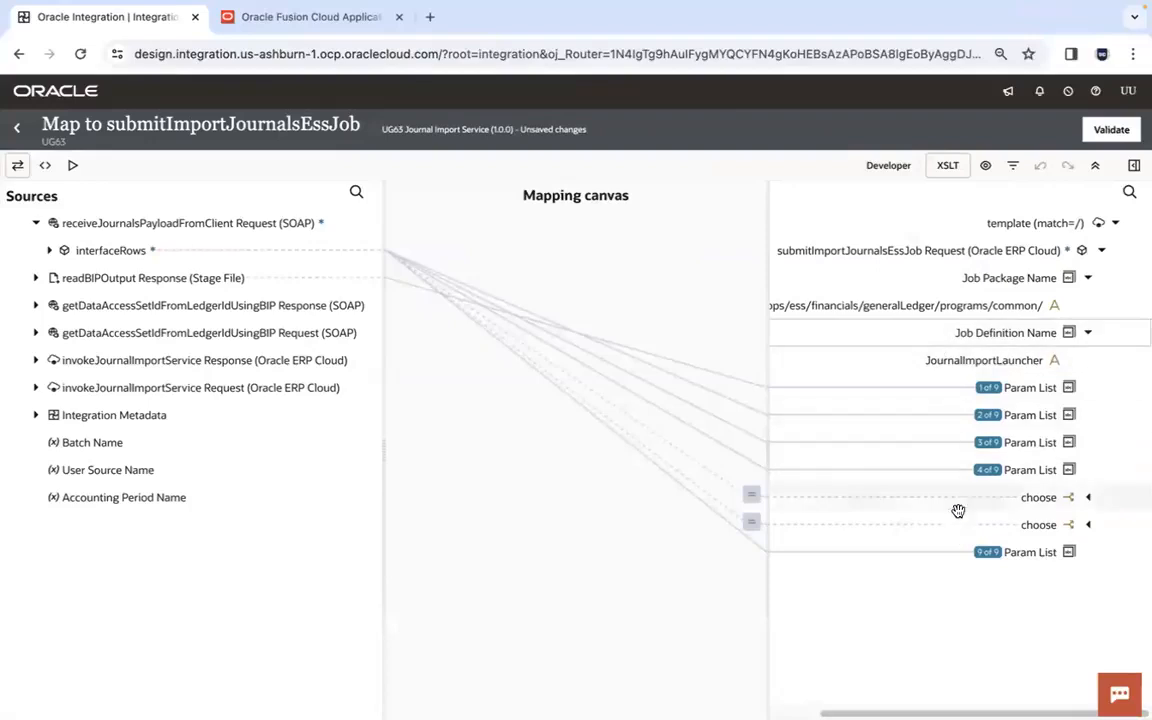
pyautogui.click(1025, 389)
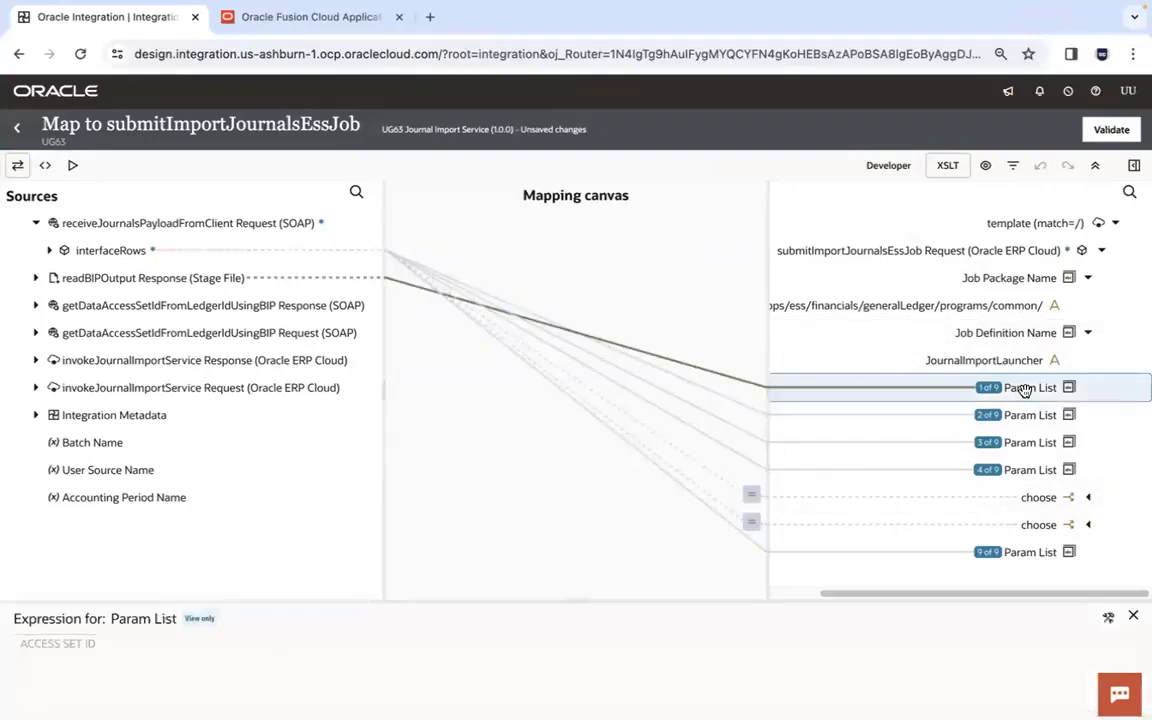
# - Switch to Visual Studio Code and append ACCESS SET ID to the header line of PropSampleFile.properties, comma-separated
pyautogui.press('super+Tab')
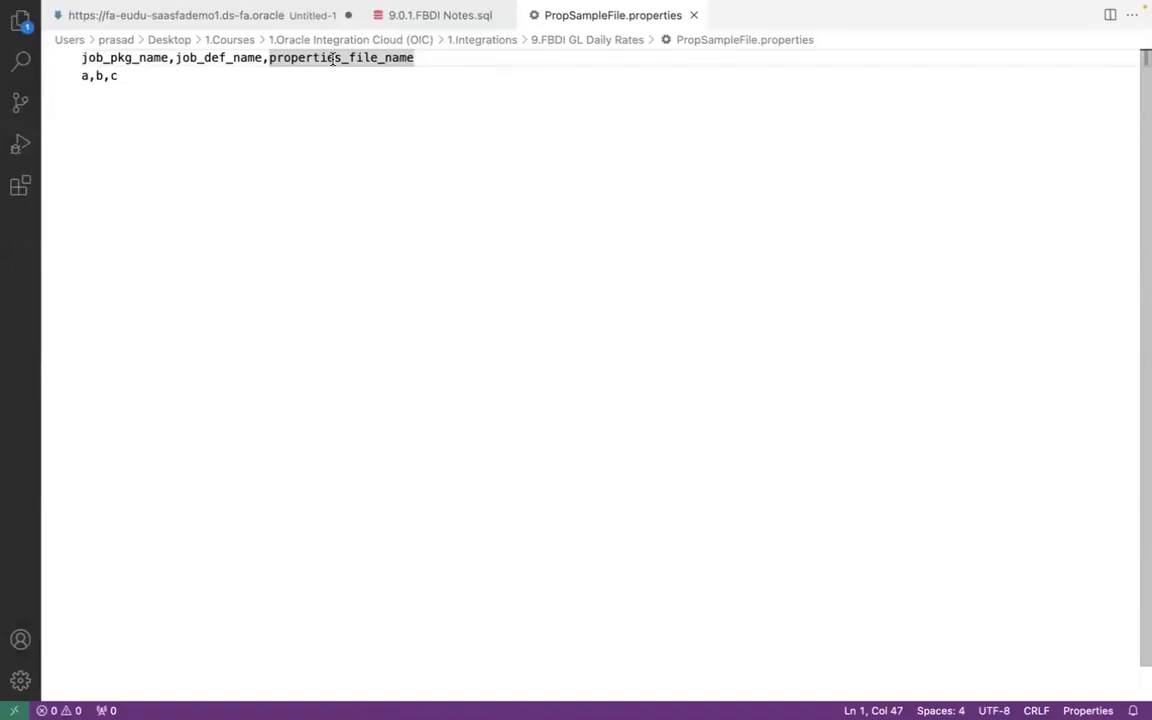
pyautogui.click(154, 57)
pyautogui.click(204, 57)
pyautogui.click(348, 57)
pyautogui.click(452, 62)
pyautogui.write(',')
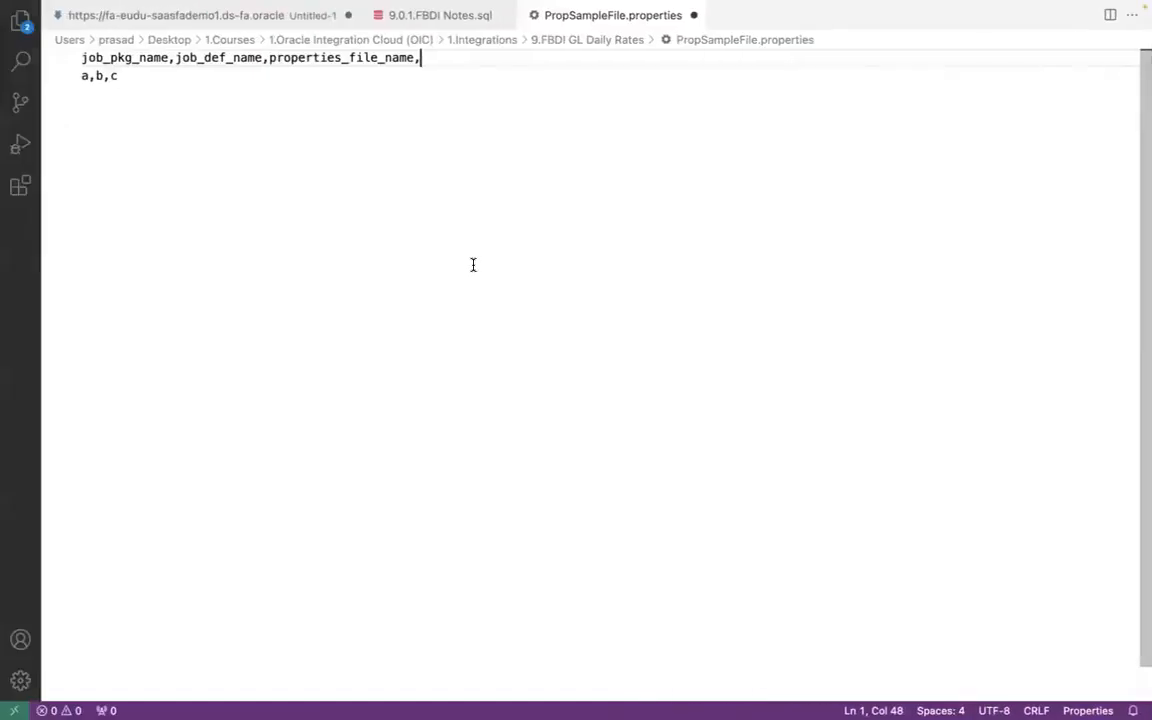
pyautogui.write('ACCESS SET ID,')
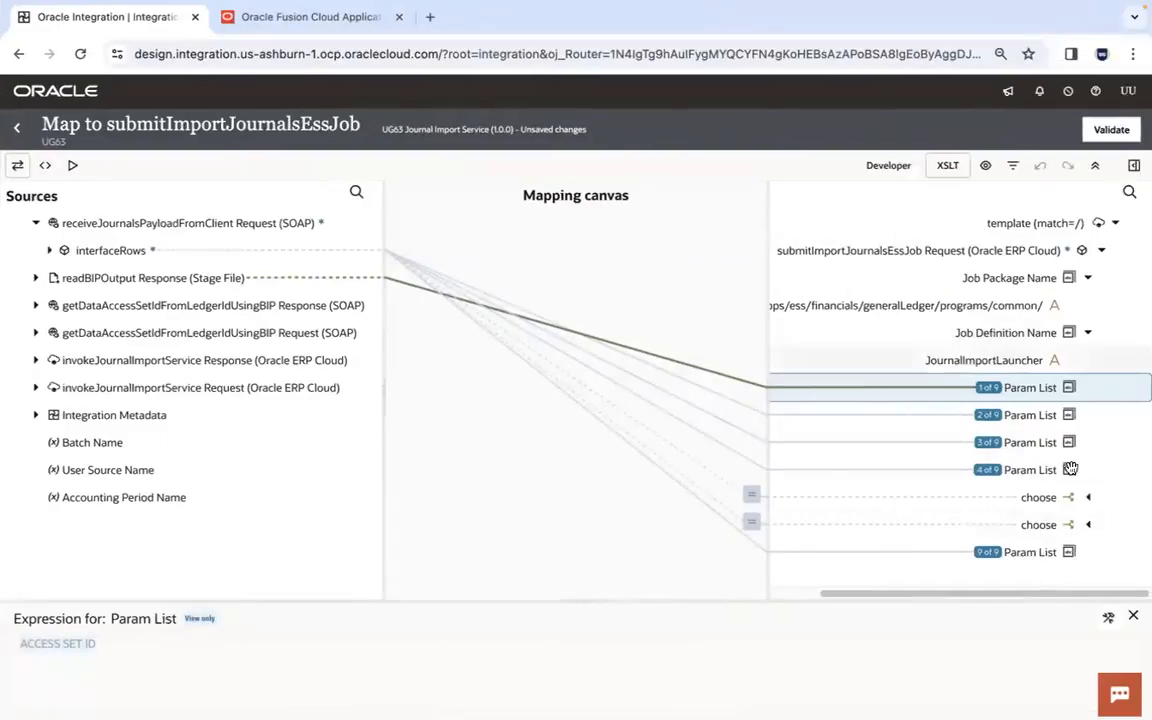
# - Copy the second Param List expression, UserSourceName, from the journal import mapping to the end of the sample header, followed by a comma
pyautogui.click(1039, 414)
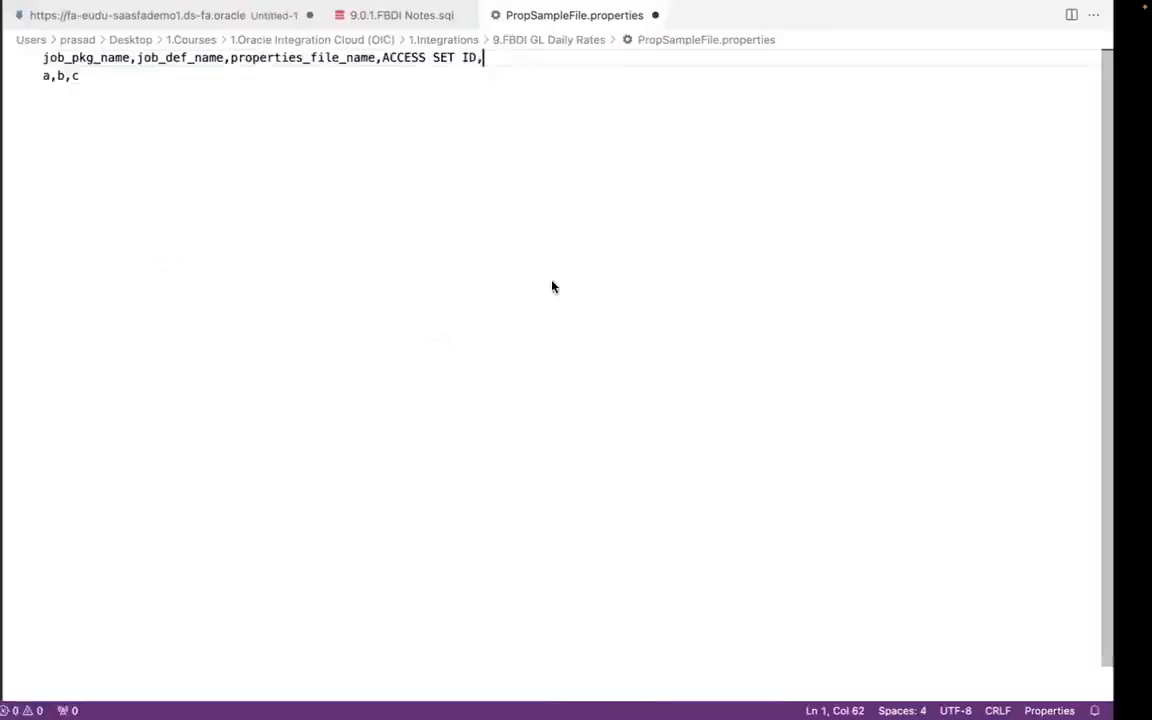
pyautogui.write('UserSourceName')
pyautogui.write(',')
pyautogui.press('Tab')
pyautogui.press('super+z')
# - Copy the third Param List expression, LedgerId, from the mapping to the end of the sample header, followed by a comma and two dots
pyautogui.hotkey('ctrl', 'Right')
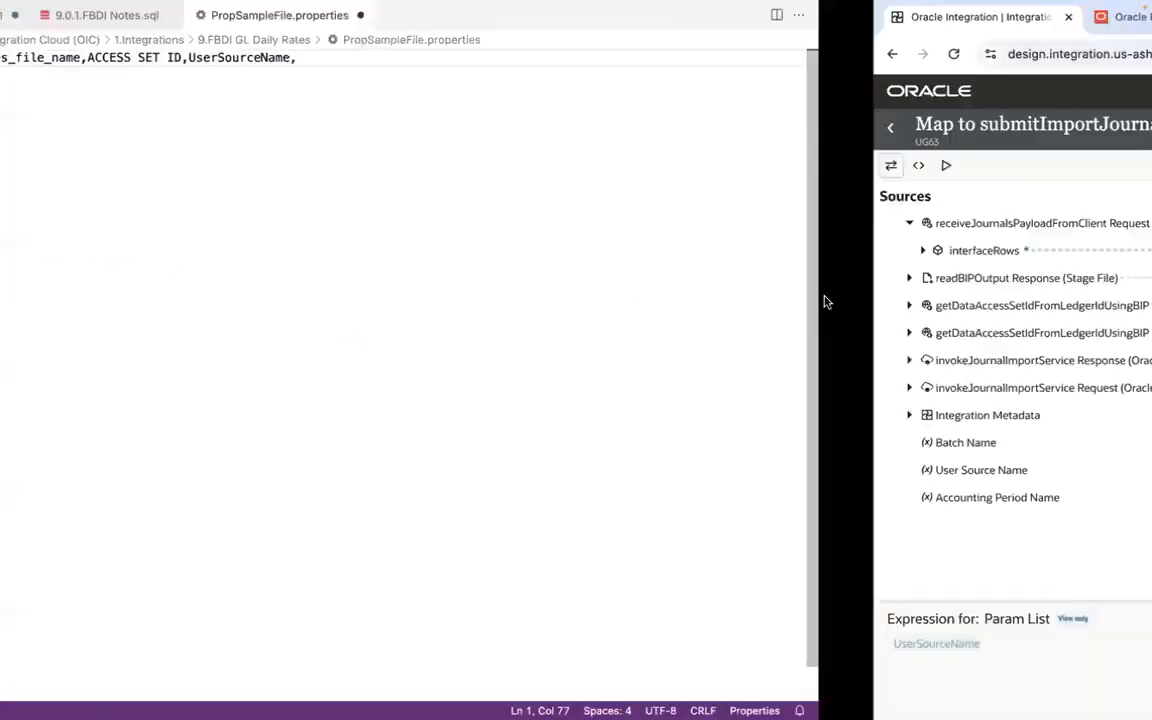
pyautogui.click(1042, 445)
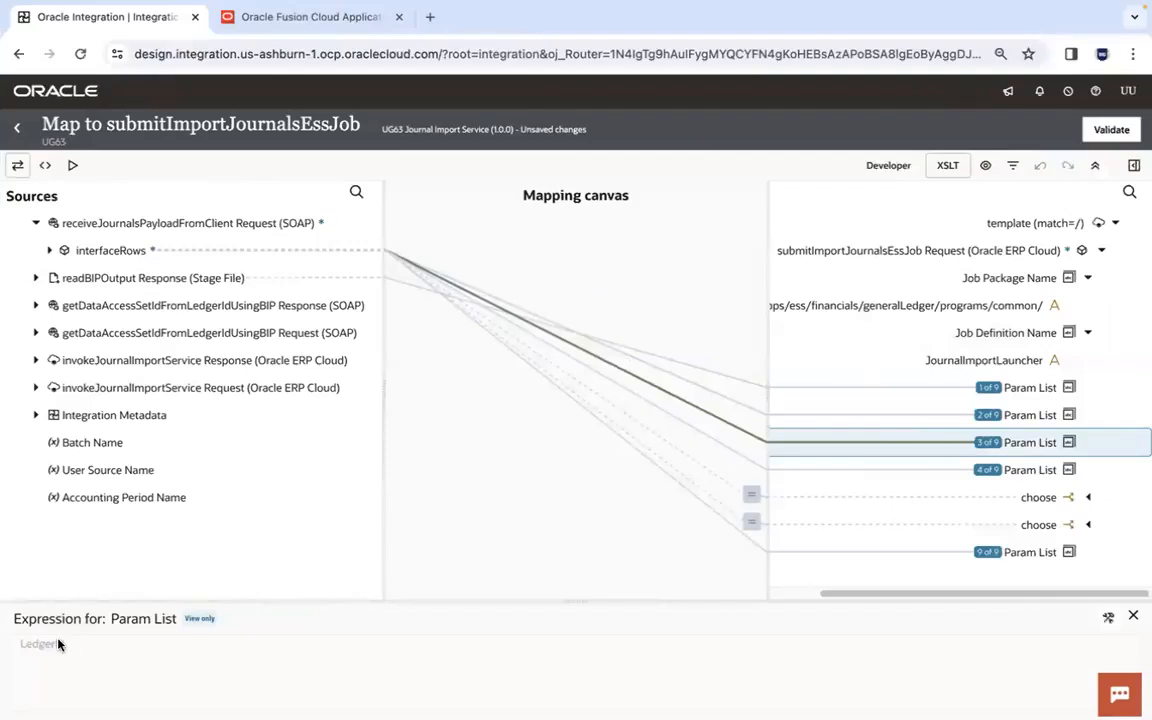
pyautogui.hotkey('ctrl', 'Left')
pyautogui.write('LedgerId')
pyautogui.write(',..')
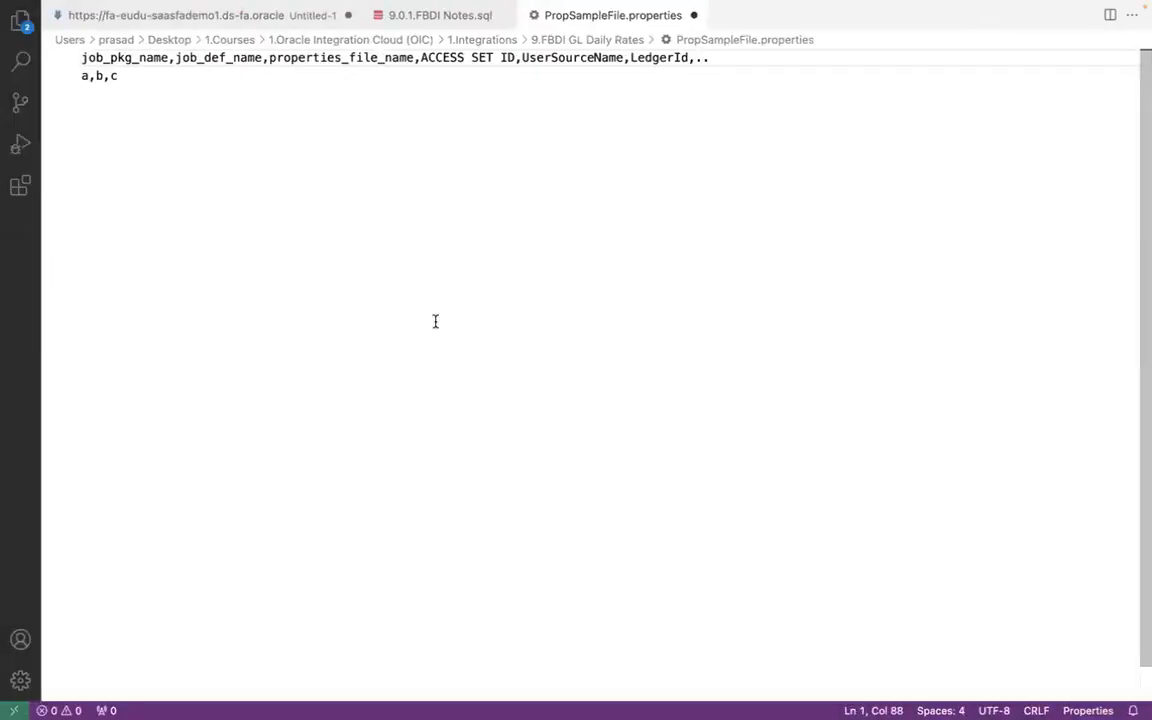
# - Extend the sample data line with the values d,e,f,g after a,b,c
pyautogui.click(289, 77)
pyautogui.write(',')
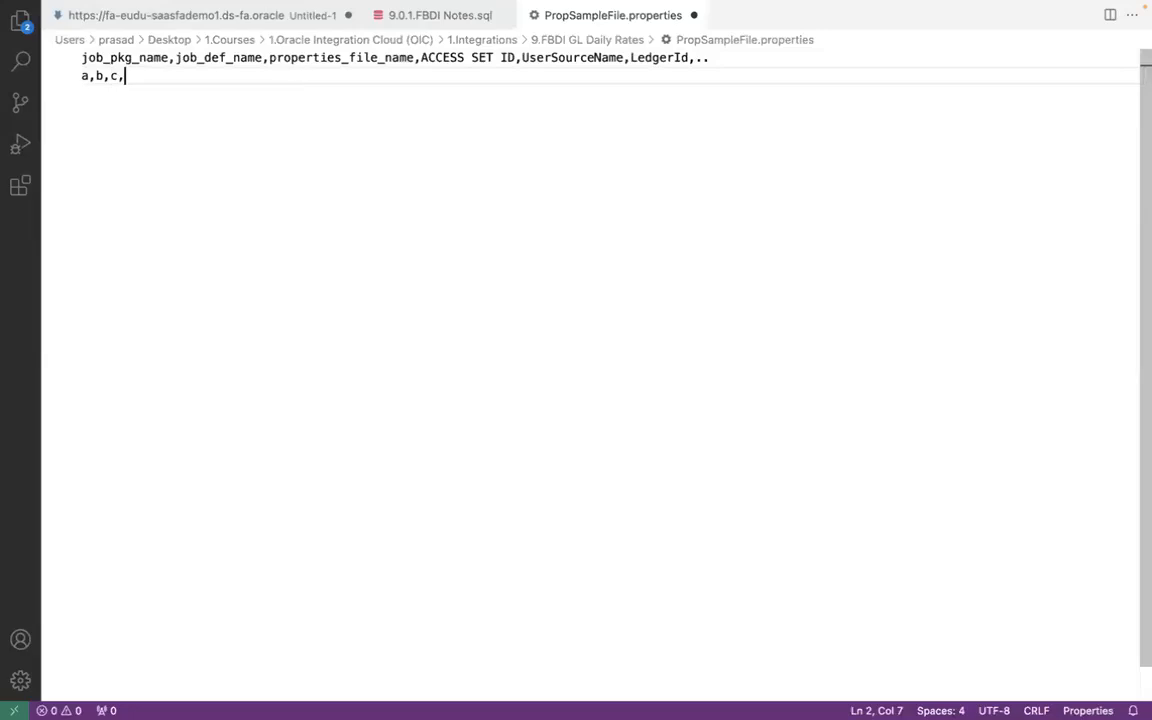
pyautogui.write('d,e,f,')
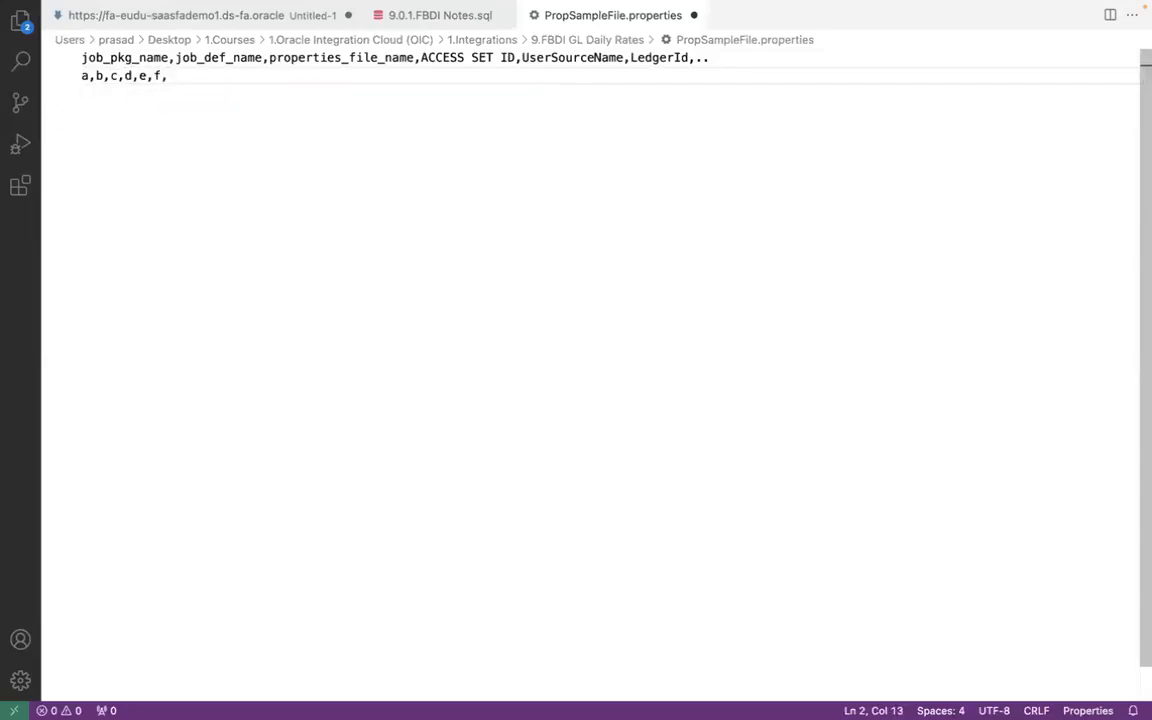
pyautogui.write('g,')
pyautogui.press('BackSpace')
# - Review the header fields from job_pkg_name through UserSourceName and match them with the sample values on the second line
pyautogui.click(144, 57)
pyautogui.click(218, 57)
pyautogui.click(283, 57)
pyautogui.click(463, 57)
pyautogui.click(579, 57)
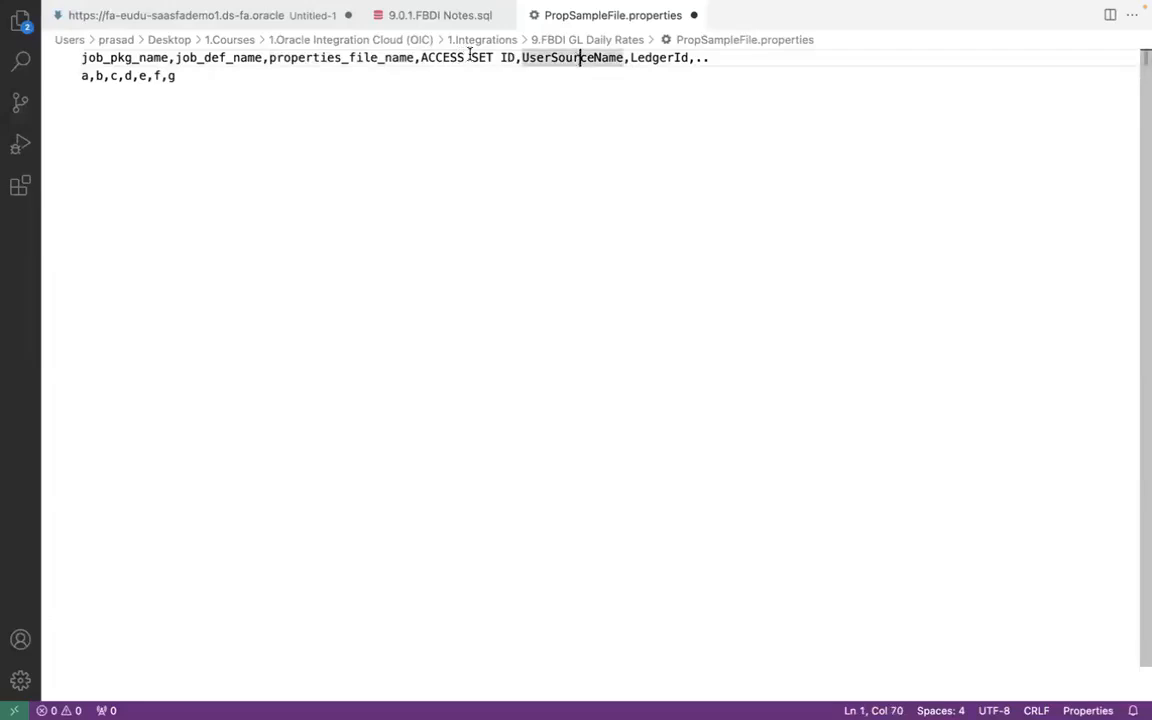
pyautogui.click(160, 57)
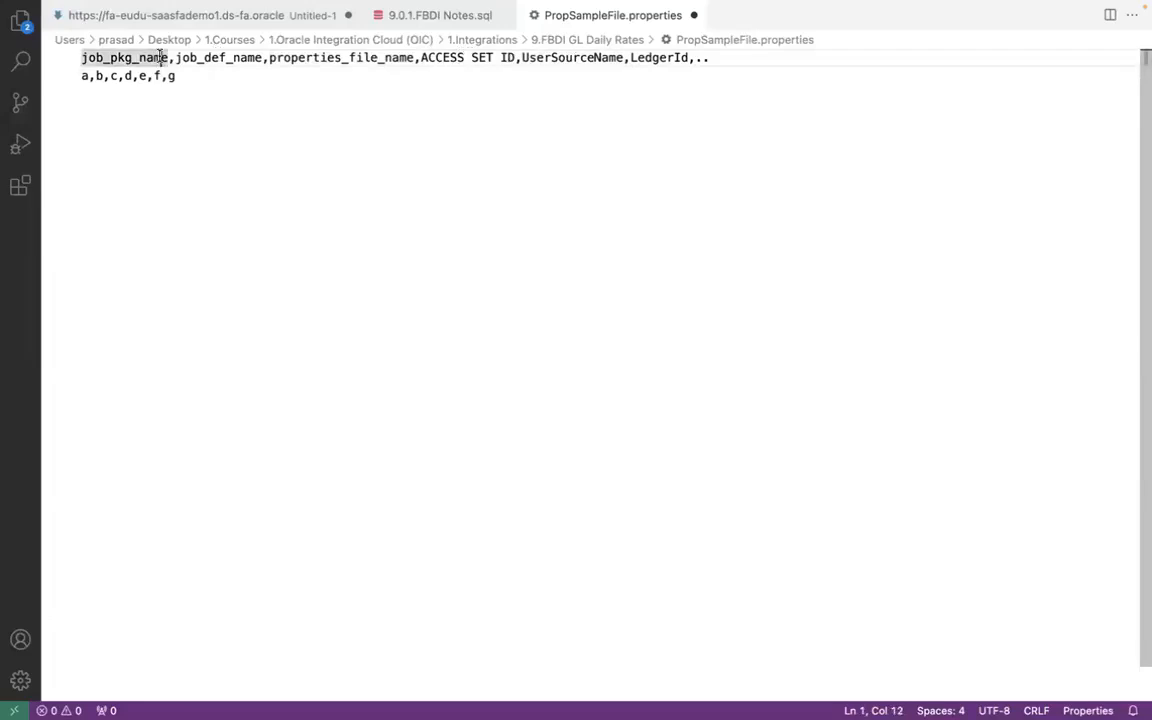
pyautogui.click(87, 76)
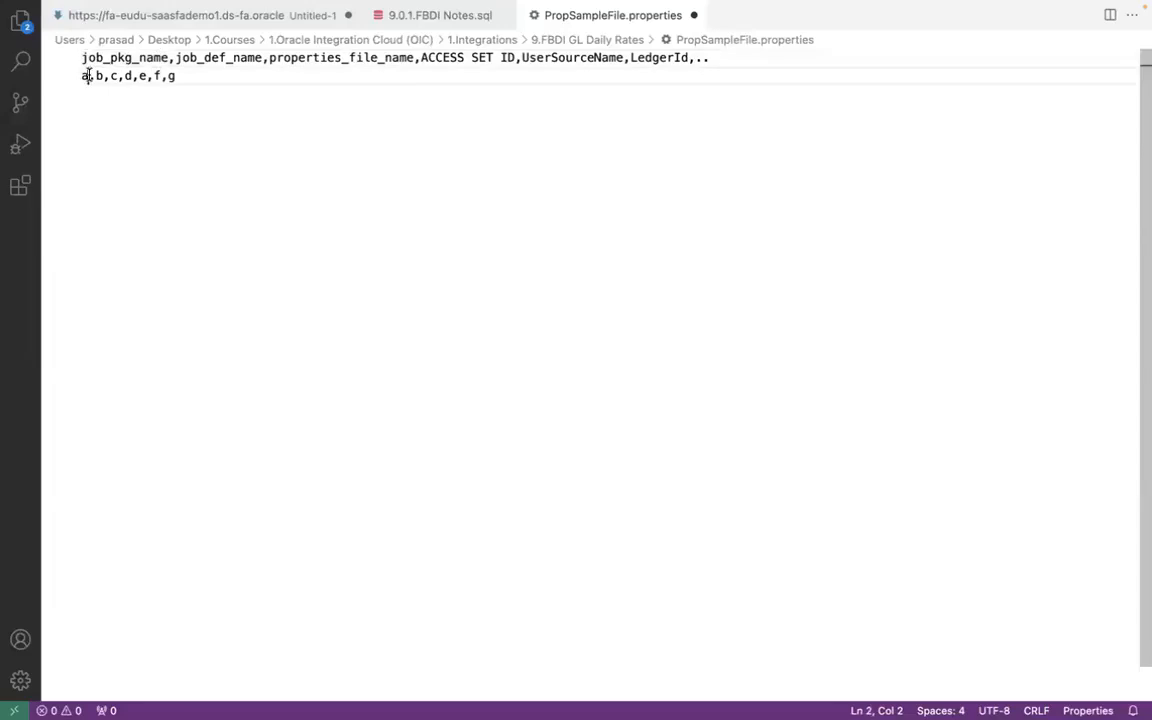
pyautogui.moveTo(87, 76); pyautogui.dragTo(103, 76)
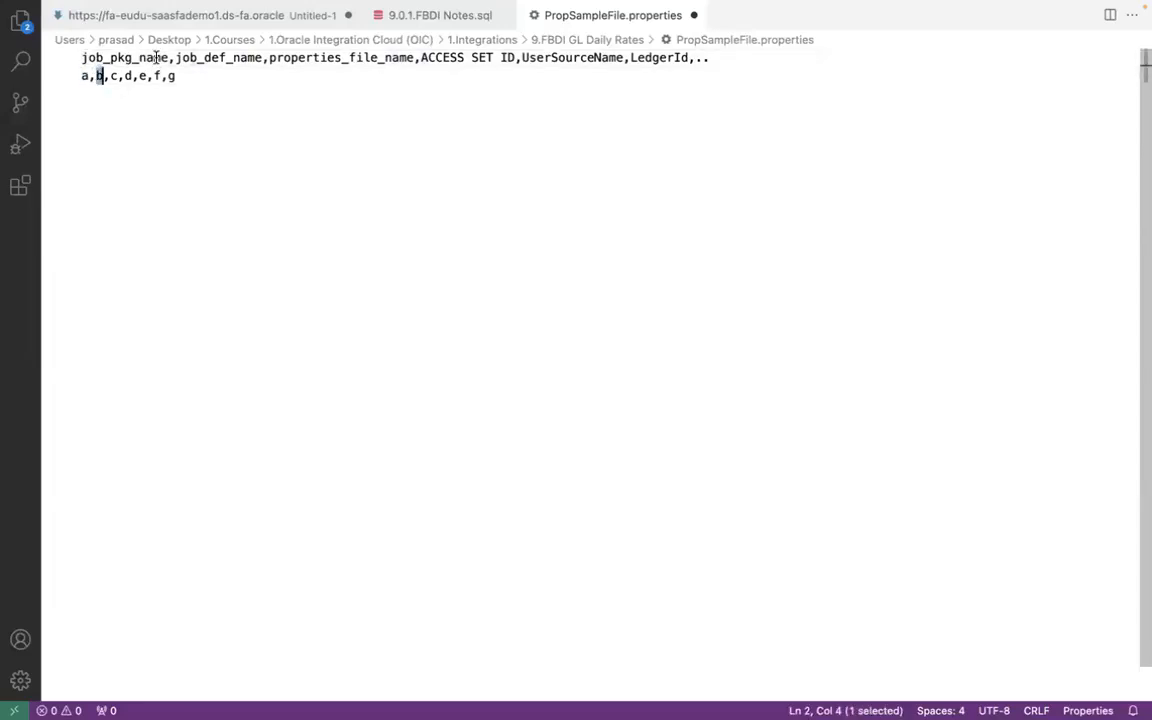
pyautogui.doubleClick(212, 58)
pyautogui.doubleClick(289, 57)
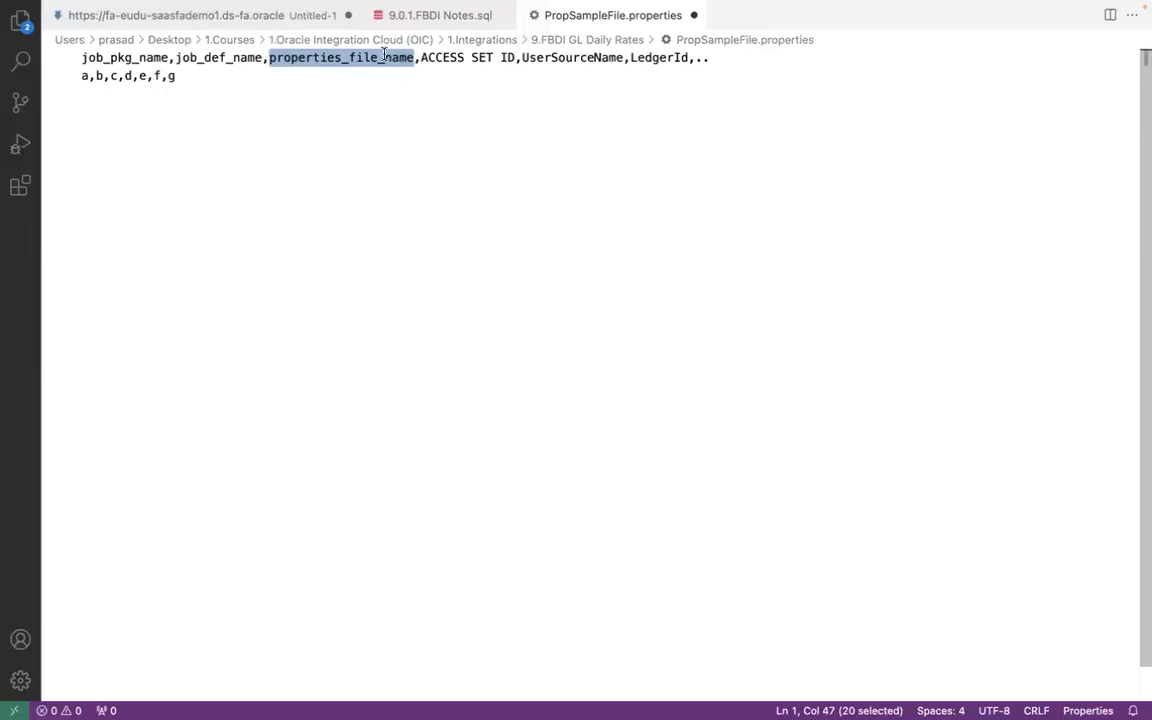
pyautogui.click(227, 57)
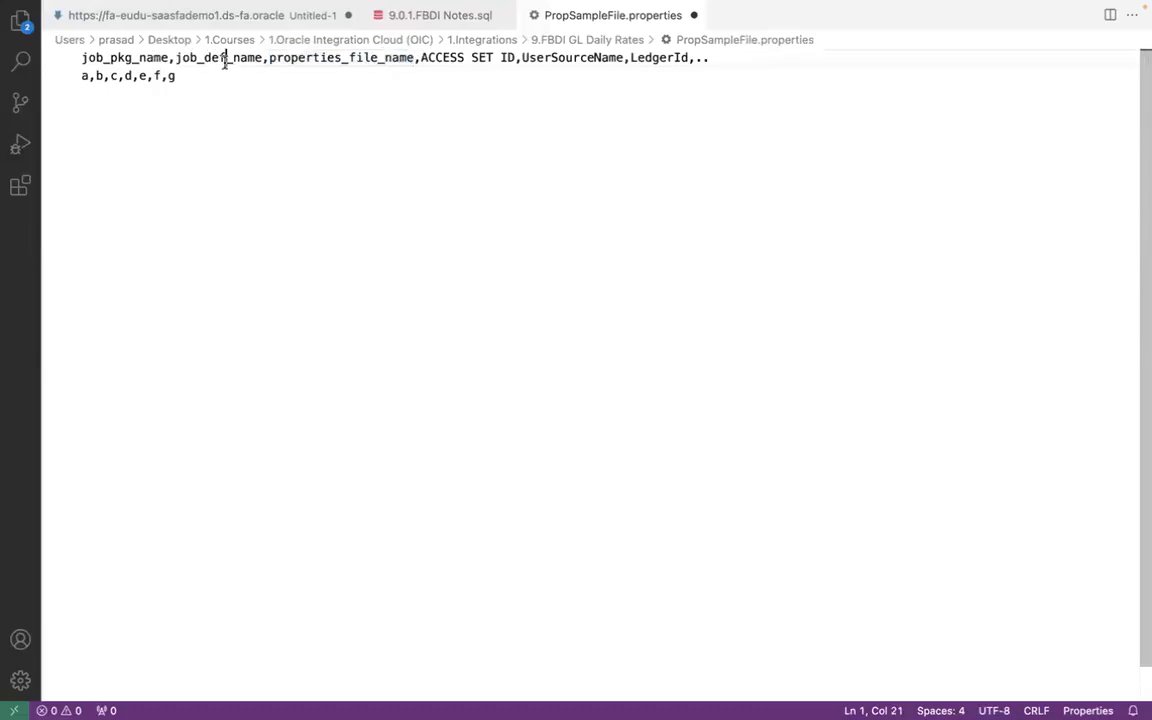
pyautogui.click(348, 58)
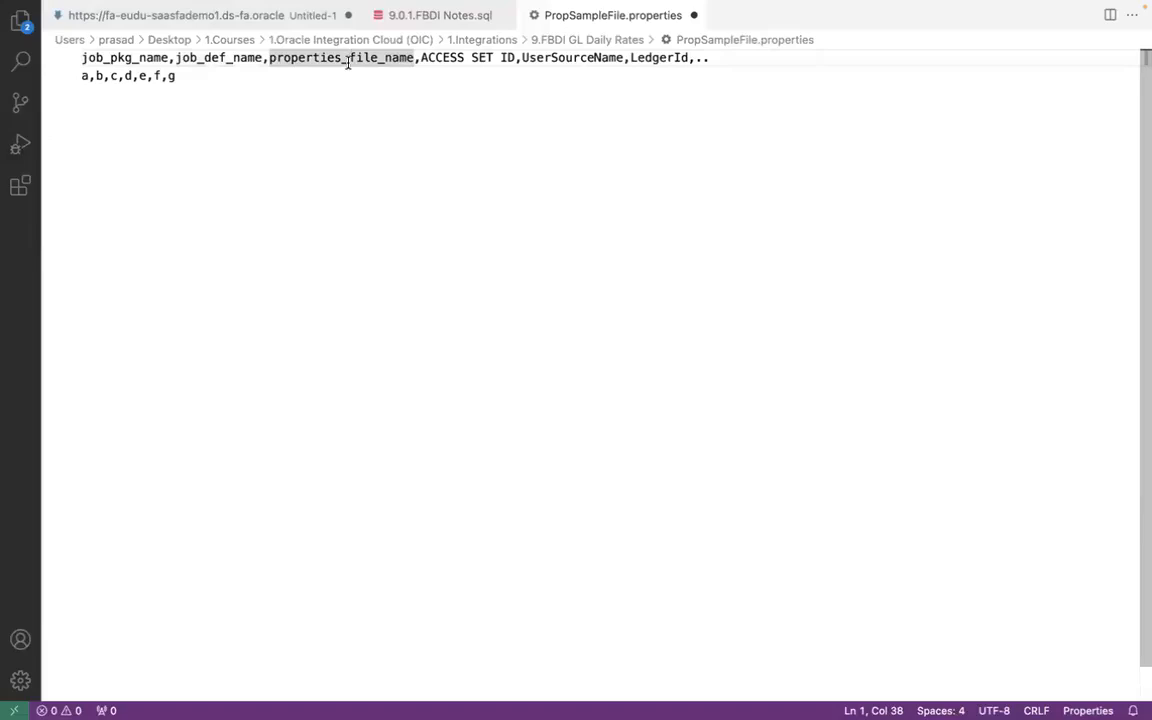
# - Delete the job parameter fields from ACCESS SET ID onward, with the preceding comma, from the sample header
pyautogui.moveTo(421, 57); pyautogui.dragTo(428, 57)
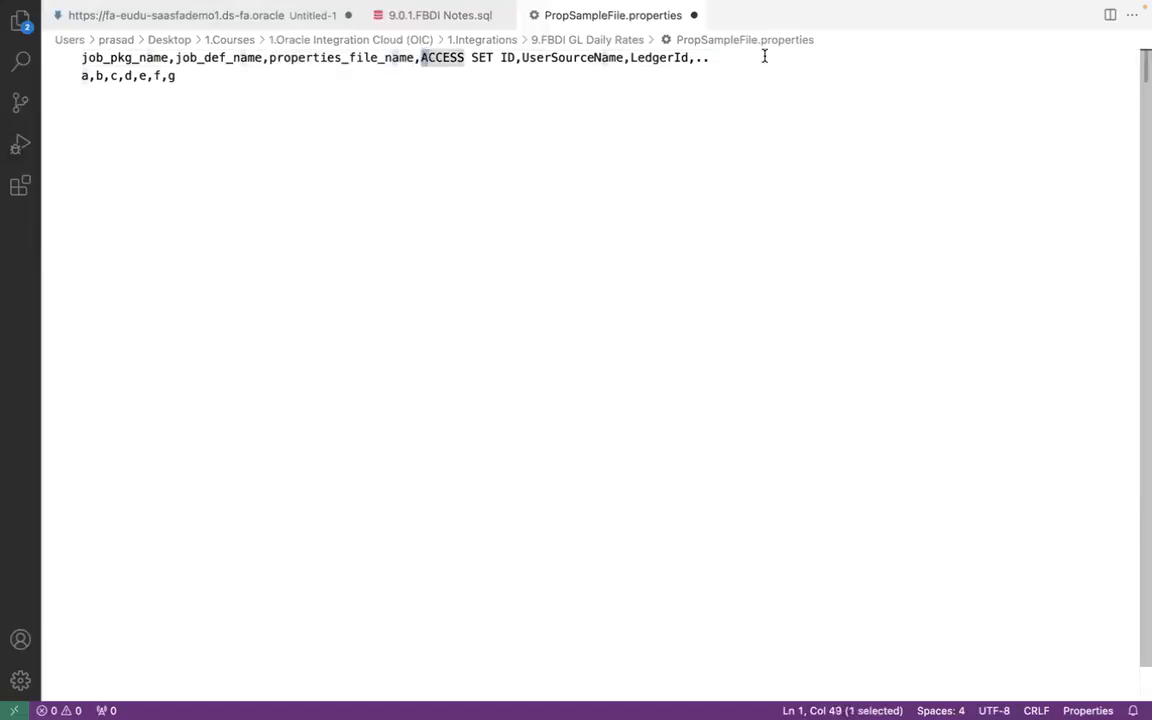
pyautogui.keyDown('shift'); pyautogui.click(764, 57); pyautogui.keyUp('shift')
pyautogui.click(764, 57)
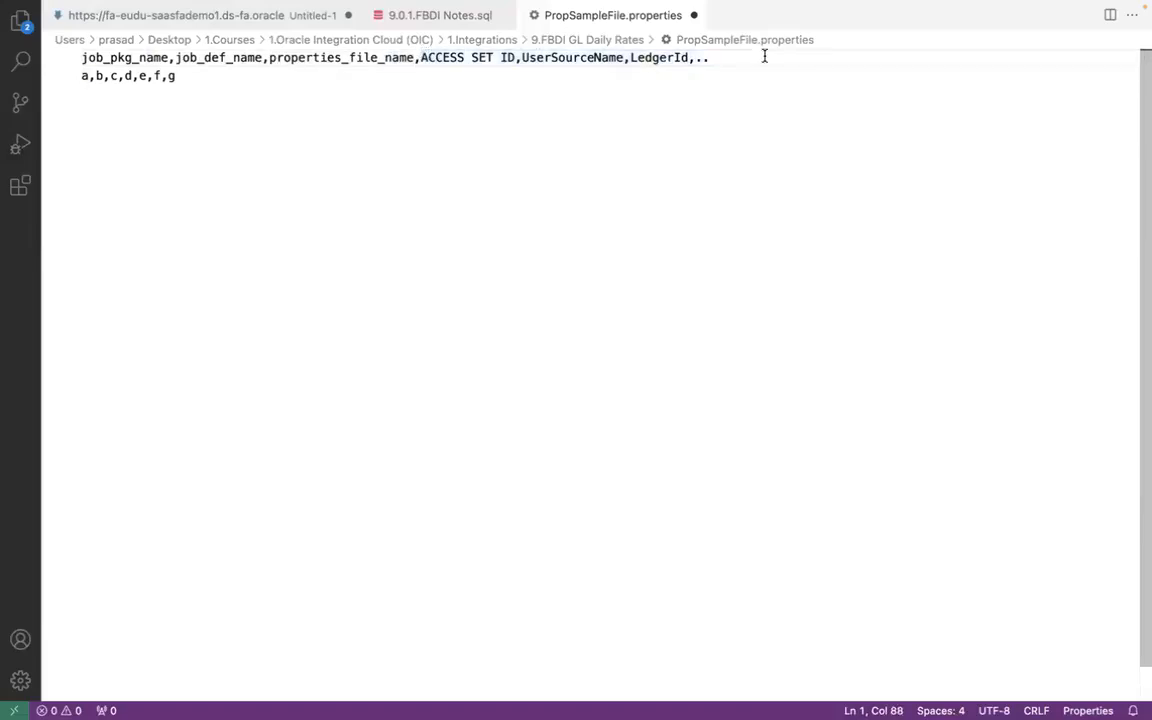
pyautogui.keyDown('shift'); pyautogui.click(421, 57); pyautogui.keyUp('shift')
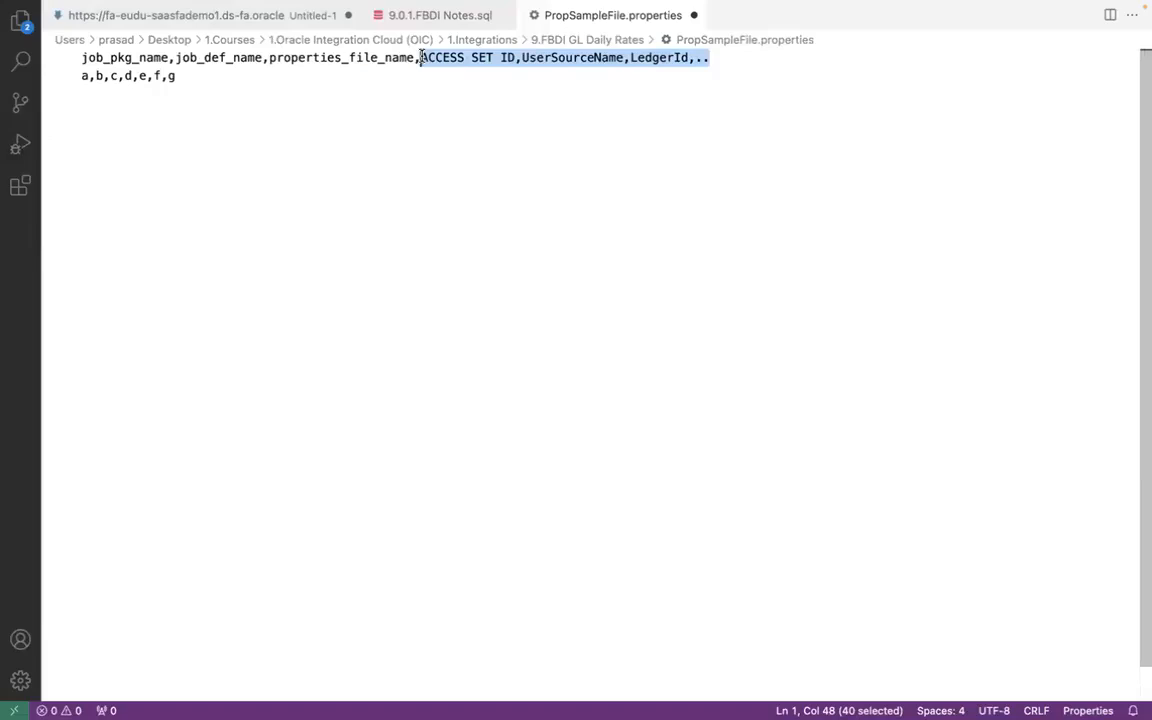
pyautogui.press('BackSpace')
pyautogui.press('BackSpace')
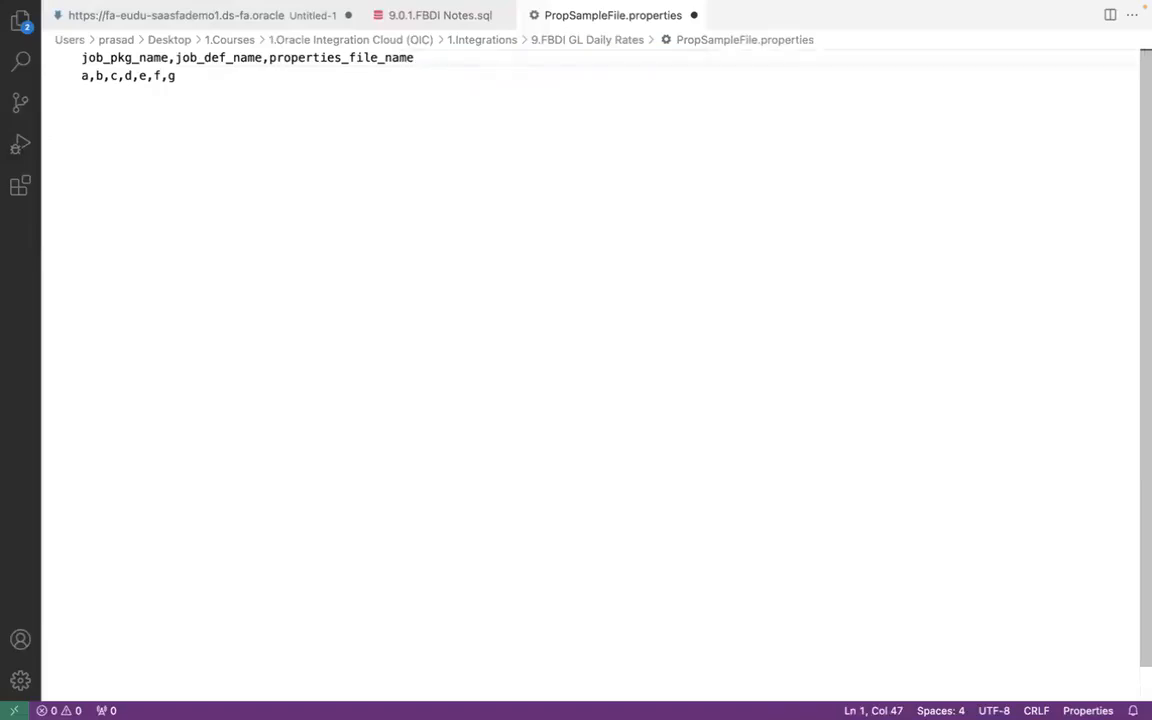
# - Delete the values d,e,f,g and their commas from the sample data line and save the file
pyautogui.click(119, 76)
pyautogui.moveTo(126, 76); pyautogui.dragTo(189, 76)
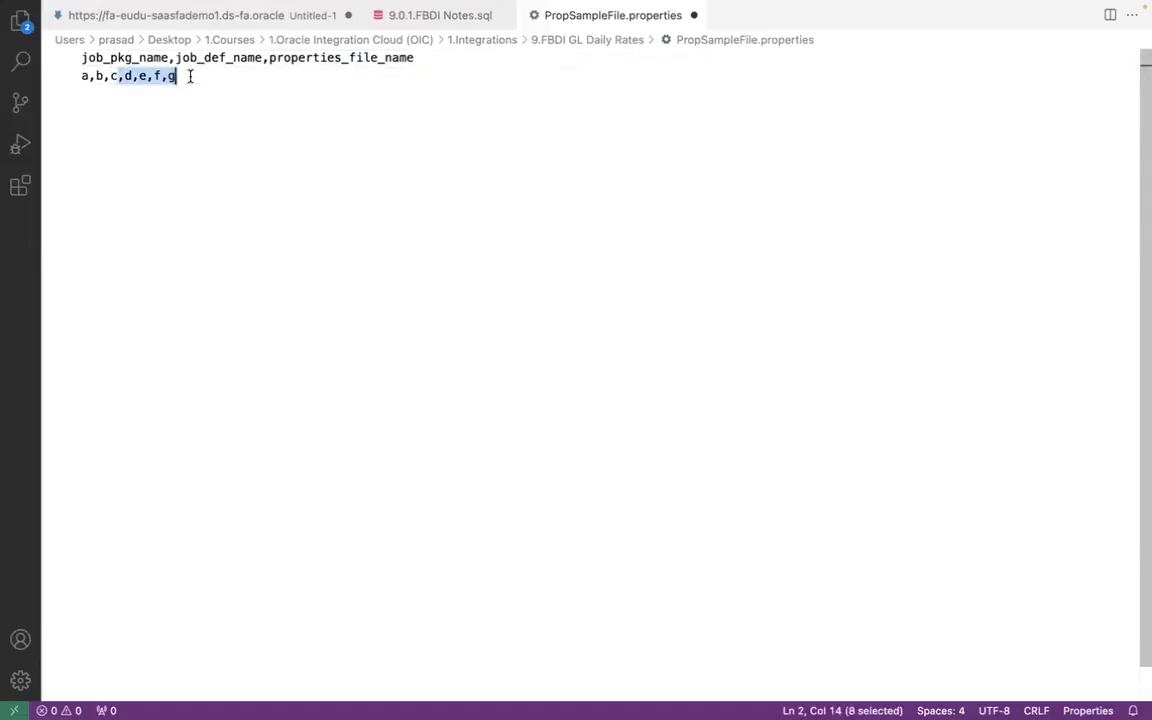
pyautogui.press('BackSpace')
pyautogui.press('super+s')
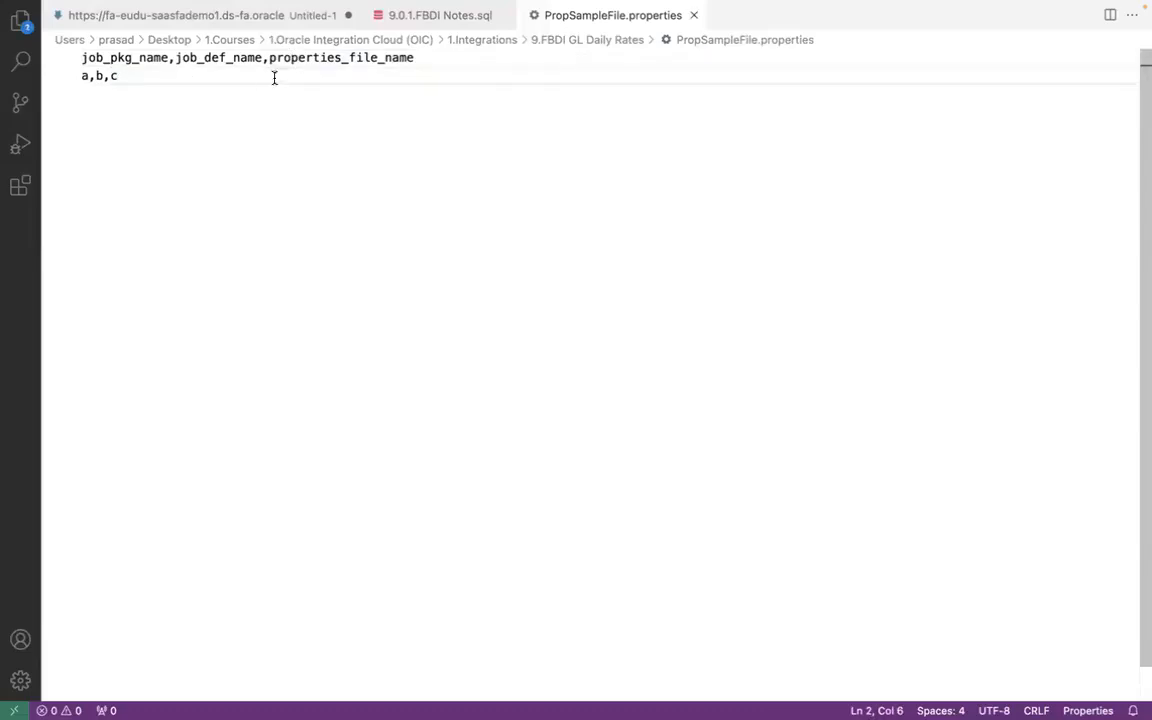
# - Switch to Firefox, returning to the stage file action's schema options in UG63 FBDI GL Daily Rates Main Service
pyautogui.click(417, 64)
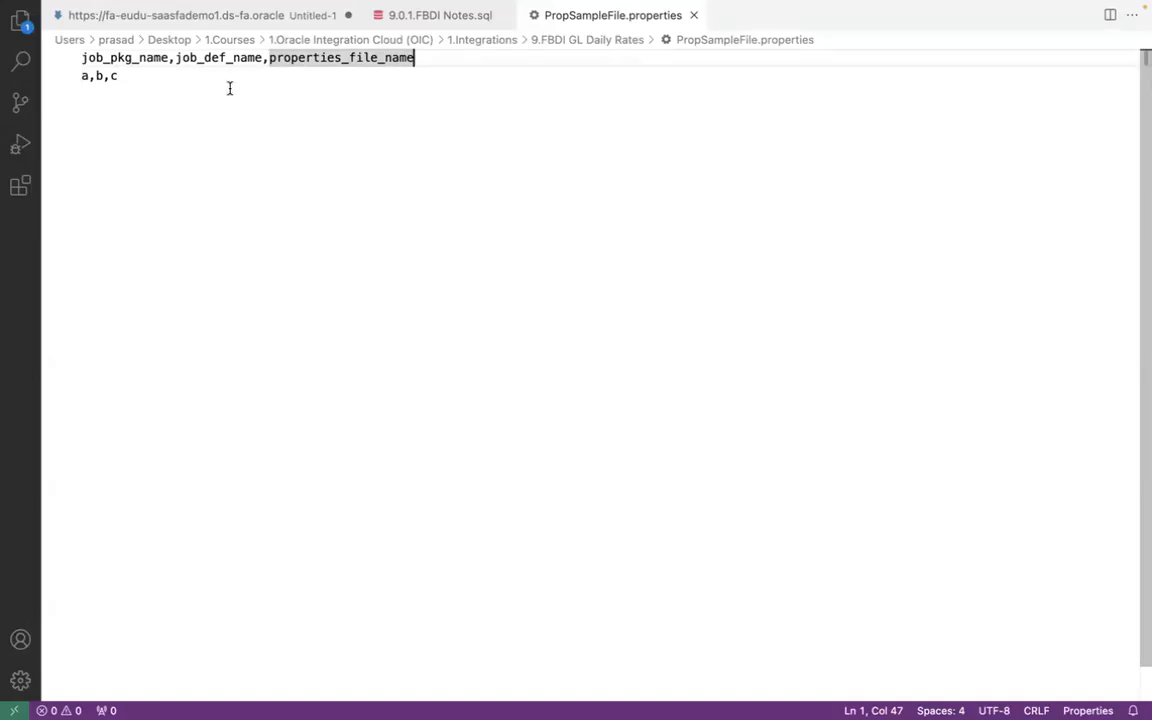
pyautogui.press('super+Tab')
pyautogui.press('super+Tab')
pyautogui.press('super+Tab')
pyautogui.press('super+Tab')
pyautogui.press('super+Tab')
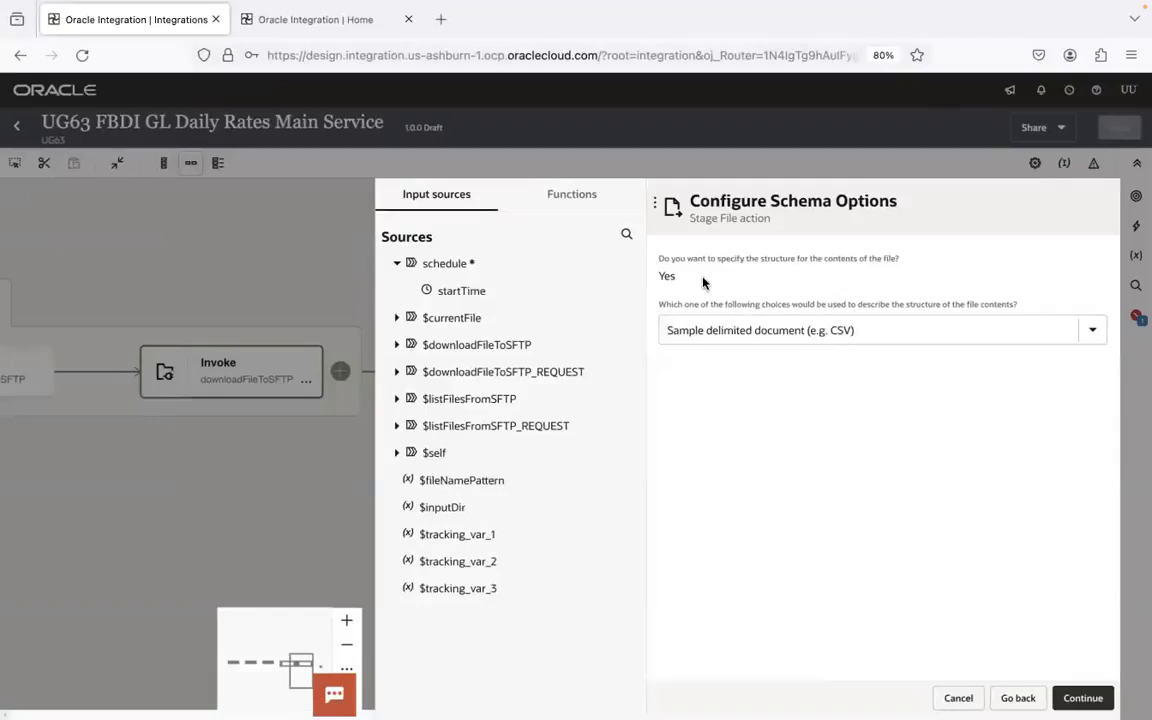
# - Accept the sample delimited document option and try to choose a sample file from the 1.Integrations folder
pyautogui.click(1084, 698)
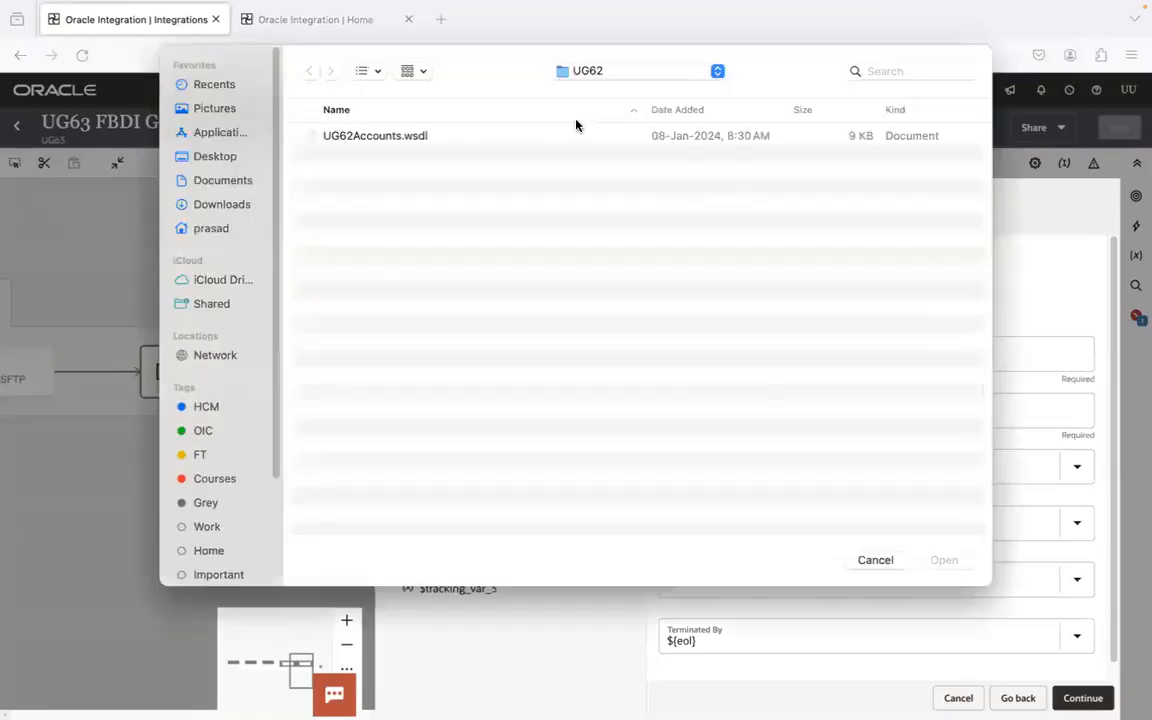
pyautogui.click(636, 84)
pyautogui.click(636, 108)
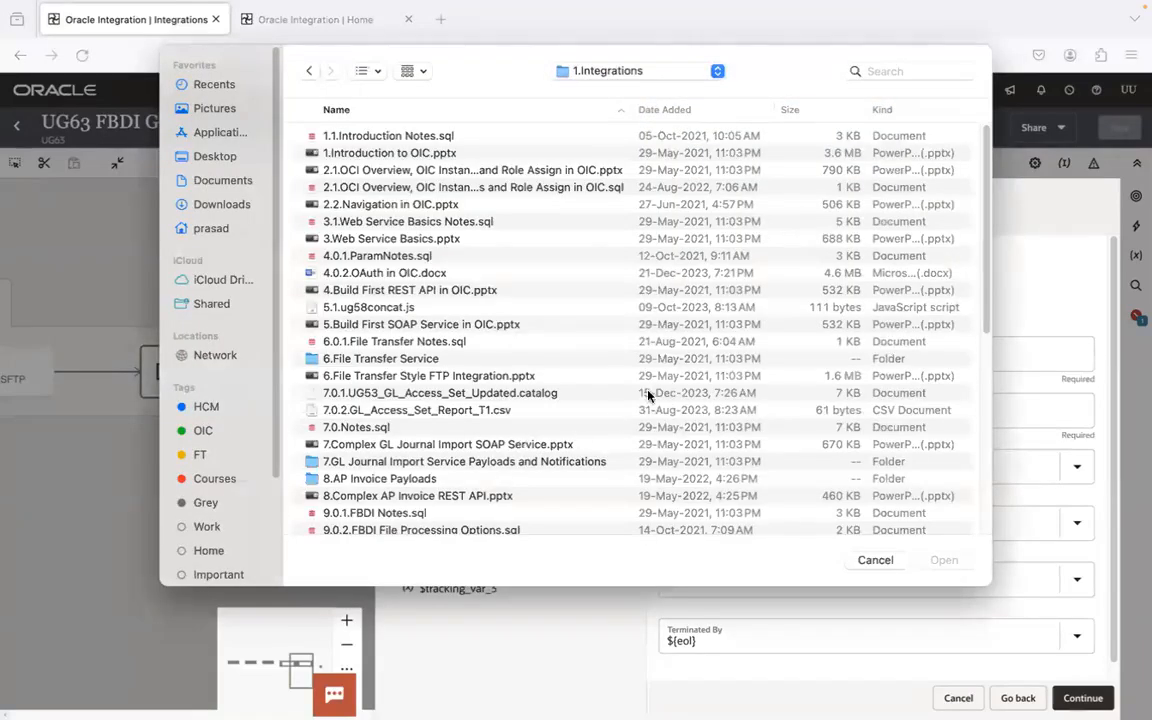
pyautogui.scroll(-8, 507, 305)
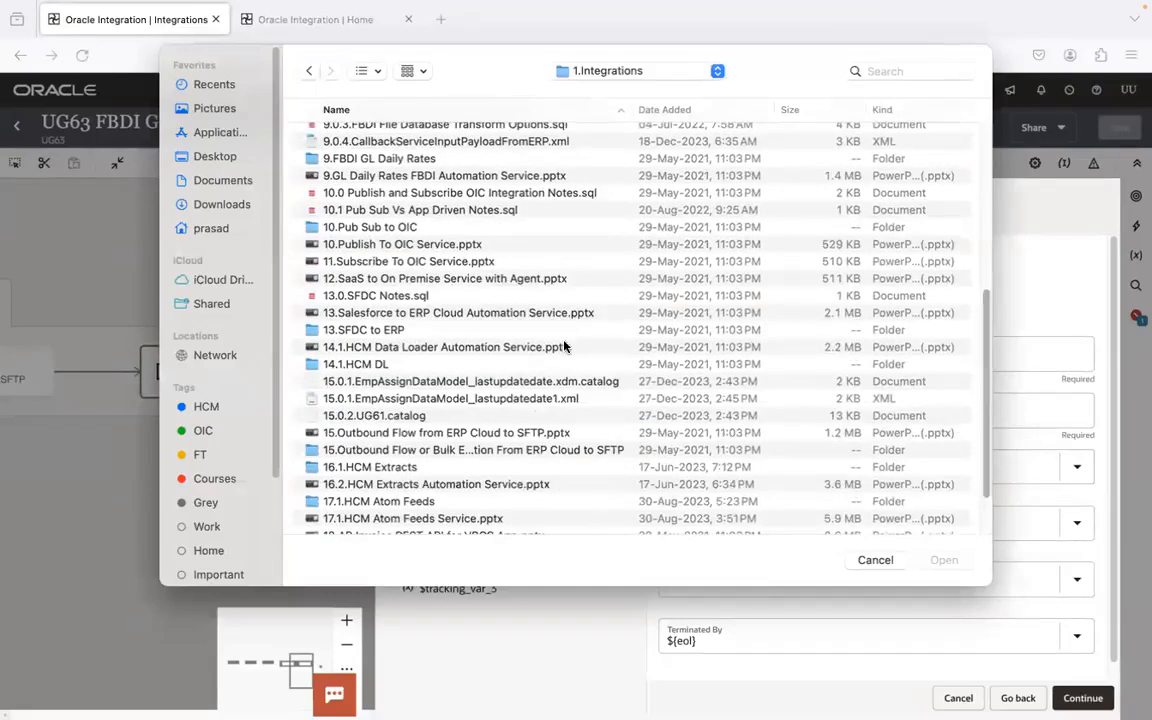
pyautogui.doubleClick(410, 176)
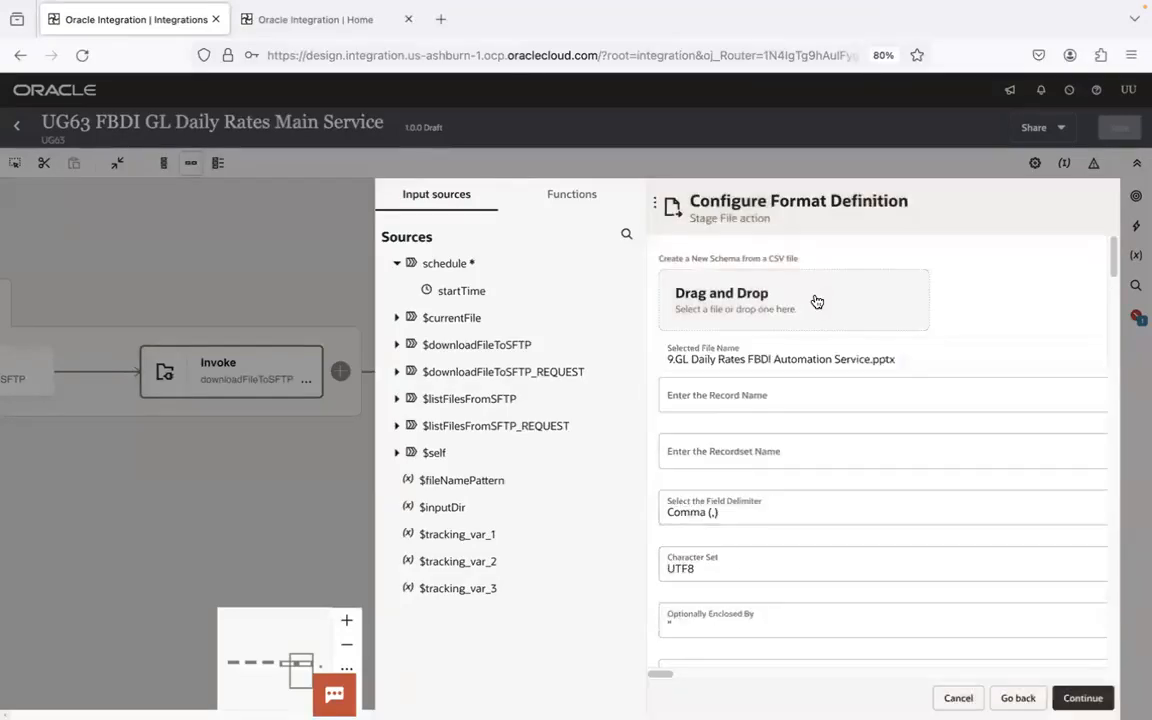
# - Reopen the sample file chooser and go to the 9.FBDI GL Daily Rates folder
pyautogui.click(816, 300)
pyautogui.click(522, 288)
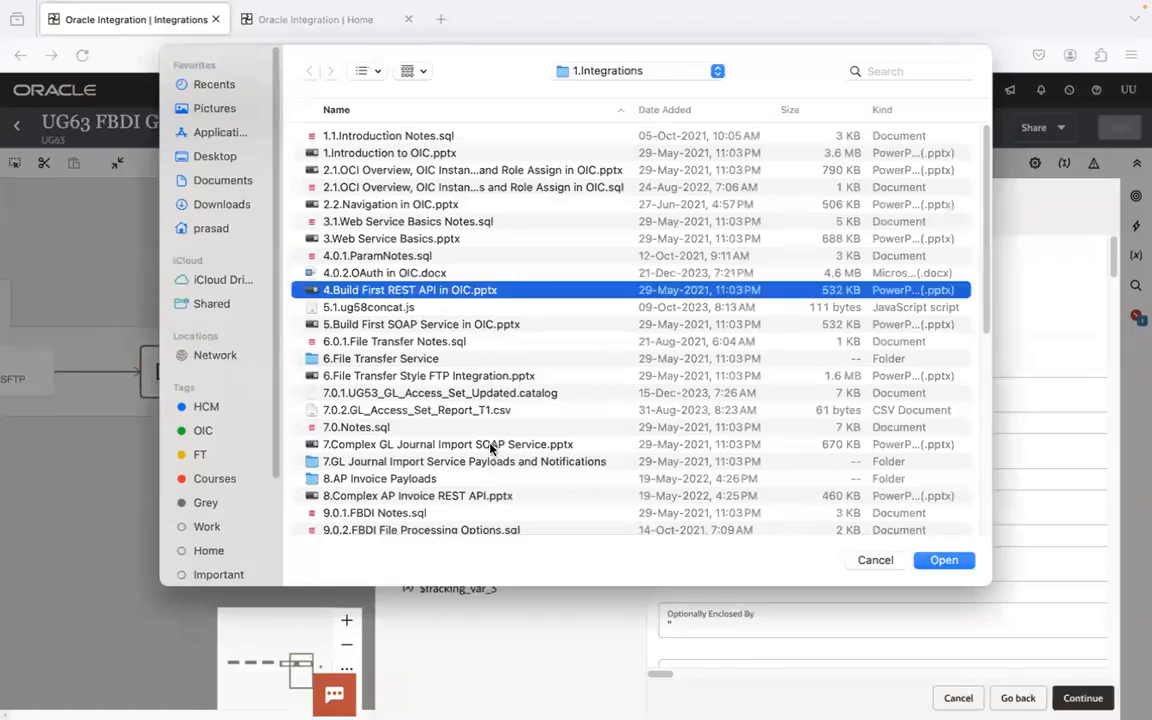
pyautogui.click(470, 479)
pyautogui.press('Down')
pyautogui.press('Down')
pyautogui.press('Down')
pyautogui.press('Down')
pyautogui.press('Down')
pyautogui.press('Down')
pyautogui.press('Down')
pyautogui.press('Down')
pyautogui.press('Down')
pyautogui.press('Down')
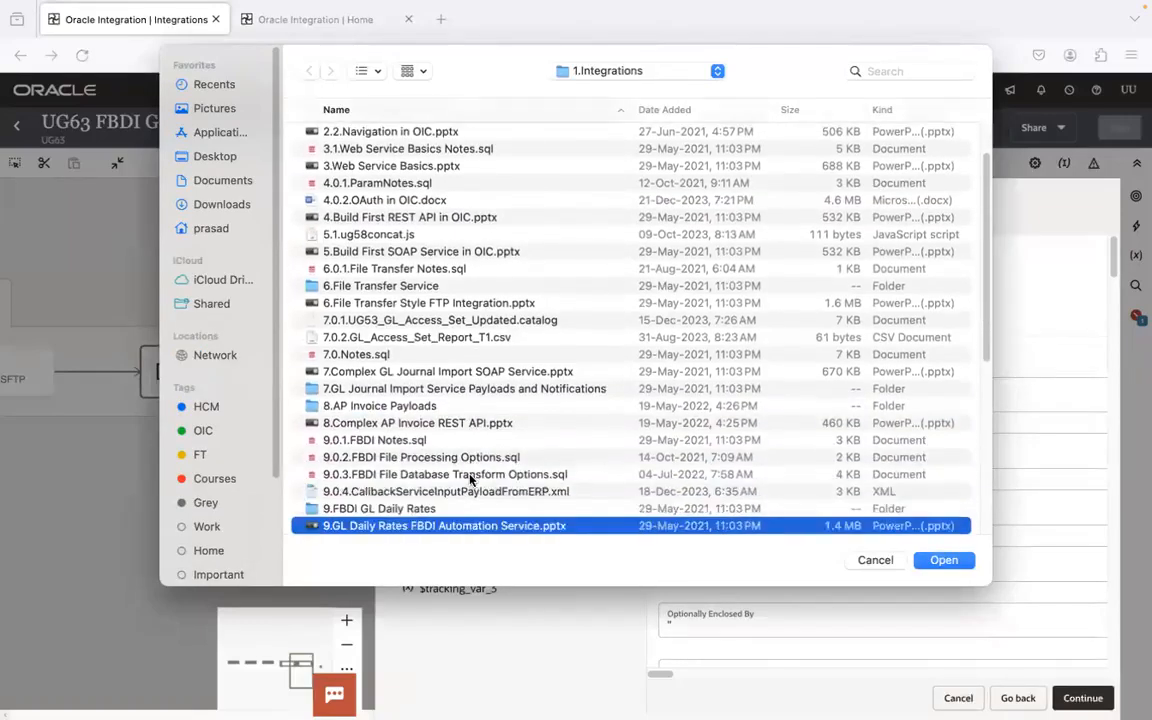
pyautogui.doubleClick(470, 456)
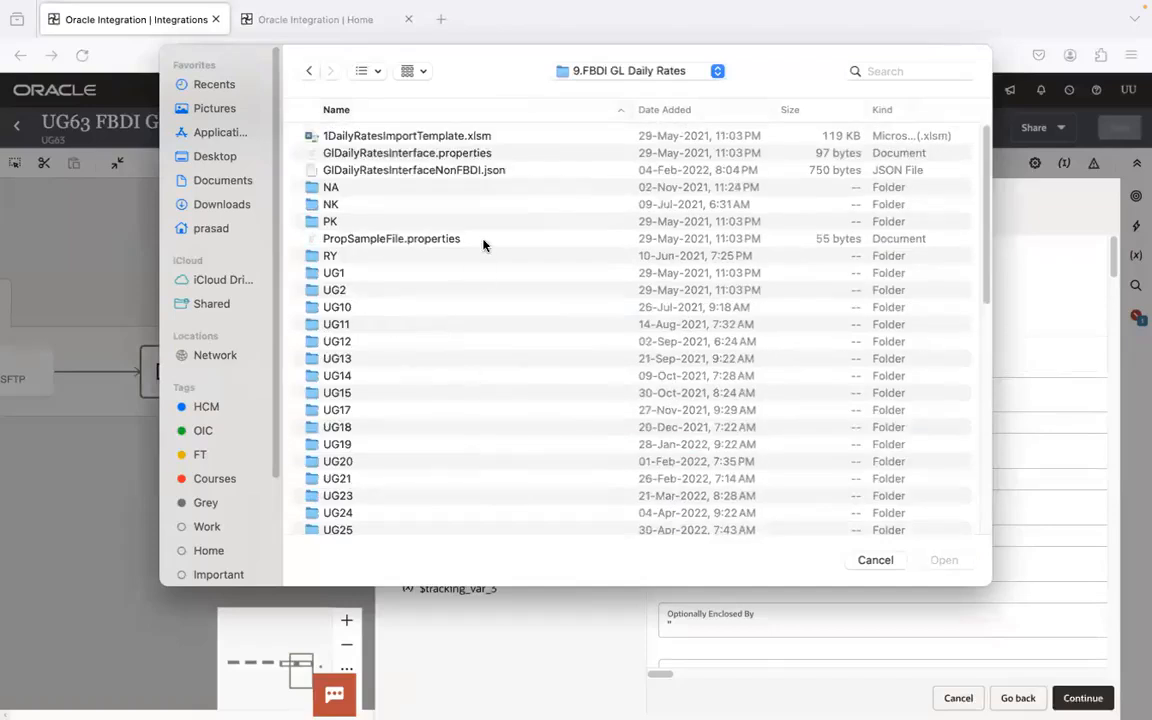
# - Load PropSampleFile.properties from the 9.FBDI GL Daily Rates folder as the sample file for the schema
pyautogui.click(485, 116)
pyautogui.doubleClick(458, 168)
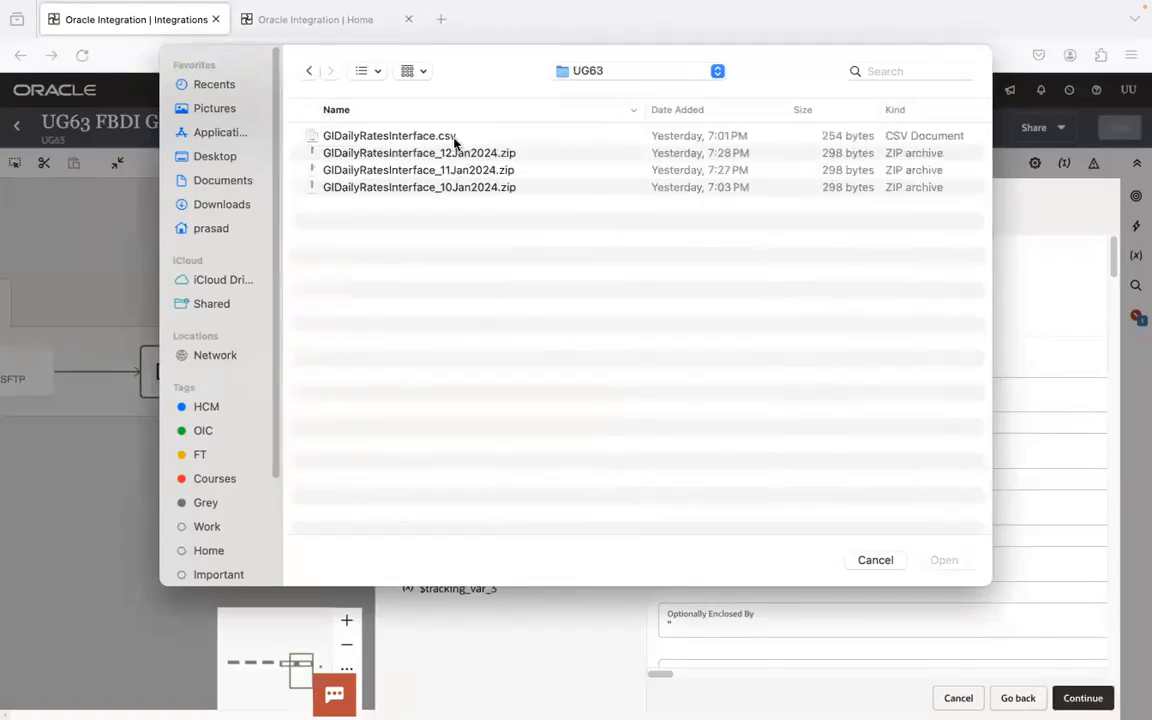
pyautogui.click(309, 71)
pyautogui.moveTo(979, 231); pyautogui.dragTo(779, 491)
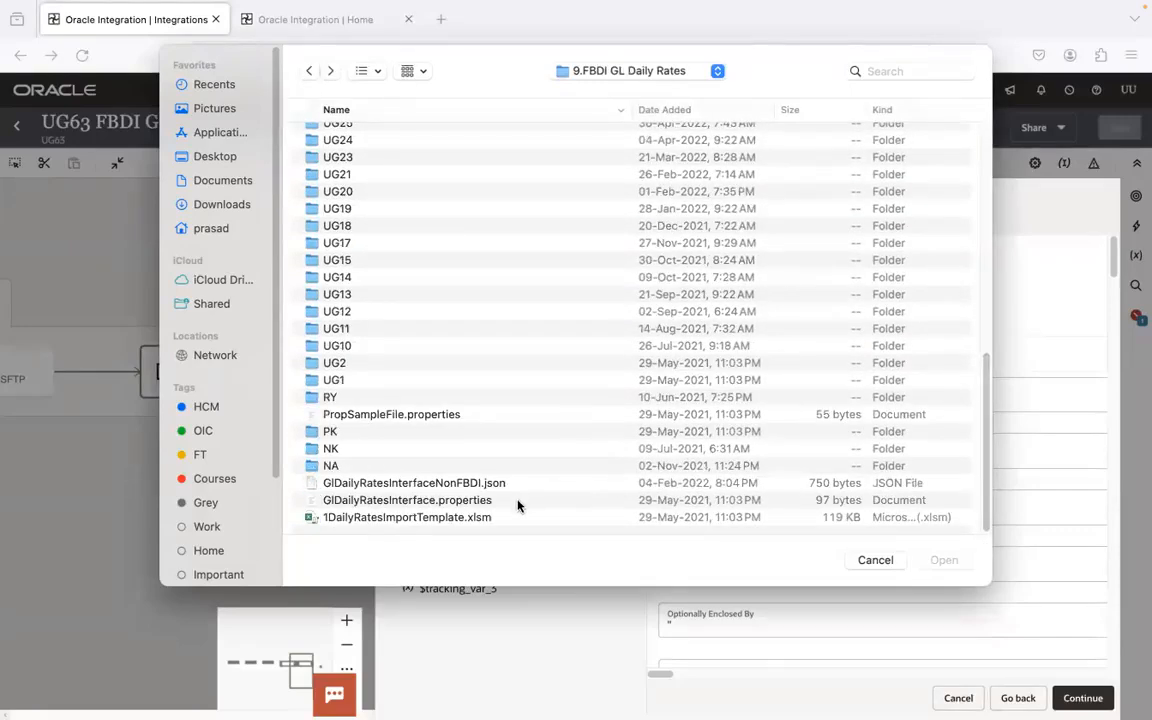
pyautogui.click(517, 414)
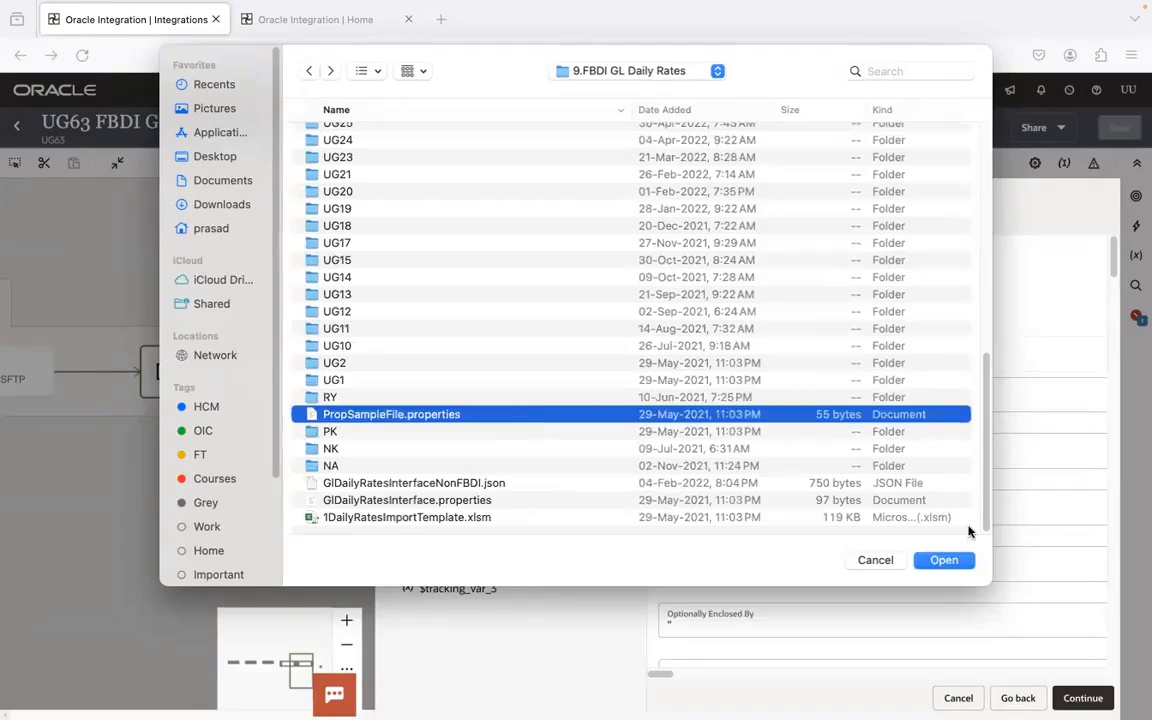
pyautogui.click(943, 560)
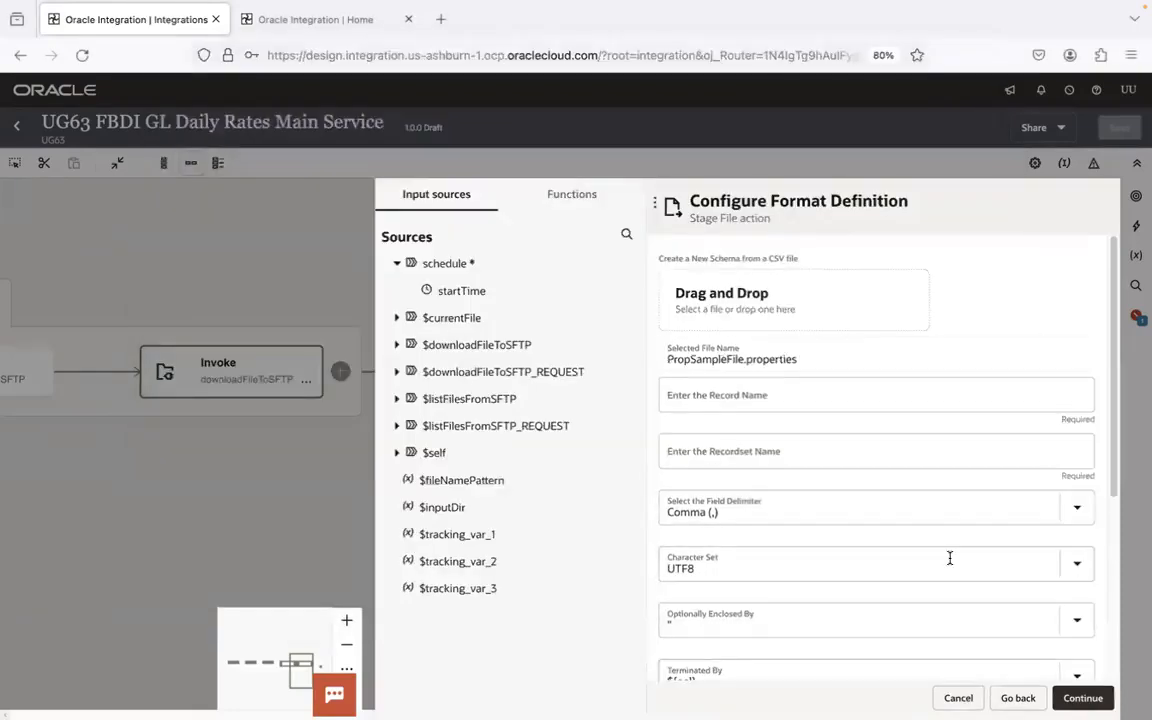
# - Widen the Configure Format Definition pane over the integration canvas
pyautogui.scroll(-5, 1080, 343)
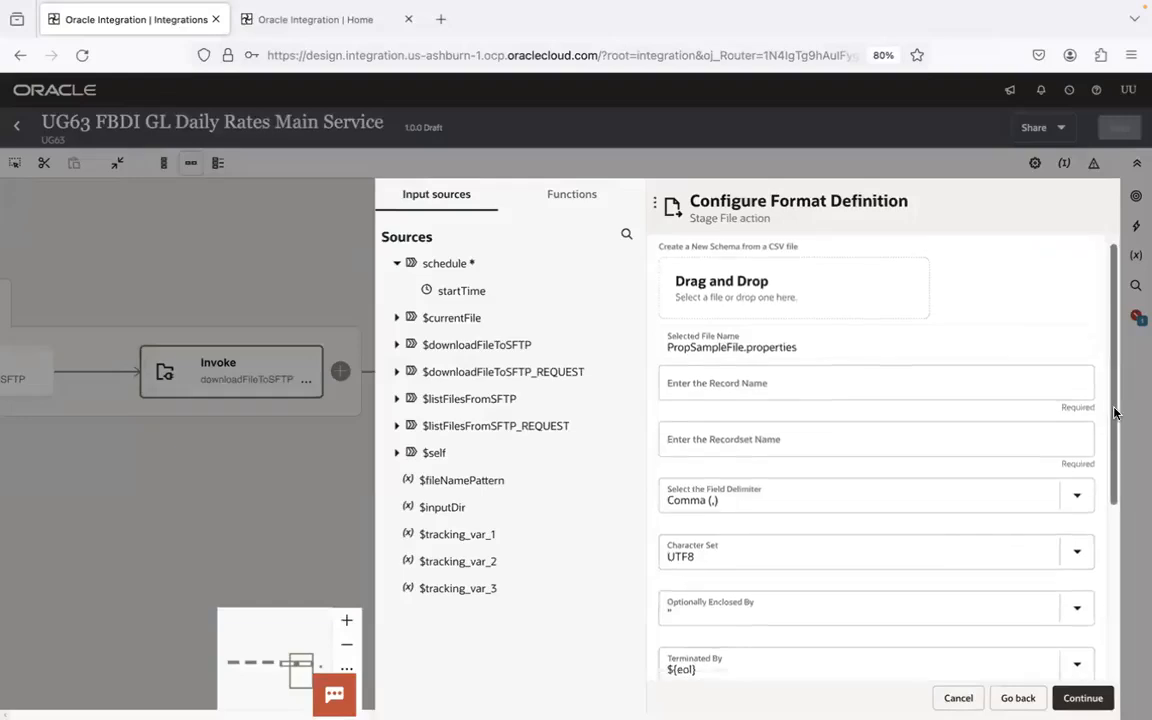
pyautogui.click(655, 203)
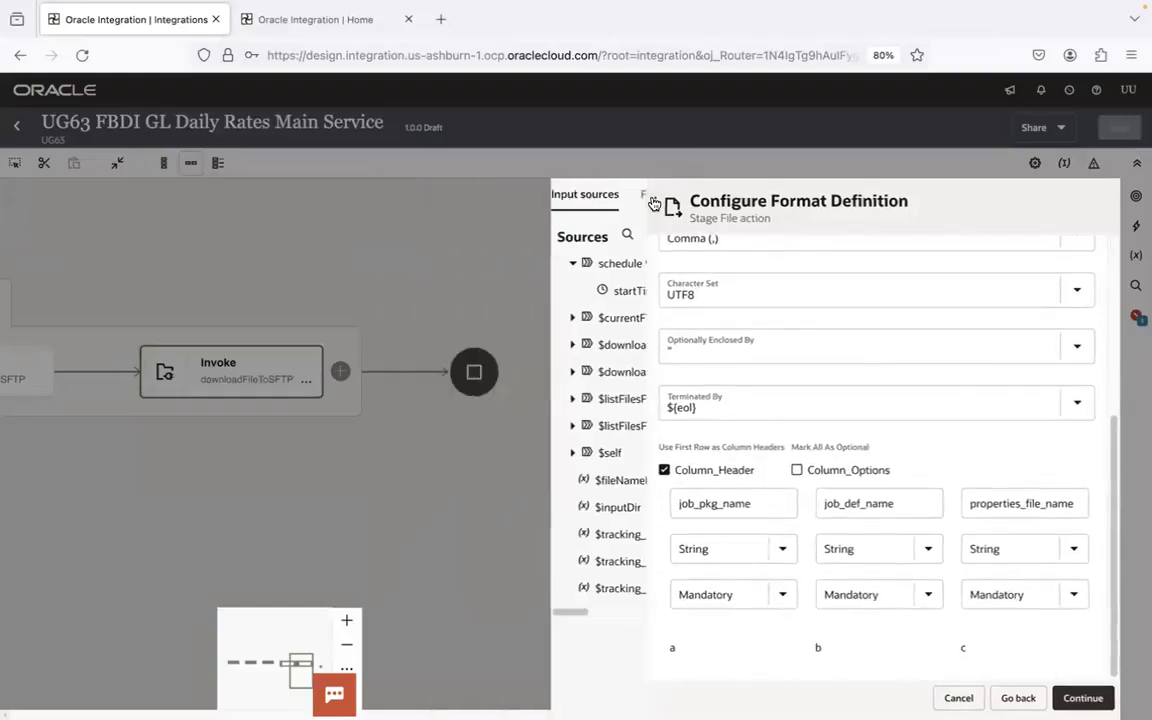
pyautogui.moveTo(648, 285); pyautogui.dragTo(96, 272)
pyautogui.moveTo(1113, 500); pyautogui.dragTo(1111, 316)
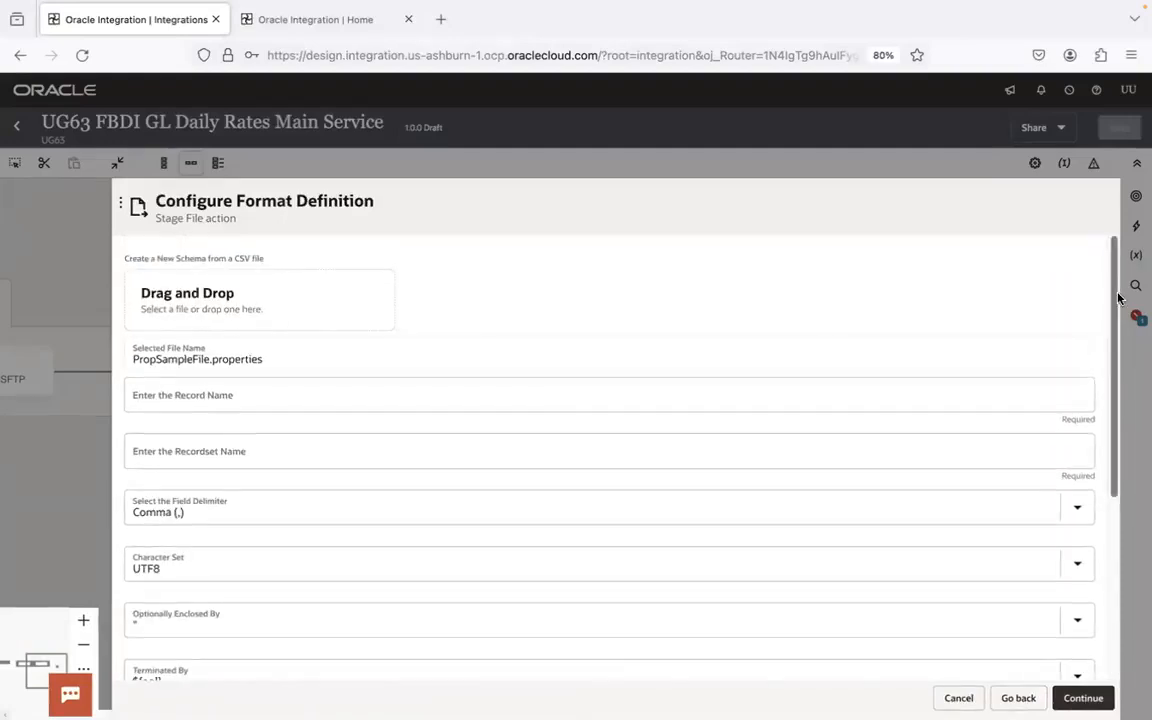
# - Examine the format settings and the job_pkg_name, job_def_name and properties_file_name columns read from the sample file
pyautogui.scroll(-4, 1105, 455)
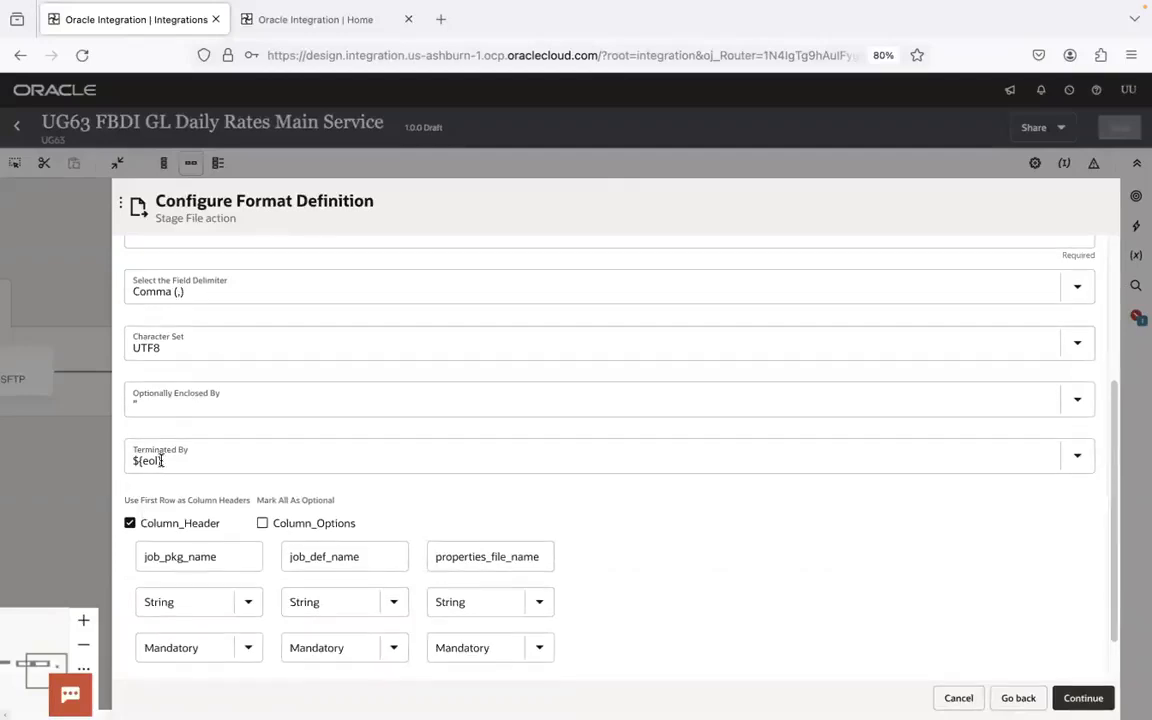
pyautogui.scroll(-1, 1010, 460)
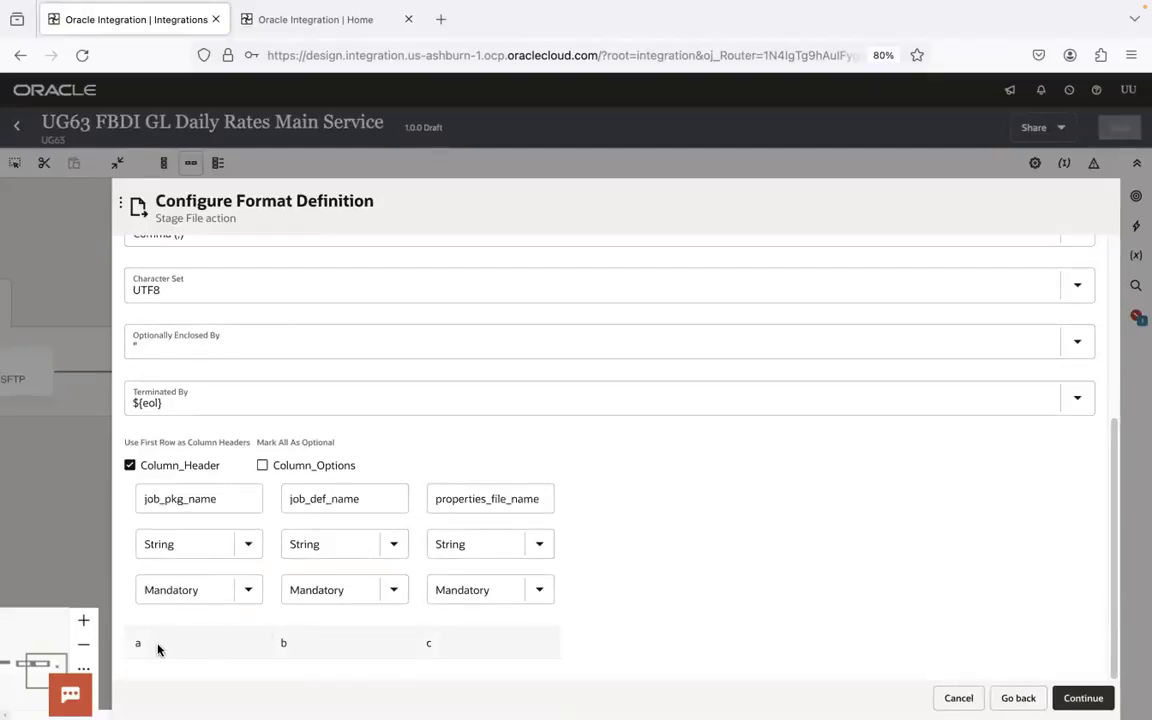
pyautogui.click(236, 546)
pyautogui.click(248, 544)
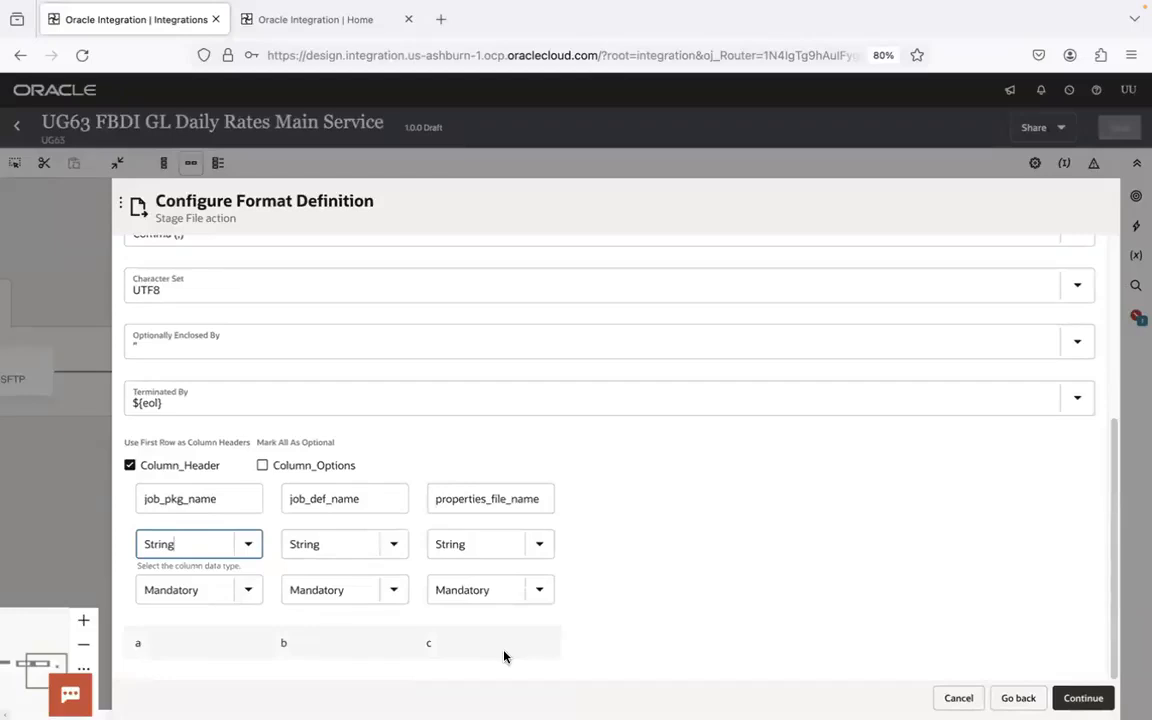
pyautogui.click(226, 500)
pyautogui.click(392, 502)
pyautogui.click(535, 503)
pyautogui.click(787, 502)
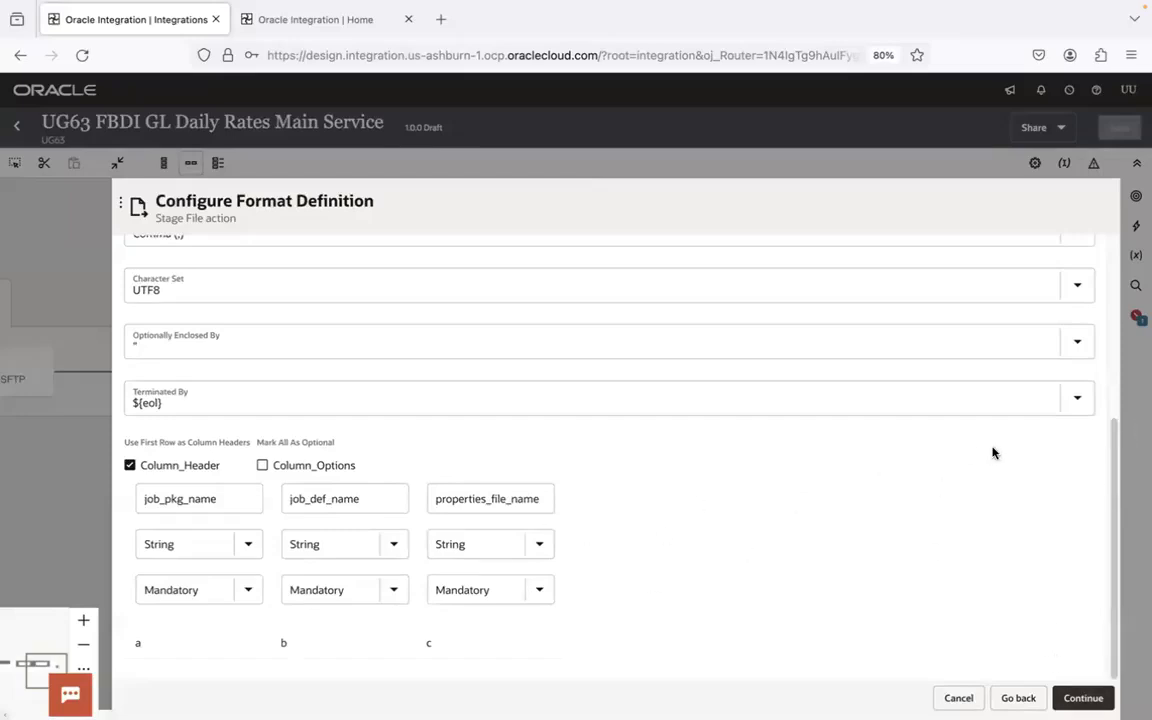
pyautogui.moveTo(1109, 538); pyautogui.dragTo(1118, 346)
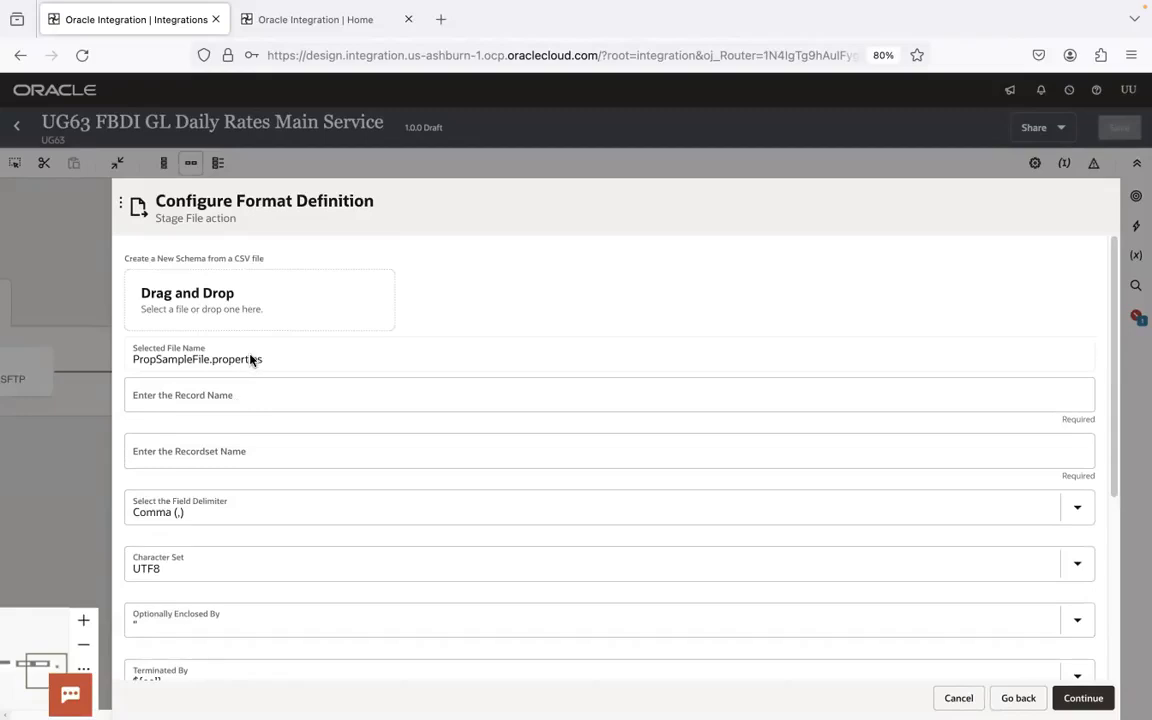
# - Set the record name to item and the recordset name to items
pyautogui.click(222, 400)
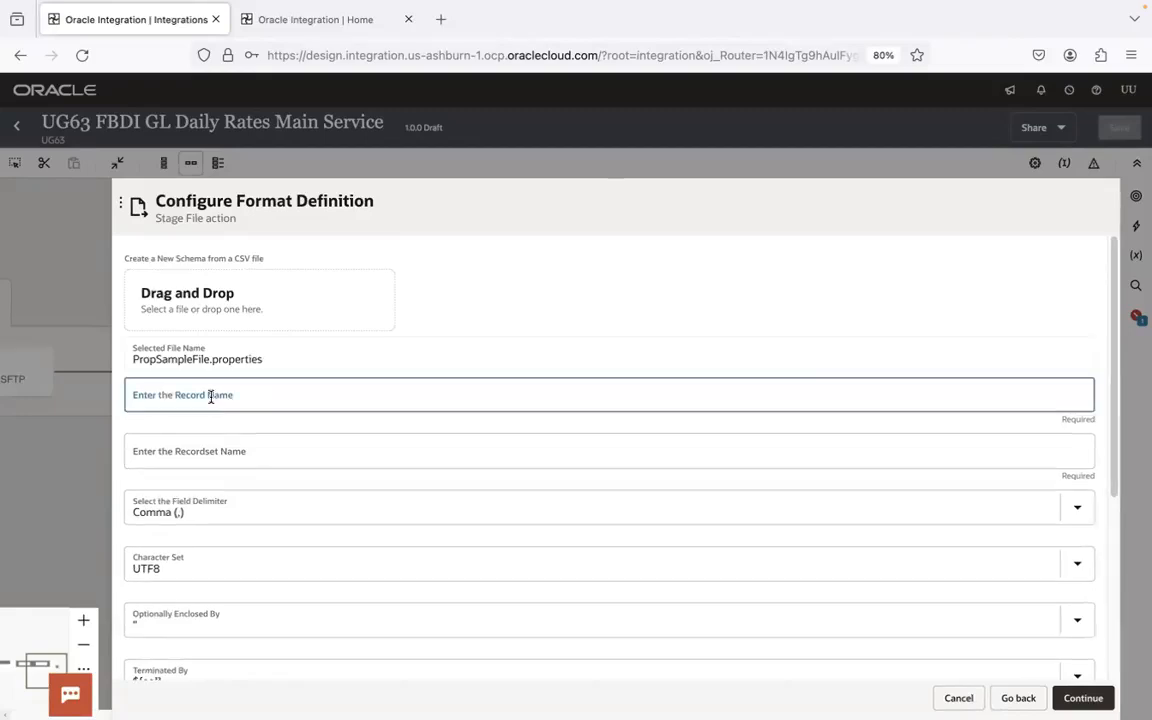
pyautogui.write('item')
pyautogui.press('Tab')
pyautogui.write('ite')
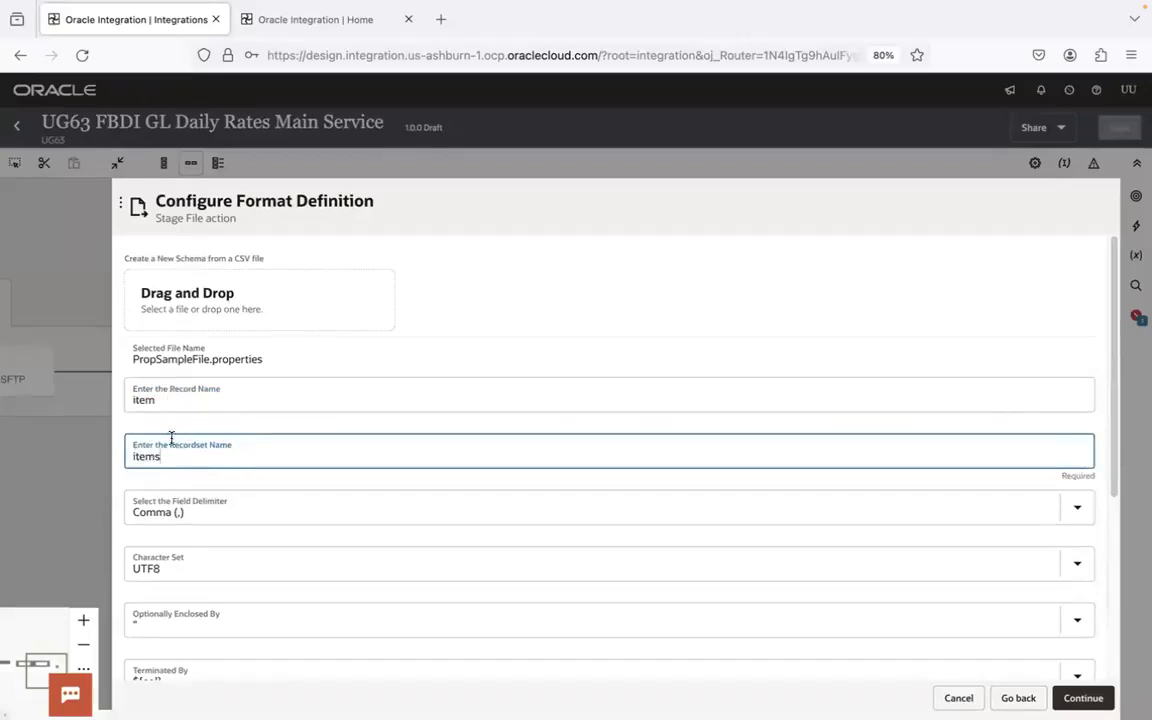
# - Set the record name to invoice and the recordset name to invoices
pyautogui.click(175, 399)
pyautogui.hotkey('ctrl', 'a')
pyautogui.write('invo')
pyautogui.press('Tab')
pyautogui.write('i')
pyautogui.click(163, 405)
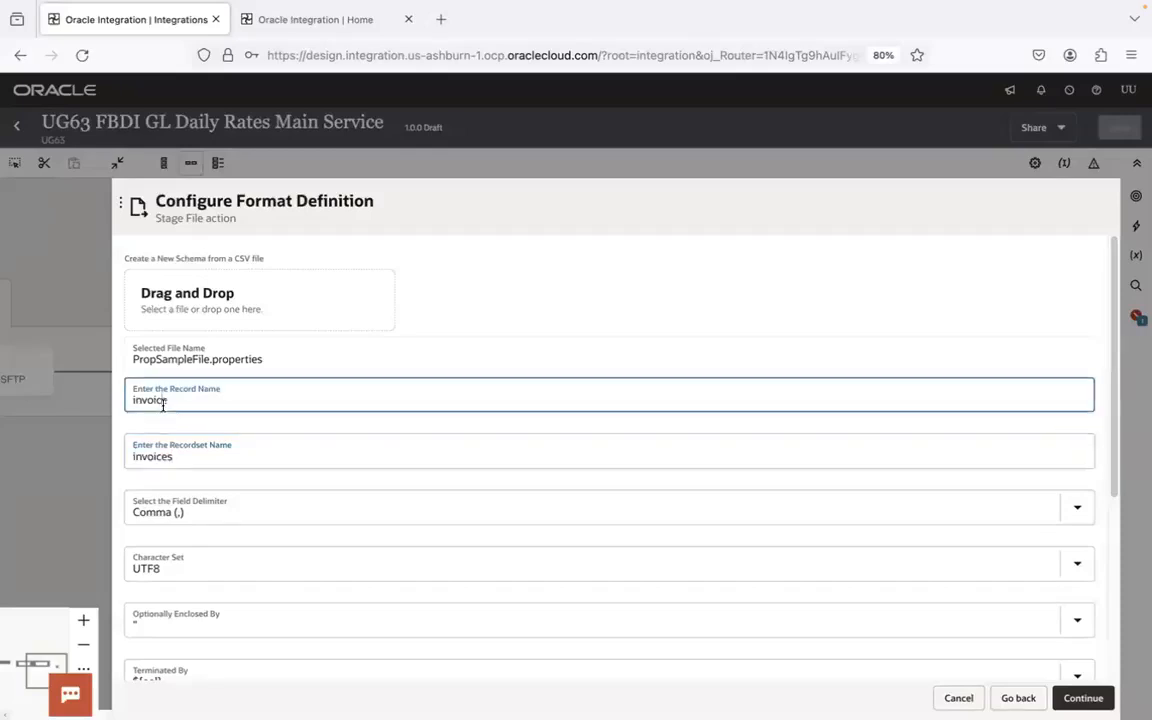
pyautogui.click(159, 456)
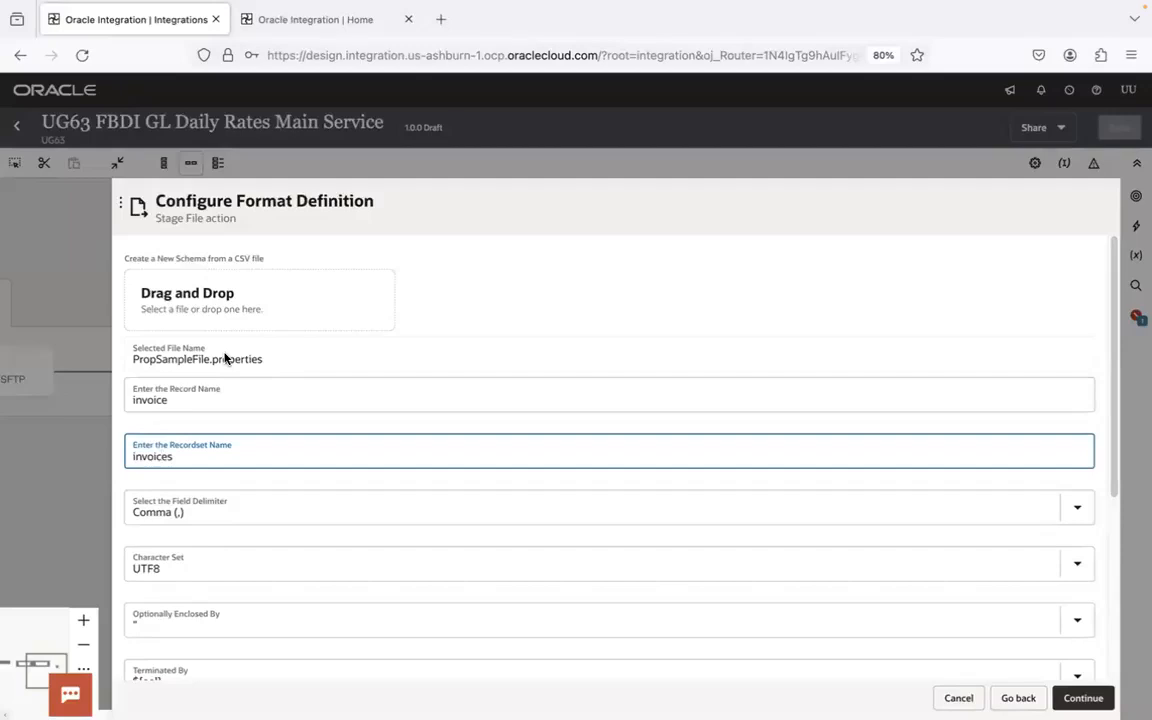
# - Set the record name to property and the recordset name to properties
pyautogui.click(161, 400)
pyautogui.hotkey('ctrl', 'a')
pyautogui.write('p')
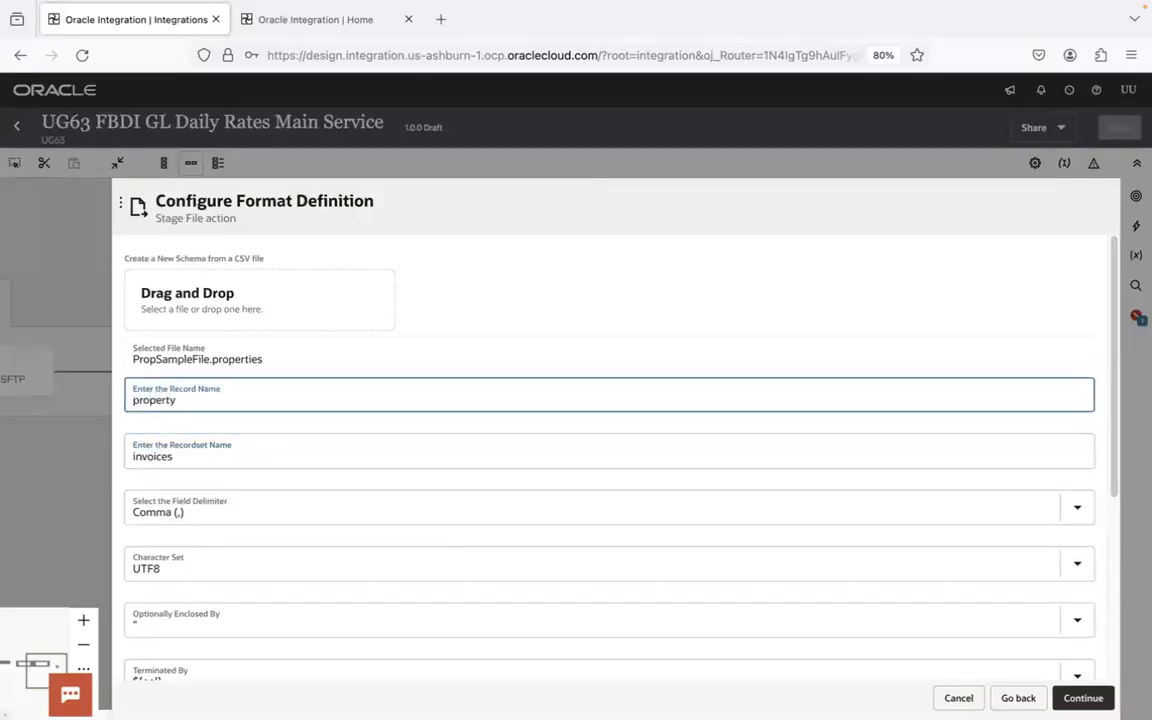
pyautogui.press('Tab')
pyautogui.write('property')
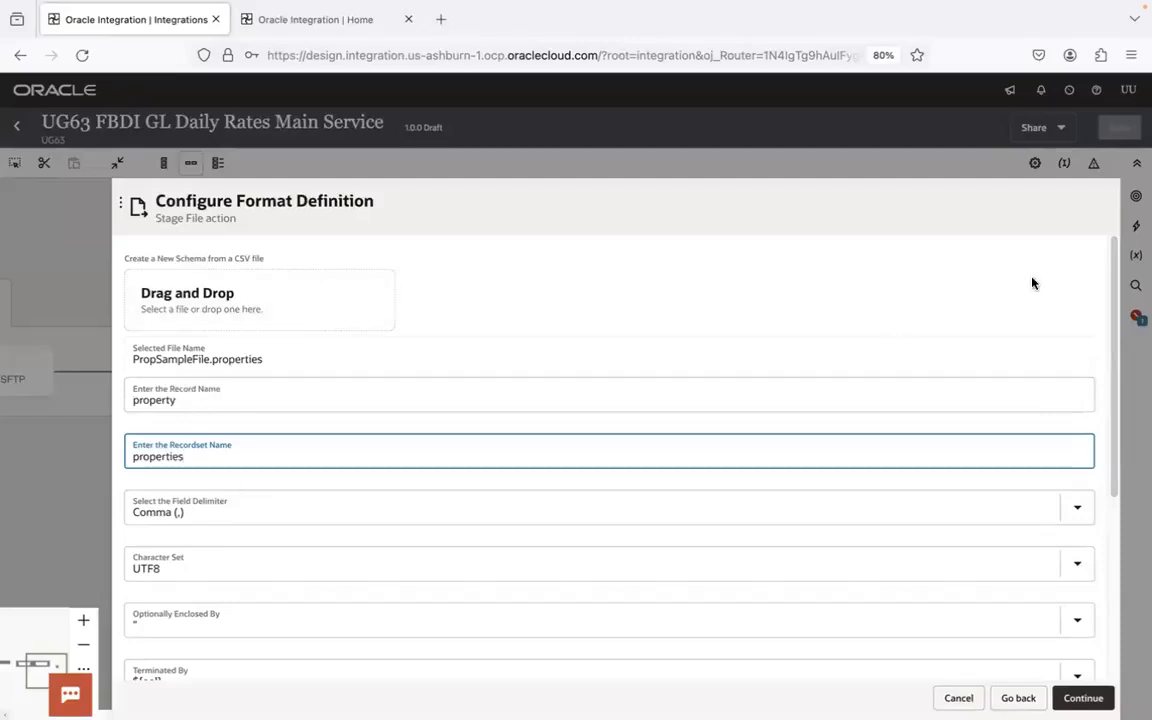
# - Finish the writePropertyFile stage file action's configuration and save the integration
pyautogui.click(1108, 340)
pyautogui.moveTo(1108, 340); pyautogui.dragTo(1140, 618)
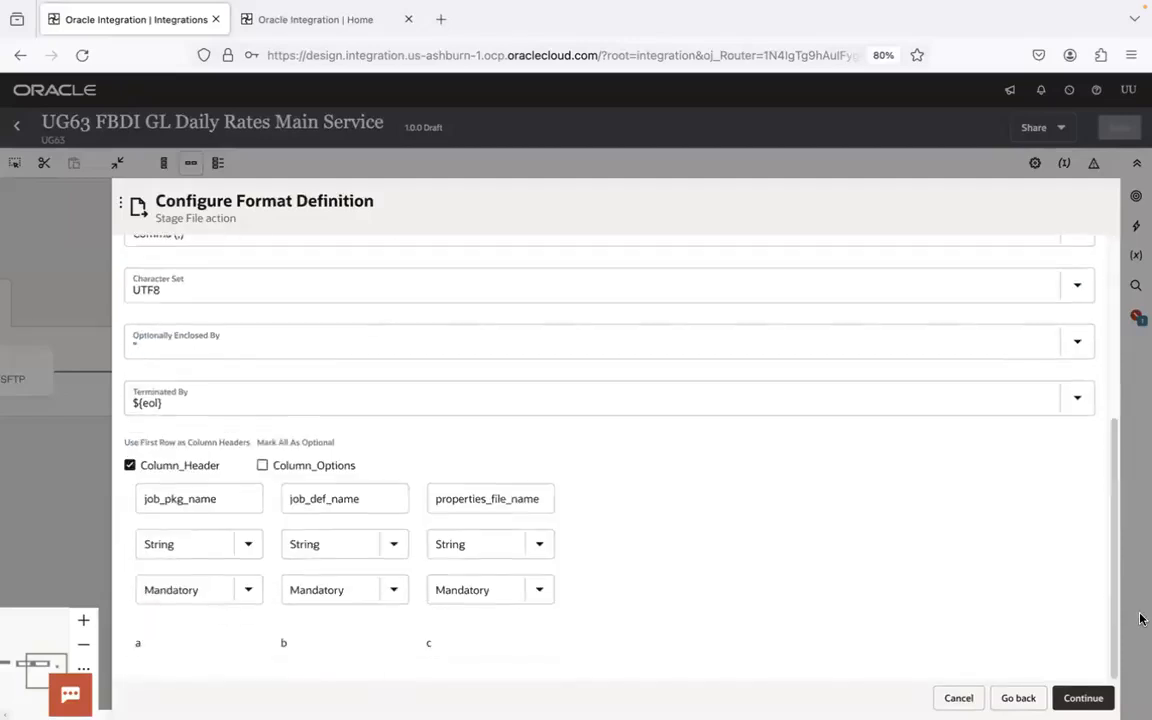
pyautogui.click(1106, 694)
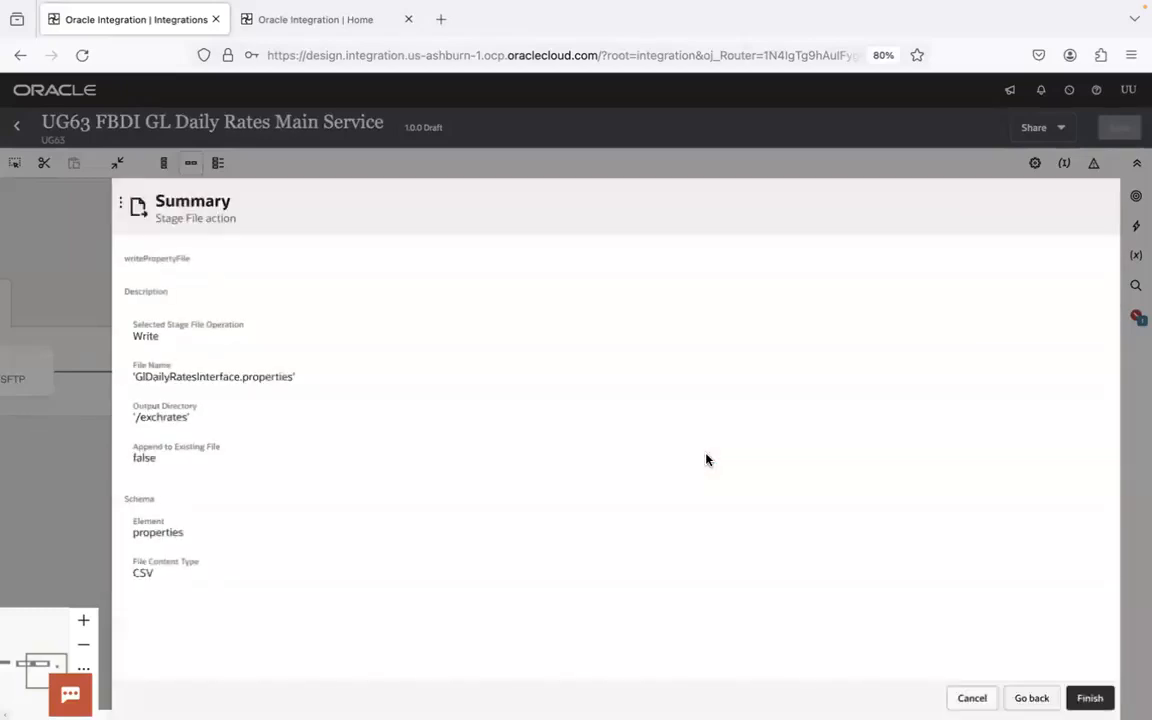
pyautogui.click(1088, 697)
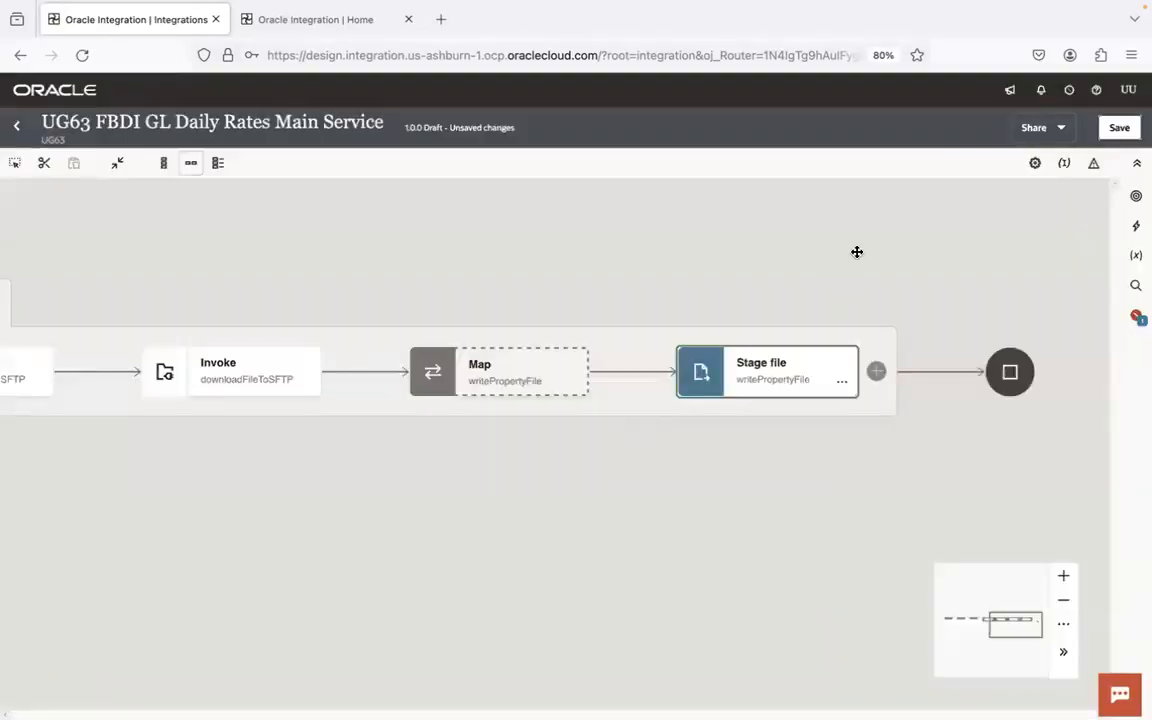
pyautogui.click(1119, 128)
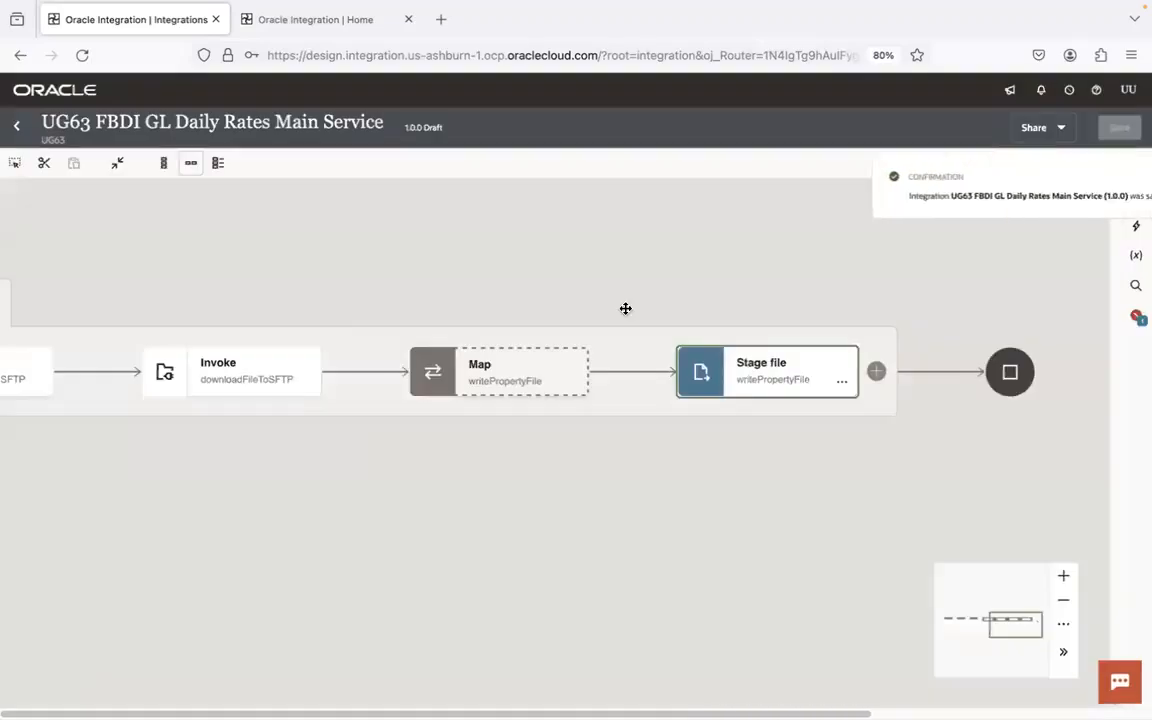
# - Open the map to writePropertyFile and expand the Properties target node
pyautogui.click(527, 368)
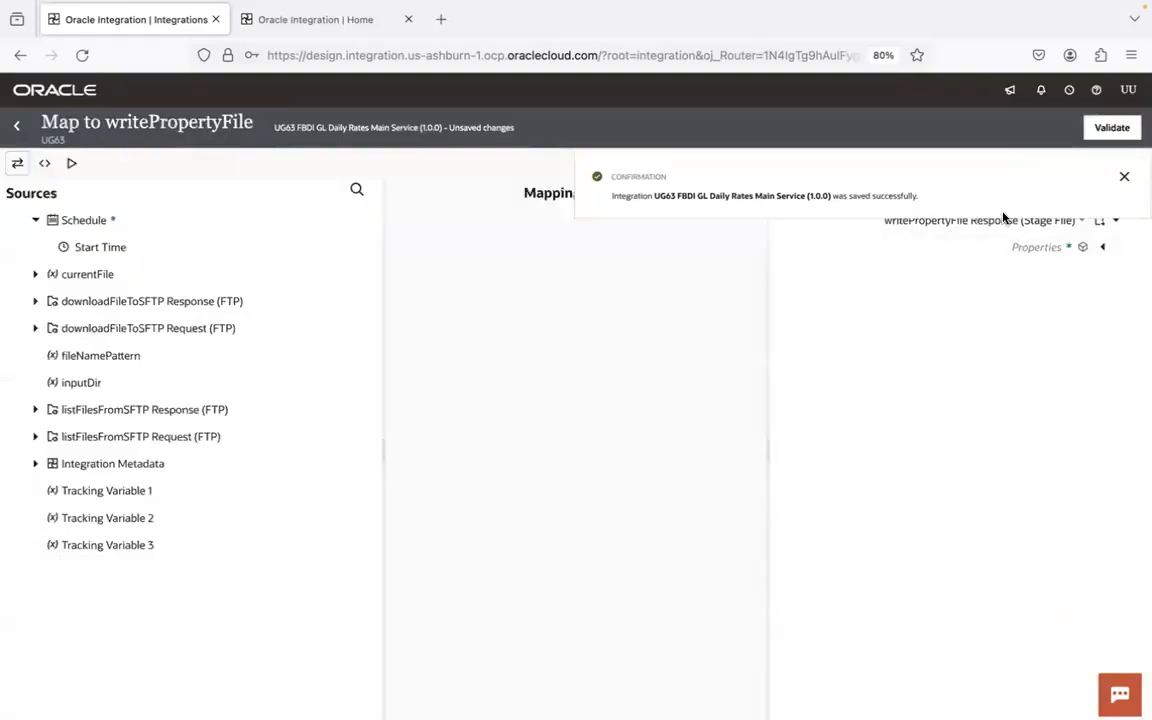
pyautogui.click(1124, 176)
pyautogui.click(1104, 248)
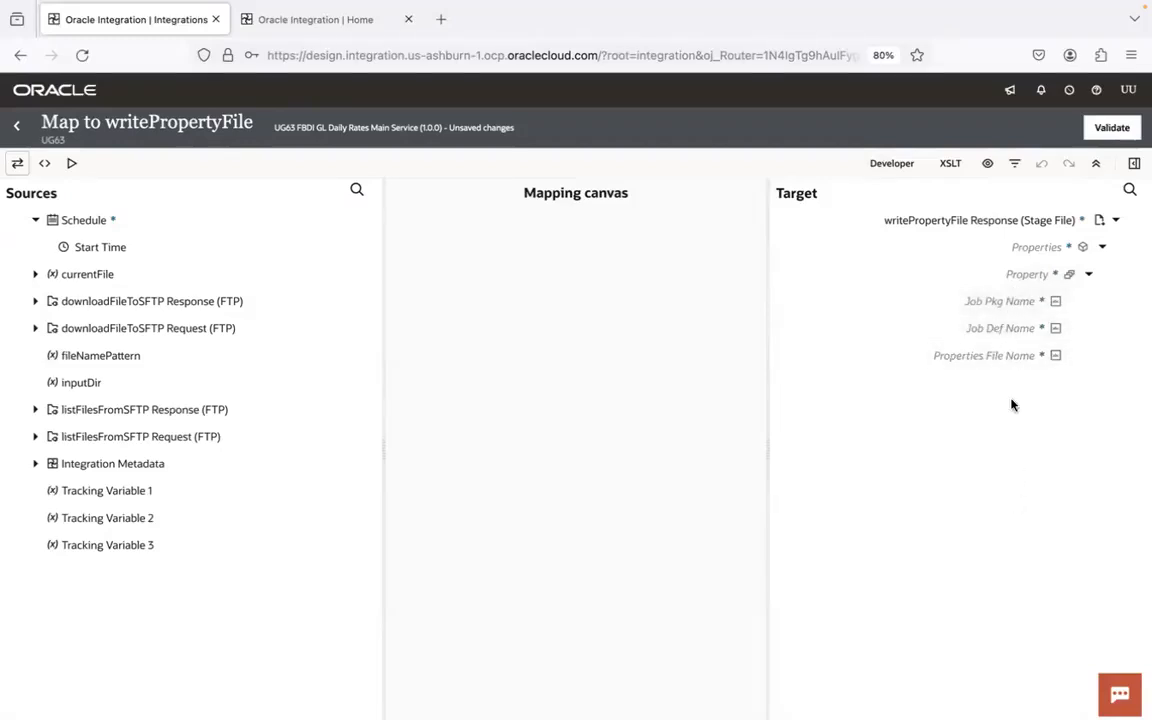
# - Switch the mapper to XSLT mode and create the Job Pkg Name target node under Property
pyautogui.rightClick(1005, 305)
pyautogui.click(952, 165)
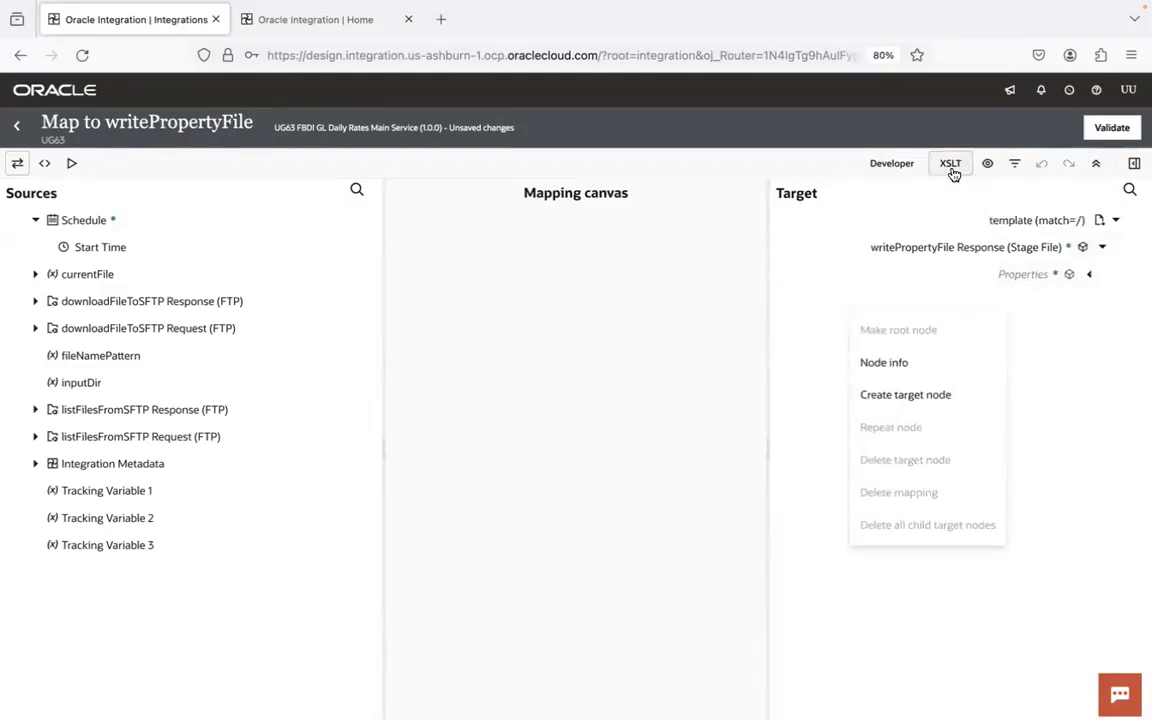
pyautogui.click(1090, 273)
pyautogui.click(1089, 274)
pyautogui.click(1024, 301)
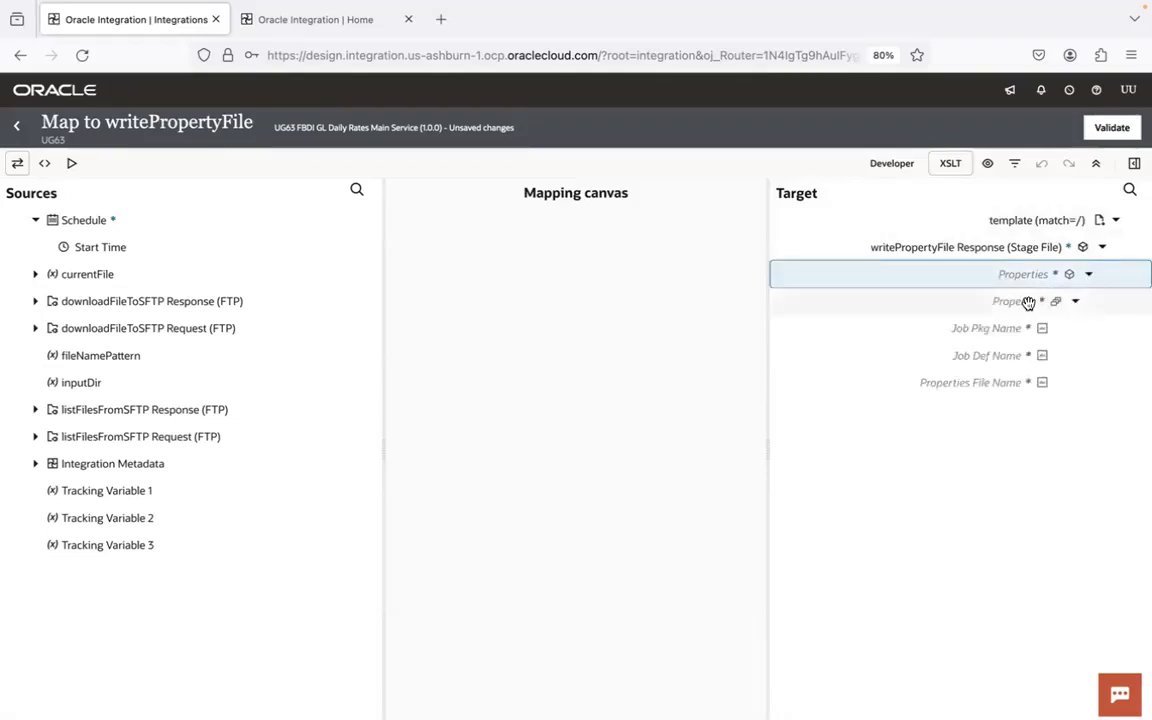
pyautogui.rightClick(980, 330)
pyautogui.click(946, 420)
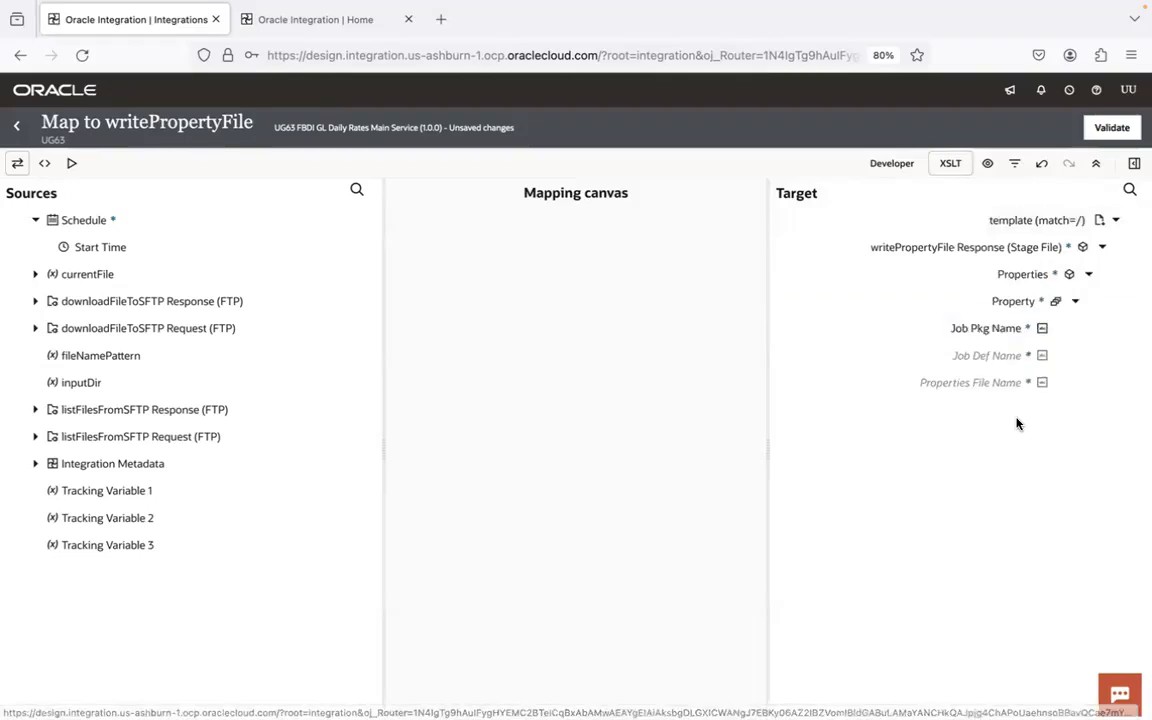
# - Open the literal value editor for the Job Pkg Name target node
pyautogui.click(1109, 617)
pyautogui.click(1083, 617)
pyautogui.click(854, 651)
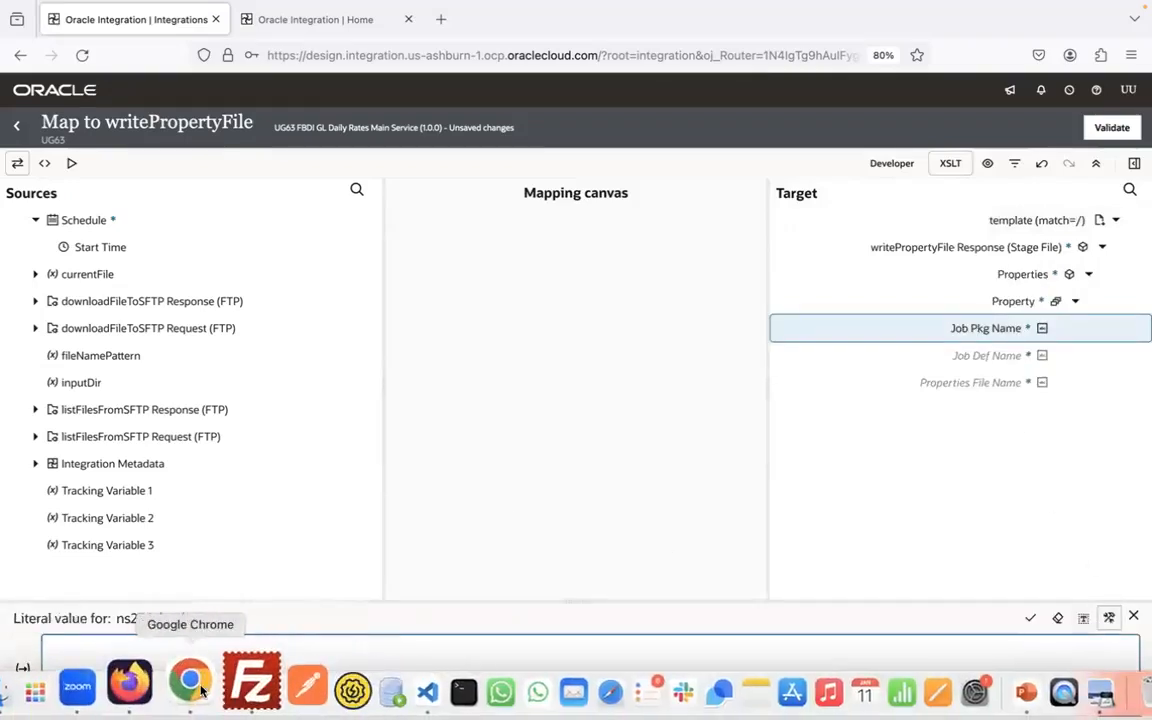
# - Switch to Oracle Fusion Cloud Applications in Chrome and open the task search in Setup and Maintenance
pyautogui.click(188, 689)
pyautogui.click(330, 18)
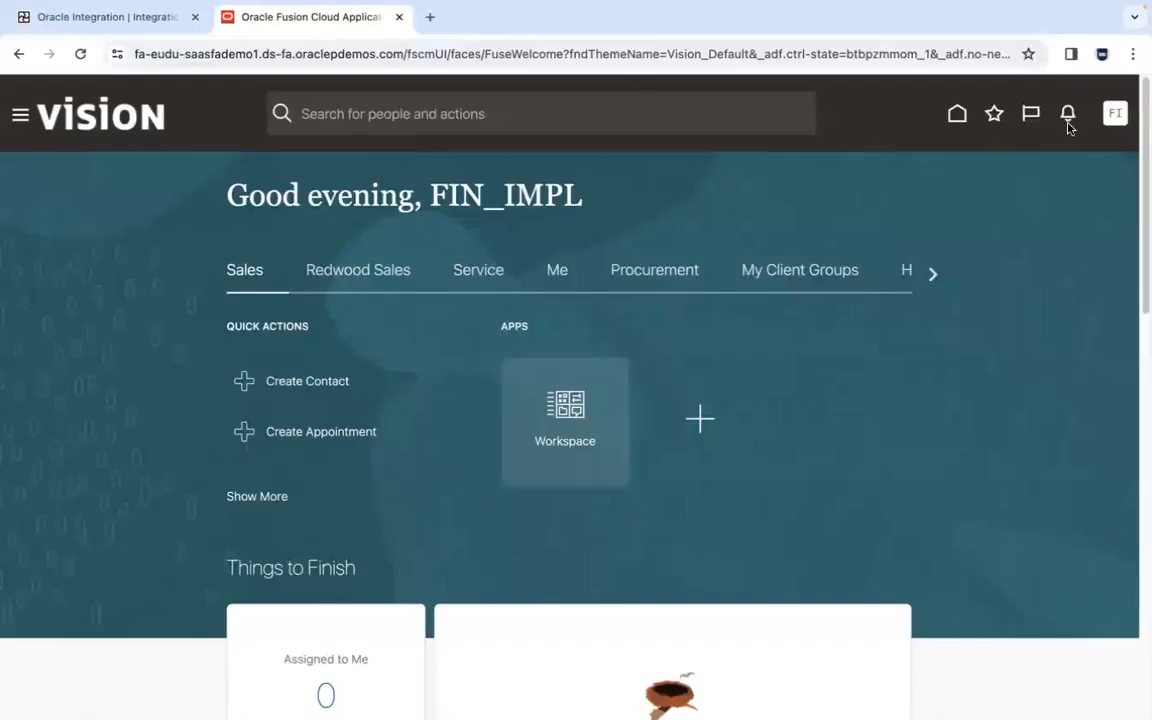
pyautogui.click(1112, 114)
pyautogui.click(861, 357)
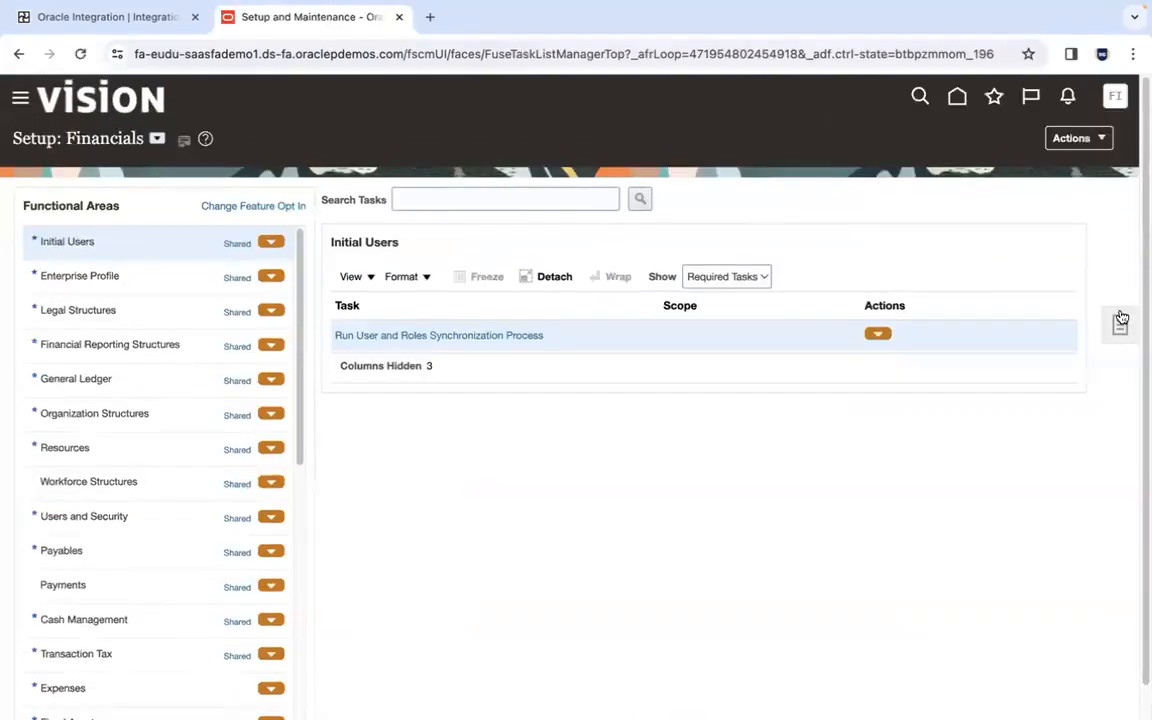
pyautogui.click(1121, 319)
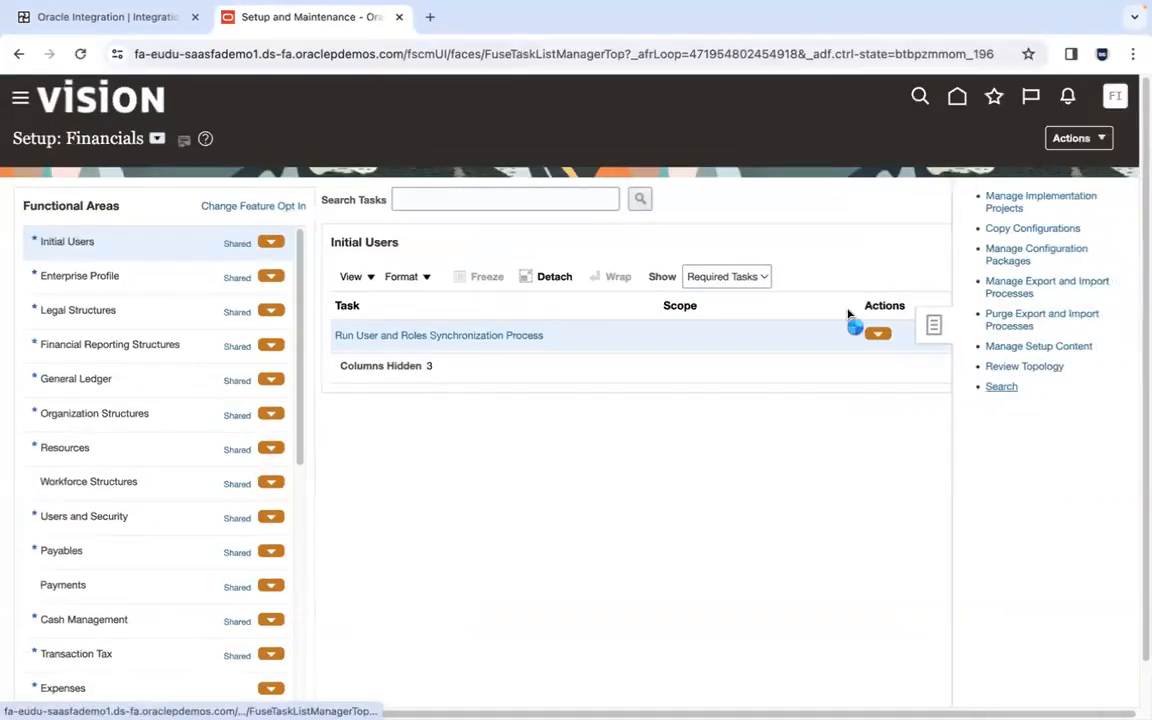
# - Search for manage enterprise%job% and open the Enterprise Scheduler job definitions task for Financial, Supply Chain Management, and Related Applications
pyautogui.click(487, 202)
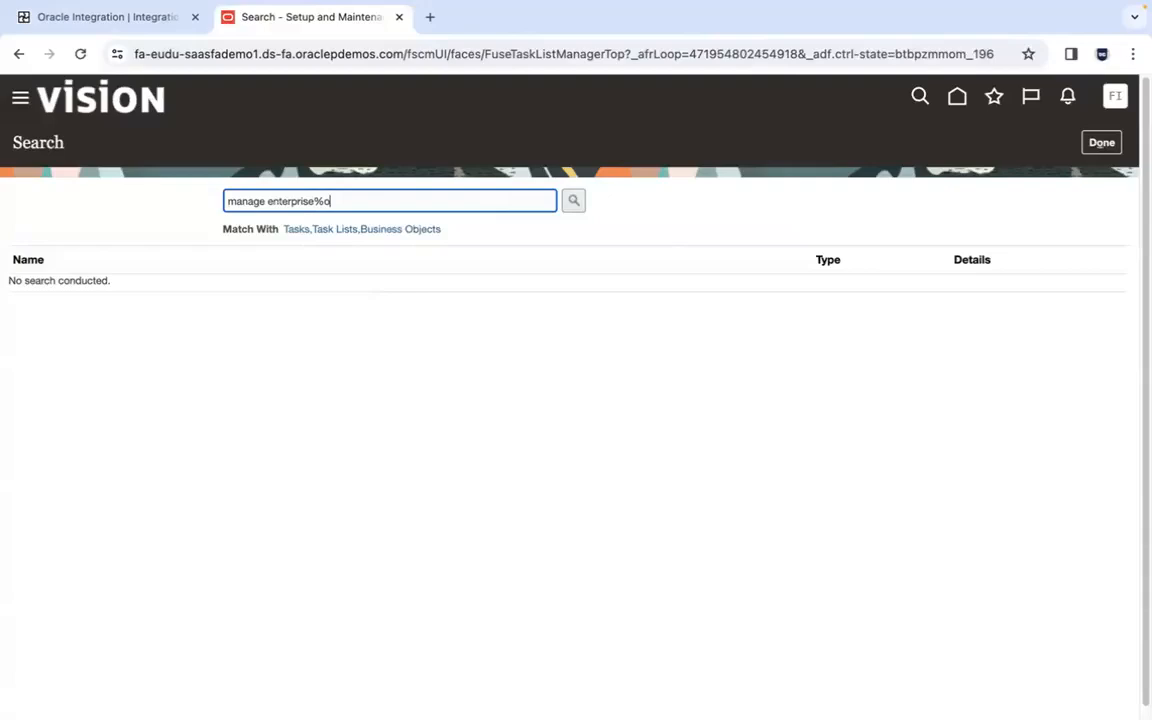
pyautogui.write('manage enterprise%job%')
pyautogui.press('Return')
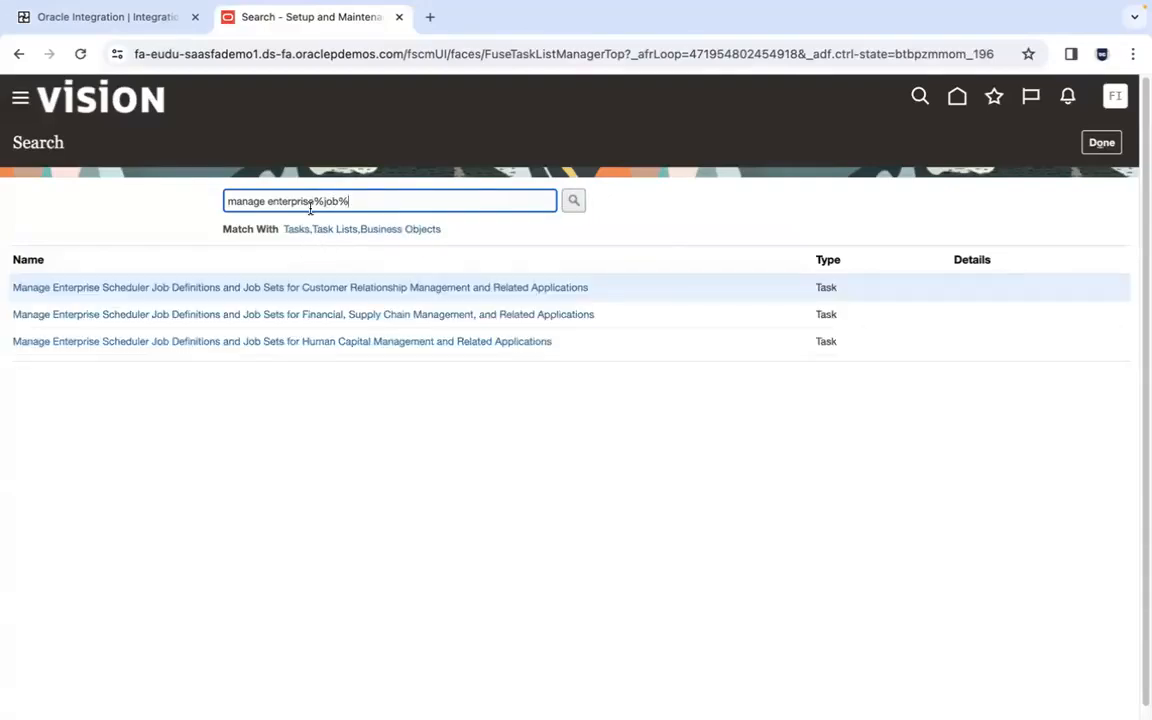
pyautogui.click(314, 316)
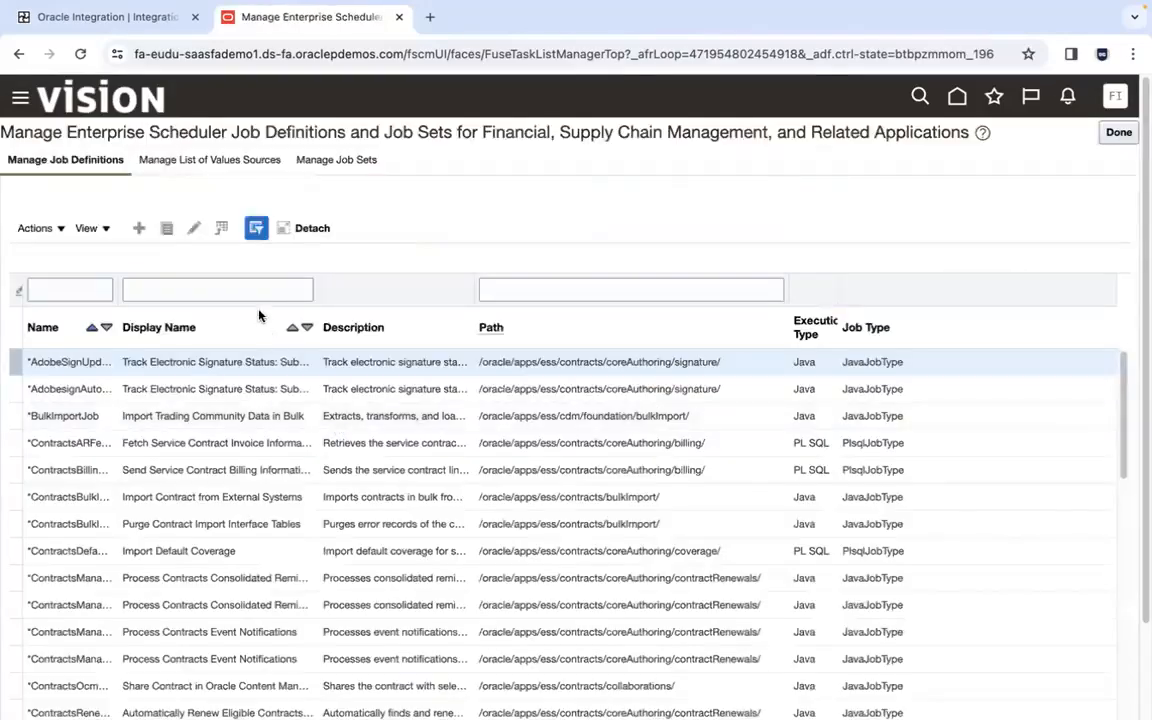
# - Open GlDailyRatesInterface.properties from the 9.FBDI GL Daily Rates folder in the code editor and copy the job name DailyRatesImport
pyautogui.click(254, 290)
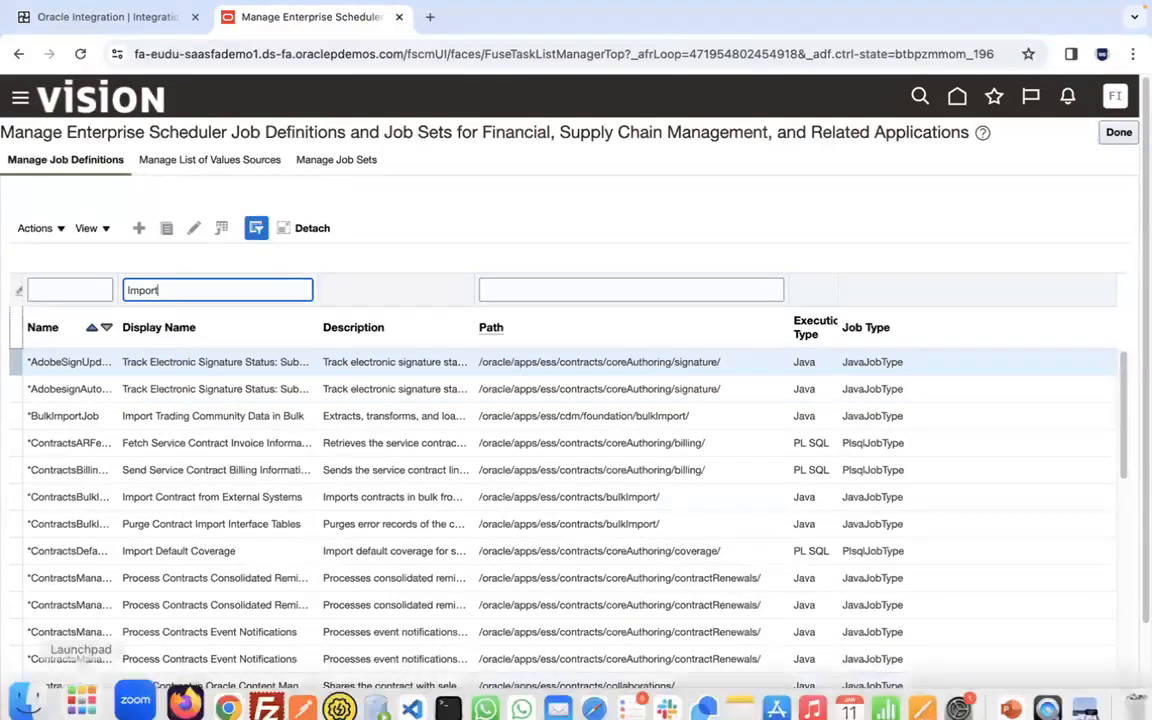
pyautogui.click(36, 622)
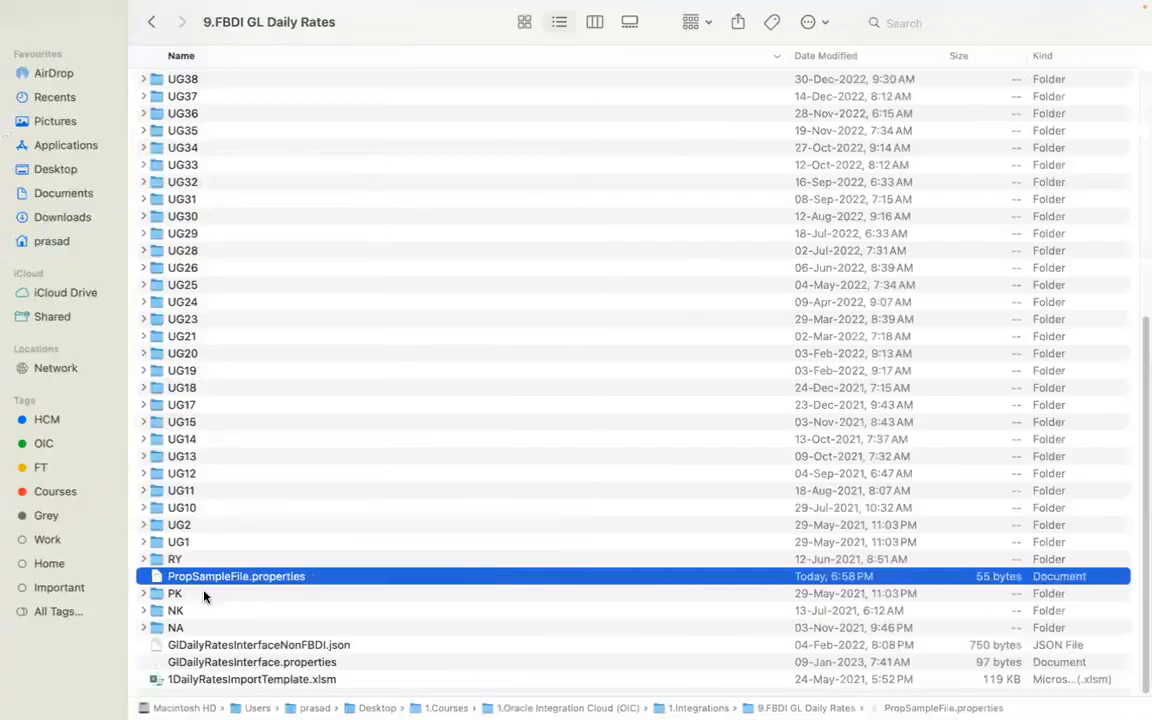
pyautogui.click(262, 662)
pyautogui.rightClick(268, 662)
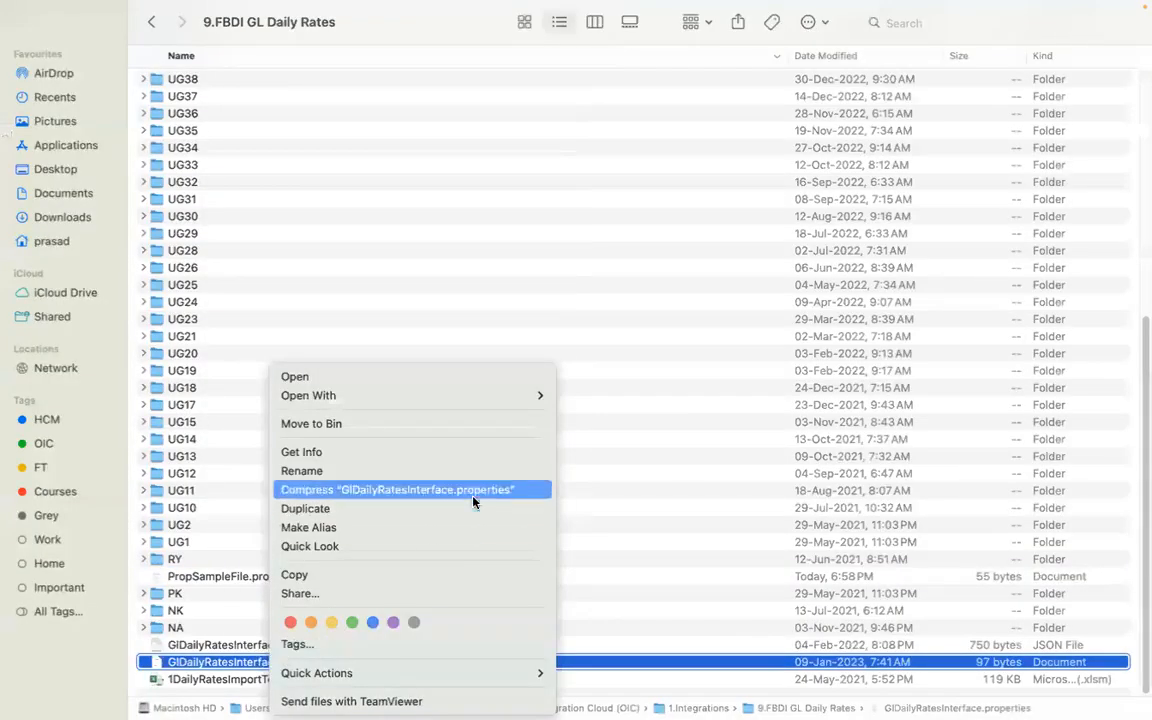
pyautogui.moveTo(500, 395)
pyautogui.click(586, 400)
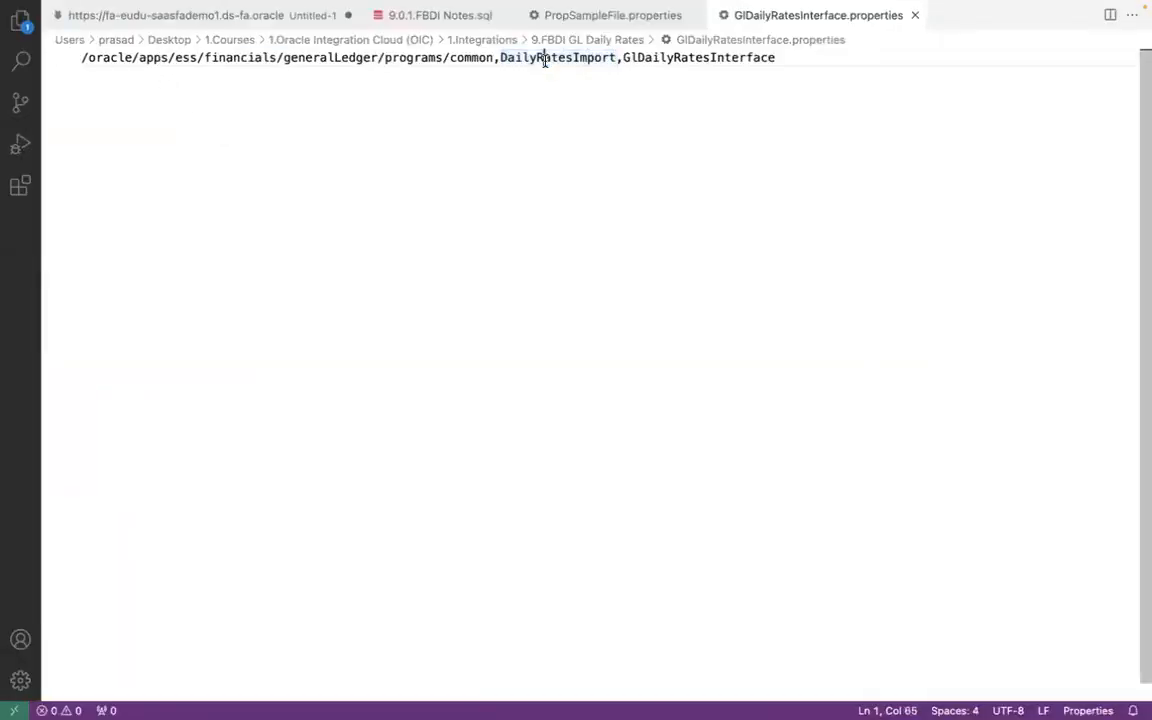
pyautogui.press('super+Tab')
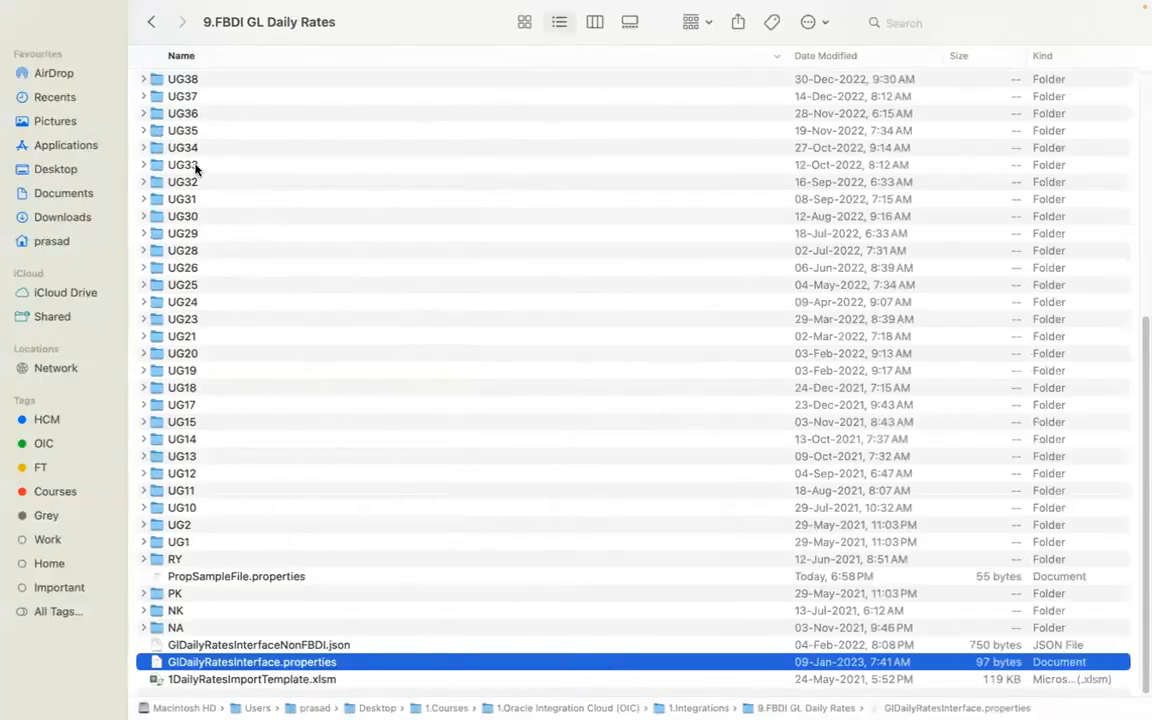
# - Clear the display name filter in the job definitions list and filter by the name DailyRatesImport
pyautogui.press('super+Tab')
pyautogui.press('super+Tab')
pyautogui.doubleClick(142, 292)
pyautogui.press('BackSpace')
pyautogui.hotkey('shift', 'Tab')
pyautogui.write('DailyRatesImport')
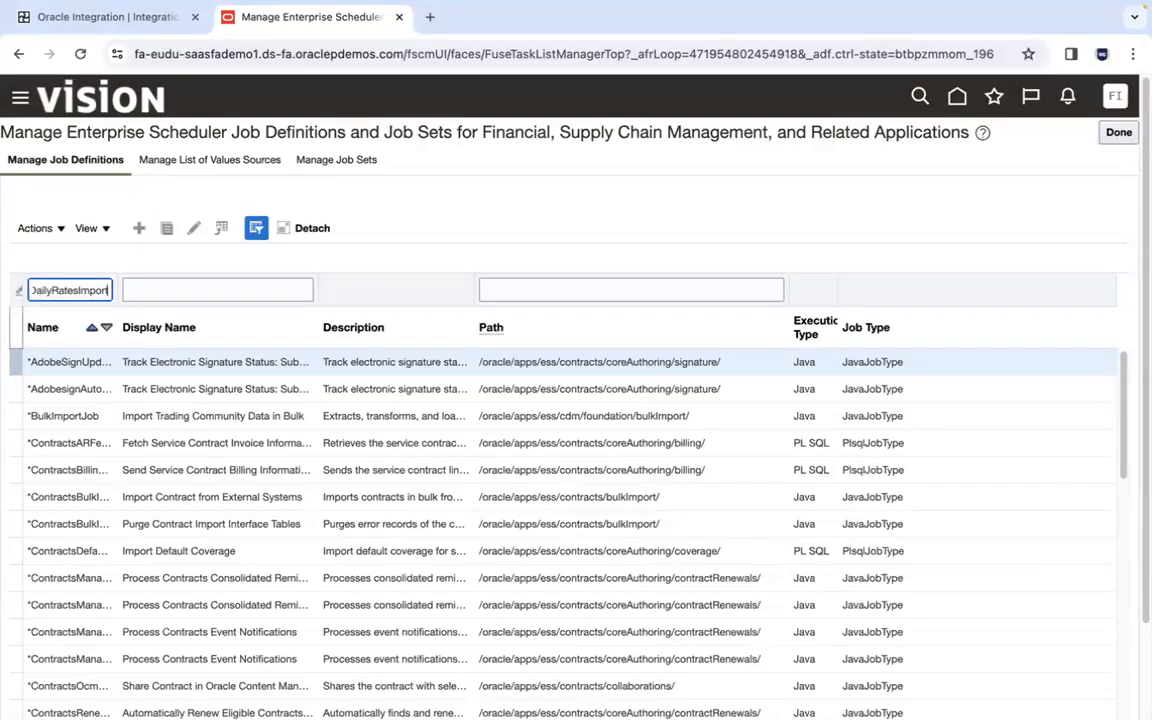
pyautogui.press('Return')
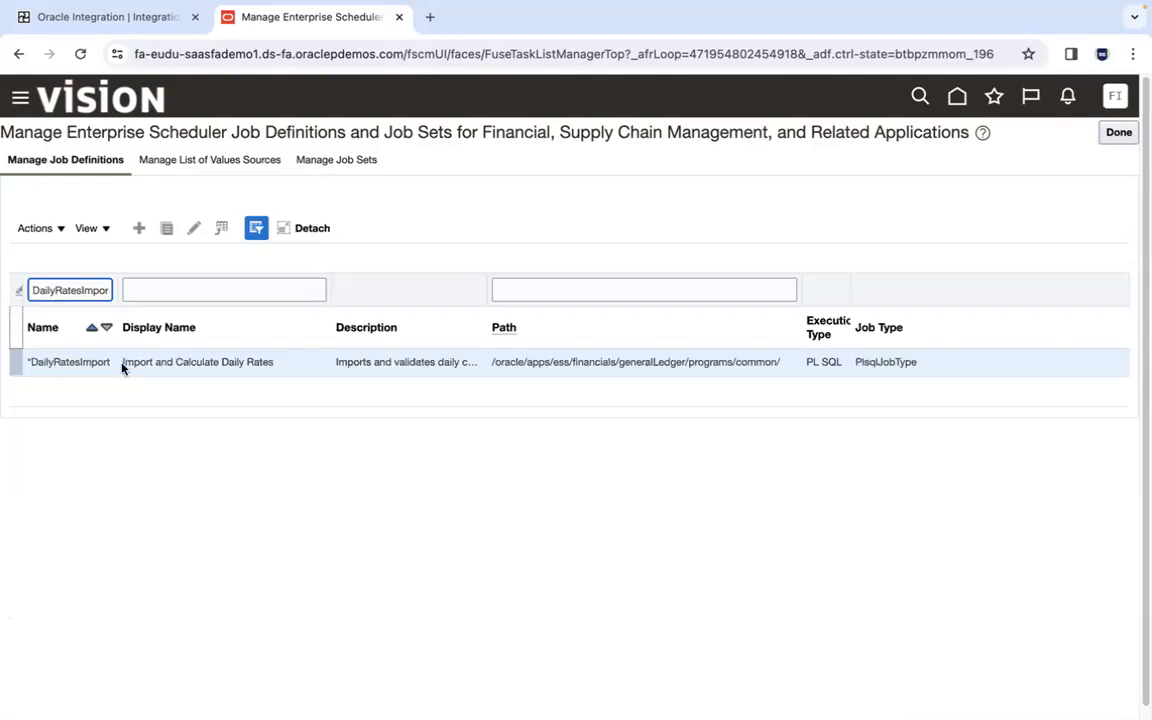
# - Open the DailyRatesImport job definition and copy its path /oracle/apps/ess/financials/generalLedger/programs/common/ into Job Pkg Name as the literal value
pyautogui.click(193, 229)
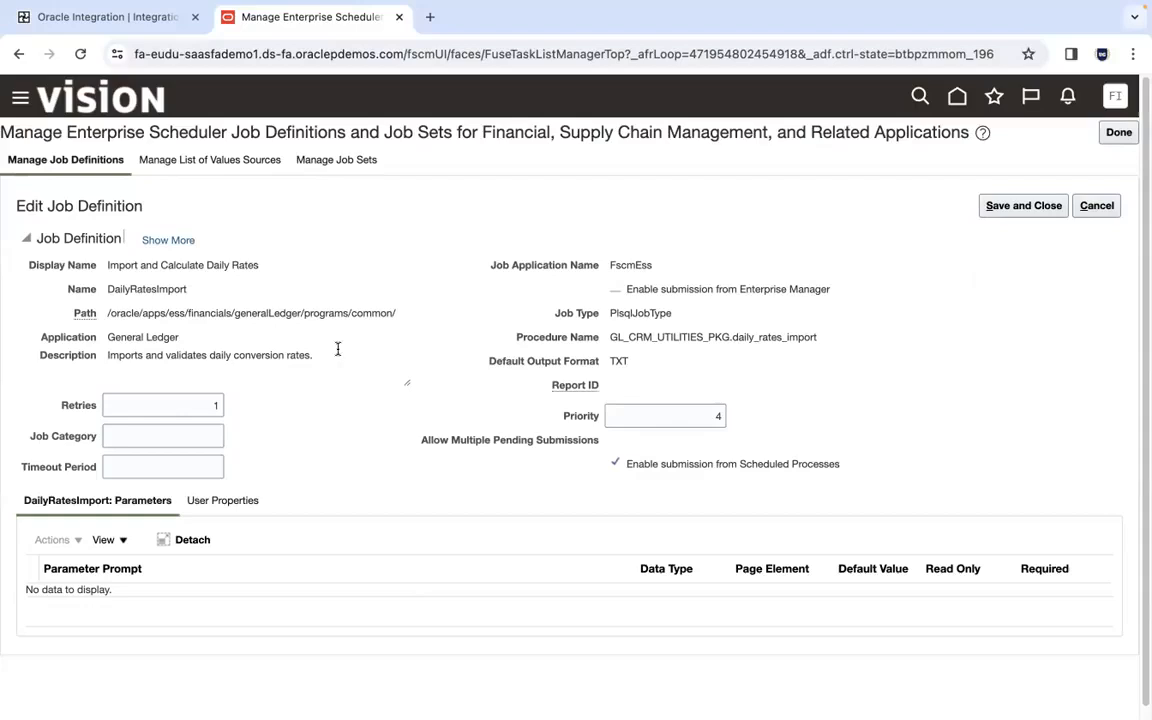
pyautogui.tripleClick(107, 314)
pyautogui.press('super+c')
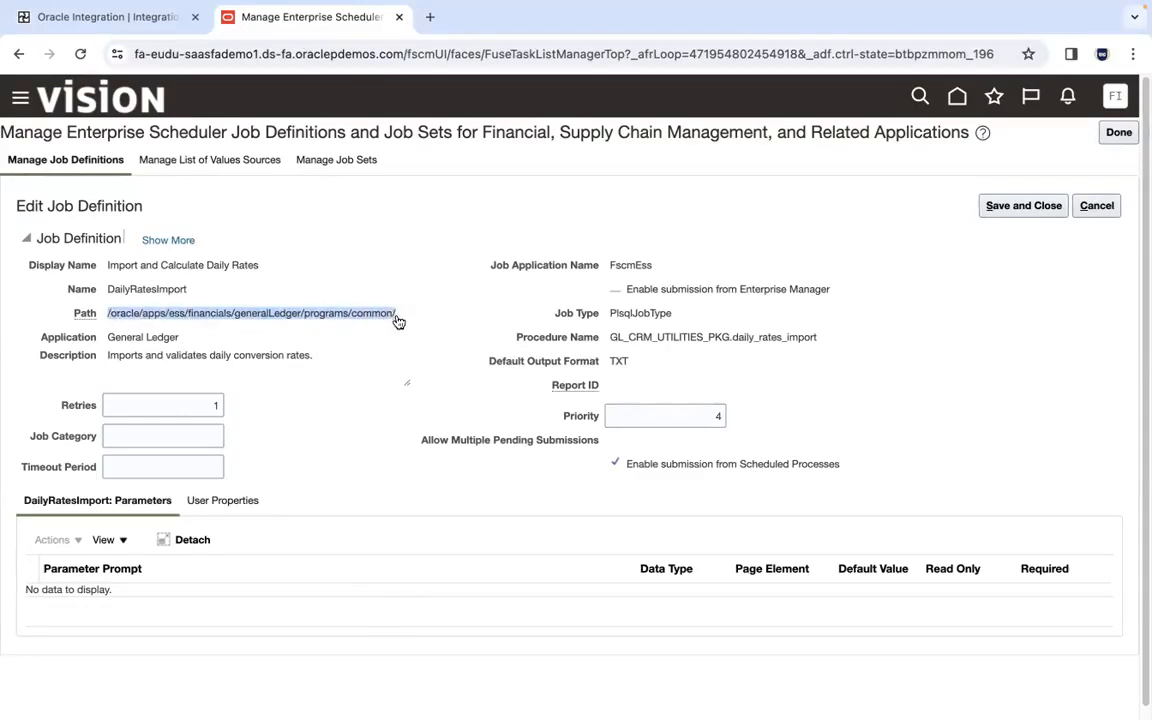
pyautogui.press('super+Tab')
pyautogui.press('super+Tab')
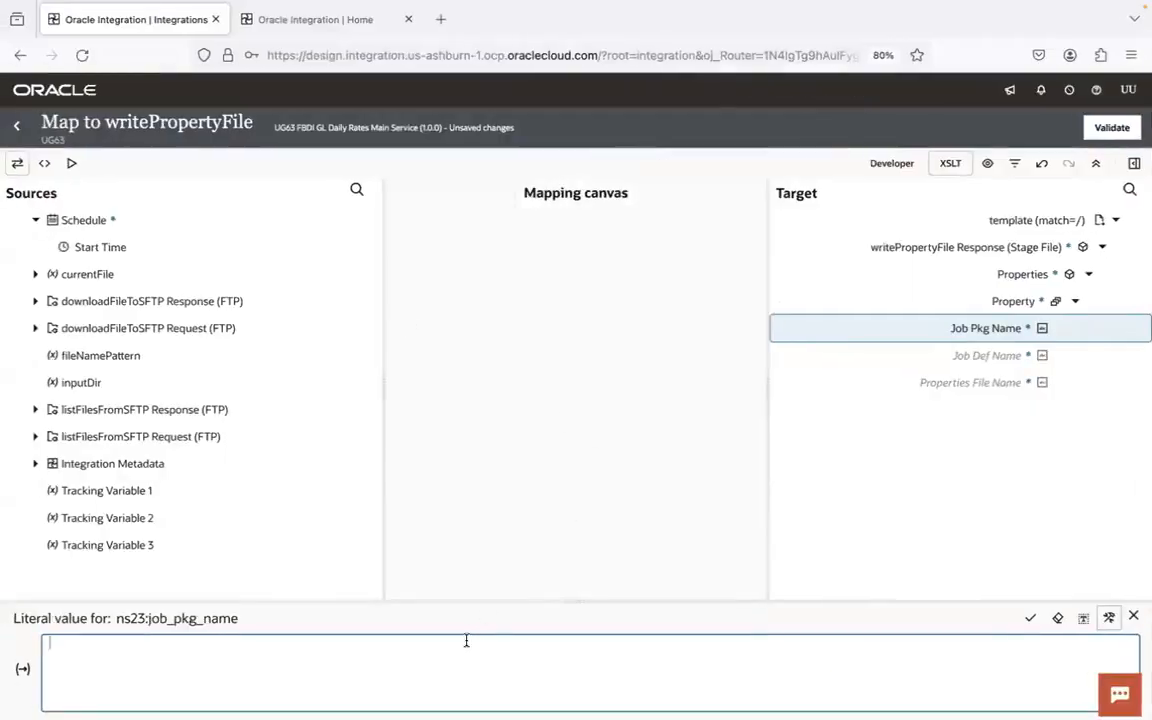
pyautogui.press('super+v')
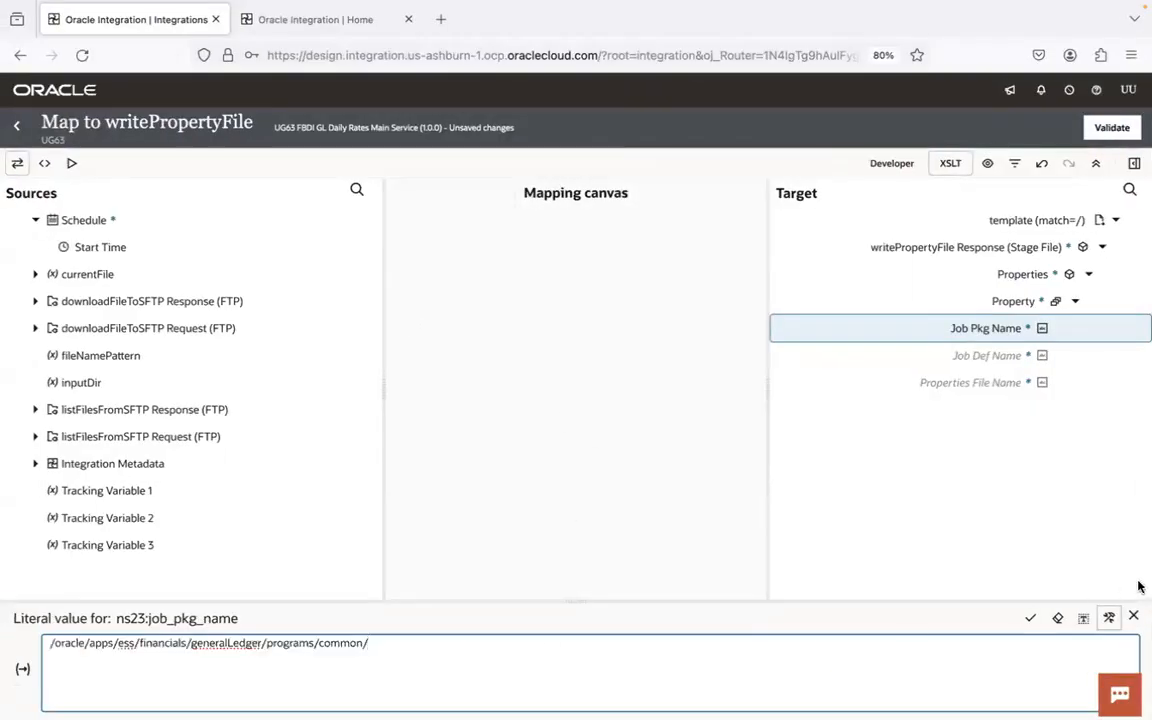
pyautogui.click(1030, 618)
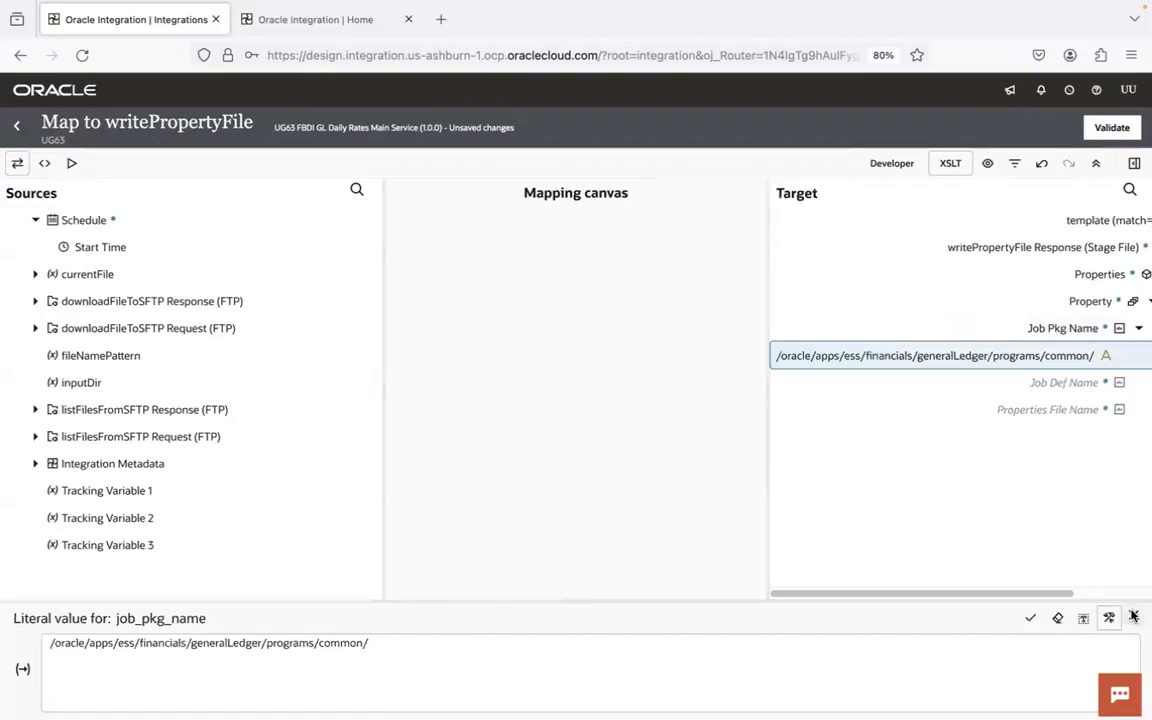
pyautogui.click(1134, 617)
# - Create the Job Def Name target node and set its literal value to DailyRatesImport, copied from the job definition's name
pyautogui.rightClick(1078, 385)
pyautogui.click(985, 474)
pyautogui.press('super+Tab')
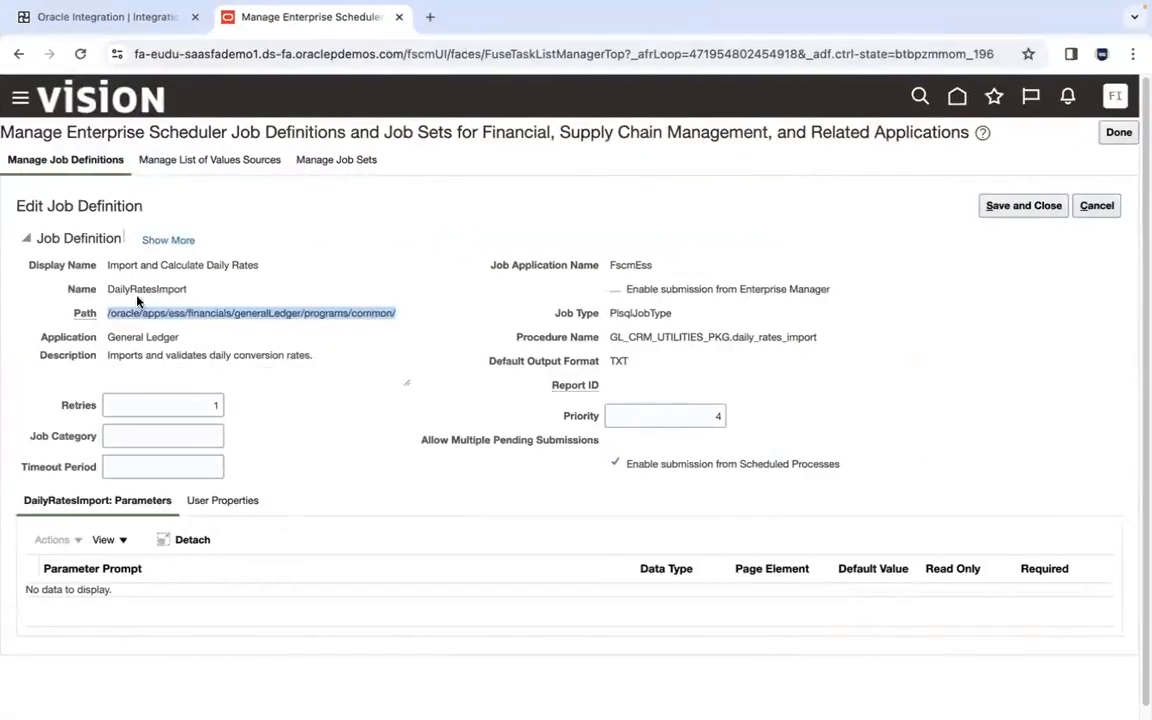
pyautogui.doubleClick(137, 289)
pyautogui.hotkey('ctrl', 'c')
pyautogui.press('super+Tab')
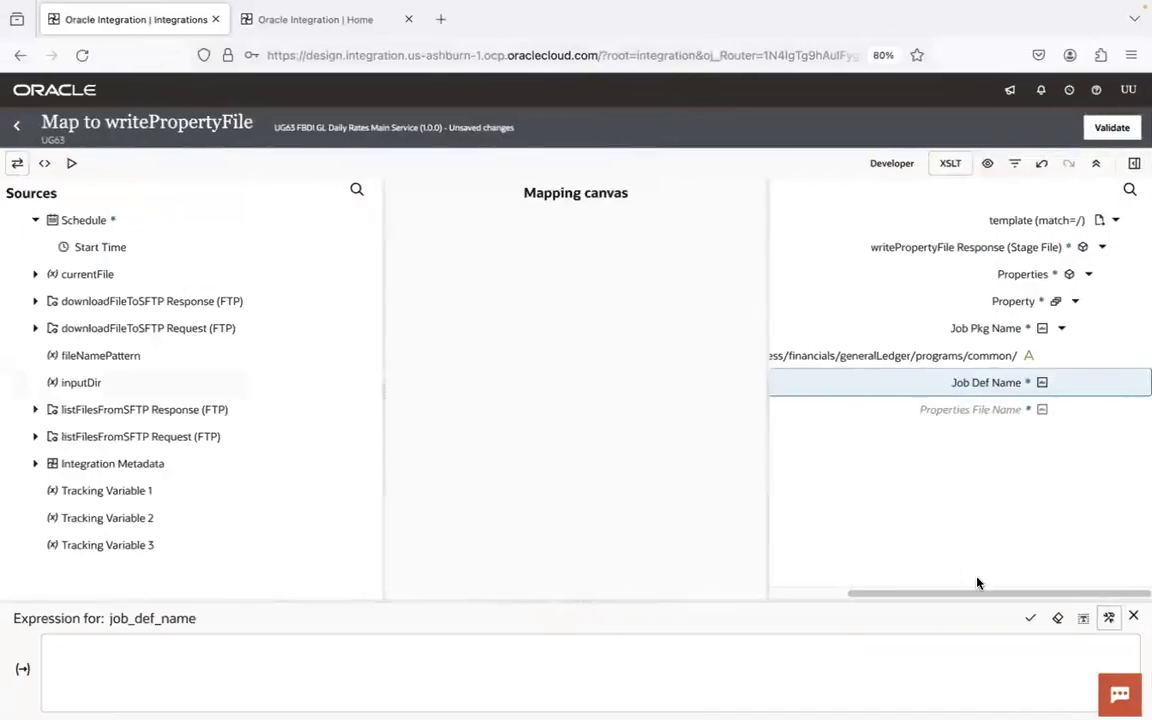
pyautogui.click(1084, 619)
pyautogui.click(835, 655)
pyautogui.hotkey('ctrl', 'v')
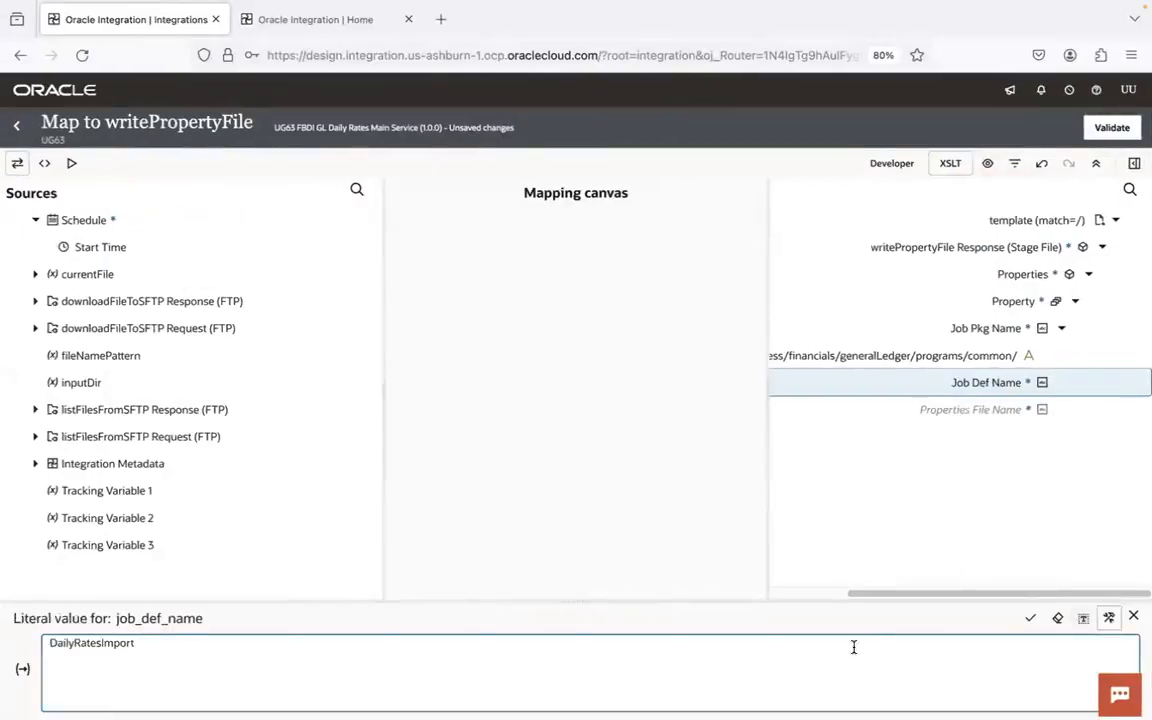
pyautogui.click(1030, 618)
pyautogui.click(1136, 619)
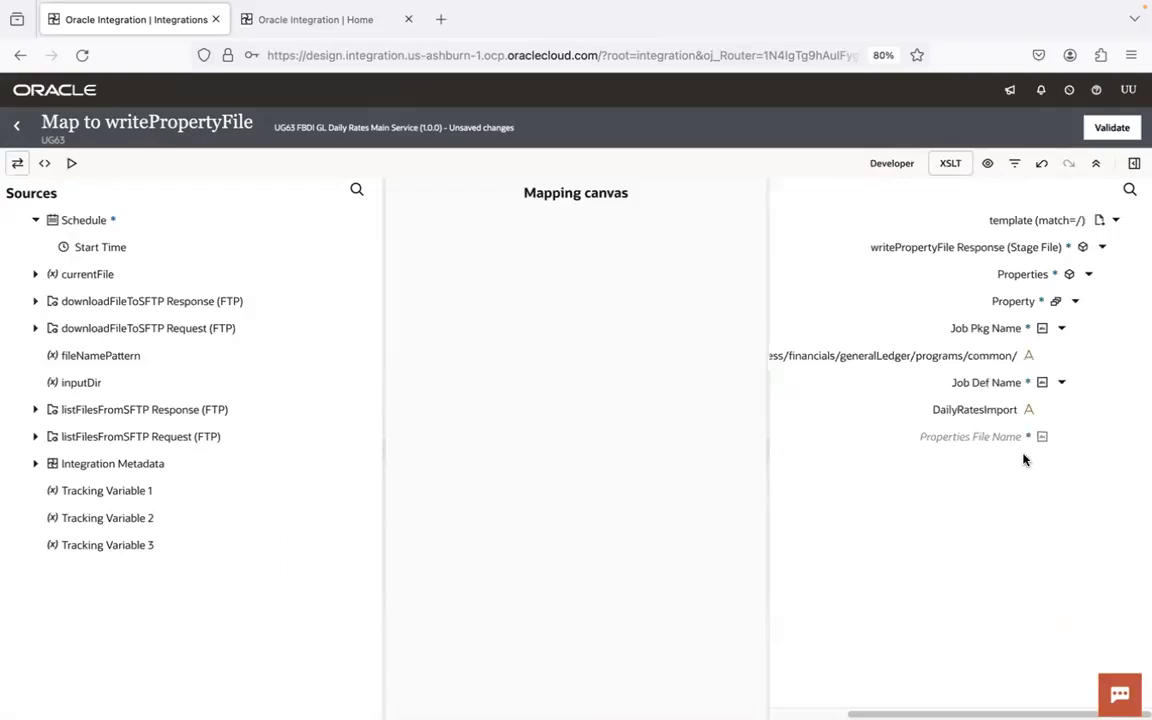
# - Create the Properties File Name target node and set its literal value to GlDailyRatesInterface, copied from the properties file's name
pyautogui.rightClick(1010, 439)
pyautogui.click(947, 526)
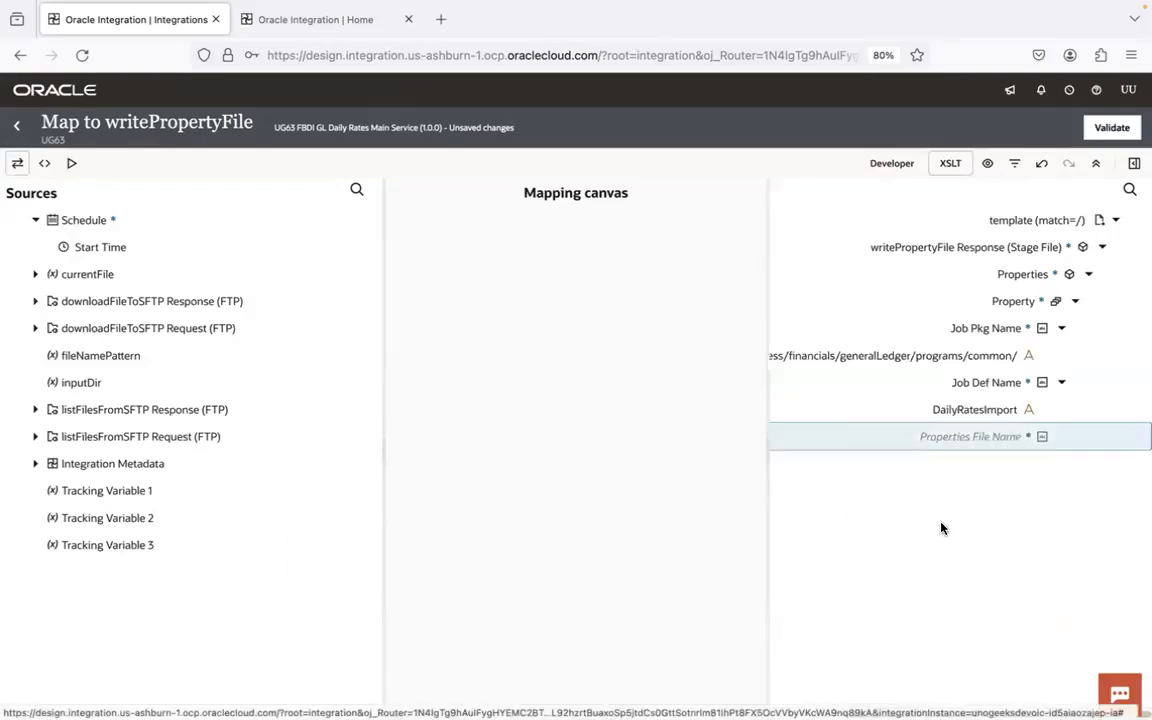
pyautogui.click(1076, 621)
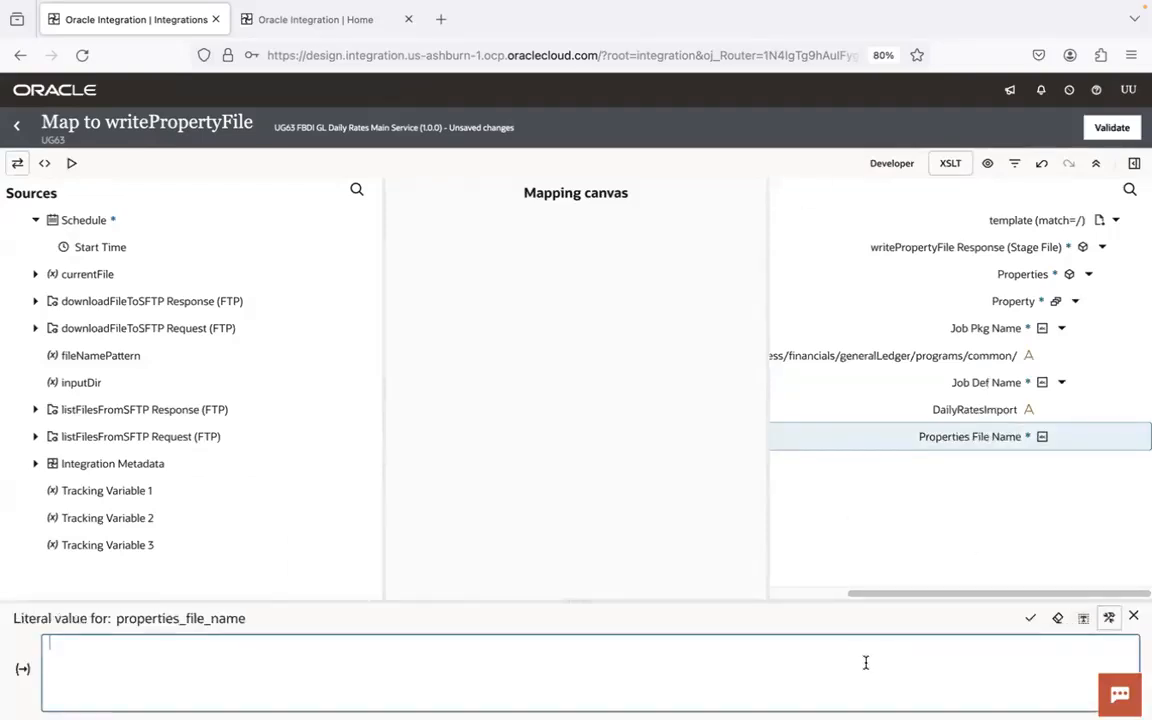
pyautogui.press('super+Tab')
pyautogui.press('super+Tab')
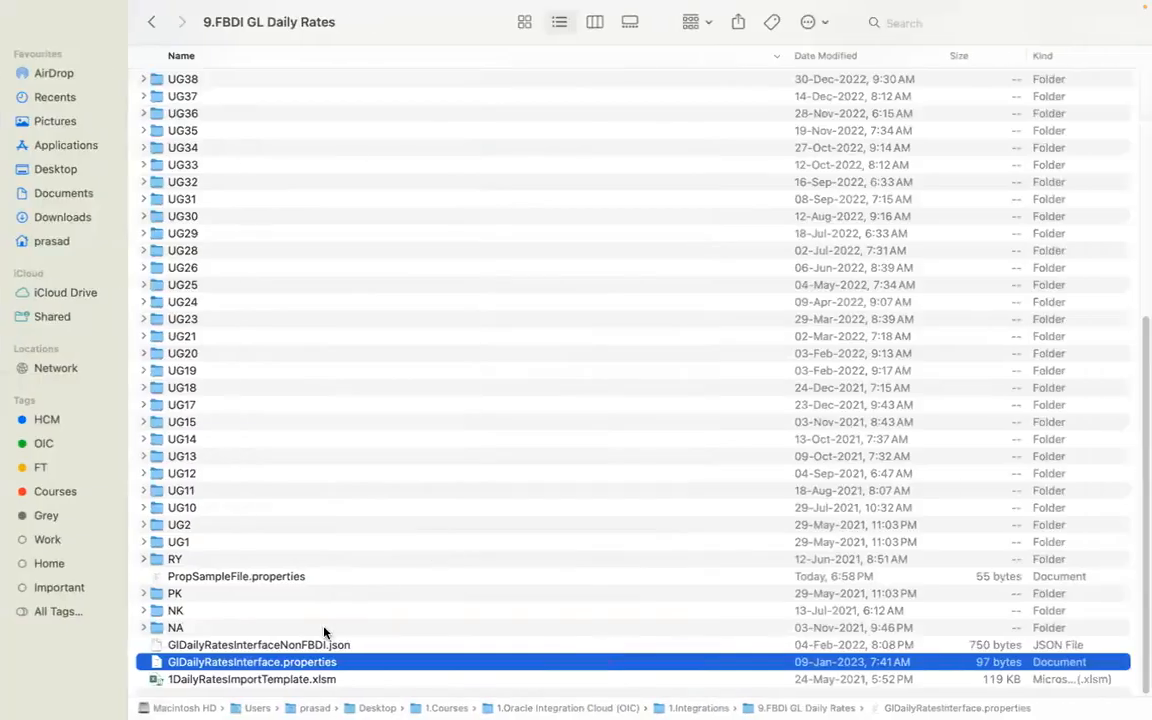
pyautogui.click(270, 662)
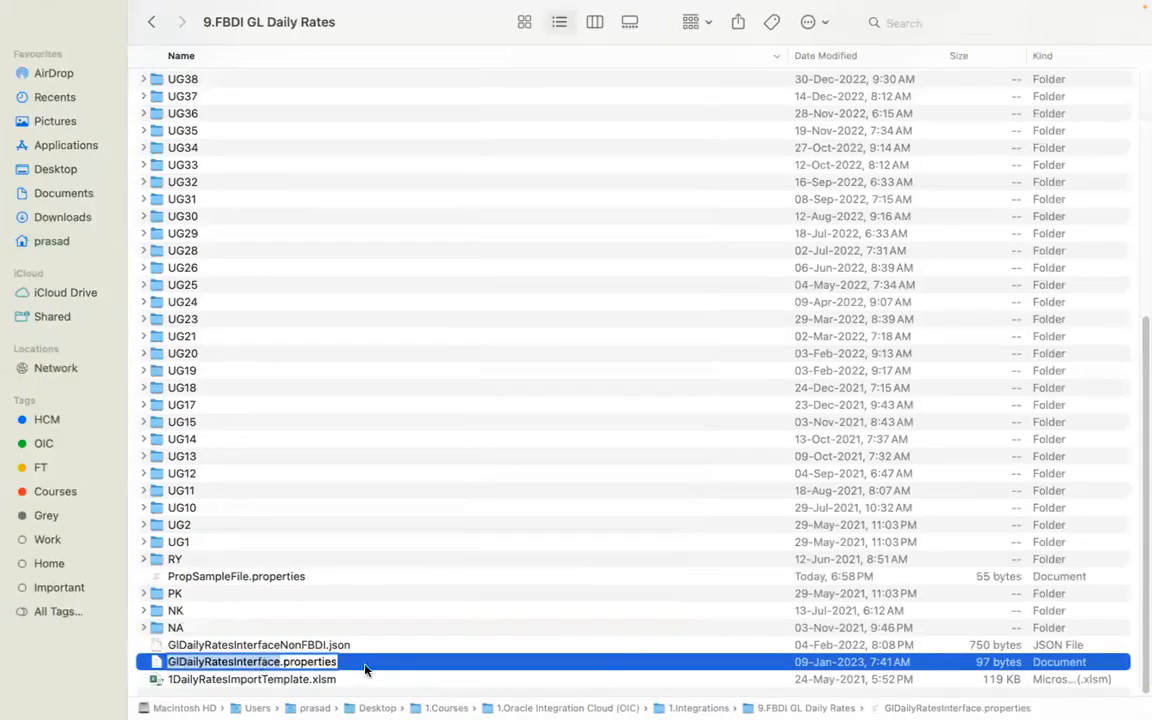
pyautogui.press('super+c')
pyautogui.press('super+Tab')
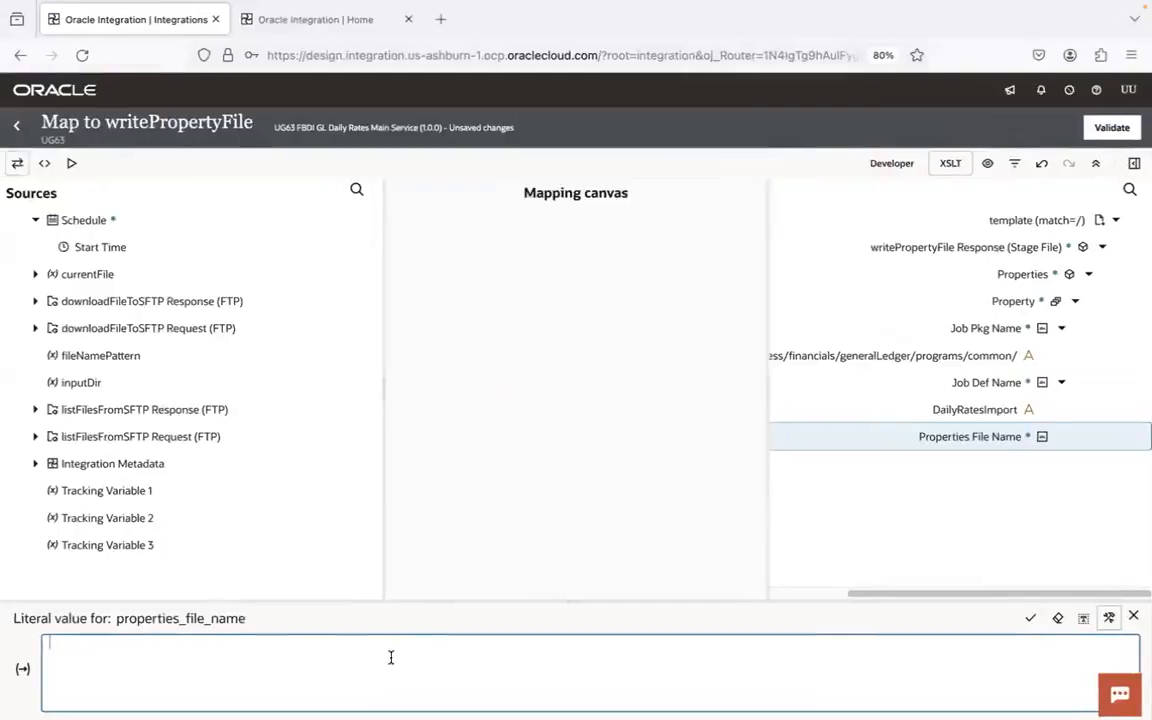
pyautogui.press('super+v')
pyautogui.click(1030, 618)
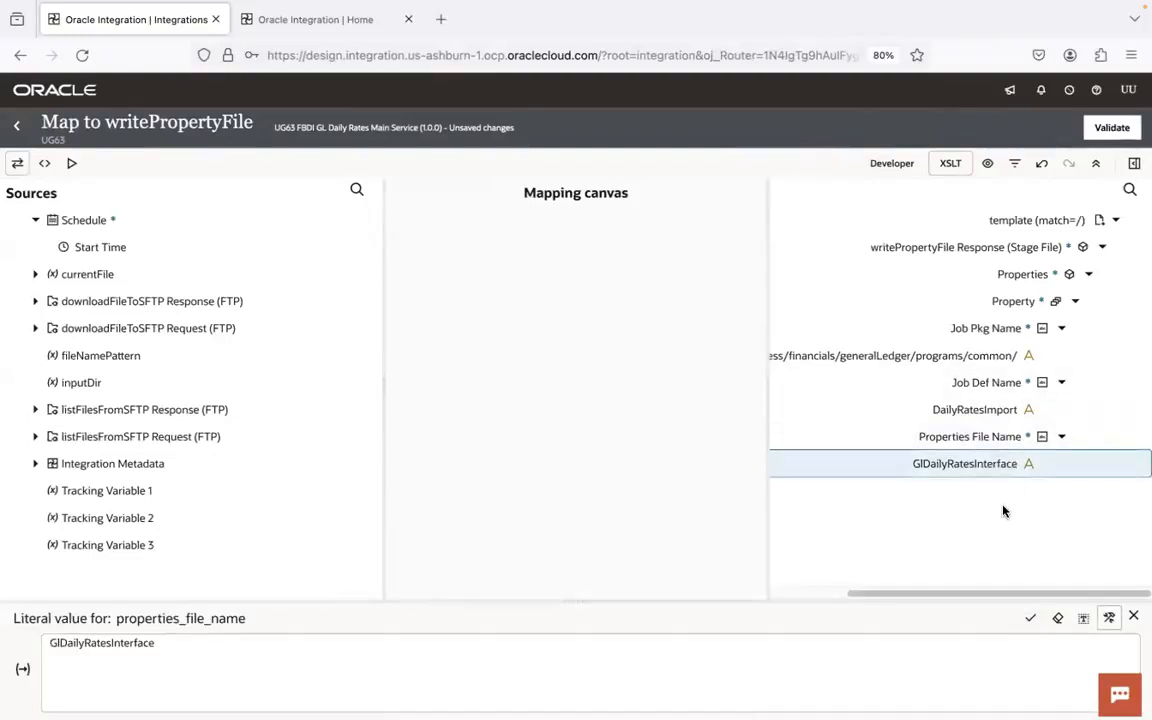
pyautogui.click(1133, 620)
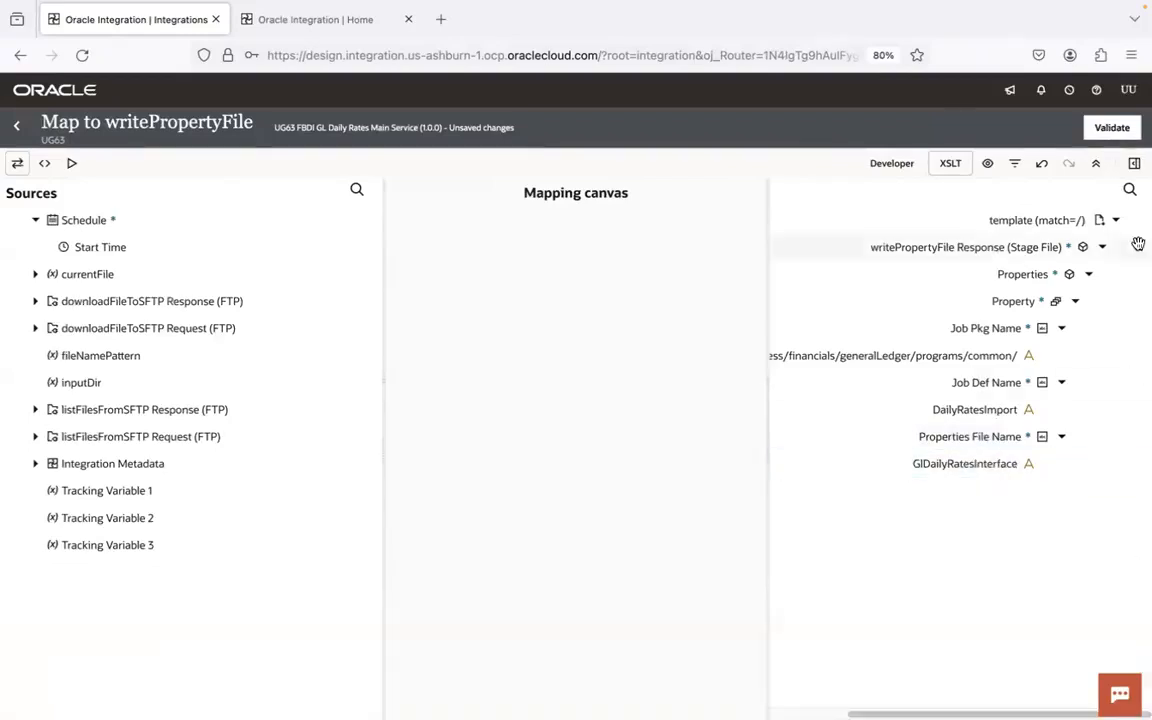
# - Validate the map to writePropertyFile, return to the integration canvas and save the integration
pyautogui.click(1114, 130)
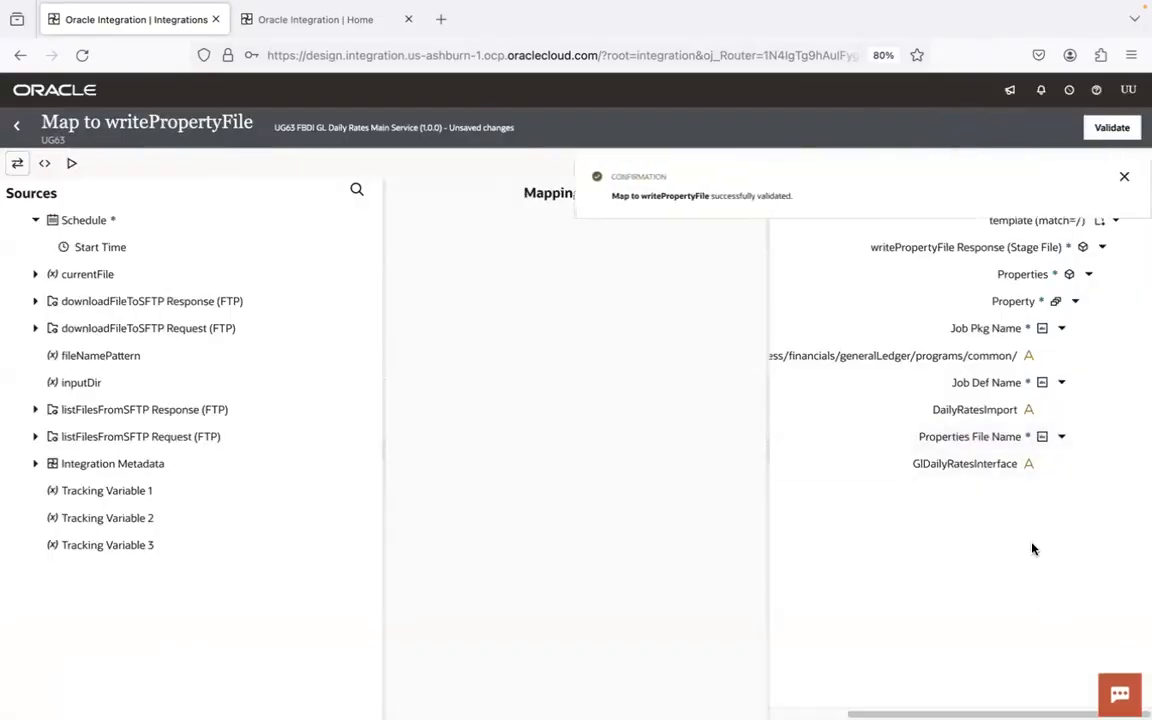
pyautogui.click(15, 130)
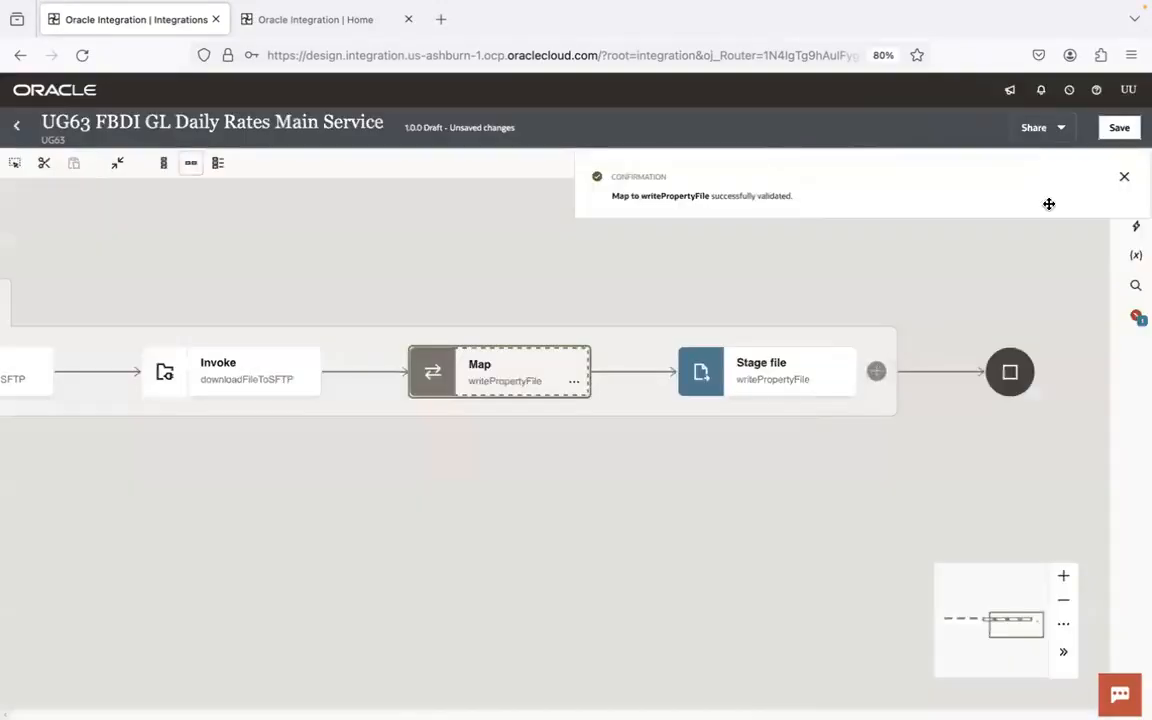
pyautogui.click(1119, 127)
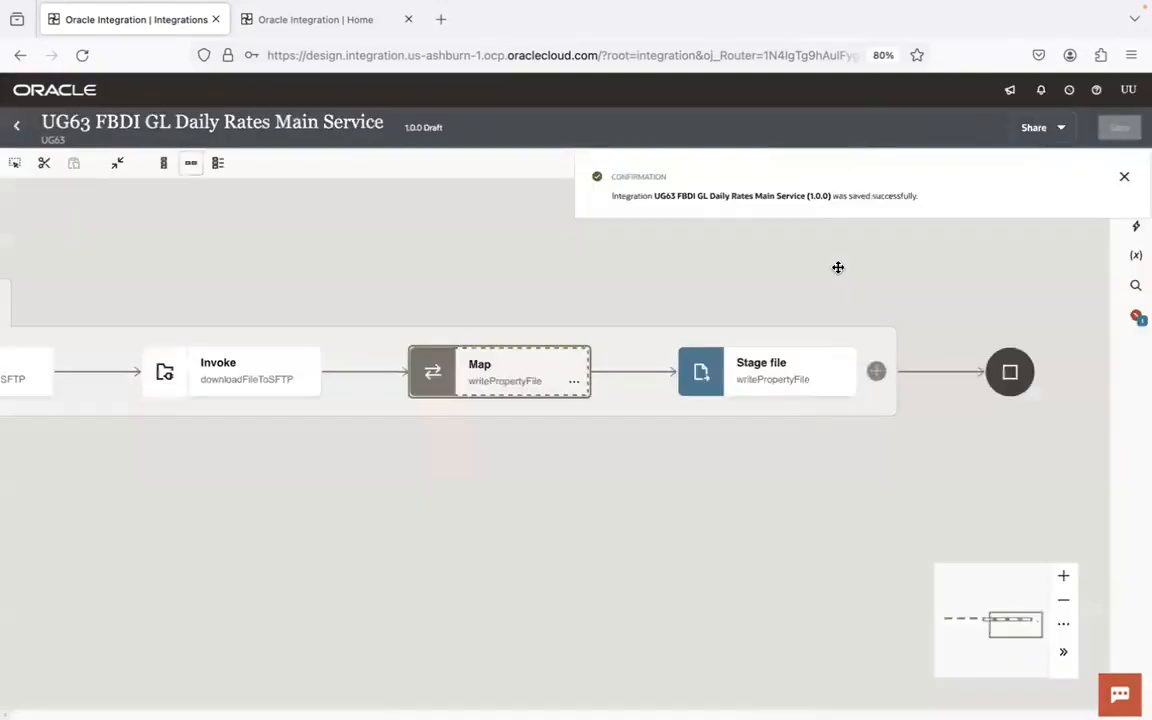
pyautogui.click(1124, 178)
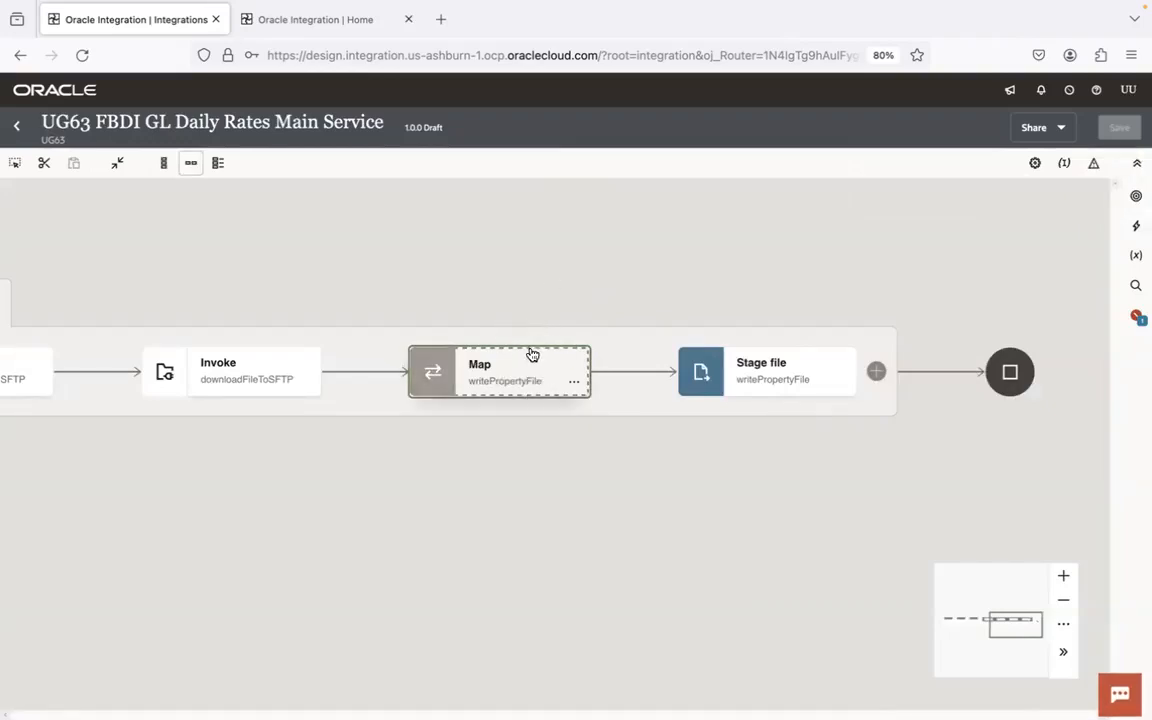
# - Reopen the map to writePropertyFile, expand its Property nodes to check the three mapped literal values, and return to the integration canvas
pyautogui.doubleClick(525, 380)
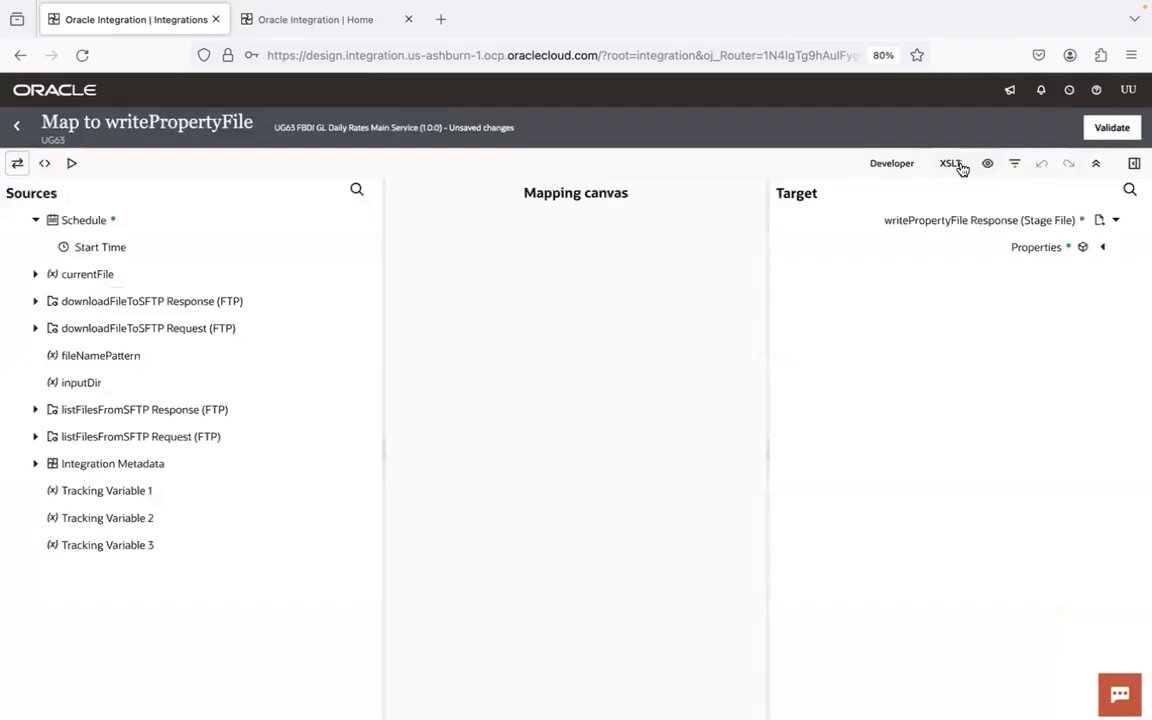
pyautogui.click(960, 166)
pyautogui.click(1089, 275)
pyautogui.click(1075, 301)
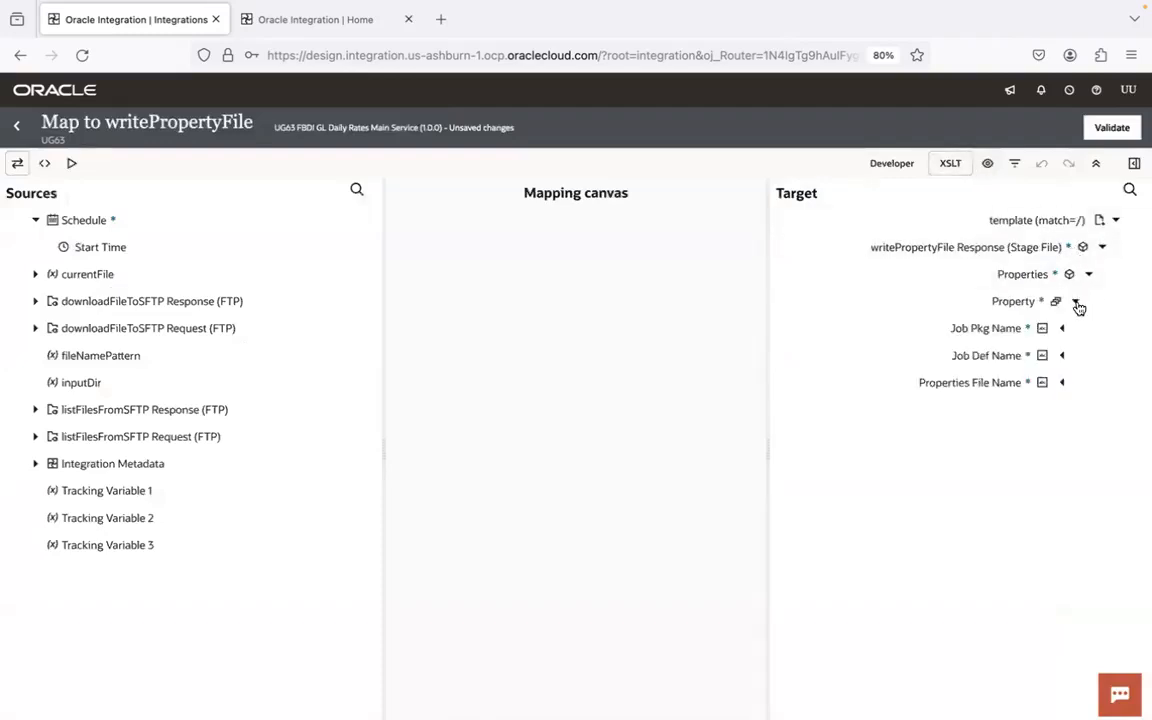
pyautogui.click(1062, 329)
pyautogui.click(1062, 382)
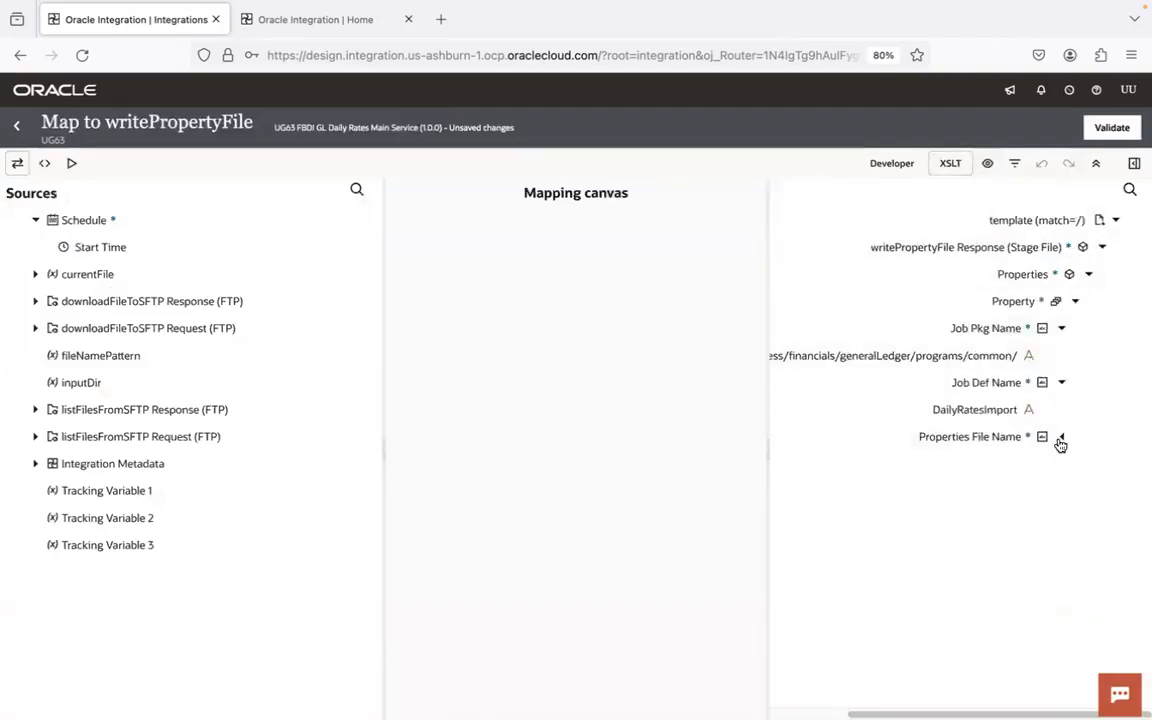
pyautogui.click(1062, 436)
pyautogui.click(16, 125)
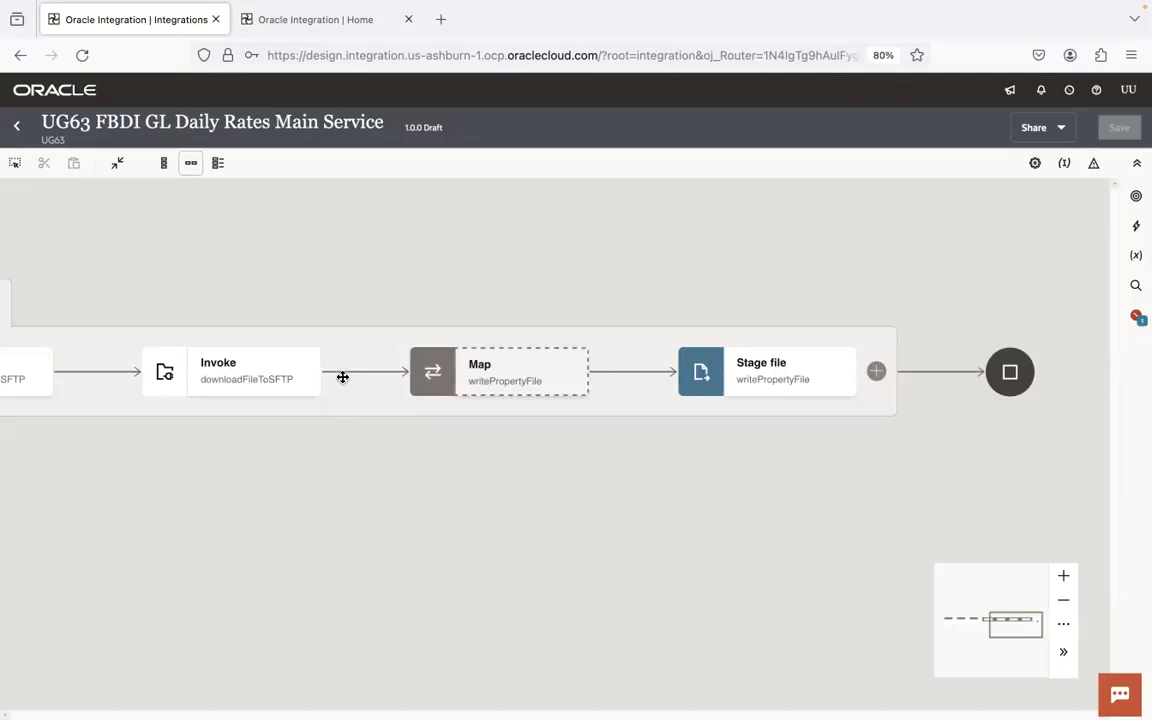
# - Switch to the code editor and close the PropSampleFile.properties and GlDailyRatesInterface.properties files
pyautogui.press('super+Tab')
pyautogui.press('super+Tab')
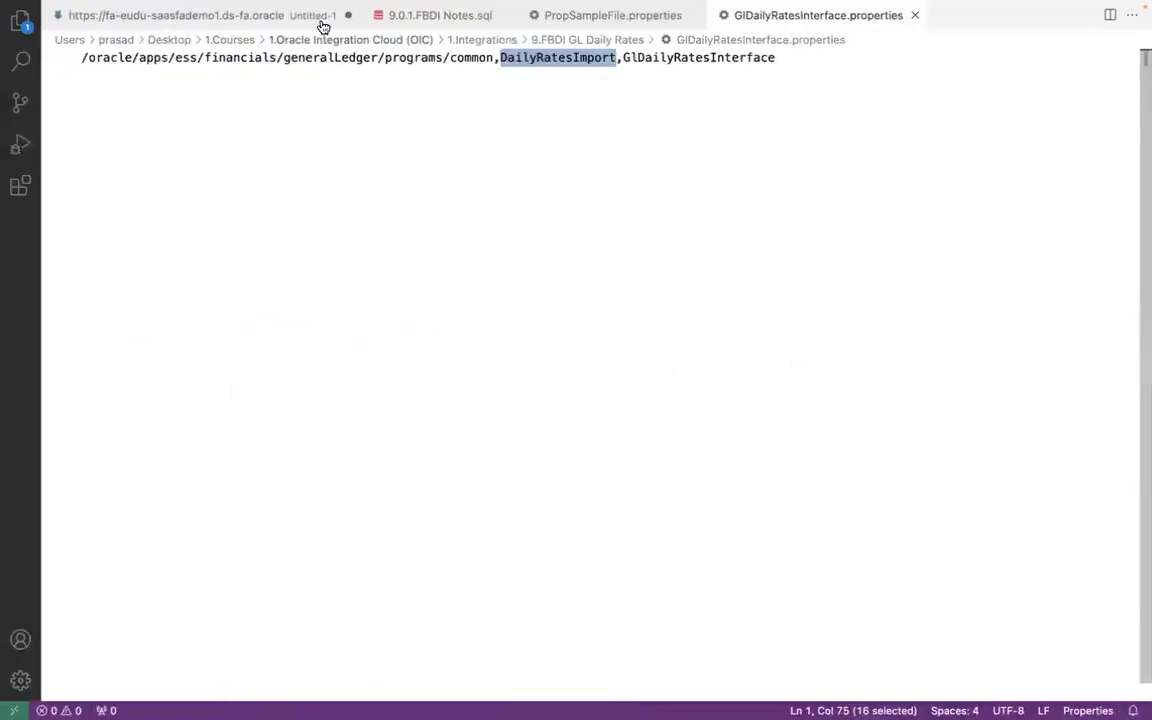
pyautogui.click(440, 22)
pyautogui.click(609, 15)
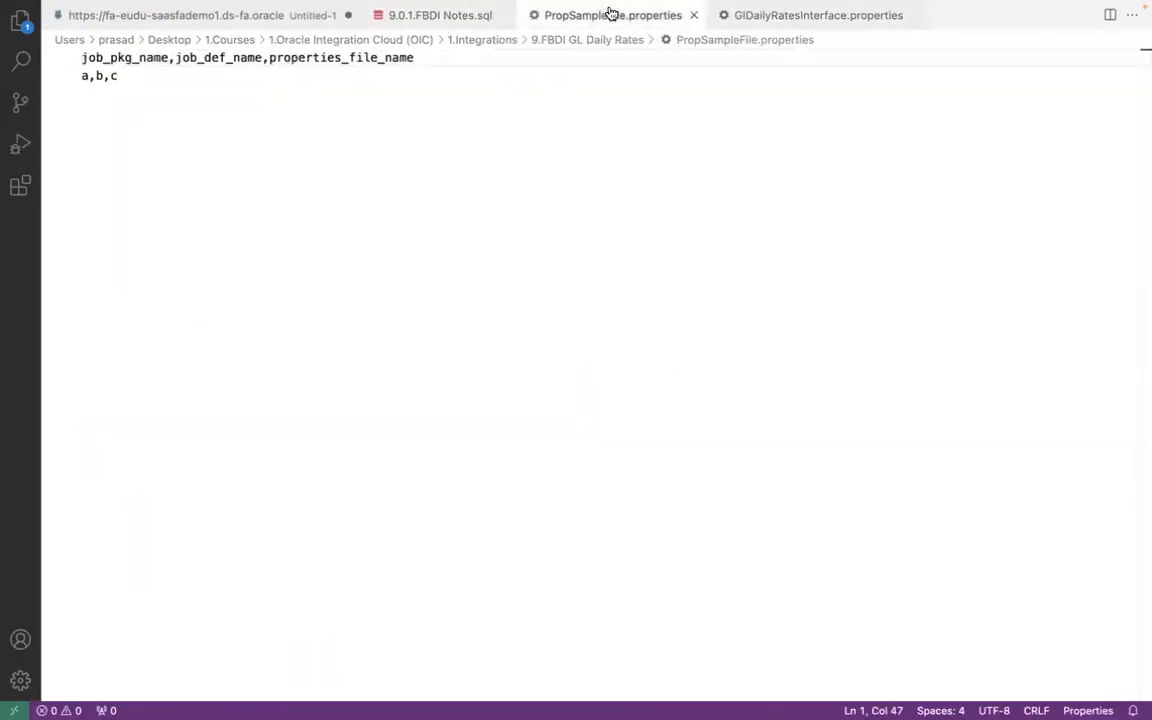
pyautogui.click(694, 15)
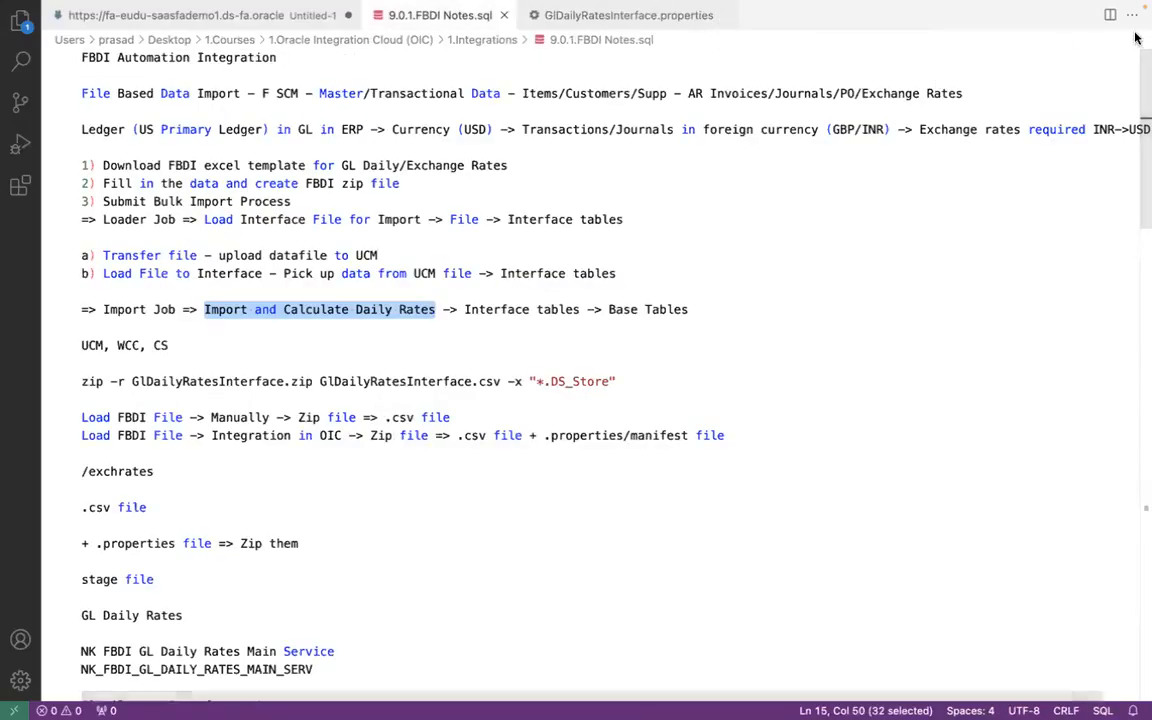
pyautogui.click(722, 15)
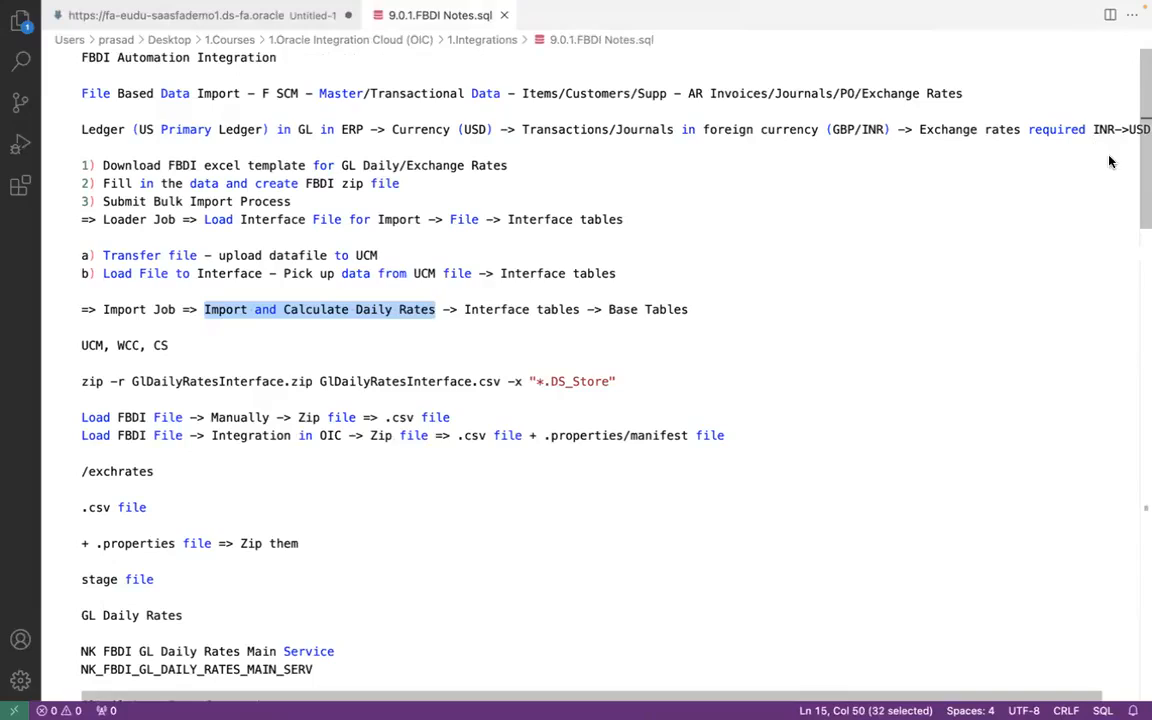
# - Review the FBDI notes on the /exchrates directory and on zipping the .csv file together with the .properties file
pyautogui.click(147, 508)
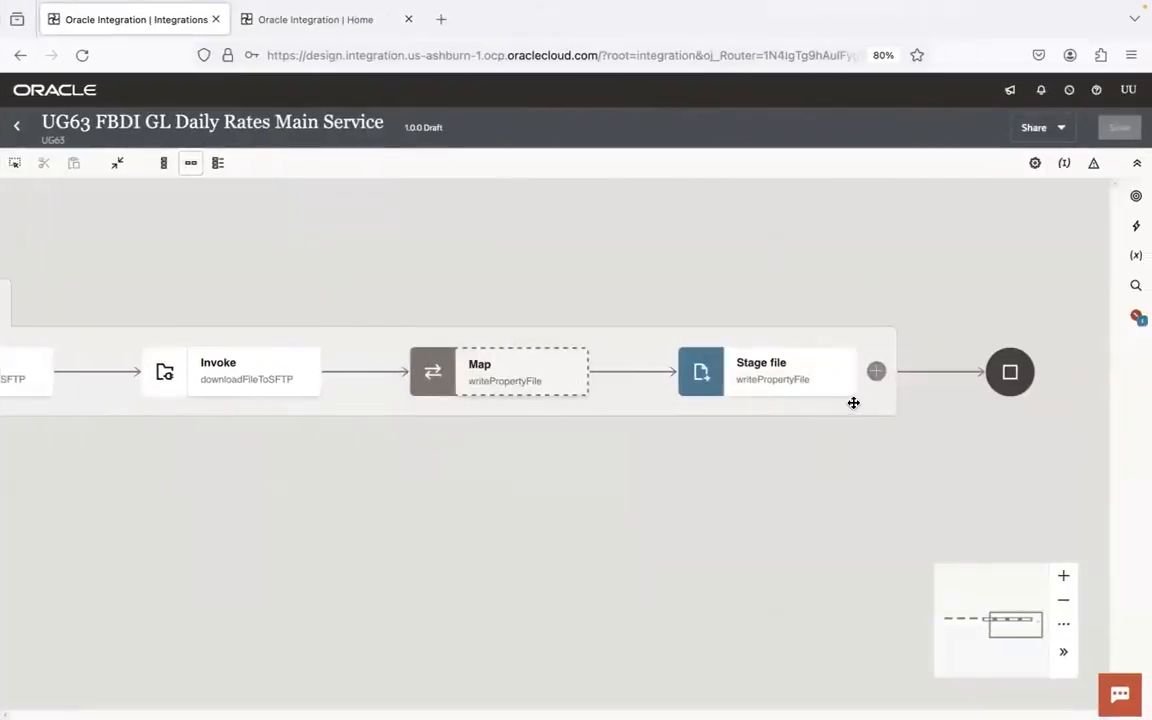
pyautogui.press('super+Tab')
pyautogui.click(216, 543)
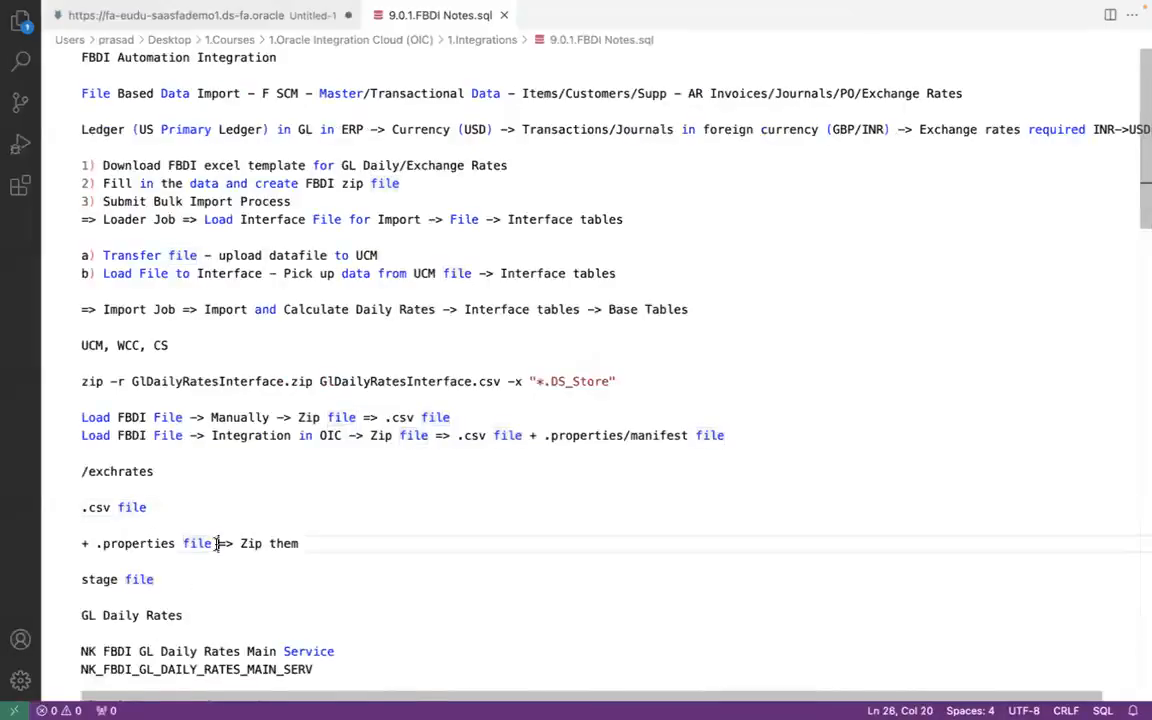
pyautogui.press('super+Tab')
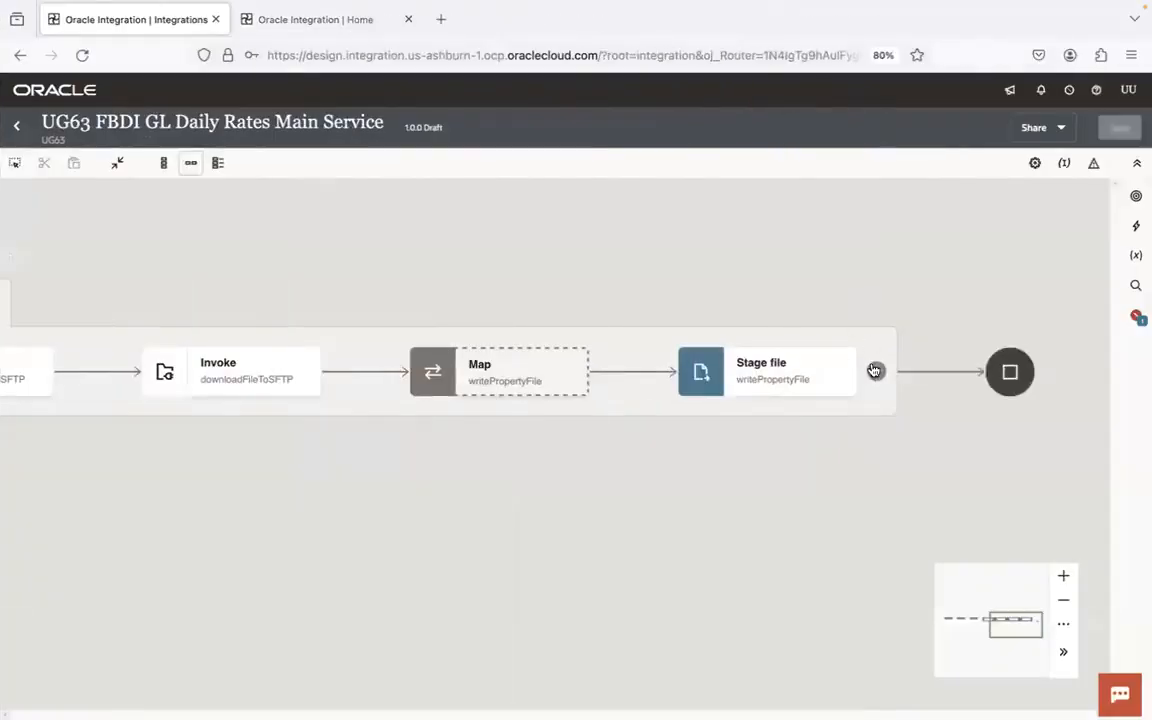
pyautogui.press('super+Tab')
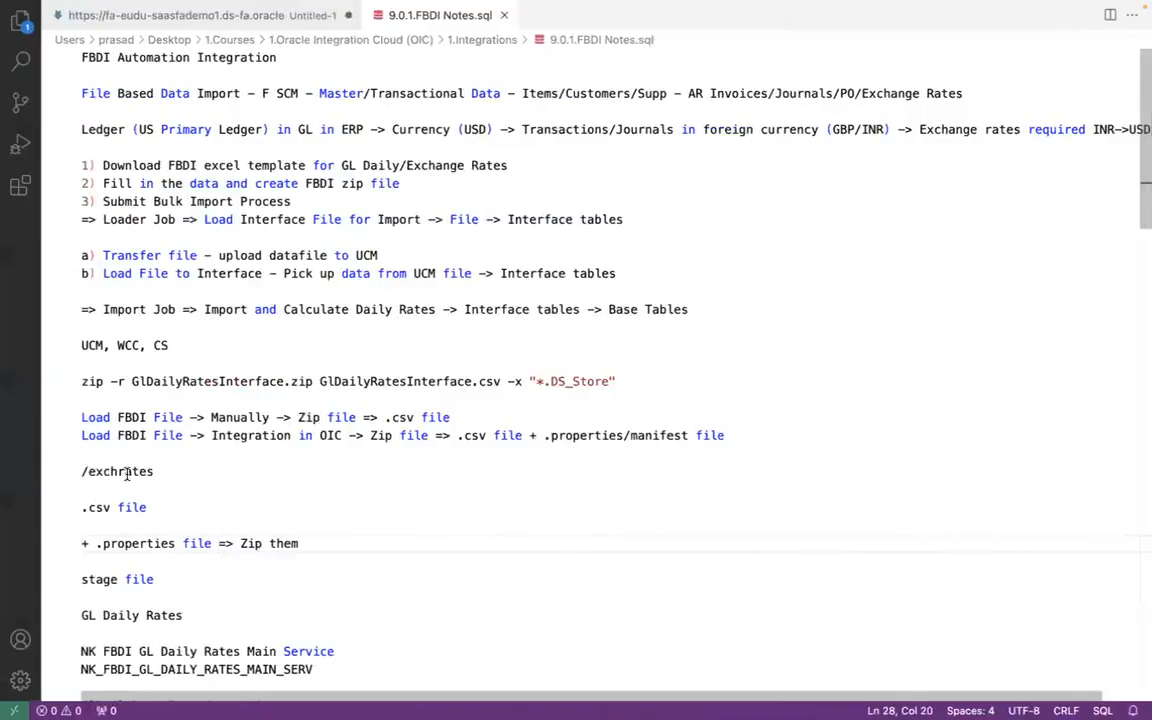
pyautogui.click(125, 471)
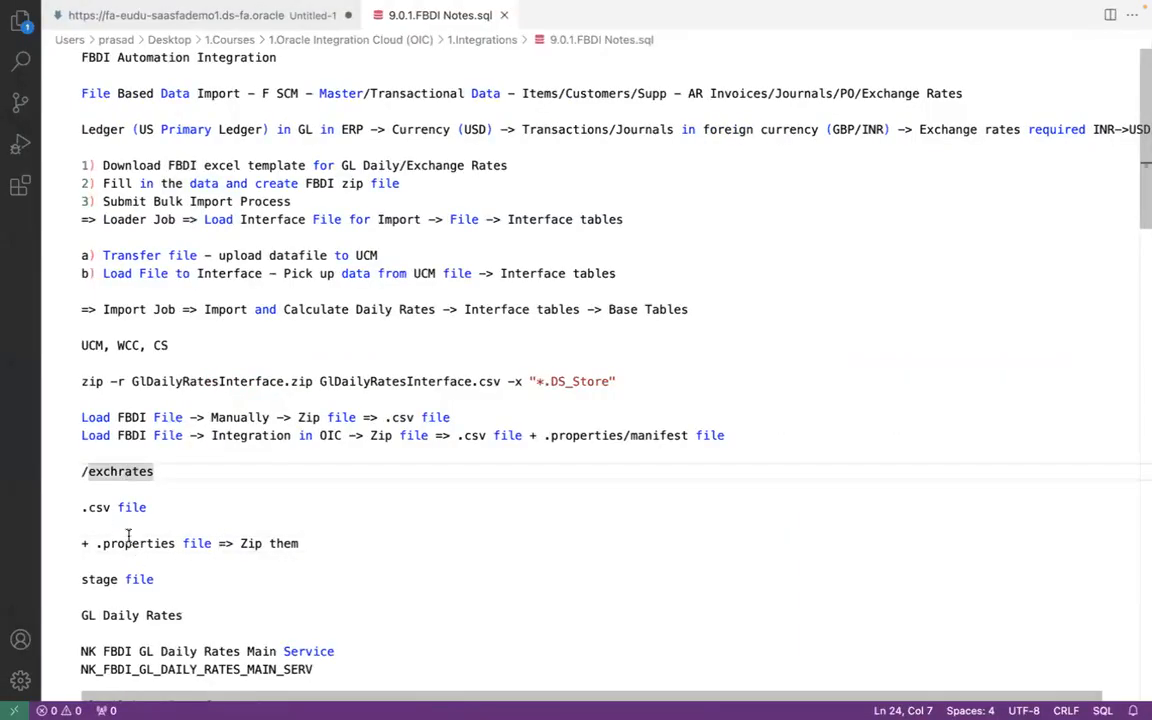
pyautogui.click(312, 547)
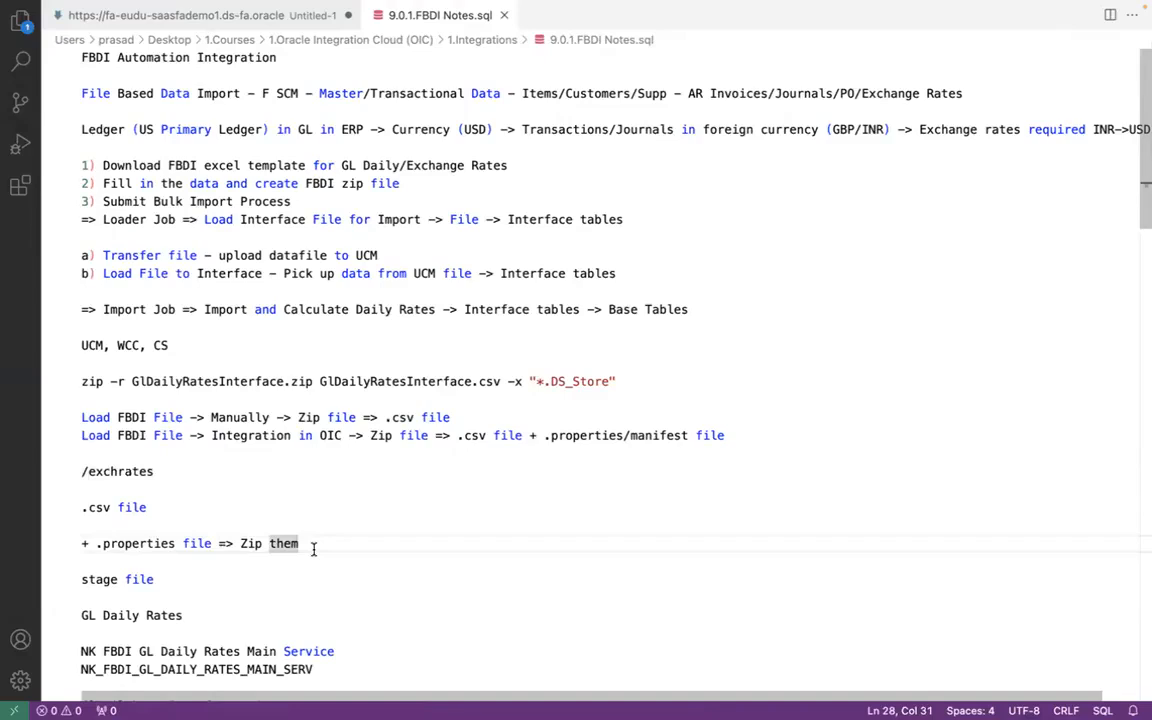
pyautogui.moveTo(313, 549); pyautogui.dragTo(240, 543)
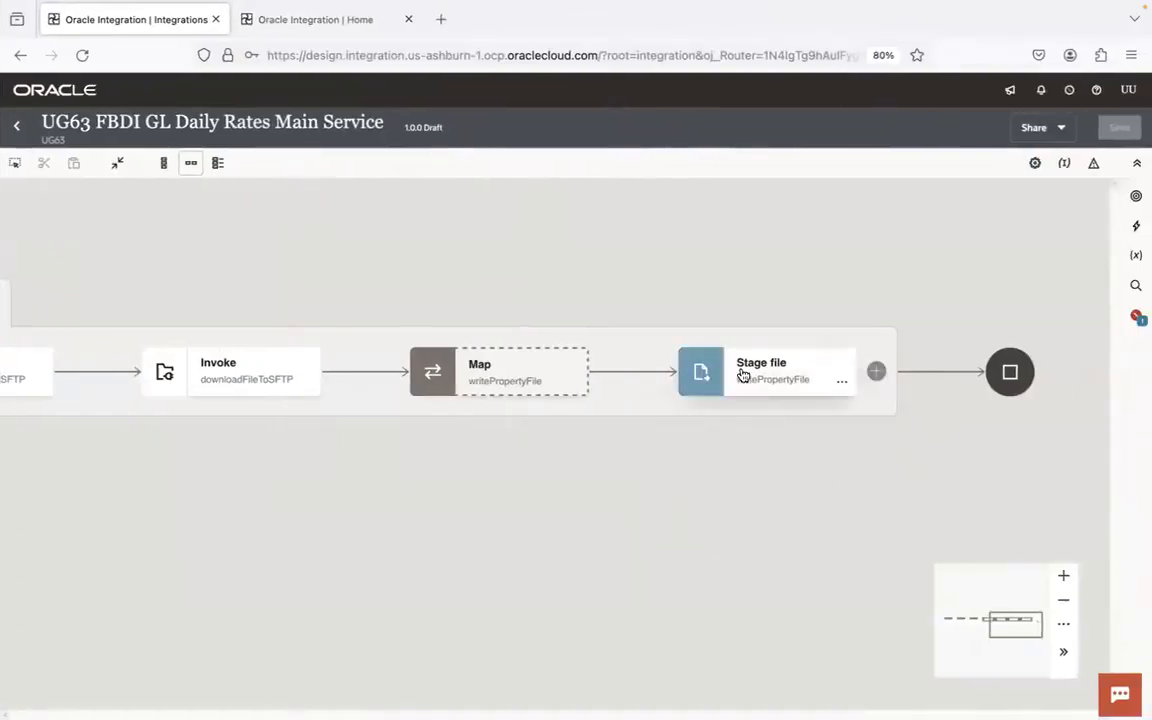
# - Add a Stage file action after the writePropertyFile stage file, name it prepFBDIZipFi and continue to its operation settings
pyautogui.click(877, 372)
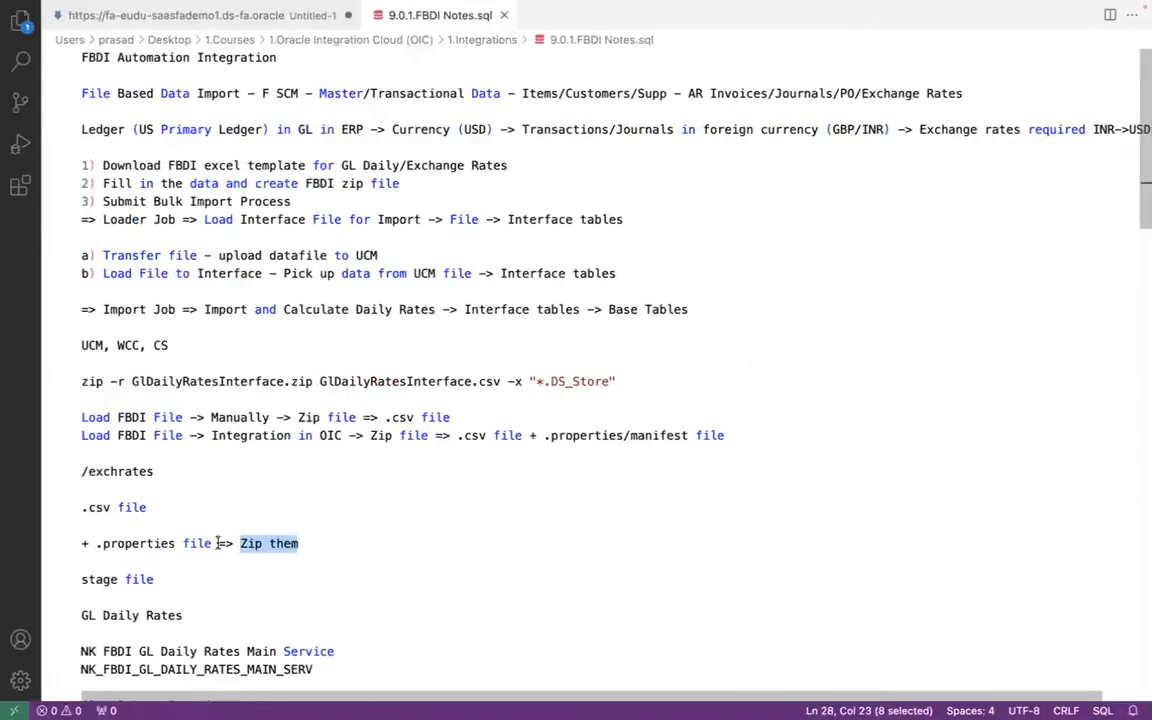
pyautogui.click(138, 472)
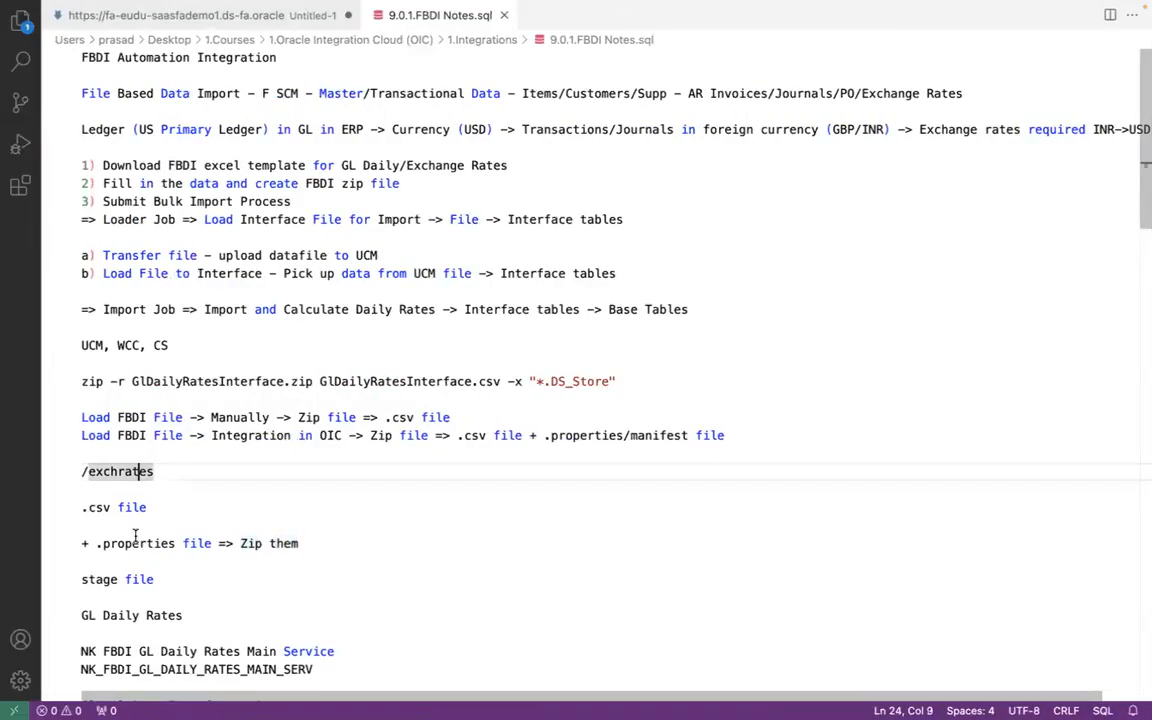
pyautogui.click(168, 474)
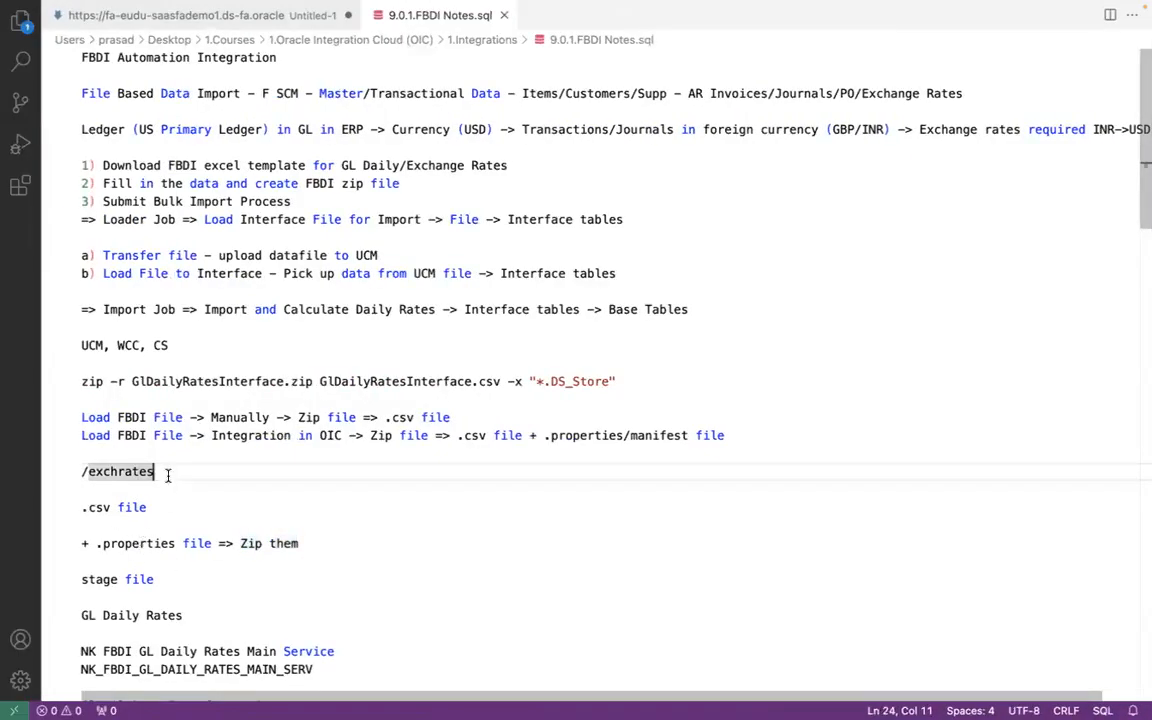
pyautogui.keyDown('shift'); pyautogui.click(81, 472); pyautogui.keyUp('shift')
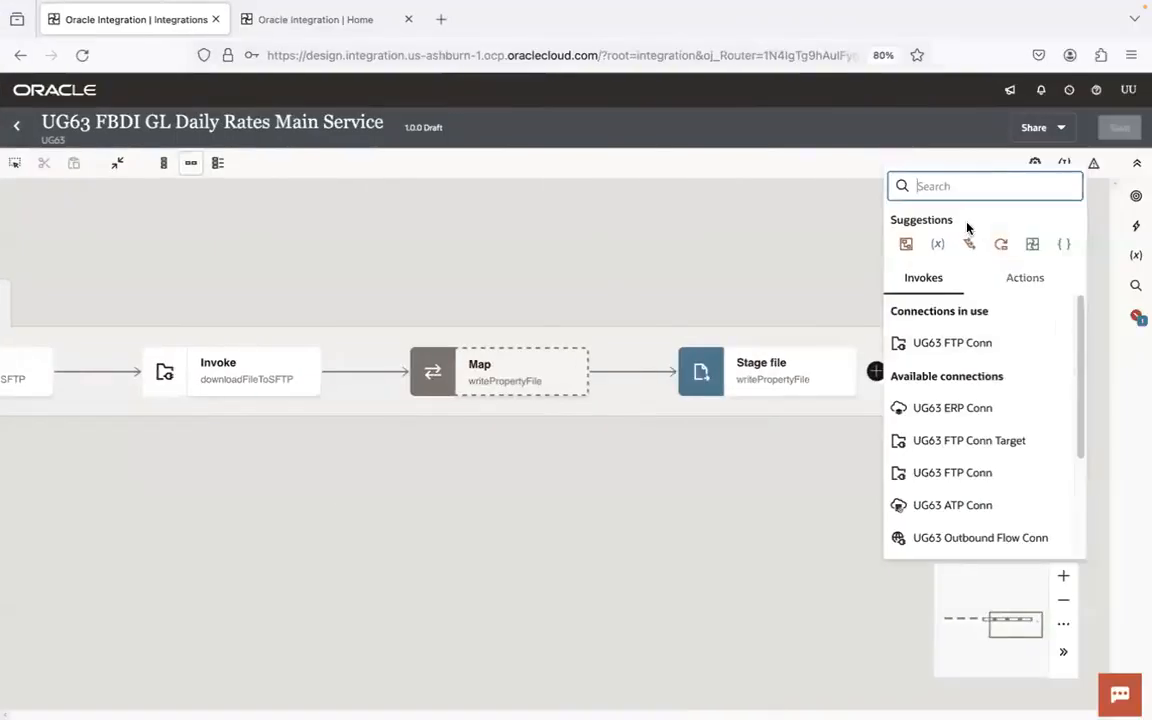
pyautogui.write('stage')
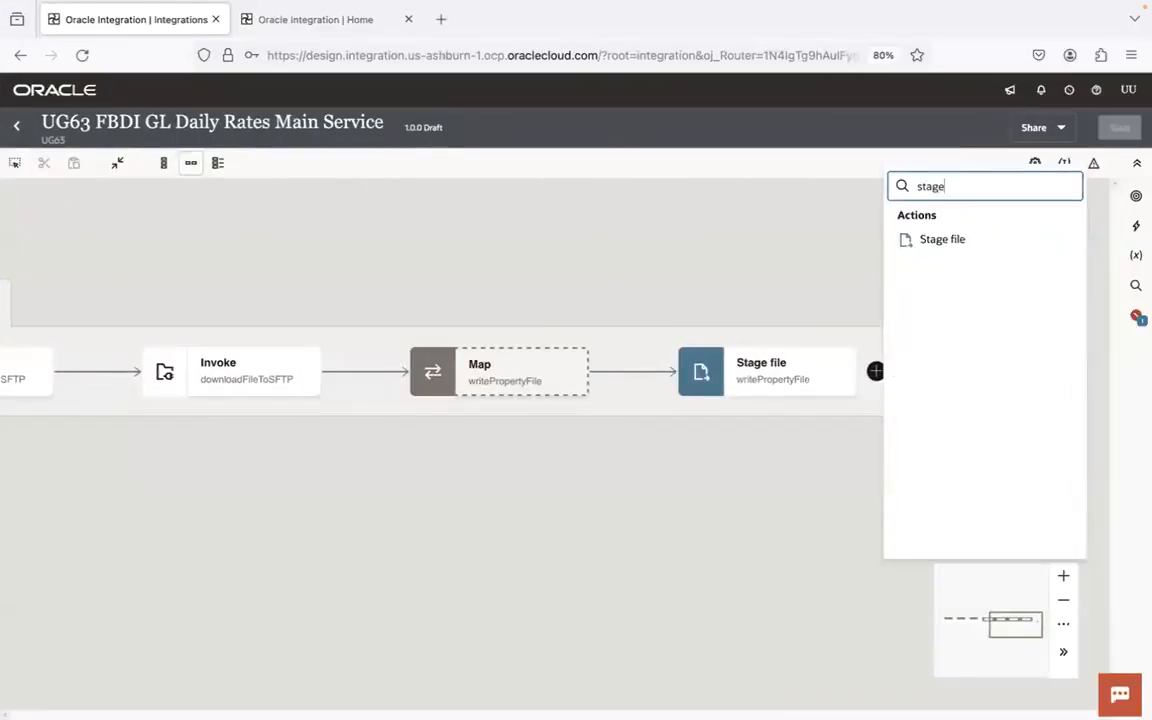
pyautogui.click(951, 239)
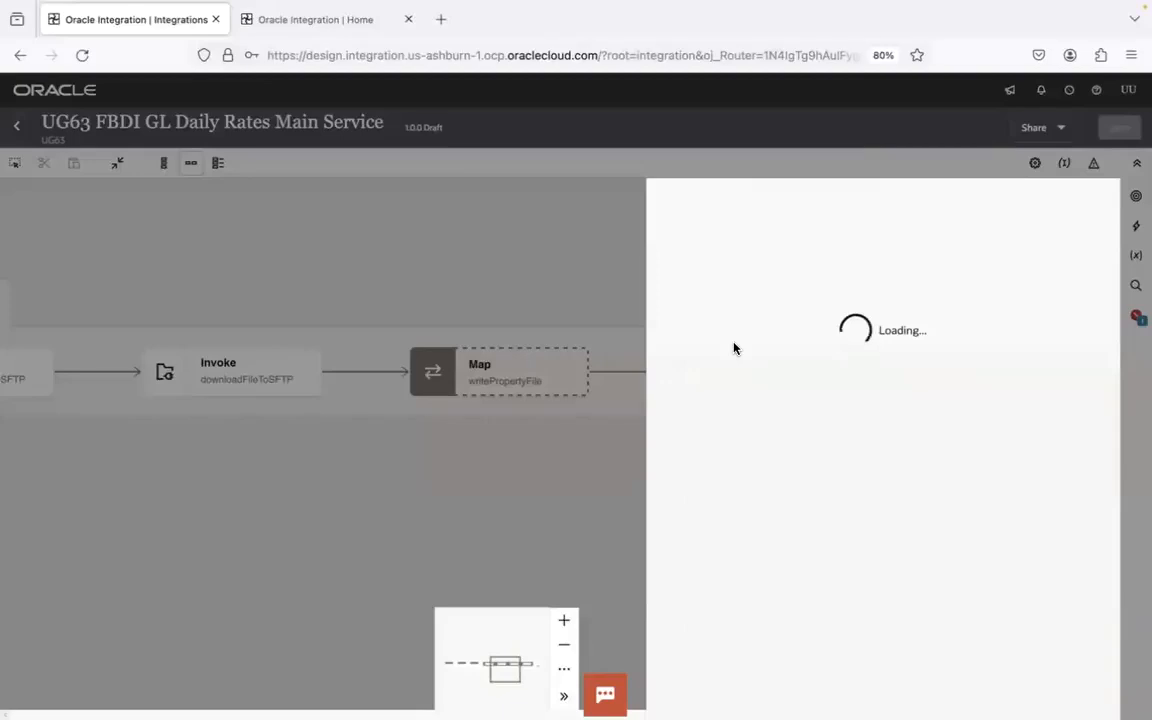
pyautogui.click(797, 273)
pyautogui.write('prep')
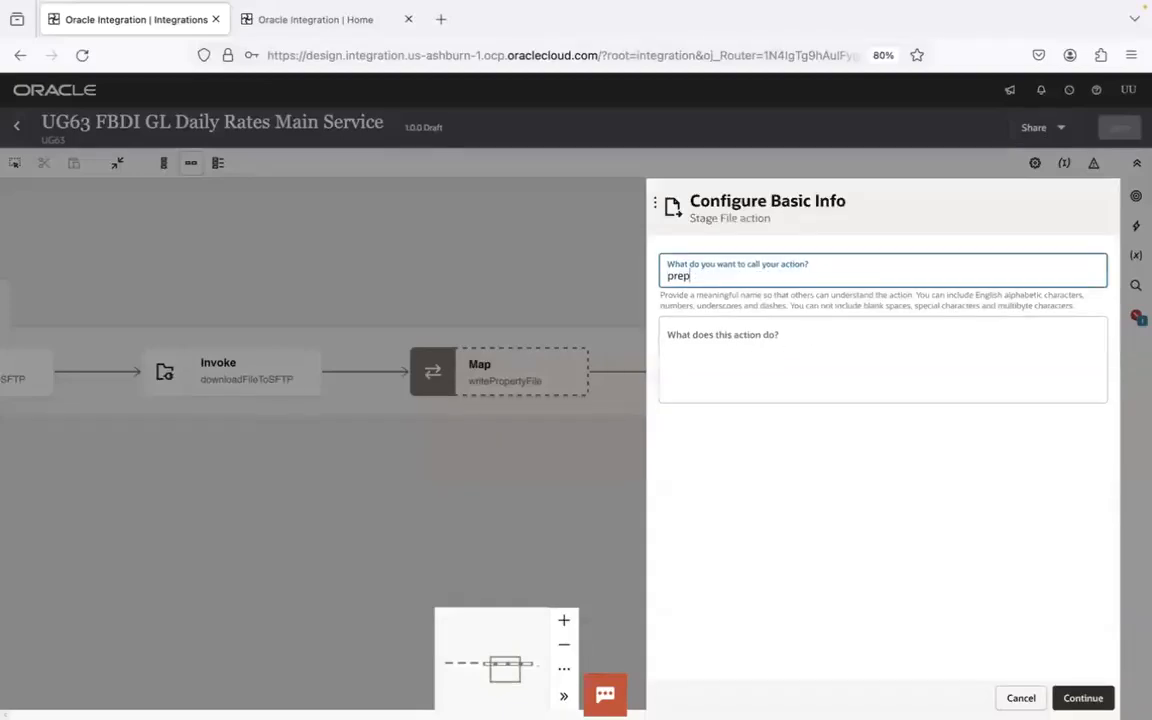
pyautogui.write('FBDIZipFile')
pyautogui.click(1083, 697)
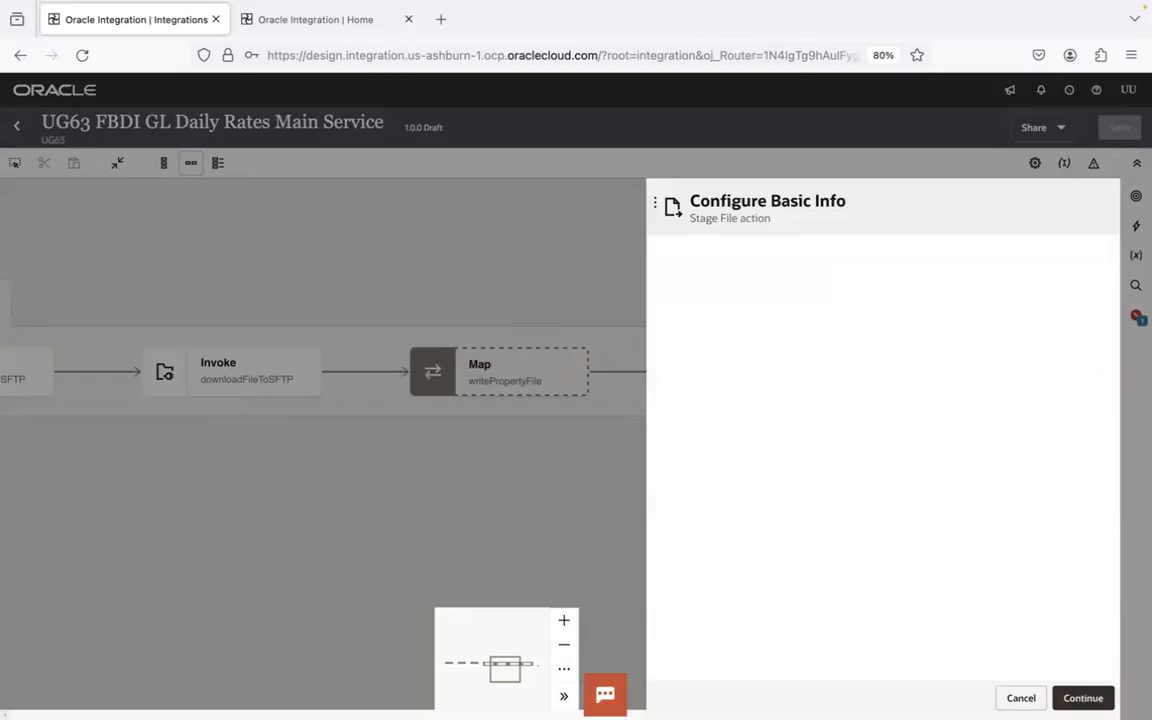
# - Choose Zip Files as the operation of the new stage file action
pyautogui.click(1090, 270)
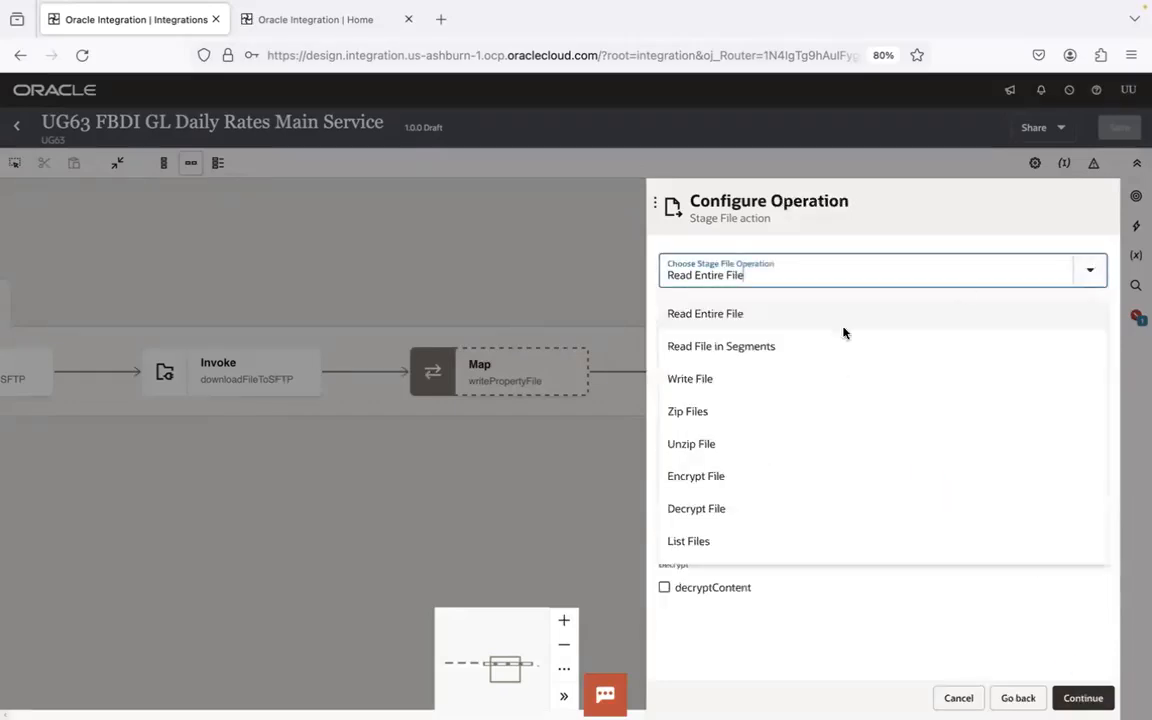
pyautogui.click(711, 422)
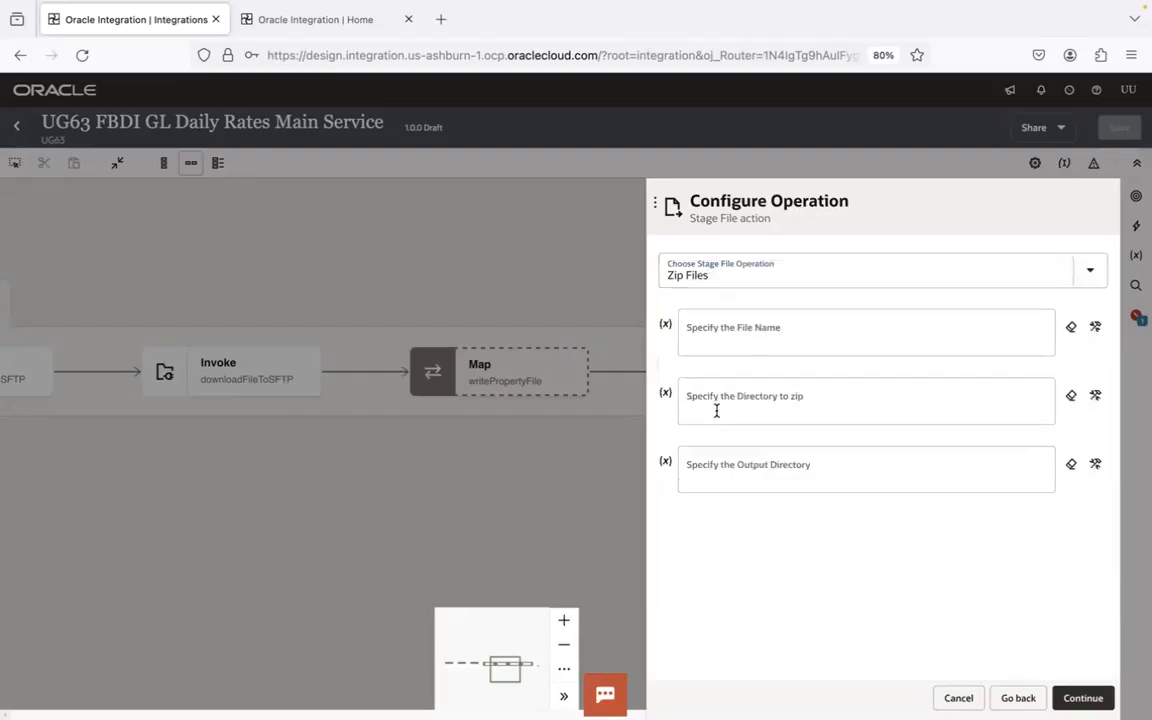
pyautogui.click(835, 277)
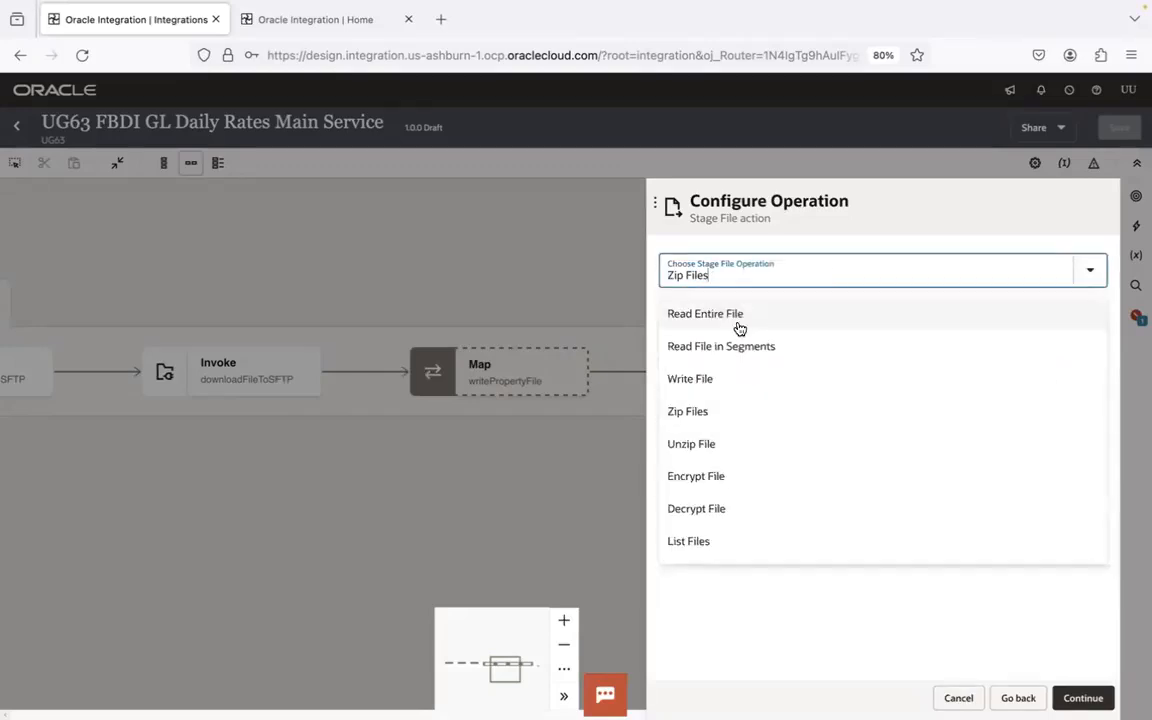
pyautogui.click(705, 419)
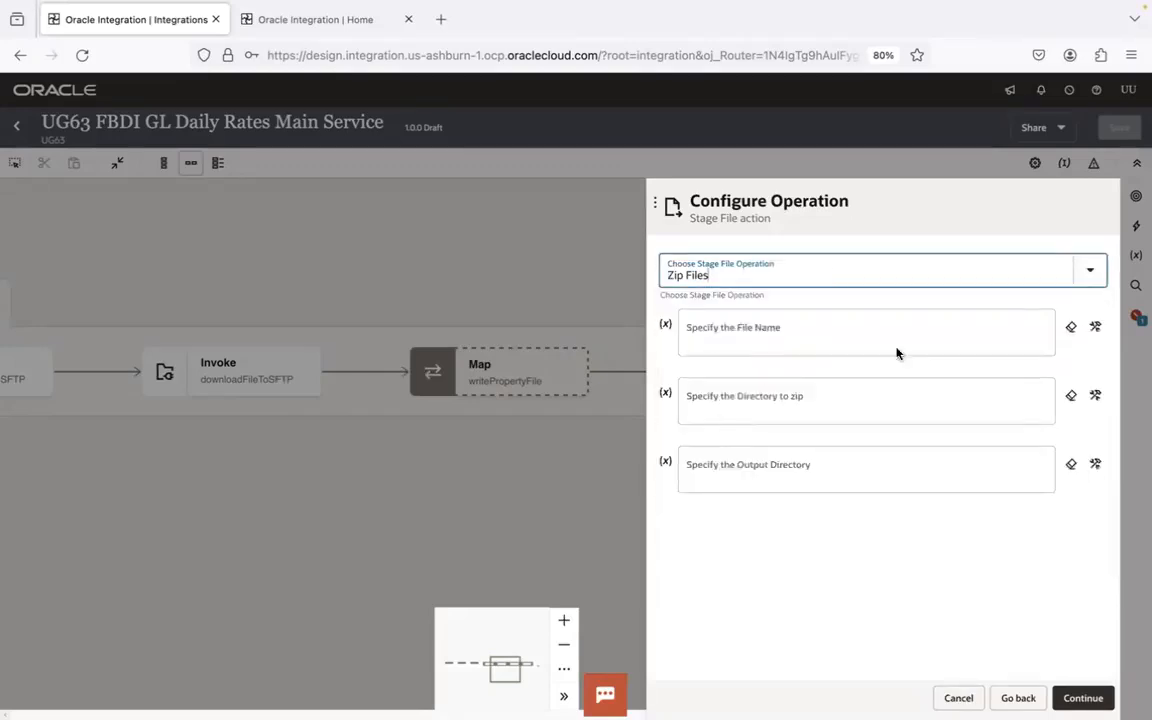
# - Set the directory to zip to '/exchrates', copying the directory name from the FBDI notes
pyautogui.click(1096, 396)
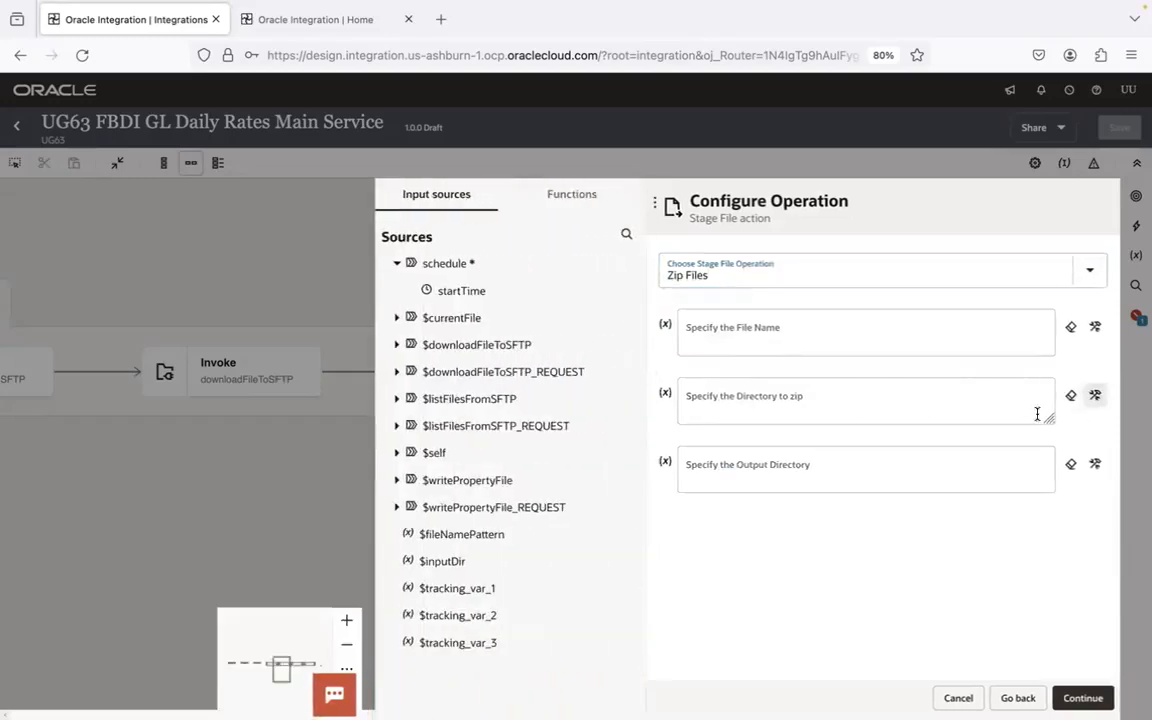
pyautogui.click(915, 406)
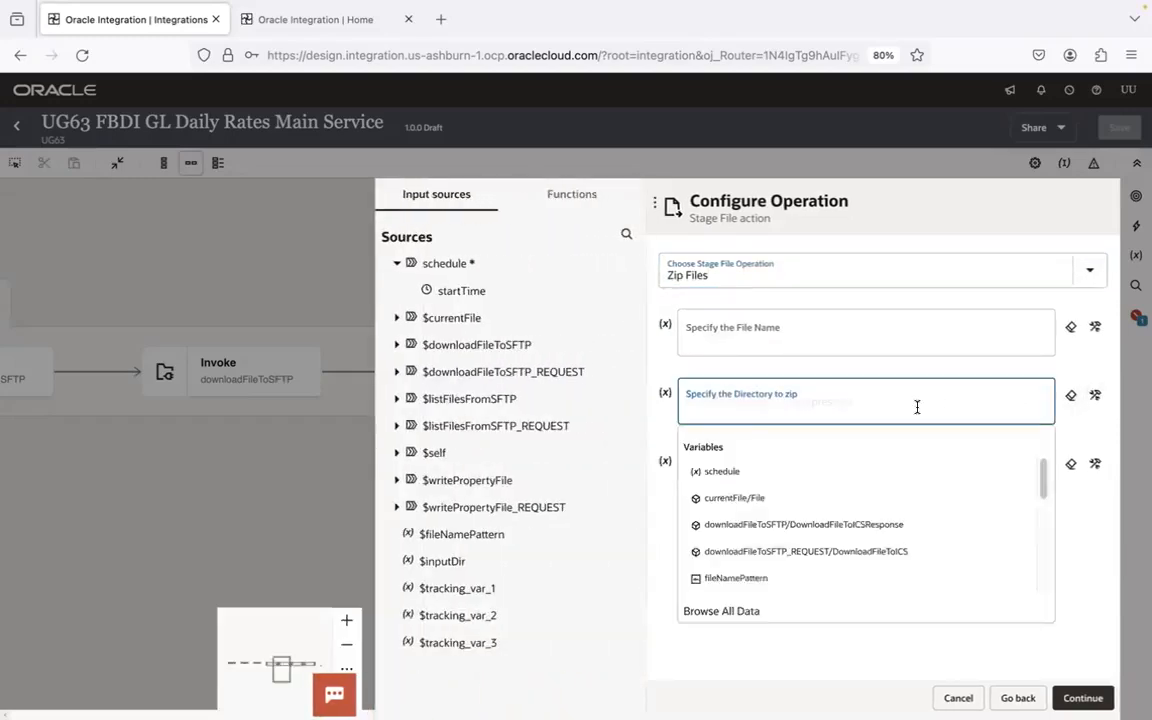
pyautogui.write('"')
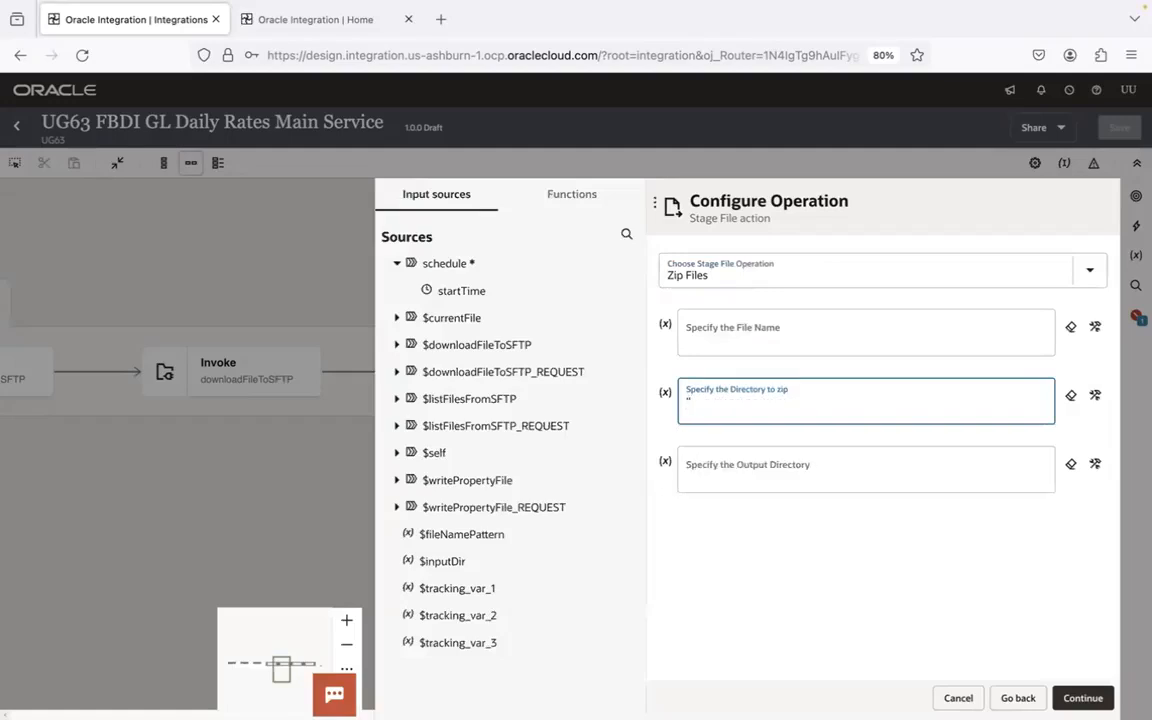
pyautogui.write('/exhcrate')
pyautogui.hotkey('ctrl', 'Left')
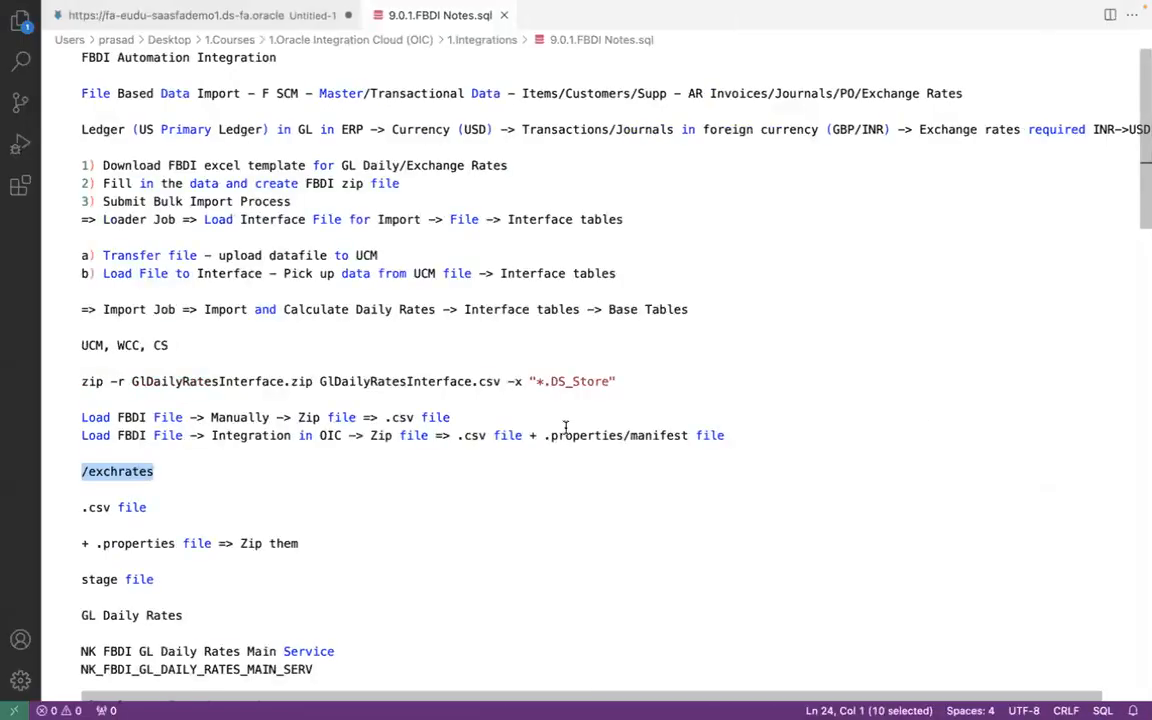
pyautogui.hotkey('ctrl', 'c')
pyautogui.hotkey('ctrl', 'Right')
pyautogui.hotkey('ctrl', 'v')
pyautogui.write("'")
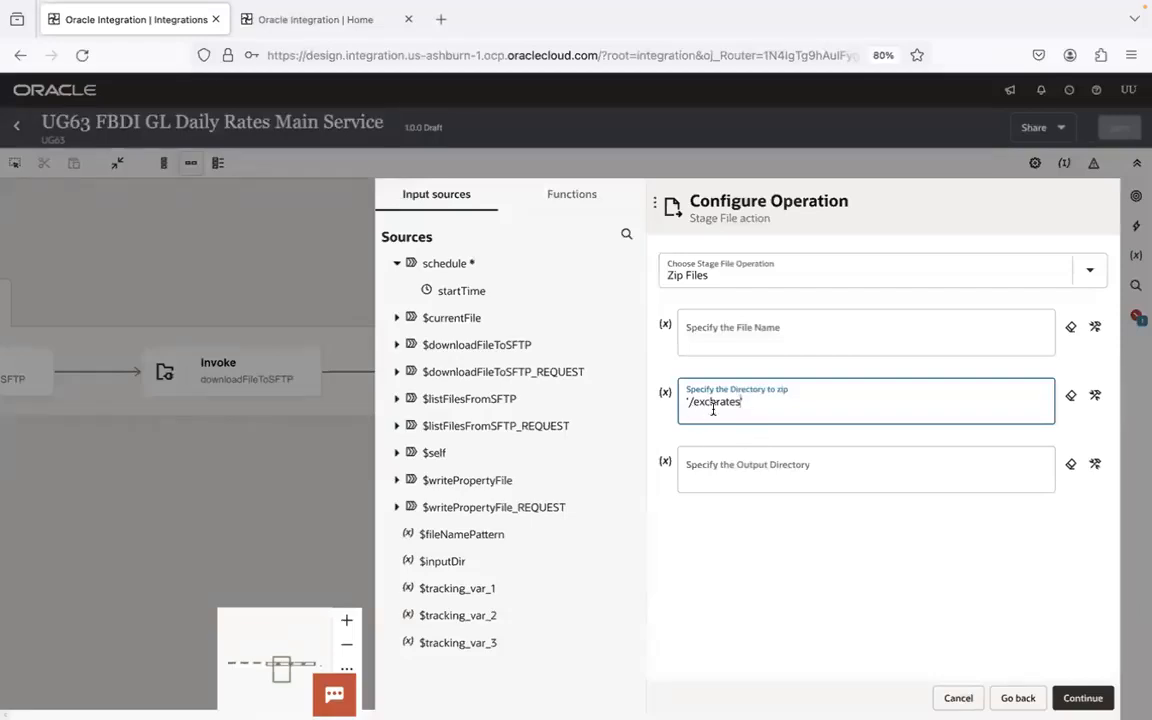
# - Set the output directory of the zip operation to '/exchratesfbdi'
pyautogui.click(729, 473)
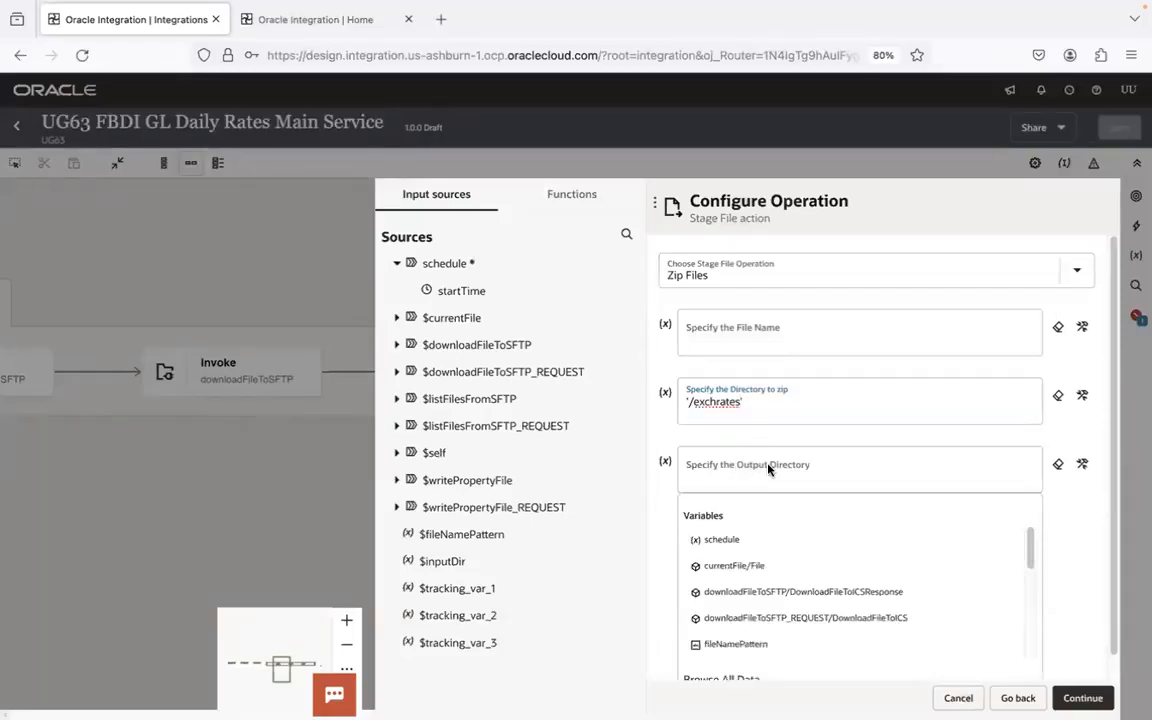
pyautogui.click(768, 462)
pyautogui.write("''")
pyautogui.press('Left')
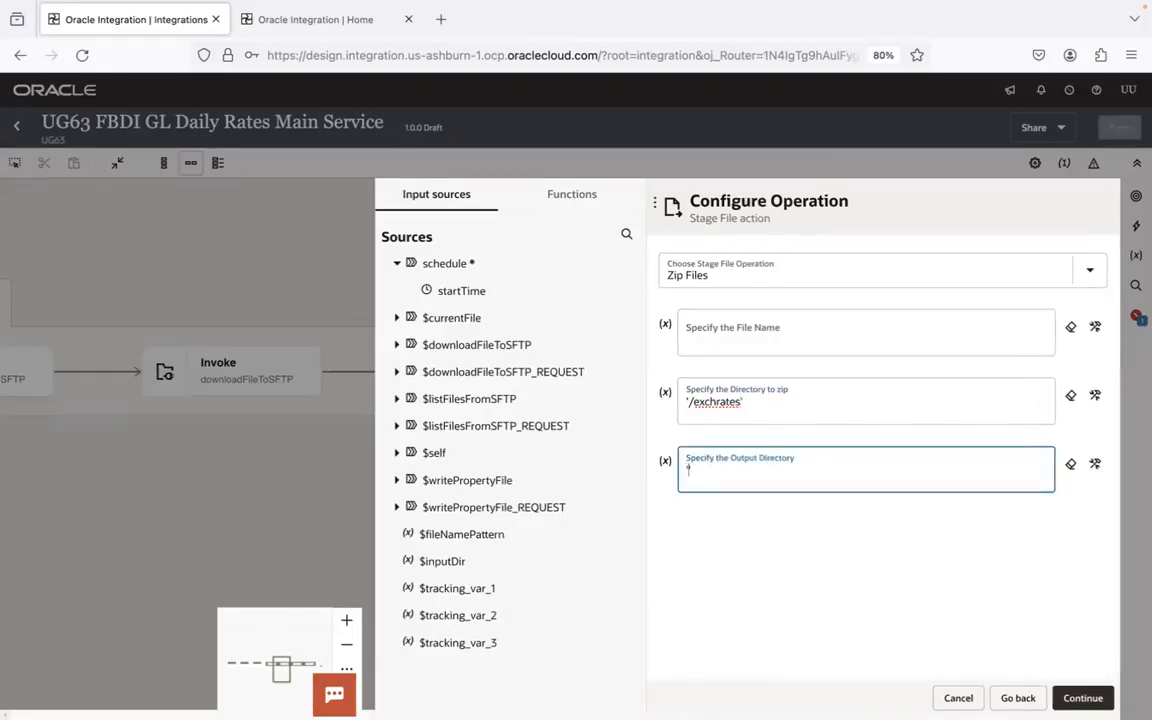
pyautogui.hotkey('ctrl', 'v')
pyautogui.write('/fbdi')
pyautogui.click(777, 523)
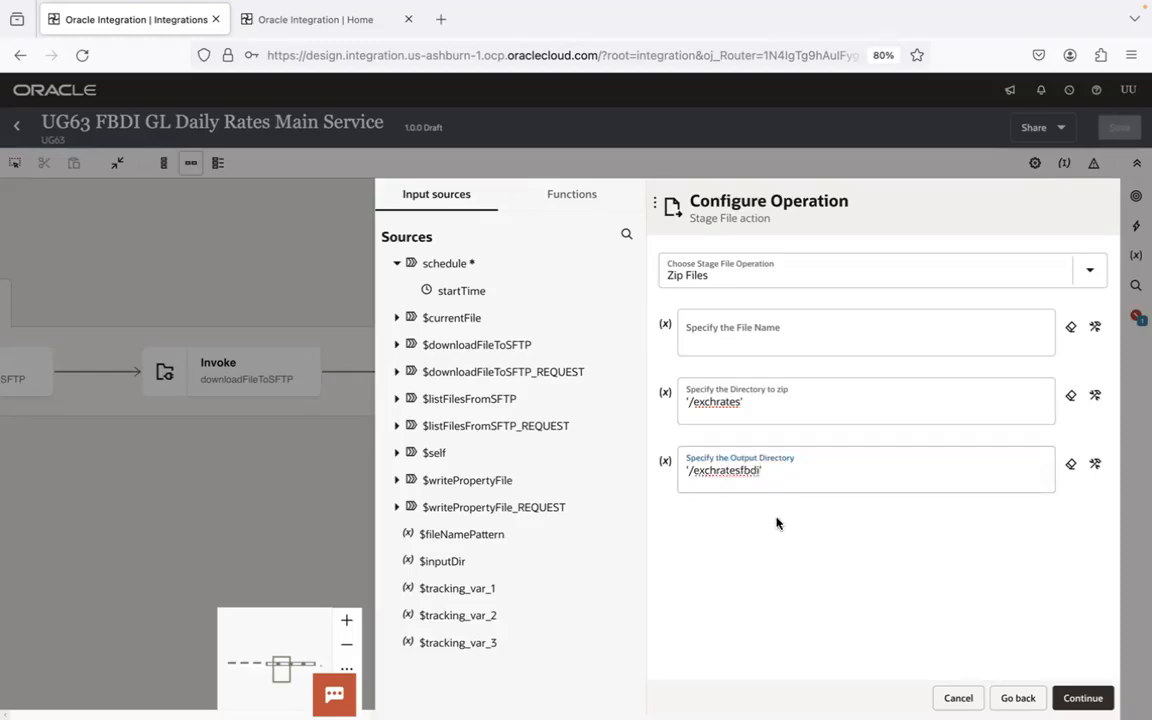
# - Compare the FBDI Automation slide in PowerPoint with the daily rates zip file names in FileZilla's remote input folder, returning to the integration in Firefox
pyautogui.click(775, 333)
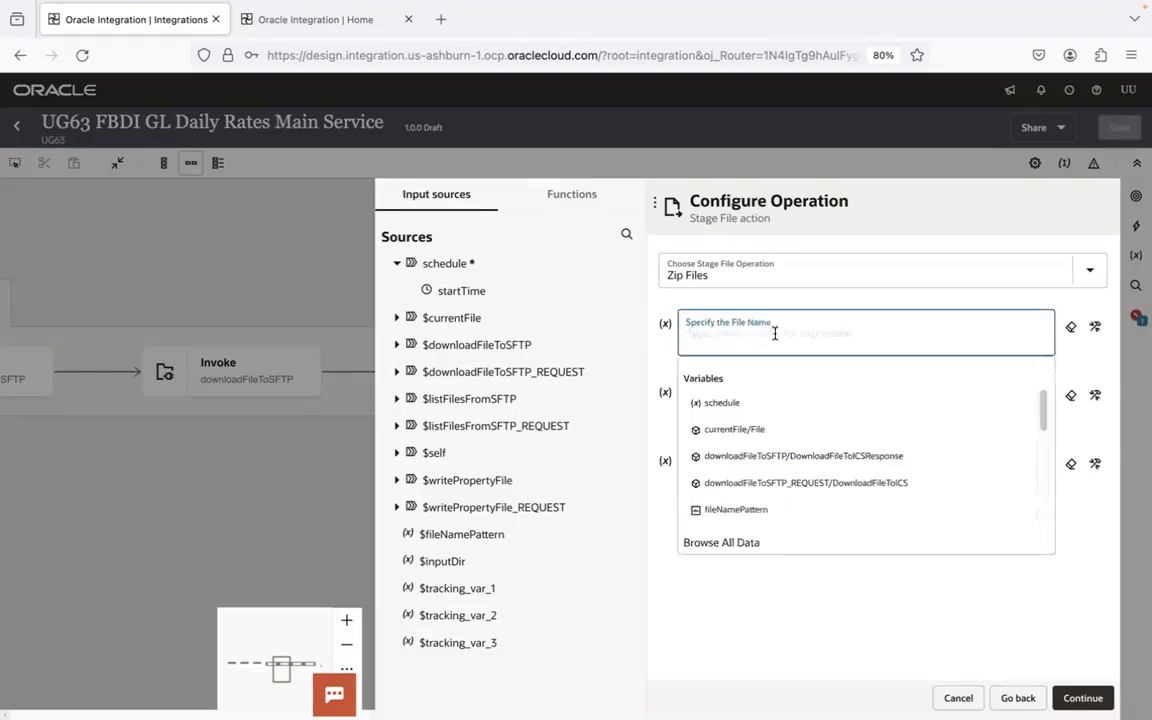
pyautogui.click(807, 617)
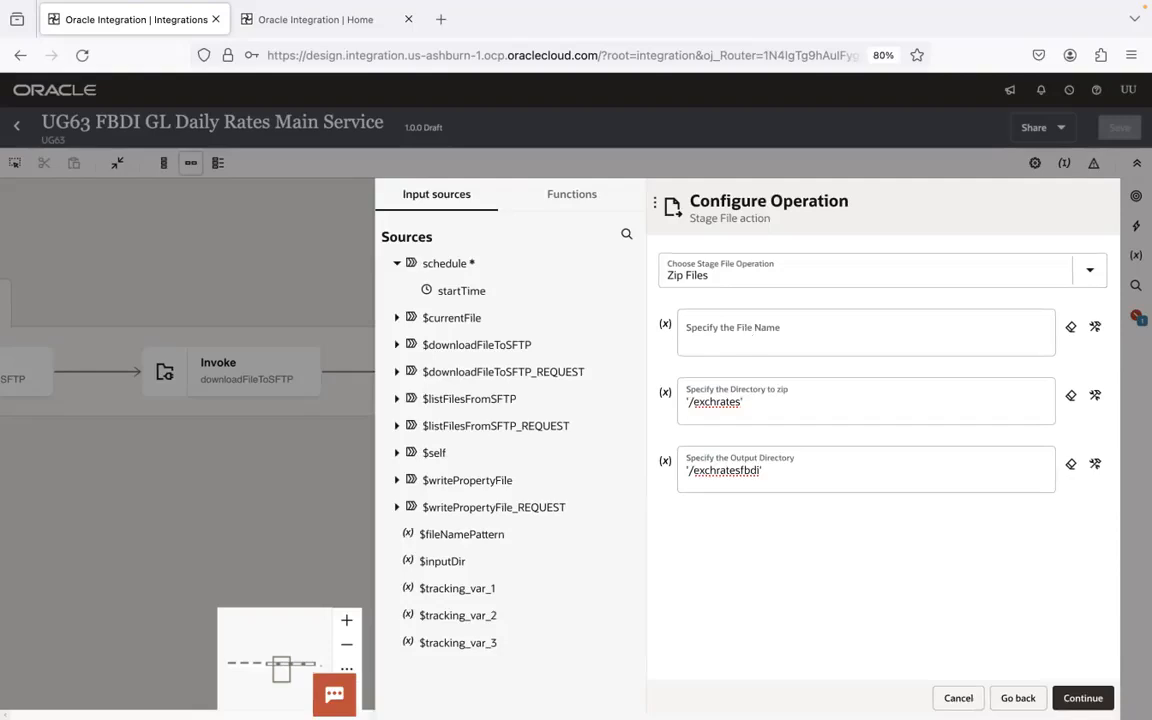
pyautogui.moveTo(823, 700)
pyautogui.click(983, 694)
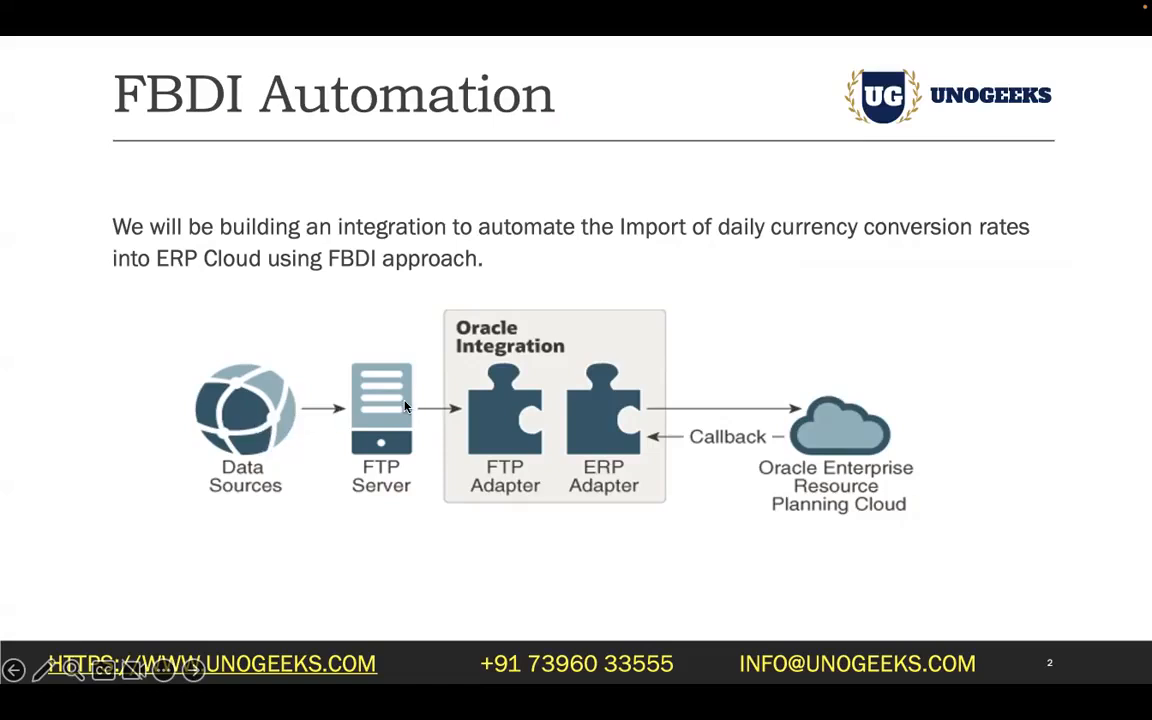
pyautogui.press('super+Tab')
pyautogui.press('super+Tab')
pyautogui.press('super+Tab')
pyautogui.press('super+Tab')
pyautogui.press('super+Tab')
pyautogui.press('super+Tab')
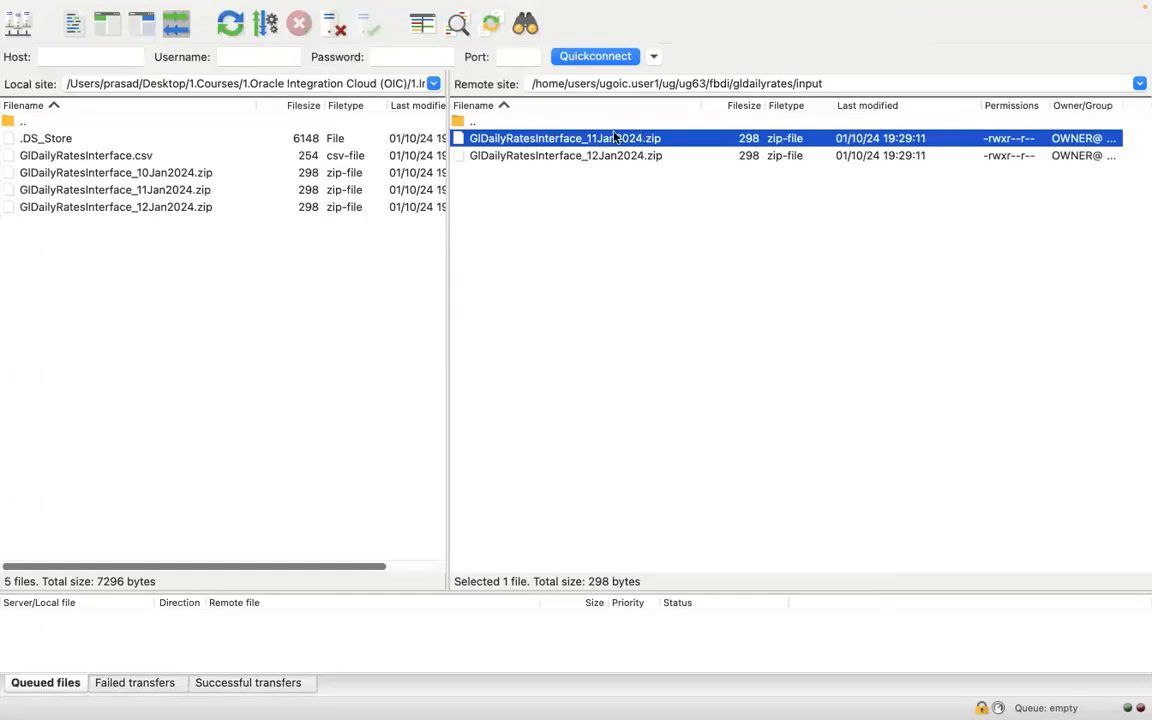
pyautogui.press('super+Tab')
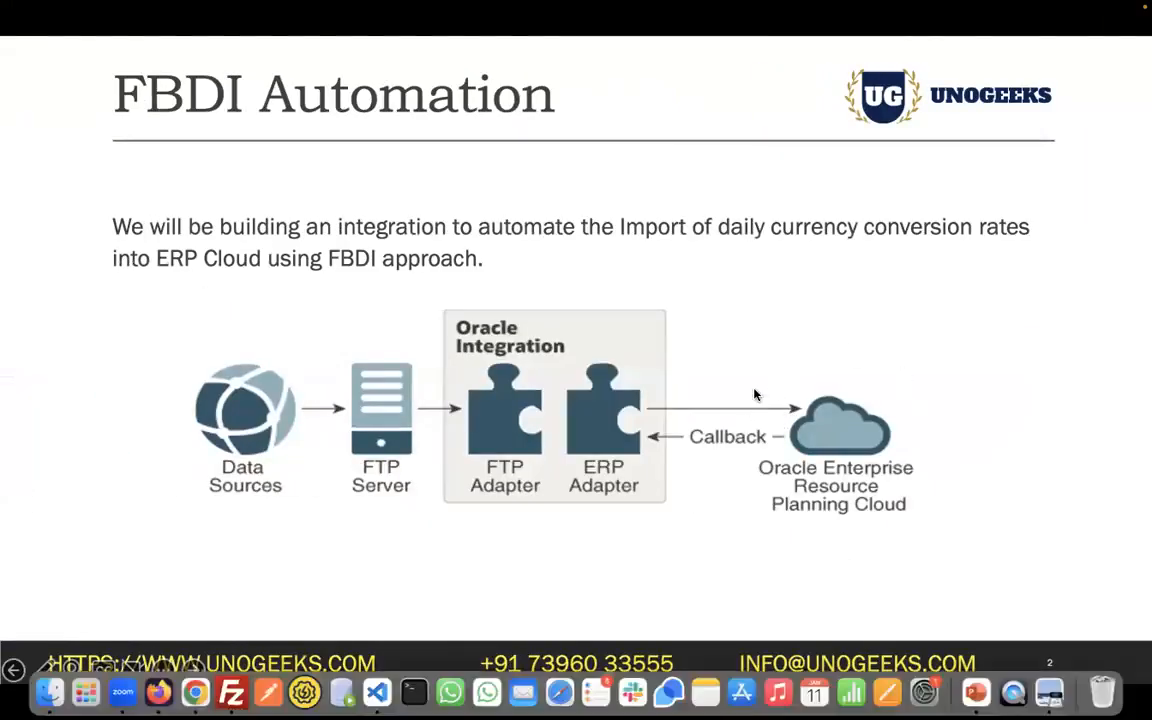
pyautogui.press('super+Tab')
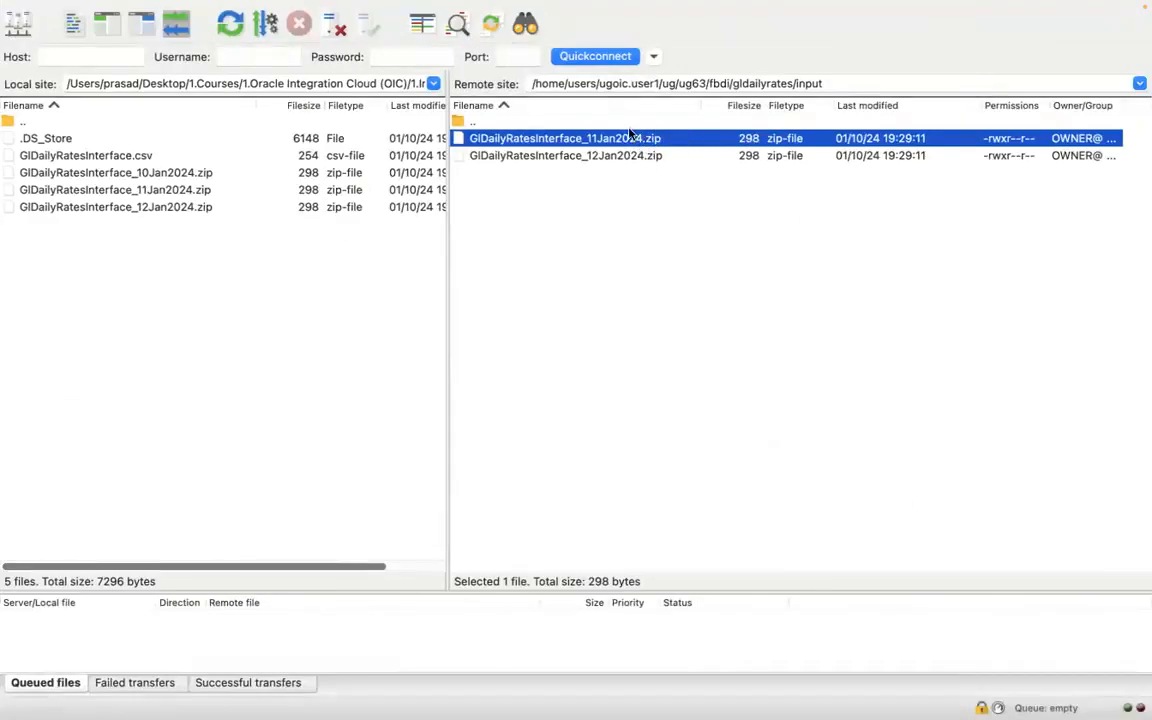
pyautogui.press('super+Tab')
pyautogui.press('super+Tab')
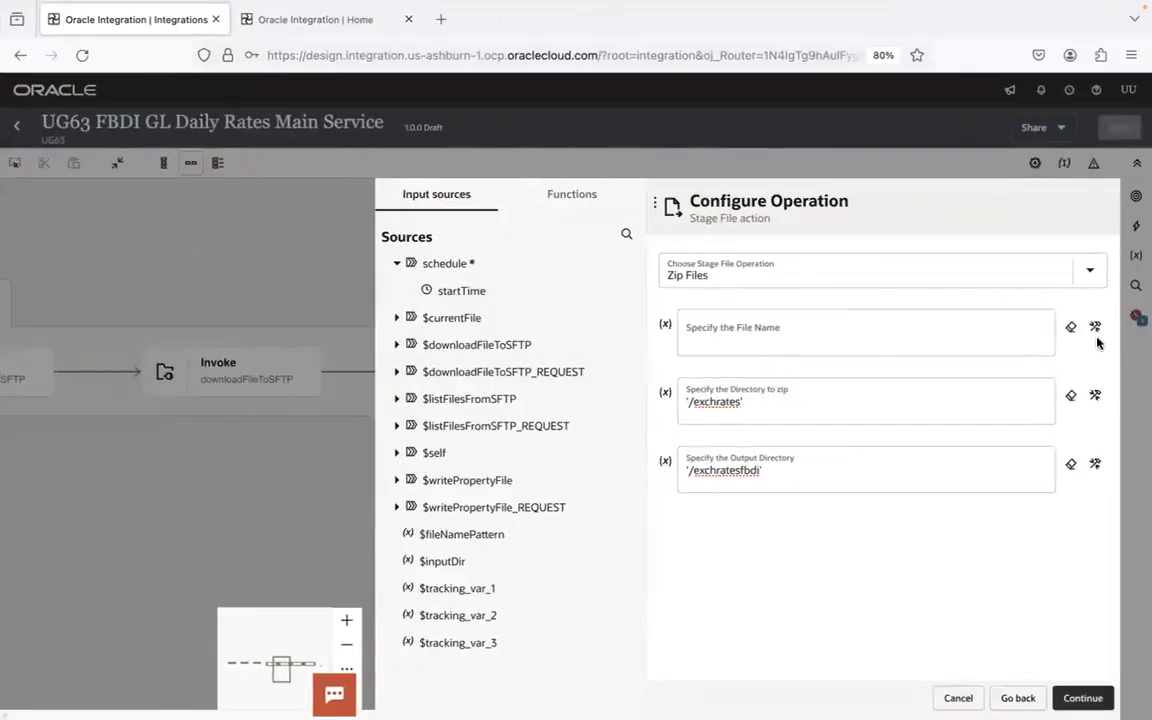
# - Set the file name of the zip operation to the filename element of $currentFile's File
pyautogui.click(397, 318)
pyautogui.click(416, 345)
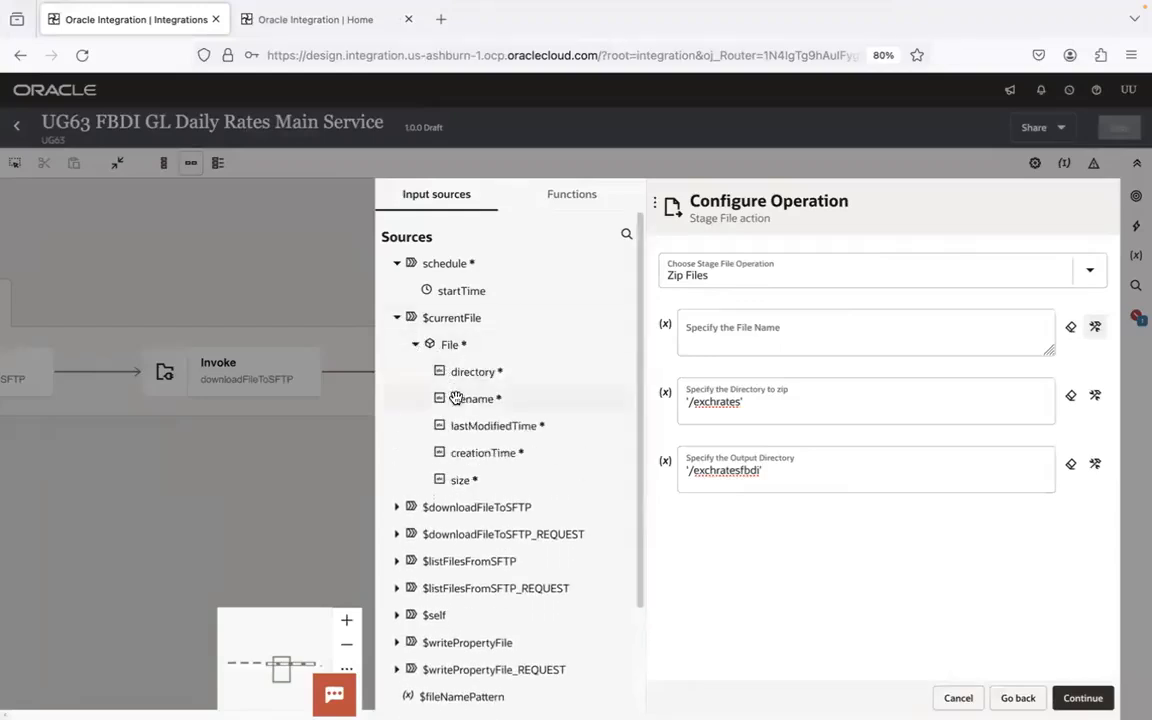
pyautogui.moveTo(457, 398); pyautogui.dragTo(743, 327)
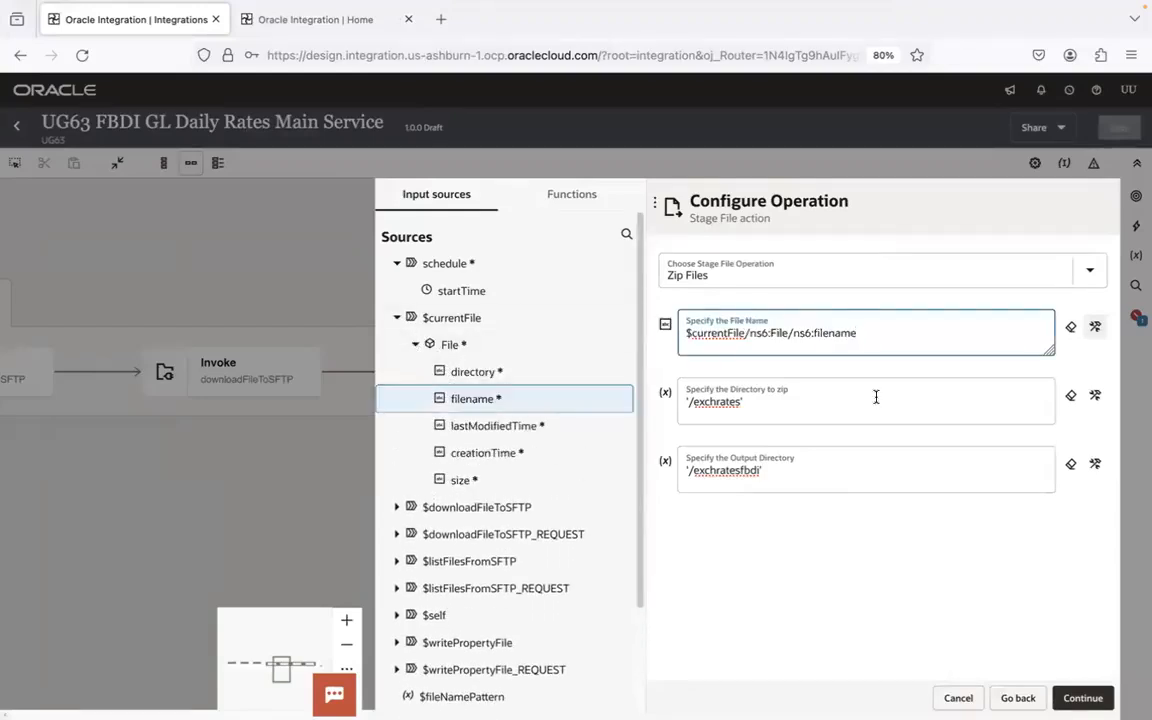
pyautogui.press('super+Tab')
pyautogui.press('super+Tab')
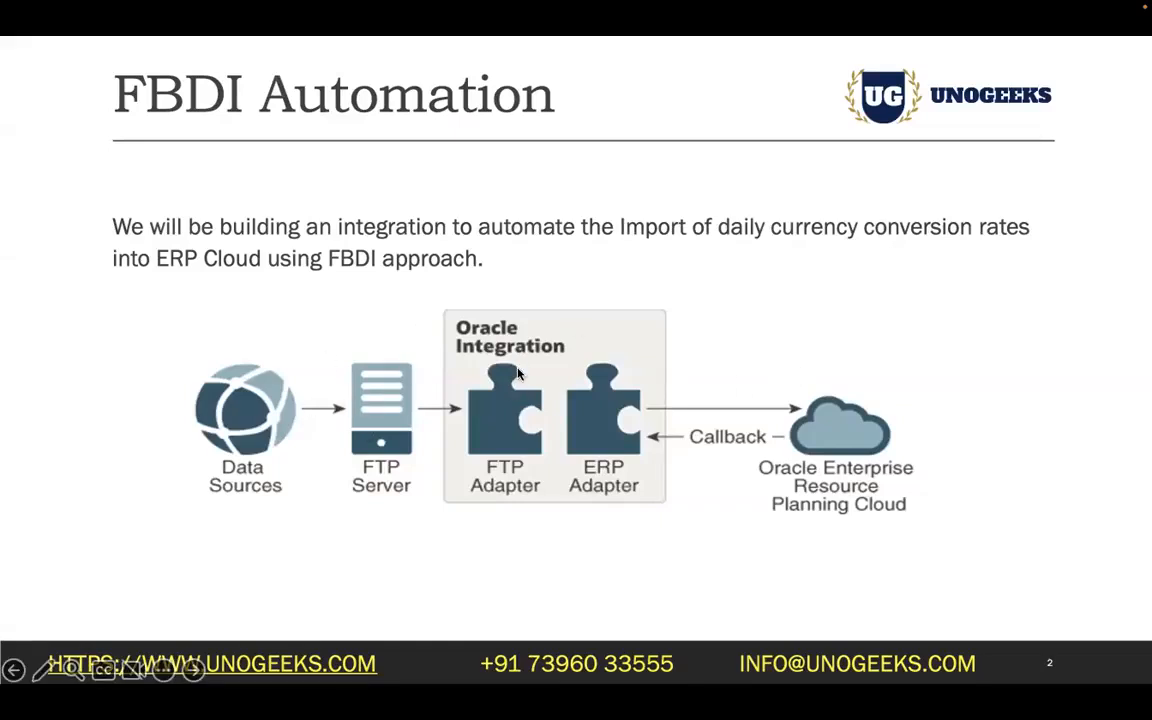
pyautogui.hotkey('ctrl', 'Right')
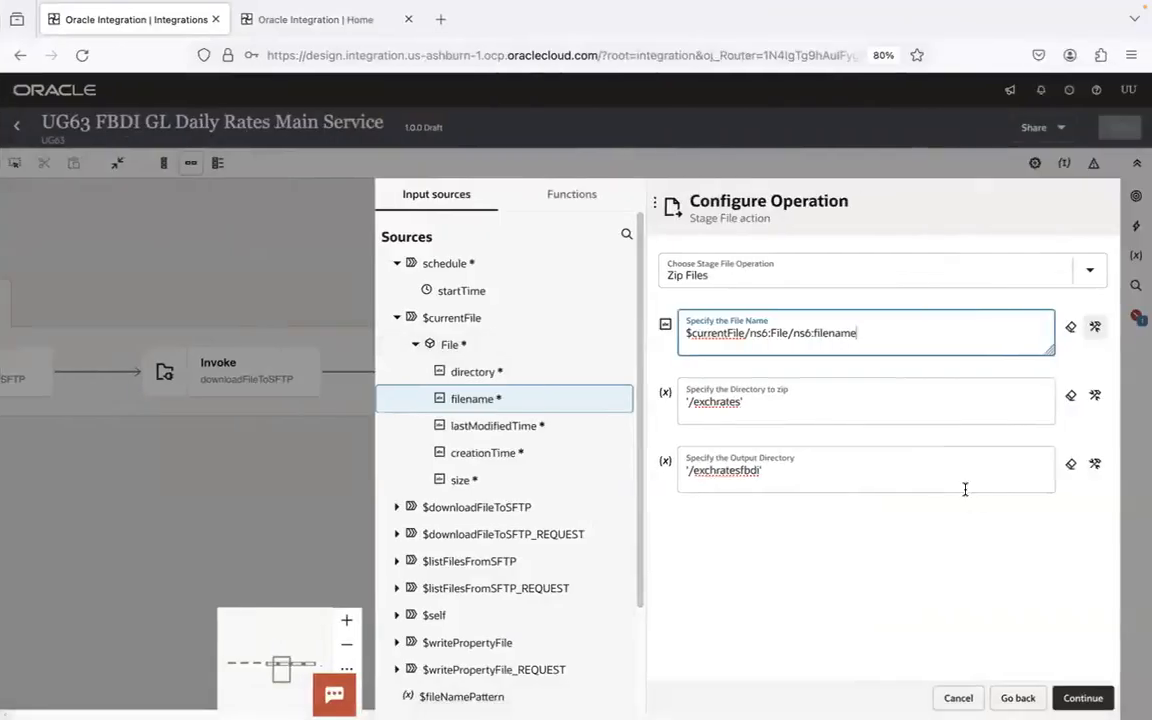
# - Finish configuring the prepFBDIZipFile stage file action and save the integration
pyautogui.click(1083, 697)
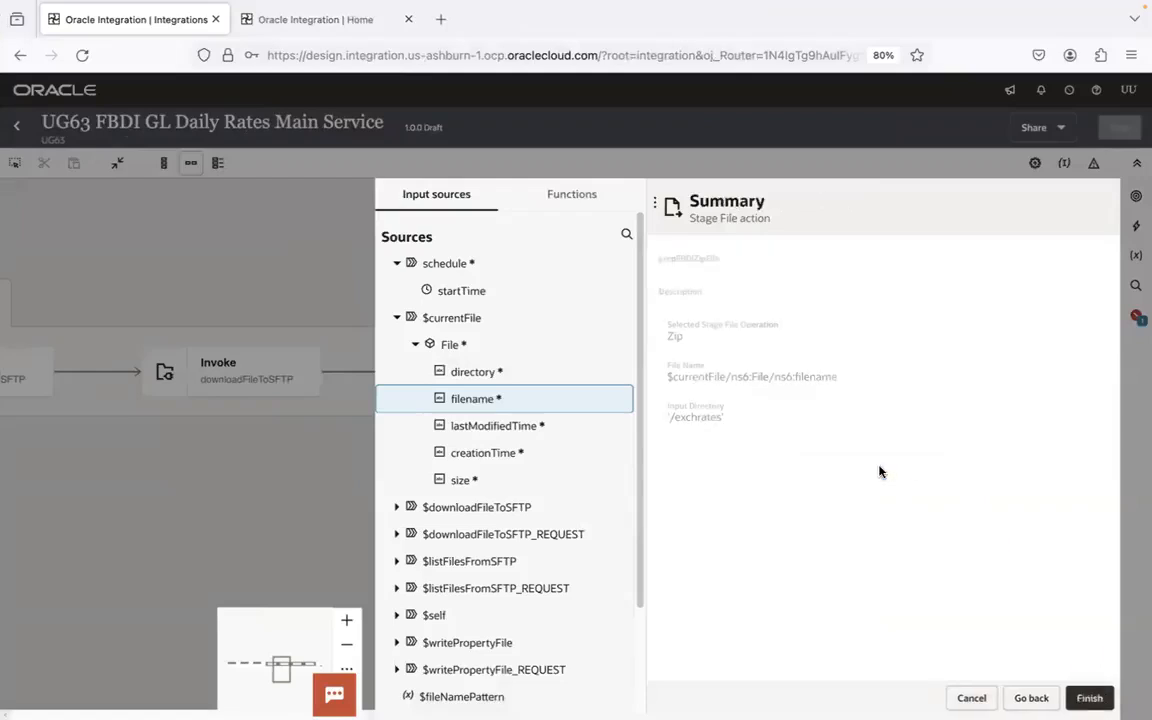
pyautogui.click(1089, 695)
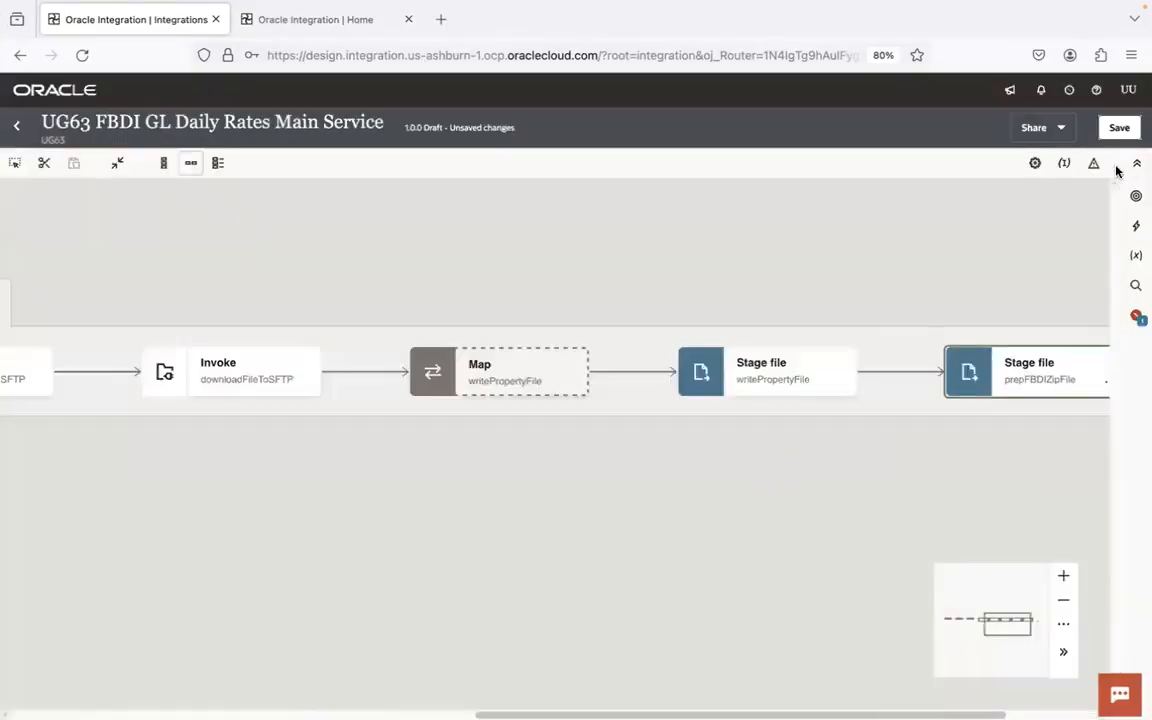
pyautogui.click(1119, 127)
pyautogui.hscroll(10, 784, 260)
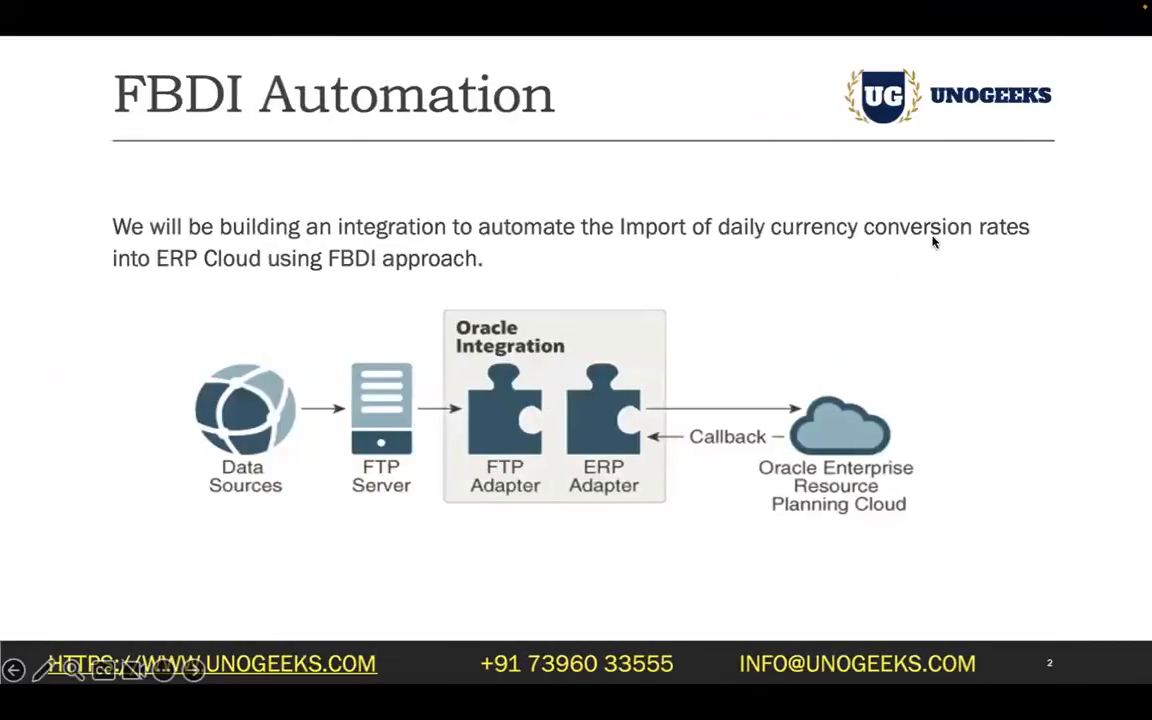
# - Switch to FileZilla to examine the GlDailyRatesInterface zip files in the input folder and review the ERP Cloud callback flow on the PowerPoint slide
pyautogui.press('super+Tab')
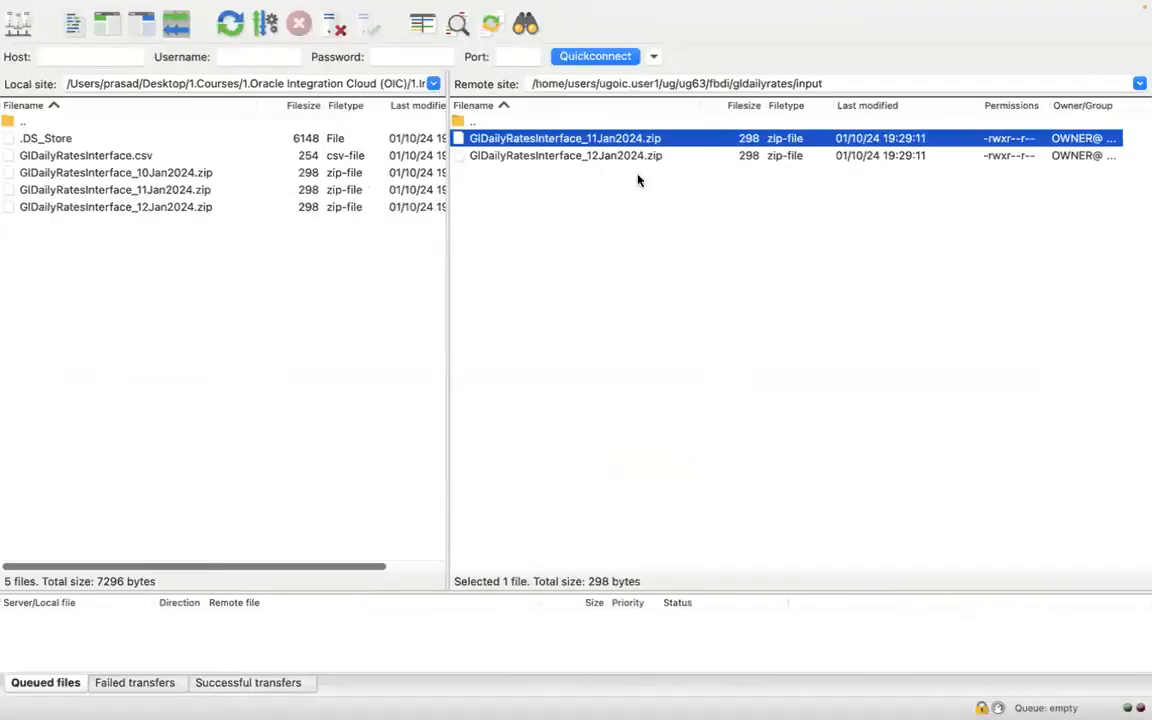
pyautogui.click(633, 196)
pyautogui.click(645, 143)
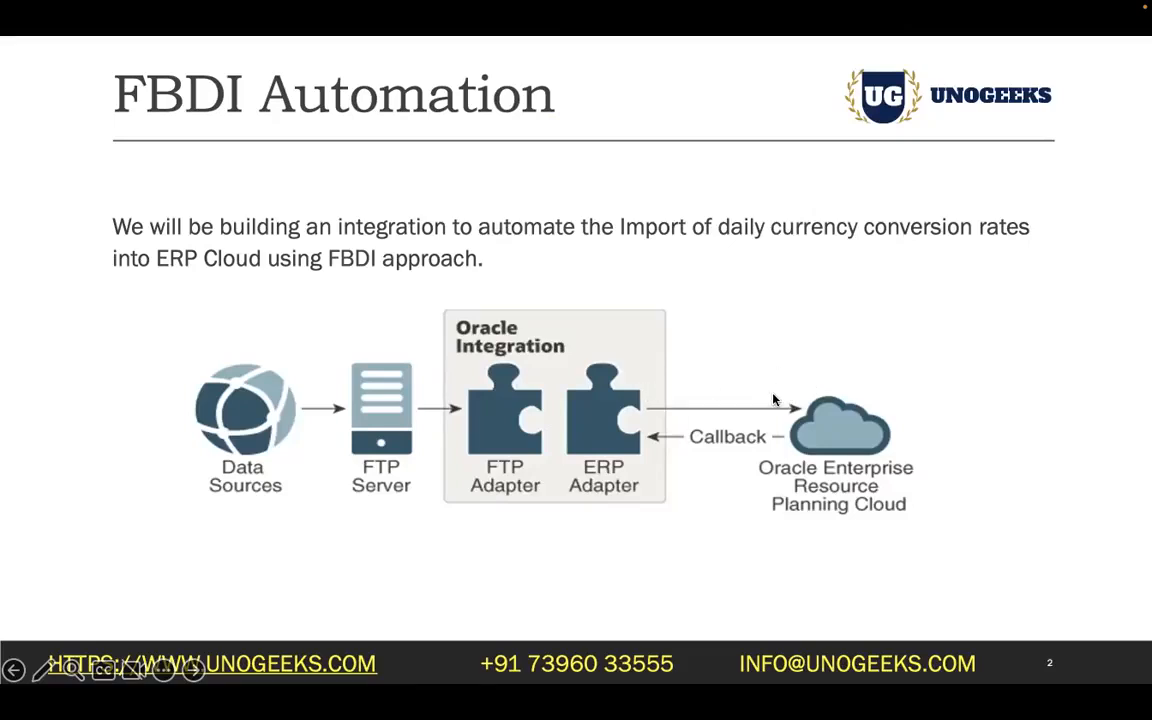
pyautogui.press('super+Tab')
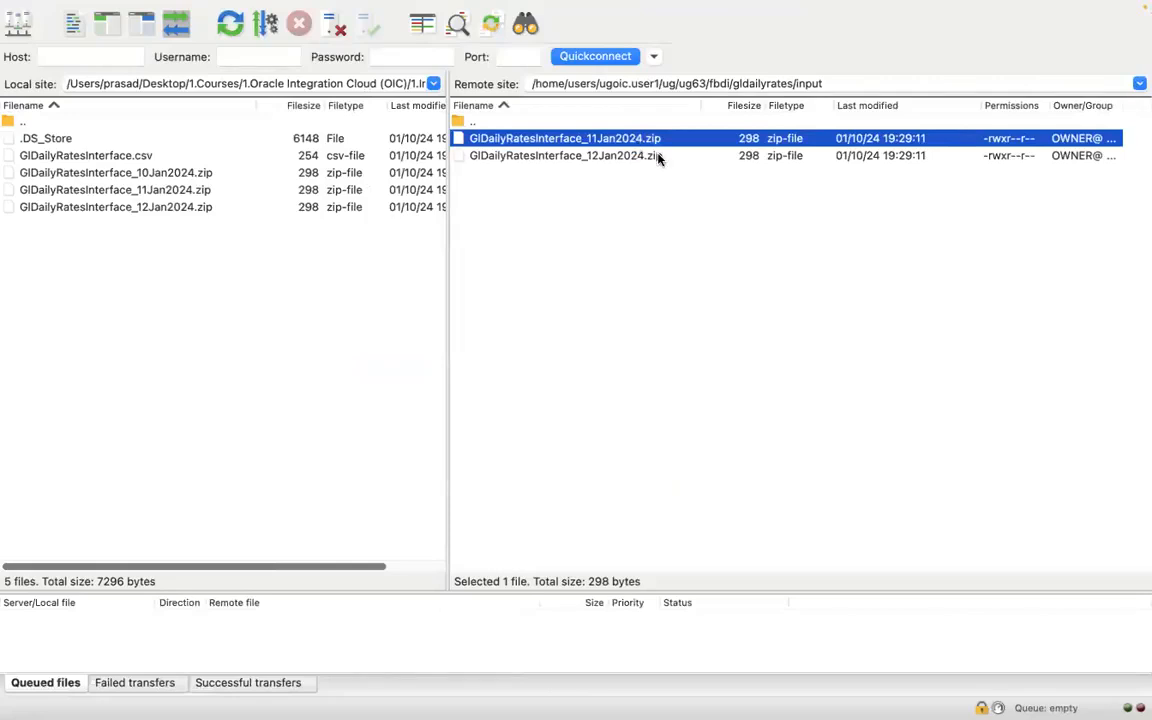
pyautogui.press('super+Tab')
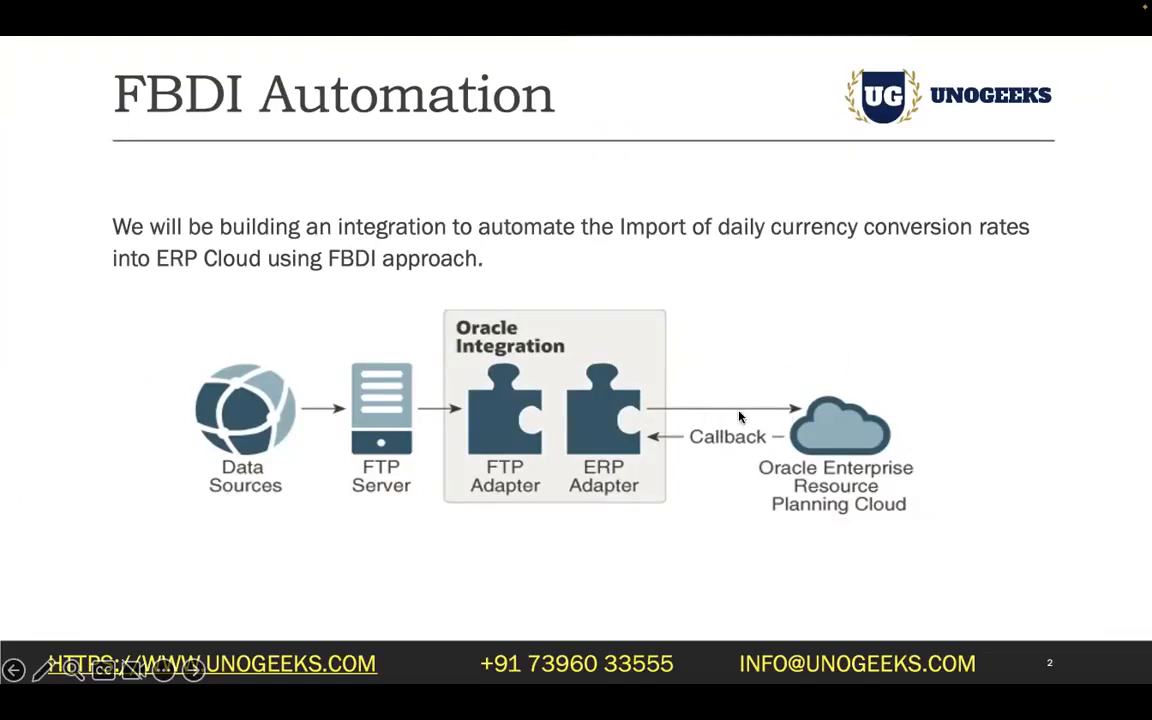
pyautogui.press('super+Tab')
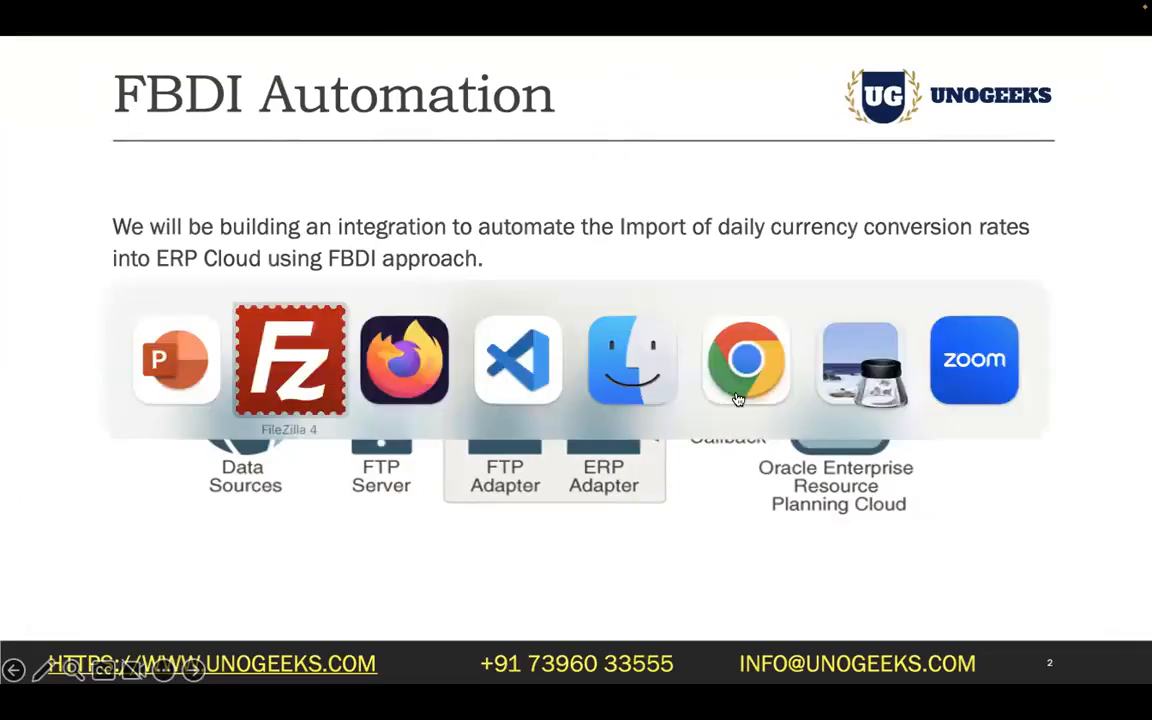
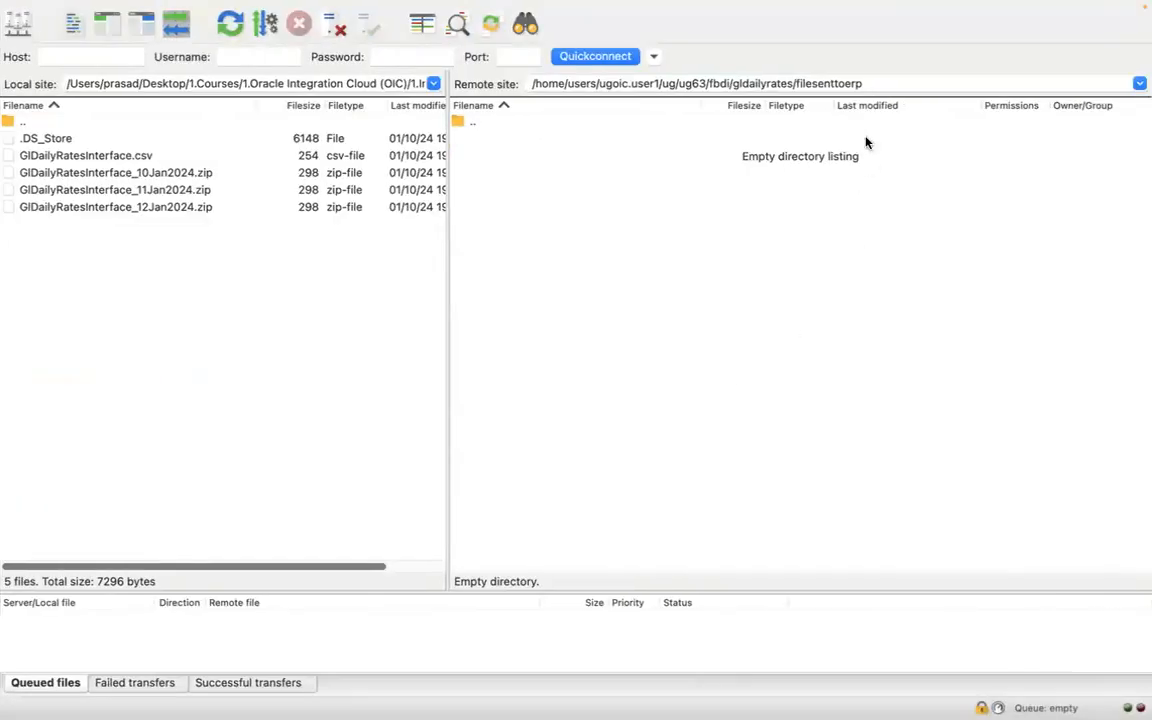
# - Check the filesenttoerp remote folder path in FileZilla and return to the integration in Firefox
pyautogui.click(886, 86)
pyautogui.press('super+a')
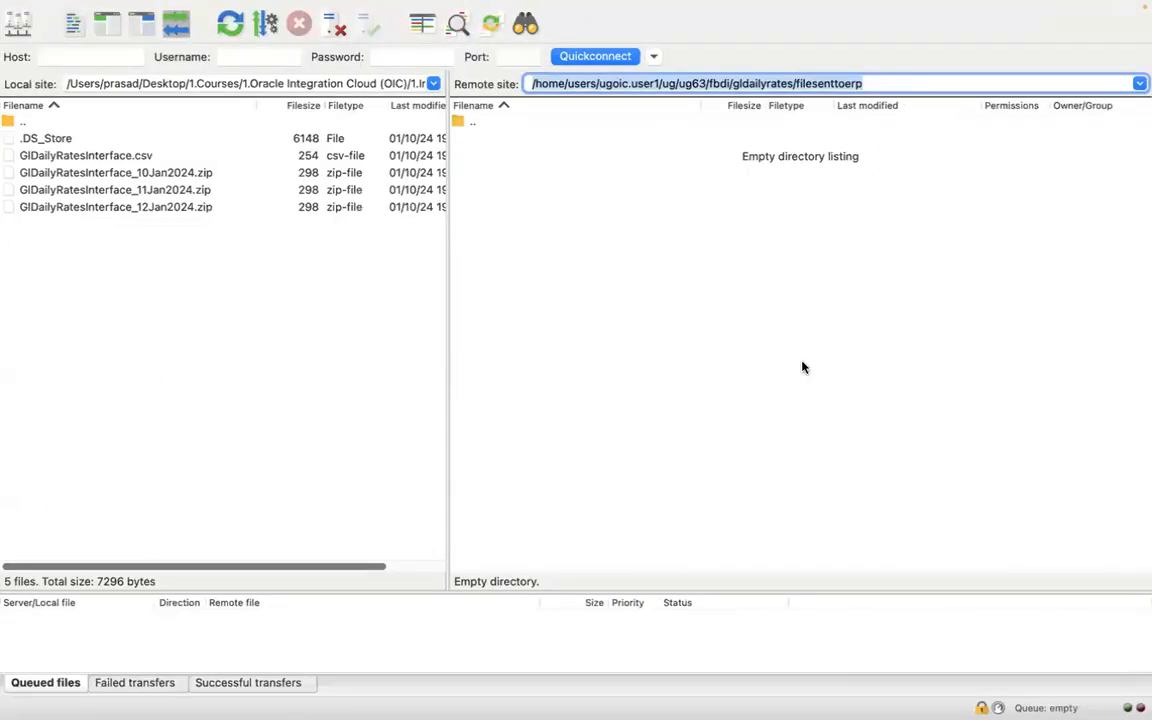
pyautogui.press('super+Tab')
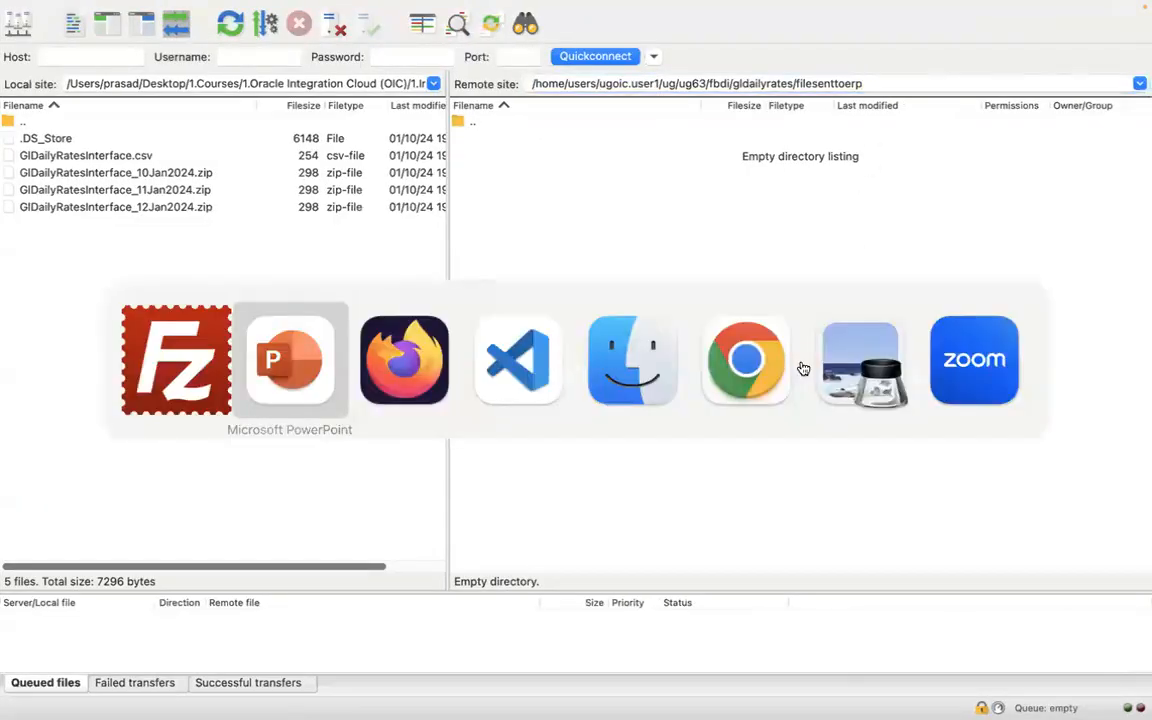
pyautogui.press('super+Tab')
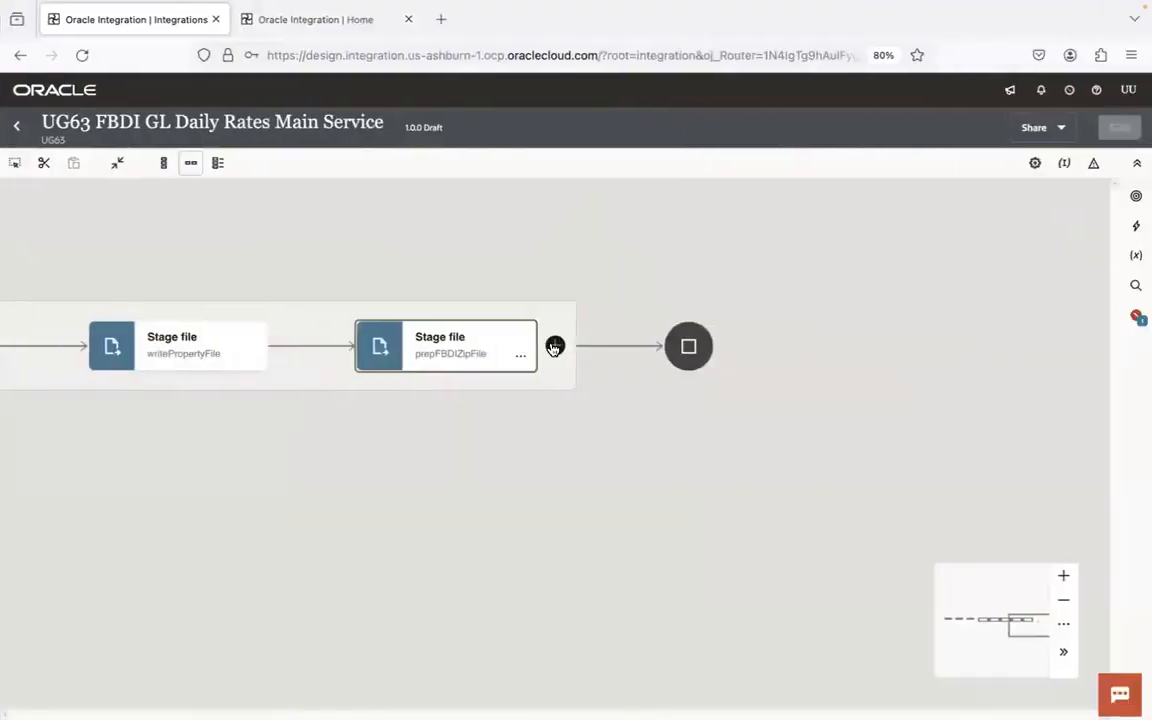
# - Add a UG63 FTP Conn invoke after prepFBDIZipFile and name its endpoint writeFBDIZipFileToSFTPForSupportTeamRef
pyautogui.click(554, 347)
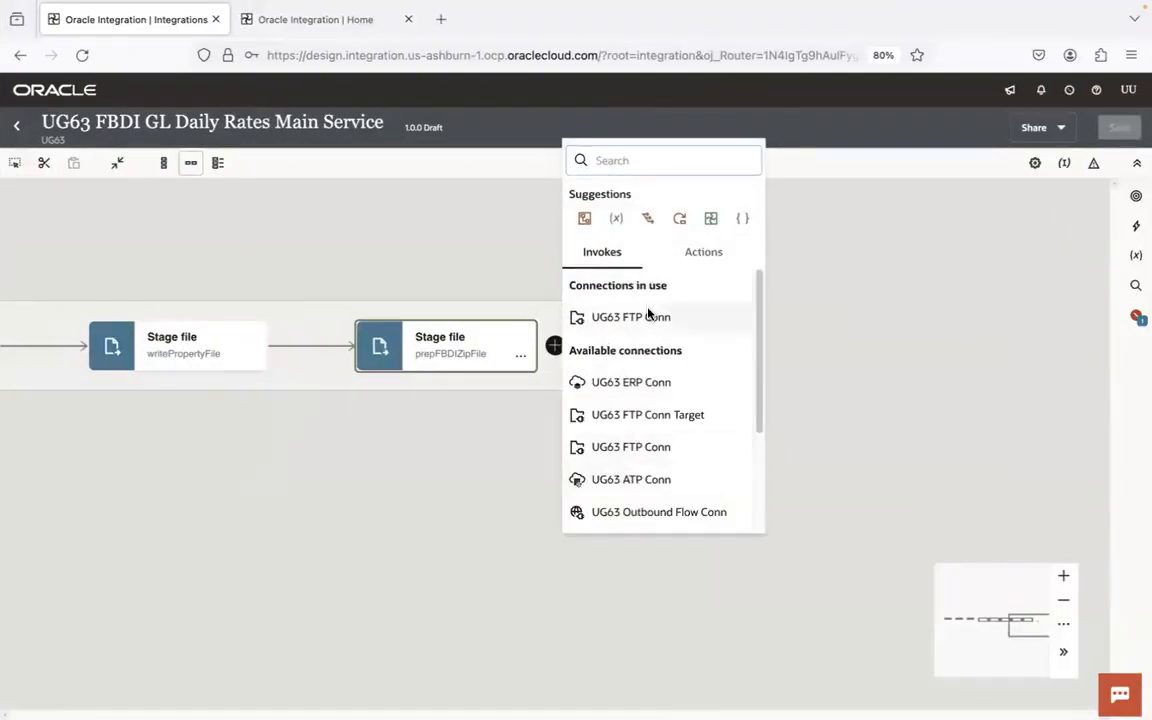
pyautogui.click(648, 316)
pyautogui.click(861, 273)
pyautogui.write('writeFBDIZipFileToSFTPForSupportTeamRef')
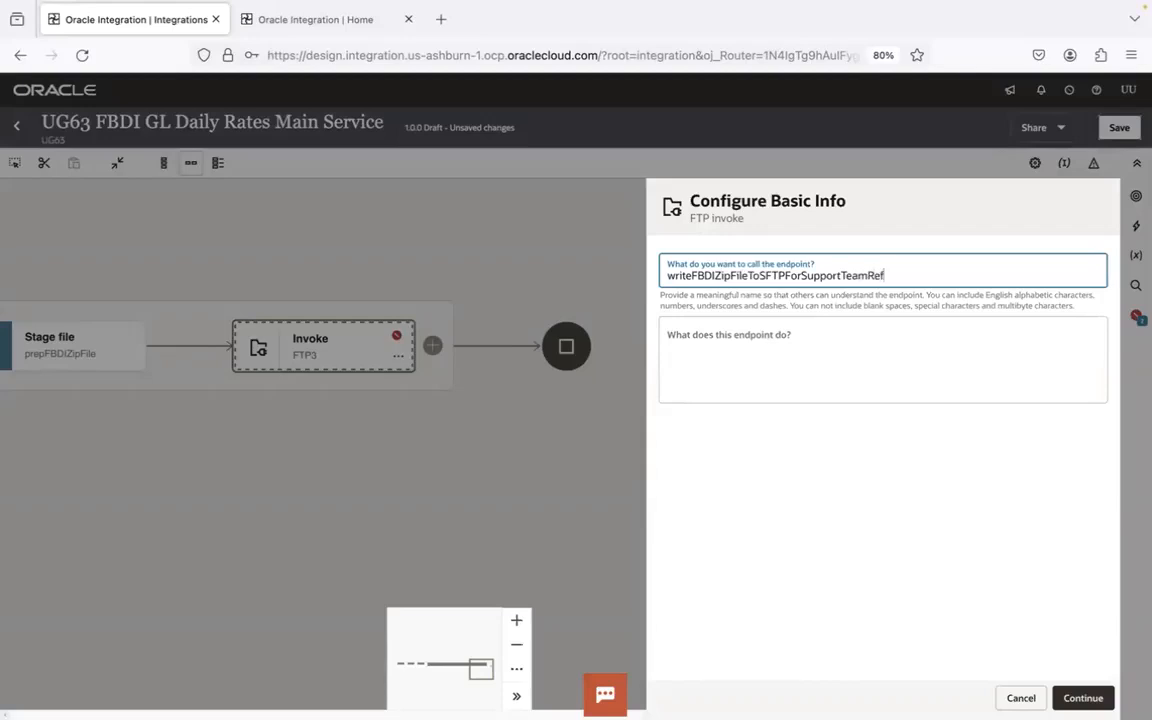
pyautogui.press('Return')
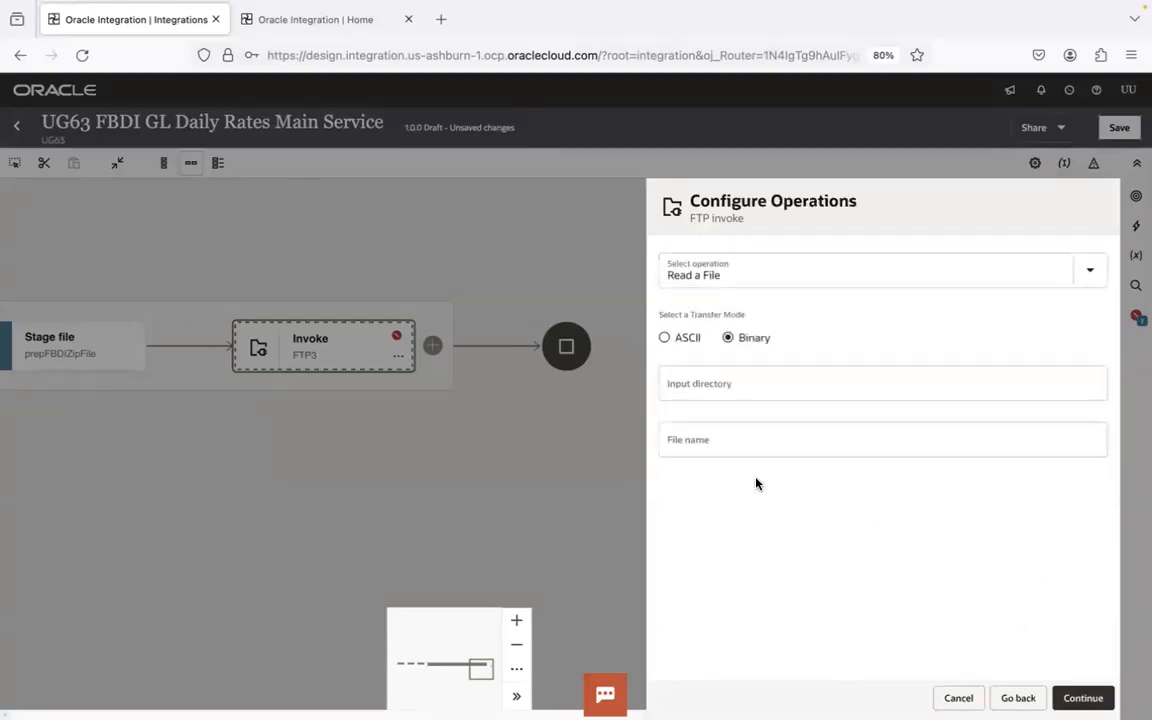
# - Configure the FTP invoke to use the Write File operation with placeholder output directory a and file name pattern b
pyautogui.click(764, 268)
pyautogui.click(728, 345)
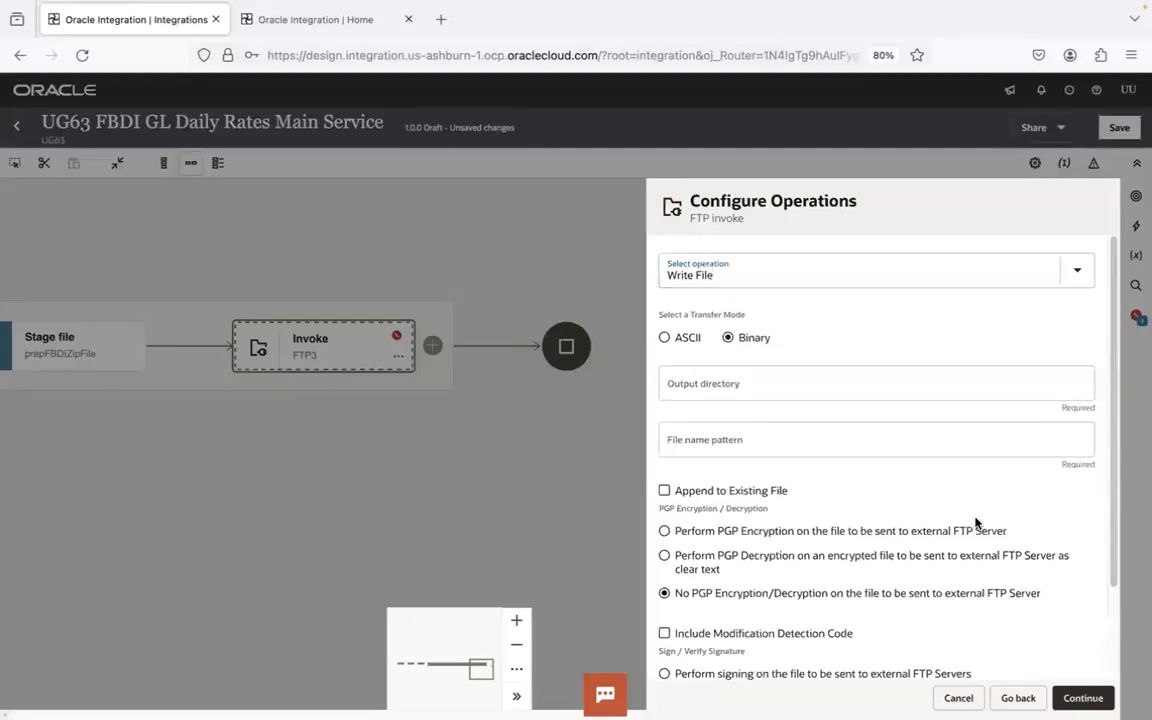
pyautogui.click(800, 383)
pyautogui.write('a')
pyautogui.click(787, 436)
pyautogui.write('b')
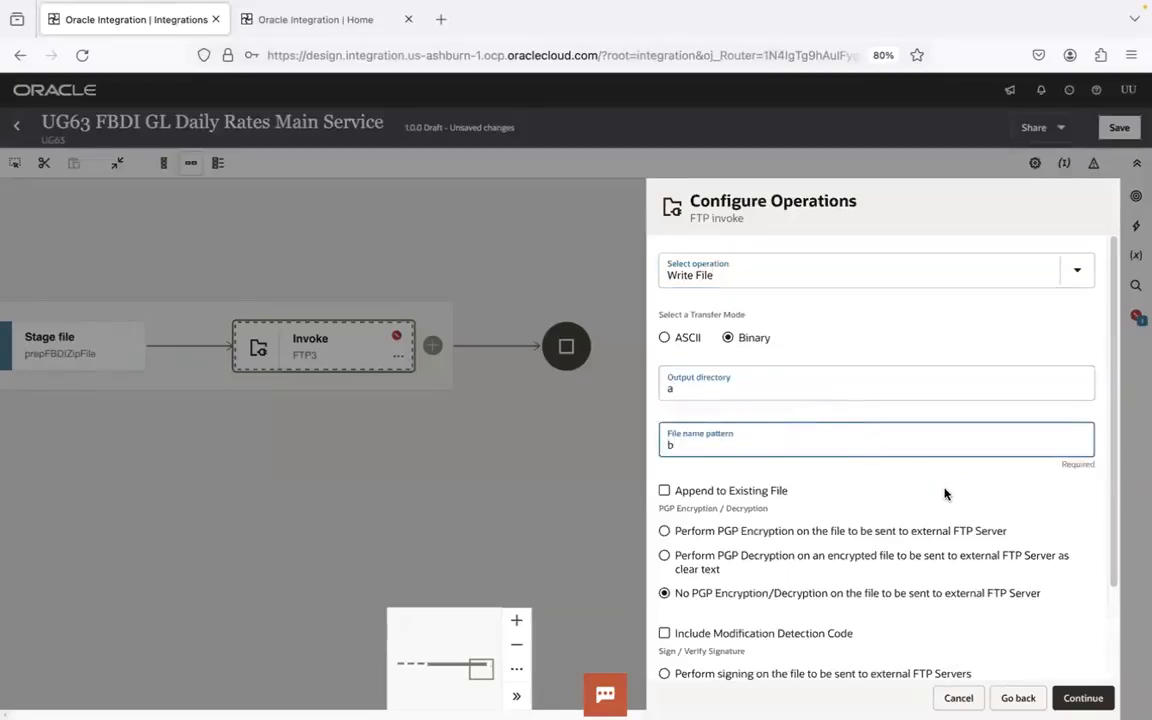
pyautogui.click(1083, 698)
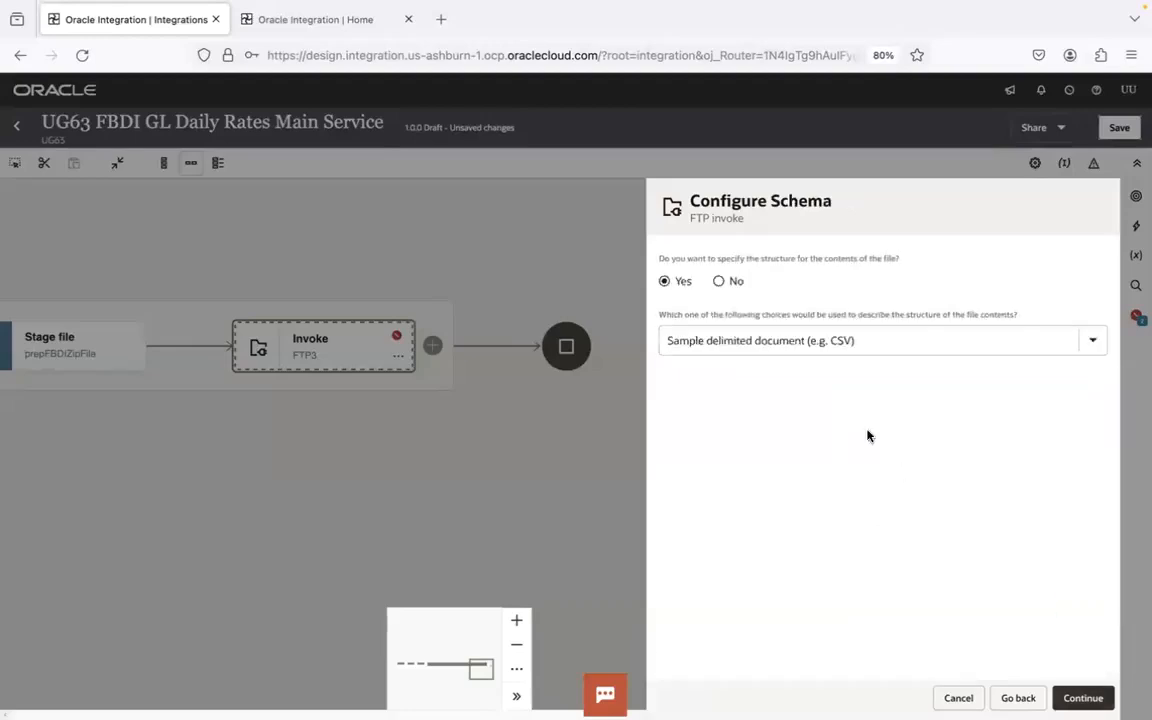
# - Choose not to specify a file structure, finish the FTP invoke configuration and save the integration
pyautogui.click(720, 282)
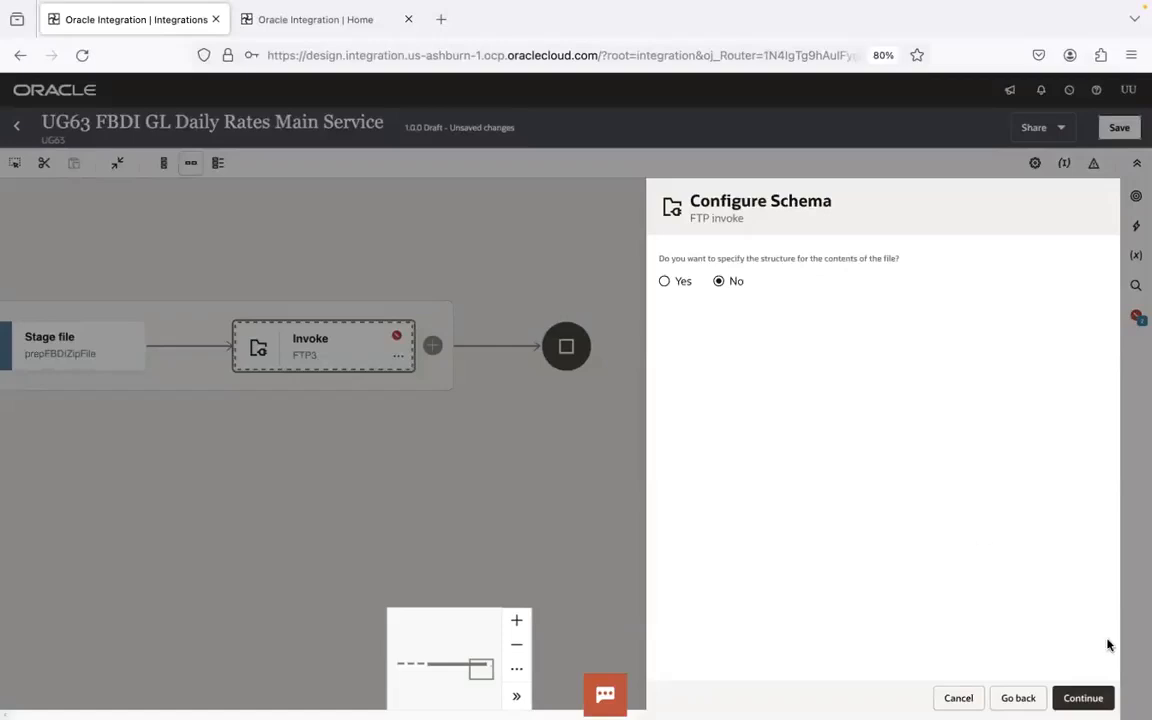
pyautogui.click(1083, 698)
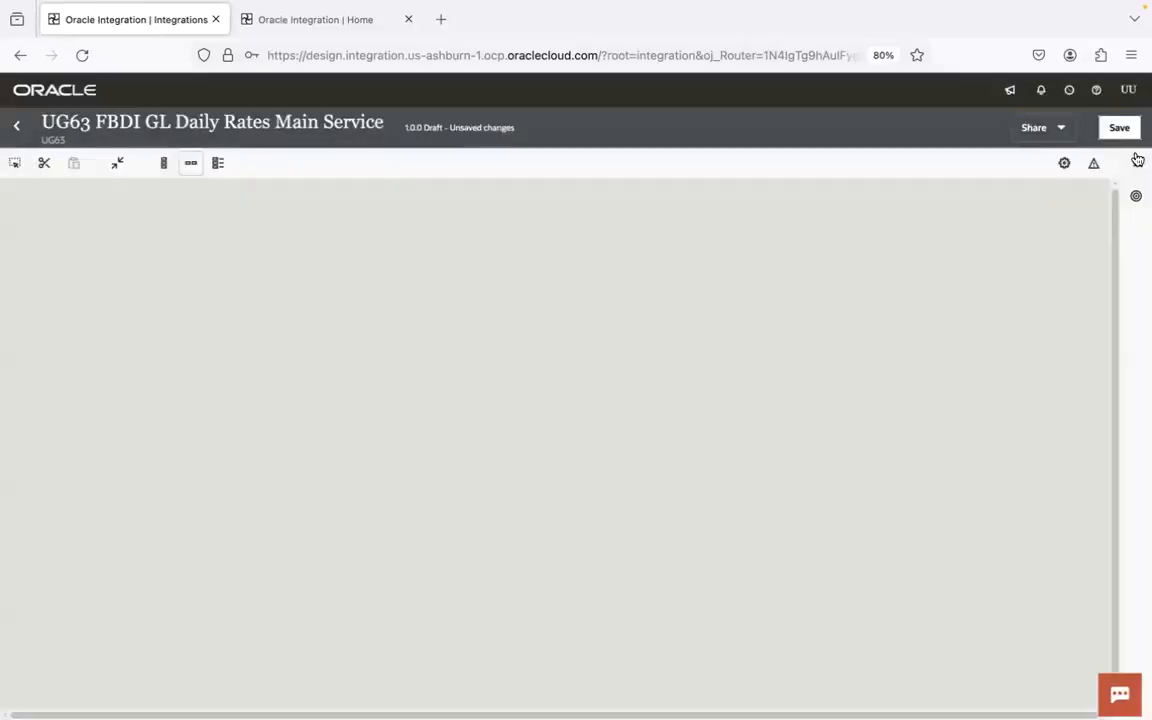
pyautogui.click(1122, 130)
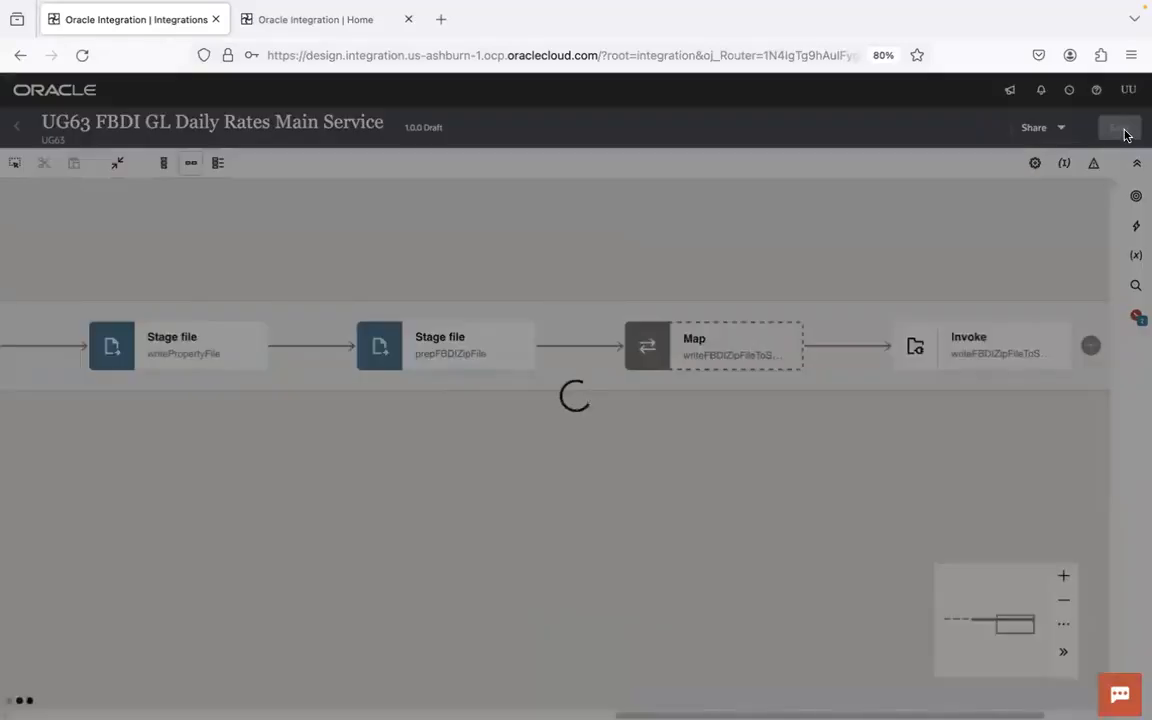
# - In the writeFBDIZipFileToSFTPForSupportTeamRef map, map the File Reference from prepFBDIZipFile's Zip Response to the target ICS File's File Reference
pyautogui.doubleClick(758, 342)
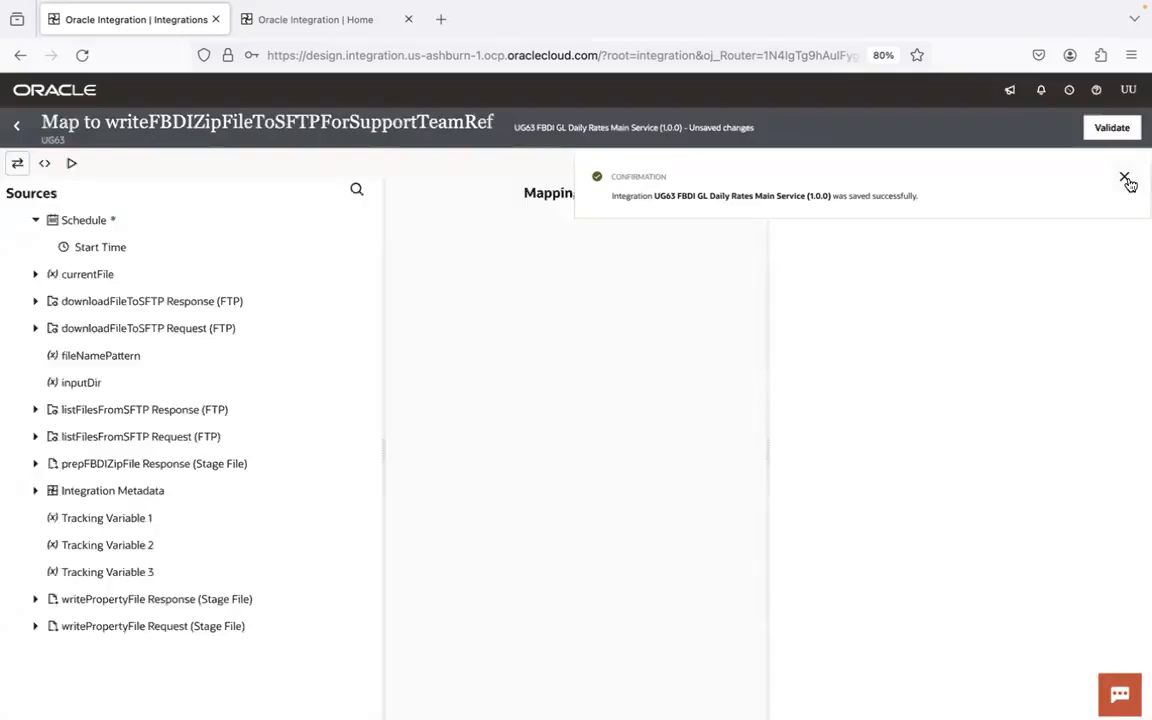
pyautogui.click(1125, 179)
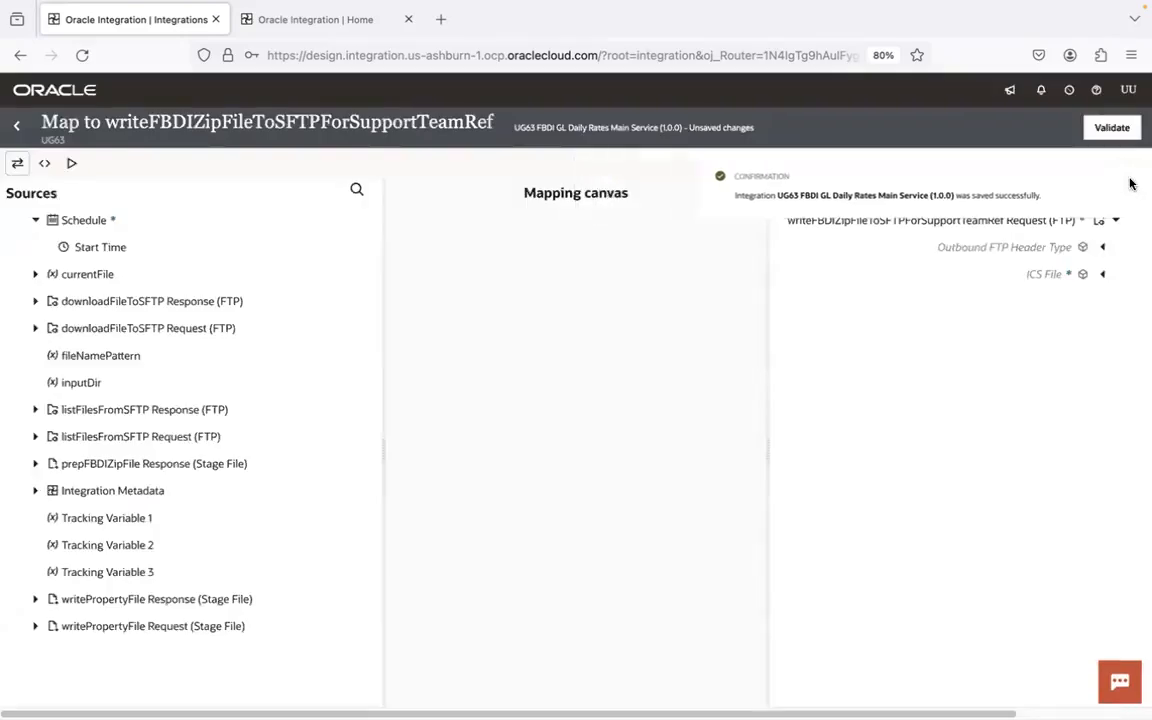
pyautogui.click(1102, 276)
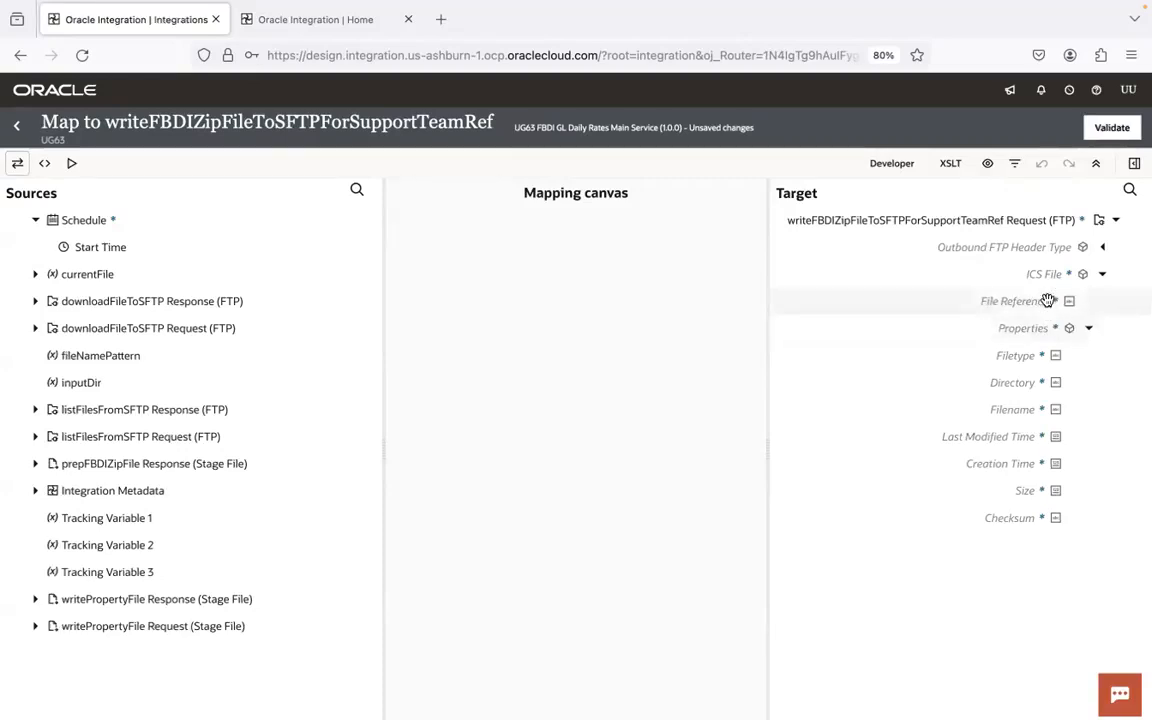
pyautogui.click(1091, 333)
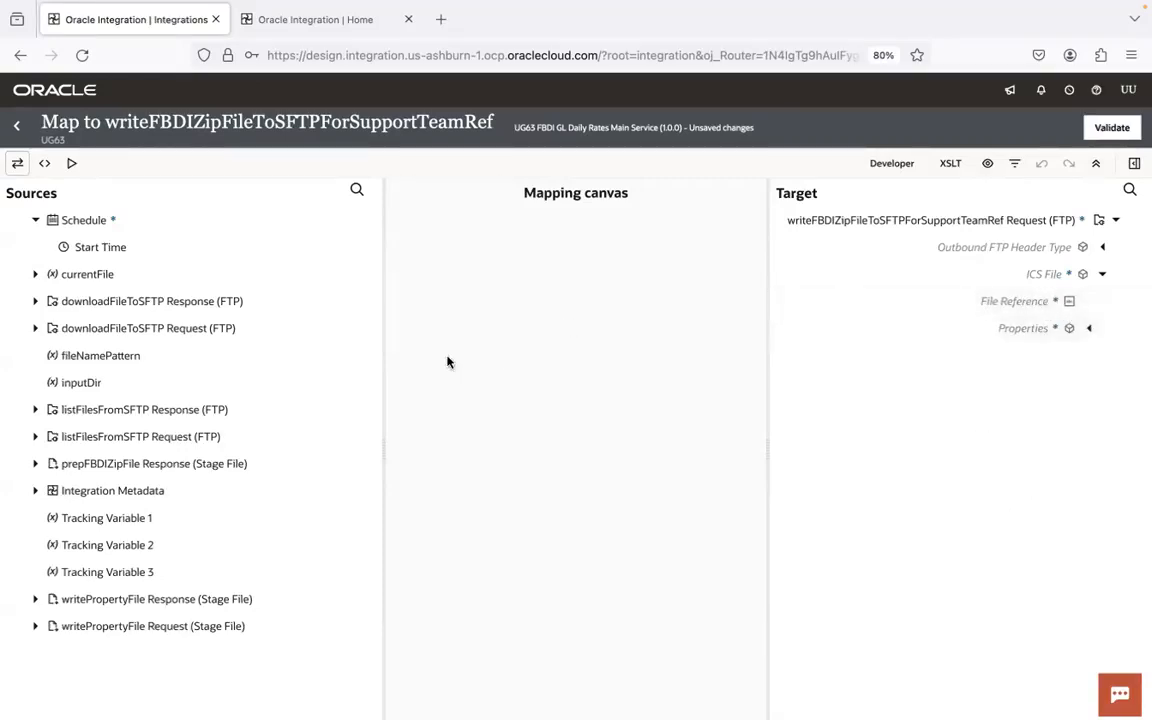
pyautogui.click(44, 463)
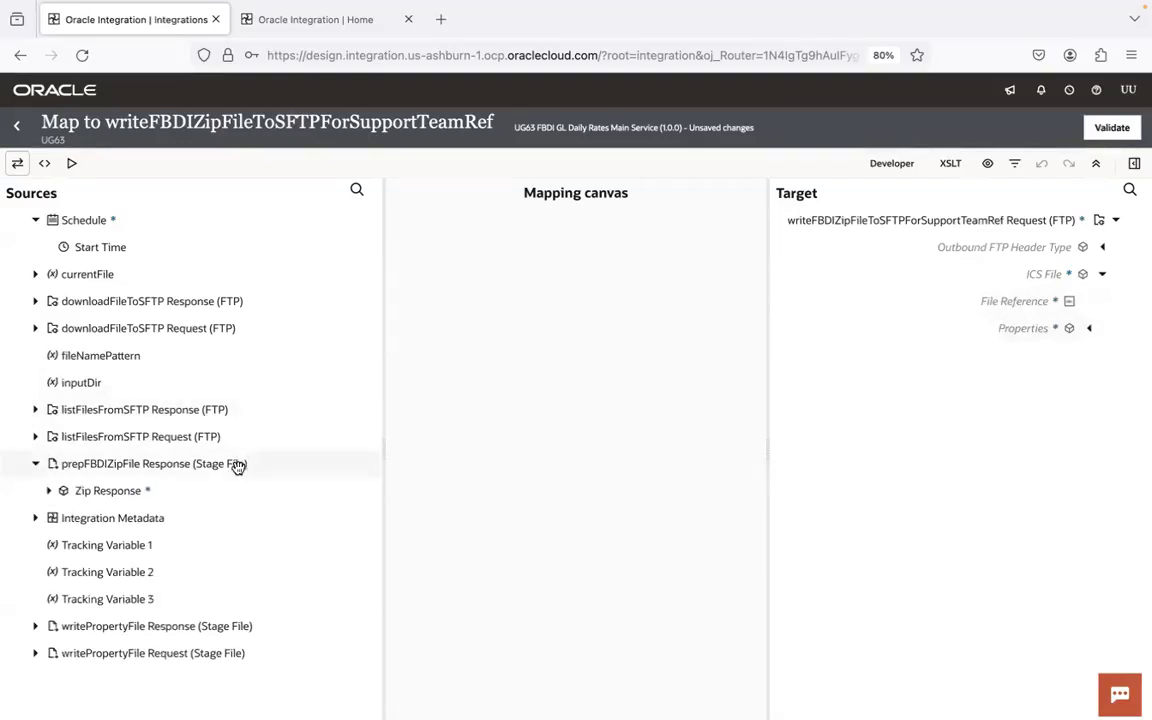
pyautogui.click(49, 490)
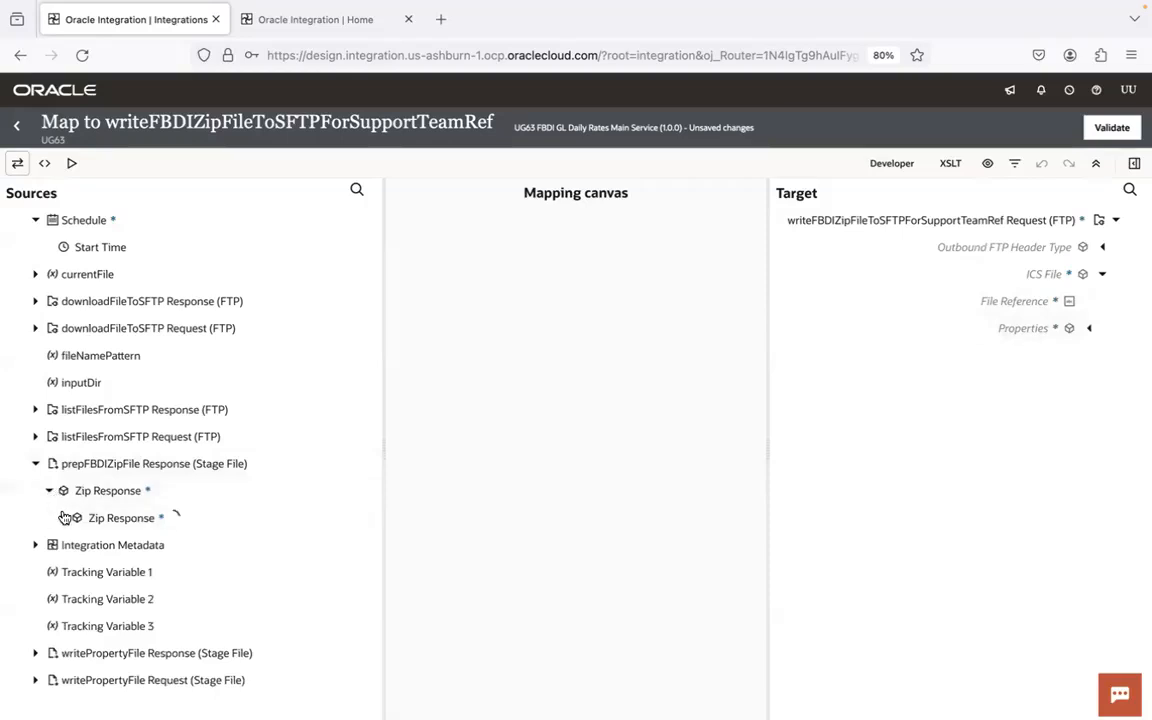
pyautogui.click(77, 545)
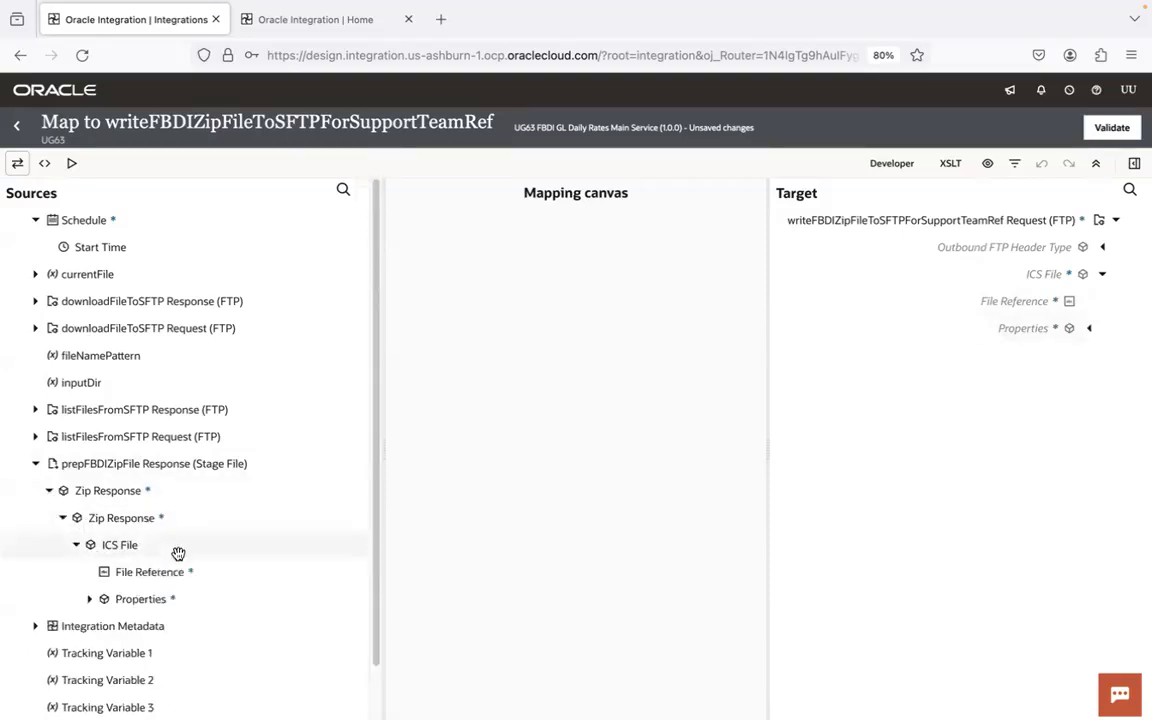
pyautogui.moveTo(162, 571); pyautogui.dragTo(994, 303)
pyautogui.click(1135, 615)
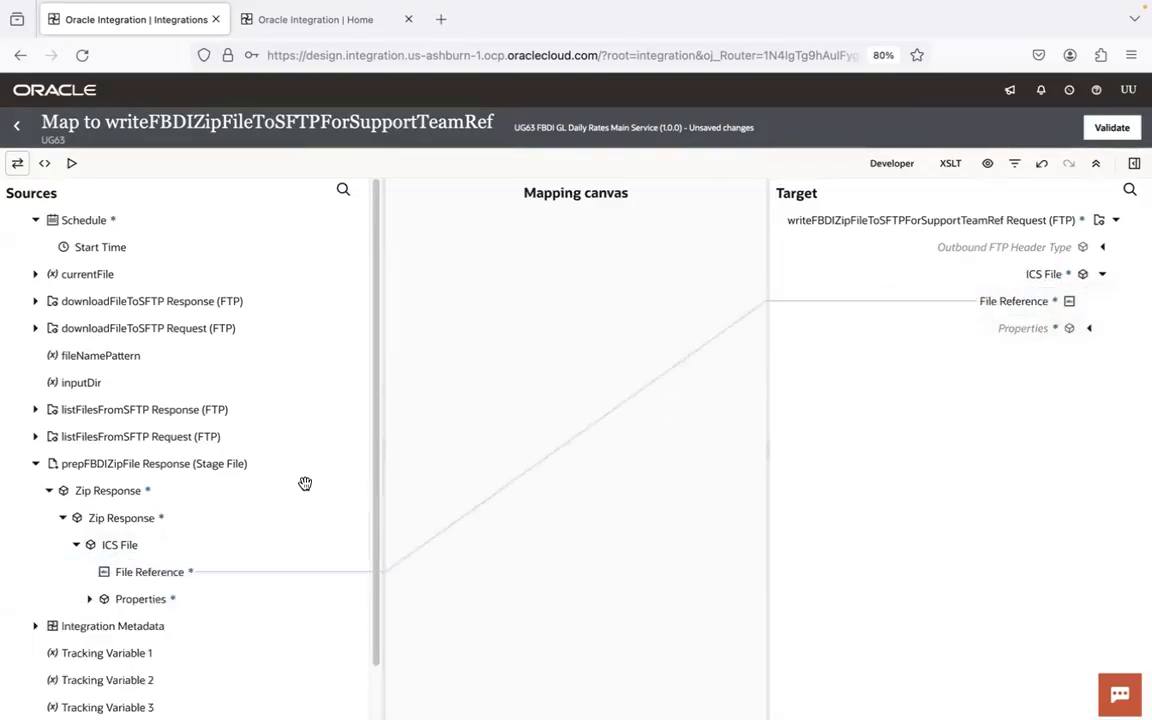
# - Try mapping inputDir to the Directory element under Outbound FTP Header Type, and delete that mapping
pyautogui.click(1102, 250)
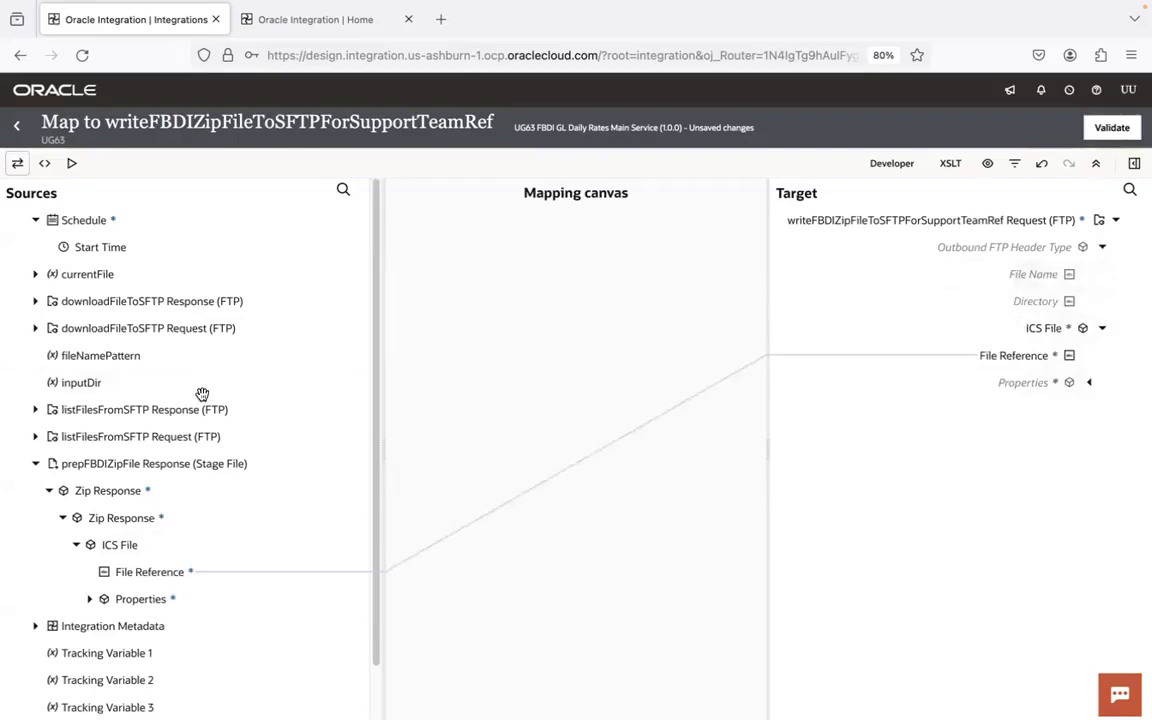
pyautogui.click(35, 463)
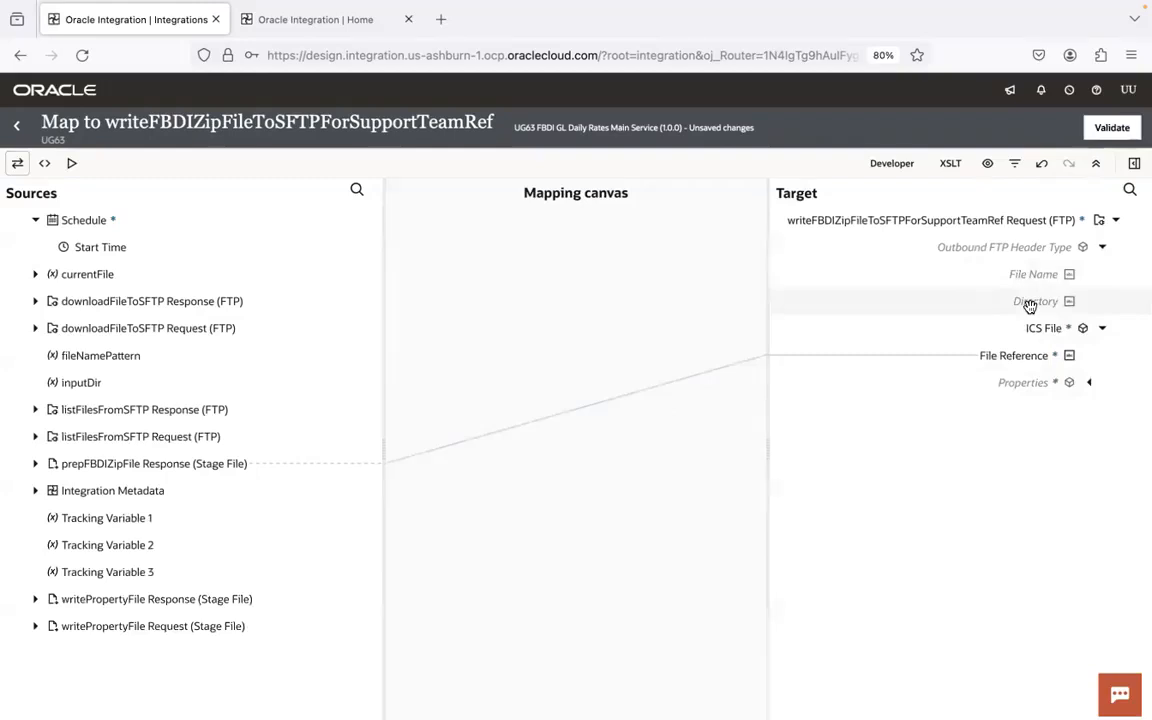
pyautogui.moveTo(98, 381); pyautogui.dragTo(1045, 298)
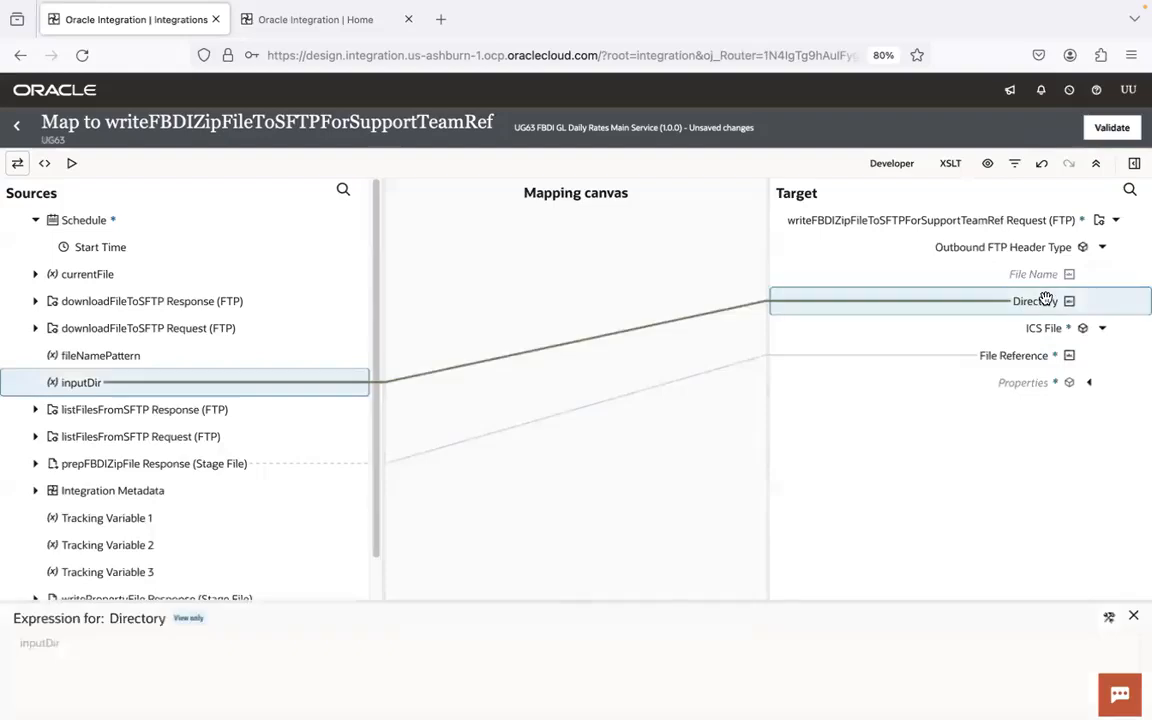
pyautogui.rightClick(891, 299)
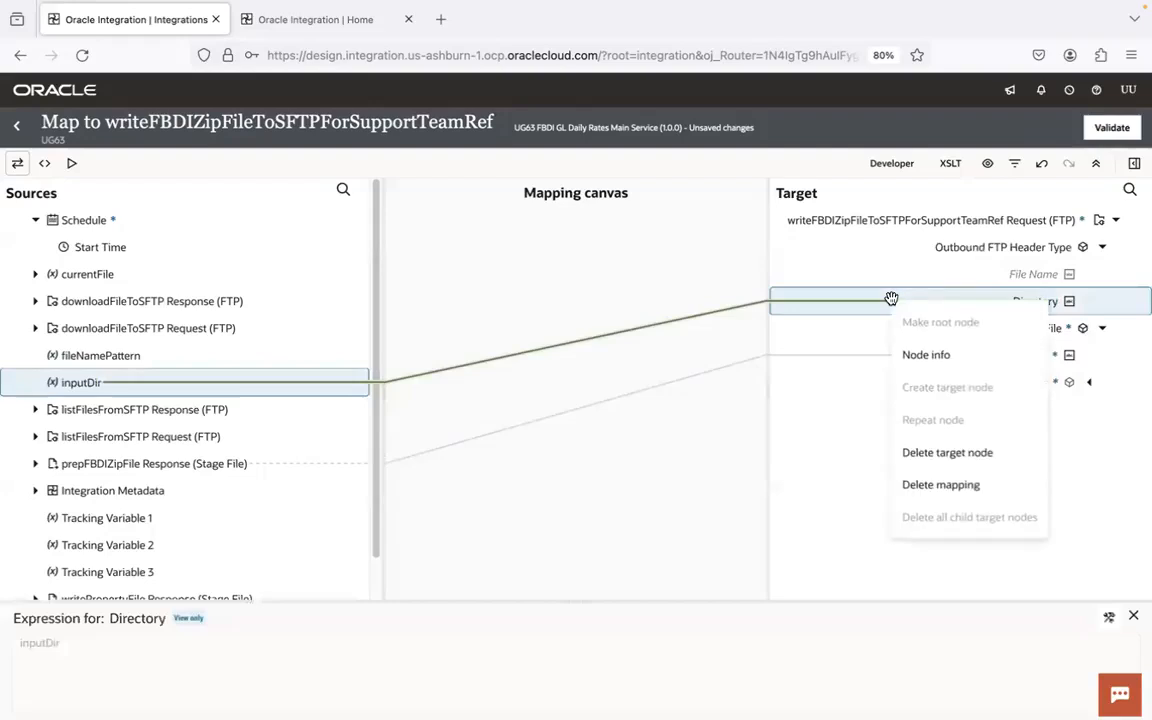
pyautogui.click(951, 484)
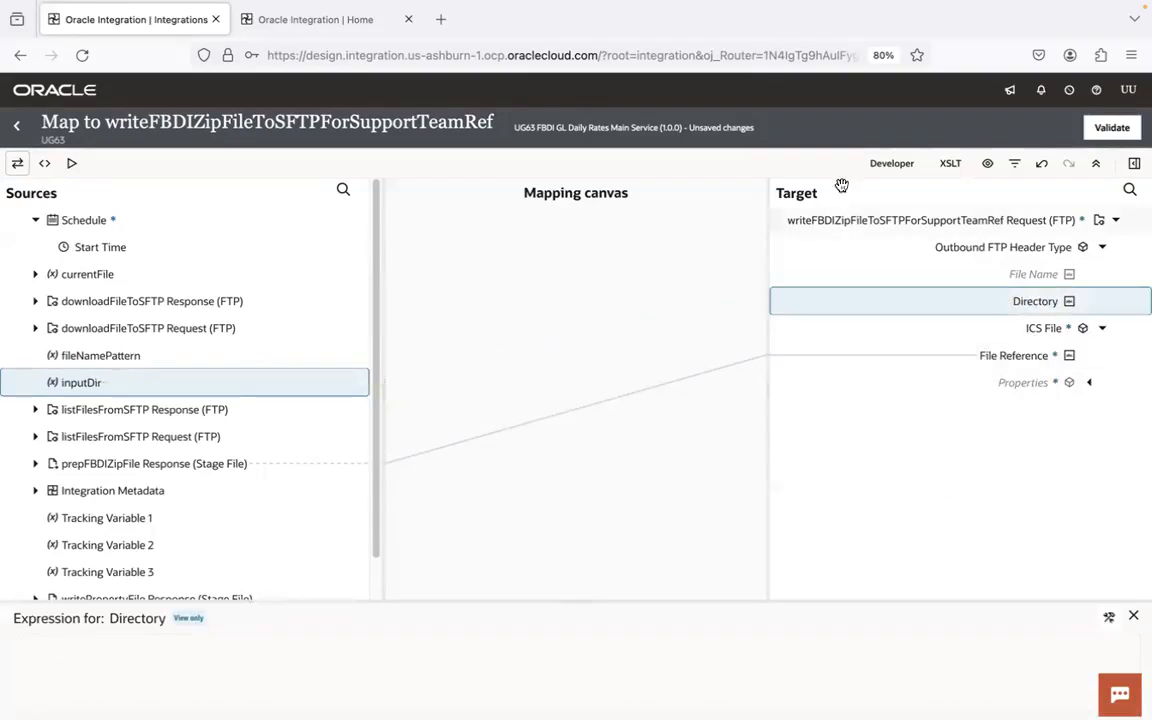
# - Validate the writeFBDIZipFileToSFTPForSupportTeamRef mapping, return to the integration canvas and save the integration
pyautogui.click(1112, 127)
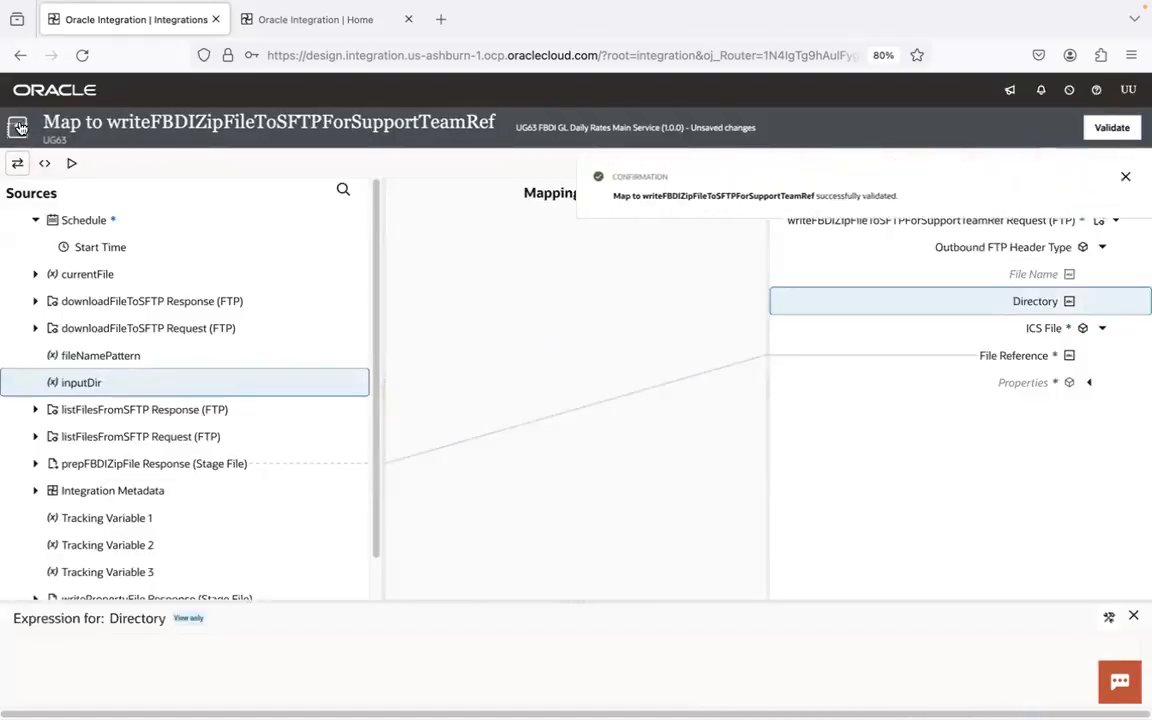
pyautogui.click(20, 126)
pyautogui.moveTo(368, 285); pyautogui.dragTo(1142, 258)
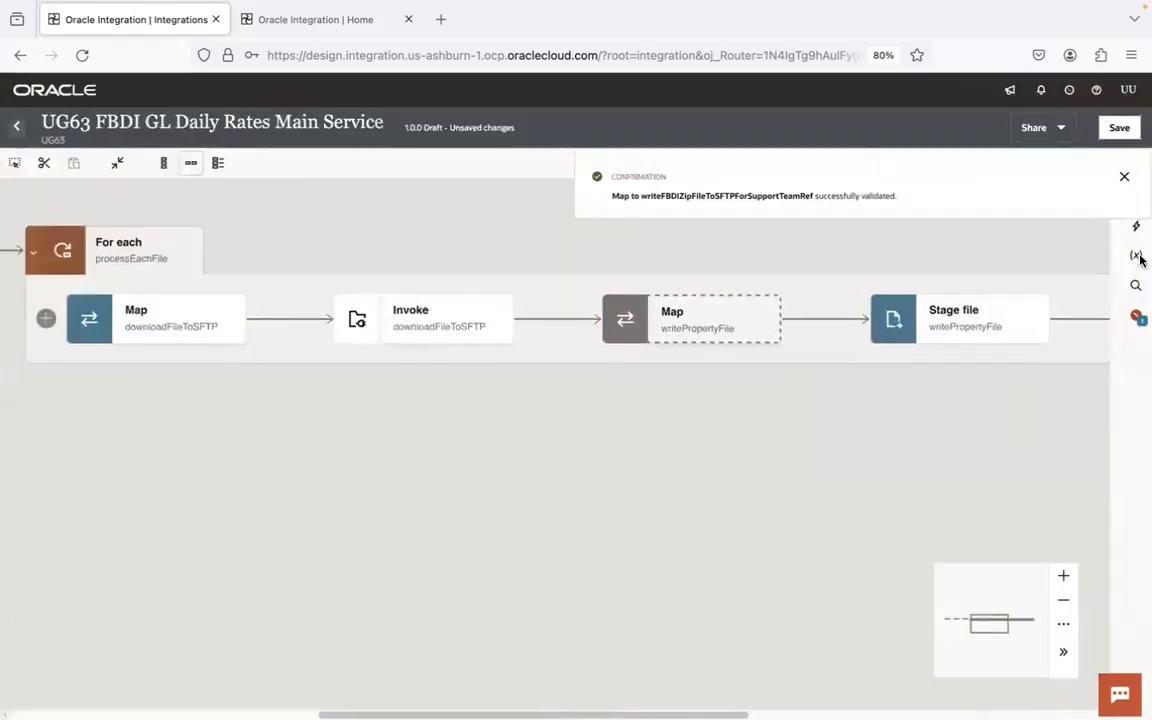
pyautogui.click(1131, 126)
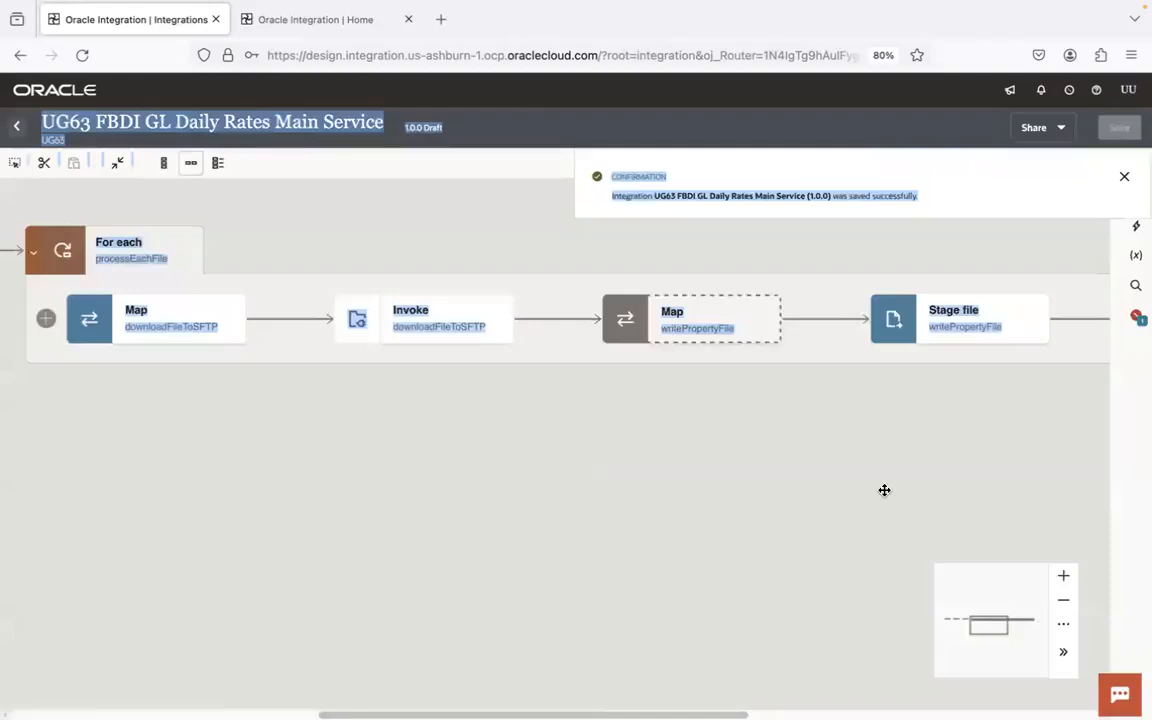
# - Open the Schedule's parameter configuration at the start of the flow and add a third schedule parameter
pyautogui.moveTo(244, 429); pyautogui.dragTo(712, 463)
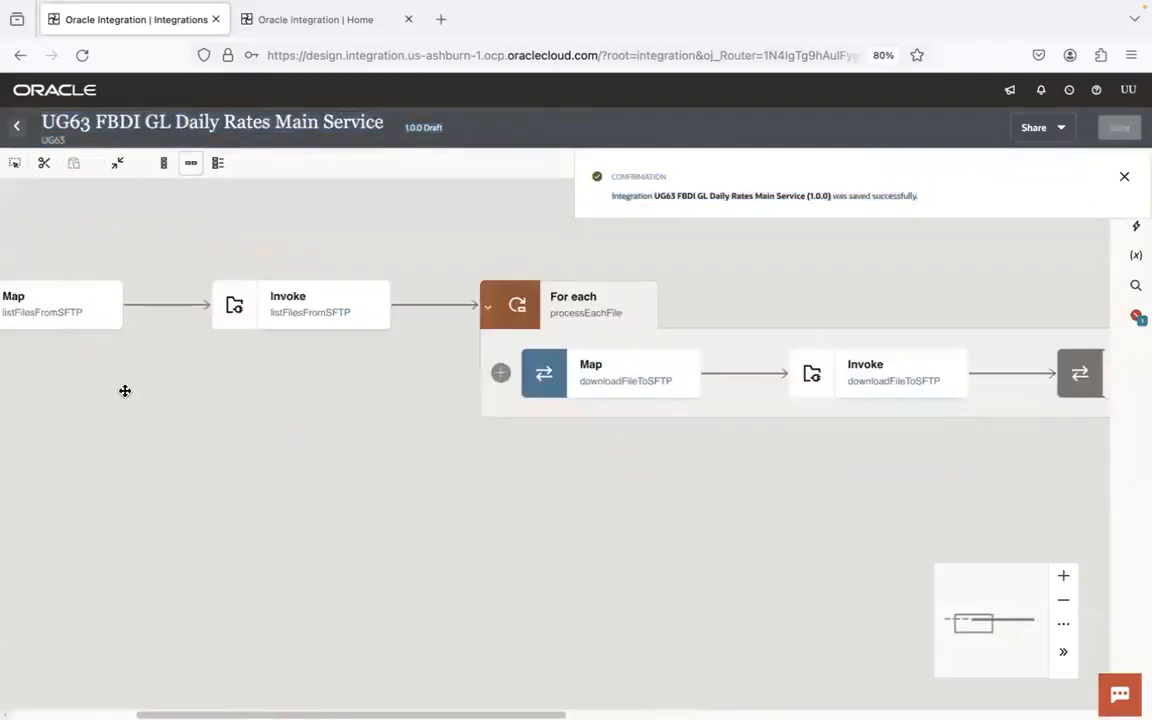
pyautogui.moveTo(121, 391); pyautogui.dragTo(615, 399)
pyautogui.click(160, 291)
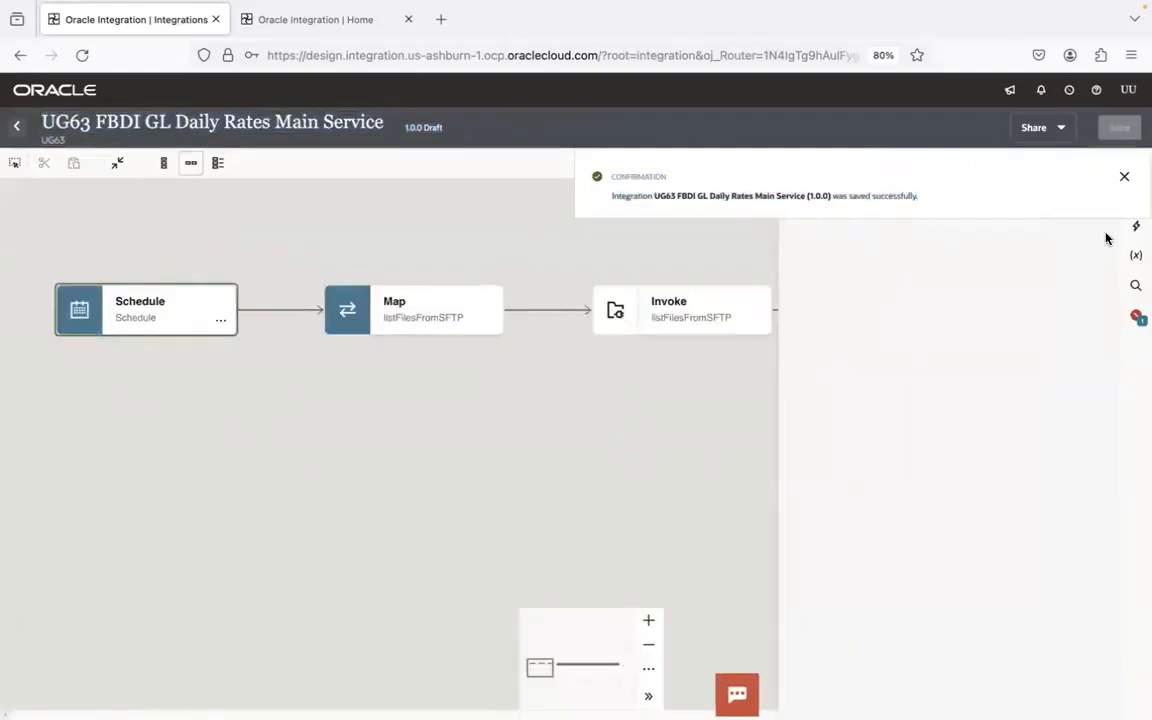
pyautogui.click(1124, 177)
pyautogui.click(801, 361)
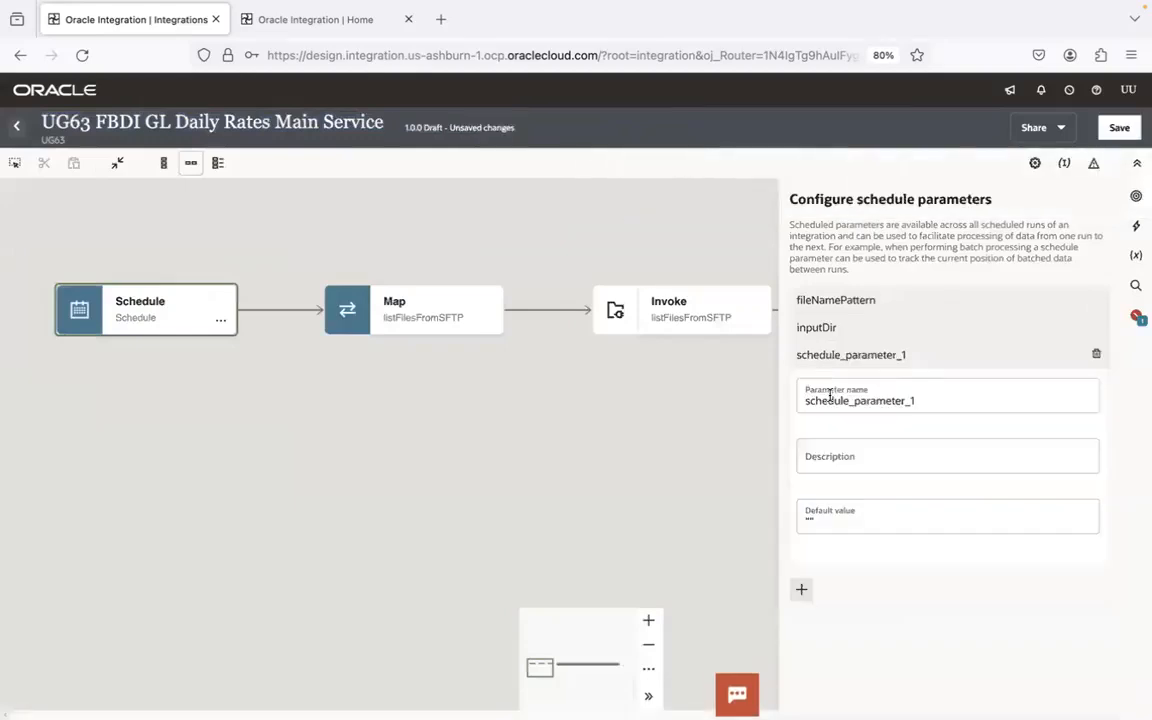
pyautogui.hotkey('ctrl', 'a')
pyautogui.write('/home/users/ugoic.user1/ug/ug63/fbdi/gldailyrates/')
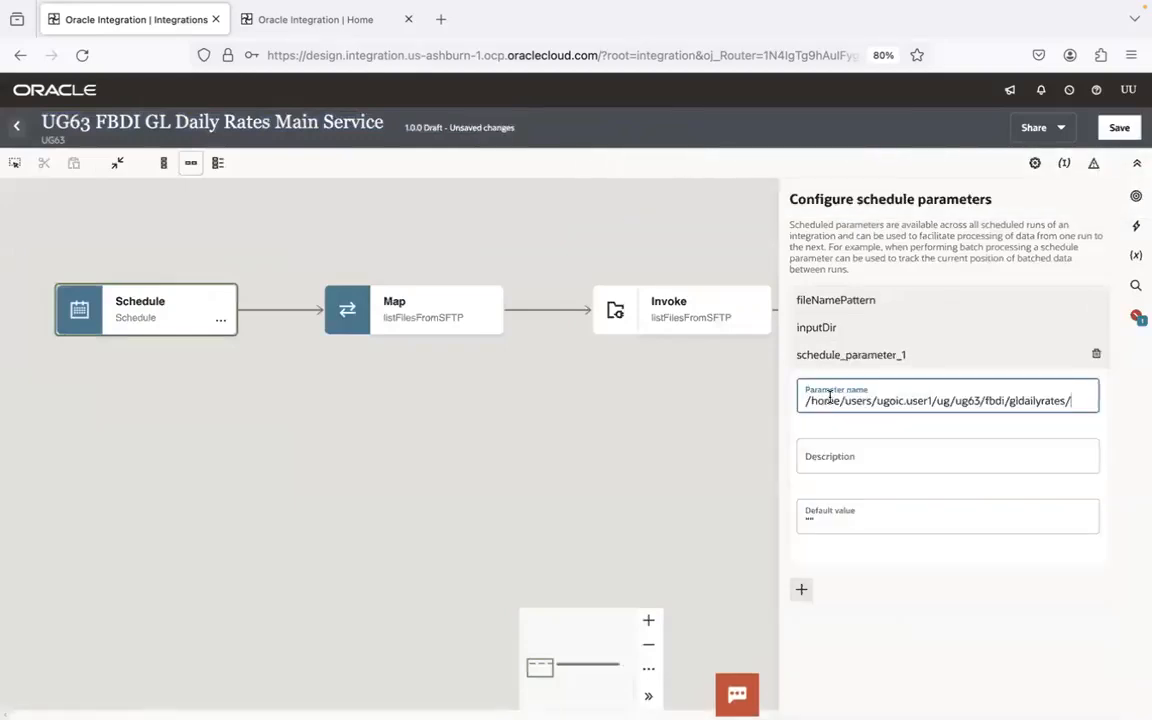
pyautogui.press('super+a')
pyautogui.press('super+x')
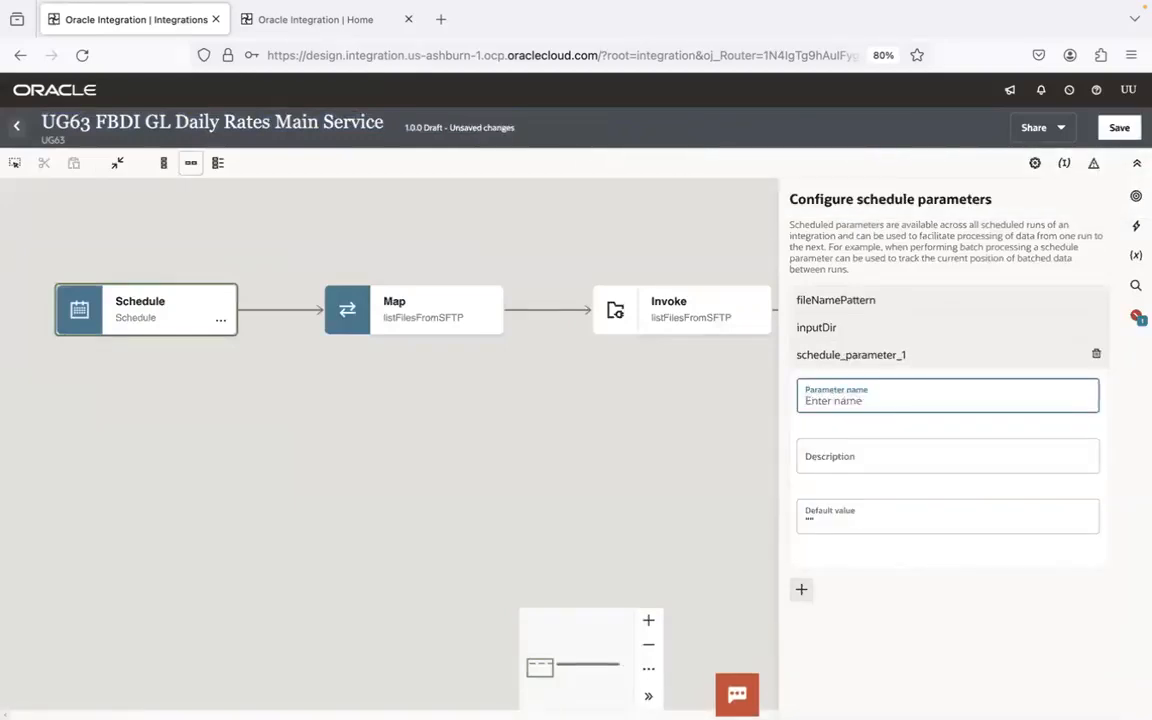
# - Copy the filesenttoerp folder name from FileZilla into the new schedule parameter's name and edit it to fileSentToErpDir
pyautogui.press('super+Tab')
pyautogui.doubleClick(838, 84)
pyautogui.press('super+c')
pyautogui.press('super+Tab')
pyautogui.press('super+v')
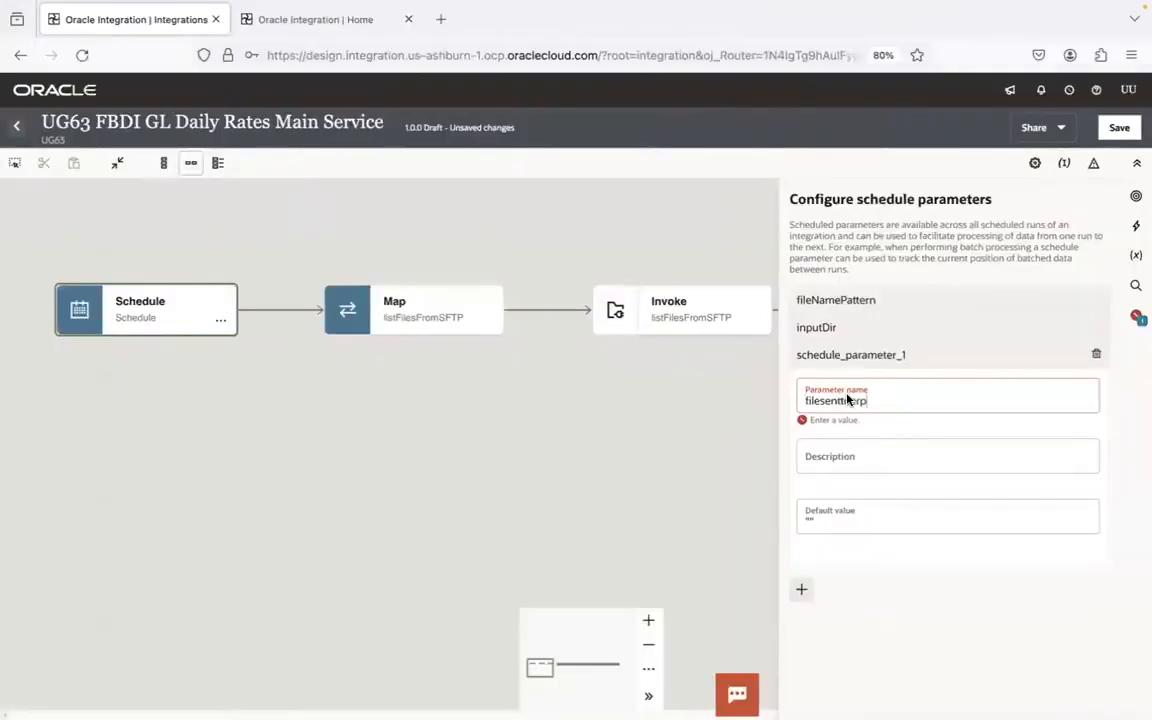
pyautogui.click(825, 401)
pyautogui.press('BackSpace')
pyautogui.write('S')
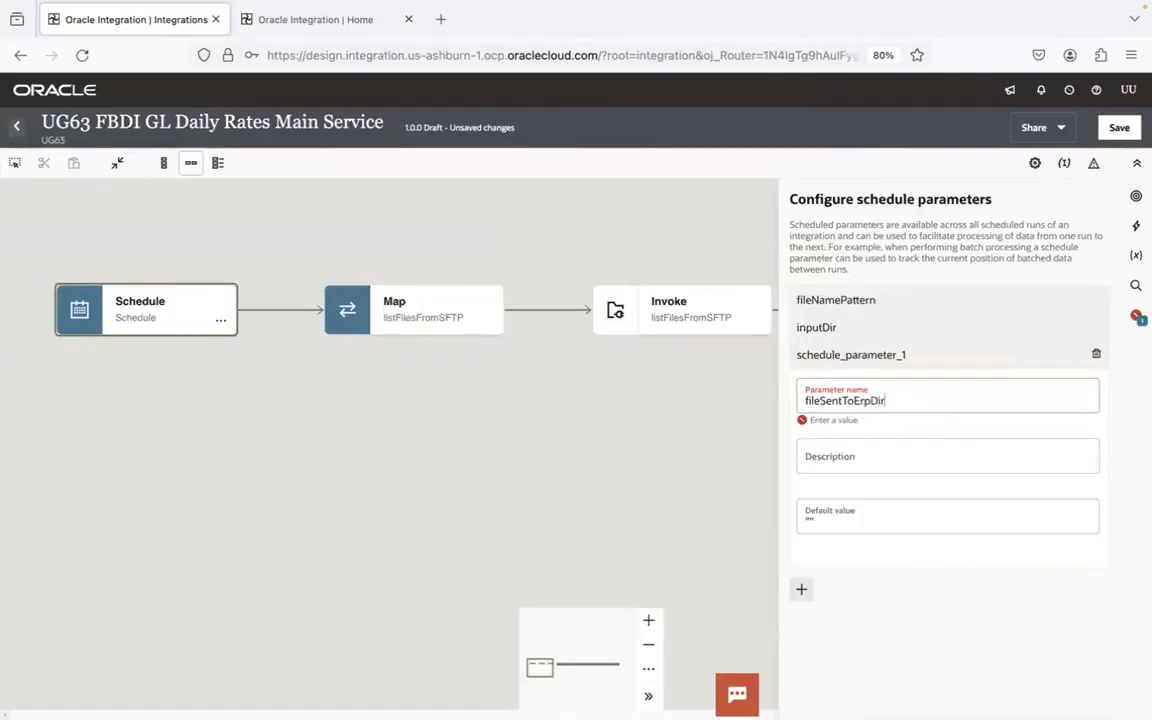
# - Copy the full remote path of the filesenttoerp directory from FileZilla into fileSentToErpDir's quoted default value, and save the integration
pyautogui.click(809, 517)
pyautogui.press('super+Tab')
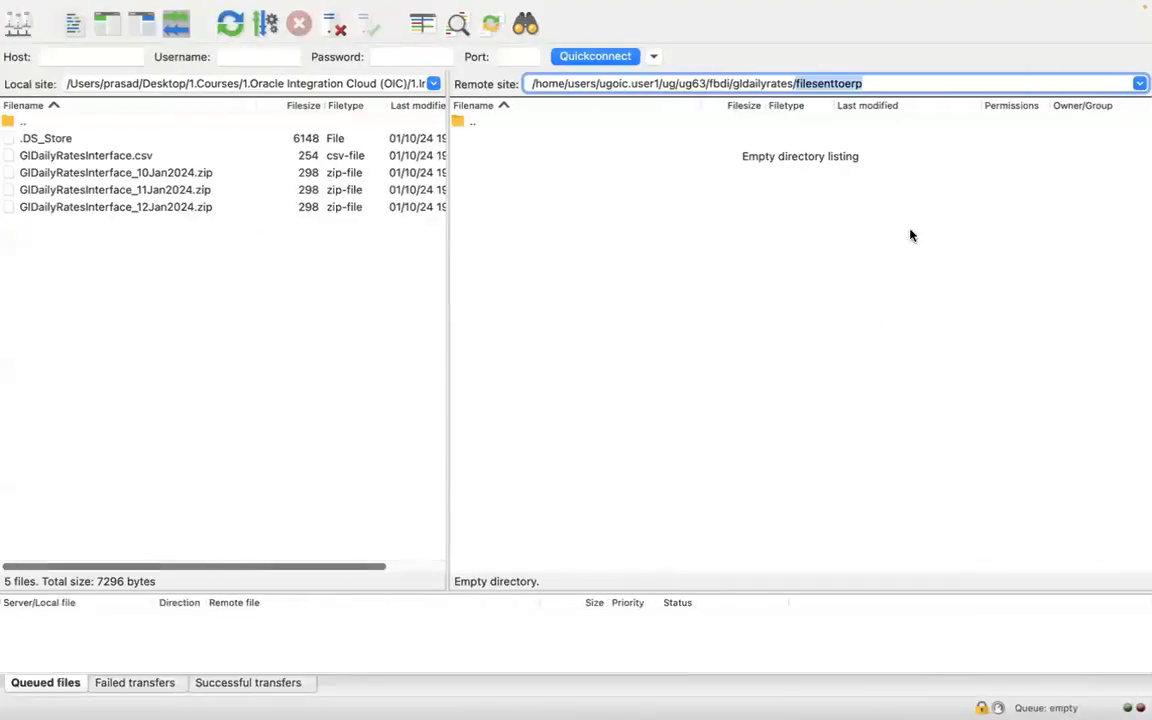
pyautogui.tripleClick(915, 85)
pyautogui.press('super+c')
pyautogui.press('super+Tab')
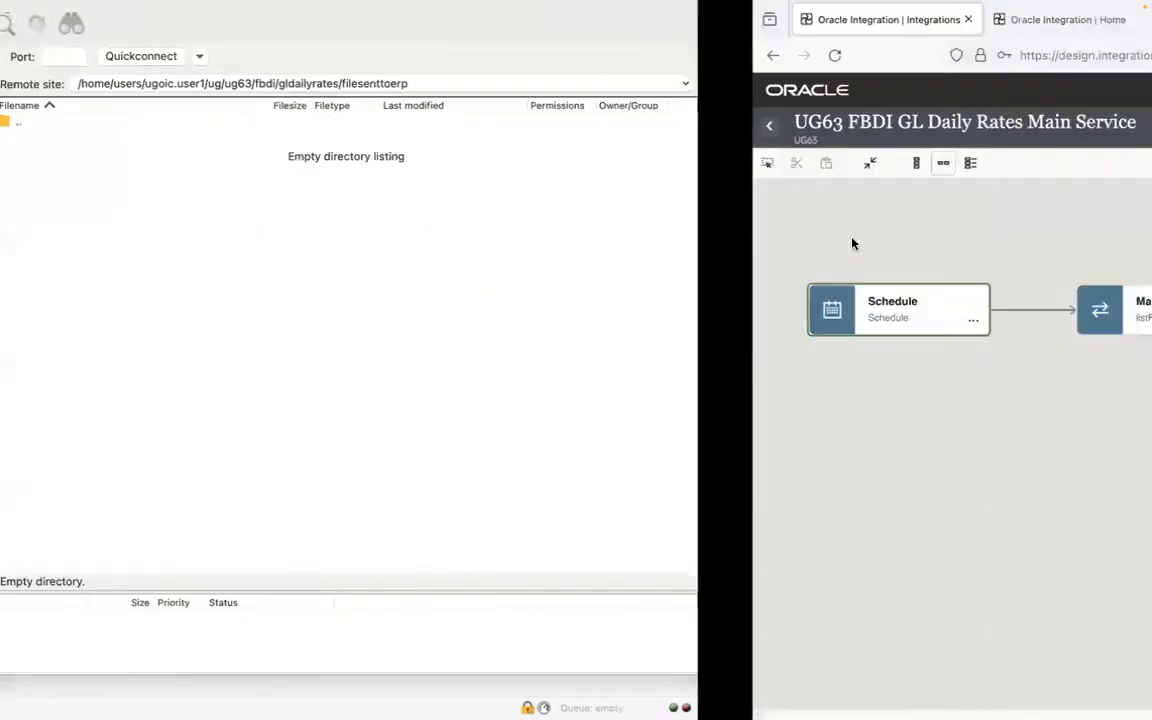
pyautogui.press('super+v')
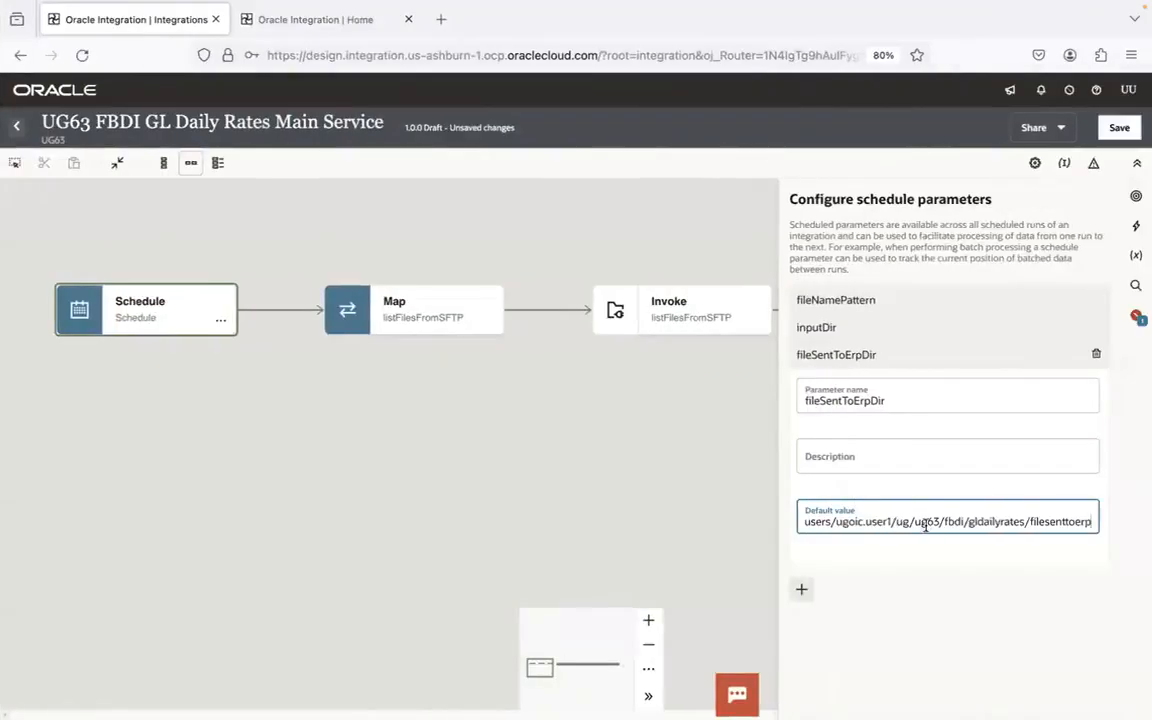
pyautogui.click(1090, 522)
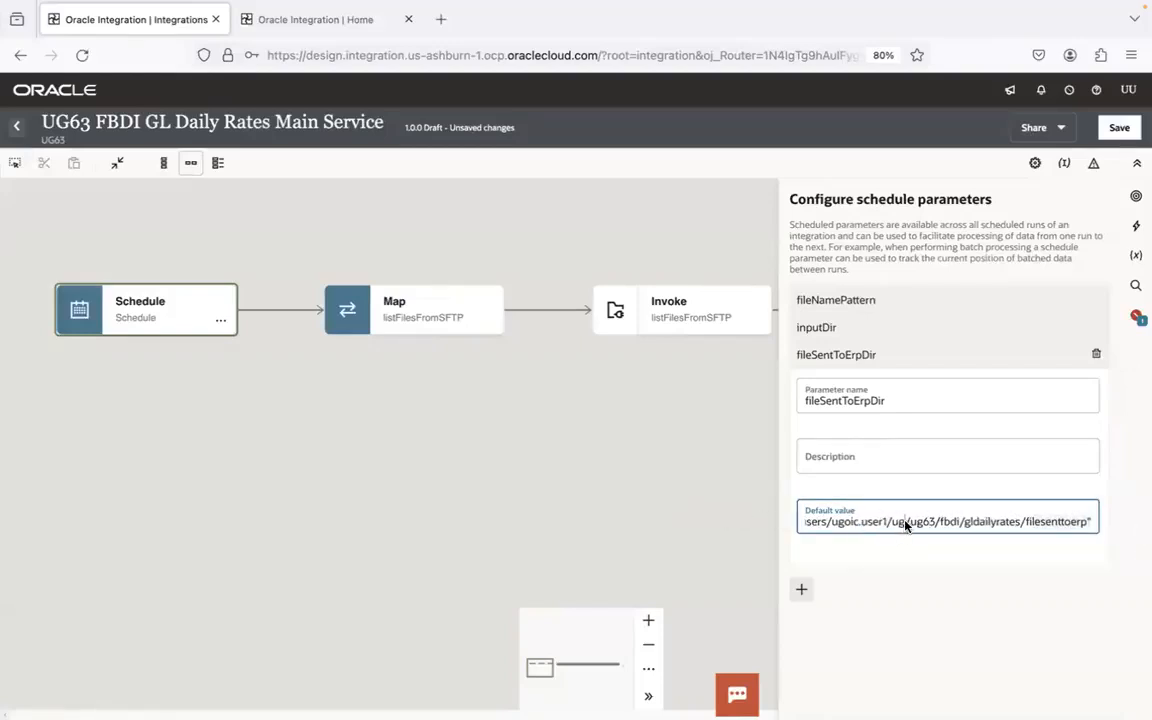
pyautogui.moveTo(926, 523); pyautogui.dragTo(764, 518)
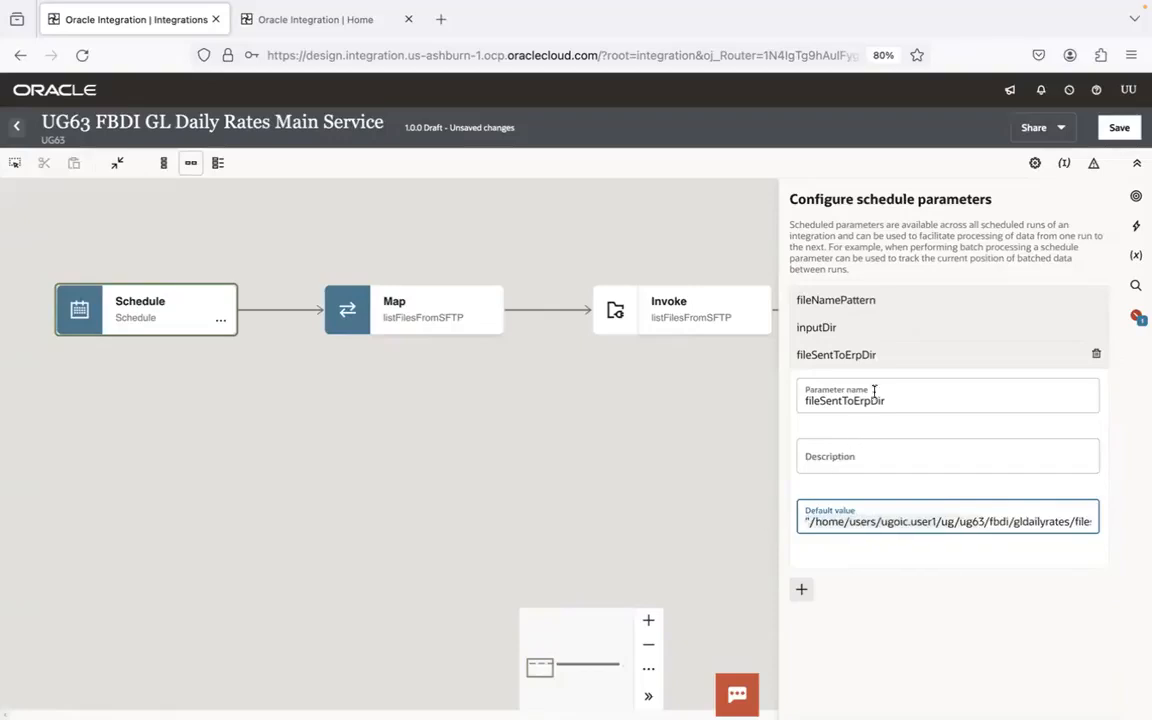
pyautogui.click(895, 354)
pyautogui.click(1118, 127)
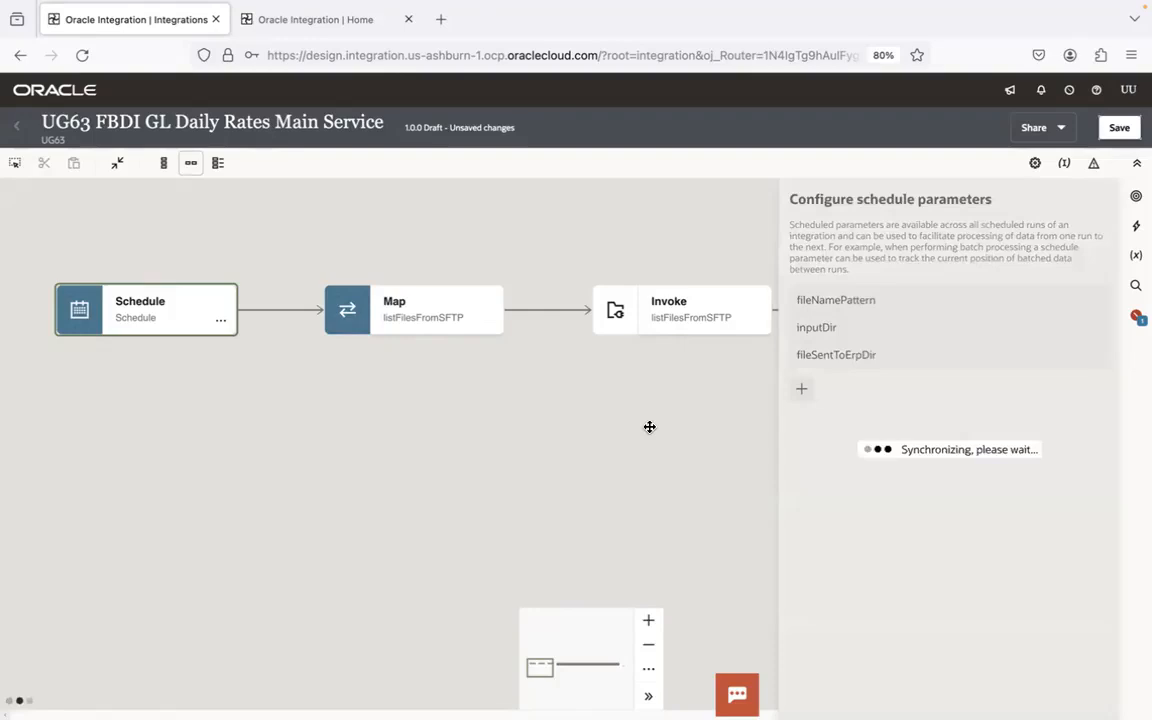
# - Open the mapping for writeFBDIZipFileToSFTPForSupportTeamRef and expand the target's Outbound FTP Header Type
pyautogui.moveTo(977, 470); pyautogui.dragTo(298, 417)
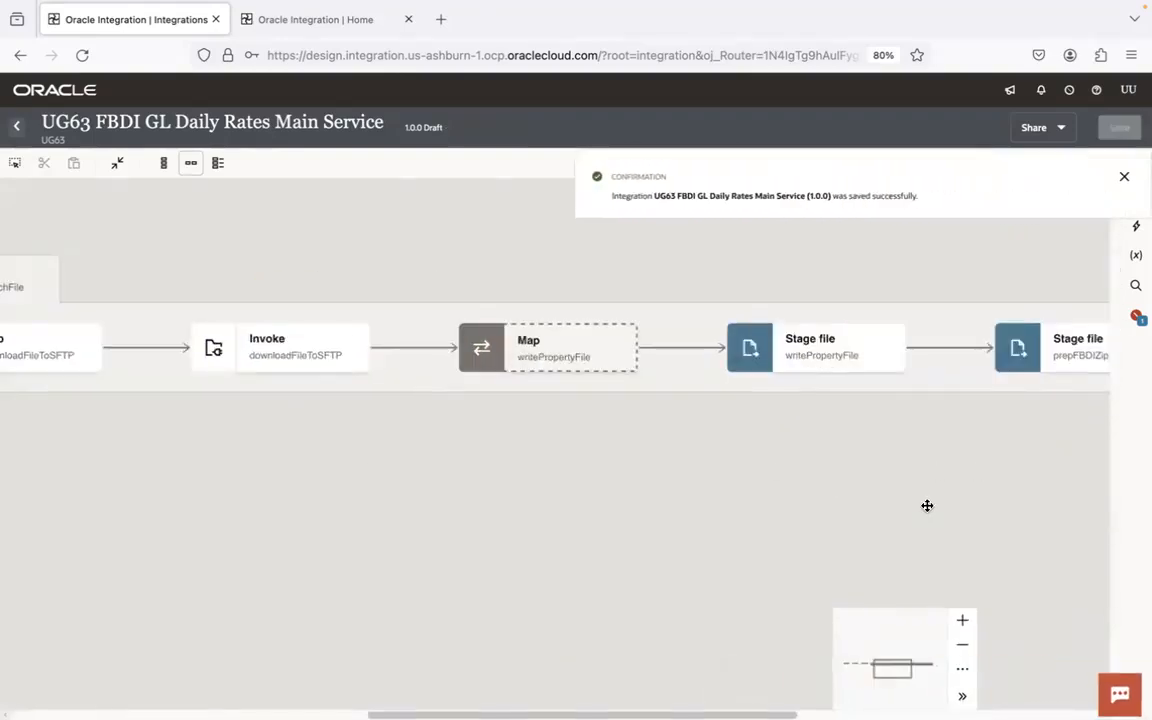
pyautogui.moveTo(927, 506); pyautogui.dragTo(65, 416)
pyautogui.moveTo(751, 483); pyautogui.dragTo(568, 524)
pyautogui.doubleClick(341, 292)
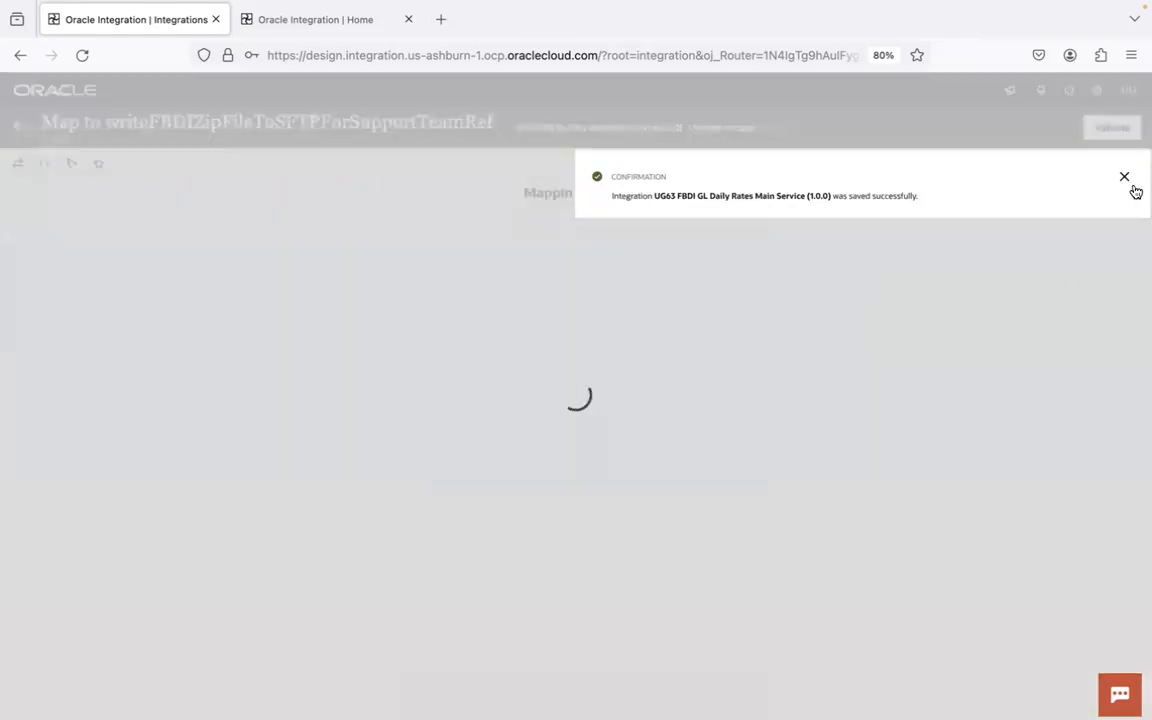
pyautogui.click(1125, 178)
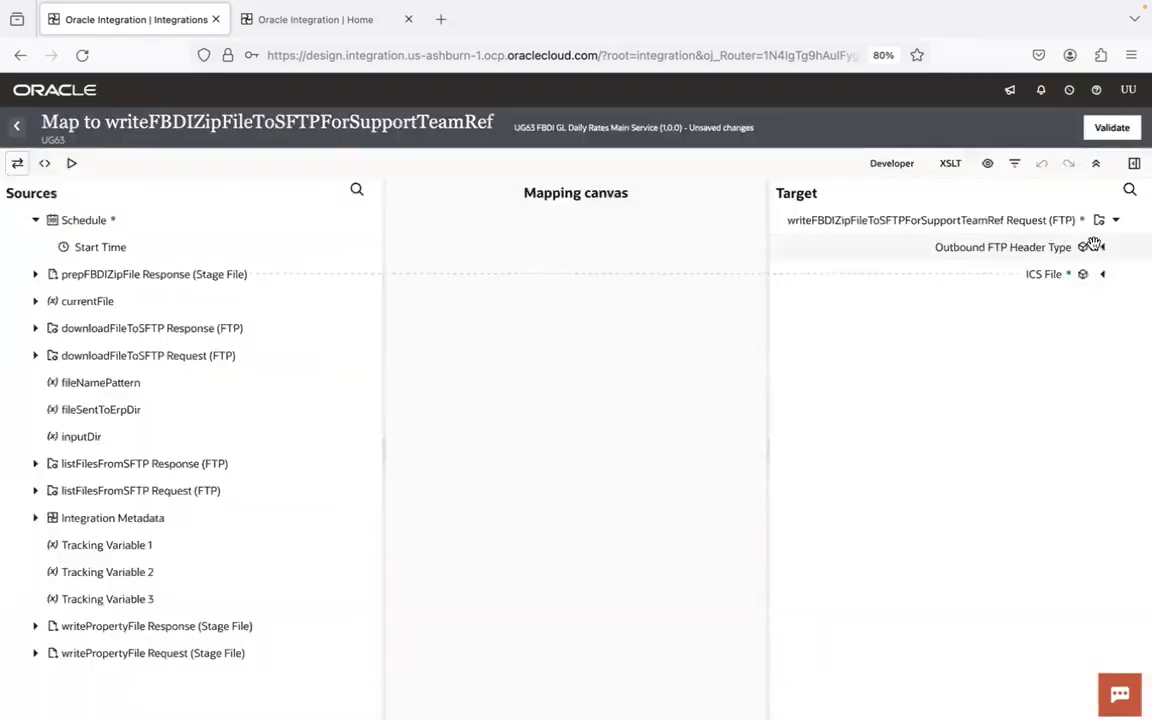
pyautogui.click(1101, 247)
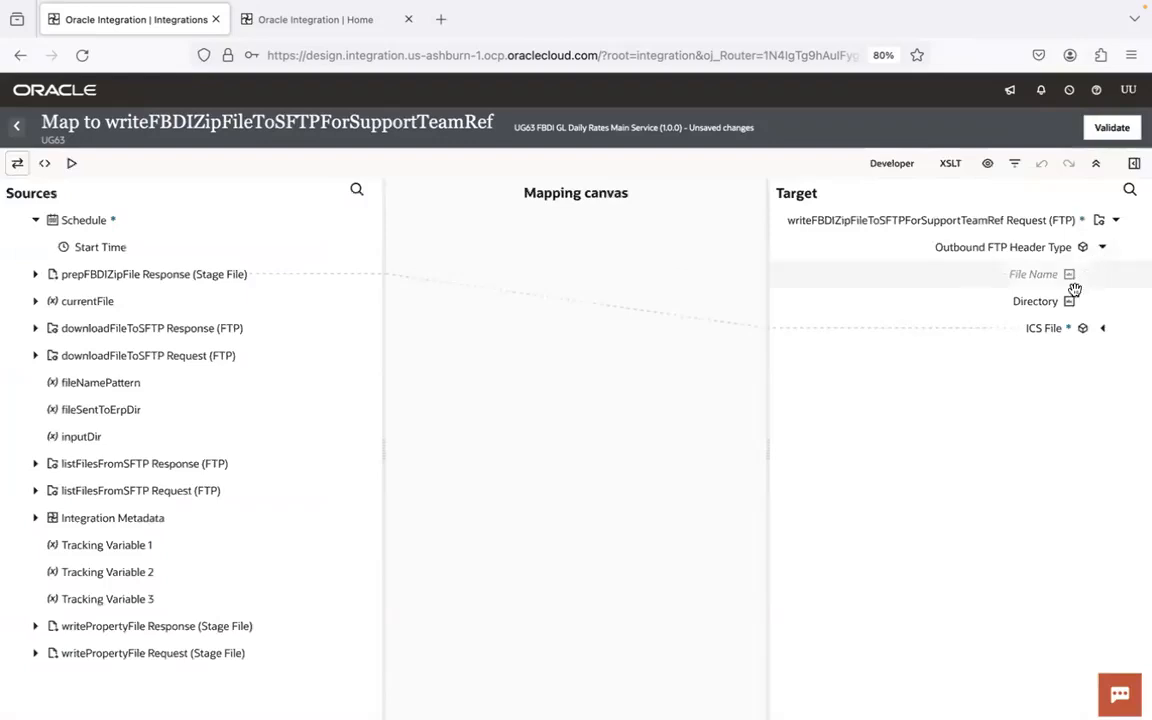
# - Check the Zip Response under the prepFBDIZipFile Response, and map fileSentToErpDir to the Directory element of Outbound FTP Header Type
pyautogui.click(36, 274)
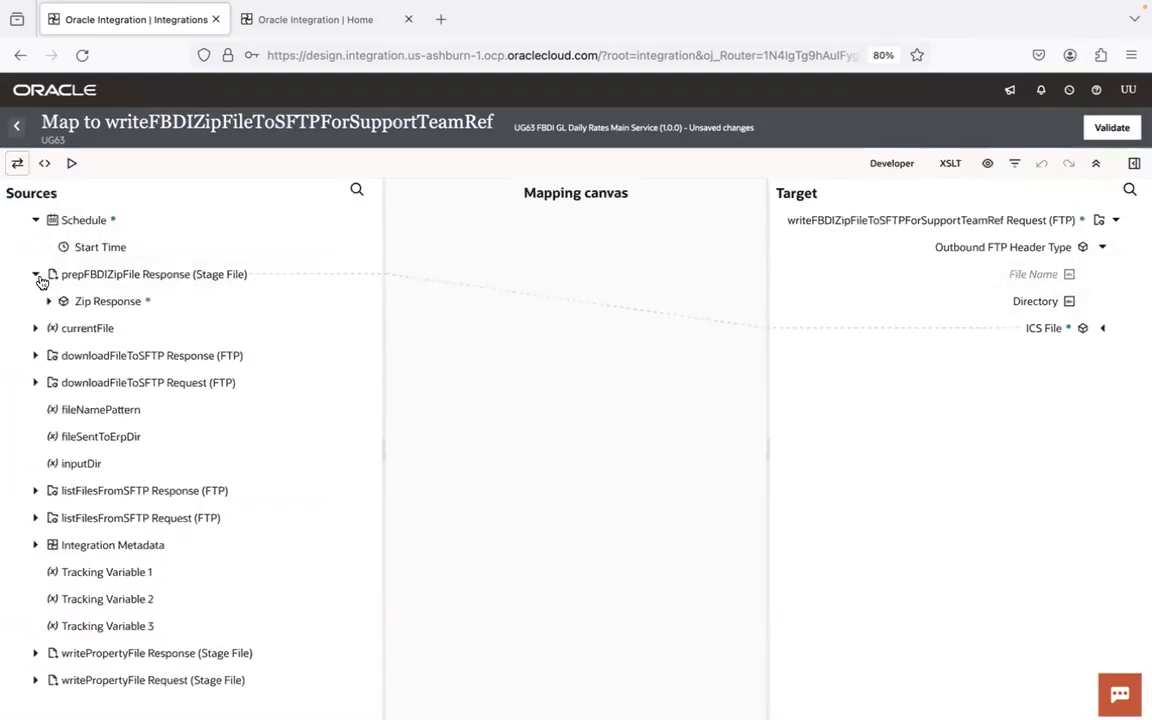
pyautogui.click(49, 301)
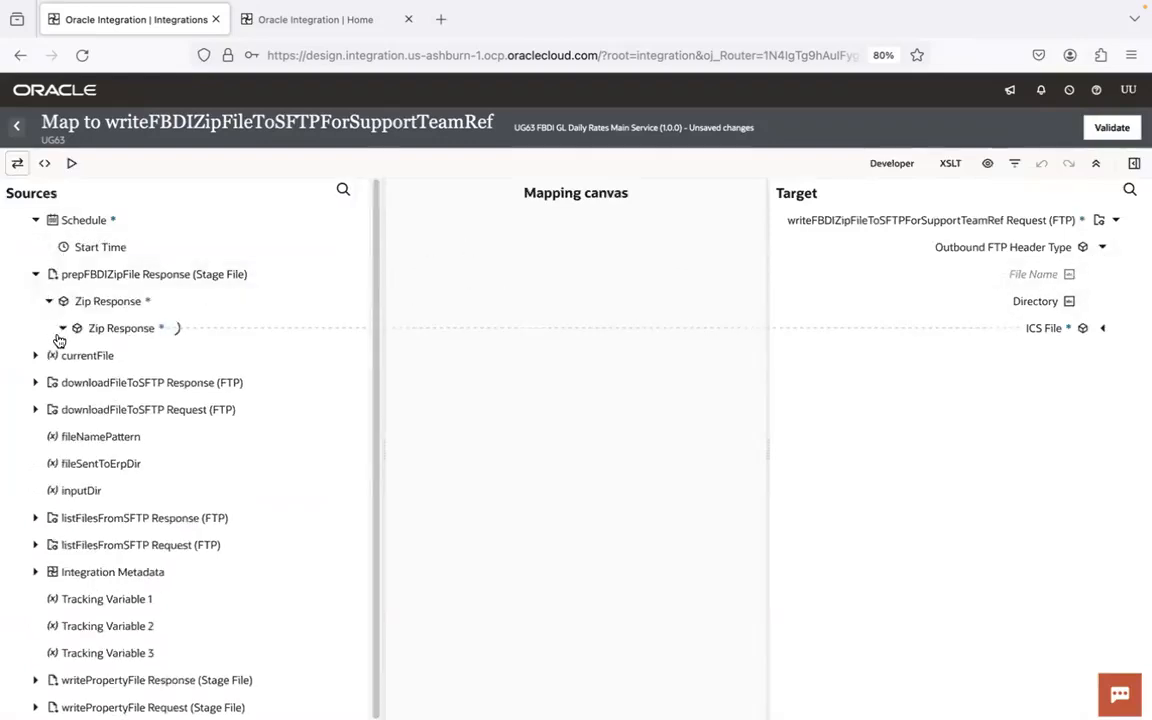
pyautogui.click(35, 274)
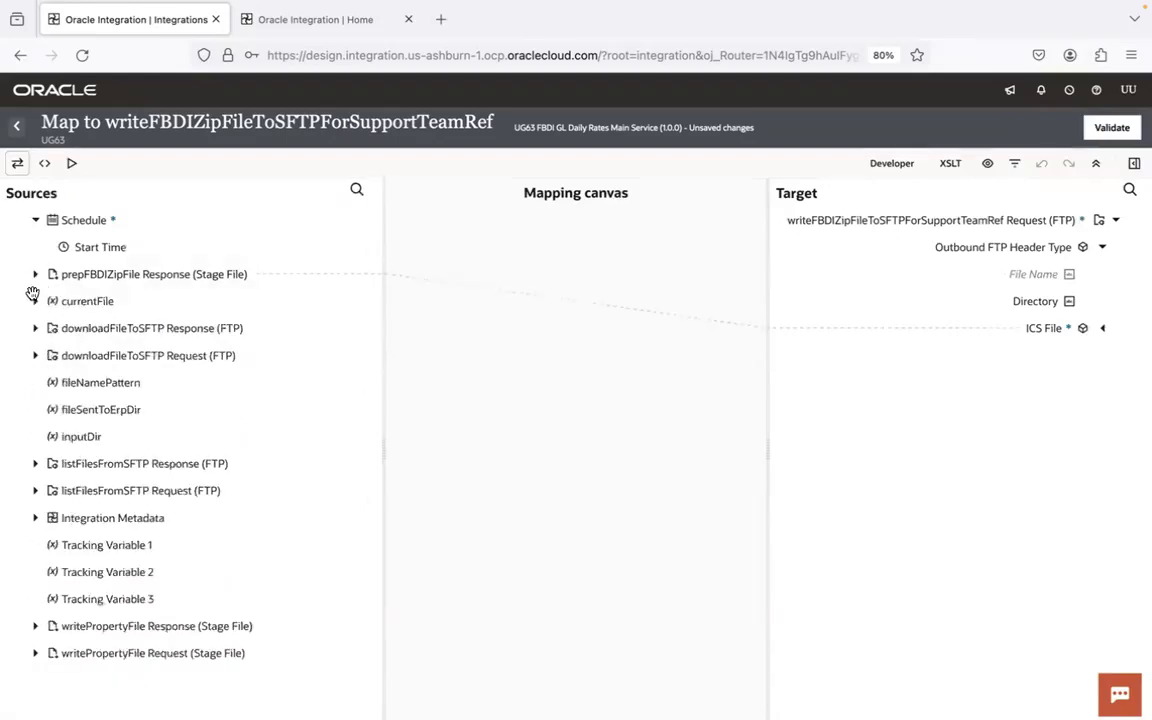
pyautogui.moveTo(130, 410); pyautogui.dragTo(1016, 303)
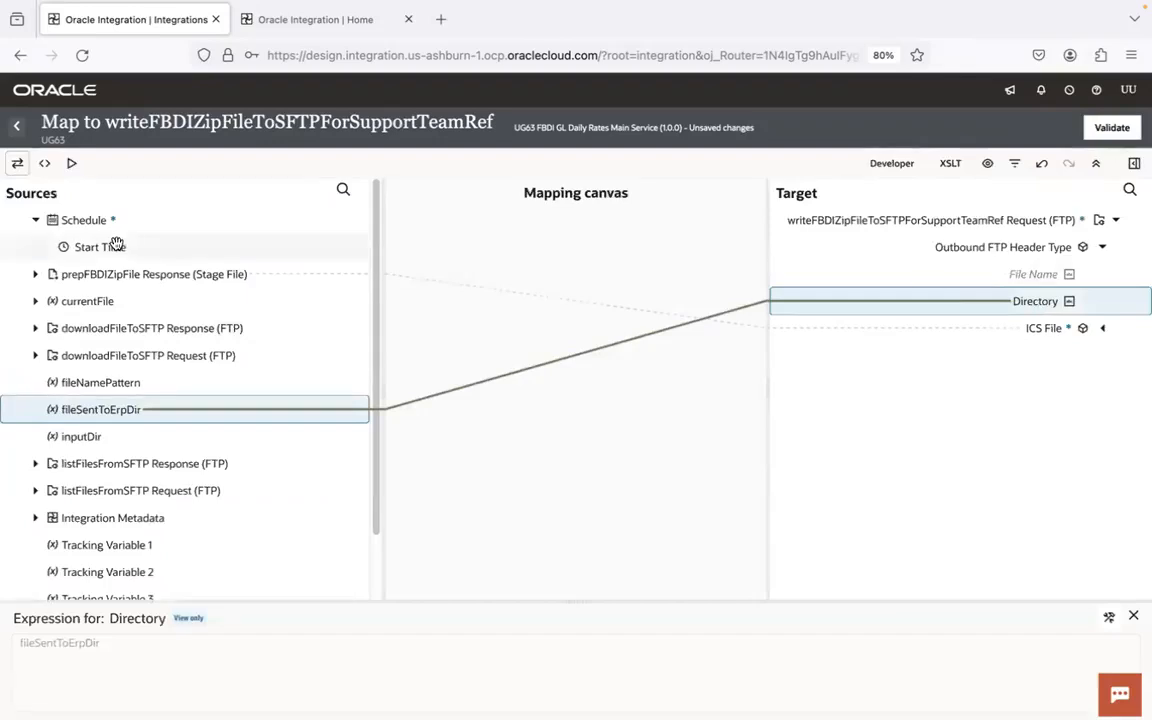
# - Map Filename from currentFile to the File Name element of Outbound FTP Header Type, and validate the mapping
pyautogui.click(36, 302)
pyautogui.click(49, 328)
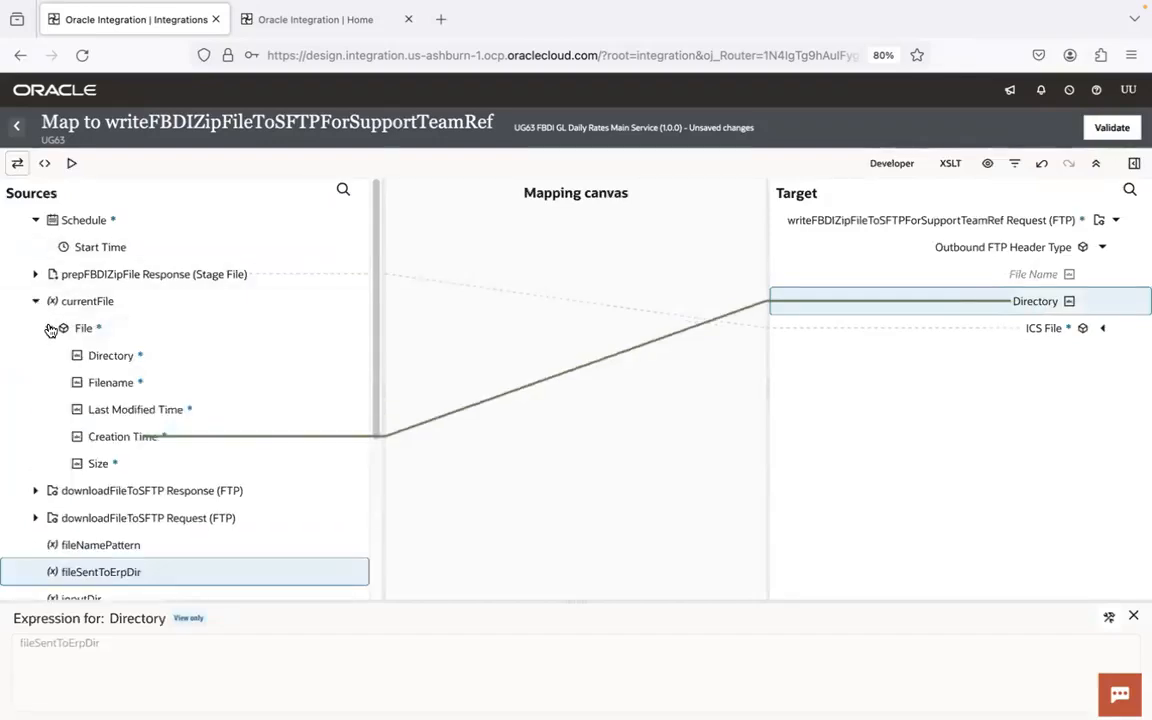
pyautogui.moveTo(121, 380); pyautogui.dragTo(1021, 274)
pyautogui.click(36, 301)
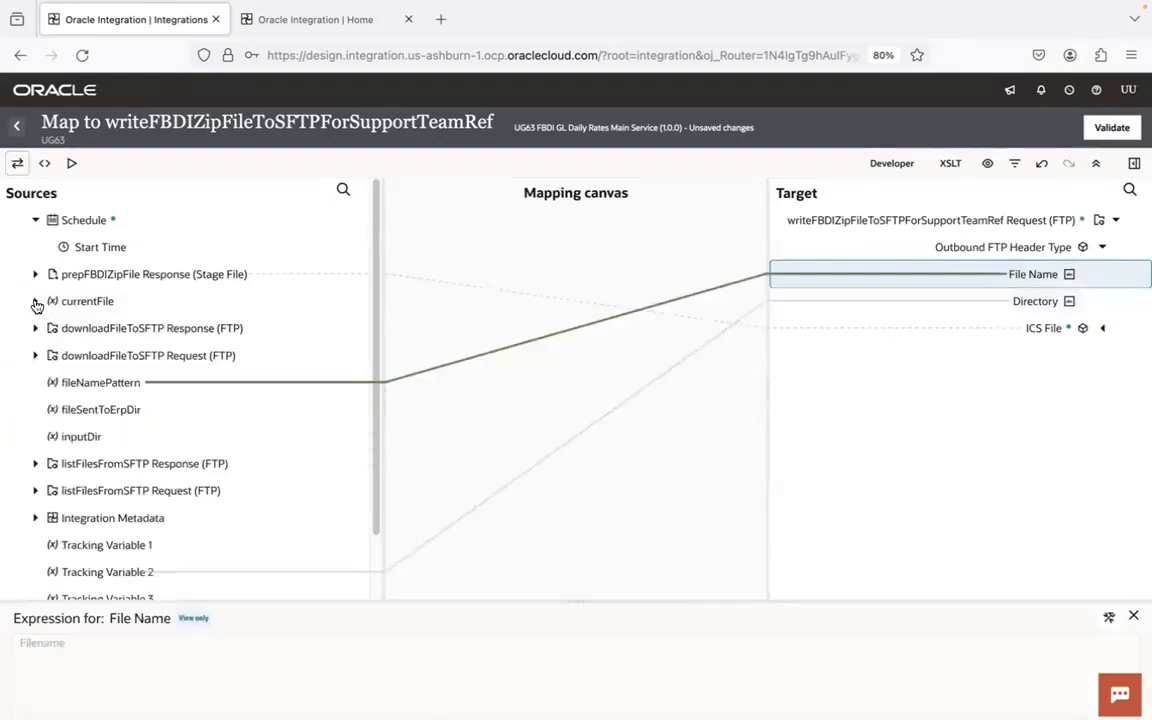
pyautogui.click(1108, 125)
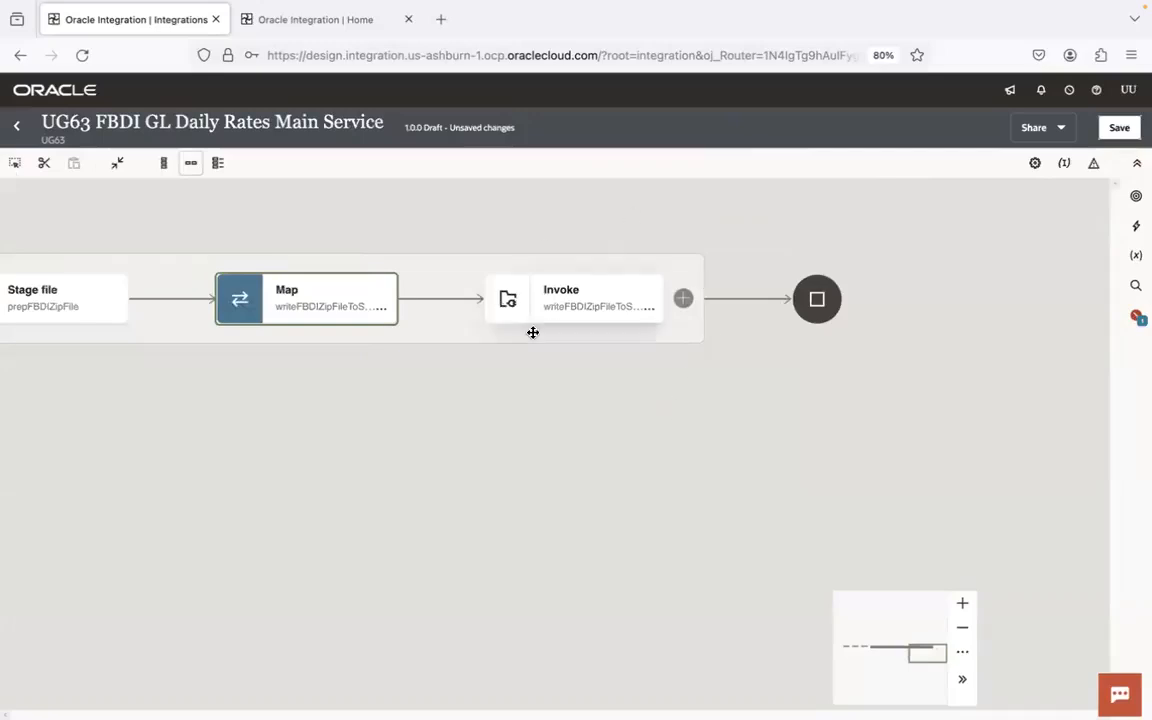
# - Add a UG63 ERP Conn invoke named loadFBDIDataFileInERP after the SFTP write, with the Import Bulk Data into Oracle ERP Cloud action
pyautogui.click(680, 300)
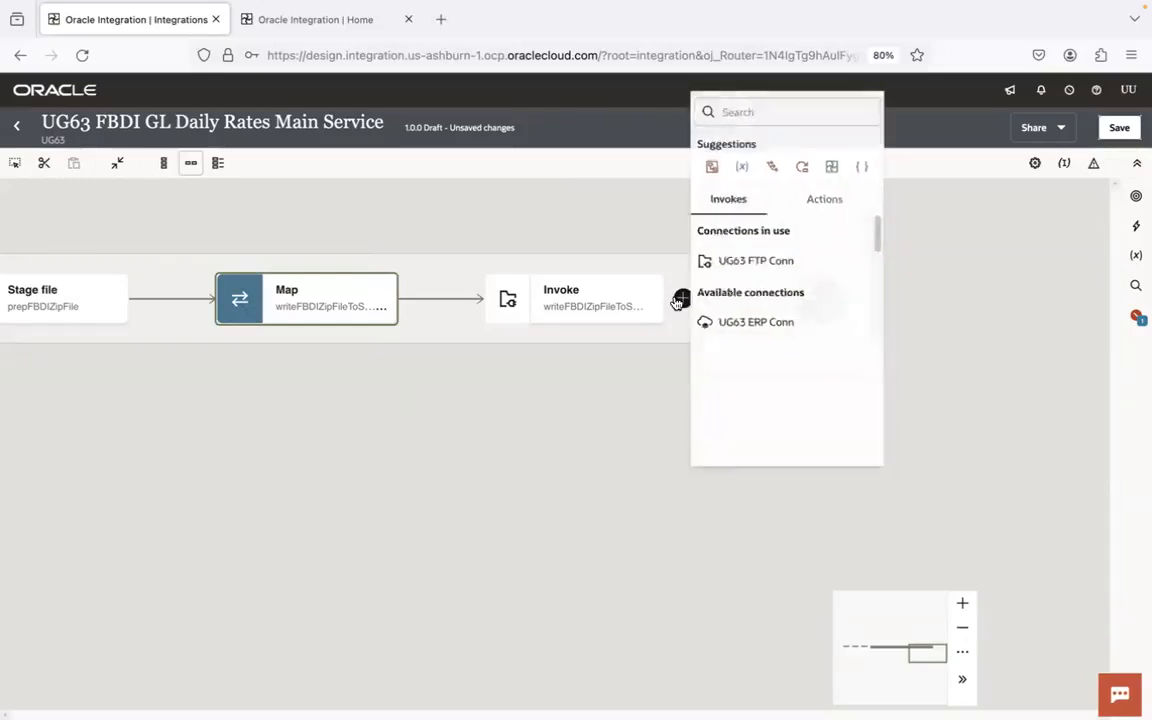
pyautogui.click(779, 333)
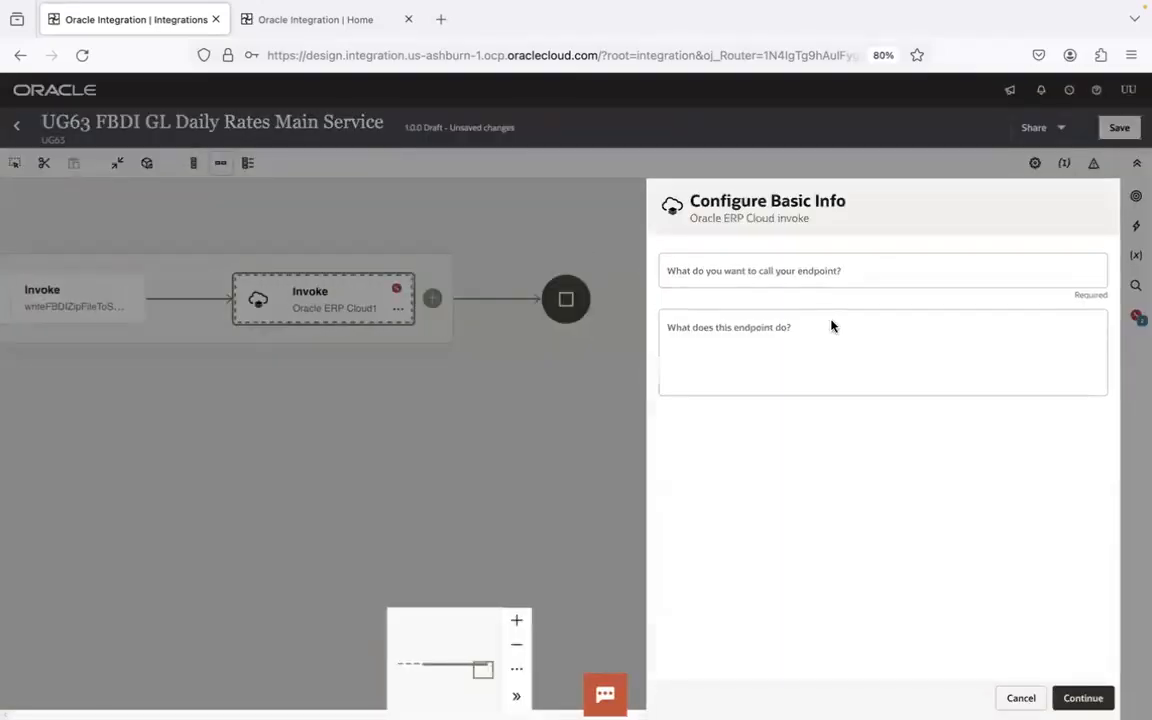
pyautogui.click(790, 271)
pyautogui.write('sen')
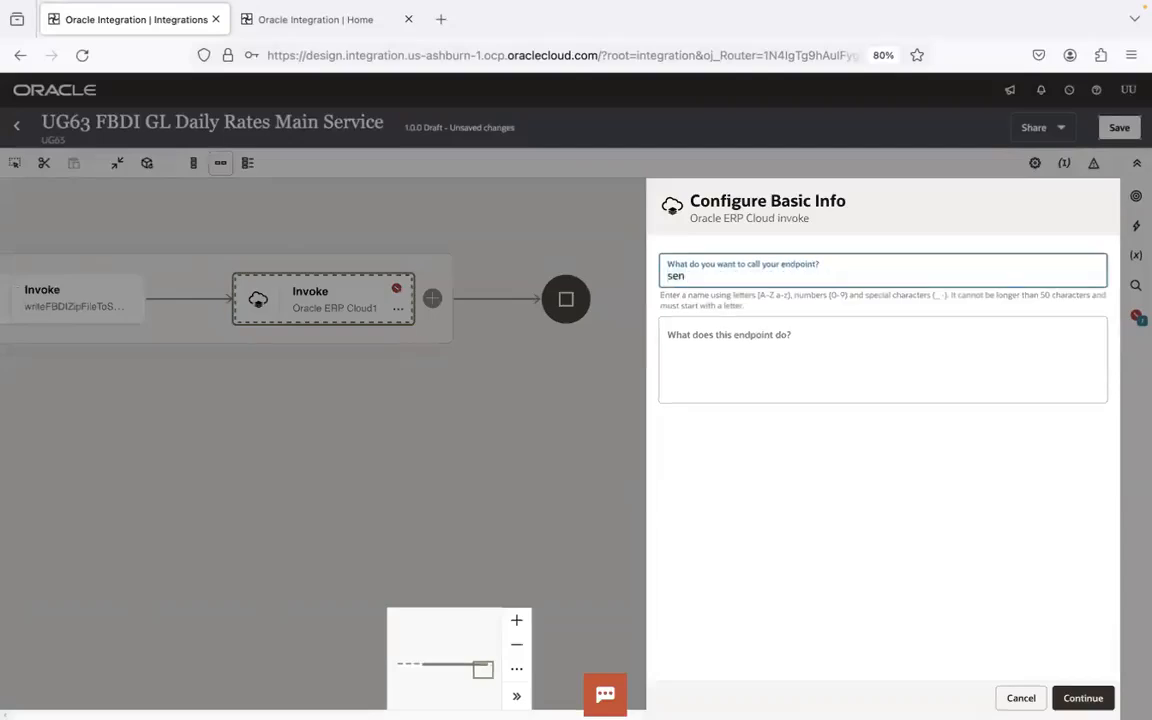
pyautogui.write('loadFBDIDataFileInERP')
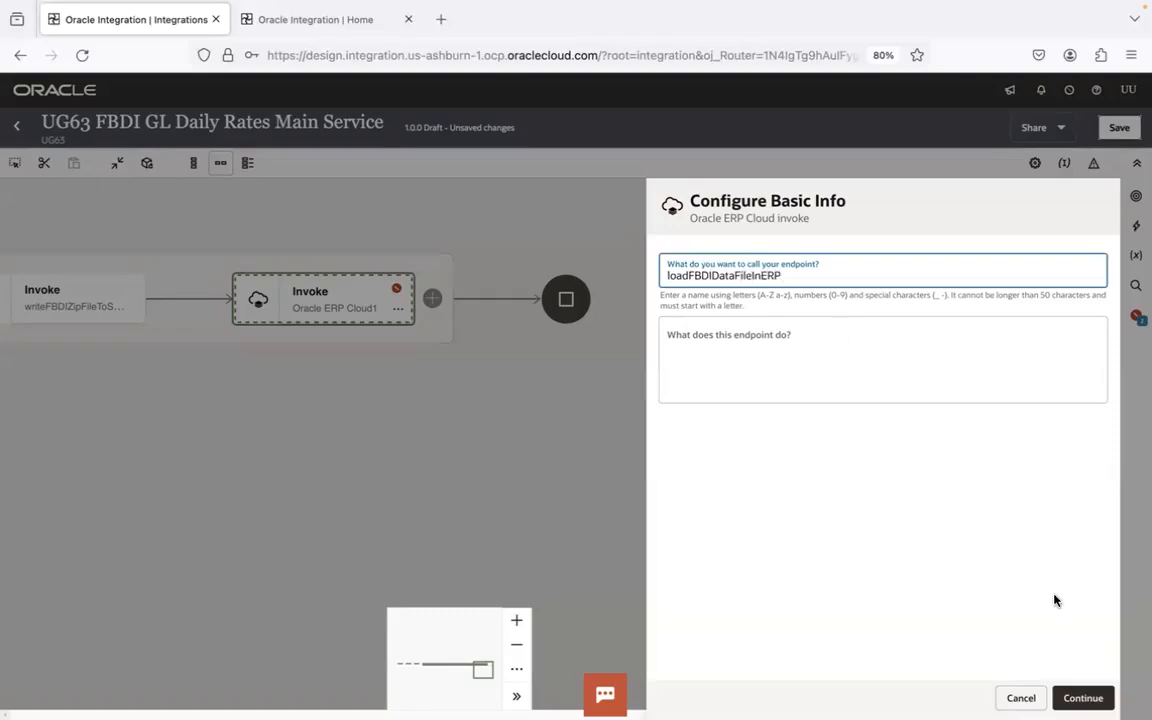
pyautogui.click(1083, 698)
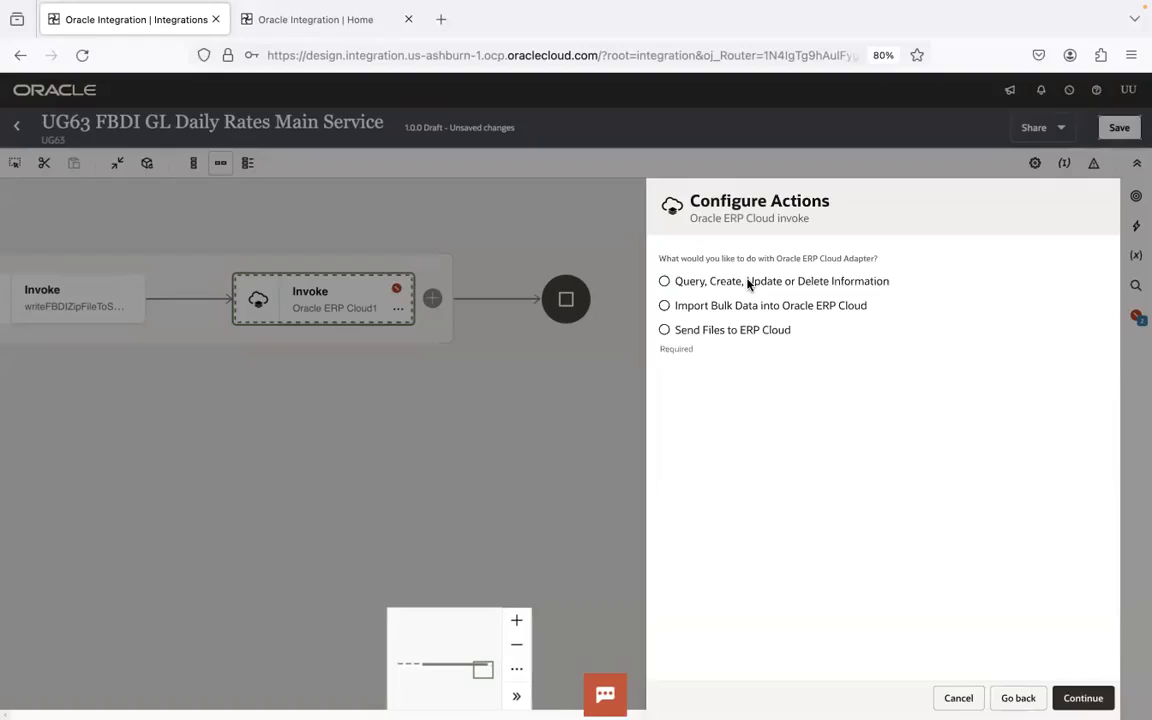
pyautogui.click(664, 306)
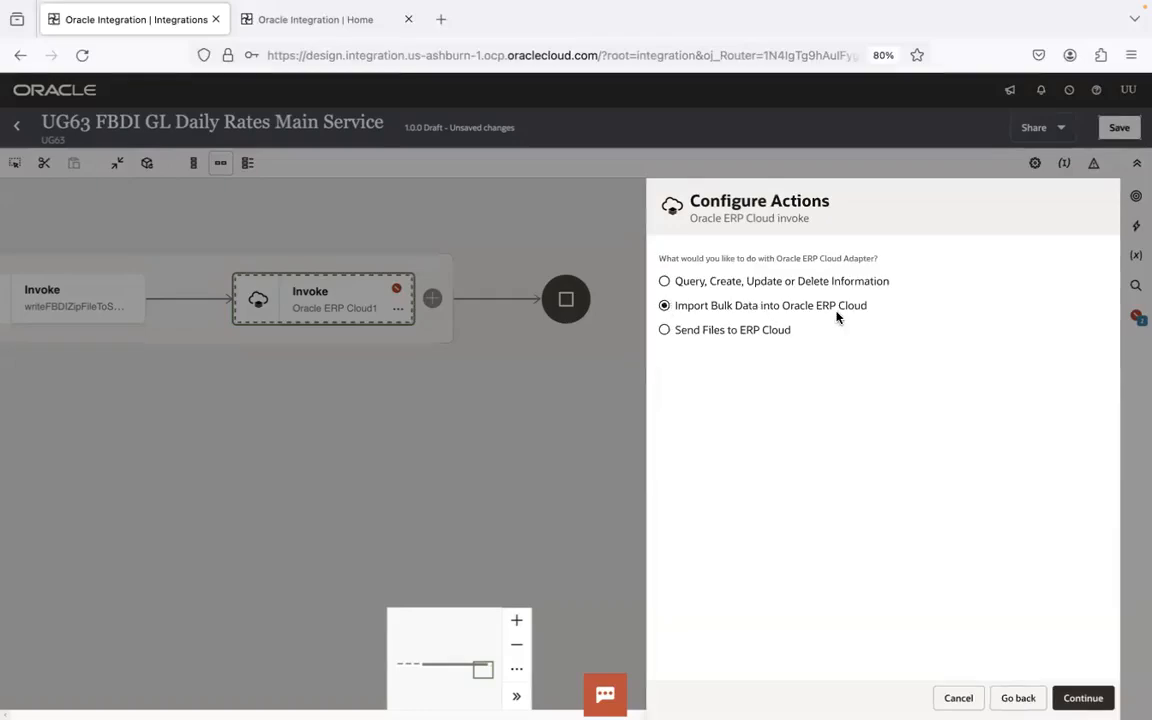
pyautogui.click(1082, 696)
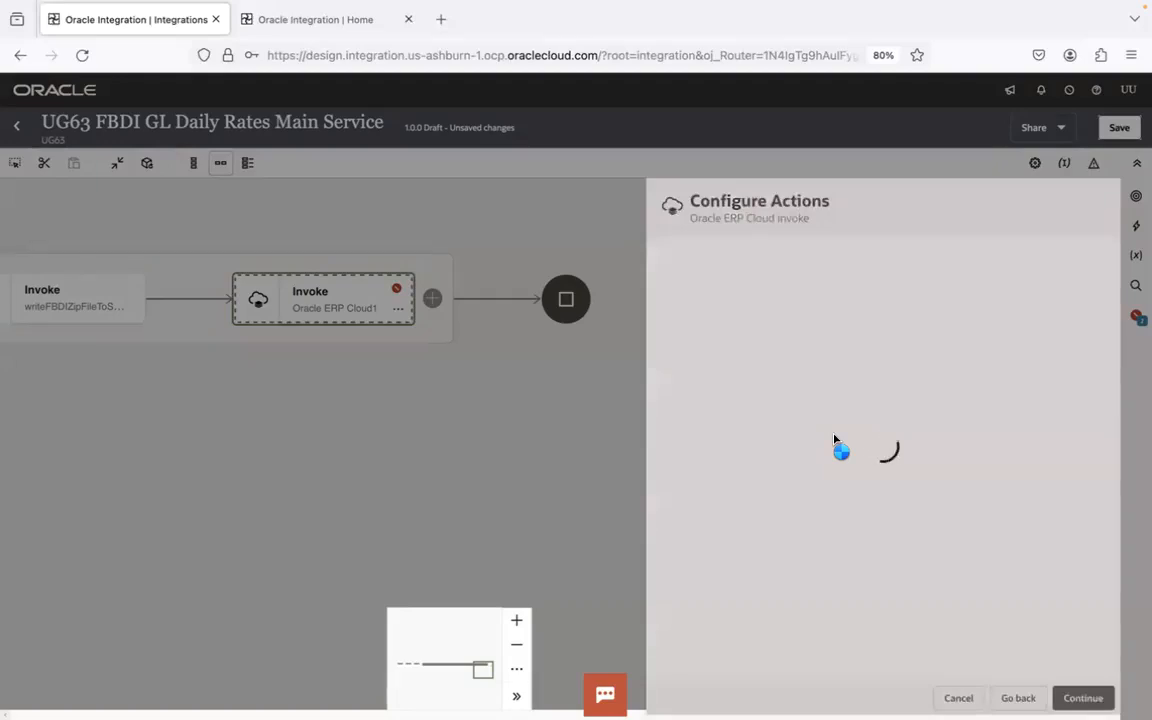
# - Review the FBDI Automation slide in PowerPoint, and highlight "Load Interface File for Import" in the FBDI notes in Visual Studio Code
pyautogui.press('super+Tab')
pyautogui.press('super+Tab')
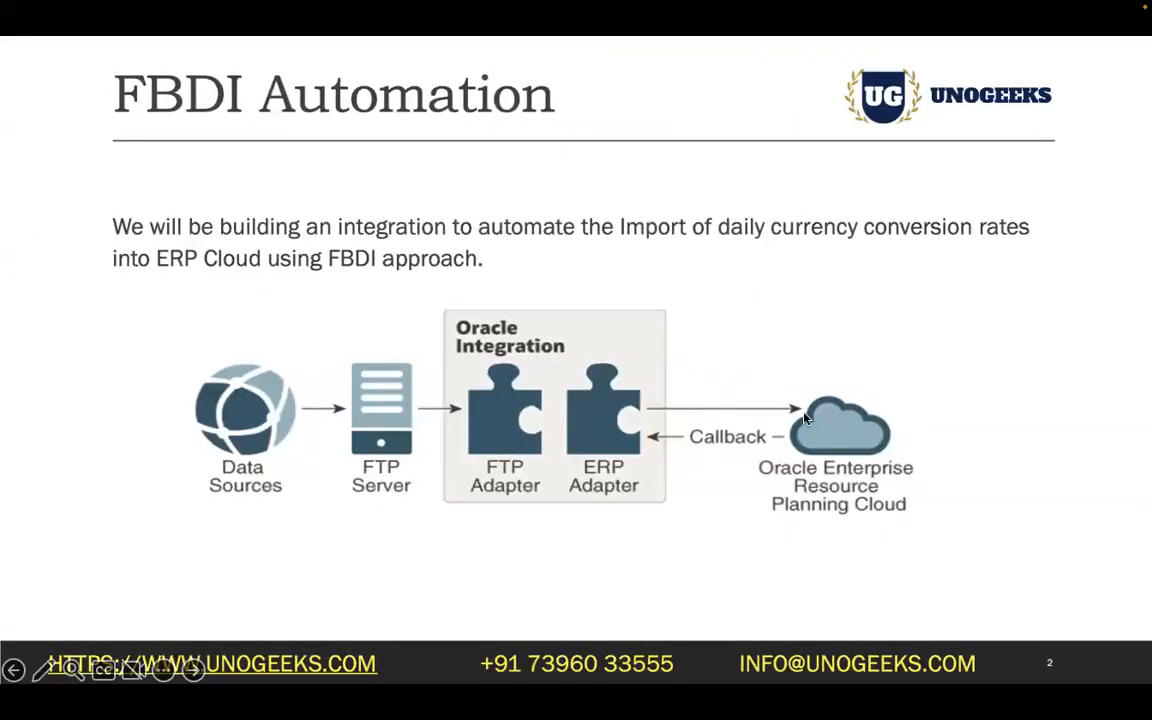
pyautogui.press('super+Tab')
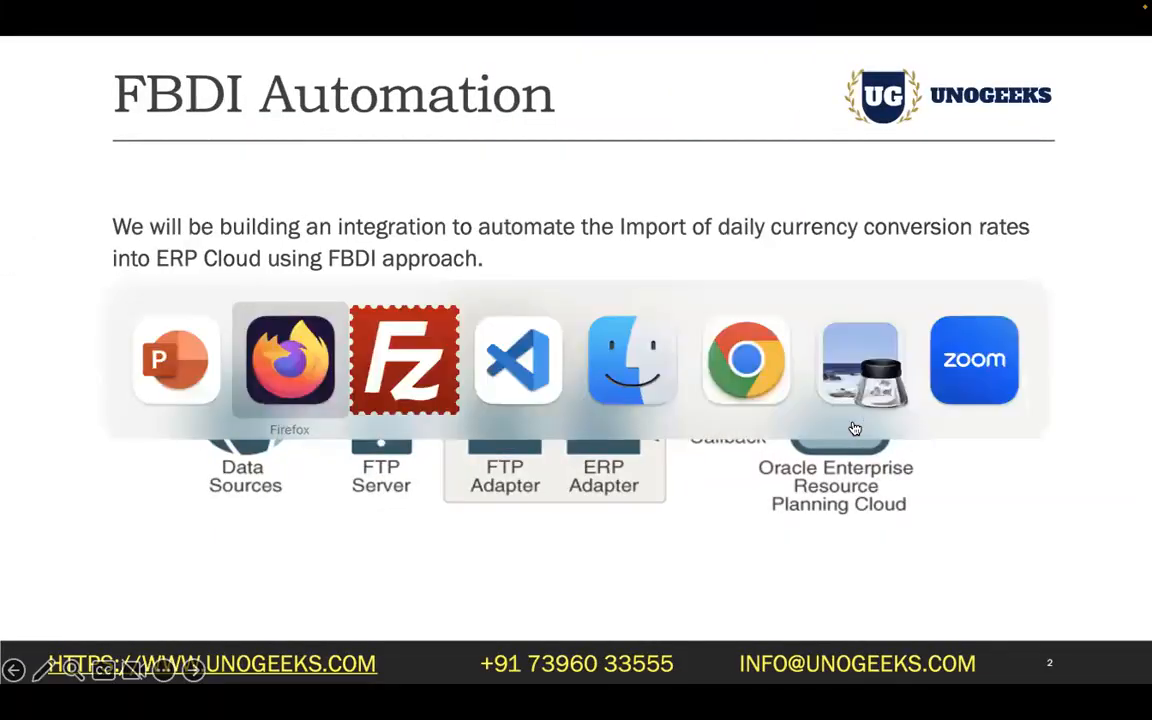
pyautogui.press('super+Tab')
pyautogui.press('super+Tab')
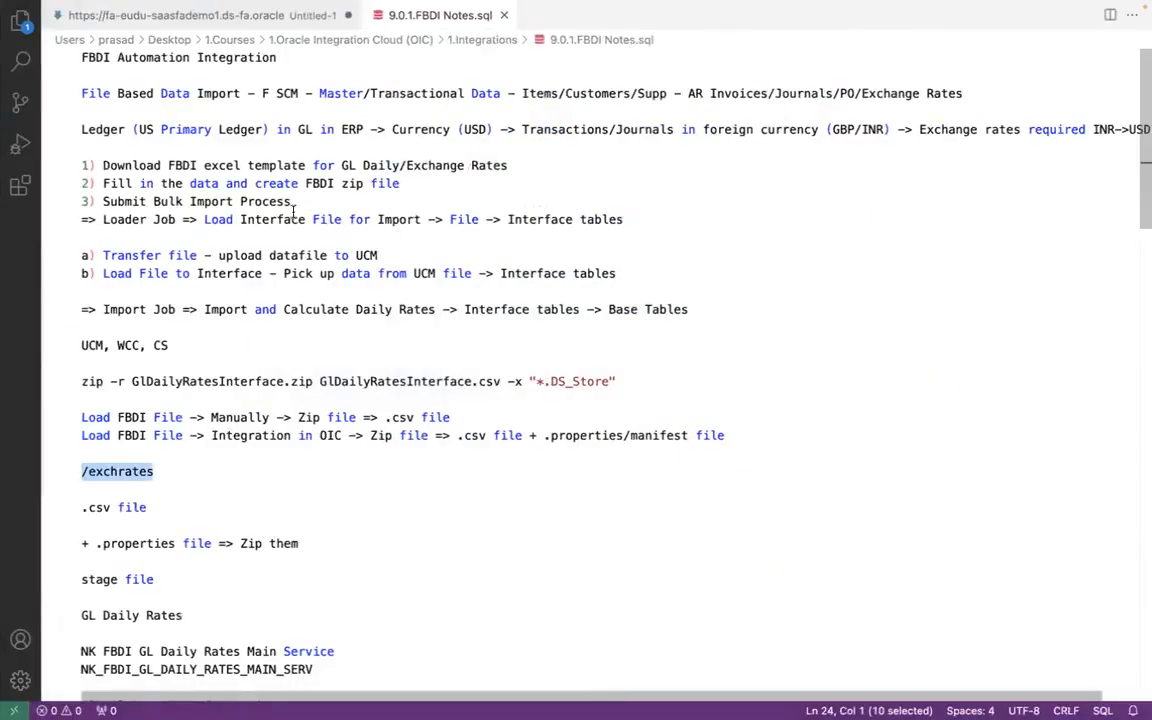
pyautogui.moveTo(205, 219); pyautogui.dragTo(424, 219)
pyautogui.hotkey('ctrl', 'c')
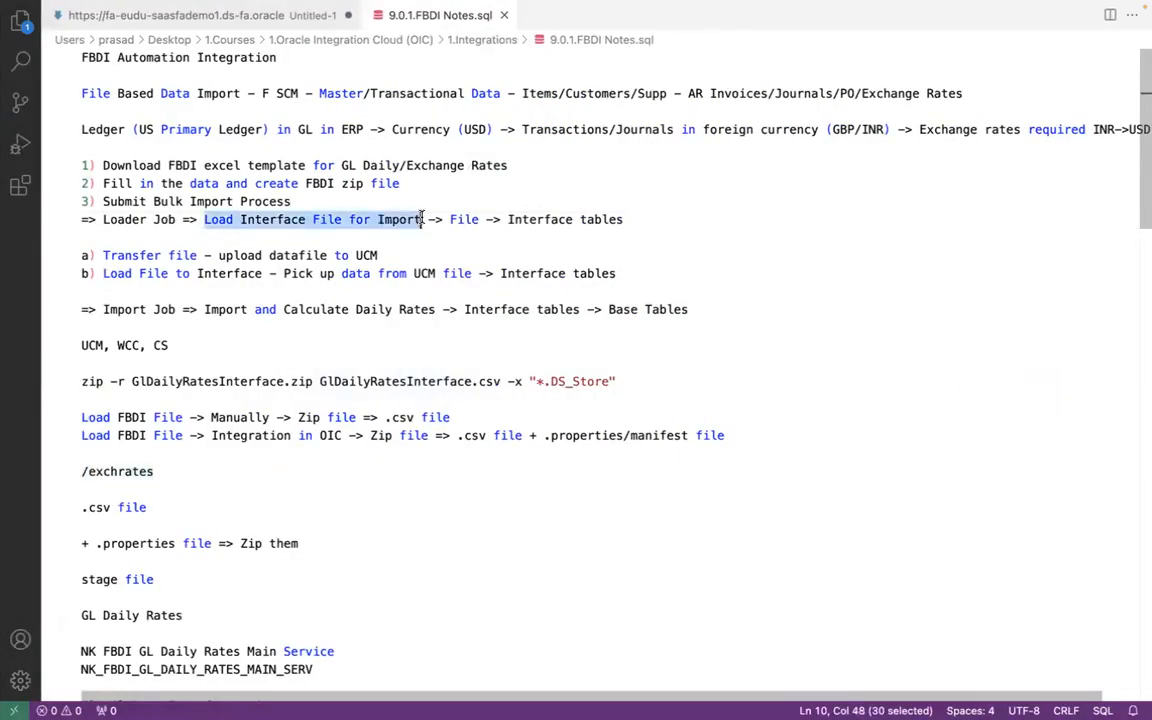
# - Switch to Chrome and open the Oracle Fusion Cloud Applications home page in a new tab
pyautogui.moveTo(240, 700)
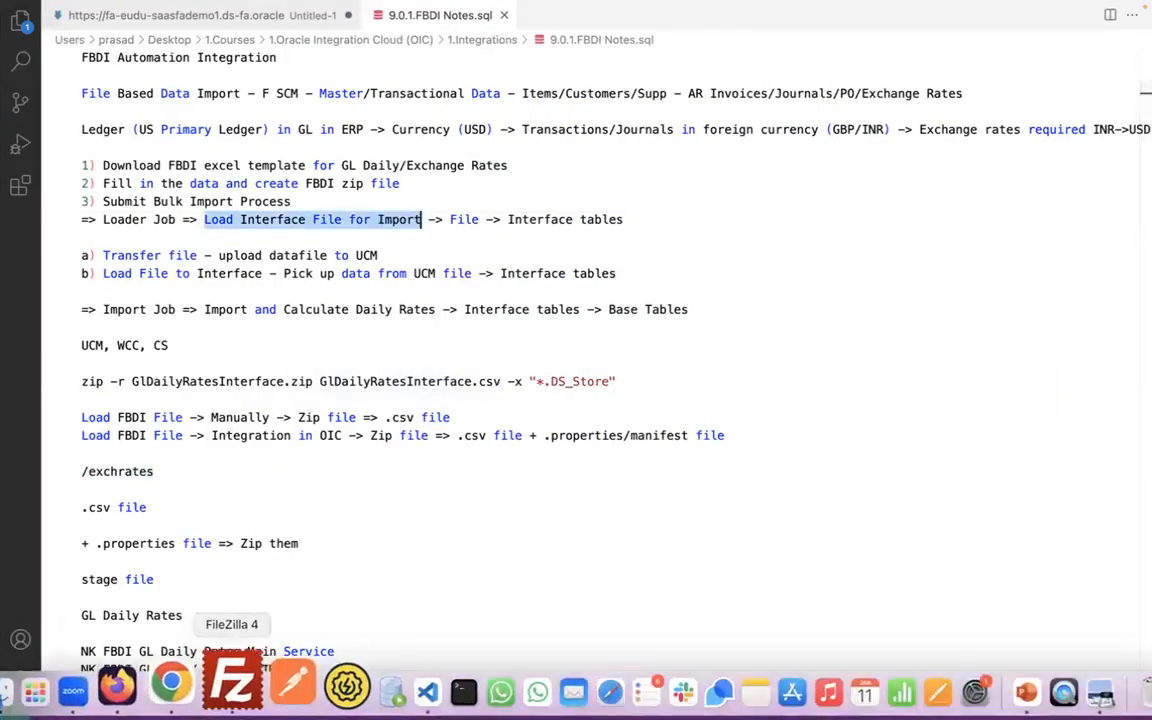
pyautogui.click(206, 695)
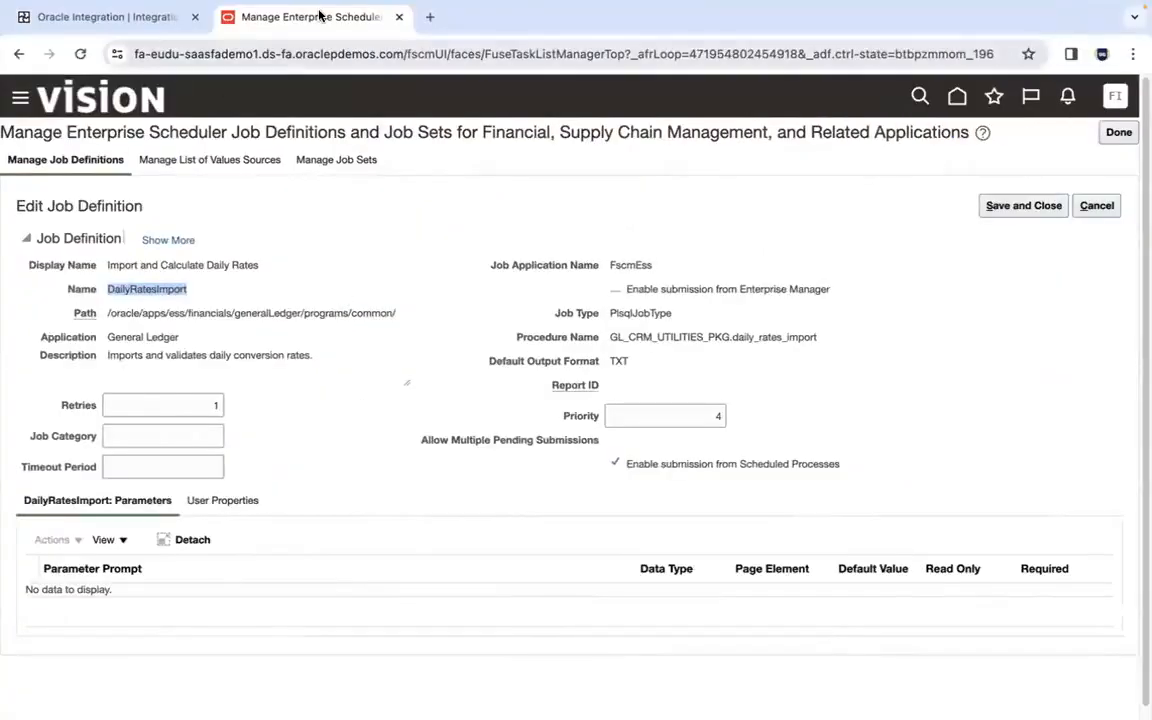
pyautogui.click(430, 17)
pyautogui.write('eudu')
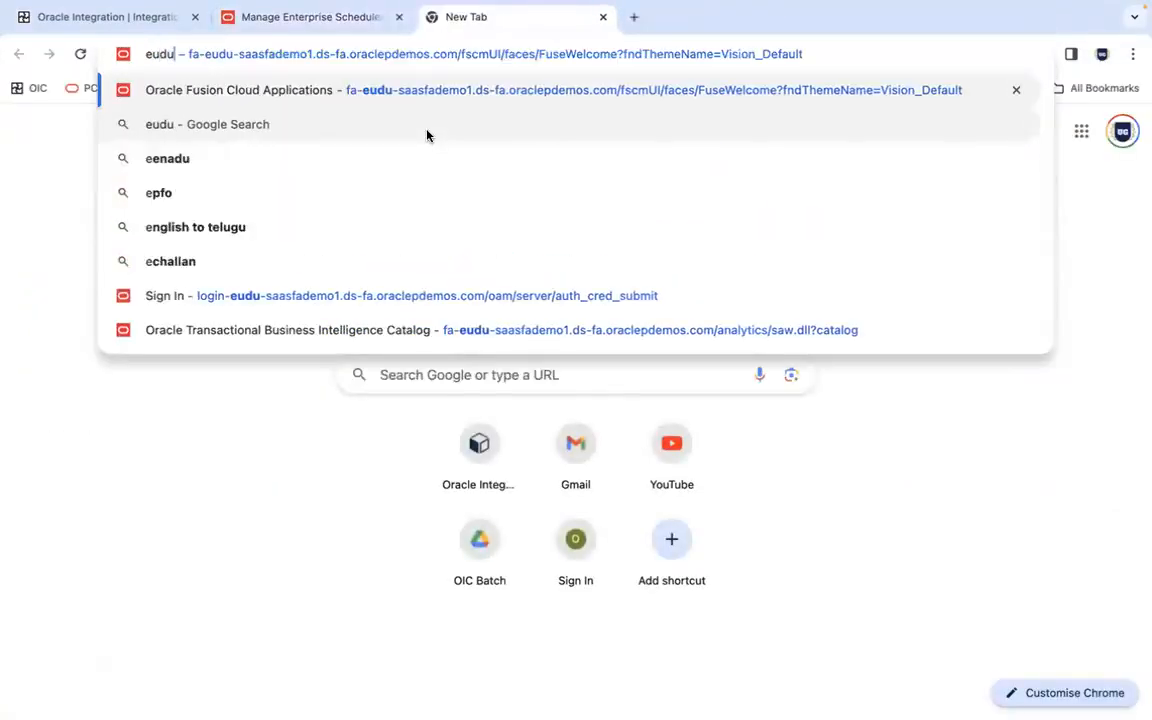
pyautogui.press('Return')
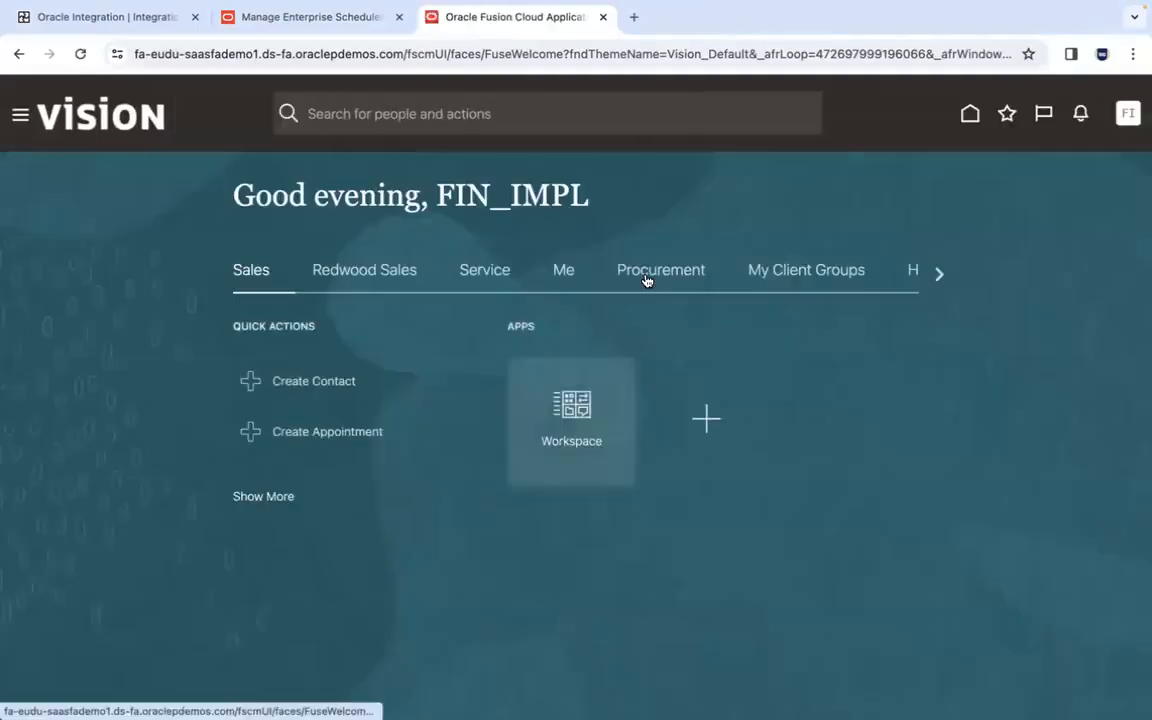
# - Open Scheduled Processes from the Tools group of the Fusion home page
pyautogui.click(932, 275)
pyautogui.click(932, 275)
pyautogui.click(932, 275)
pyautogui.click(932, 275)
pyautogui.click(932, 275)
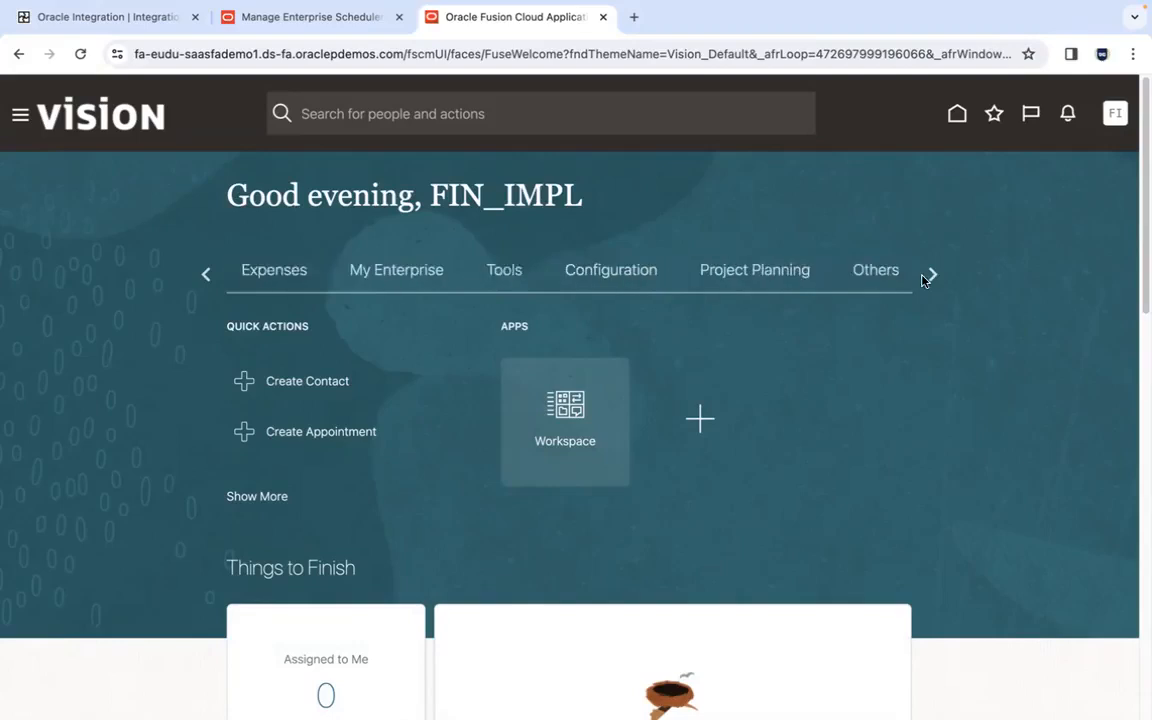
pyautogui.click(484, 269)
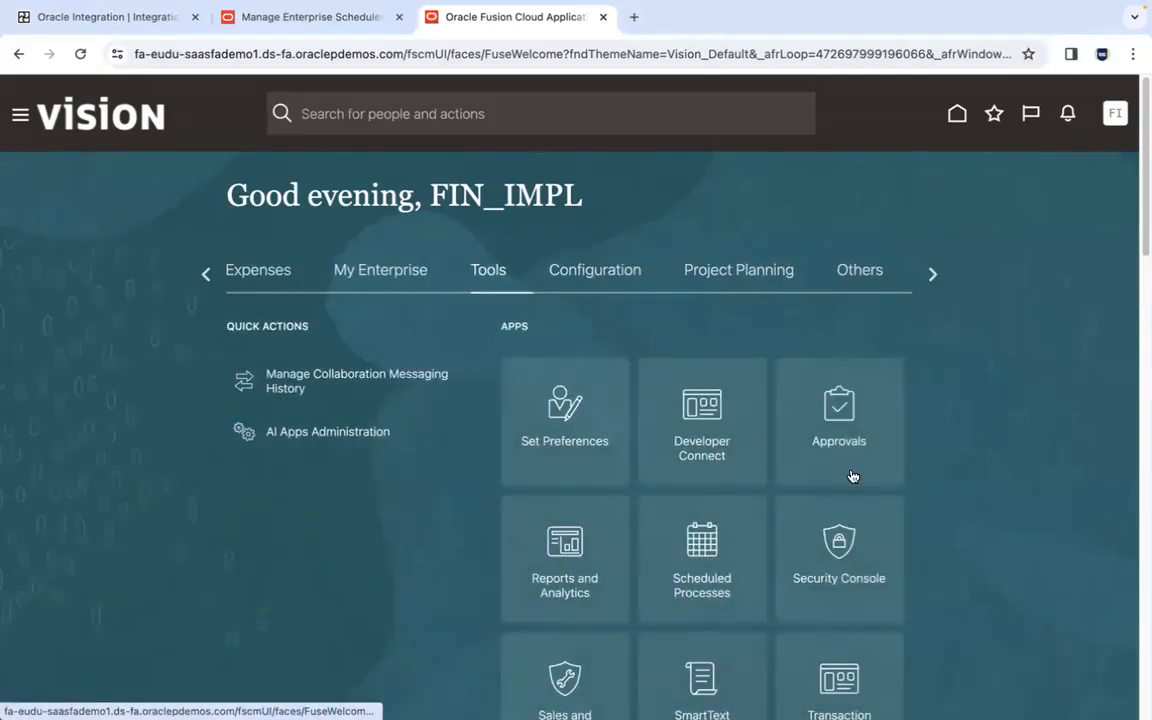
pyautogui.click(709, 560)
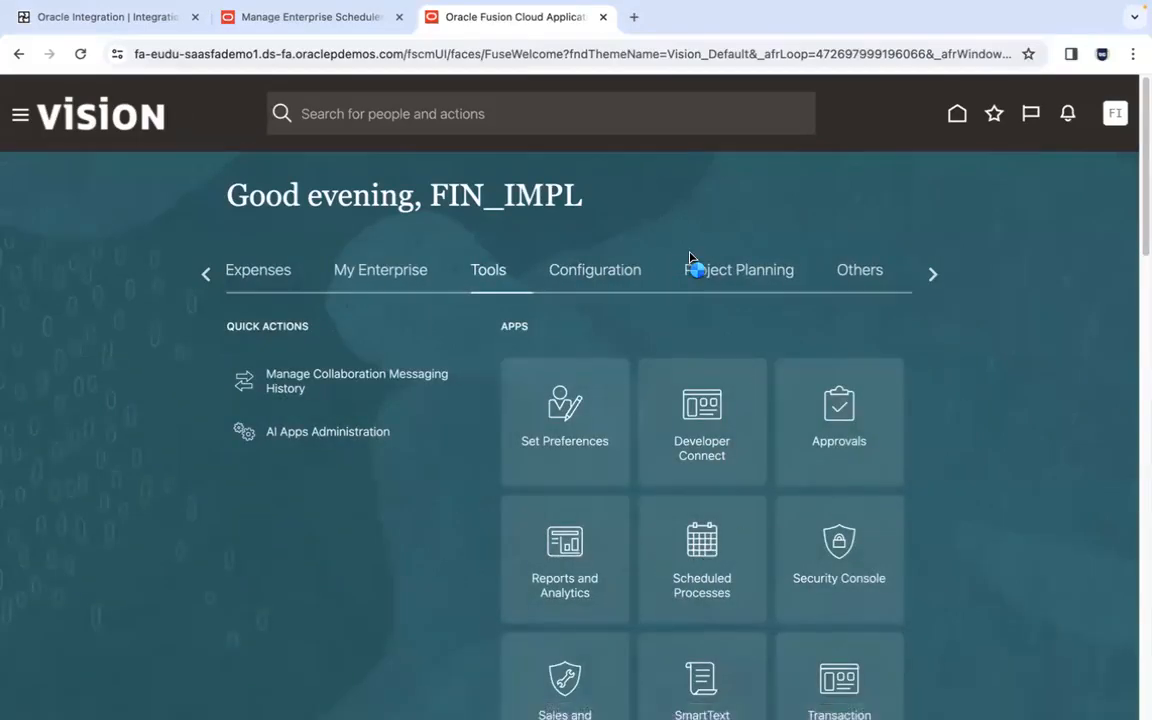
# - Start a new scheduled process for the job Load Interface File for Import and open its process details to examine the parameters
pyautogui.click(195, 305)
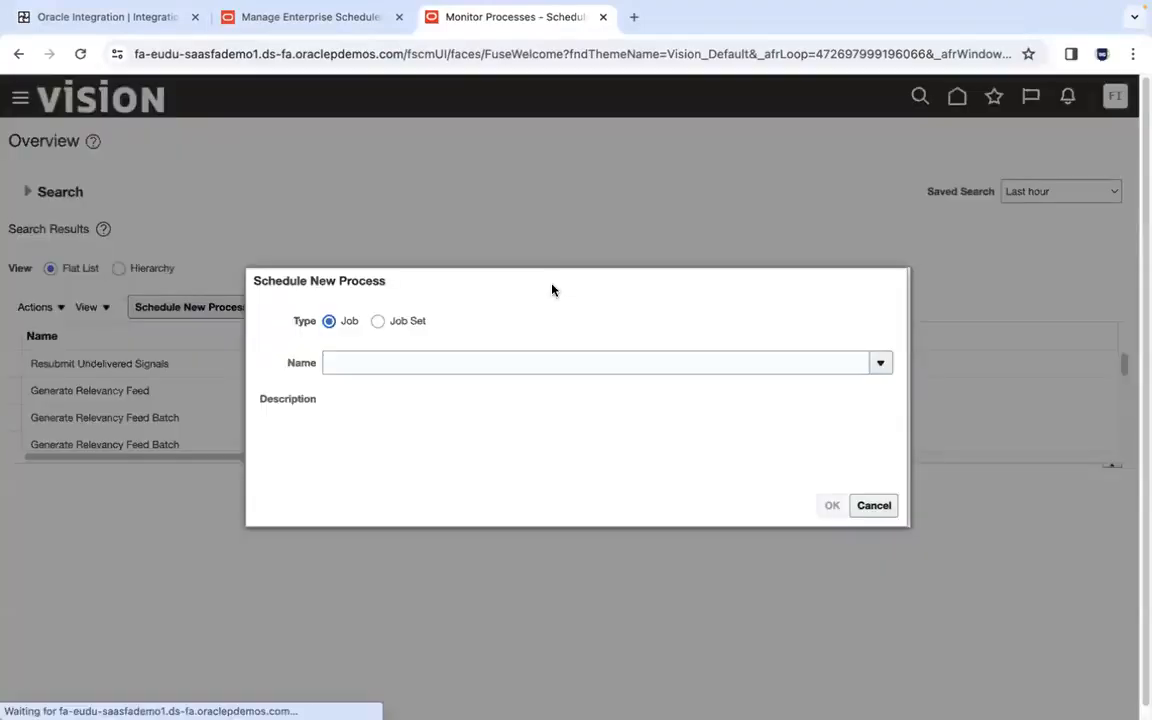
pyautogui.click(517, 363)
pyautogui.hotkey('ctrl', 'v')
pyautogui.press('Tab')
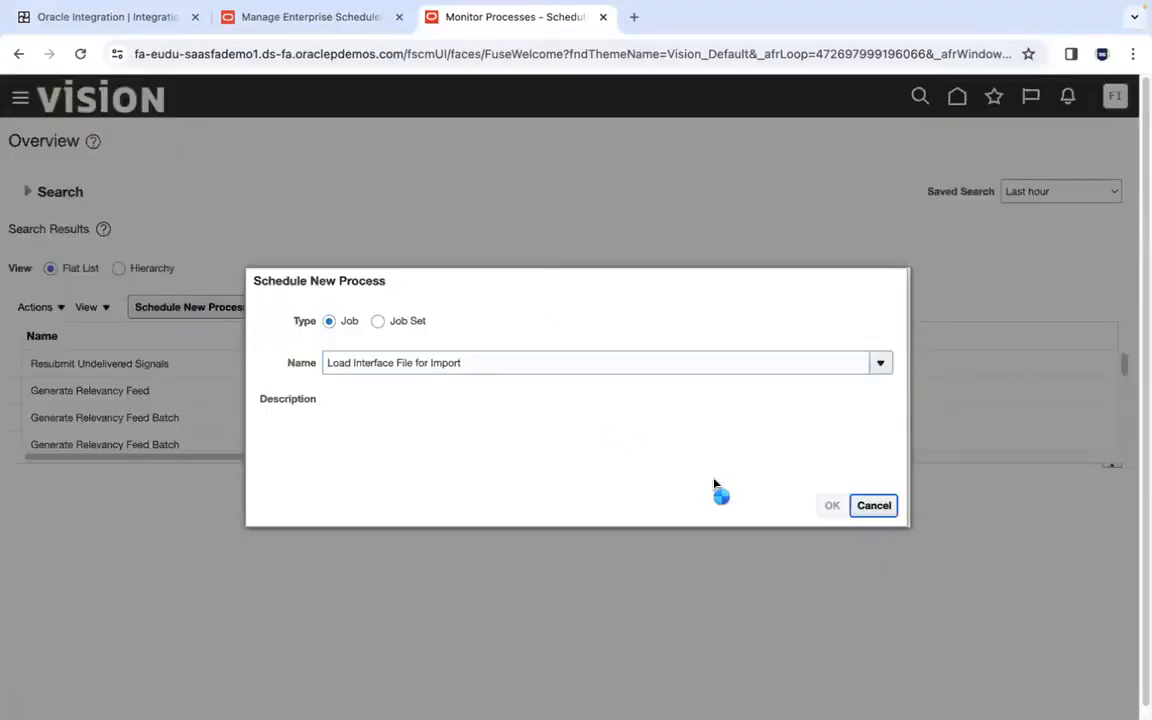
pyautogui.click(828, 504)
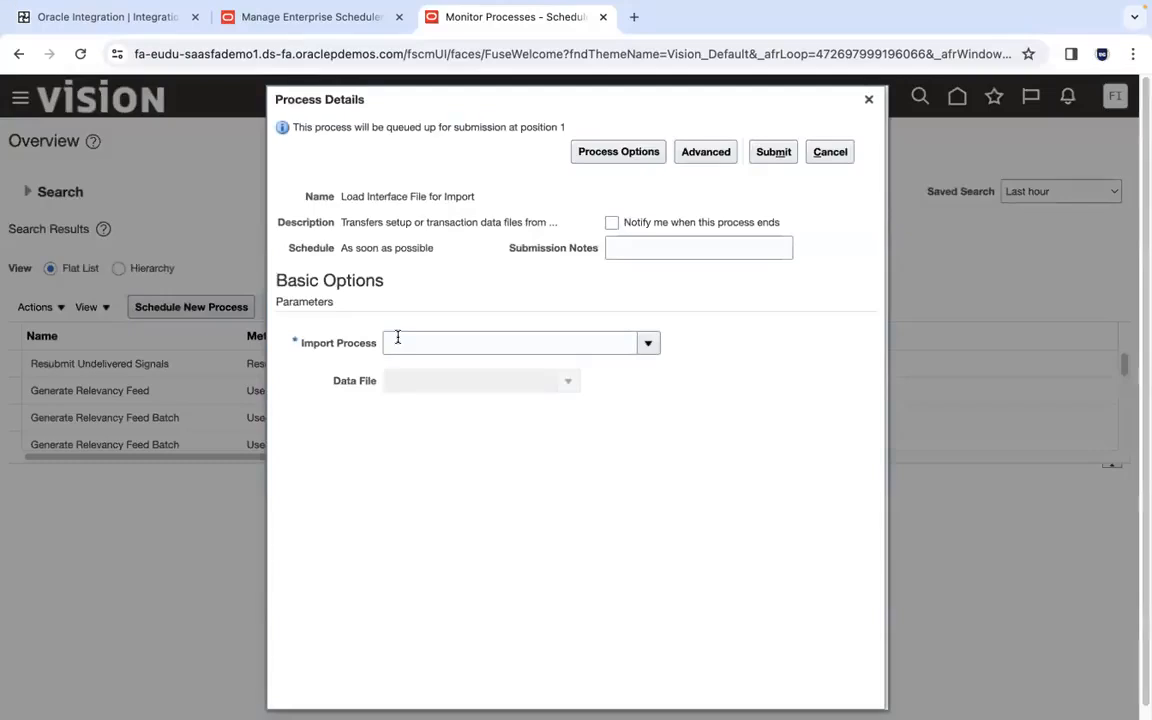
# - Switch to the integration in Firefox, select Import and Calculate Daily Rates as the bulk data import process, and filter the process list by "import and cal"
pyautogui.press('super+Tab')
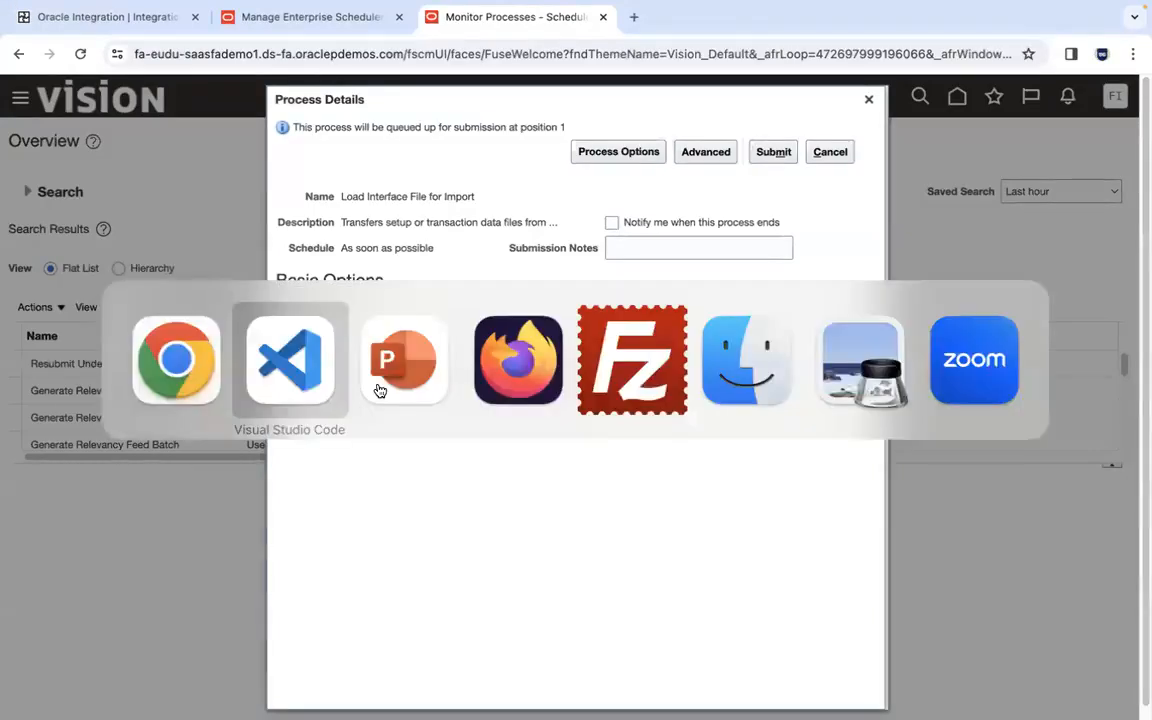
pyautogui.press('super+Tab')
pyautogui.press('super+Tab')
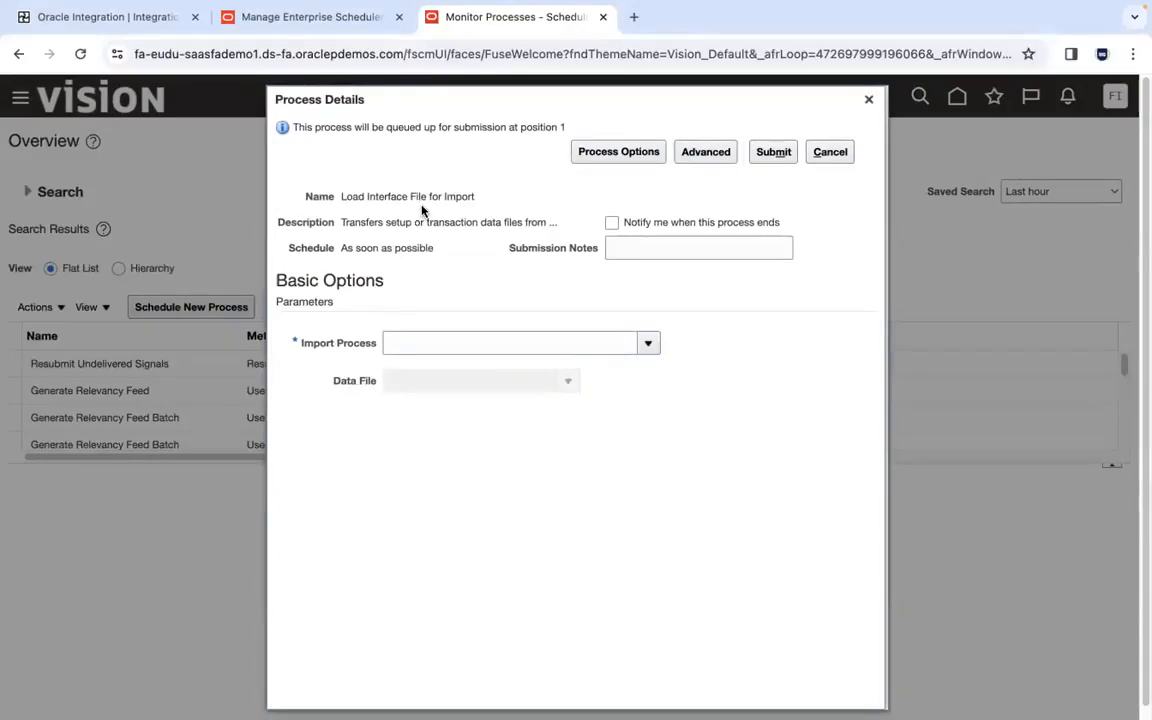
pyautogui.hotkey('ctrl', 'Right')
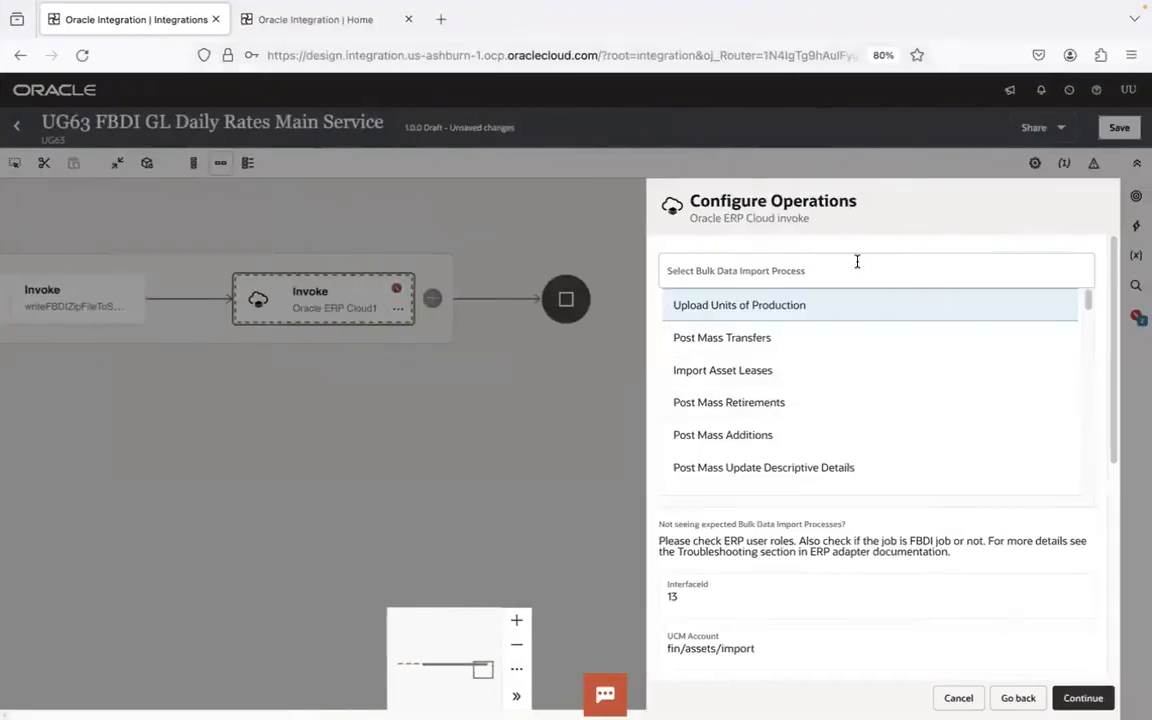
pyautogui.click(790, 263)
pyautogui.write('im')
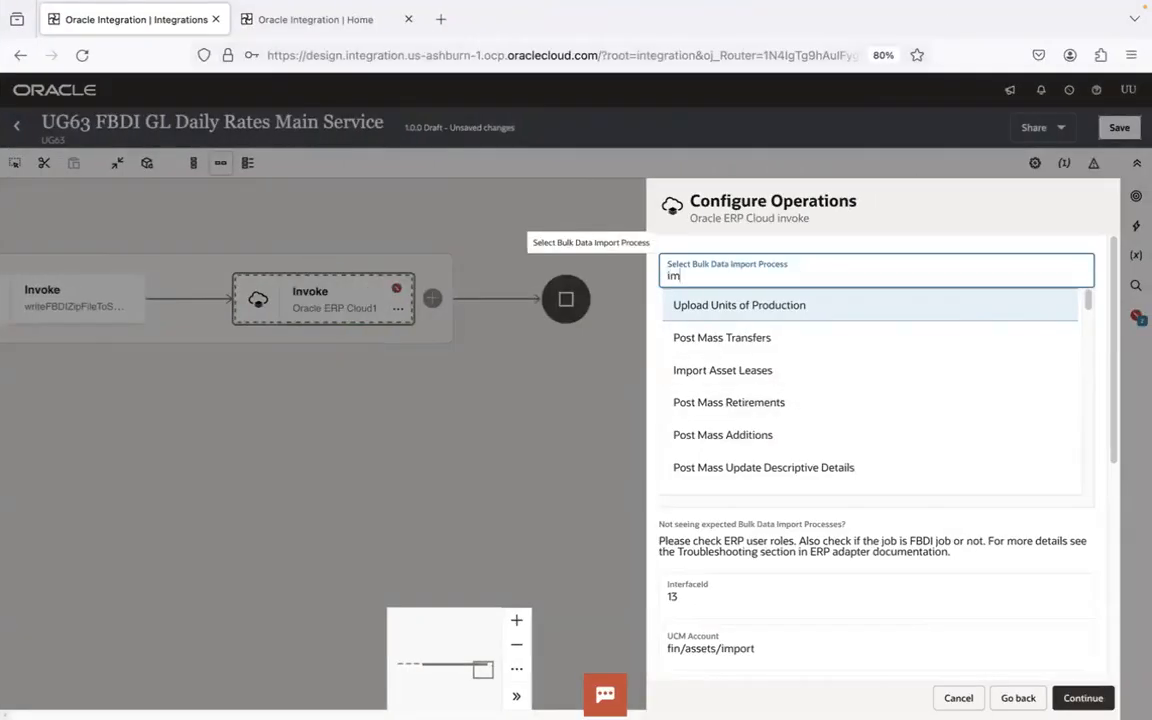
pyautogui.write('port and cal')
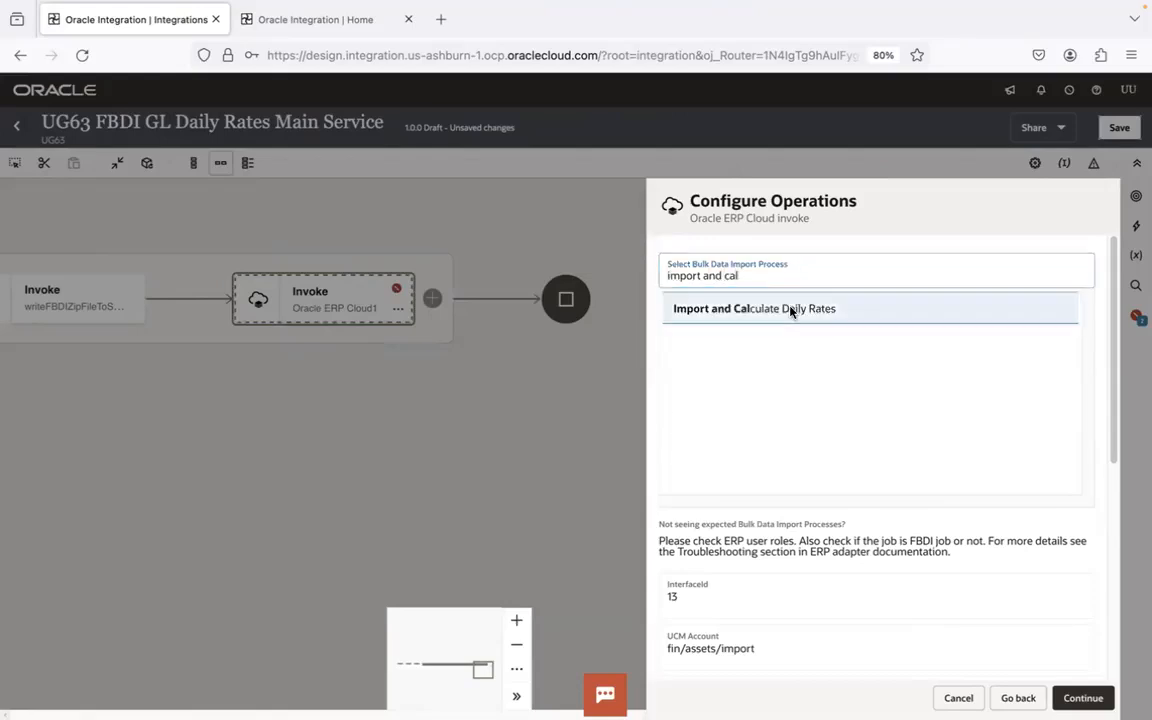
pyautogui.click(791, 310)
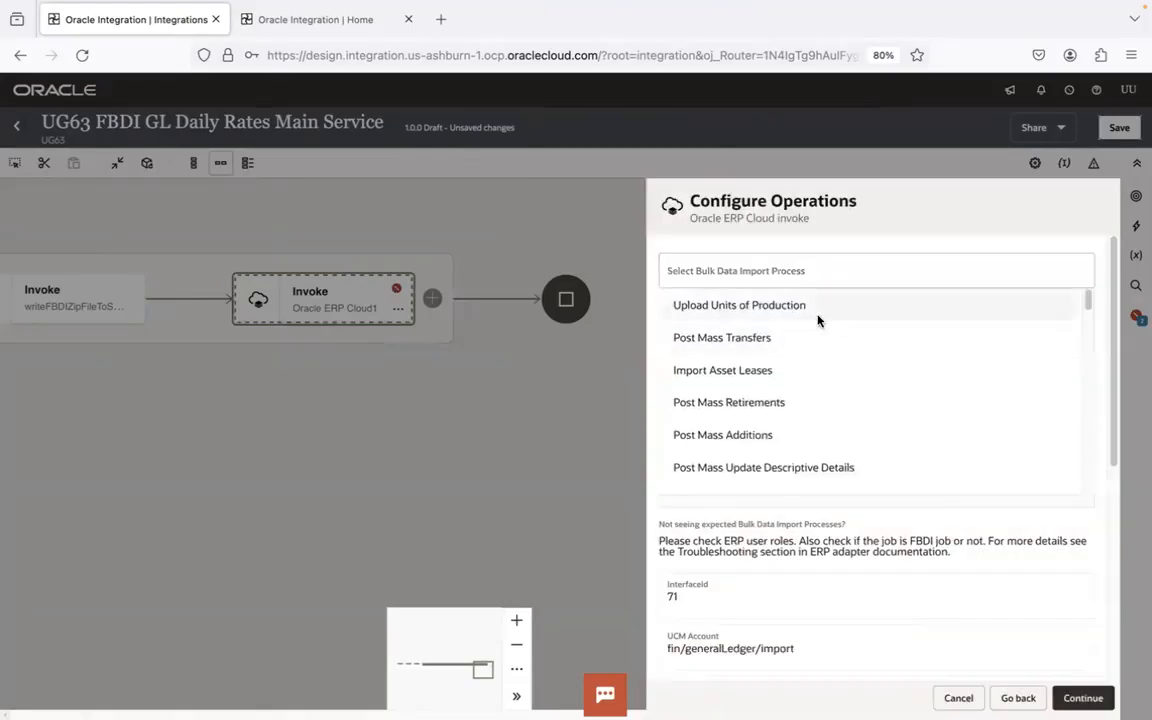
pyautogui.click(1042, 272)
pyautogui.write('import and cal')
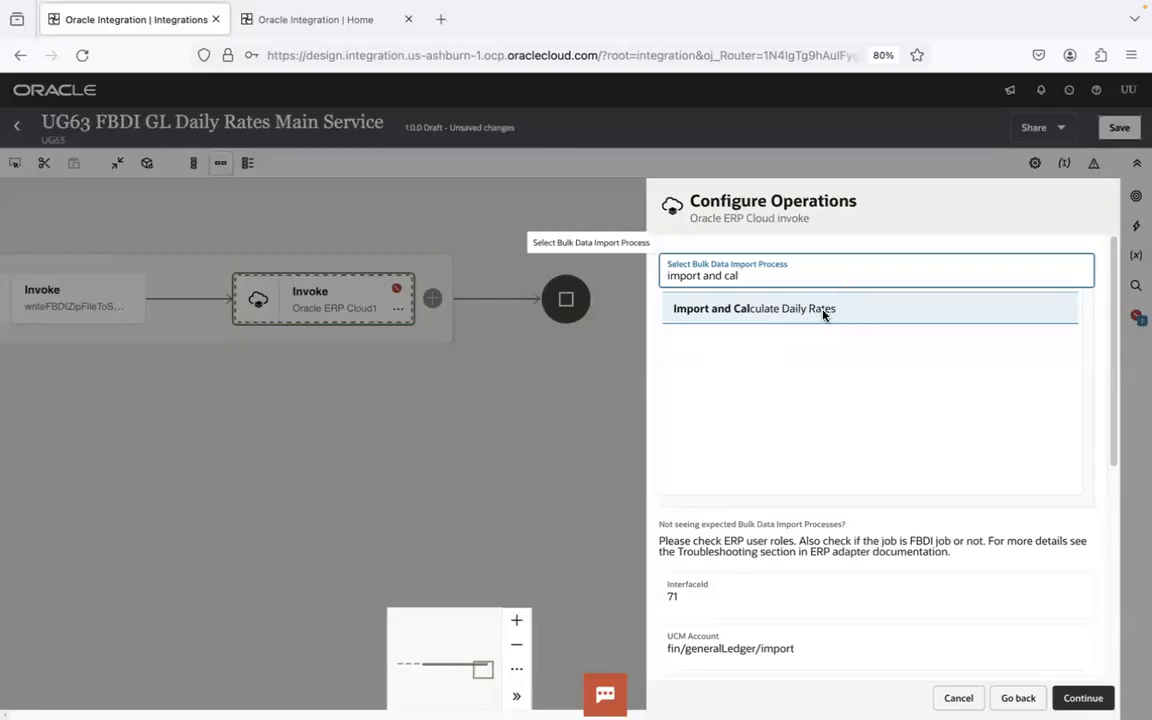
# - Review the FBDI Automation slide in PowerPoint and return to the integration in Firefox
pyautogui.press('super+Tab')
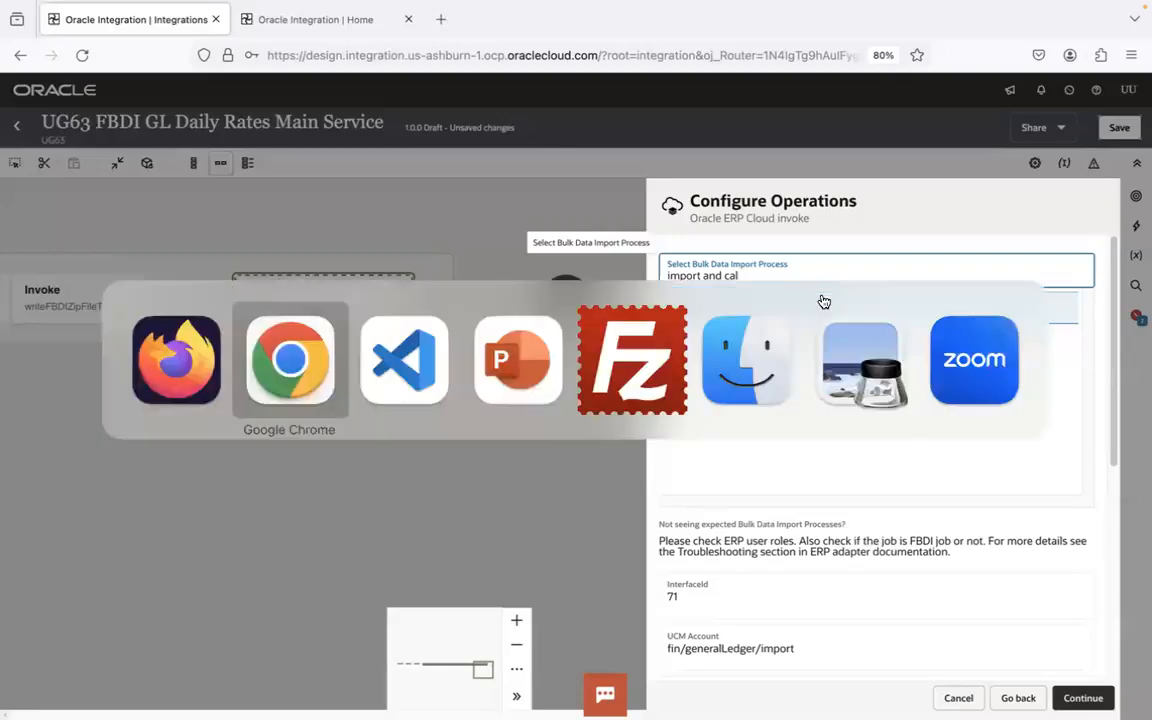
pyautogui.press('super+Tab')
pyautogui.press('super+Tab')
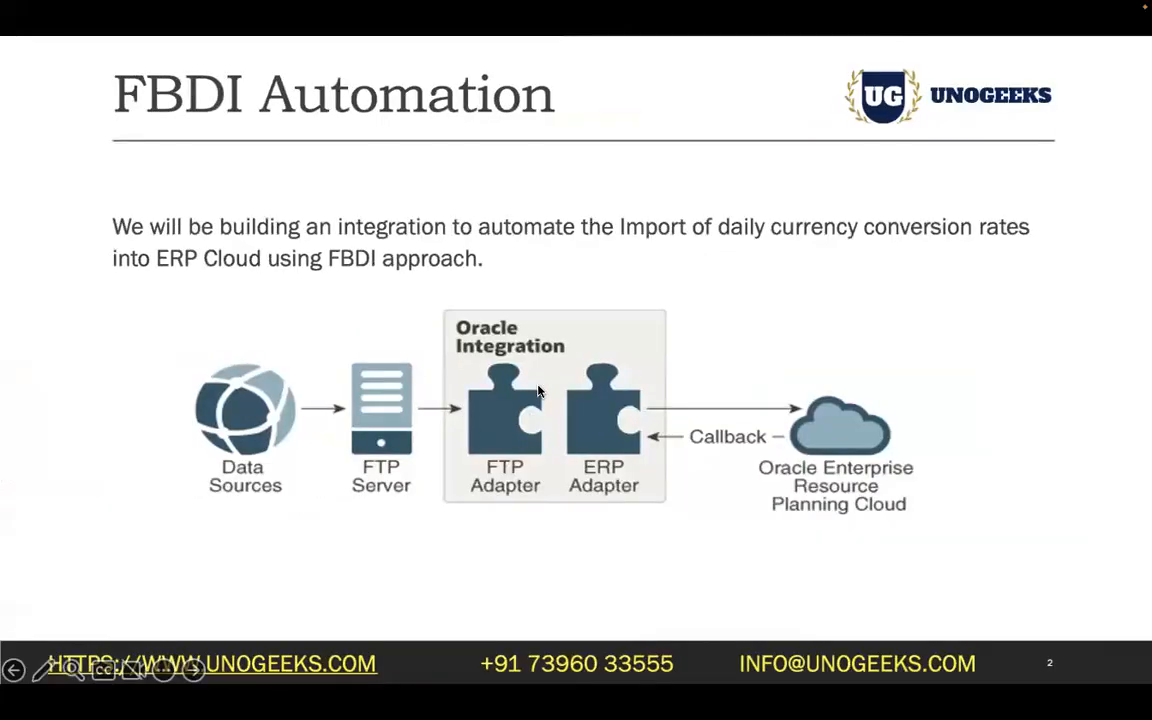
pyautogui.press('super+Tab')
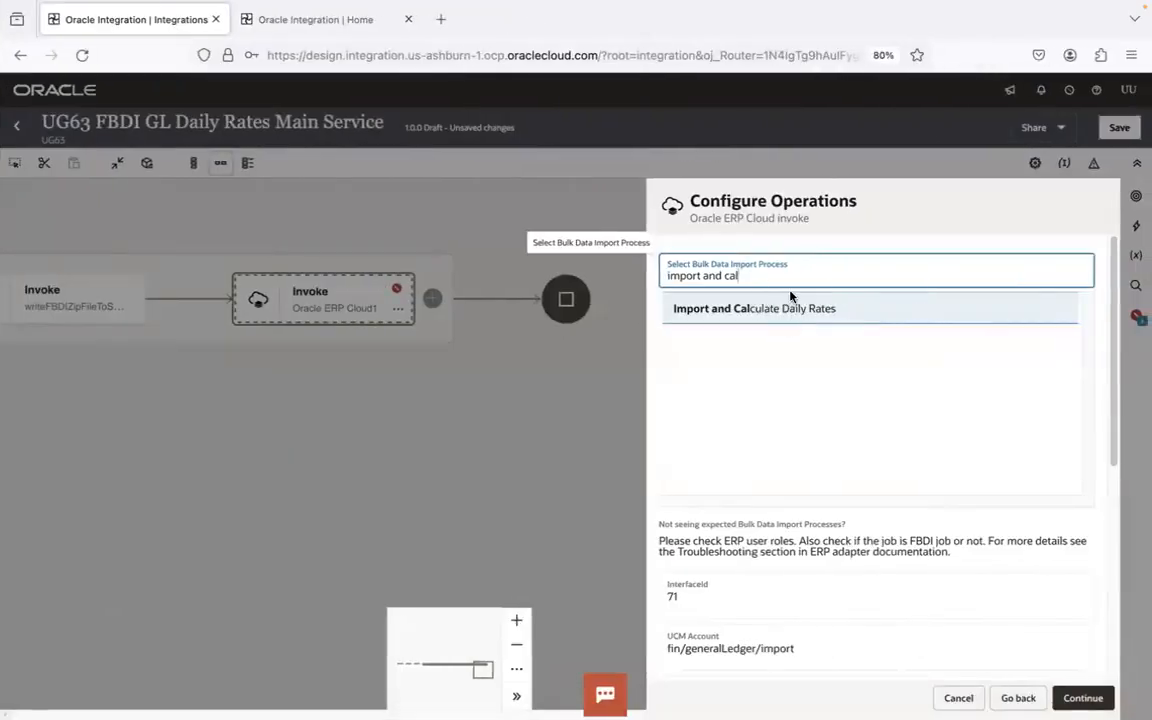
# - Review the loader job line in the Visual Studio Code notes, highlighting "Load Interface File for Import", and return to the integration in Firefox
pyautogui.press('super+Tab')
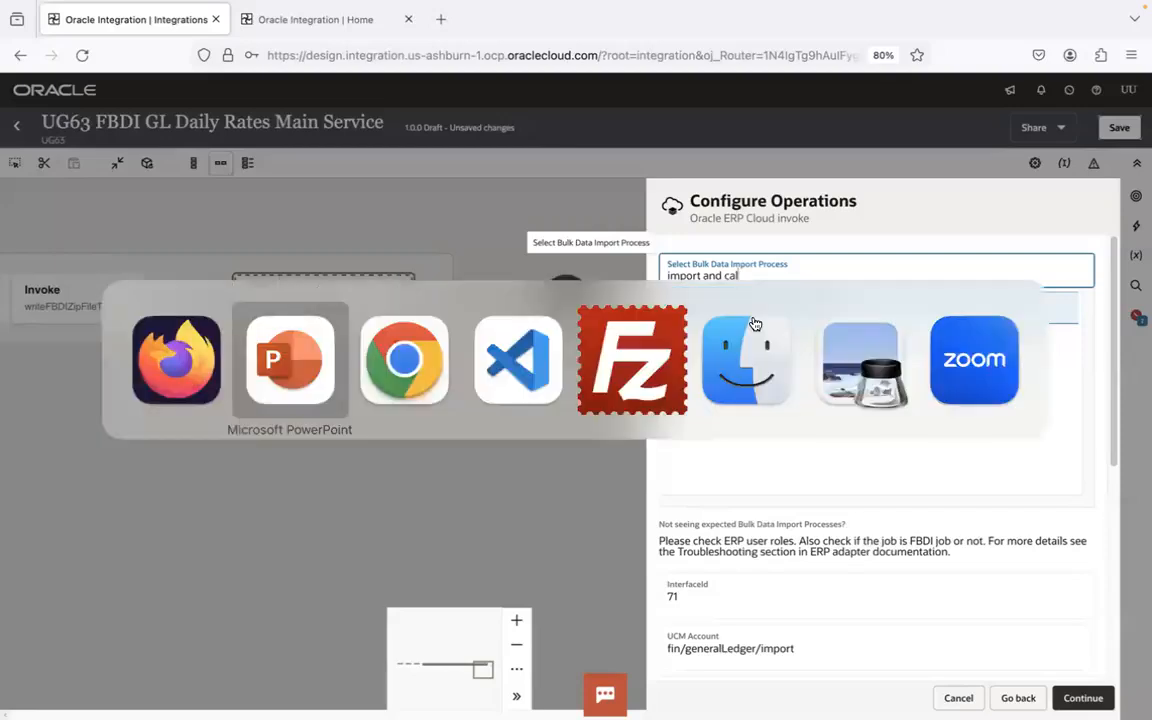
pyautogui.press('super+Tab')
pyautogui.press('super+Tab')
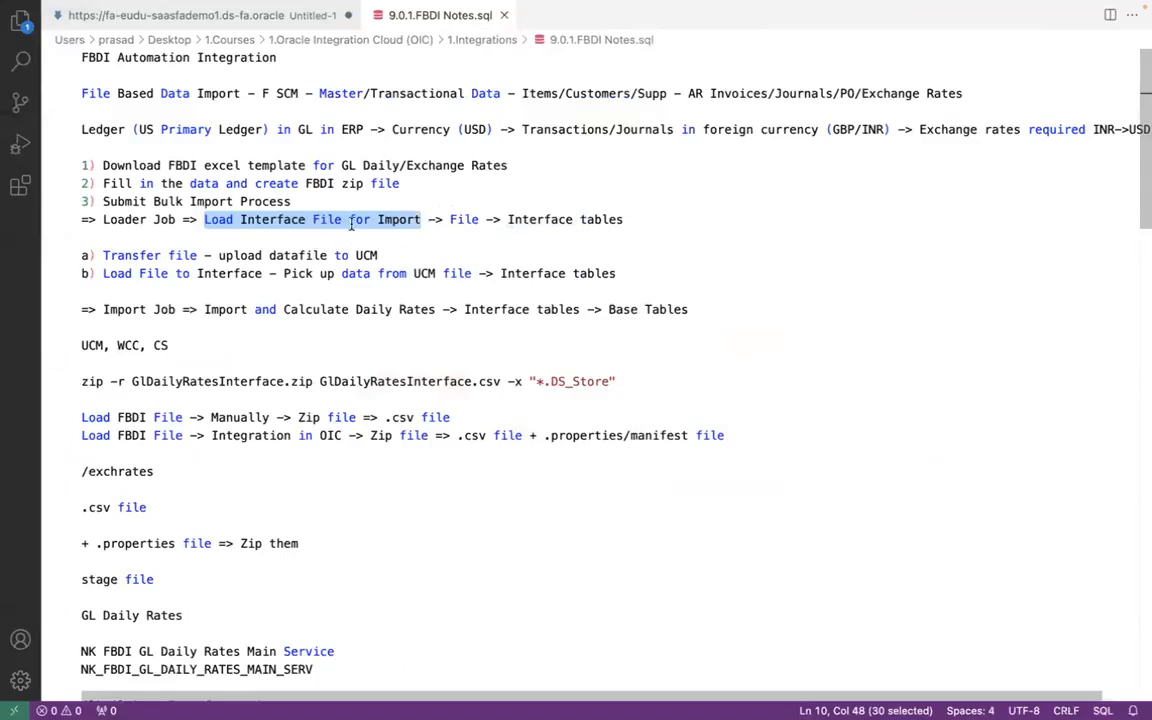
pyautogui.doubleClick(468, 219)
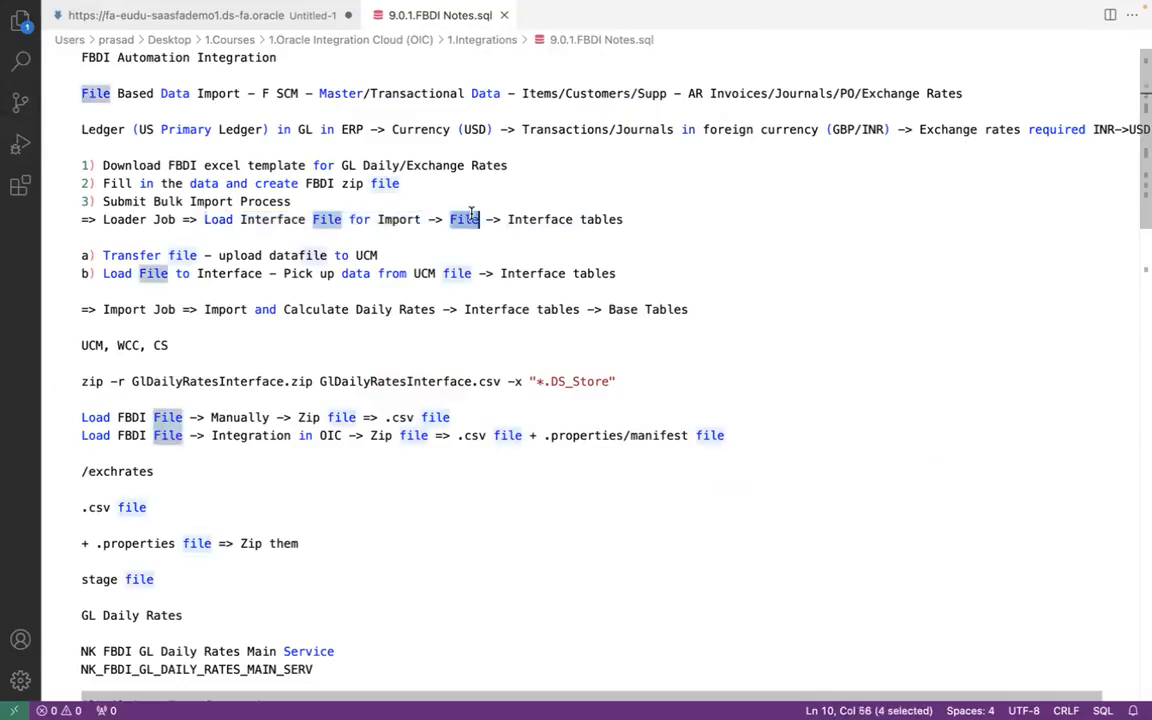
pyautogui.press('super+Tab')
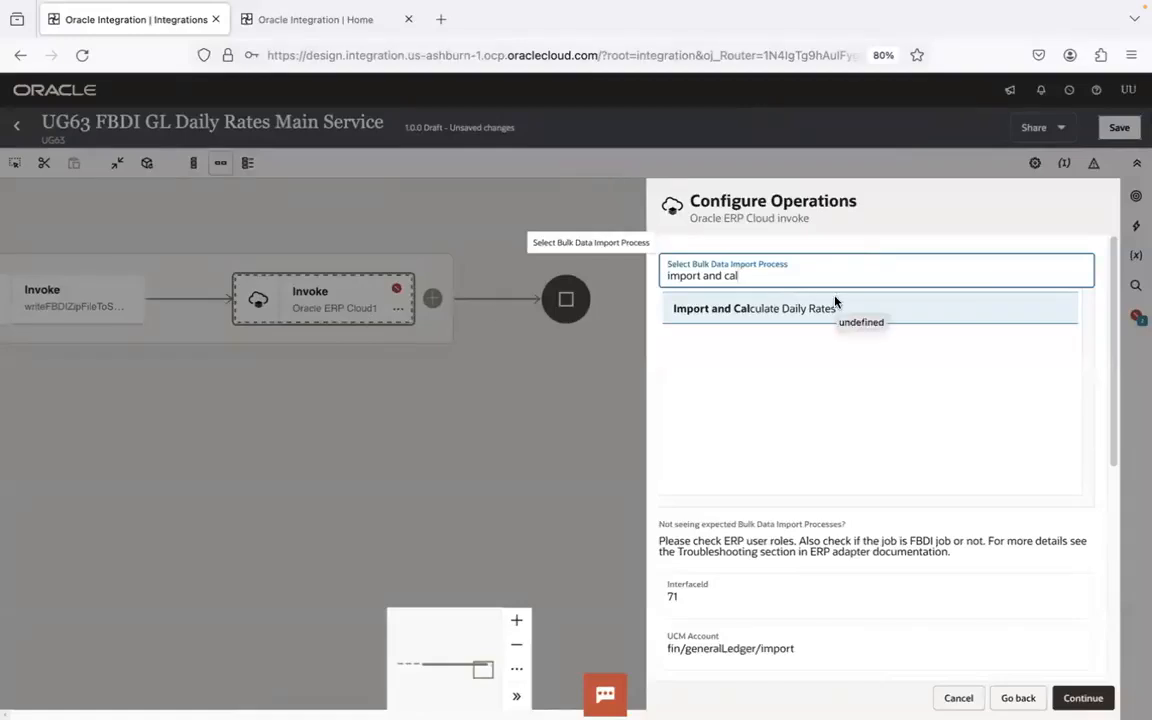
pyautogui.press('super+Tab')
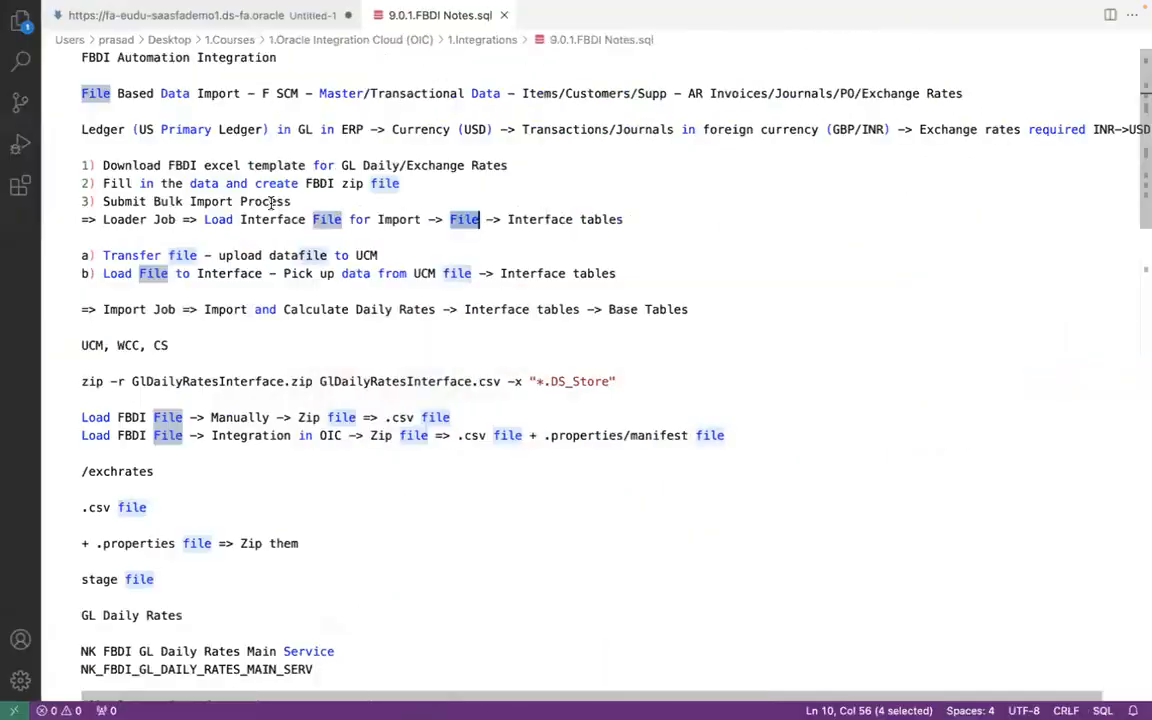
pyautogui.keyDown('shift'); pyautogui.click(424, 219); pyautogui.keyUp('shift')
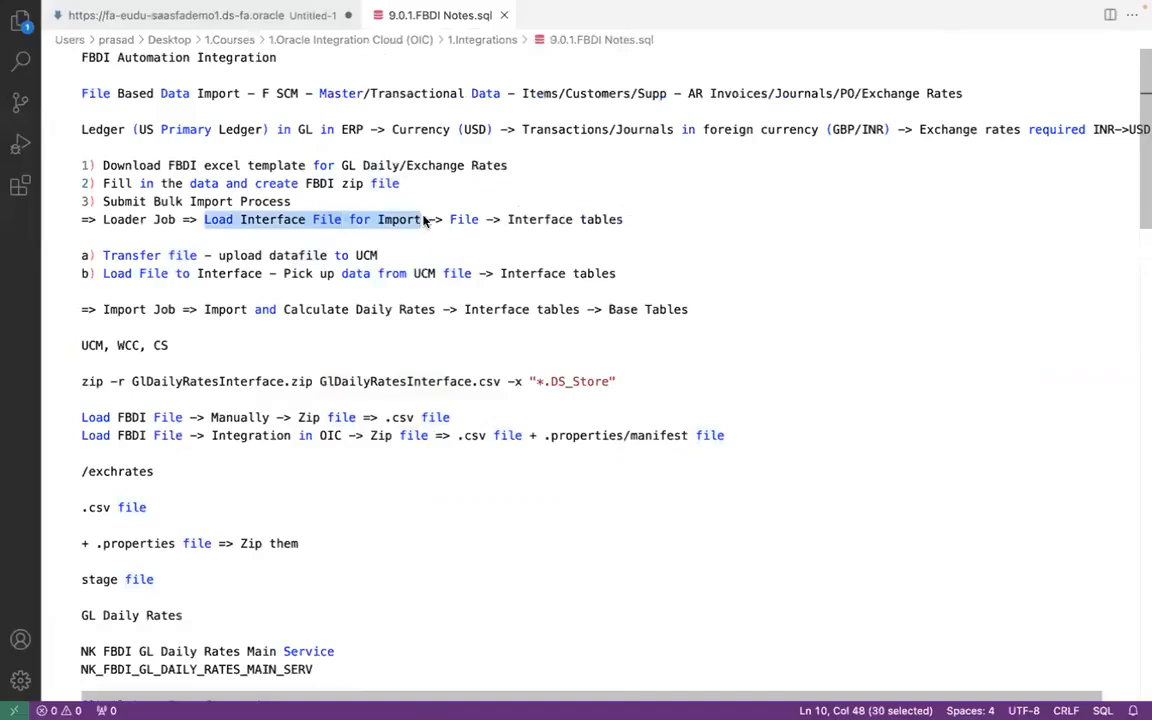
pyautogui.press('super+Tab')
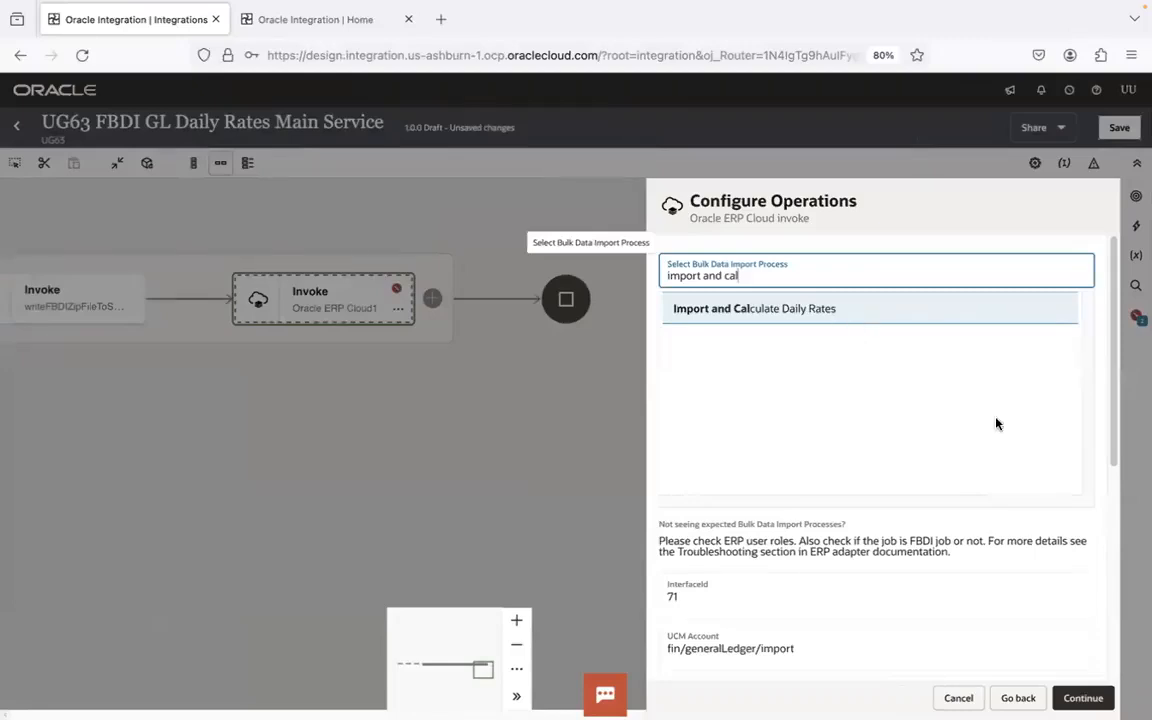
# - Accept the bulk import operation and, after consulting the callback flow on the PowerPoint slide, enable the callback for the invoke's response
pyautogui.scroll(-5, 1090, 650)
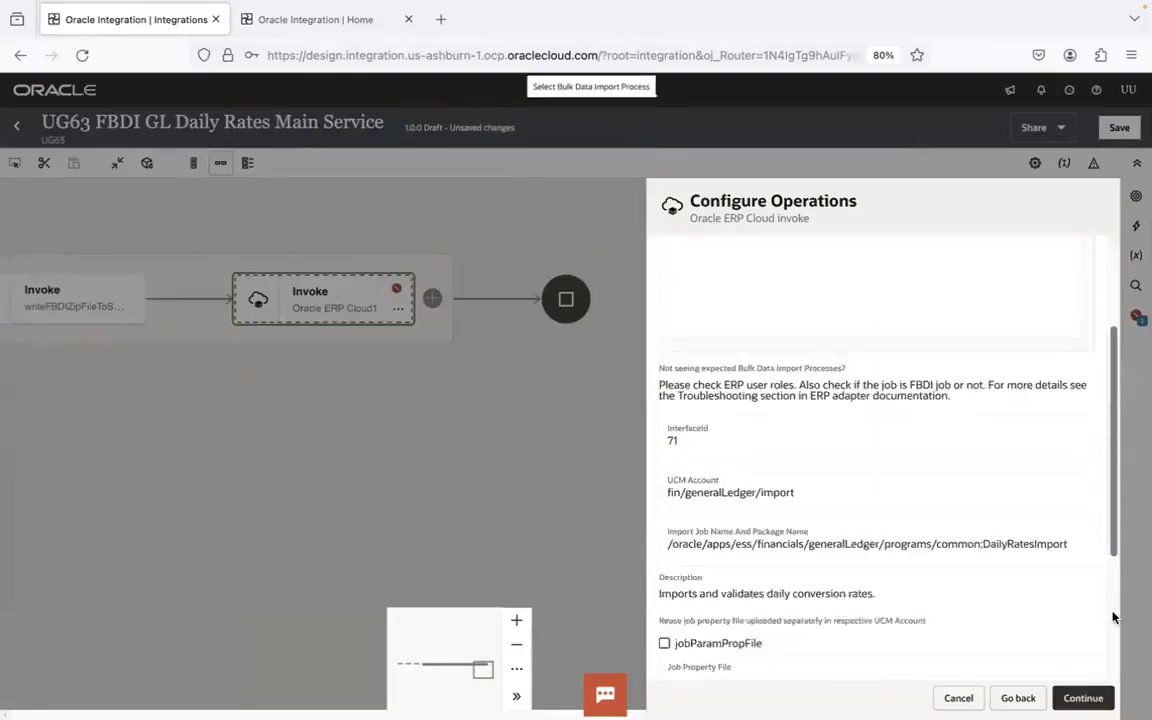
pyautogui.click(1088, 694)
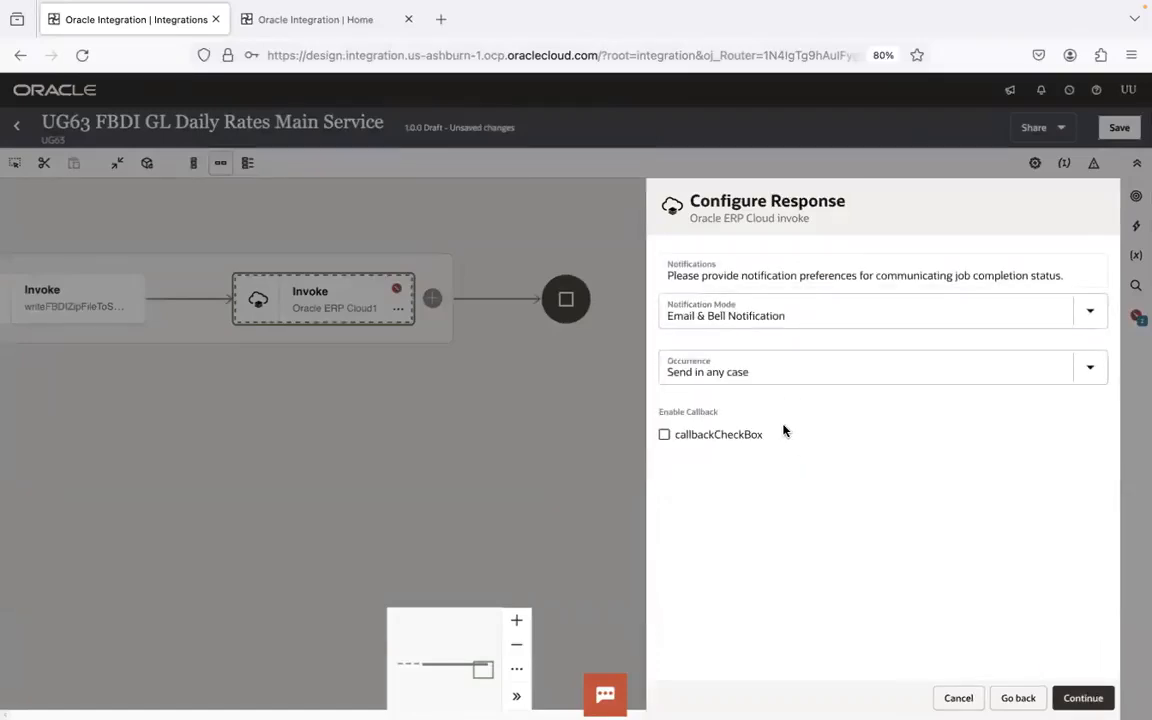
pyautogui.press('super+Tab')
pyautogui.press('super+Tab')
pyautogui.press('super+Tab')
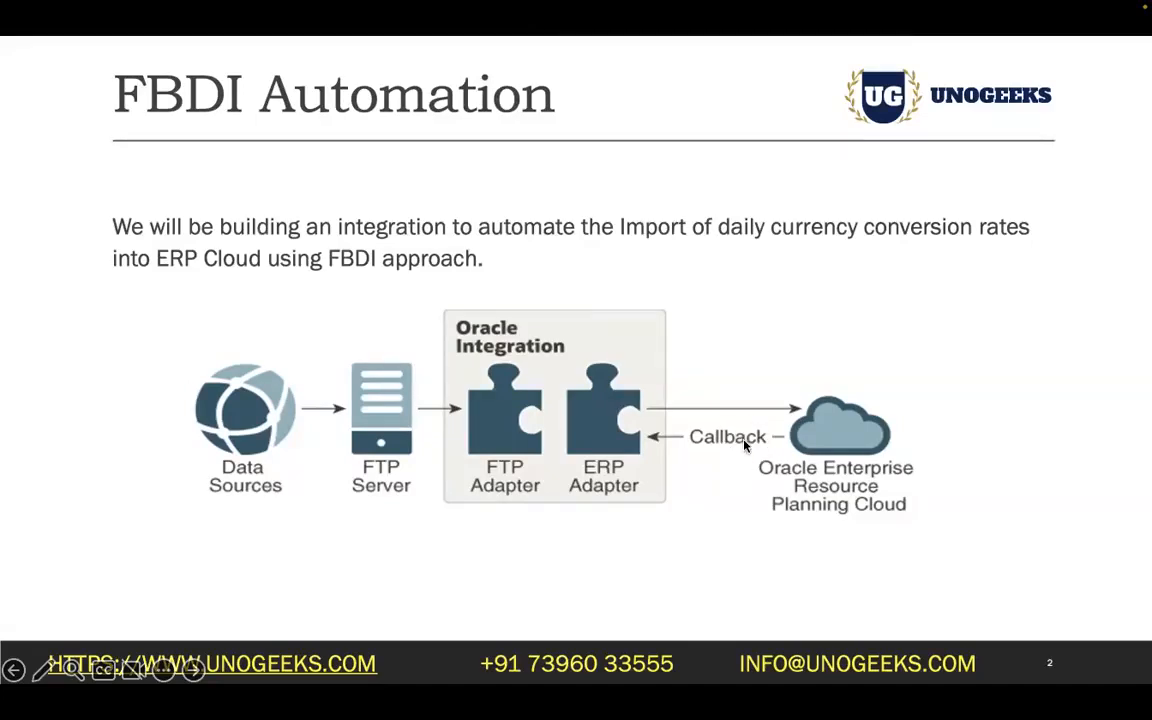
pyautogui.hotkey('ctrl', 'Right')
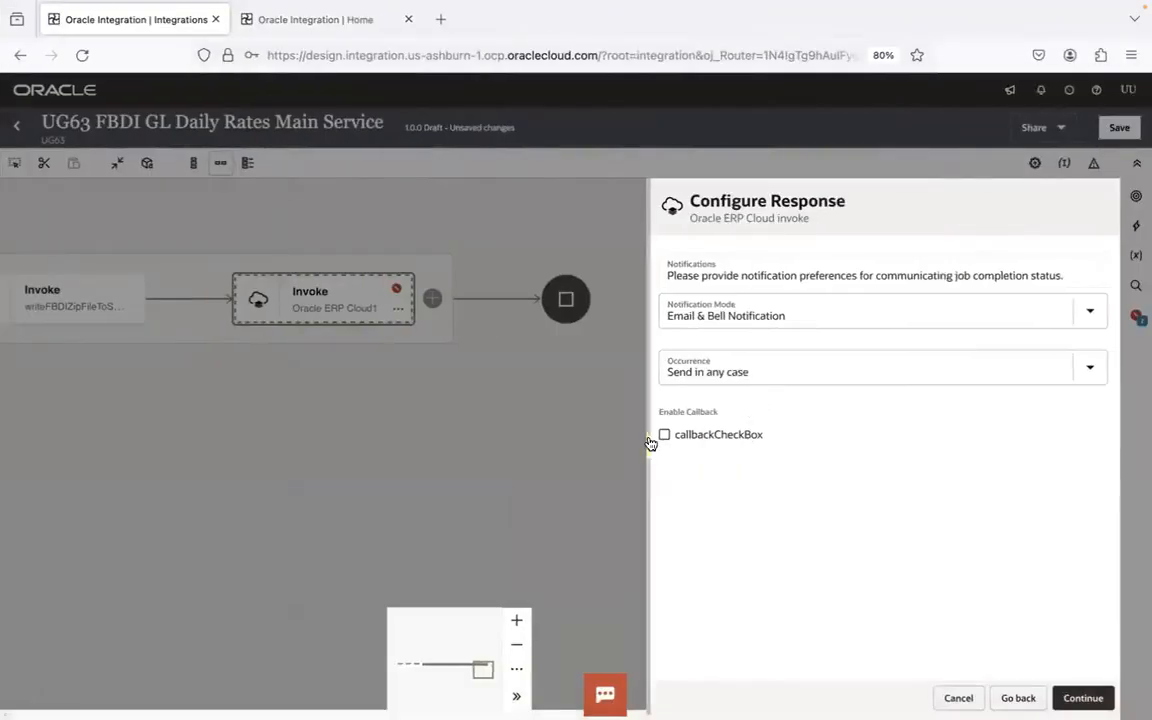
pyautogui.click(664, 436)
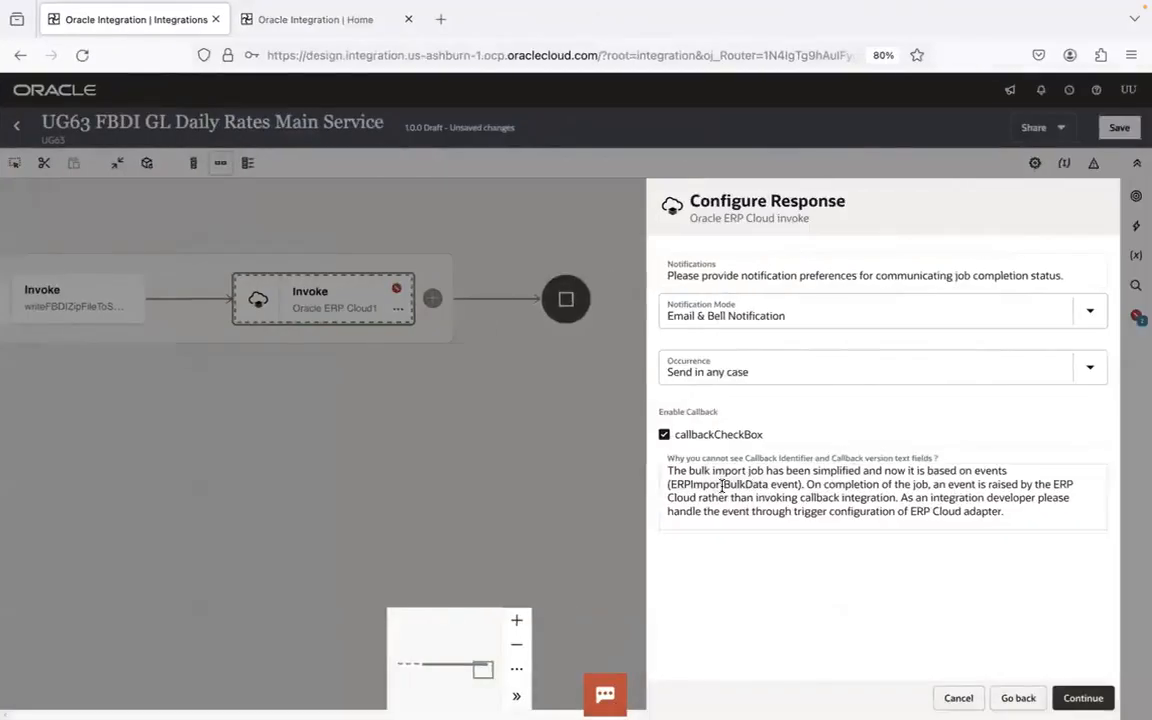
# - Widen the response configuration to read its callback note, and compare it with the FBDI Automation and FBDI Callback Integration slides in PowerPoint
pyautogui.moveTo(645, 301); pyautogui.dragTo(193, 300)
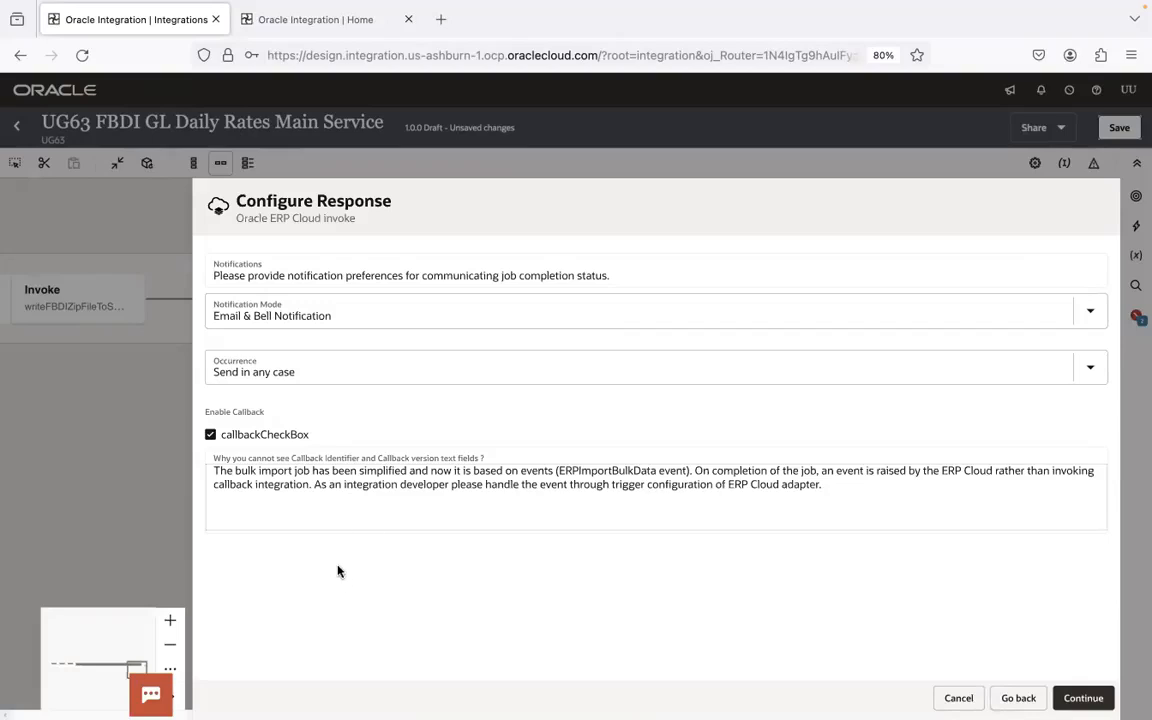
pyautogui.press('super+Tab')
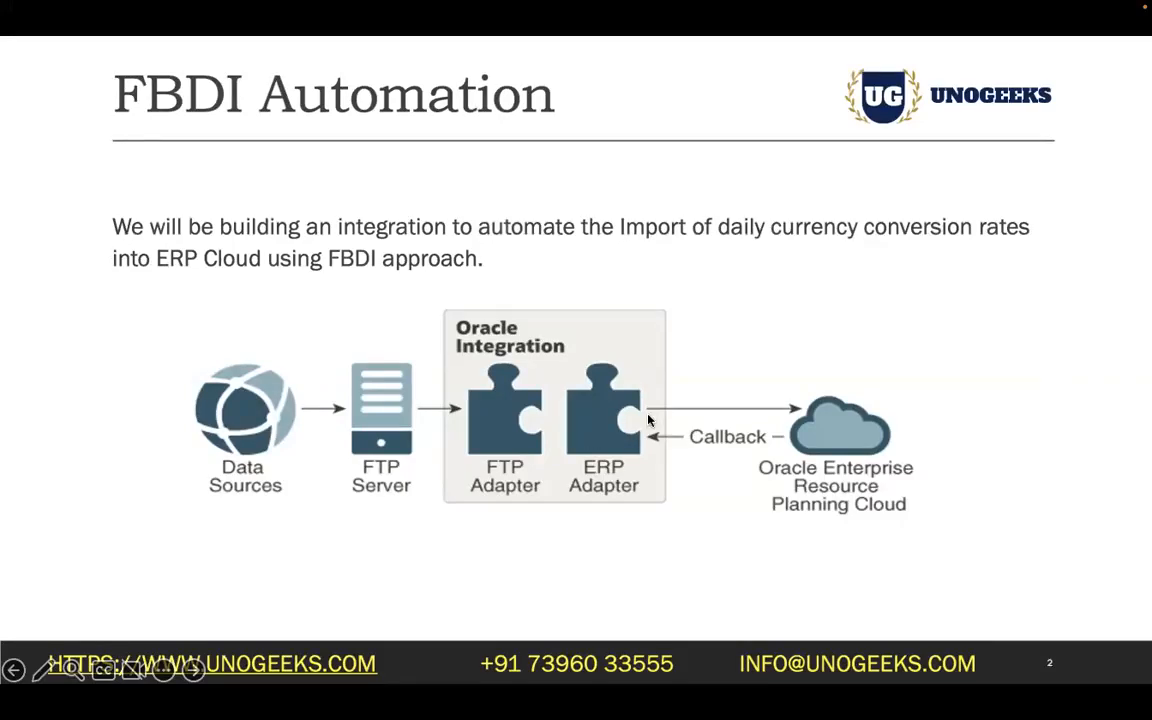
pyautogui.press('super+Tab')
pyautogui.hotkey('ctrl', 'Right')
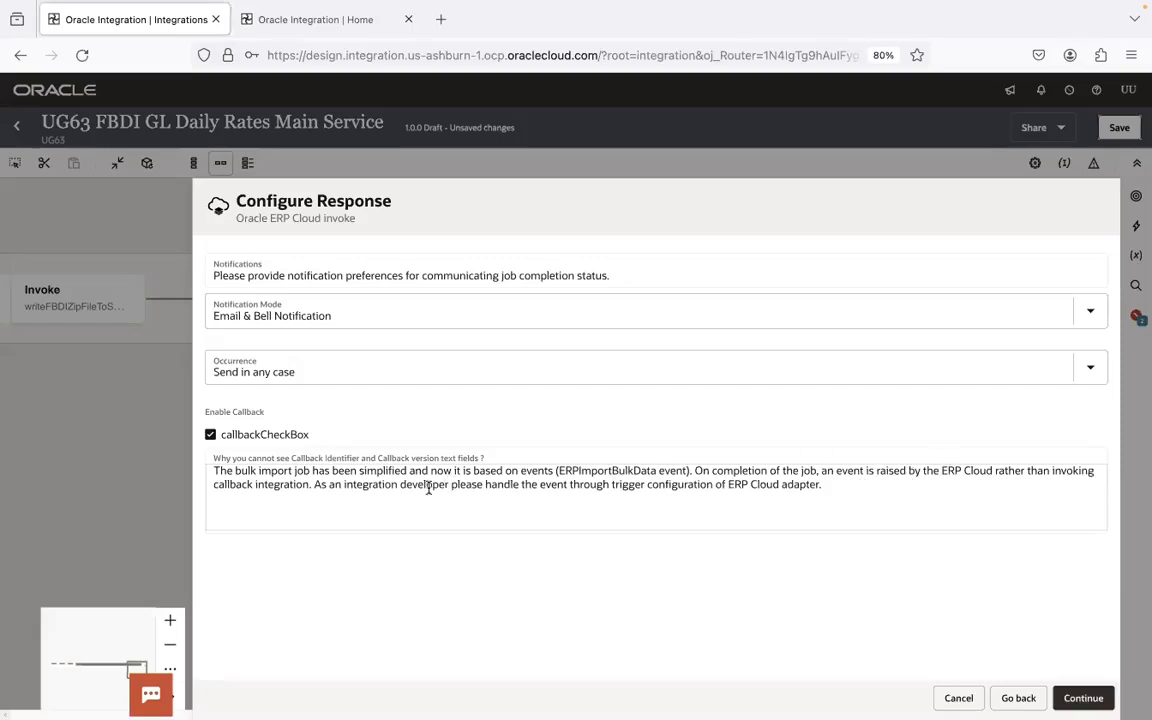
pyautogui.press('super+Tab')
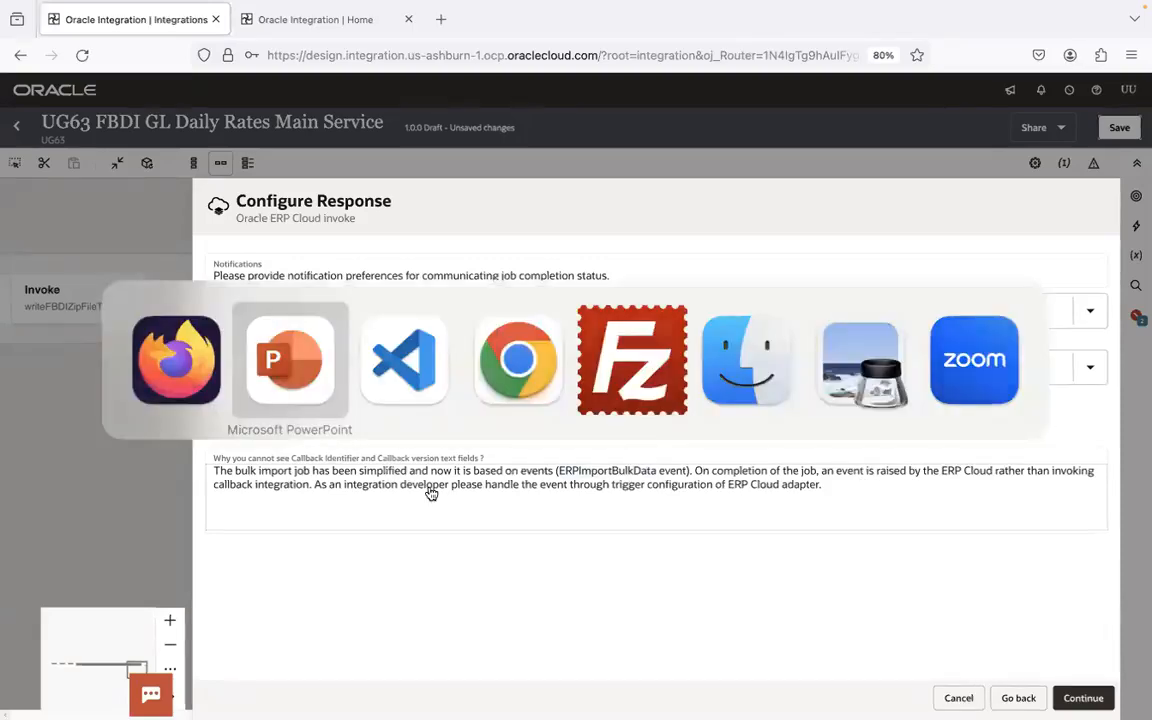
pyautogui.press('Right')
pyautogui.press('Right')
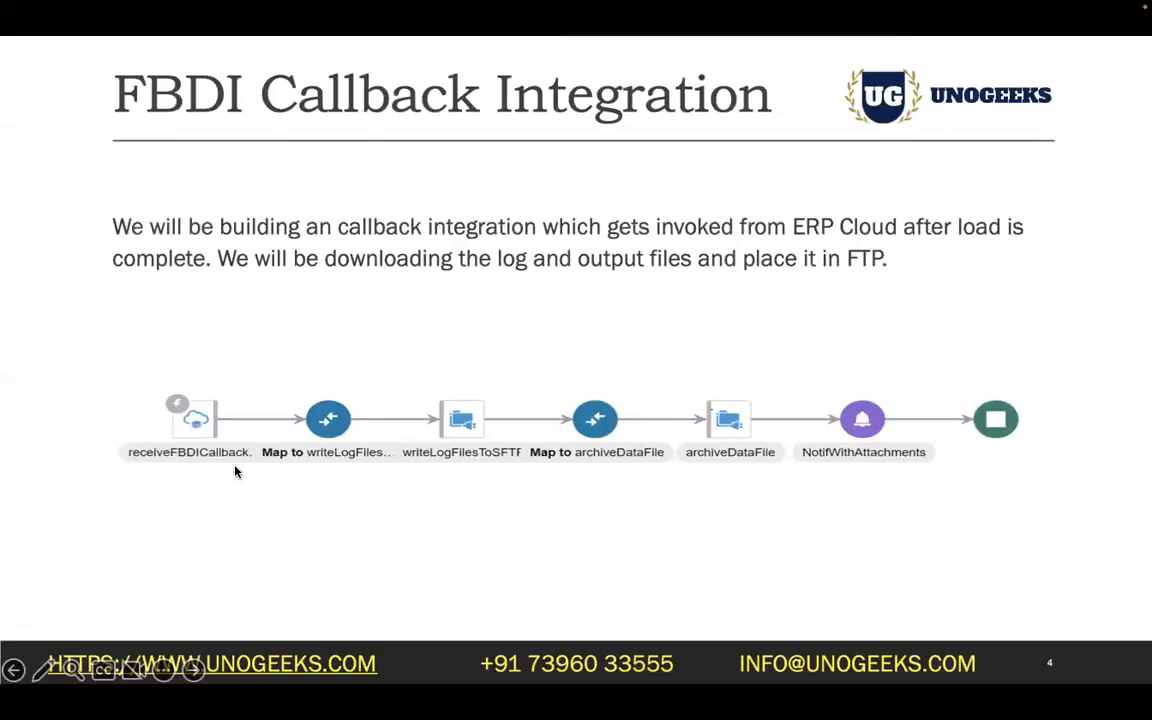
pyautogui.press('super+Tab')
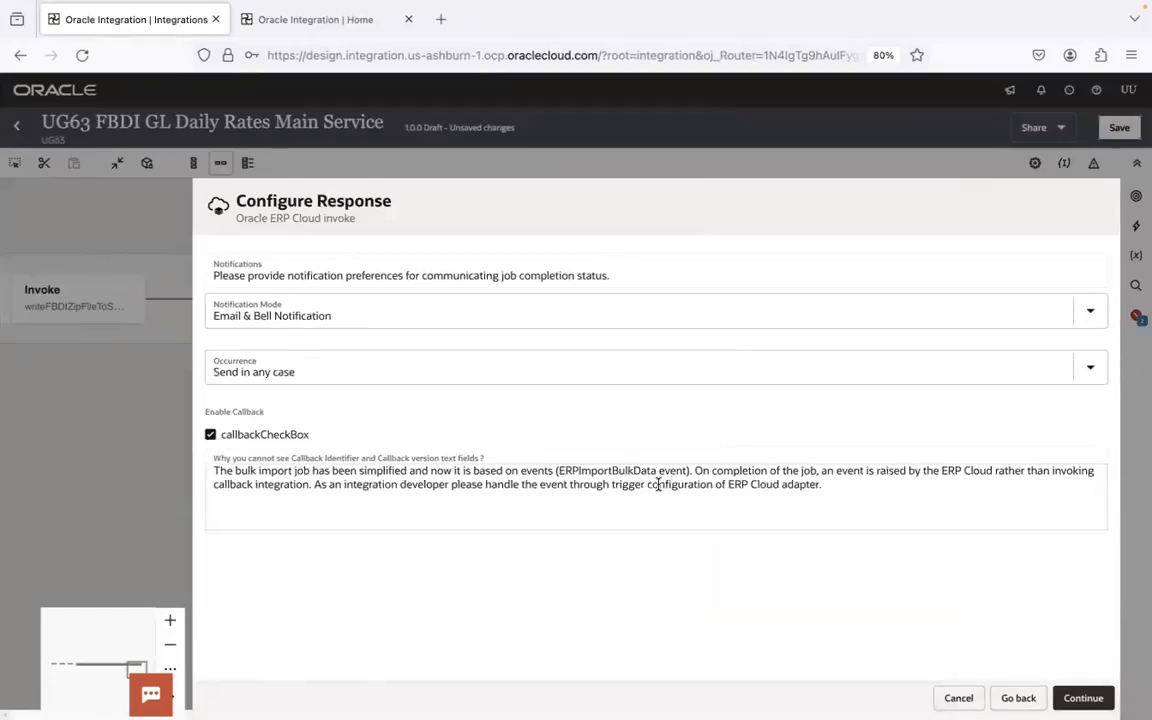
# - Finish configuring the loadFBDIDataFileInERP invoke with the chosen response settings and save the integration
pyautogui.click(1088, 697)
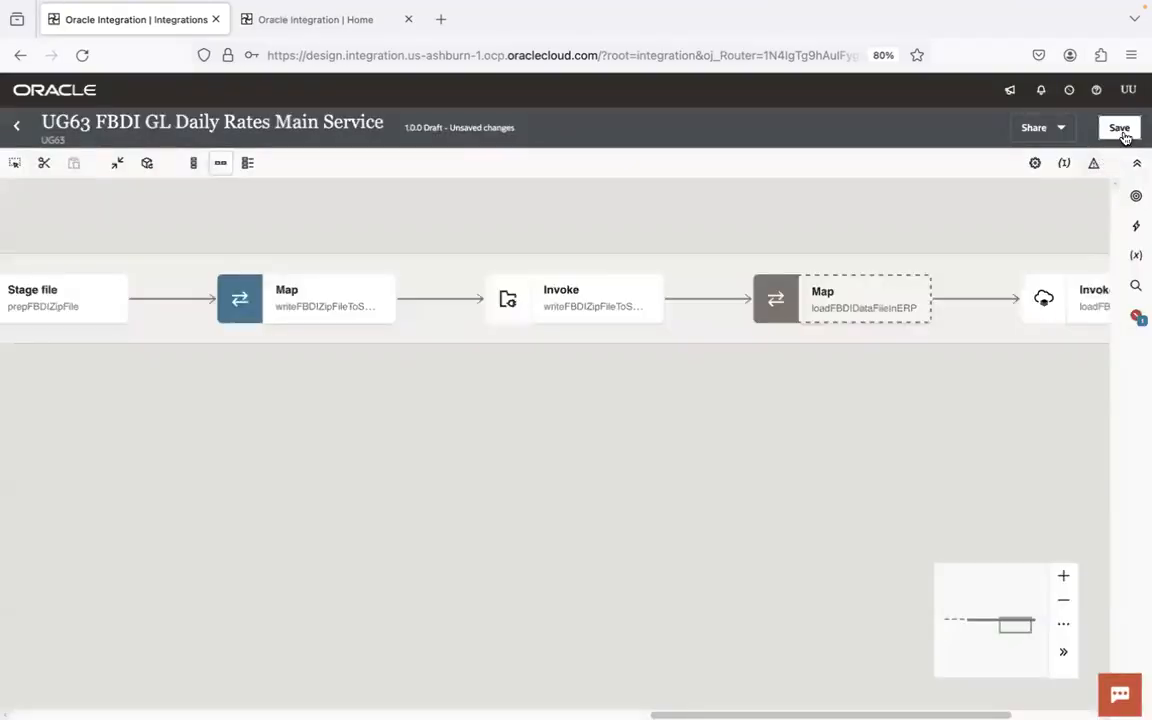
pyautogui.click(1119, 128)
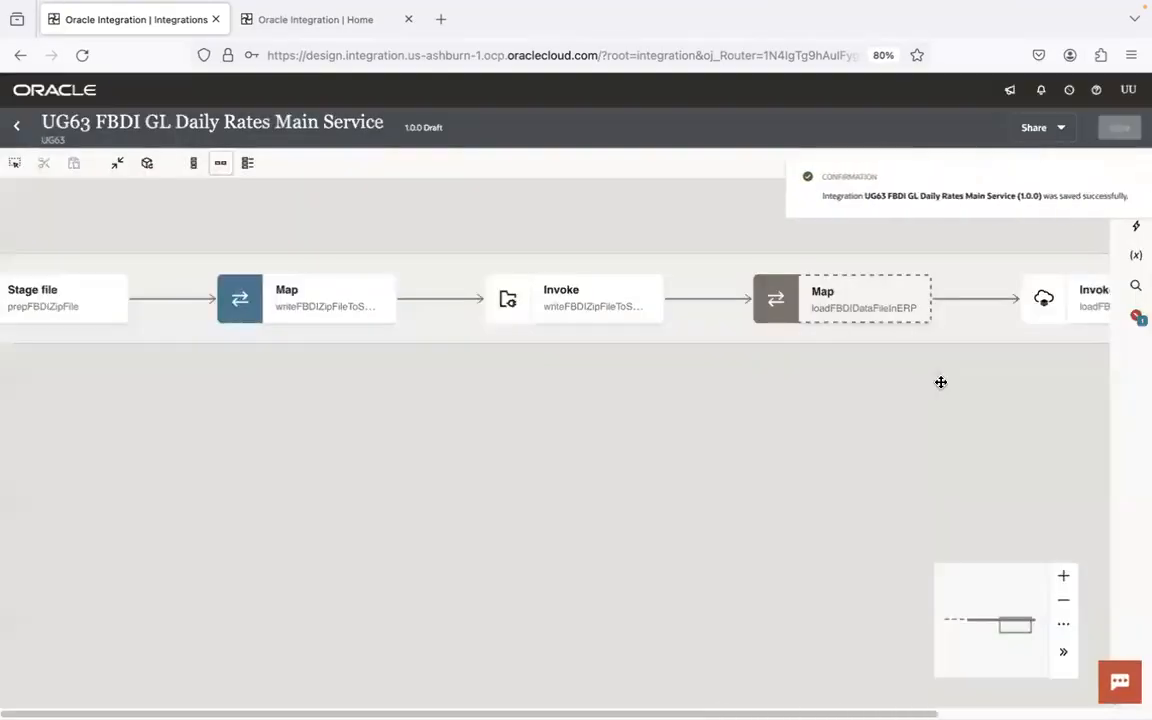
# - Open the map to loadFBDIDataFileInERP for editing and expand the Import Bulk Data target element
pyautogui.moveTo(859, 393); pyautogui.dragTo(545, 449)
pyautogui.doubleClick(470, 367)
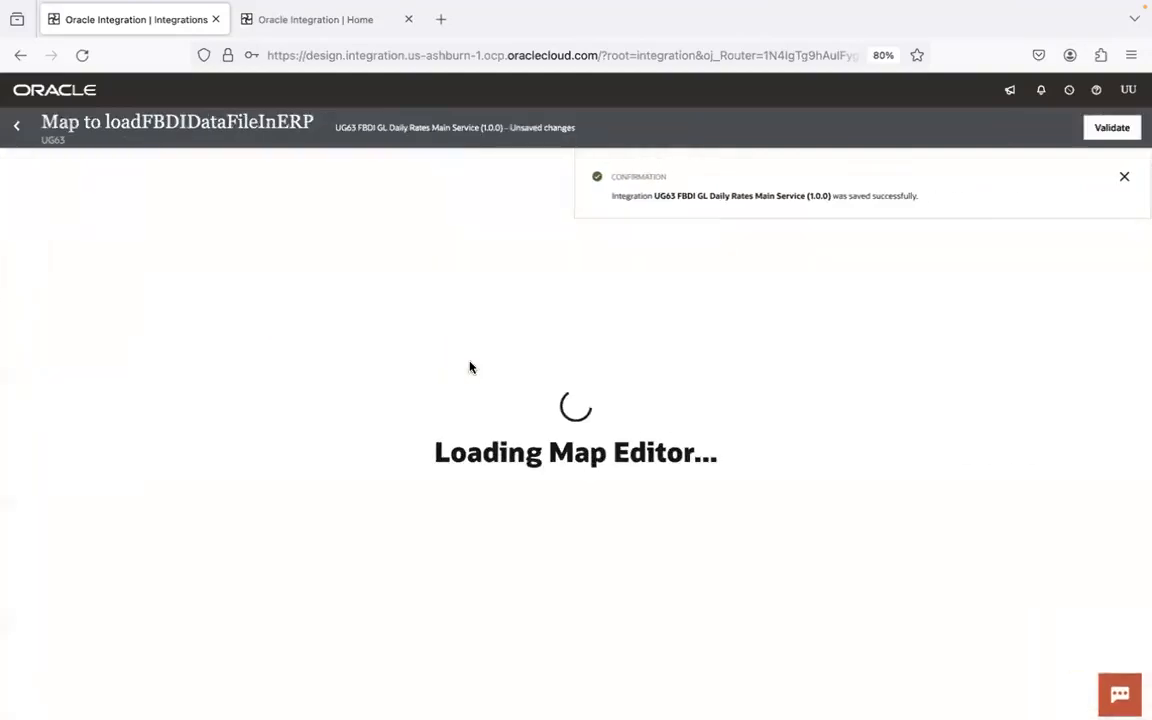
pyautogui.click(1124, 179)
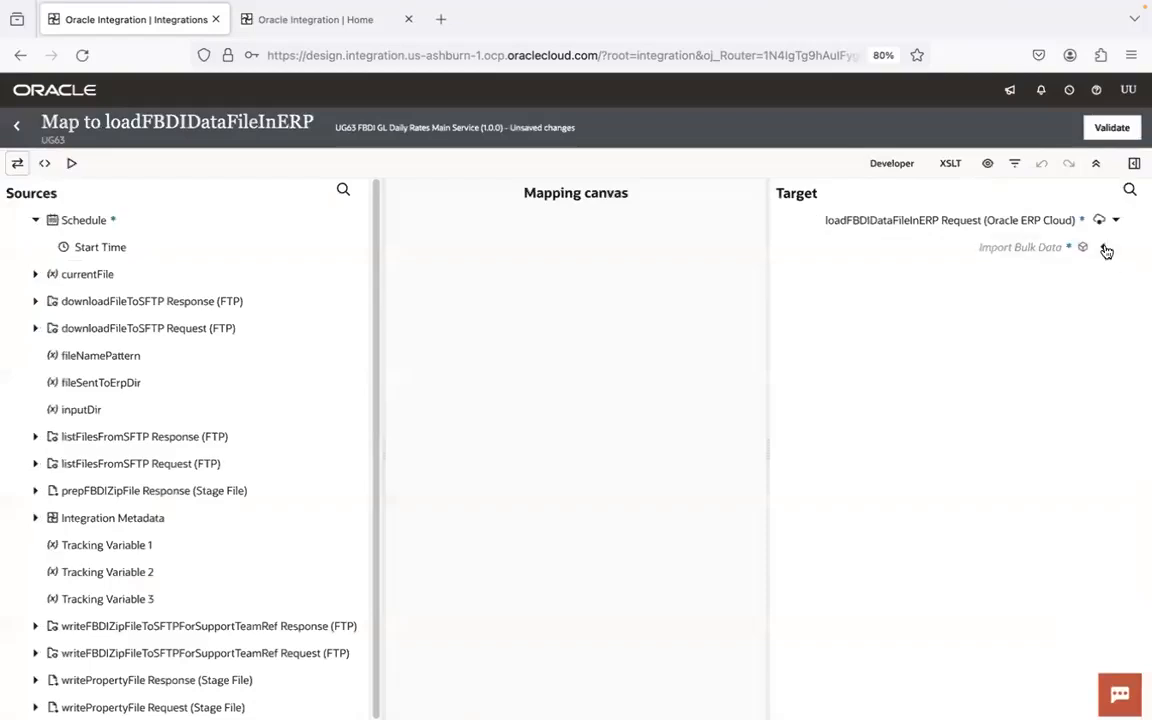
pyautogui.click(1104, 248)
# - Map File Reference and Filename from the prepFBDIZipFile response's ICS File to the matching elements under Import Bulk Data
pyautogui.click(1089, 301)
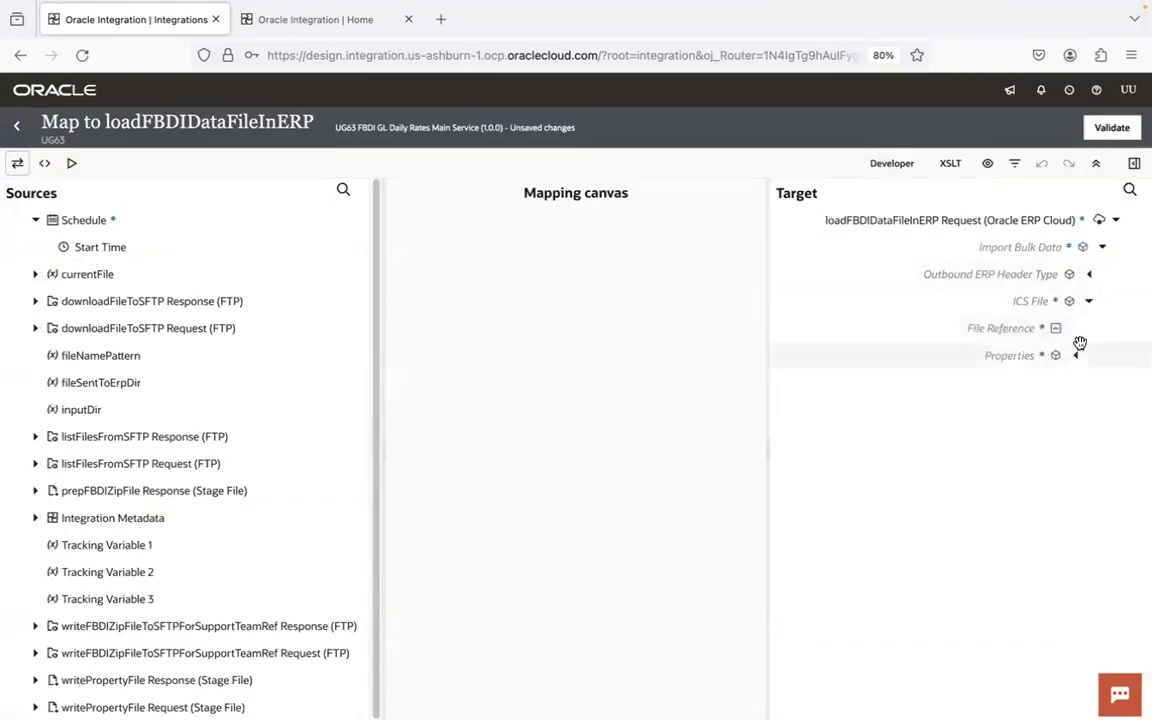
pyautogui.click(35, 490)
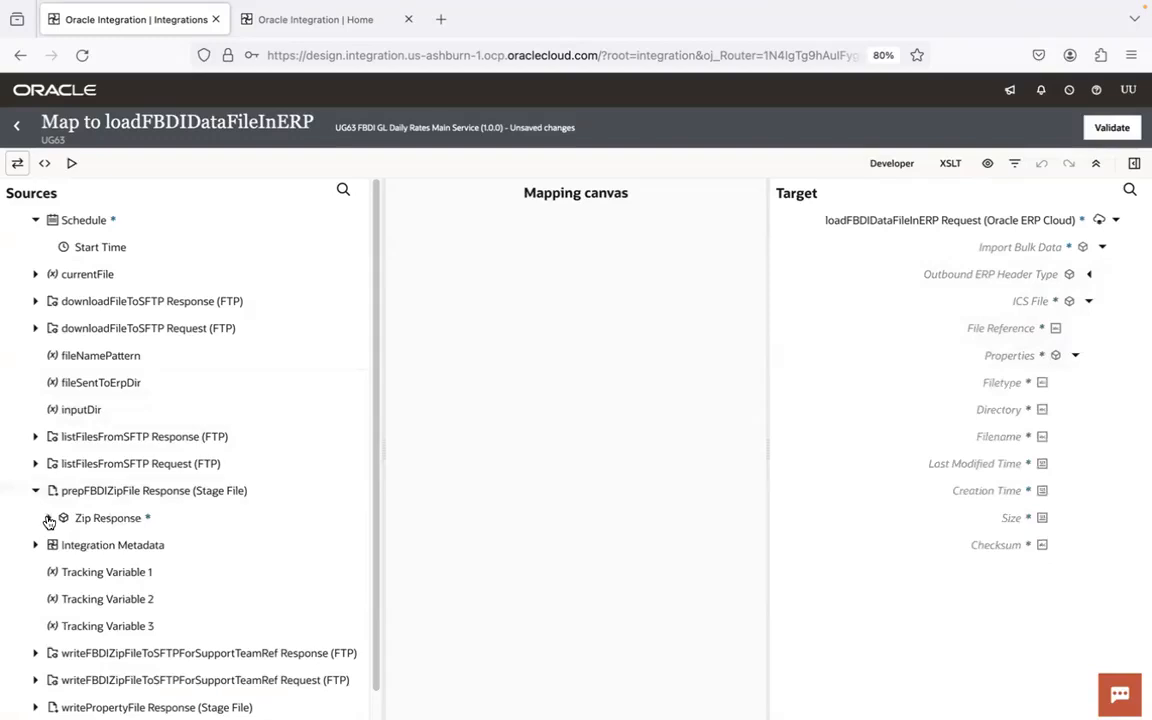
pyautogui.click(49, 517)
pyautogui.click(60, 545)
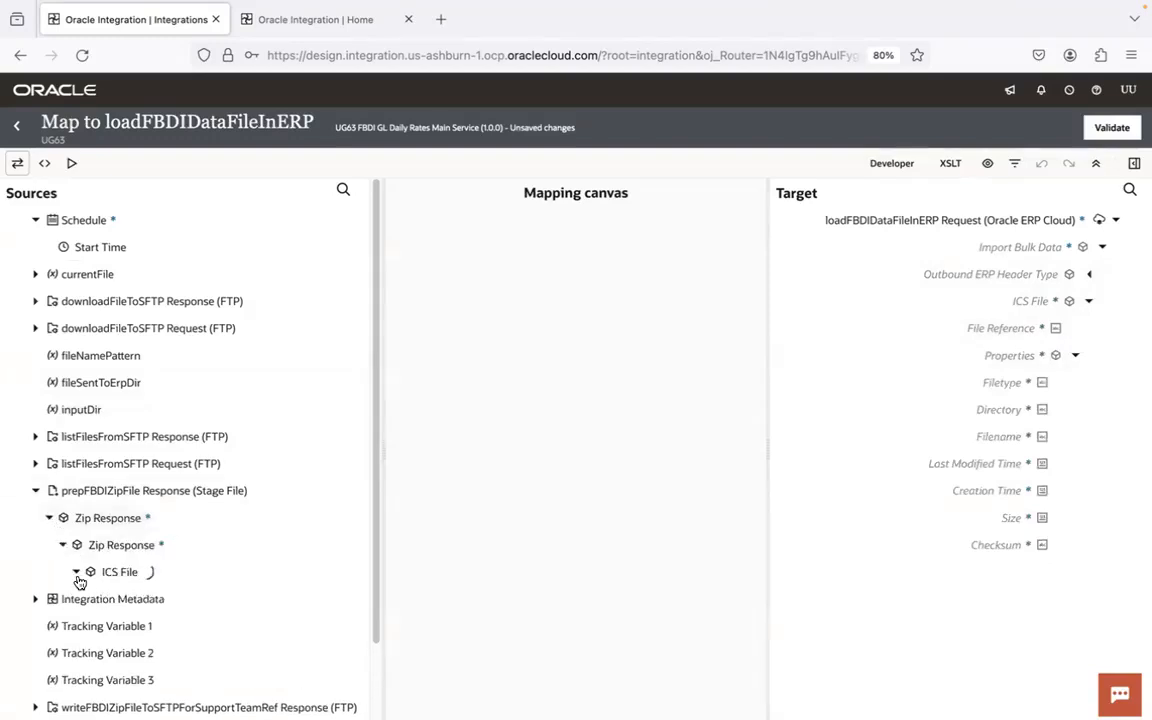
pyautogui.click(90, 626)
pyautogui.moveTo(250, 590); pyautogui.dragTo(964, 329)
pyautogui.moveTo(377, 236); pyautogui.dragTo(946, 437)
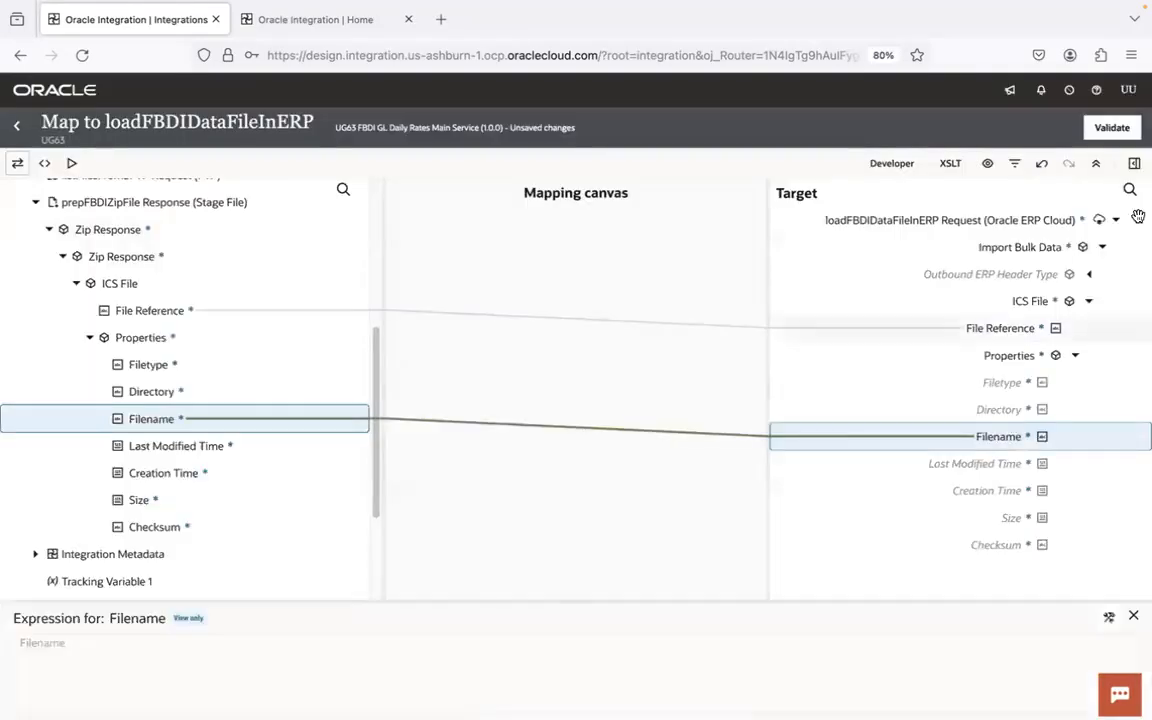
# - Validate the map to loadFBDIDataFileInERP, return to the integration canvas and save the integration
pyautogui.click(1119, 130)
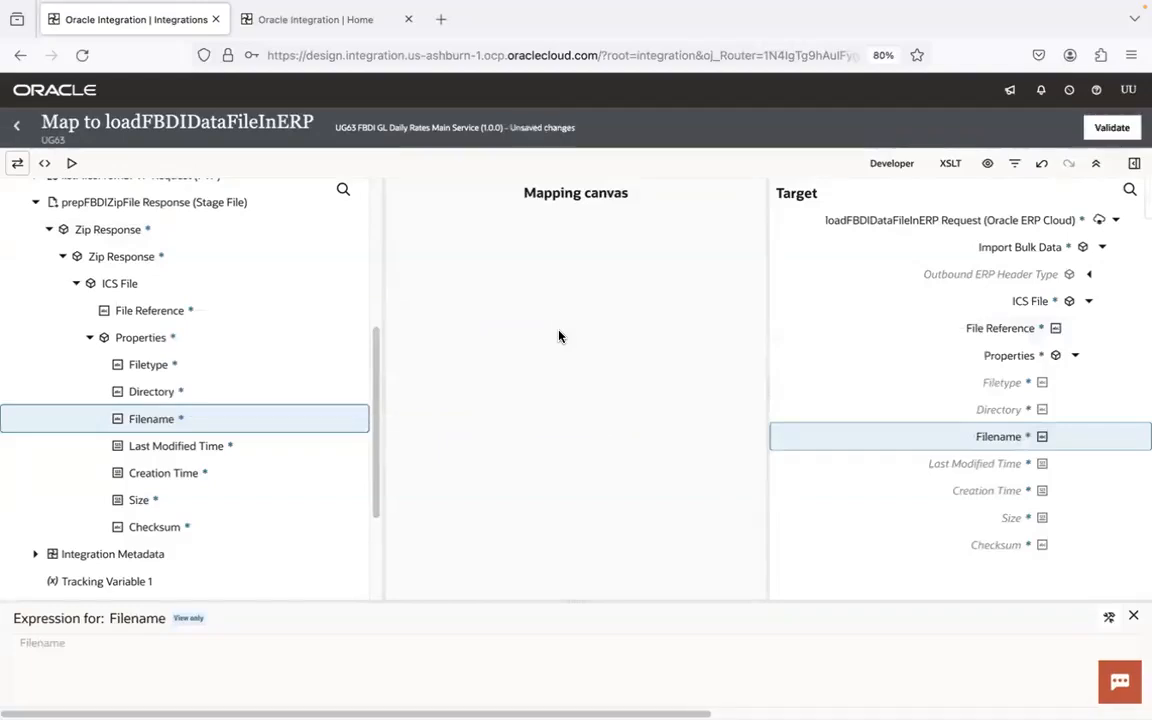
pyautogui.click(17, 127)
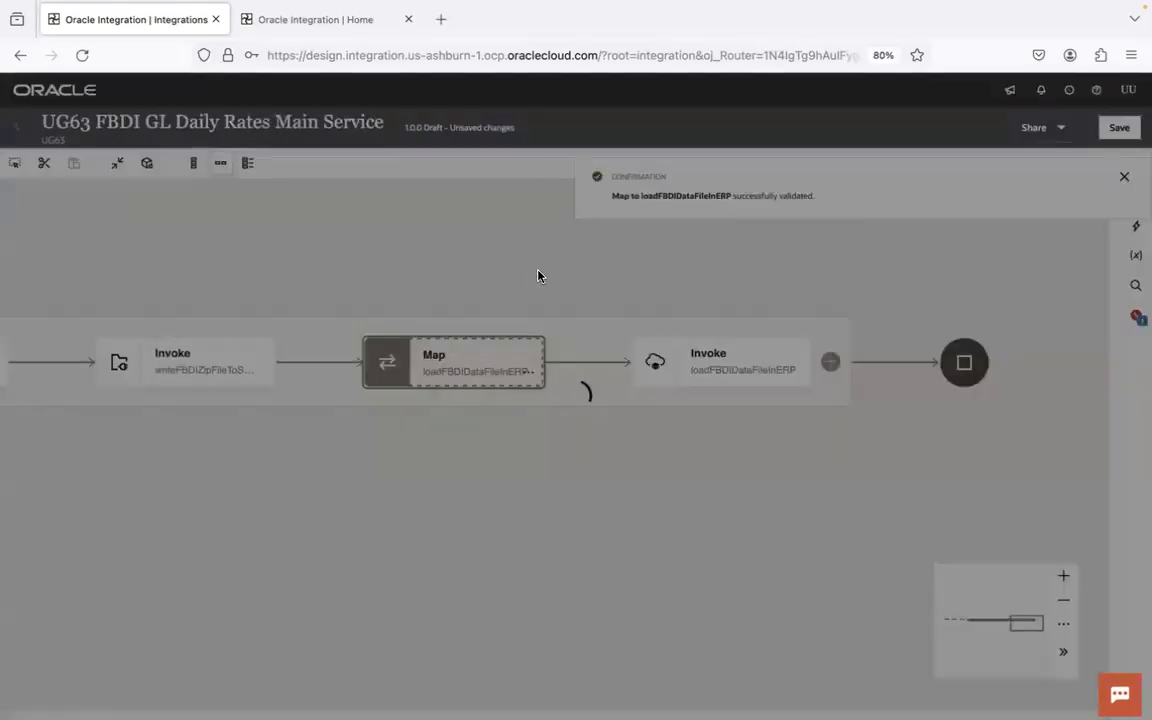
pyautogui.click(1119, 128)
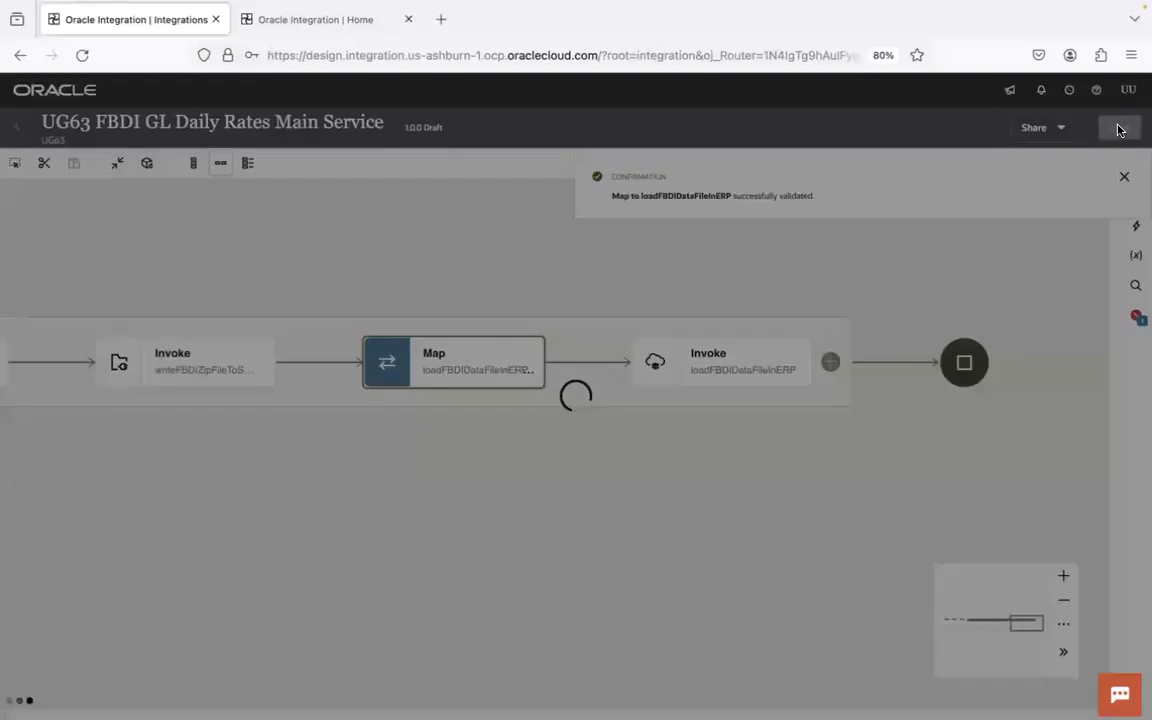
pyautogui.click(1124, 177)
# - Assign fileNamePattern, inputDir and startTime as the three business identifiers, in that order, and save the integration
pyautogui.click(1065, 167)
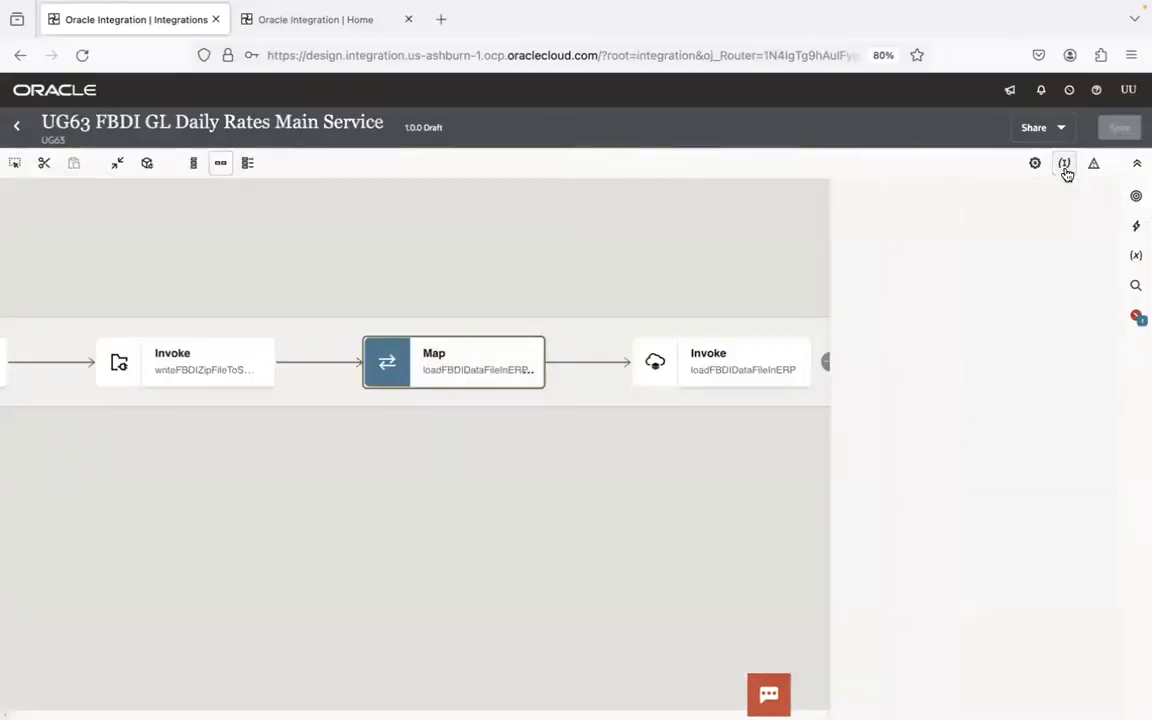
pyautogui.moveTo(628, 310); pyautogui.dragTo(920, 374)
pyautogui.moveTo(583, 371); pyautogui.dragTo(882, 574)
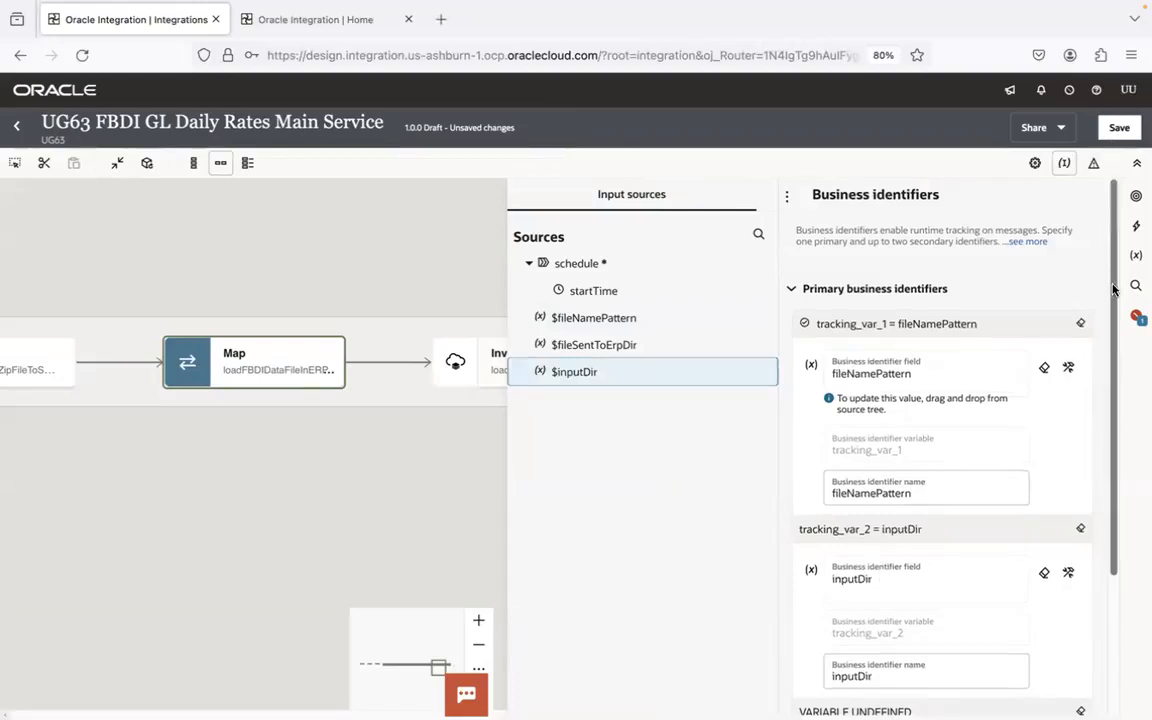
pyautogui.scroll(-3, 950, 420)
pyautogui.moveTo(604, 290); pyautogui.dragTo(872, 582)
pyautogui.click(1122, 127)
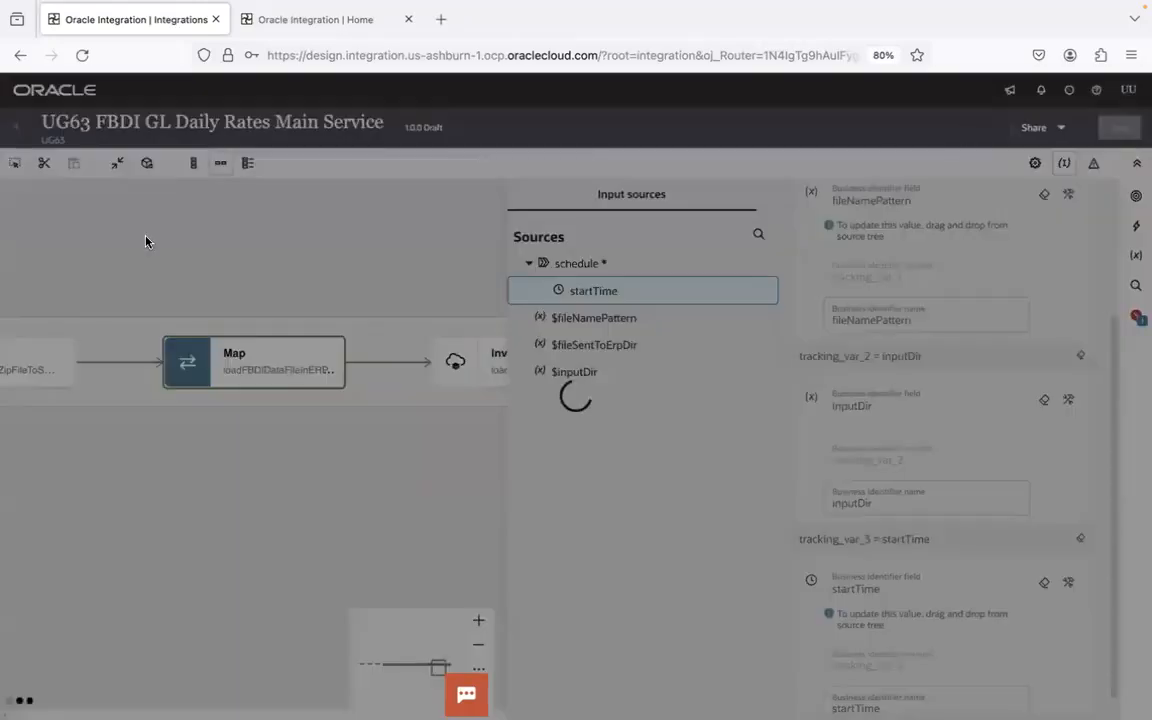
# - Return to the UG63 project and activate the UG63 FBDI GL Daily Rates Main Service integration
pyautogui.click(18, 129)
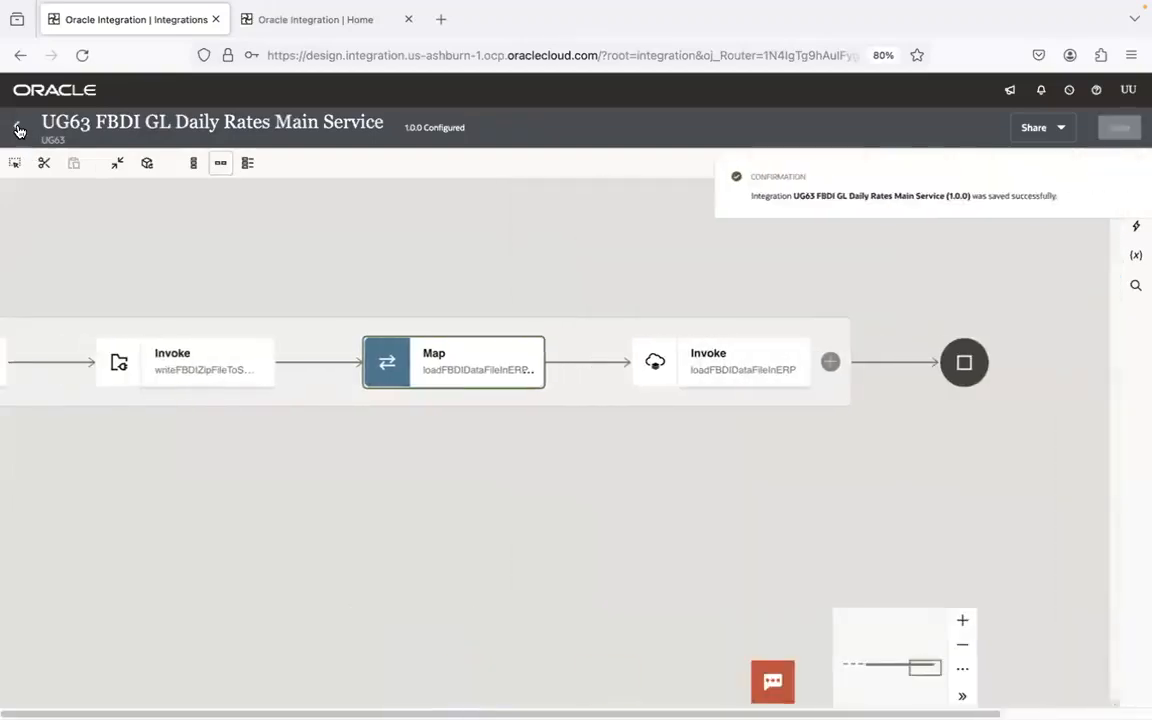
pyautogui.click(18, 126)
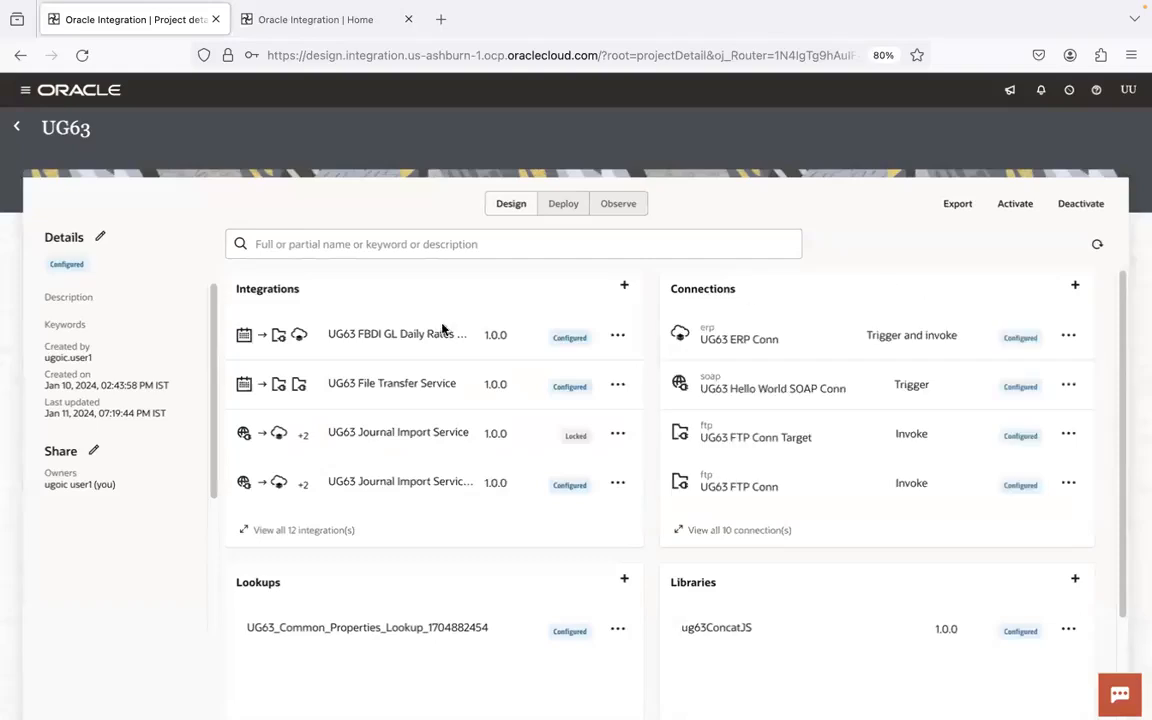
pyautogui.click(617, 335)
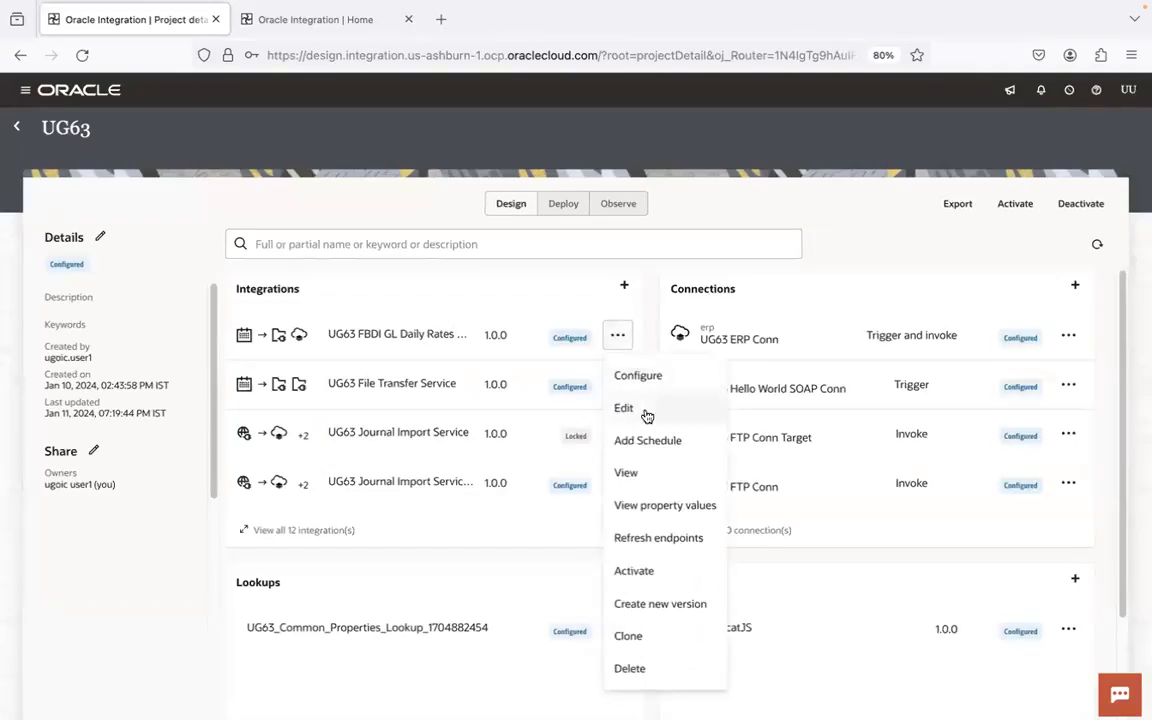
pyautogui.click(632, 573)
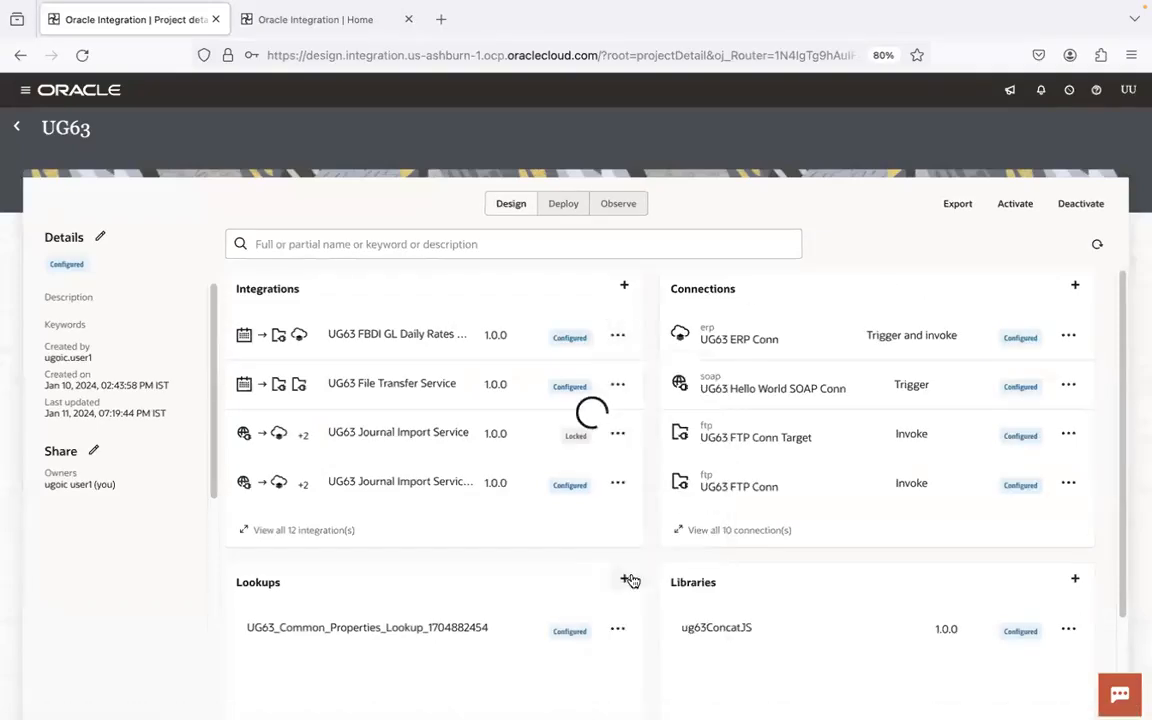
pyautogui.click(968, 272)
pyautogui.click(1102, 686)
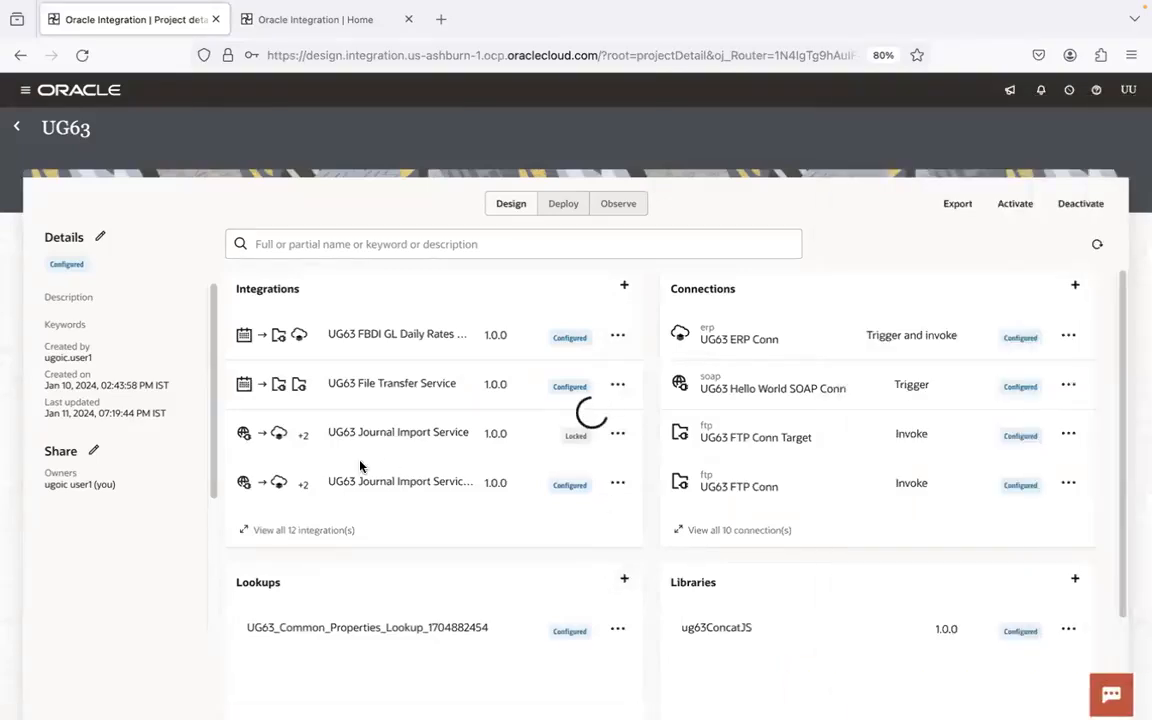
# - Start a new application-triggered integration in the project and name it UG63 FBDI GL Daily Rates Callback Service
pyautogui.click(623, 289)
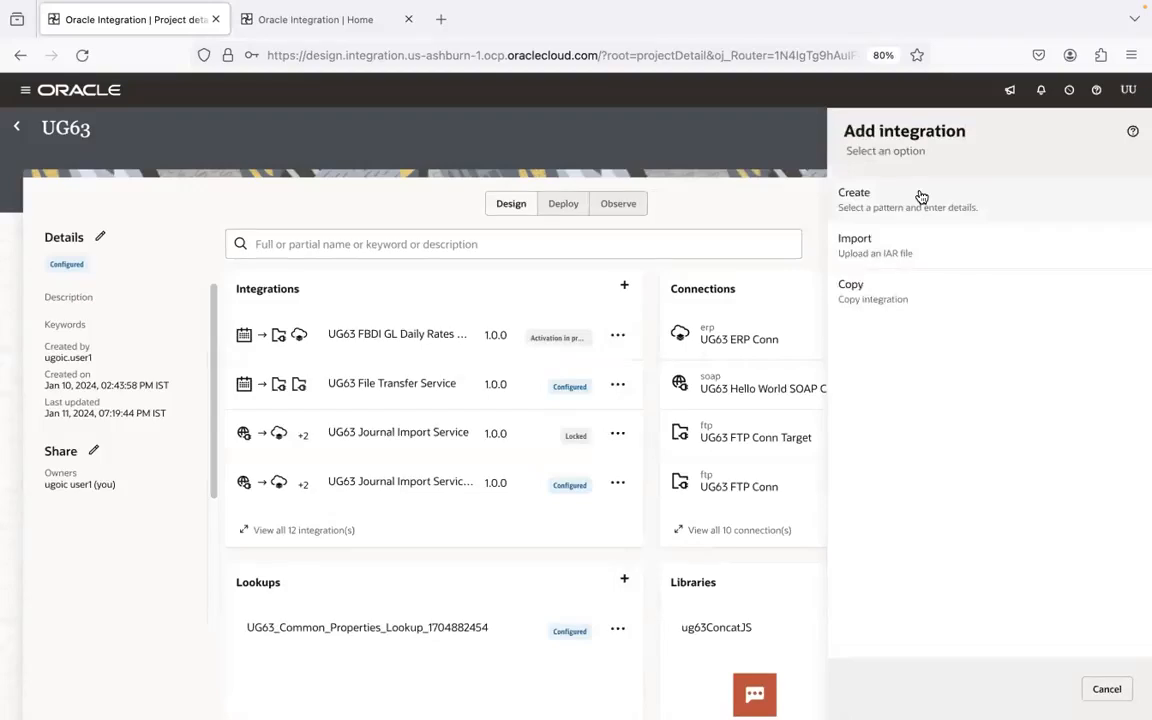
pyautogui.click(921, 196)
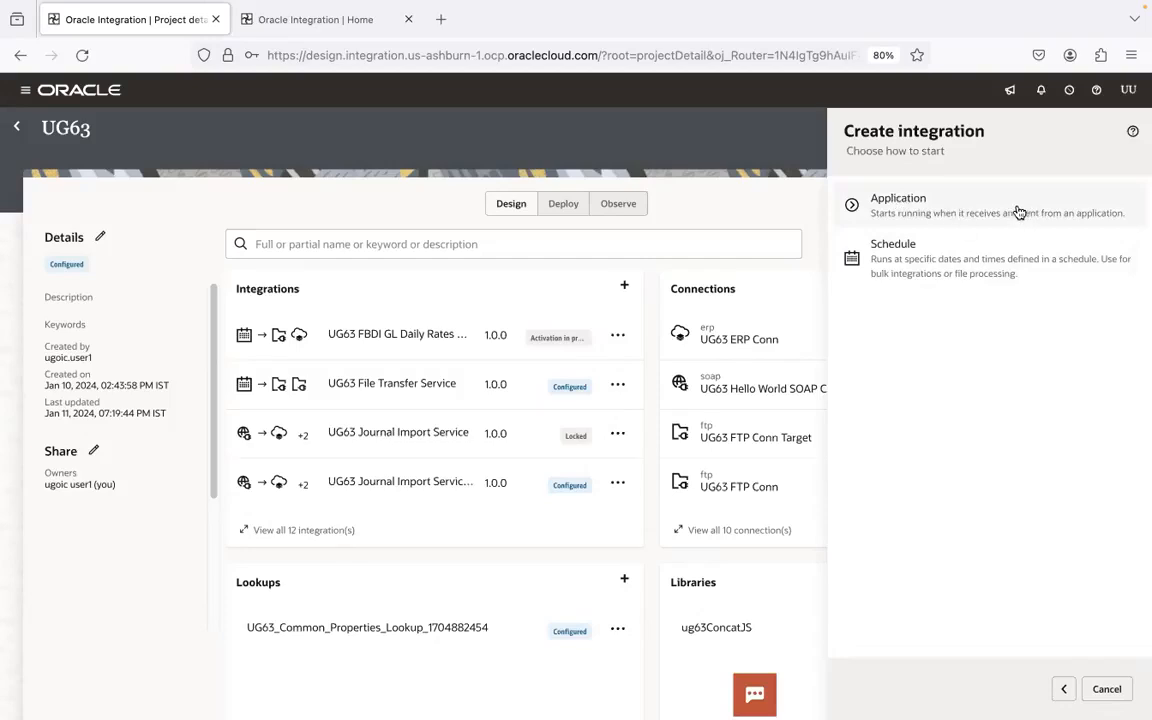
pyautogui.click(1113, 215)
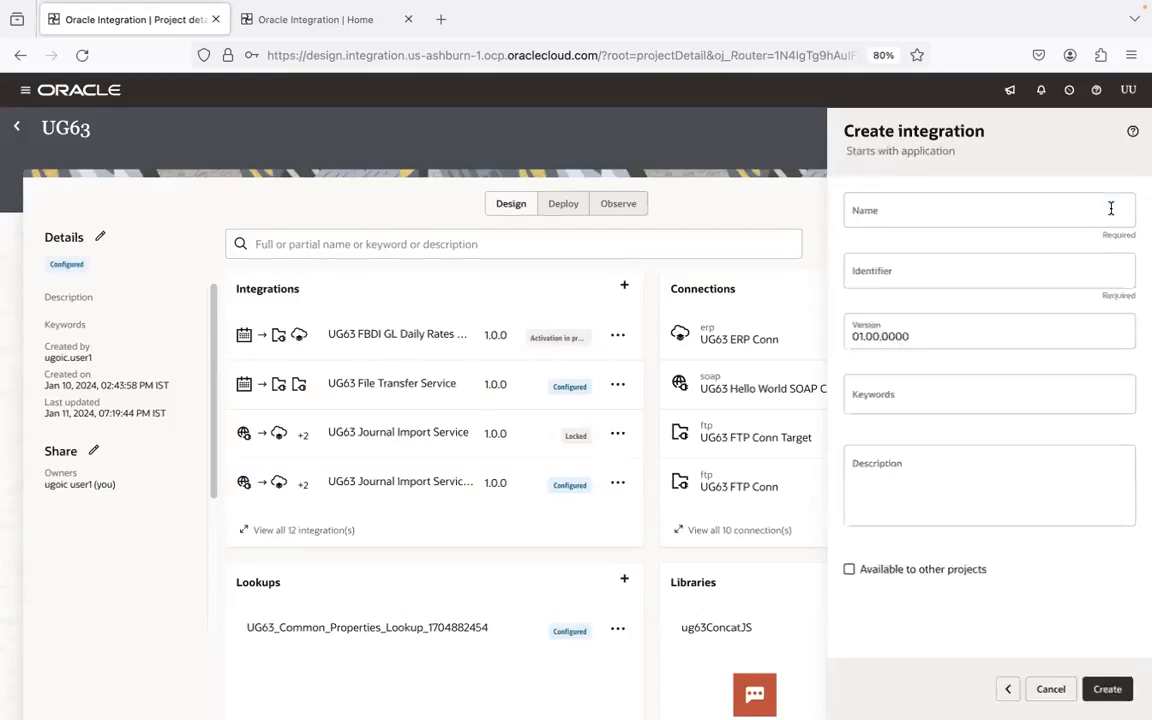
pyautogui.click(982, 216)
pyautogui.write('UG63 FBDI')
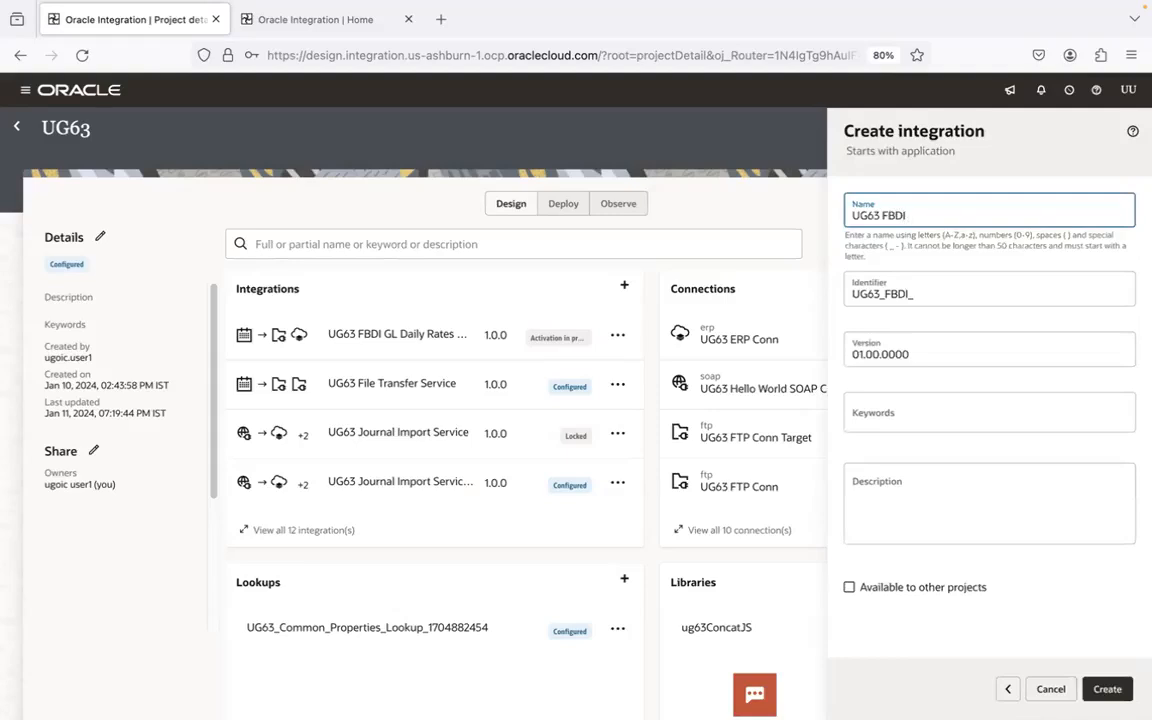
pyautogui.write(' GL Daily Rates Callback Service')
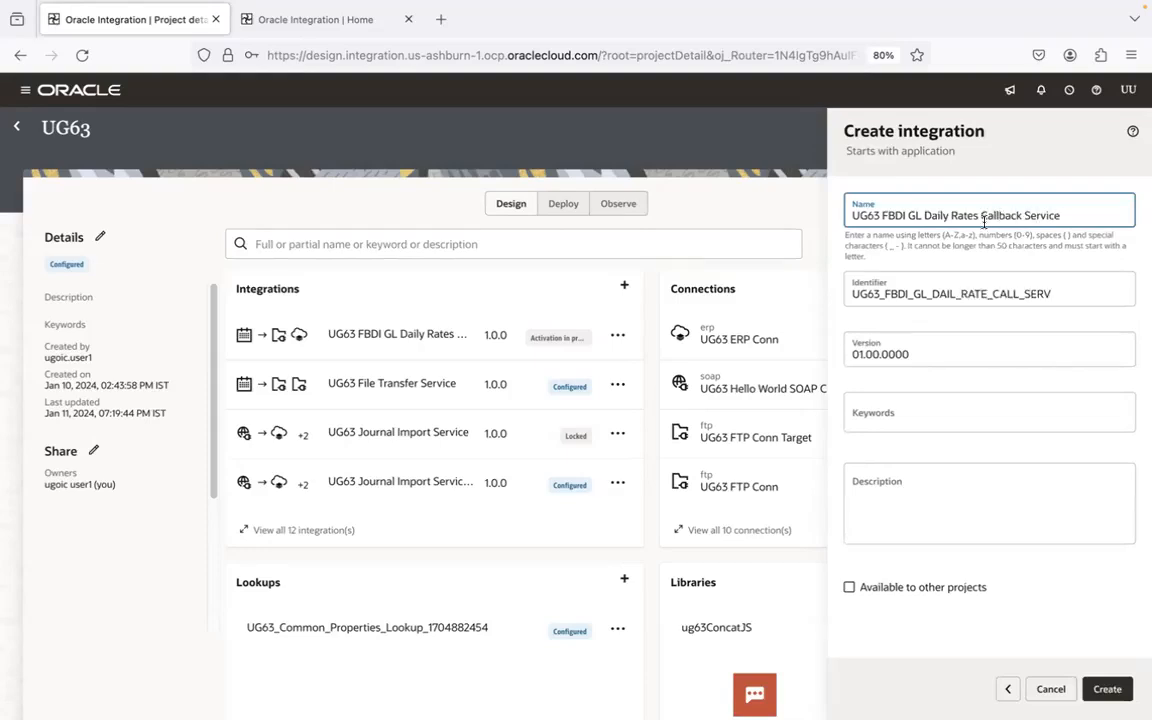
# - Set the new integration's identifier to UG63_FBDI_GL_DAILY_RATE_CALLBACK and create the integration
pyautogui.click(1017, 293)
pyautogui.moveTo(1018, 293); pyautogui.dragTo(1059, 288)
pyautogui.click(1057, 278)
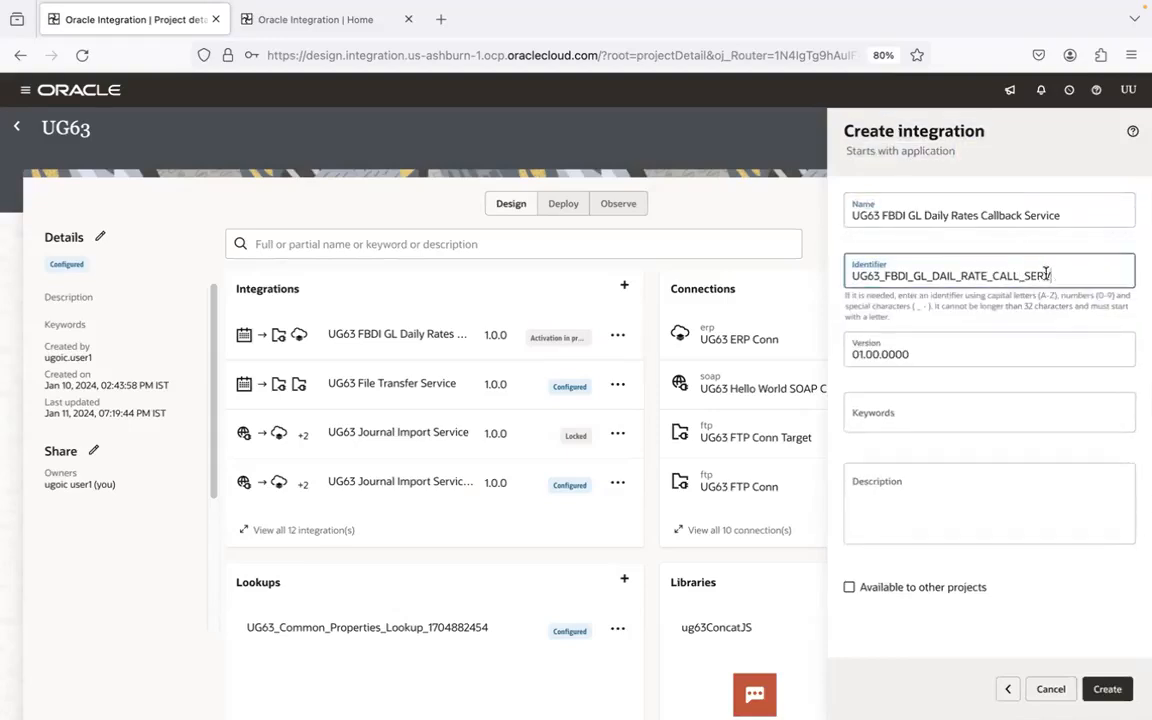
pyautogui.press('BackSpace')
pyautogui.press('BackSpace')
pyautogui.press('BackSpace')
pyautogui.press('BackSpace')
pyautogui.press('BackSpace')
pyautogui.write('BACK')
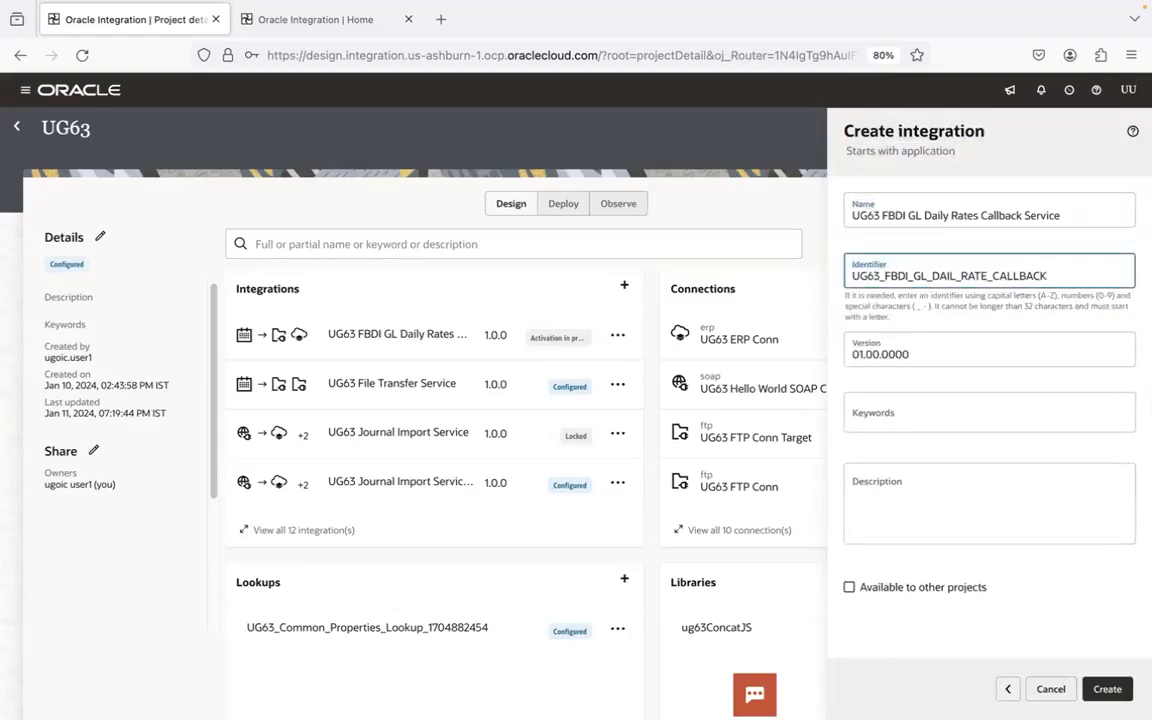
pyautogui.click(955, 276)
pyautogui.write('Y')
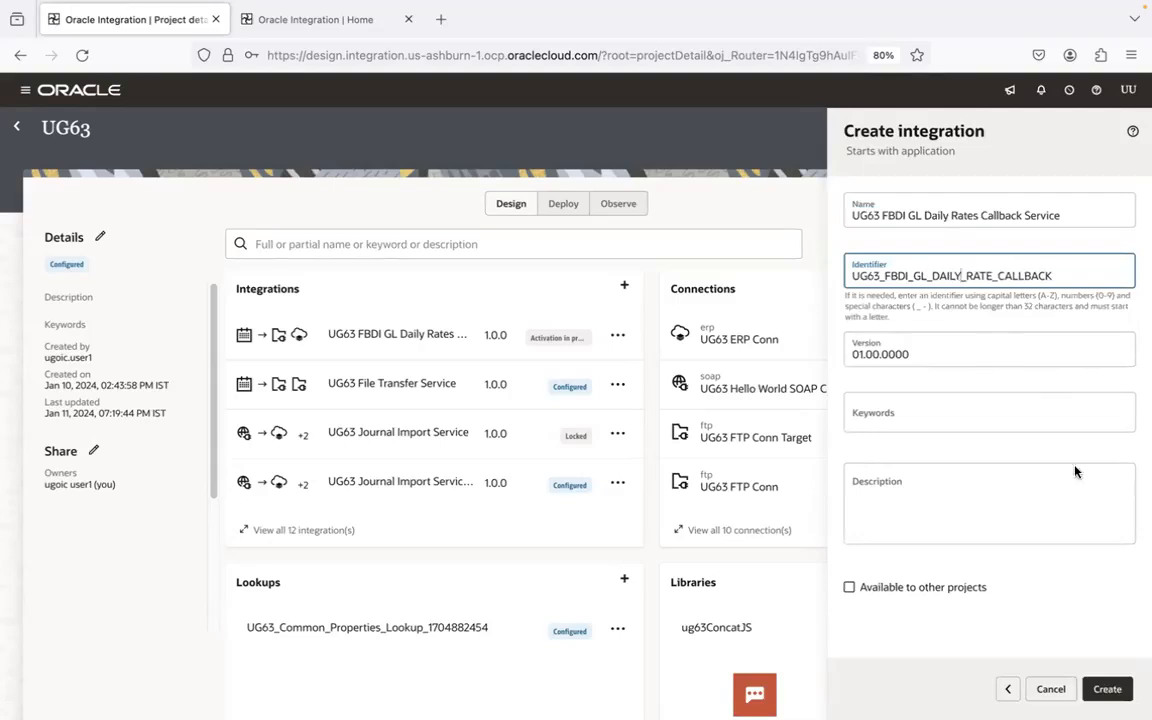
pyautogui.click(1108, 690)
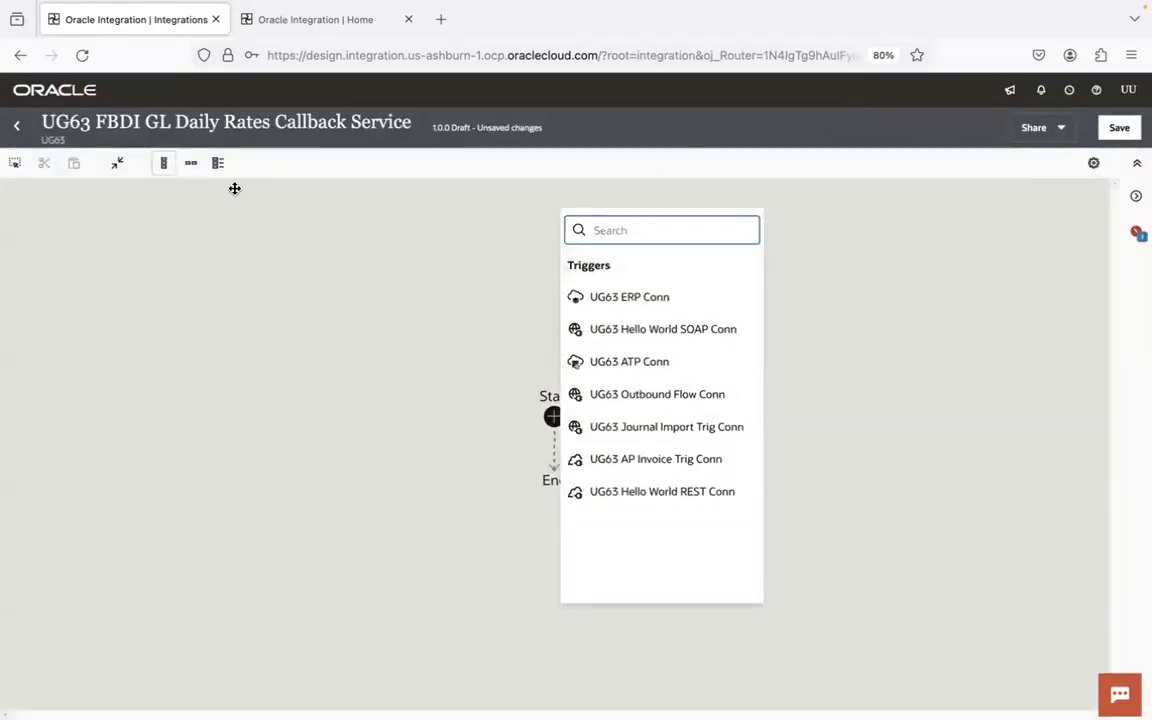
# - Add a UG63 ERP Conn trigger with the endpoint name receiveFBDICallbackFromERP and proceed to its request configuration
pyautogui.click(656, 303)
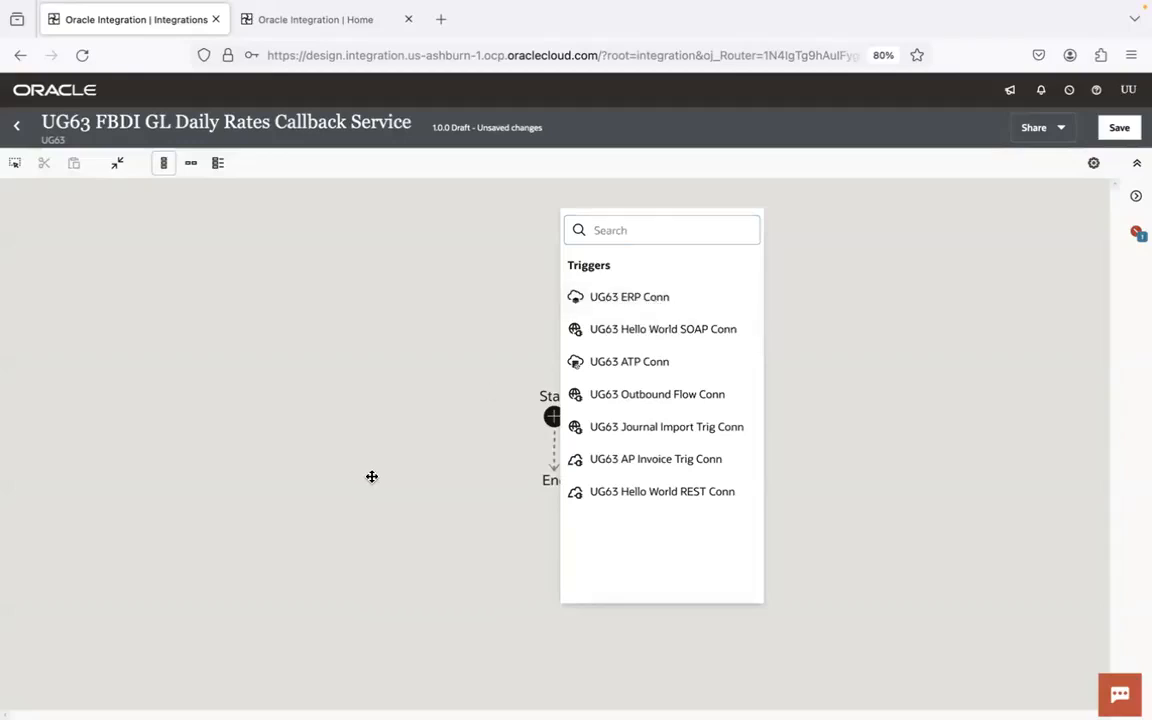
pyautogui.click(640, 305)
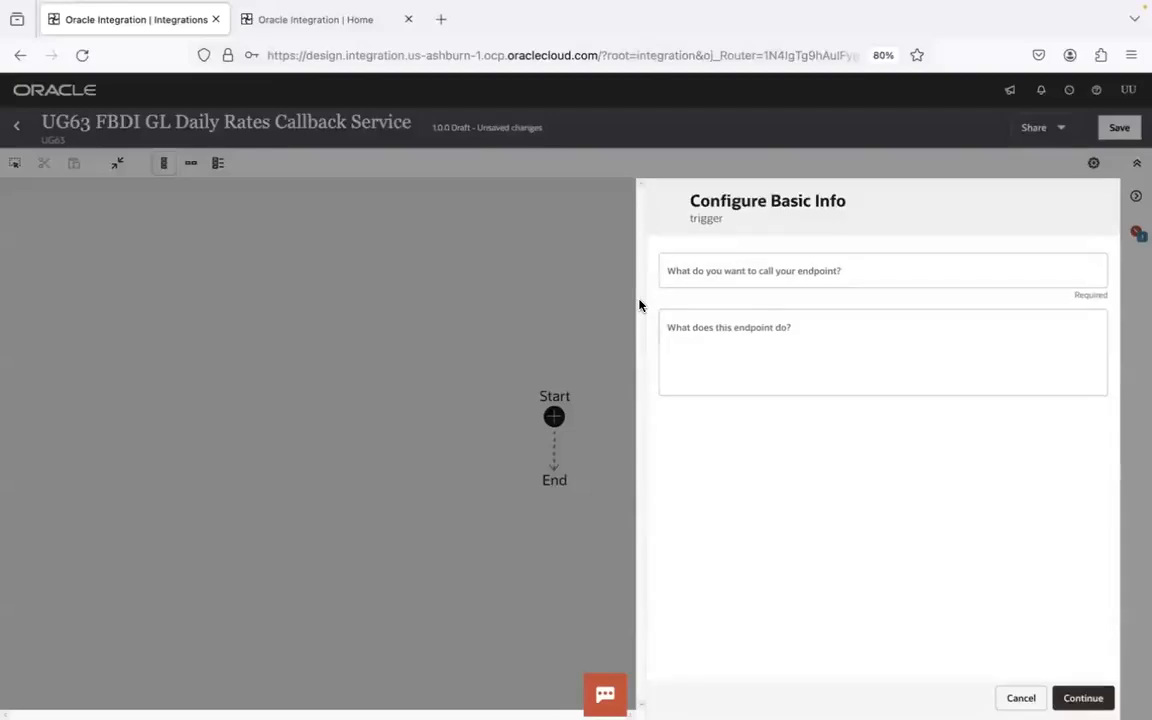
pyautogui.click(737, 282)
pyautogui.write('receive')
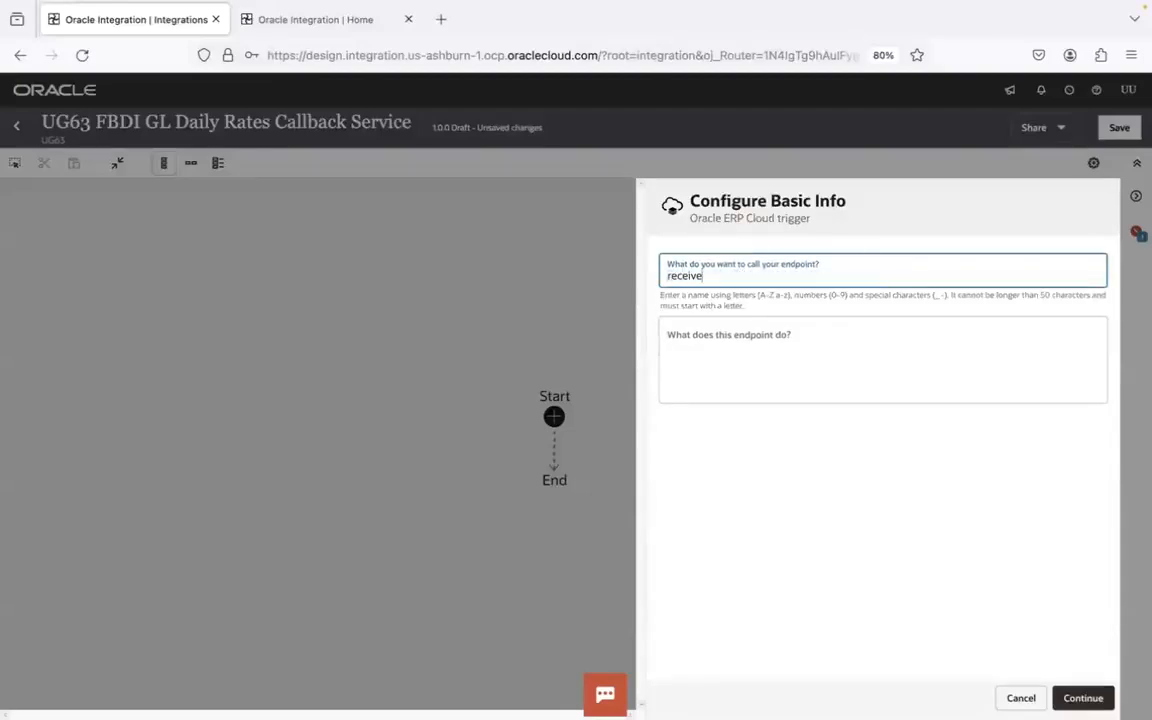
pyautogui.write('FBD')
pyautogui.write('ICallBa')
pyautogui.write('a')
pyautogui.write('ckFromERP')
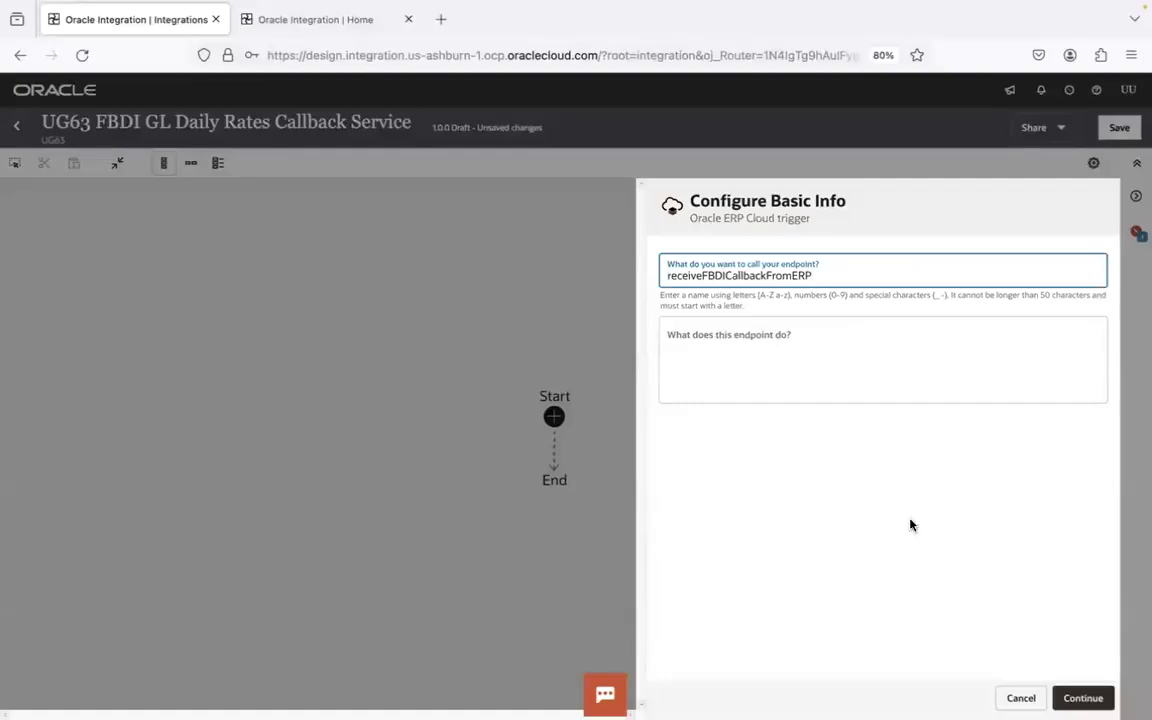
pyautogui.click(1100, 698)
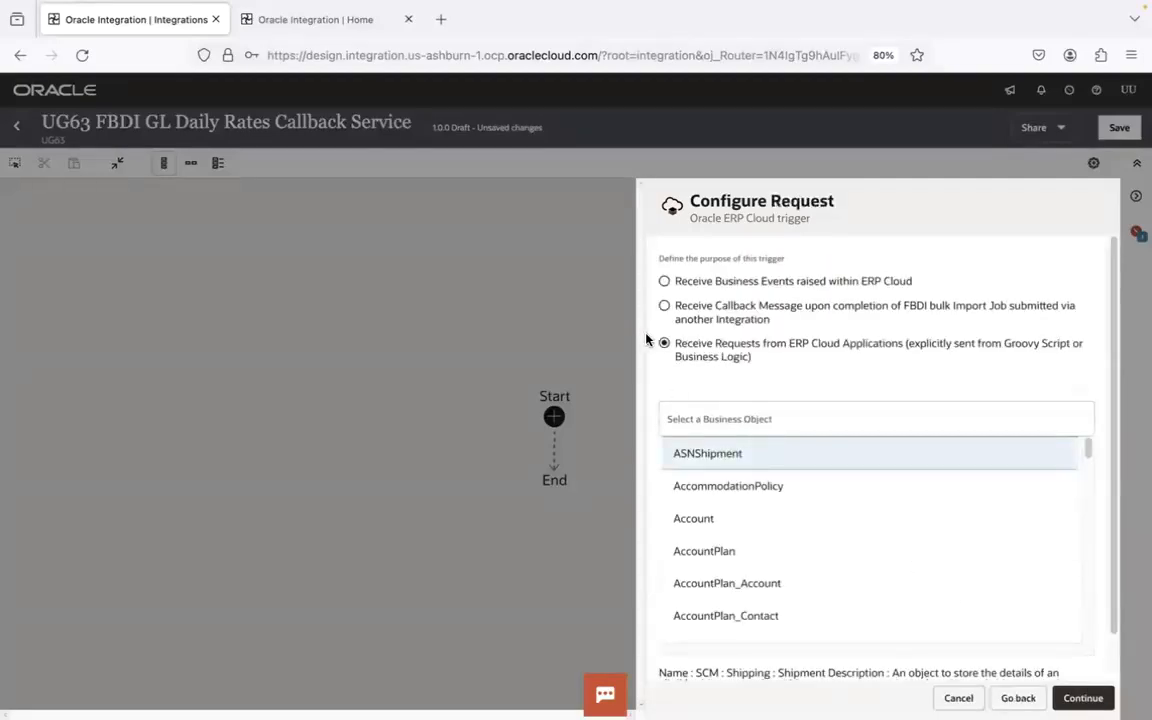
# - Widen the request configuration, set the trigger to receive the FBDI bulk import callback message, and look up the import process with "Import and C"
pyautogui.moveTo(632, 334); pyautogui.dragTo(188, 351)
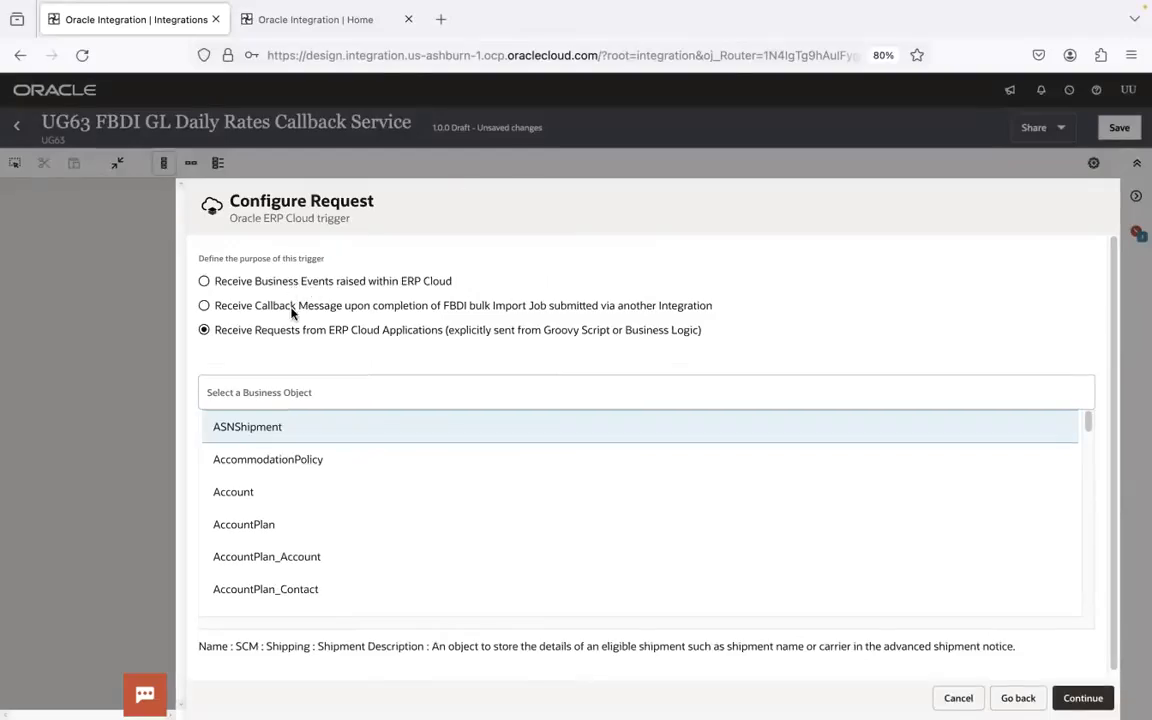
pyautogui.click(204, 305)
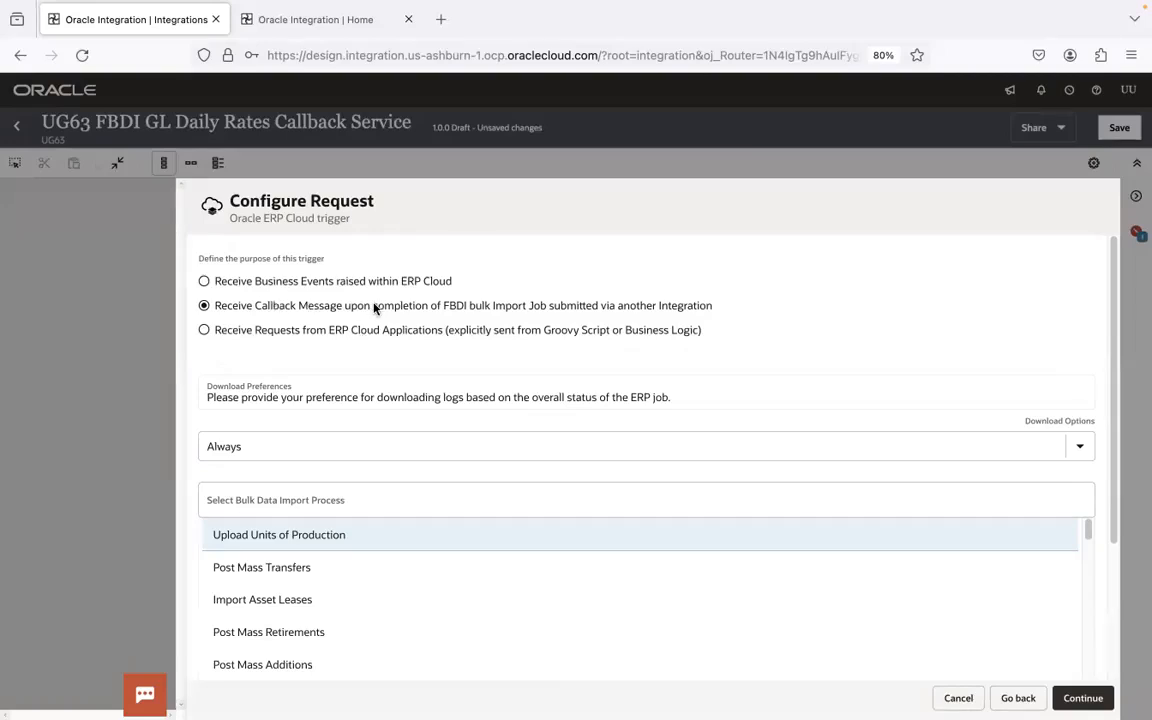
pyautogui.scroll(-2, 1112, 420)
pyautogui.scroll(2, 1114, 437)
pyautogui.click(283, 479)
pyautogui.write('Import and')
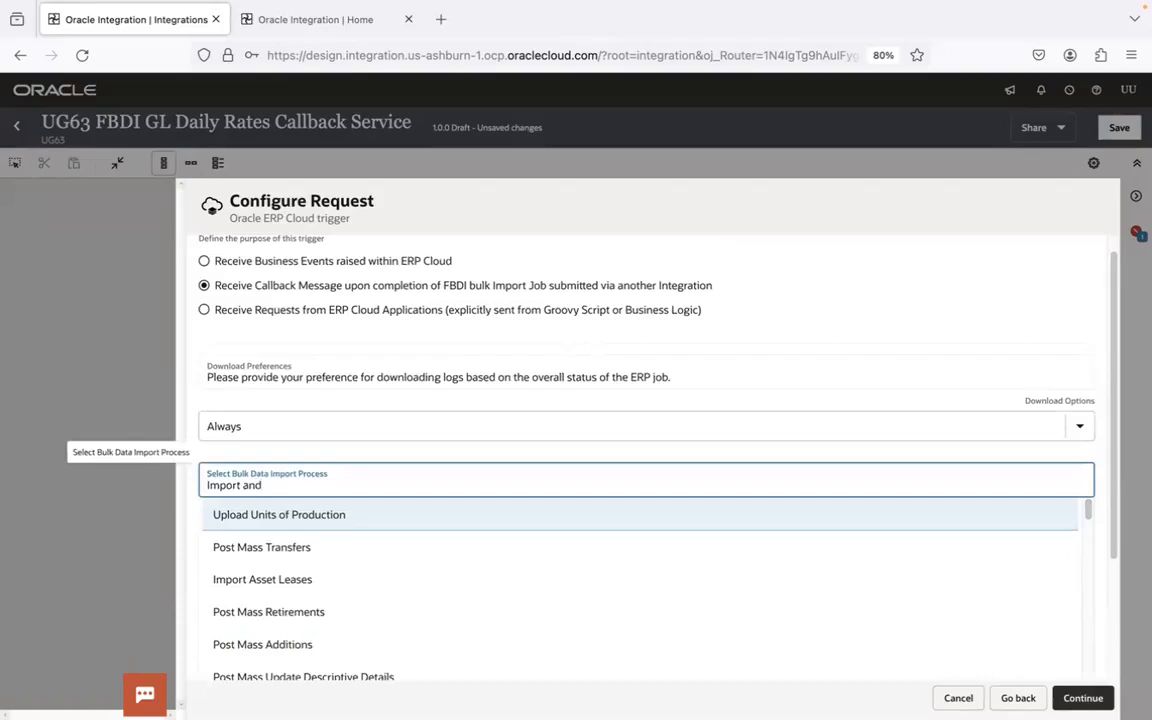
pyautogui.write(' C')
pyautogui.click(305, 522)
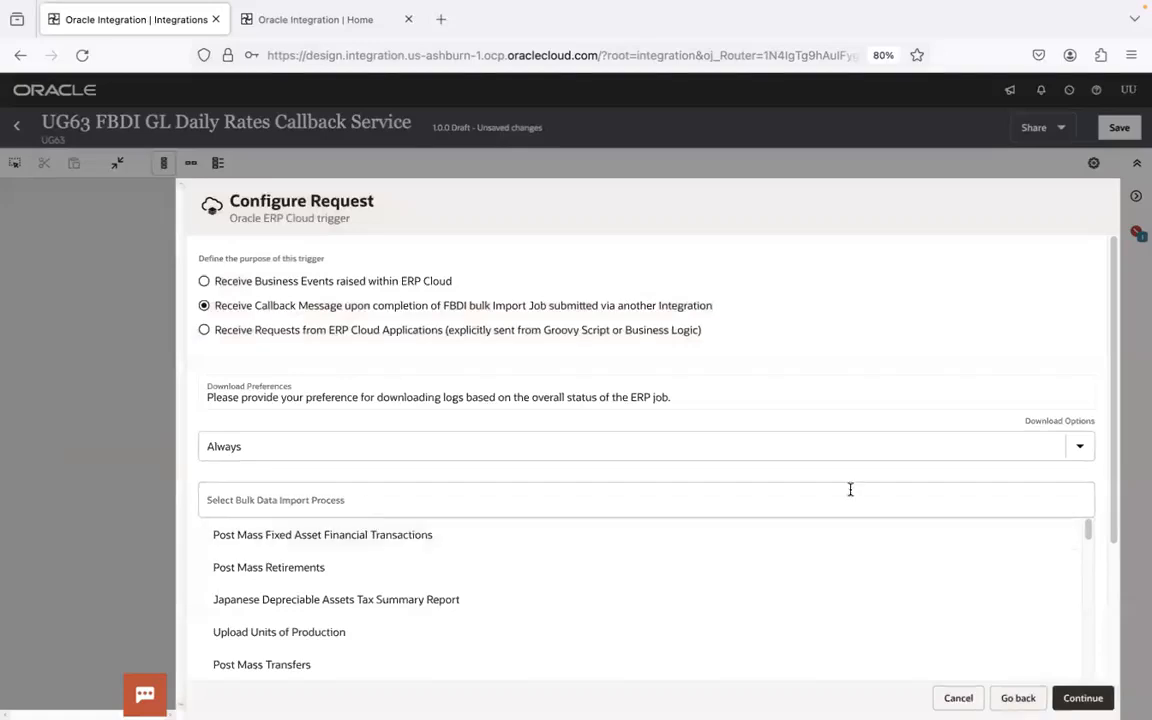
# - Select Import and Calculate Daily Rates as the bulk data import process and continue to the trigger summary
pyautogui.click(949, 501)
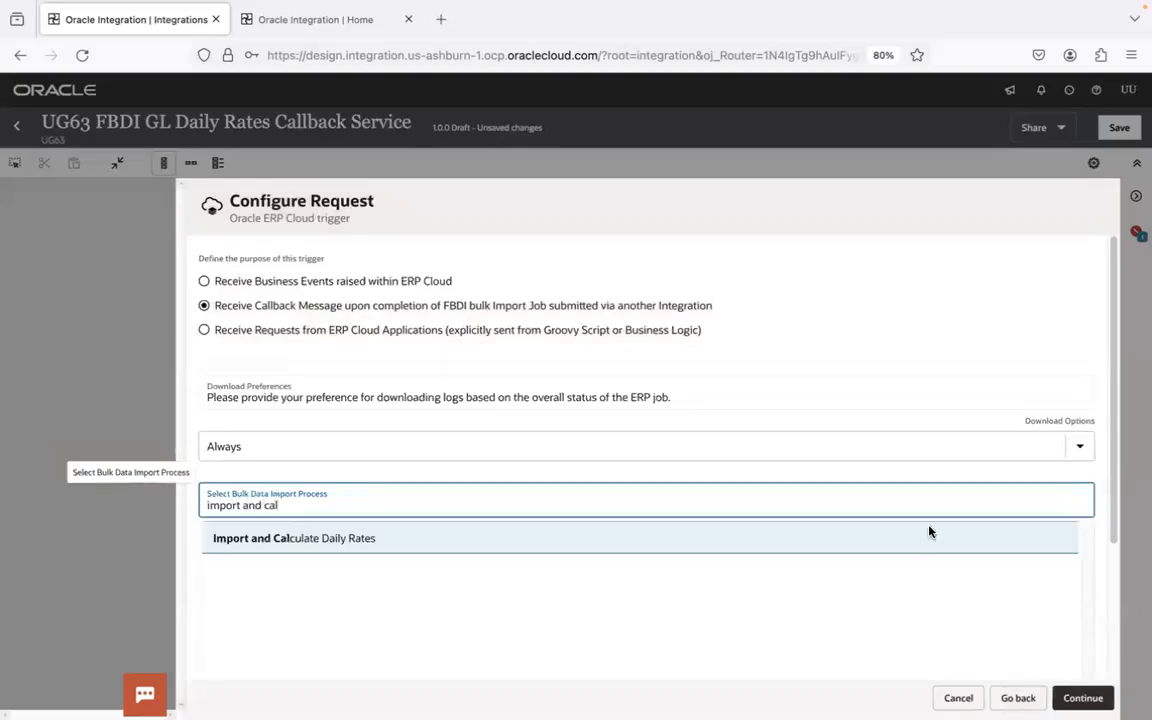
pyautogui.press('super+Tab')
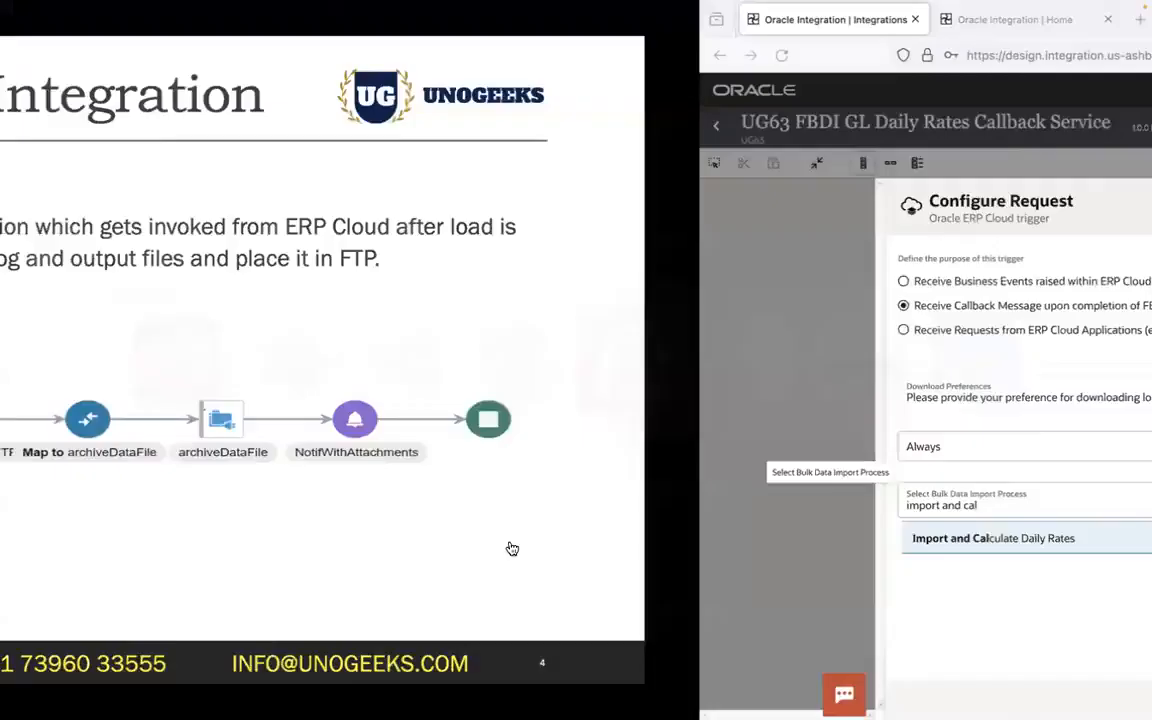
pyautogui.press('Left')
pyautogui.press('Left')
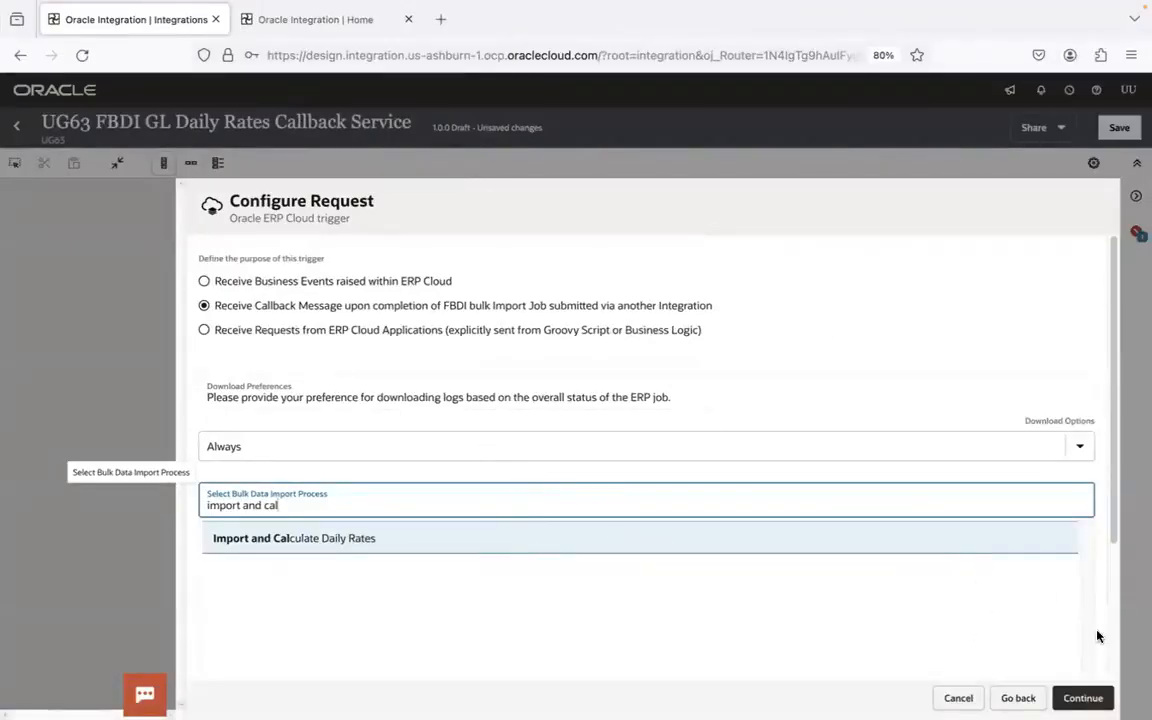
pyautogui.click(1083, 698)
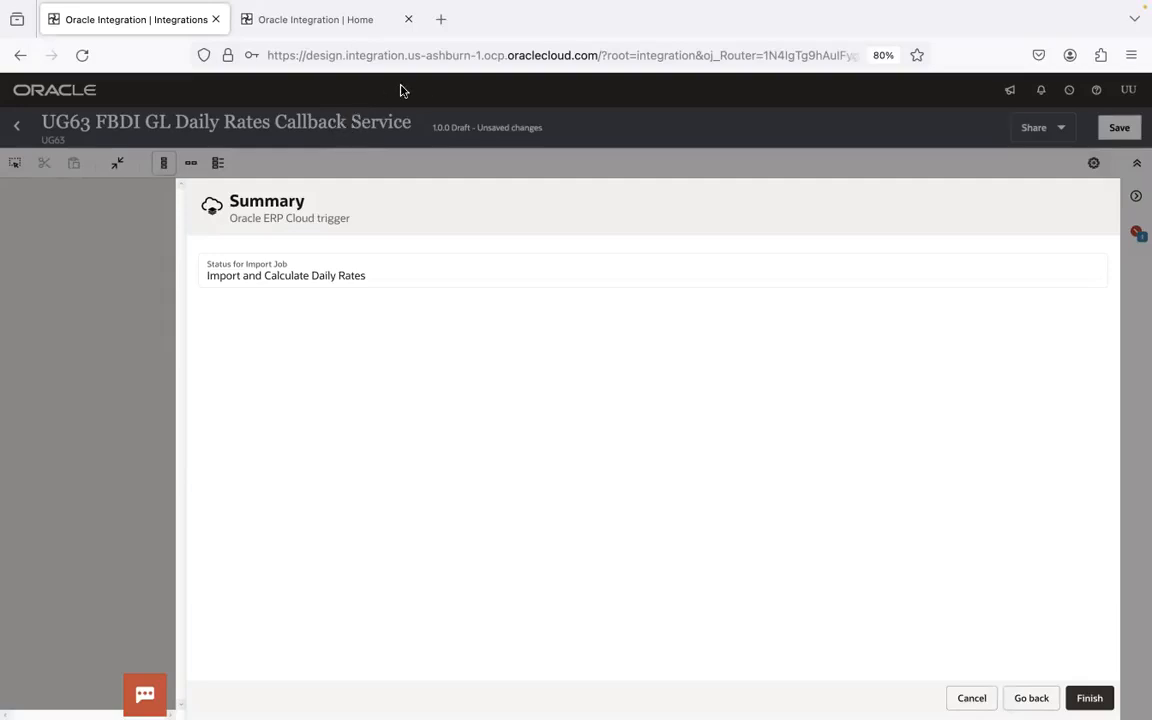
# - Finish the ERP trigger, lay the flow out horizontally near the canvas's upper-left corner and save the integration
pyautogui.press('super+Tab')
pyautogui.press('super+Tab')
pyautogui.press('super+Tab')
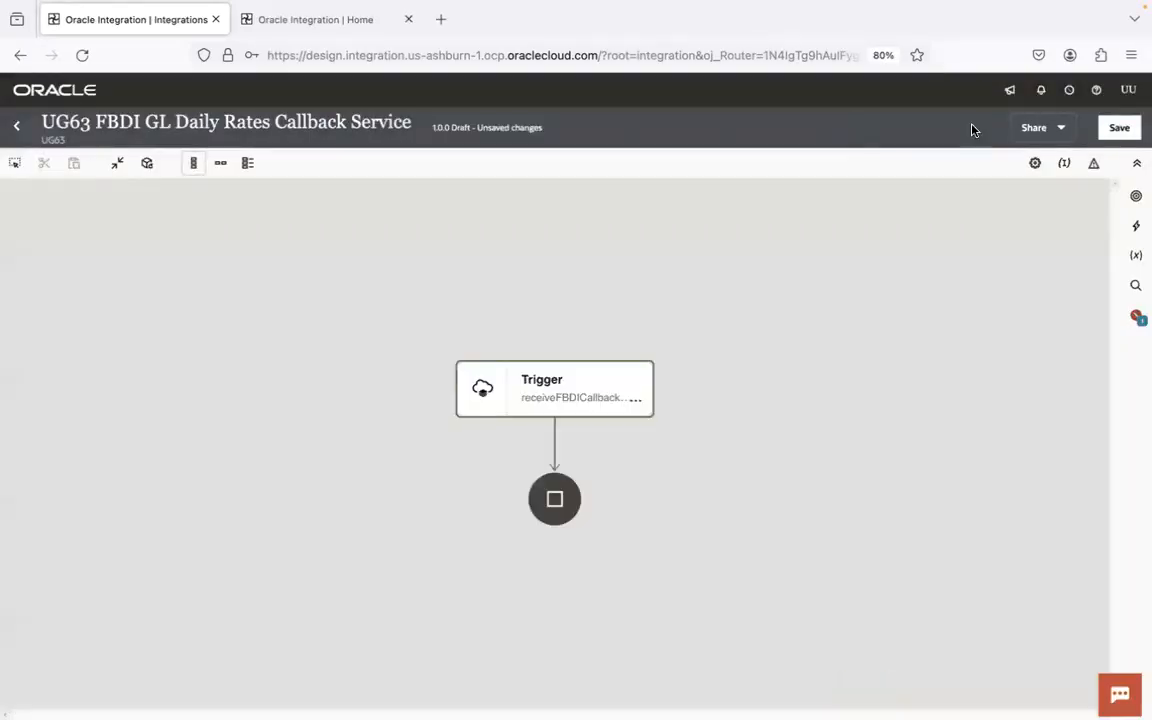
pyautogui.click(1119, 127)
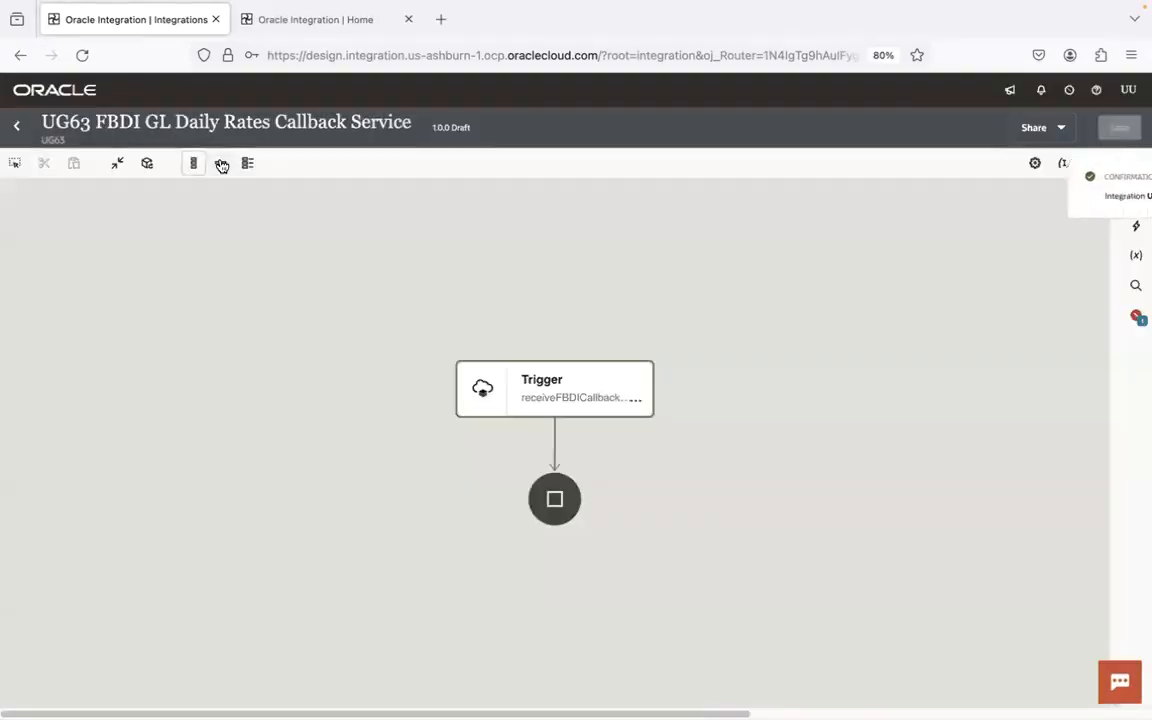
pyautogui.click(221, 163)
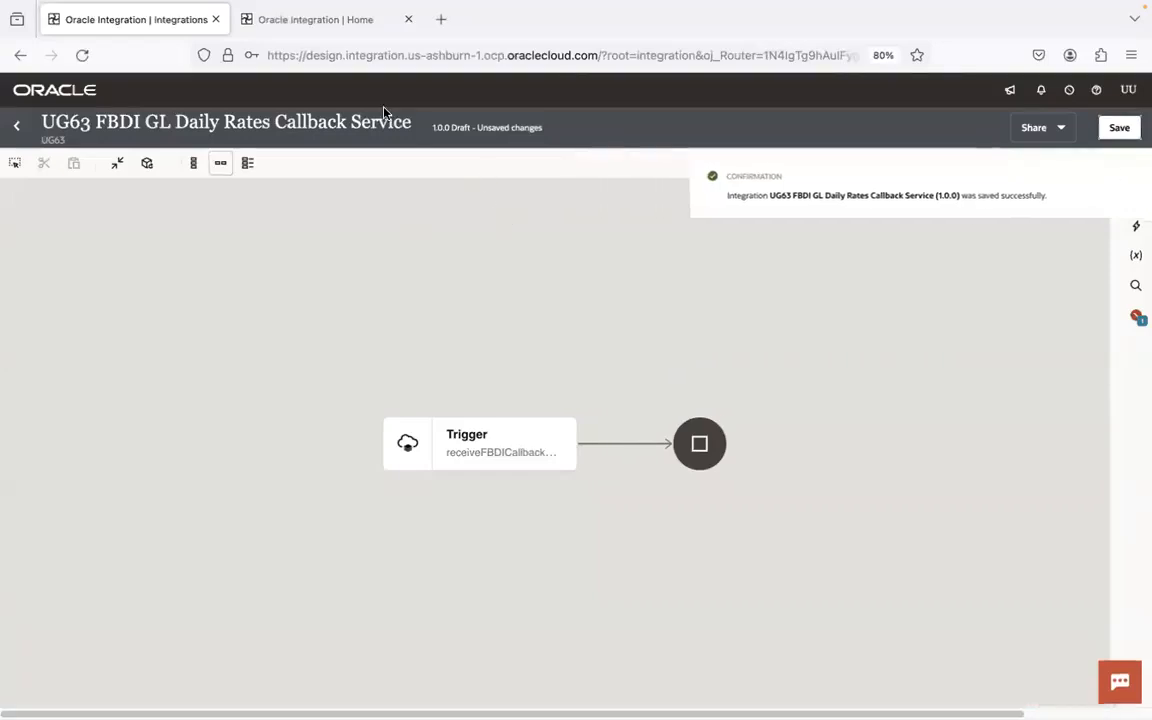
pyautogui.moveTo(504, 344); pyautogui.dragTo(216, 211)
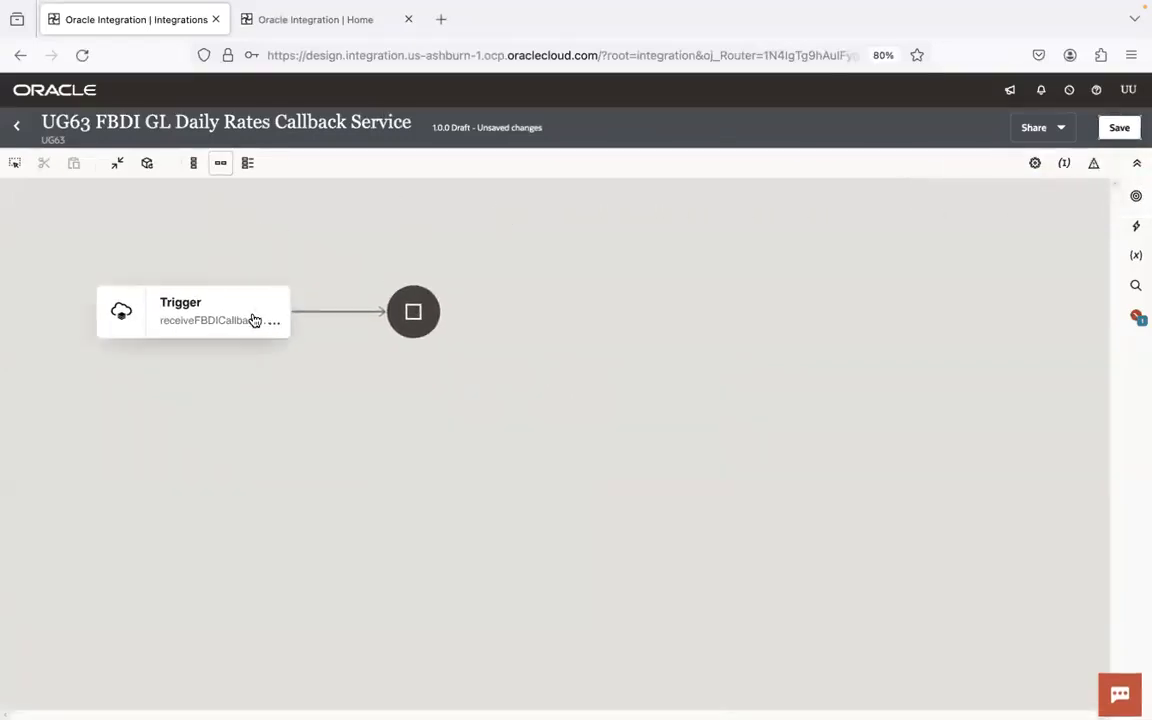
pyautogui.click(1120, 133)
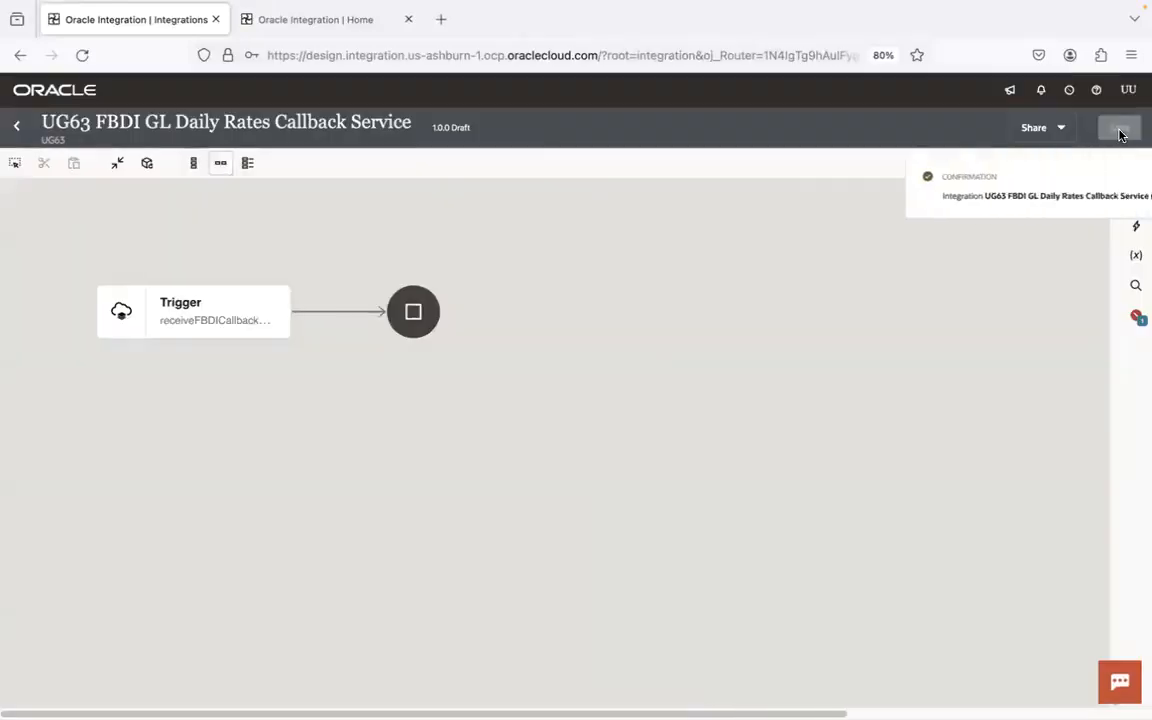
# - Insert a UG63 FTP Conn invoke after the trigger, and open /home/users/ugoic.user1/ug/ug63/fbdi/gldailyrates/input on the remote site in the FTP client
pyautogui.click(337, 313)
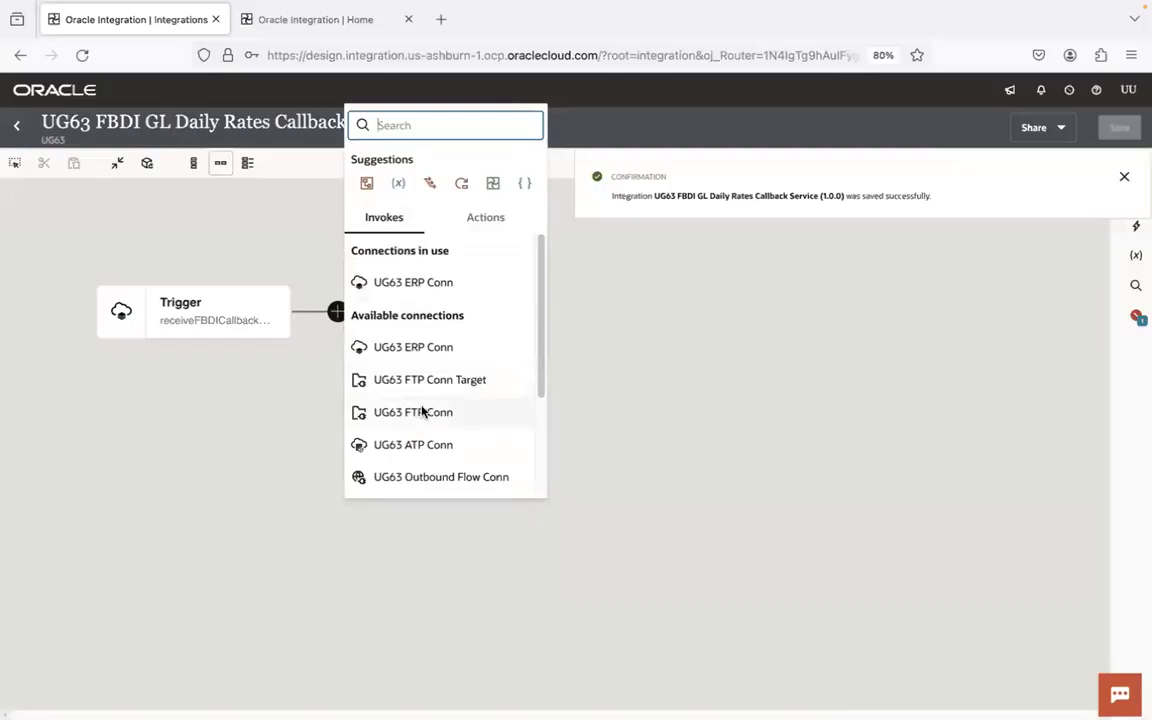
pyautogui.click(422, 412)
pyautogui.press('super+Tab')
pyautogui.press('super+Tab')
pyautogui.press('super+Tab')
pyautogui.press('super+Tab')
pyautogui.doubleClick(828, 86)
pyautogui.press('BackSpace')
pyautogui.write('input')
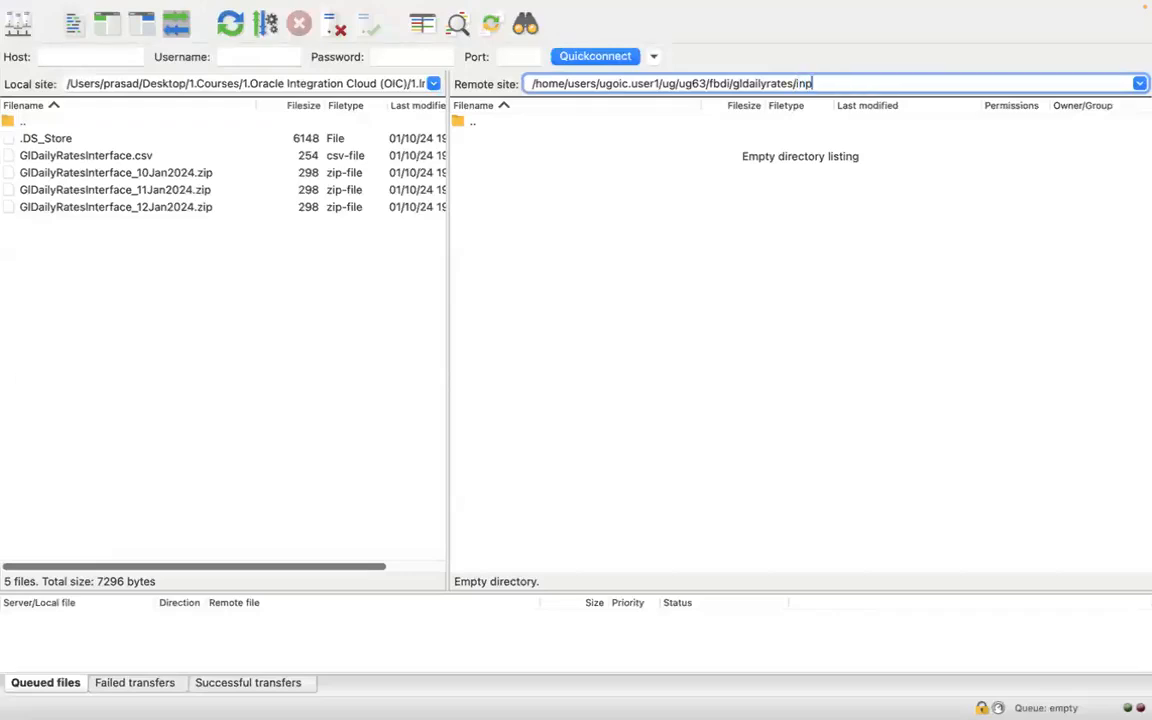
pyautogui.press('Return')
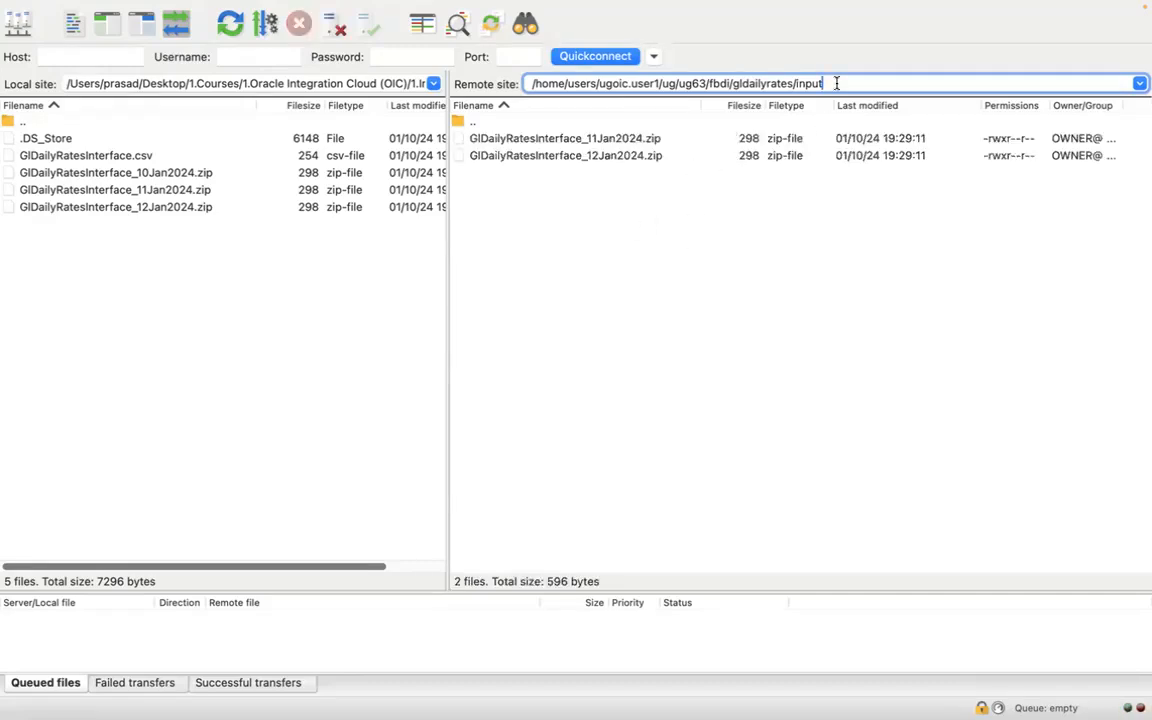
# - Return to Oracle Integration, name the FTP endpoint archiveDataFile and proceed to its operation settings
pyautogui.hotkey('ctrl', 'Left')
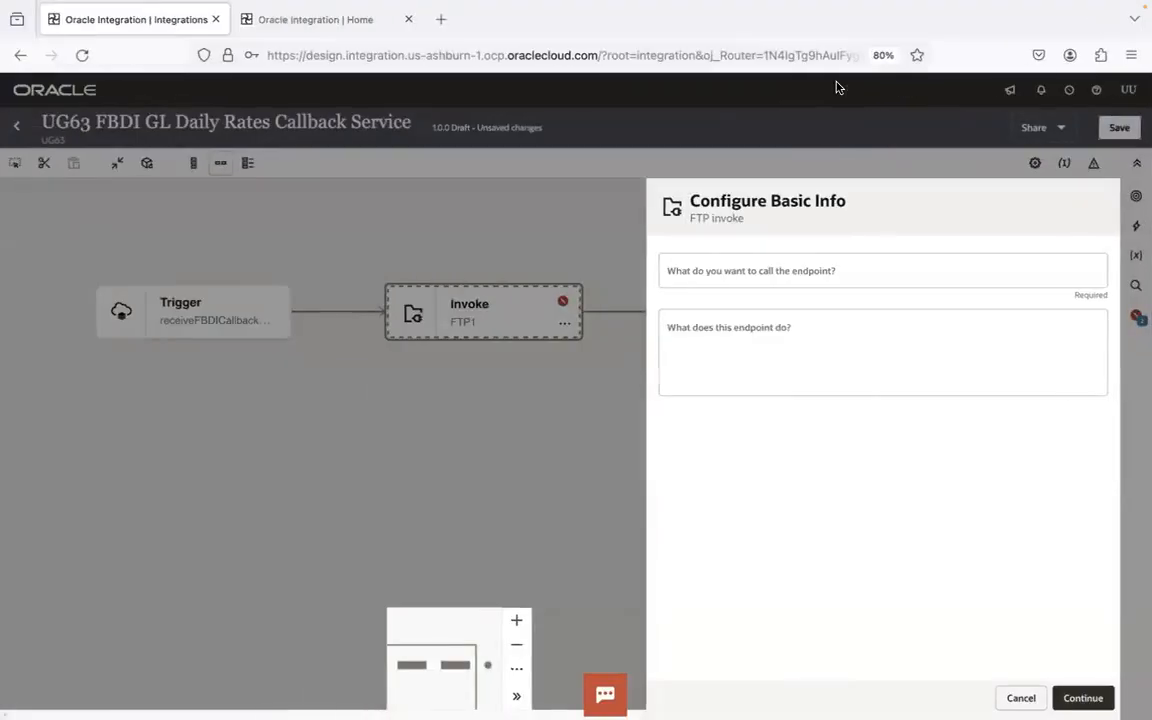
pyautogui.click(784, 269)
pyautogui.write('archiveDataFile')
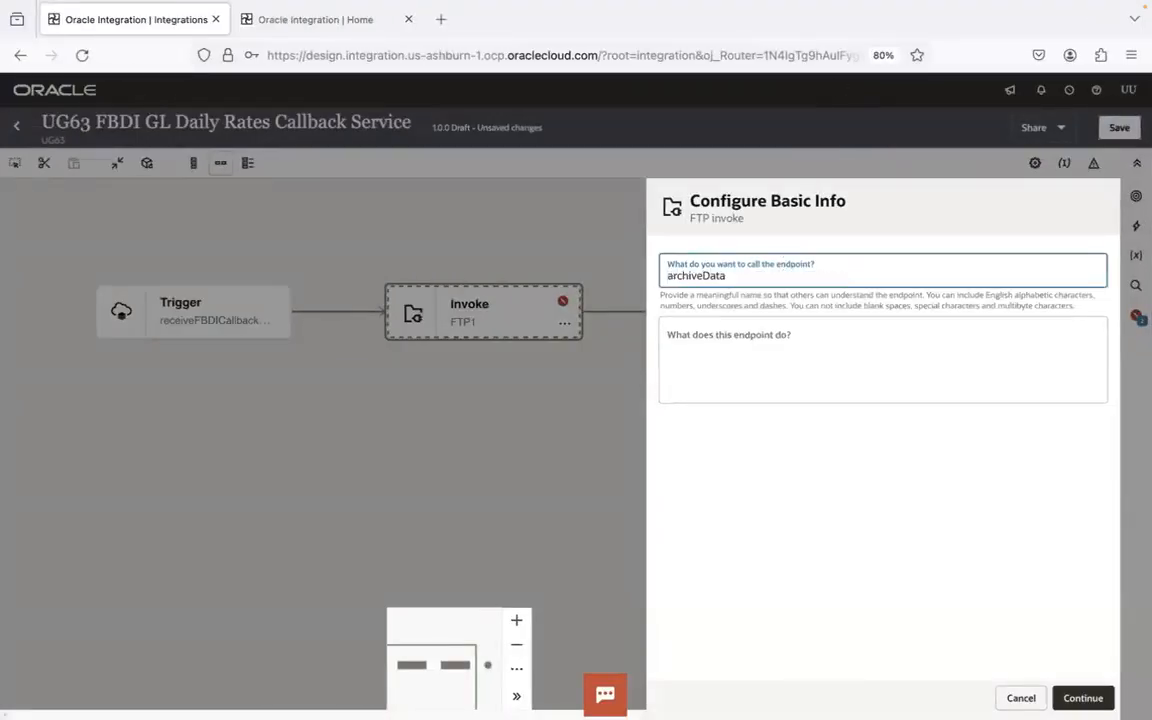
pyautogui.click(1083, 697)
# - Configure the archiveDataFile invoke to Move a File with Overwrite File enabled, finish it and save the integration
pyautogui.click(787, 262)
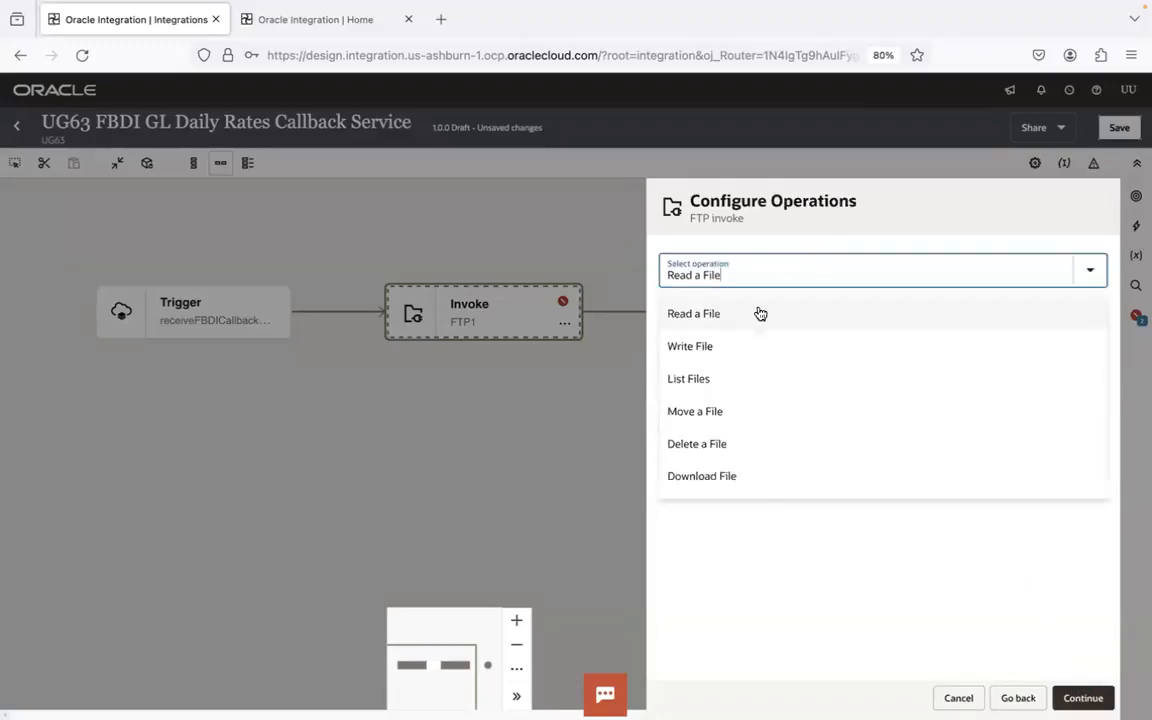
pyautogui.click(722, 421)
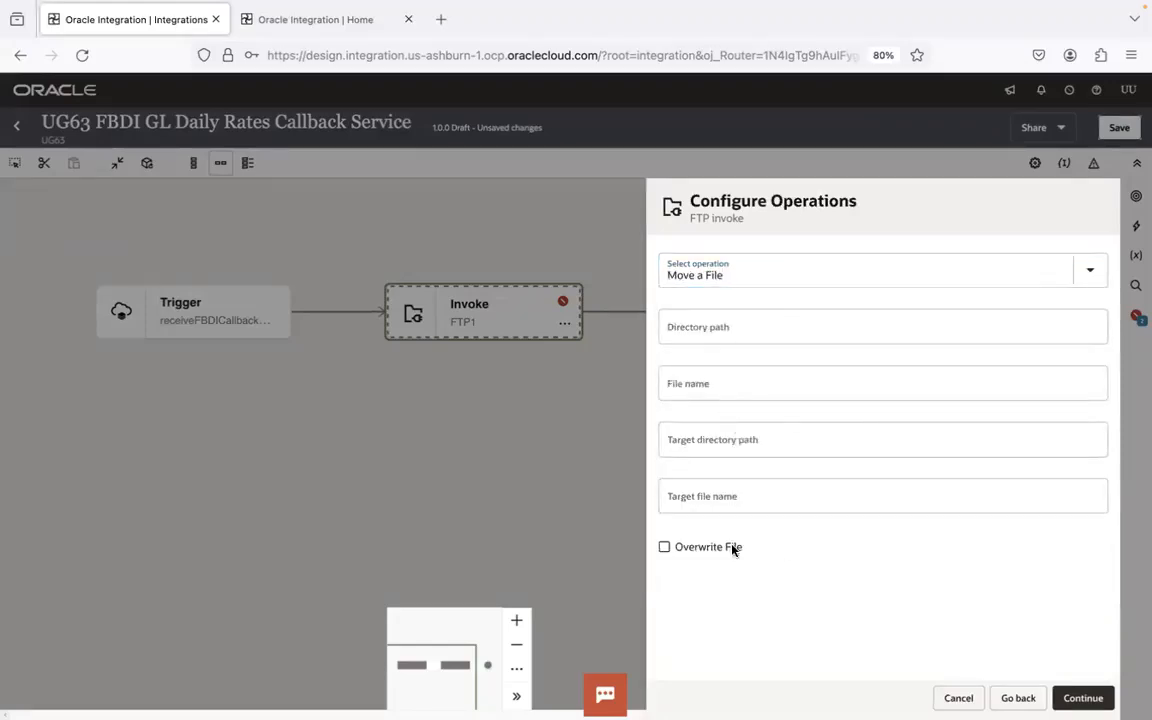
pyautogui.click(663, 546)
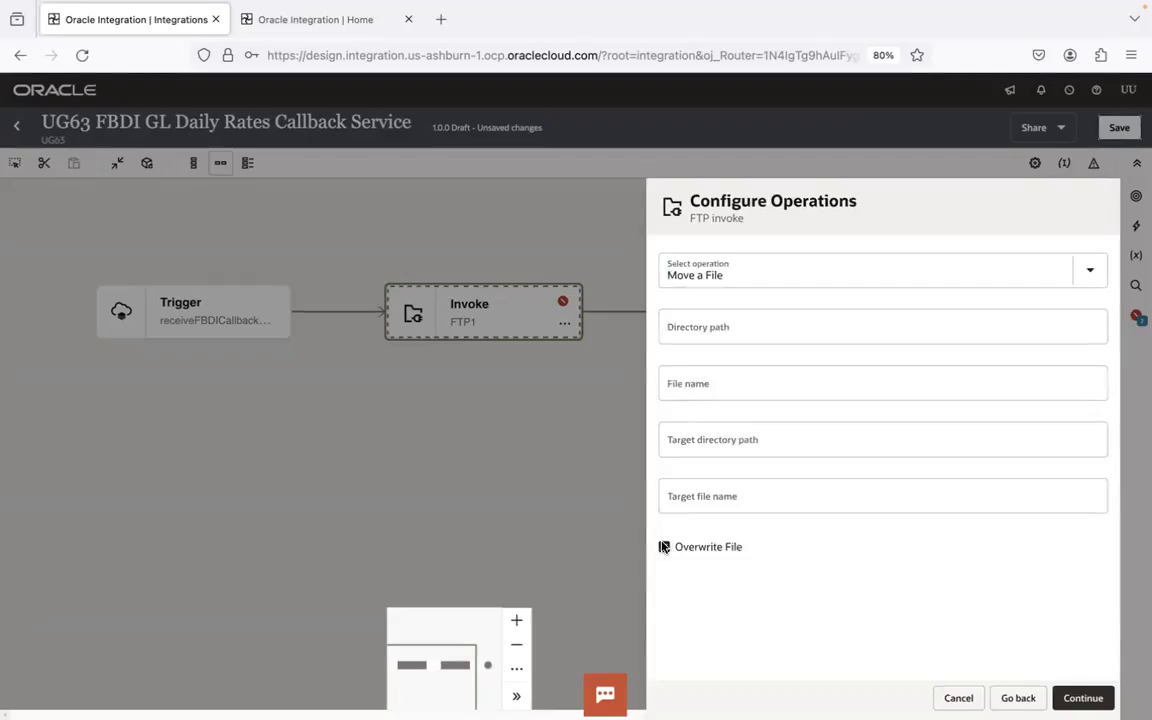
pyautogui.click(1083, 698)
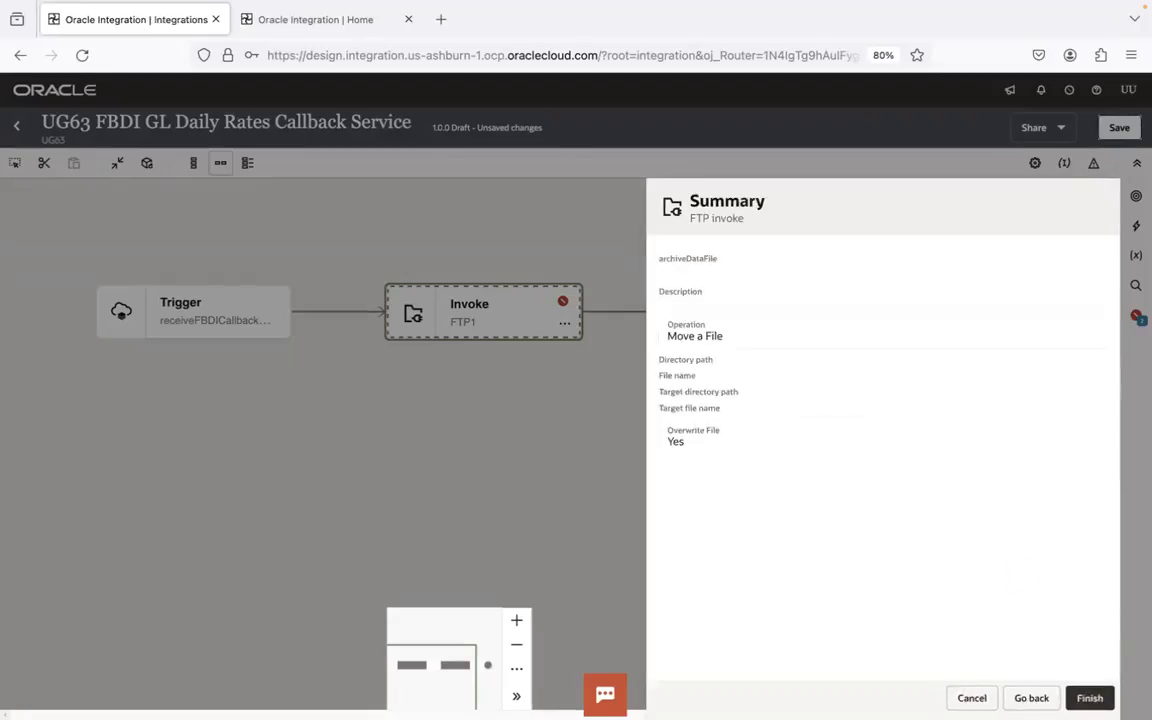
pyautogui.click(1089, 698)
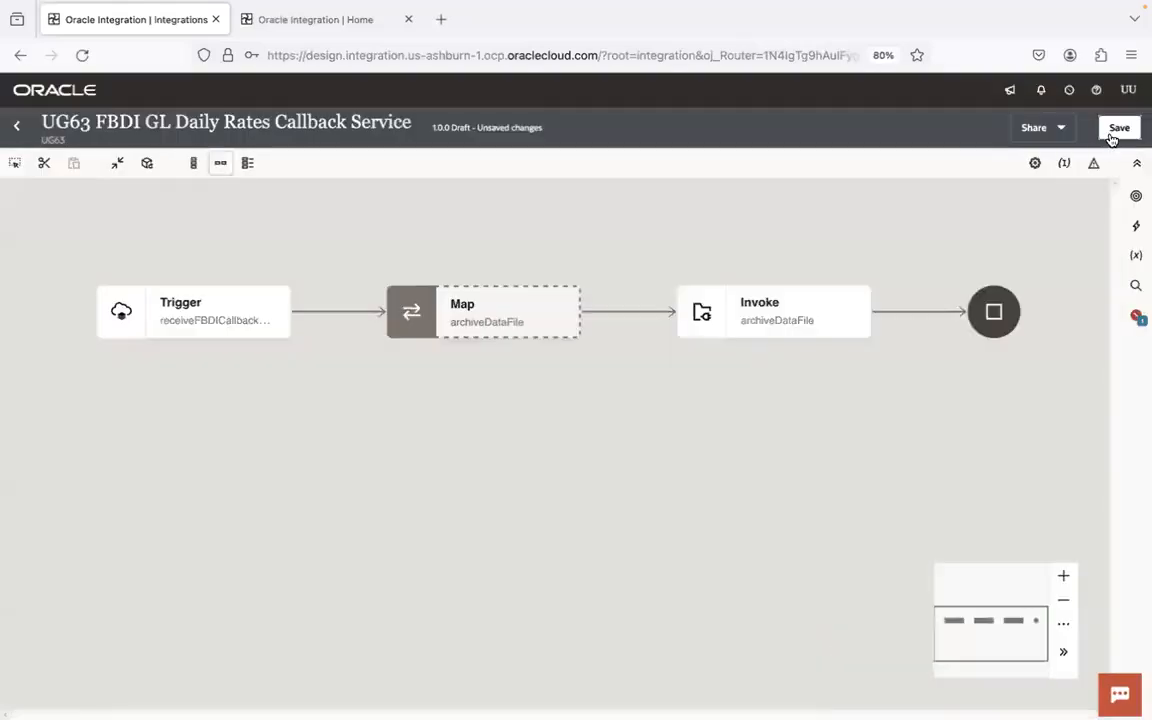
pyautogui.click(1117, 127)
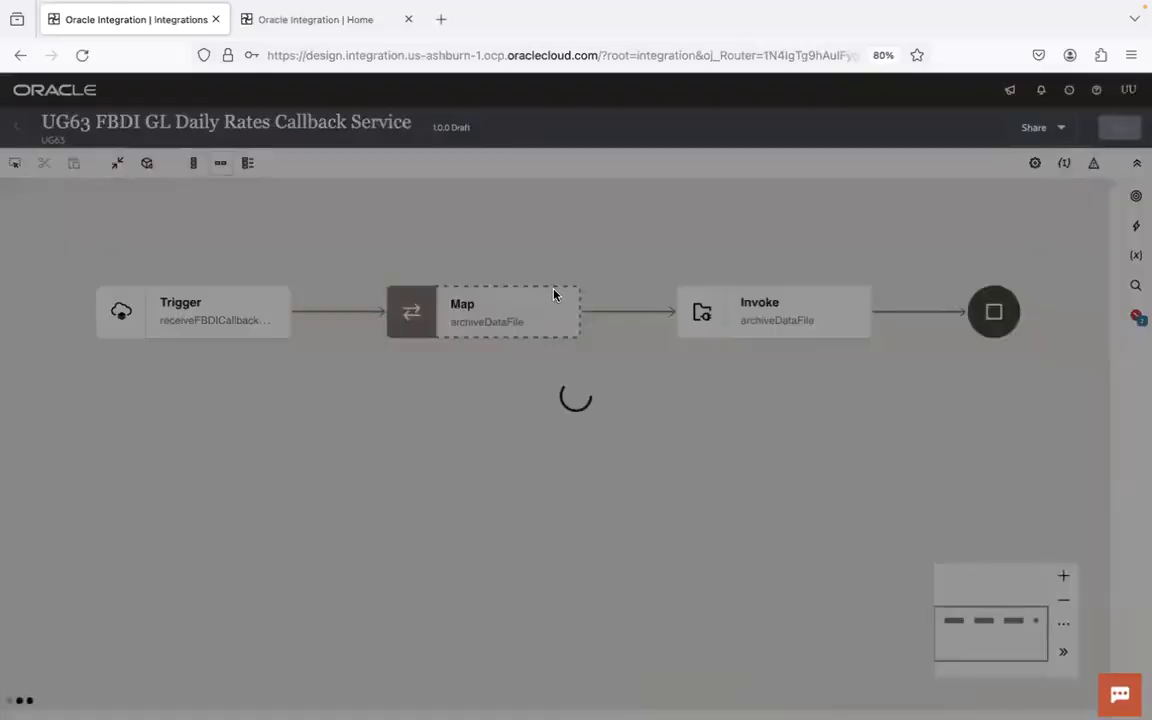
# - Open the archiveDataFile mapping, show the XSLT view and create a target node for Directory under File Move Request
pyautogui.doubleClick(519, 308)
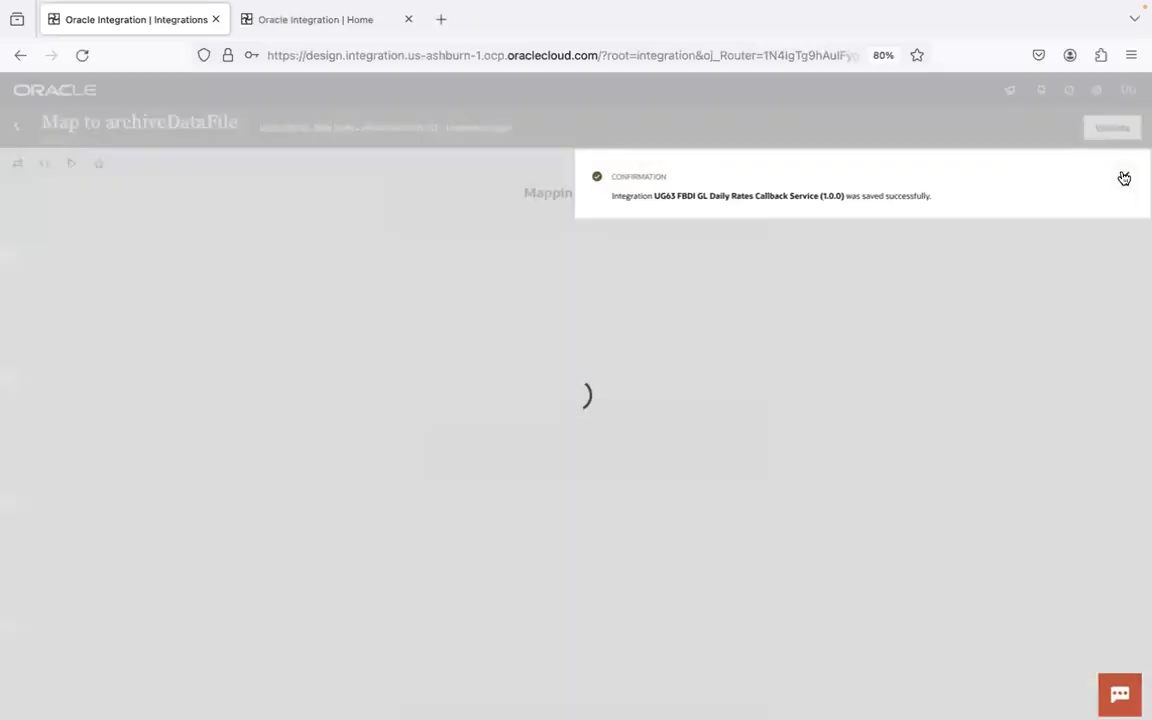
pyautogui.click(1124, 177)
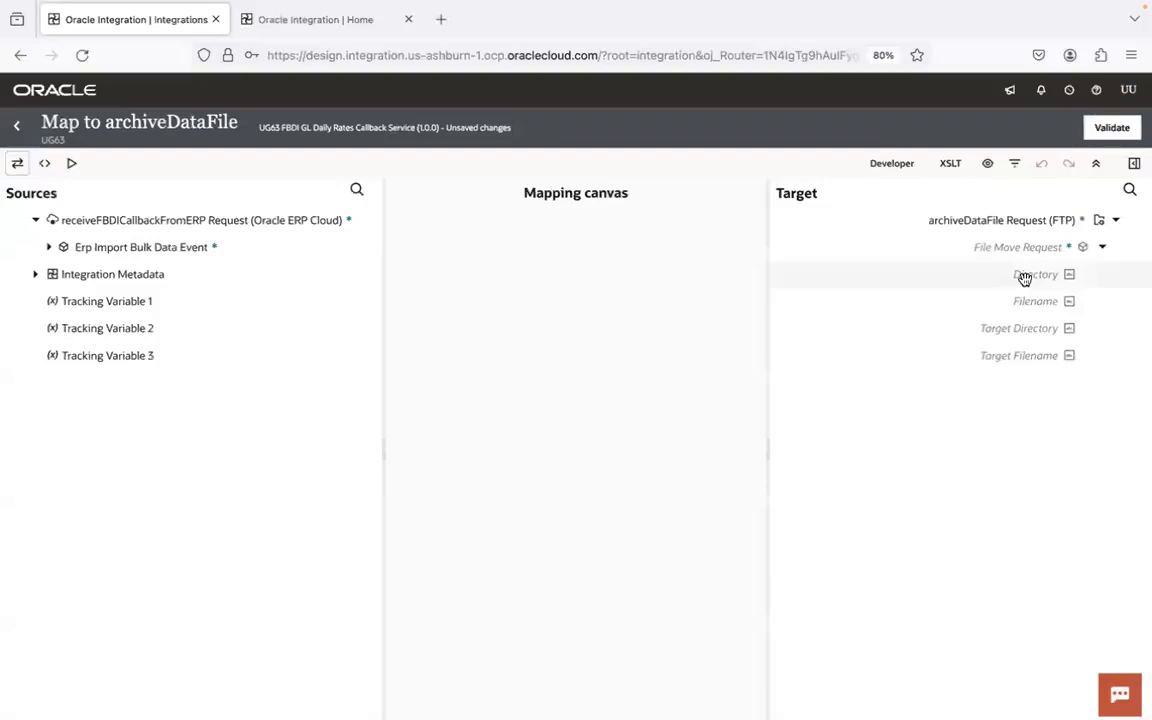
pyautogui.rightClick(1024, 278)
pyautogui.click(952, 165)
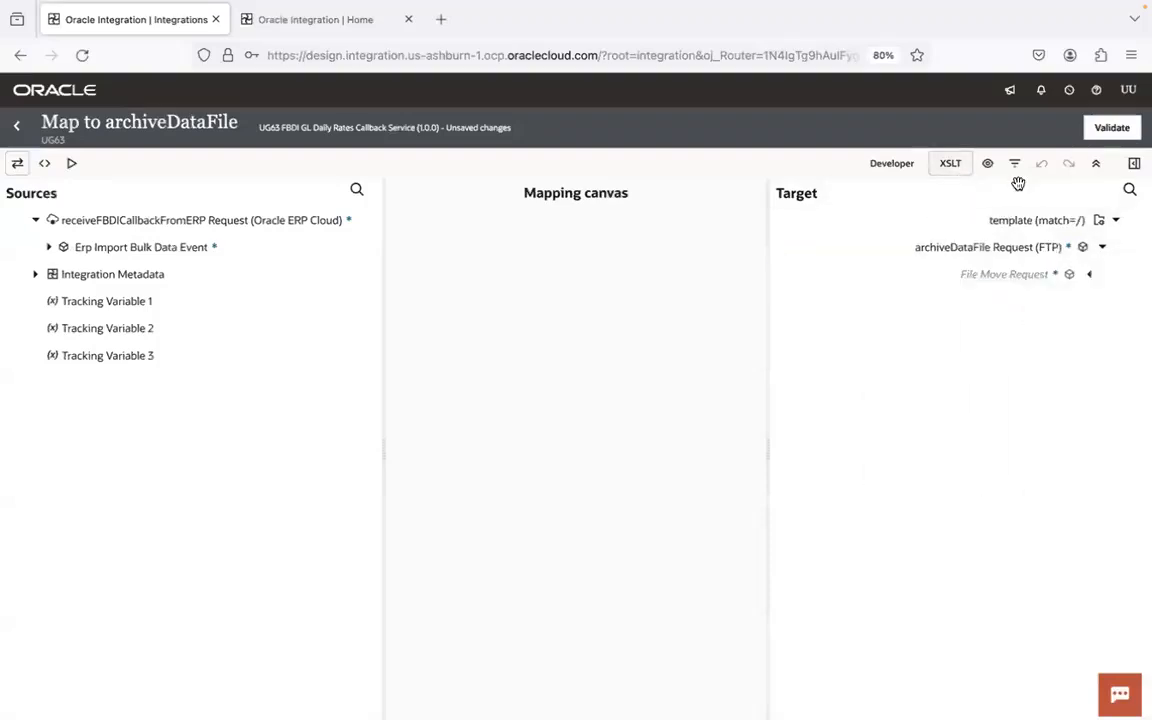
pyautogui.click(1092, 276)
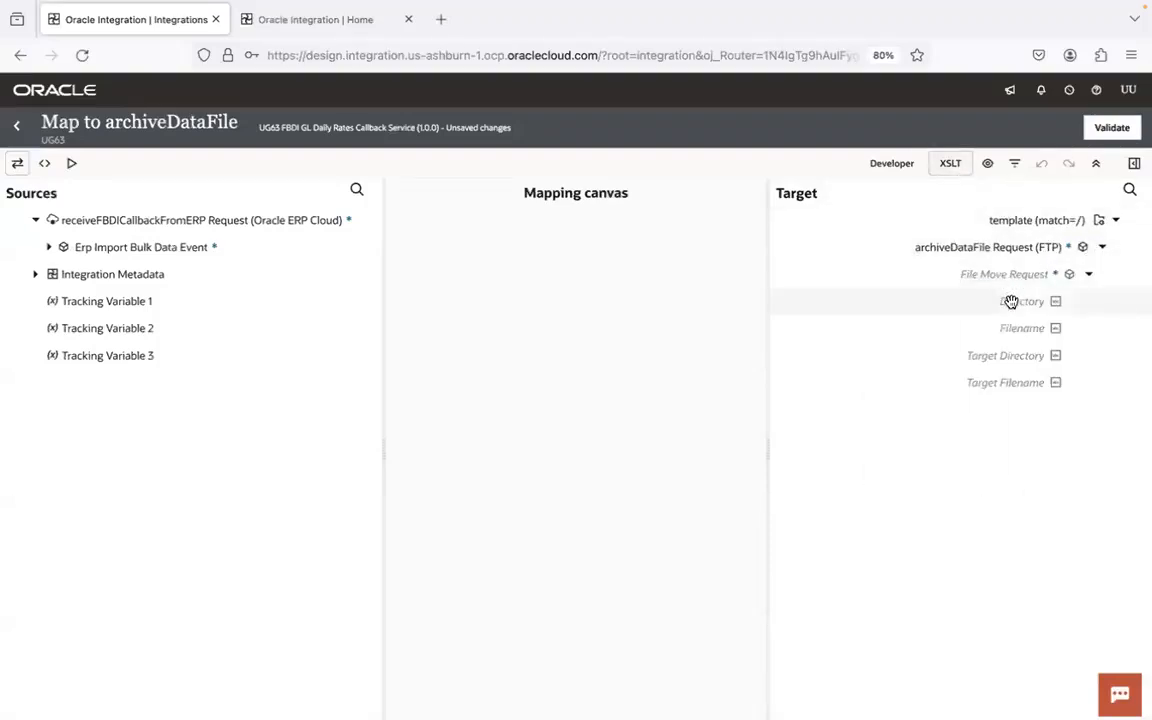
pyautogui.rightClick(1011, 302)
pyautogui.click(933, 390)
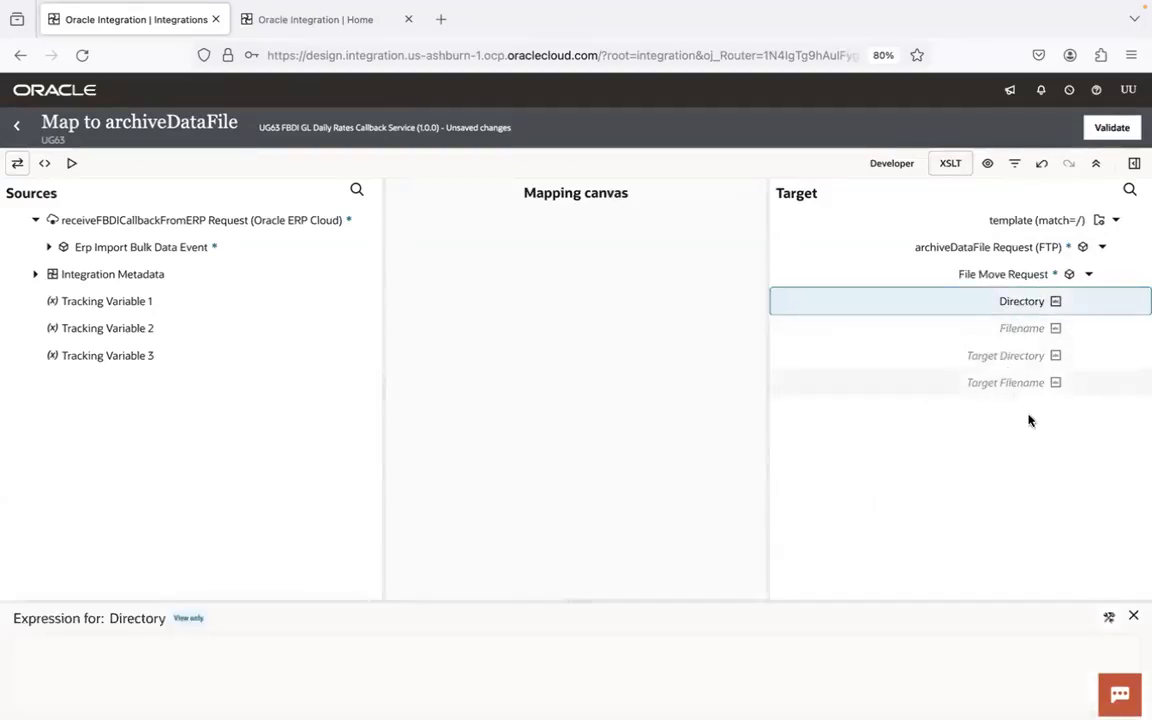
# - Set the Directory node's literal value to /home/users/ugoic.user1/ug/ug63/fbdi/gldailyrates/input, using the remote path from the FTP client
pyautogui.click(1085, 620)
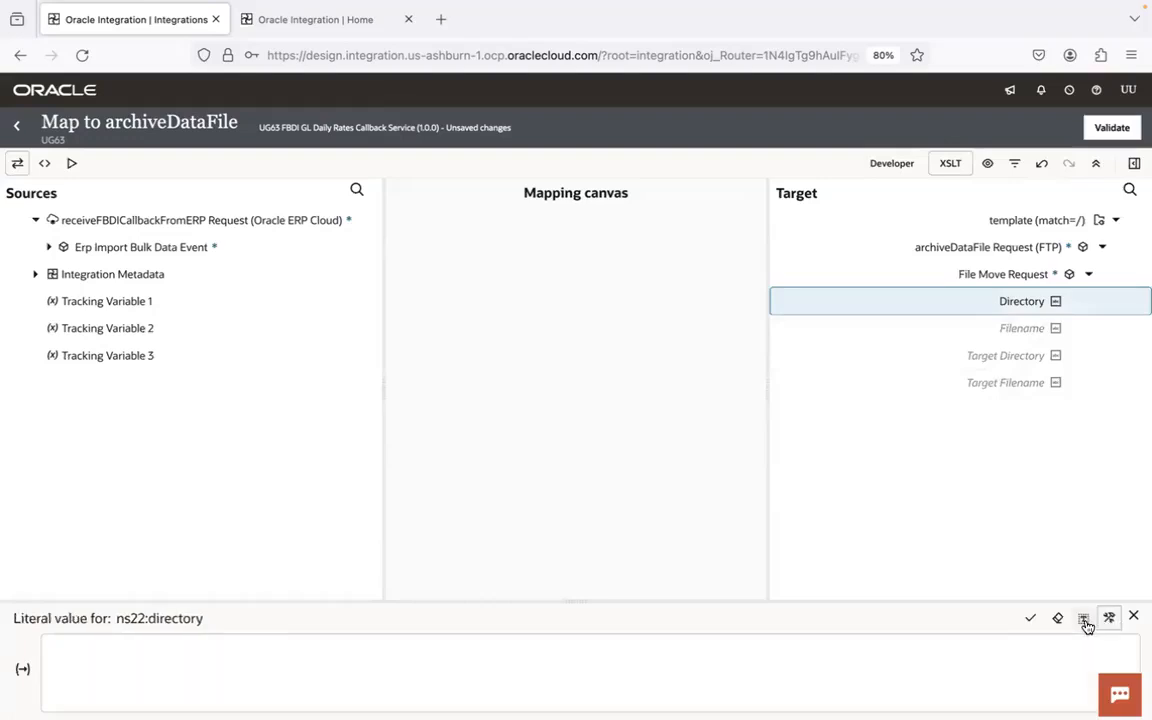
pyautogui.click(799, 669)
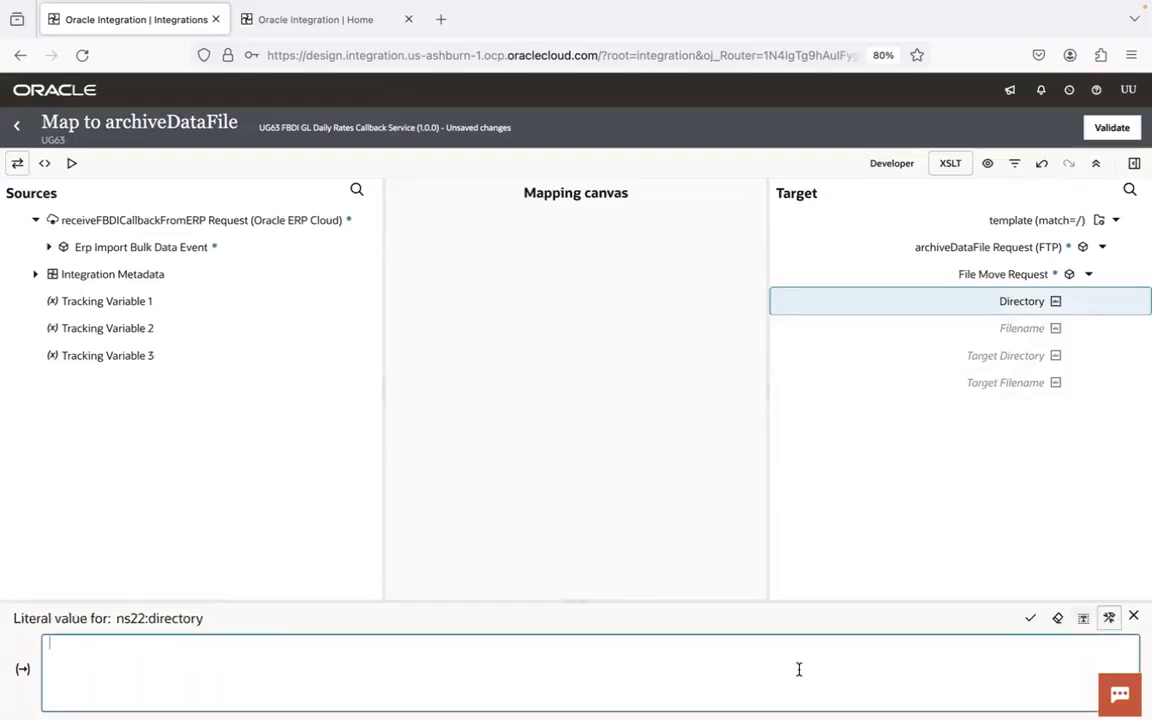
pyautogui.write('Load Interface File for Import')
pyautogui.press('super+z')
pyautogui.press('super+Tab')
pyautogui.press('super+Tab')
pyautogui.press('super+Tab')
pyautogui.press('super+Tab')
pyautogui.press('super+Tab')
pyautogui.press('super+Tab')
pyautogui.press('super+Tab')
pyautogui.press('super+Tab')
pyautogui.press('super+Tab')
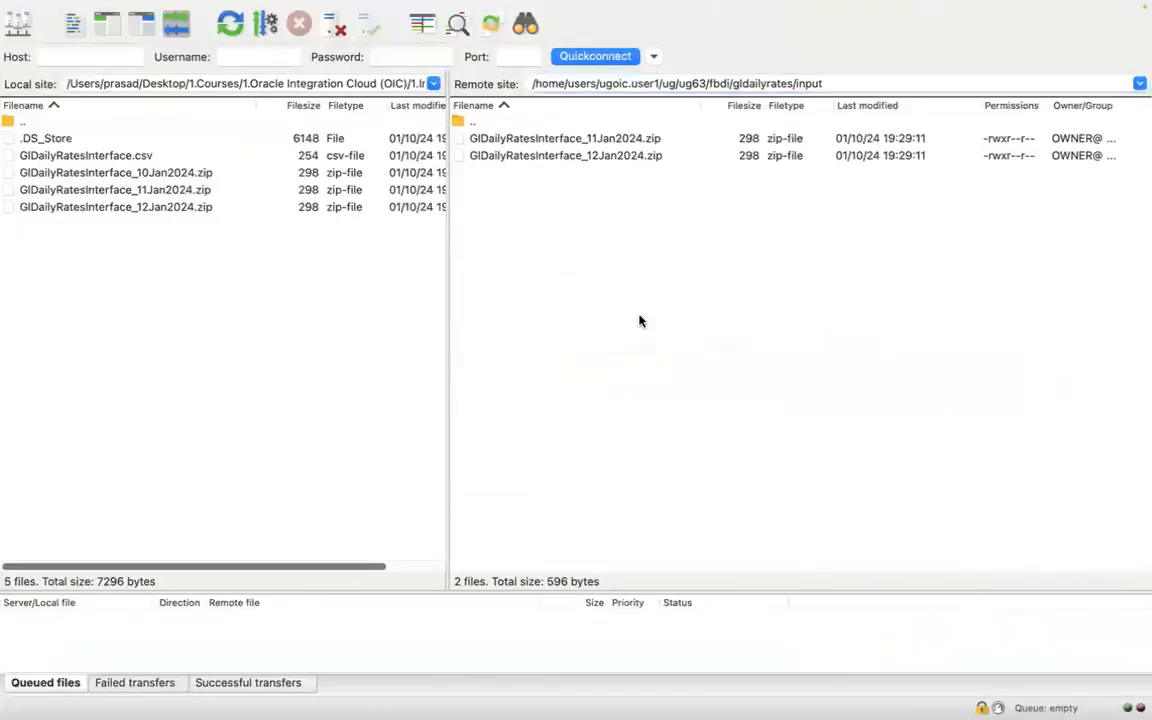
pyautogui.press('super+Tab')
pyautogui.click(391, 679)
pyautogui.write('/home/users/ugoic.user1/ug/ug63/fbdi/gldailyrates/input')
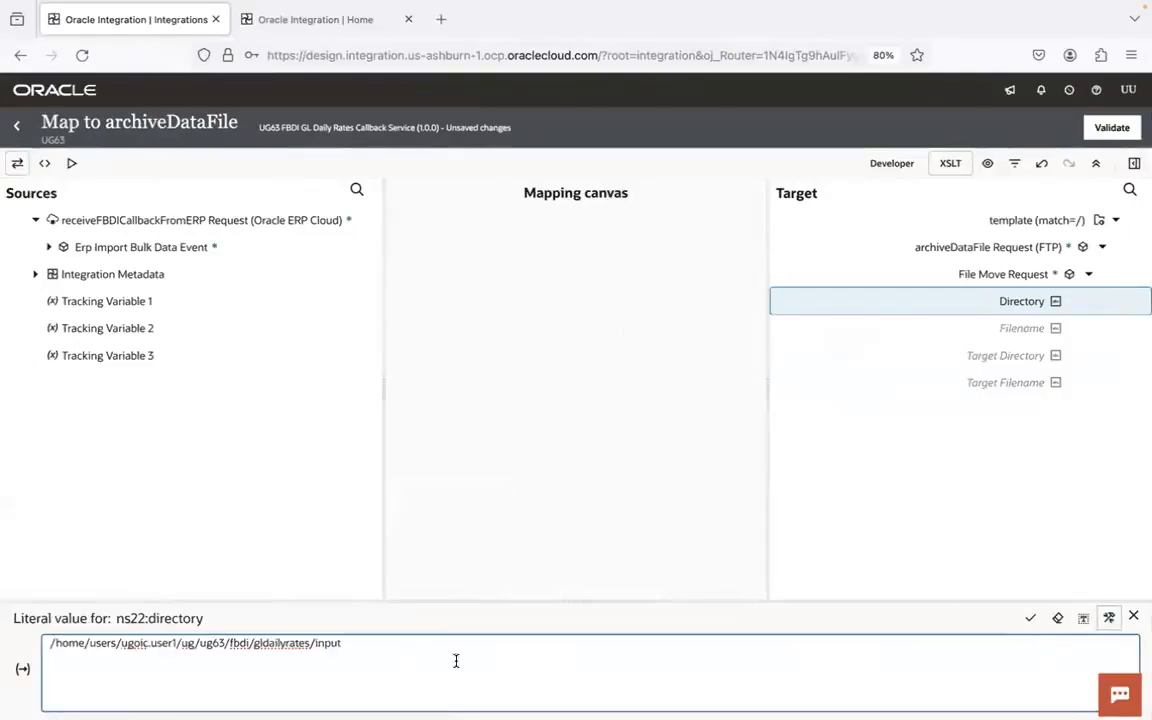
pyautogui.click(1030, 618)
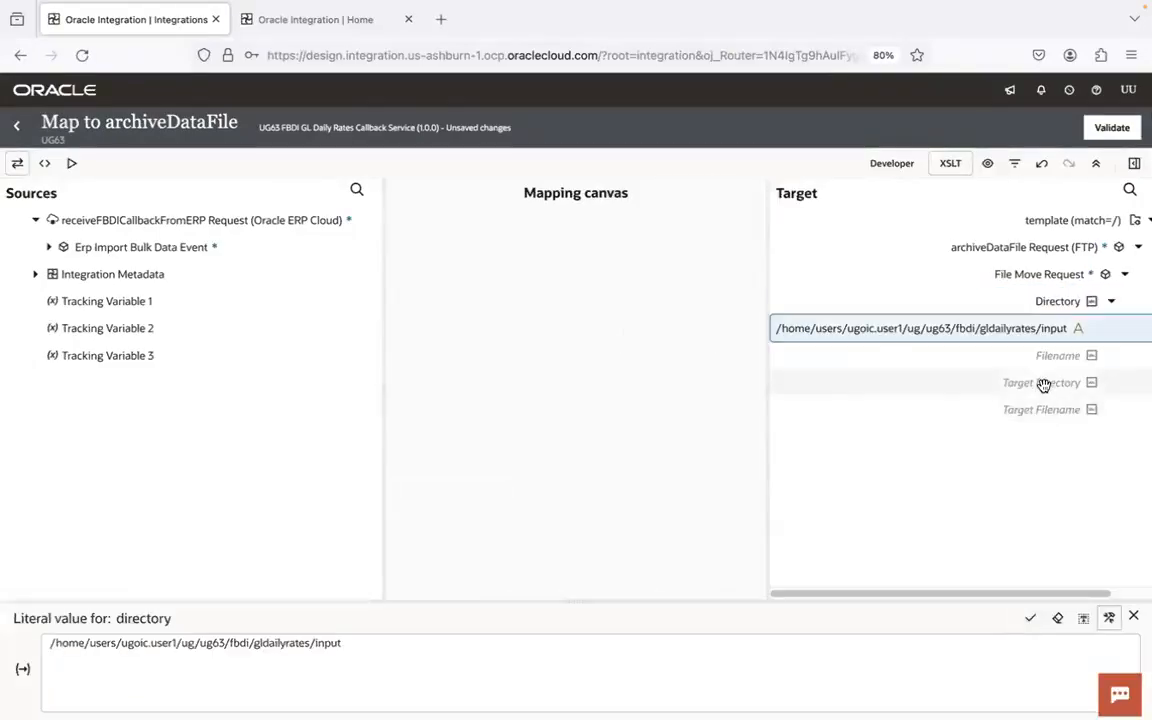
# - Create a target node for Target Directory and set its expression editor to accept a literal value
pyautogui.rightClick(972, 383)
pyautogui.click(956, 473)
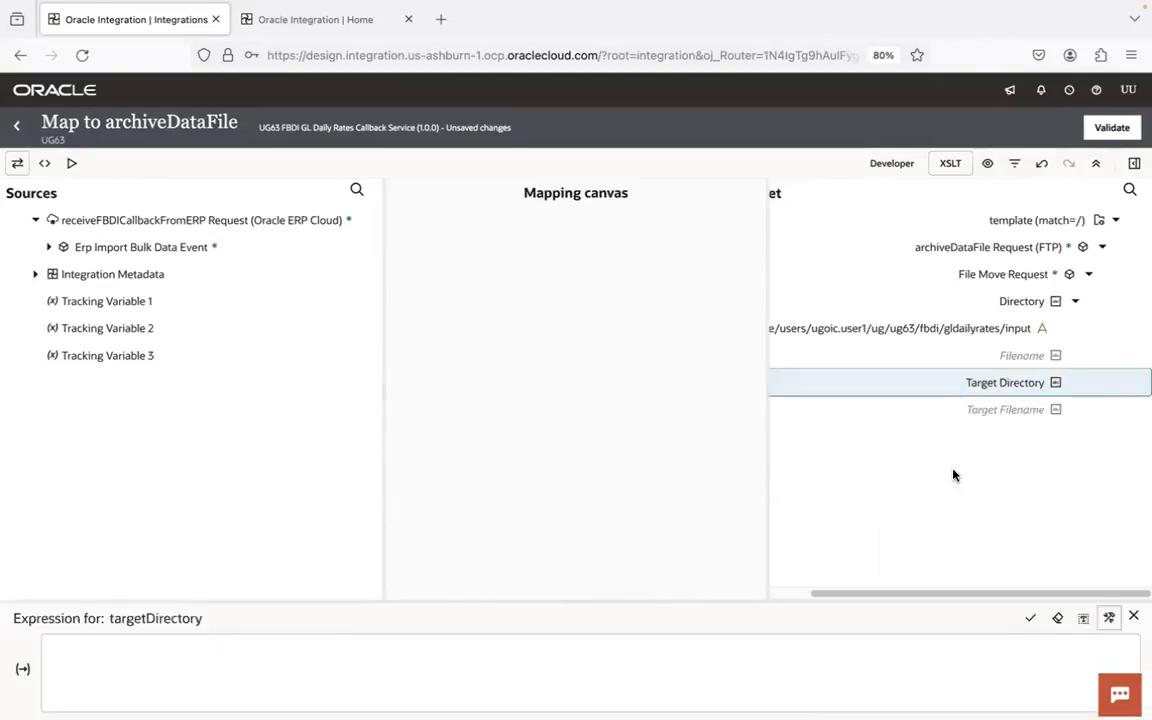
pyautogui.click(1083, 618)
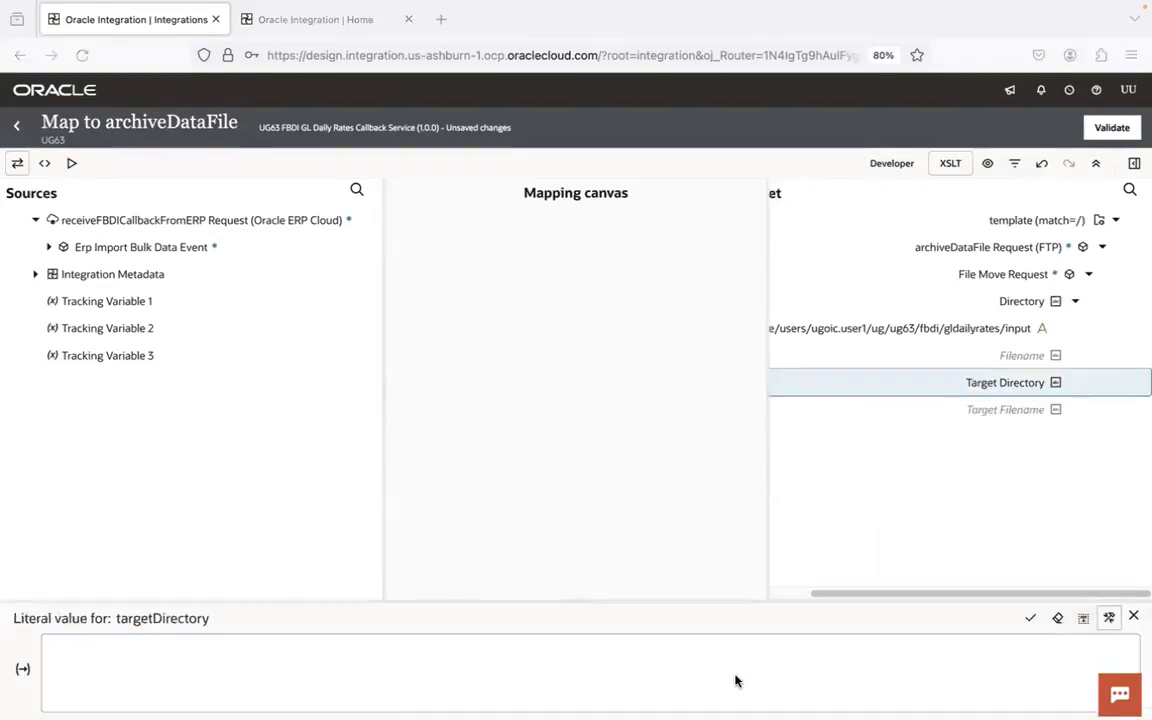
# - Switch to the FTP client and open the remote archive folder under /home/users/ugoic.user1/ug/ug63/fbdi/gldailyrates
pyautogui.press('super+Tab')
pyautogui.doubleClick(808, 83)
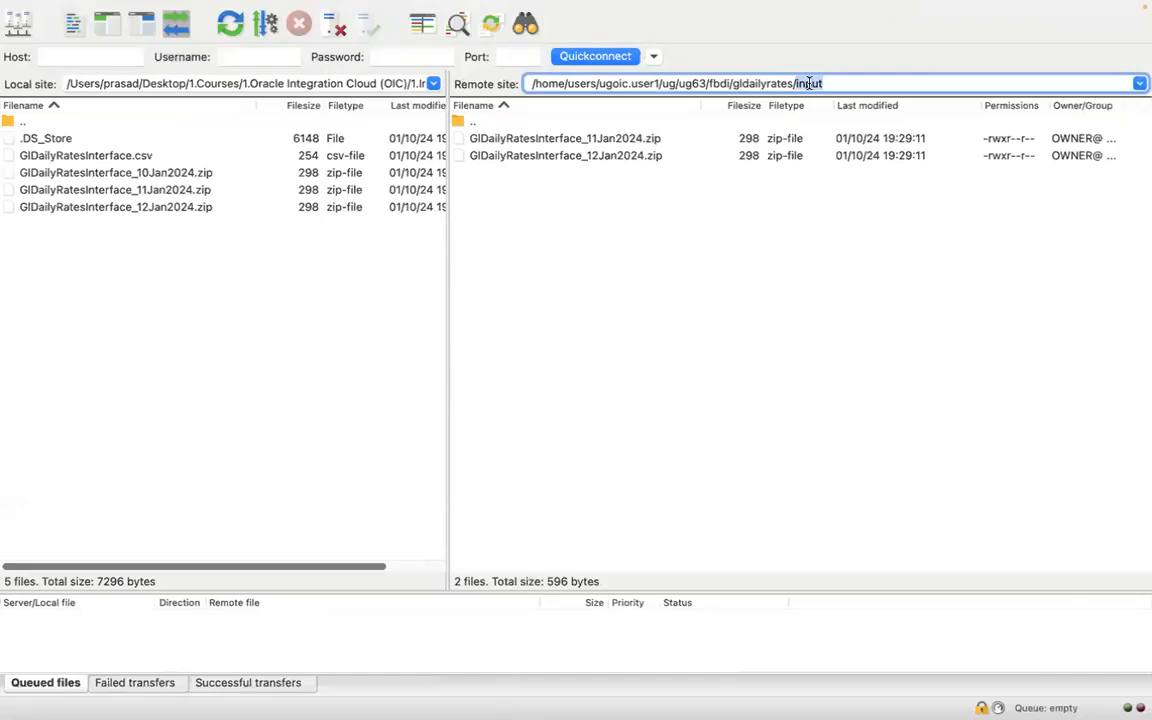
pyautogui.press('BackSpace')
pyautogui.press('Return')
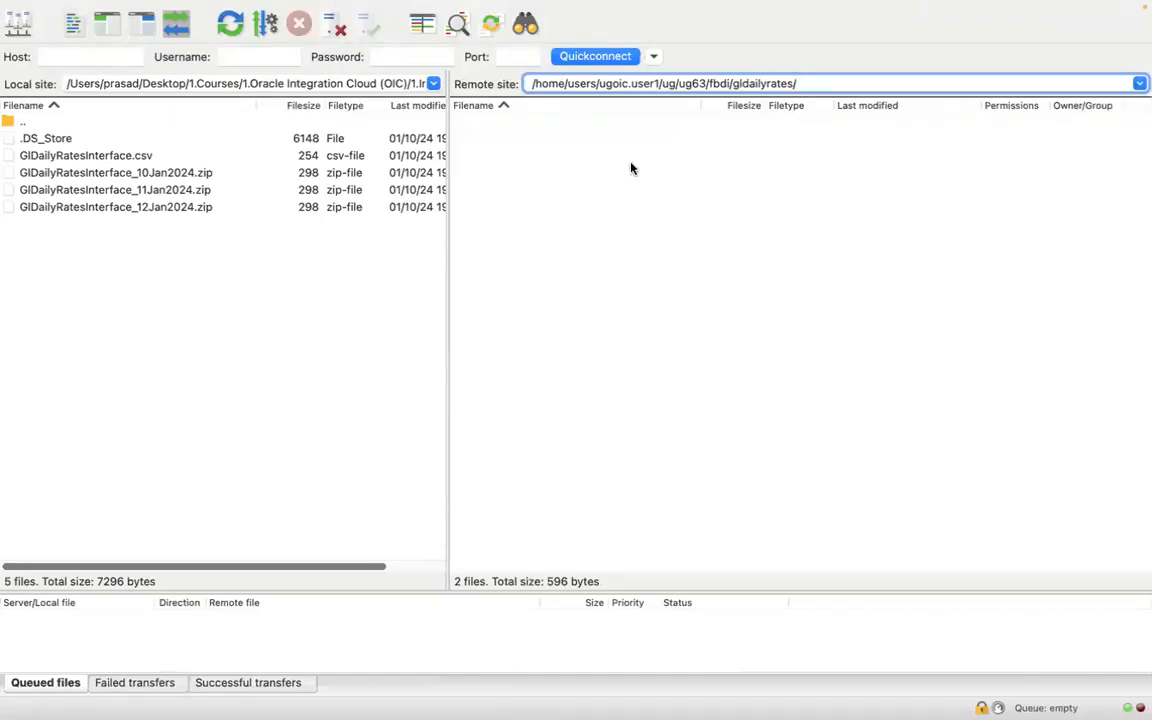
pyautogui.click(558, 143)
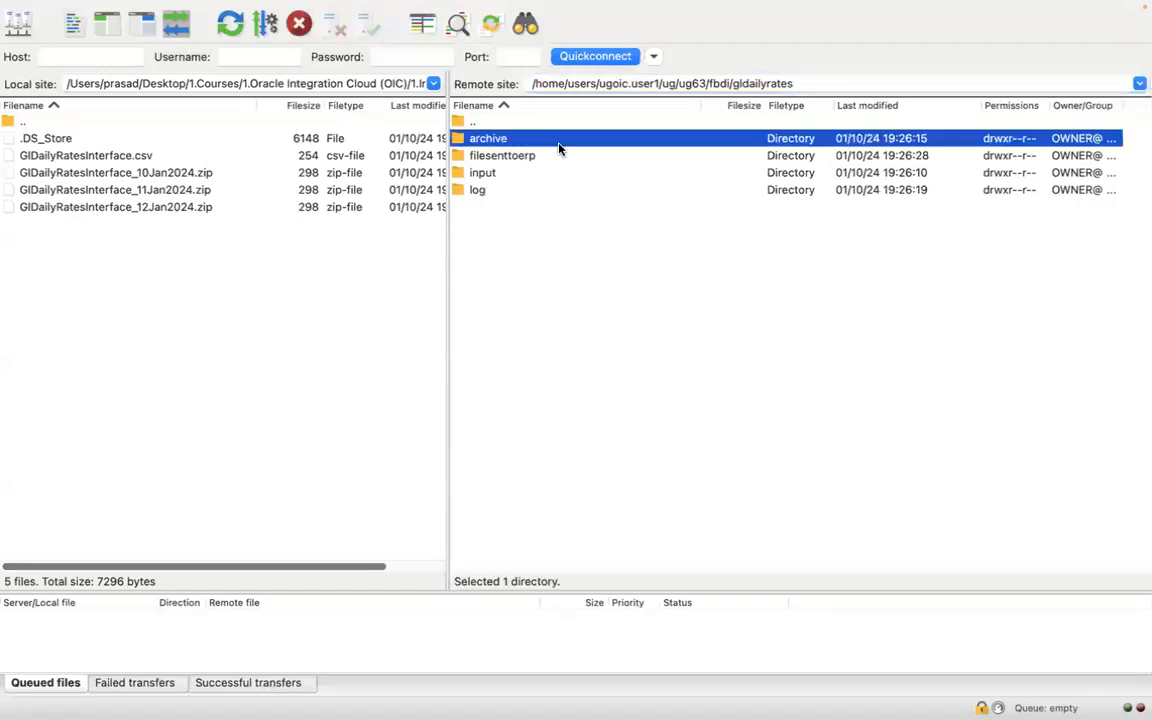
# - Copy the remote archive folder path from the FTP client and return to the archiveDataFile mapping
pyautogui.tripleClick(857, 91)
pyautogui.hotkey('ctrl', 'c')
pyautogui.hotkey('ctrl', 'Left')
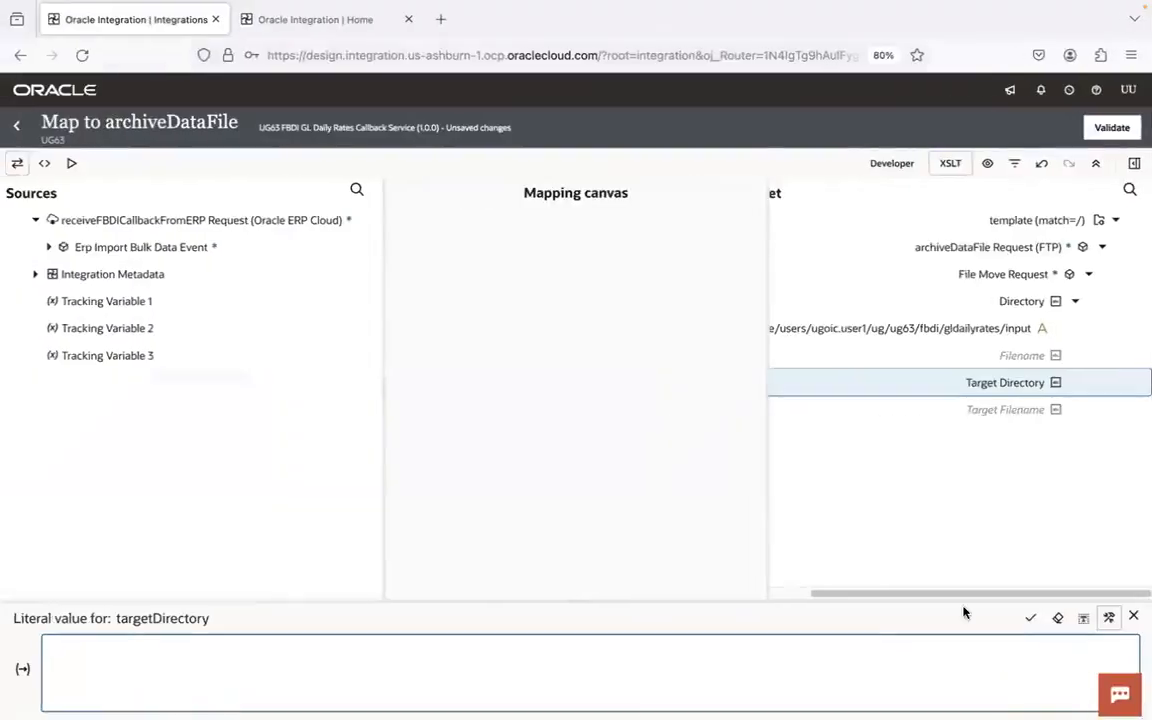
pyautogui.click(1083, 620)
pyautogui.click(789, 666)
pyautogui.hotkey('ctrl', 'v')
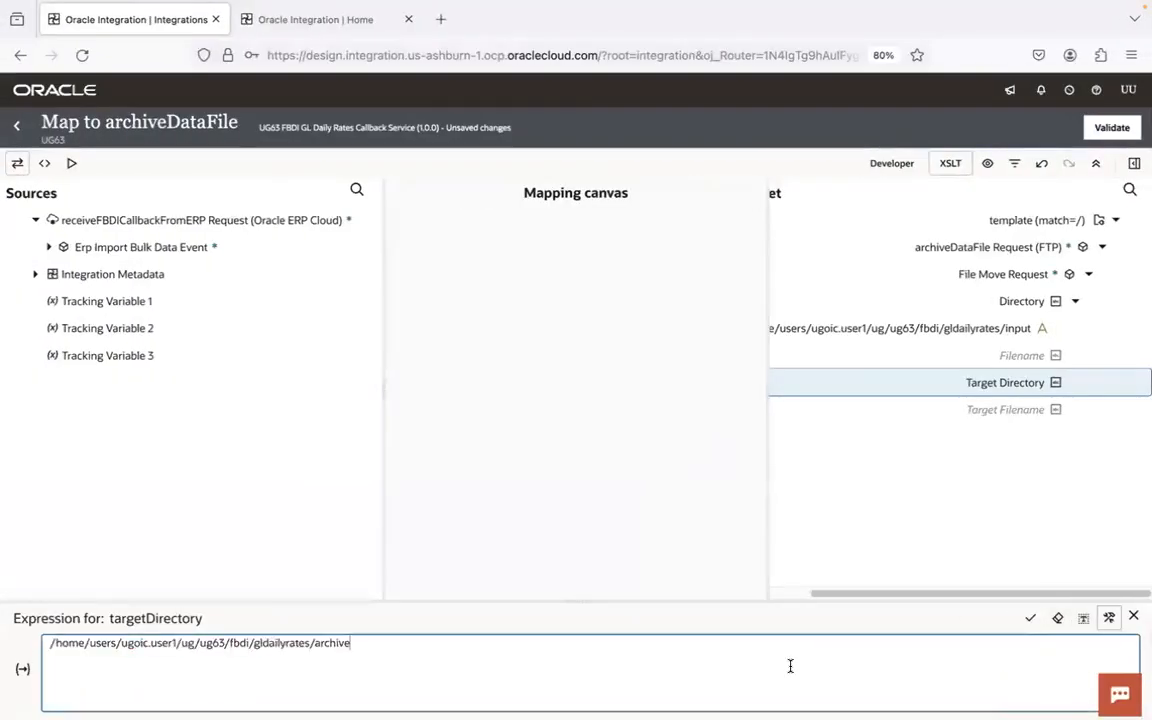
pyautogui.click(1110, 619)
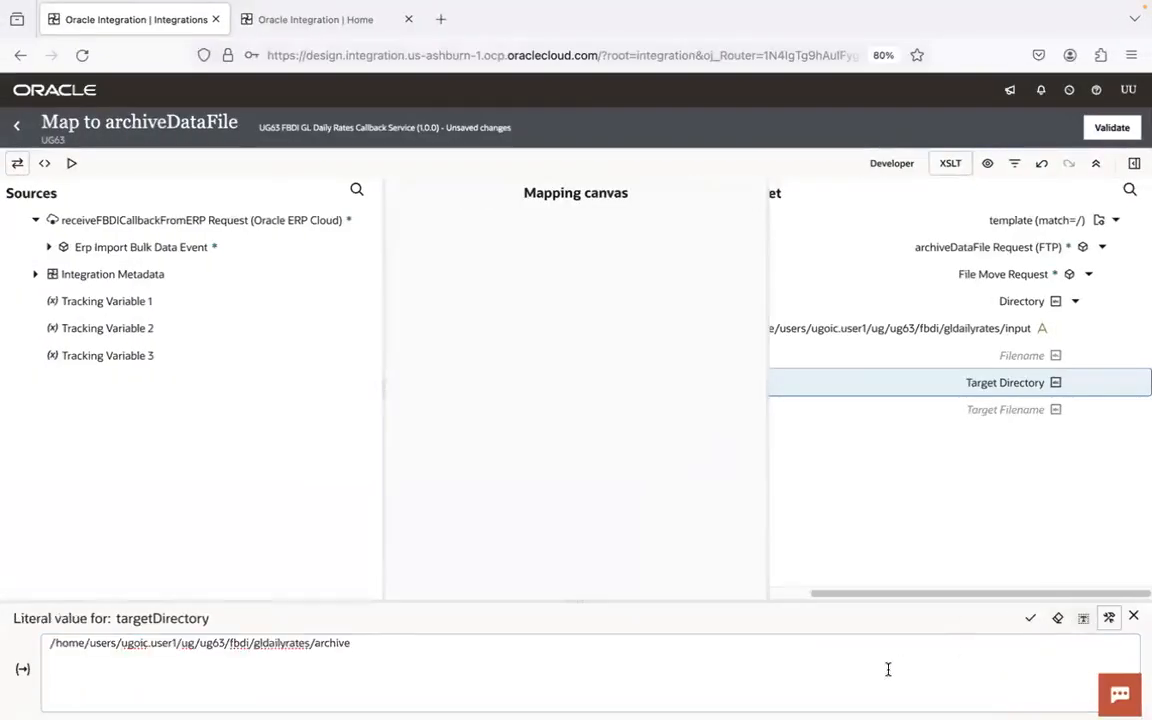
pyautogui.hotkey('ctrl', 'a')
pyautogui.hotkey('ctrl', 'c')
pyautogui.press('BackSpace')
pyautogui.click(1085, 624)
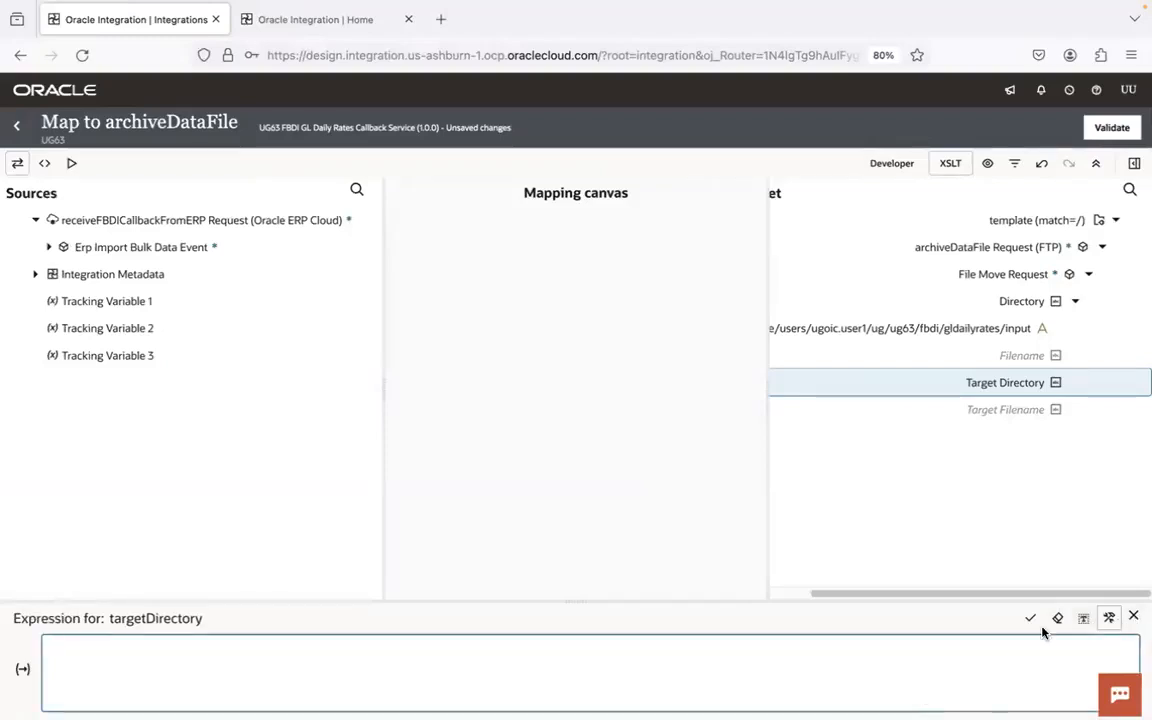
pyautogui.click(1079, 619)
# - Set the Target Directory's literal value to /home/users/ugoic.user1/ug/ug63/fbdi/gldailyrates/archive, save it and close the expression editor
pyautogui.click(841, 689)
pyautogui.hotkey('ctrl', 'v')
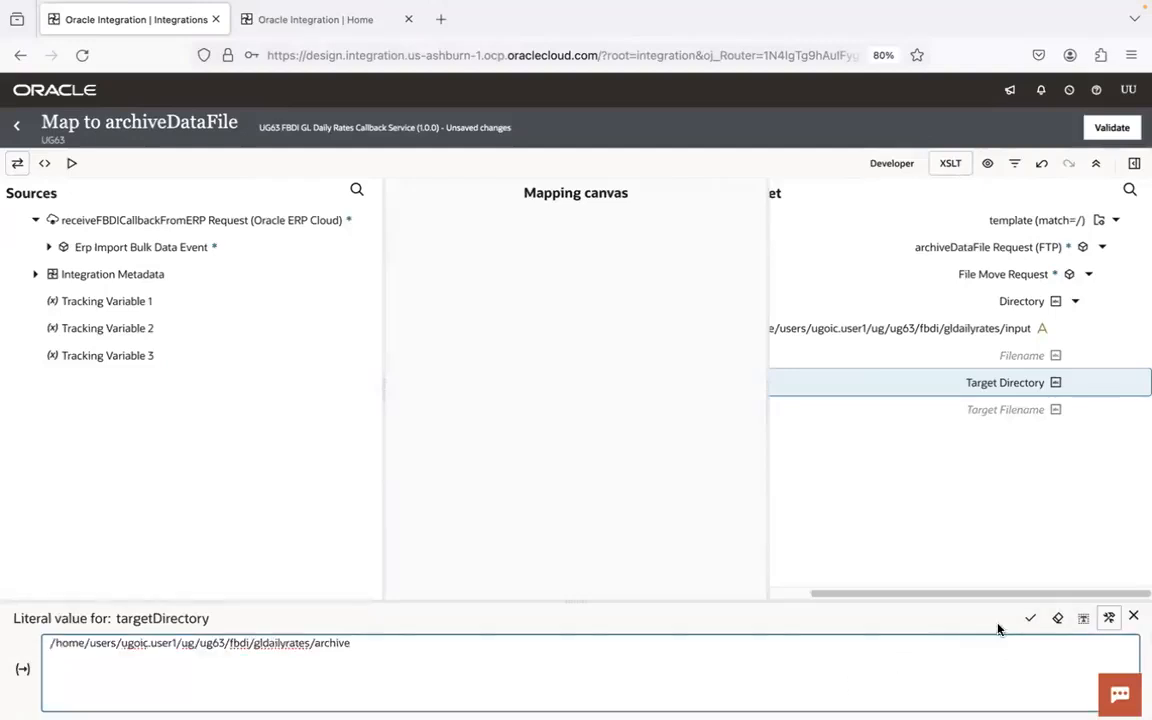
pyautogui.click(1030, 618)
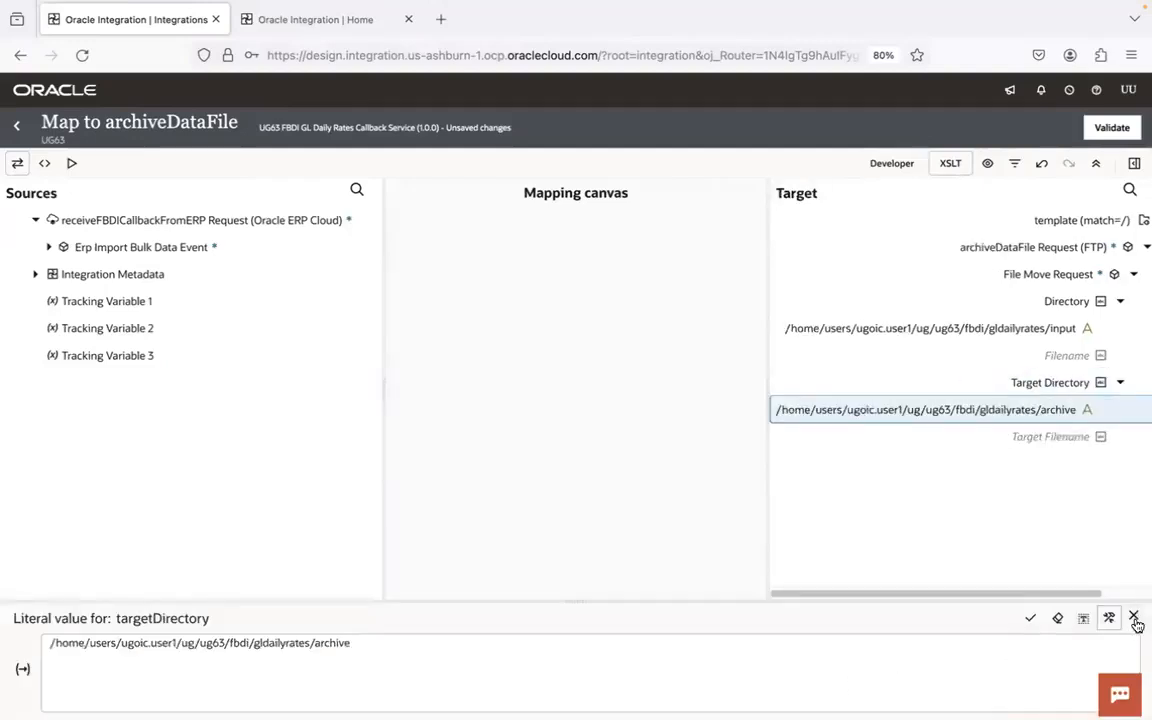
pyautogui.click(1134, 618)
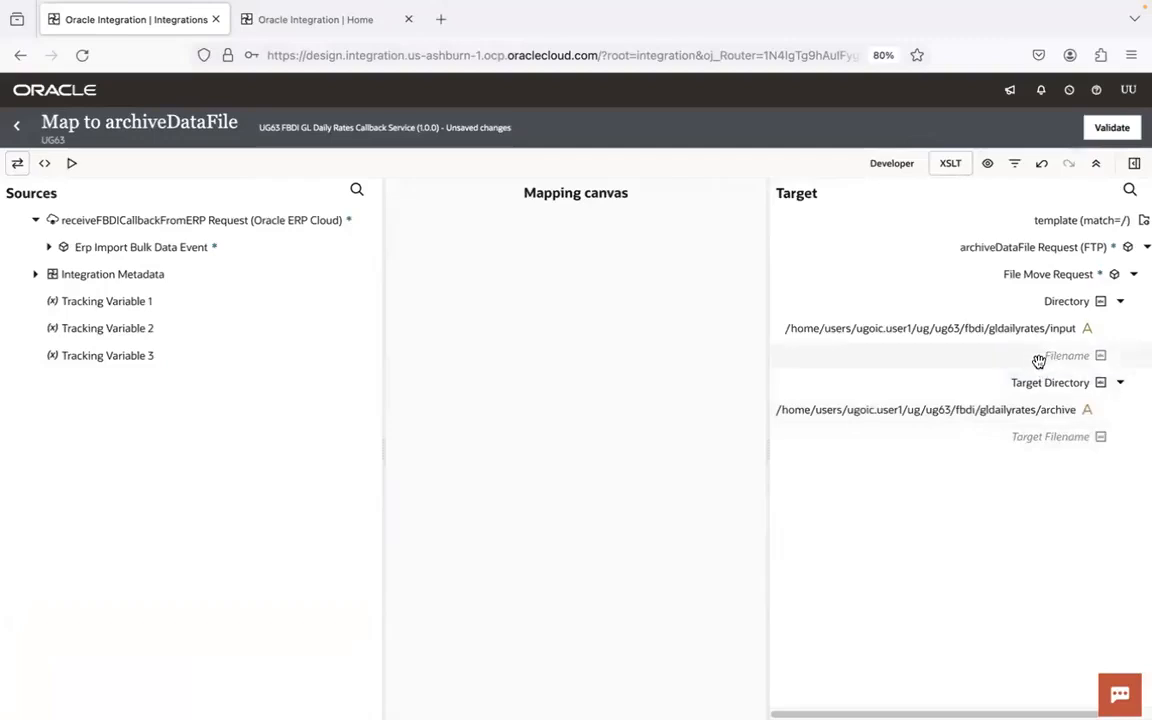
# - Expand Erp Import Bulk Data Event in the sources and check the file names in the FTP client's remote gldailyrates/input folder
pyautogui.click(49, 247)
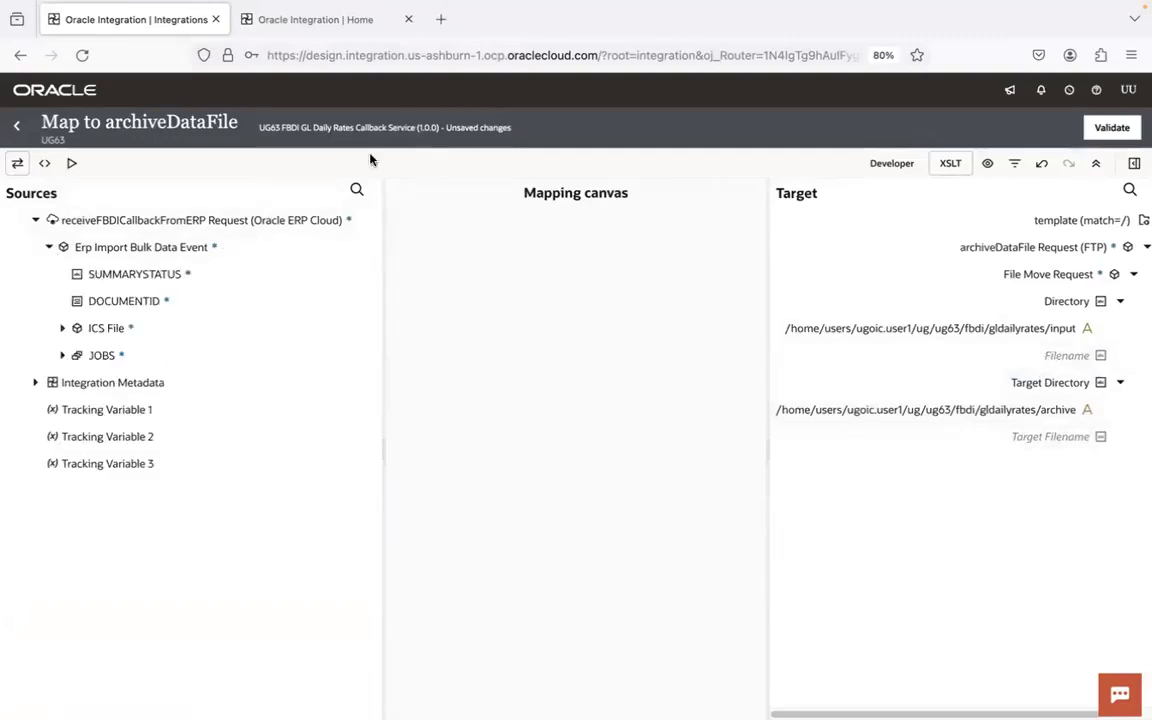
pyautogui.press('super+Tab')
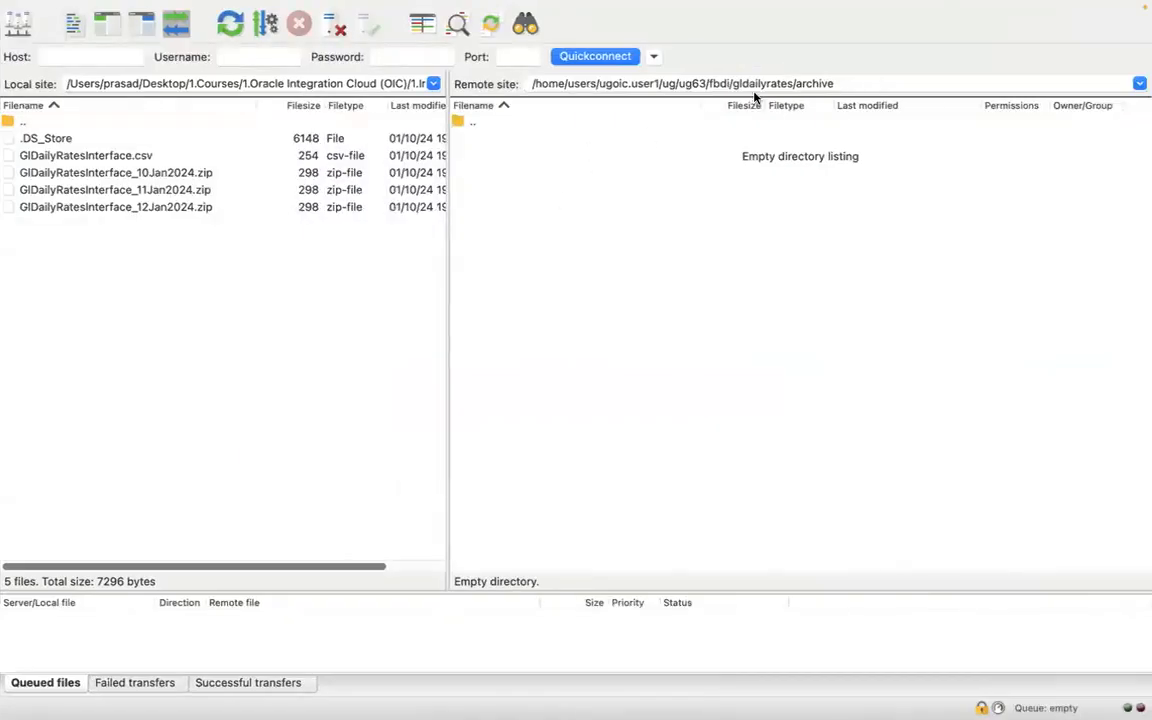
pyautogui.doubleClick(805, 84)
pyautogui.write('inpu')
pyautogui.press('Return')
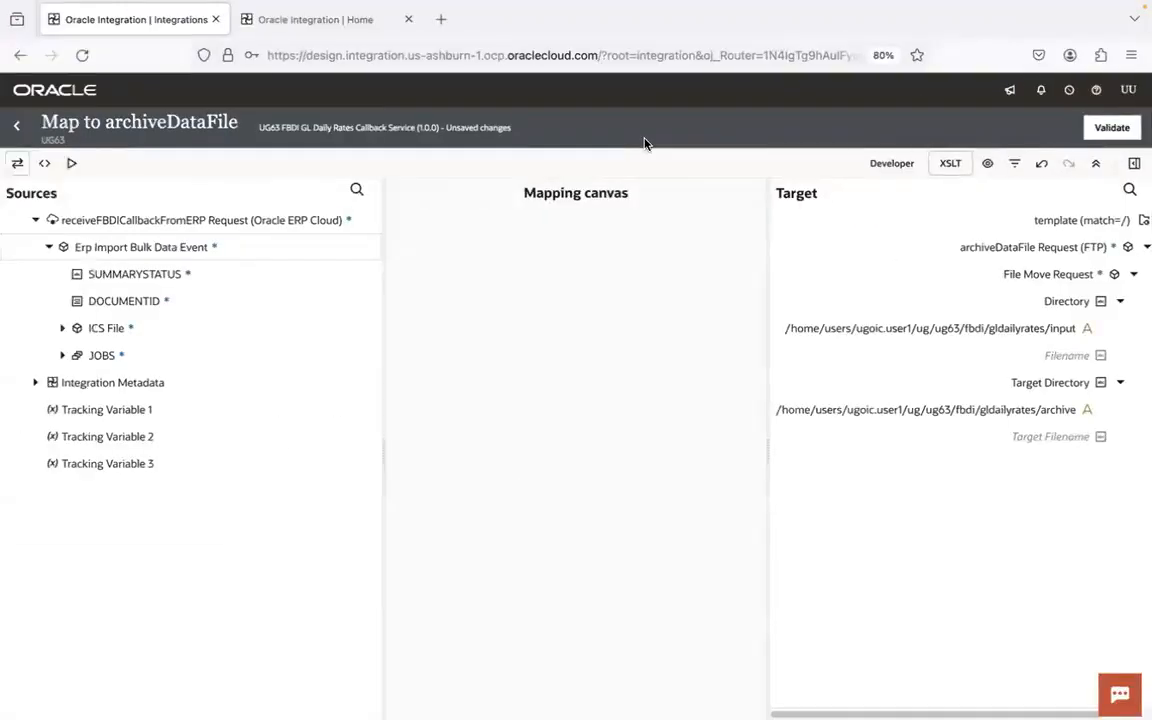
pyautogui.hotkey('ctrl', 'Right')
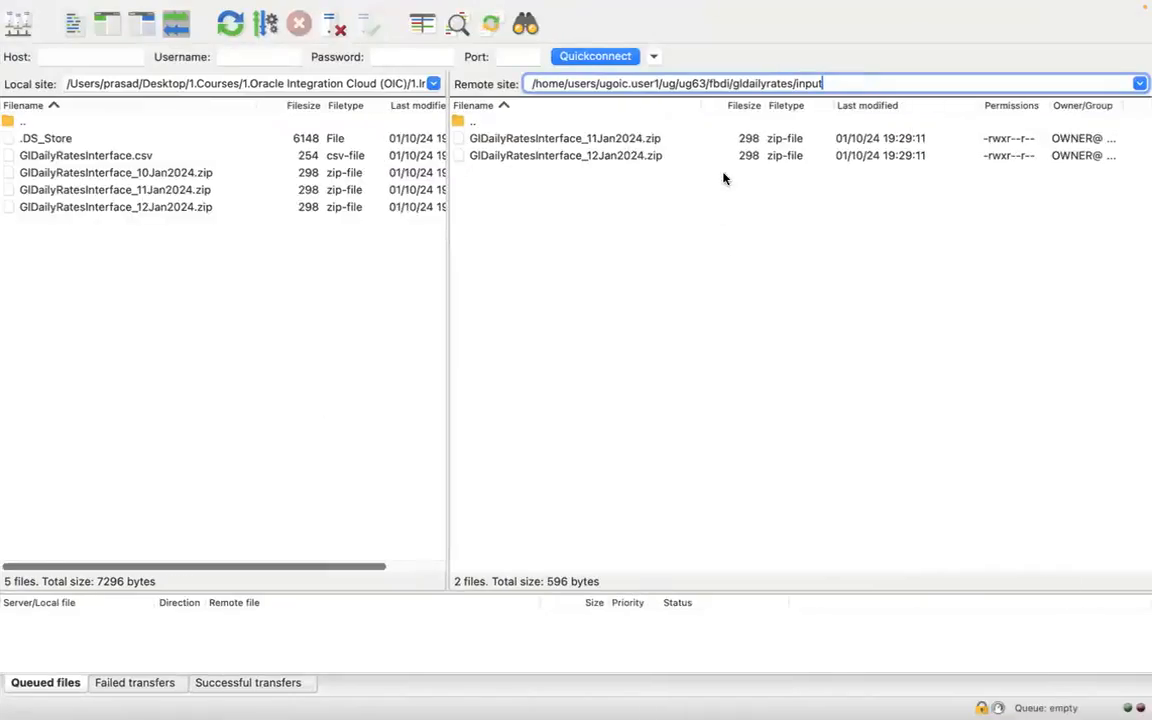
pyautogui.hotkey('ctrl', 'Left')
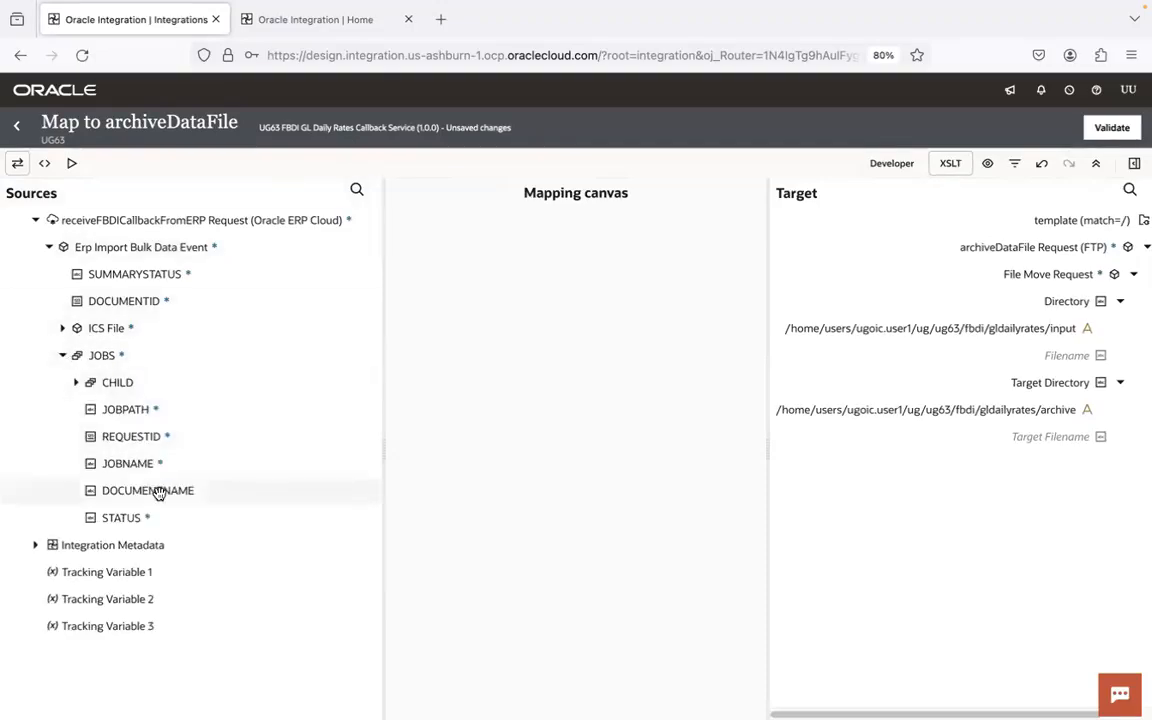
# - Map the DOCUMENTNAME element under JOBS to Filename and Target Filename, comparing it with the input zip files in the FTP client
pyautogui.click(158, 493)
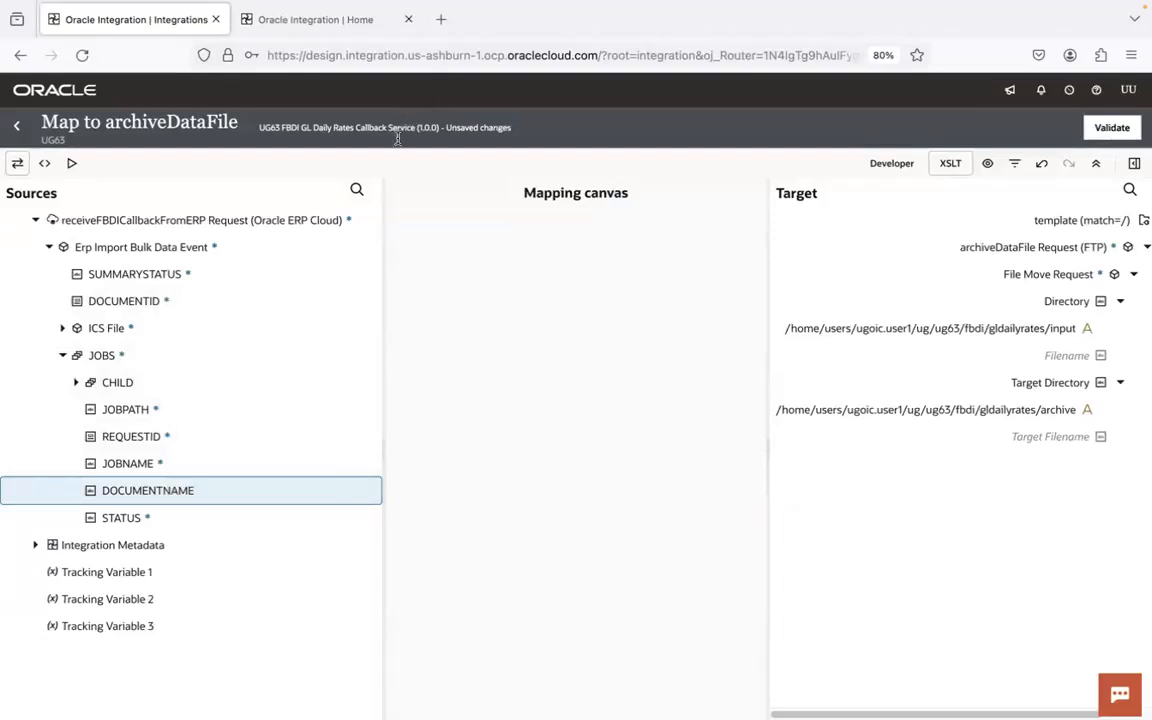
pyautogui.moveTo(170, 489); pyautogui.dragTo(1058, 356)
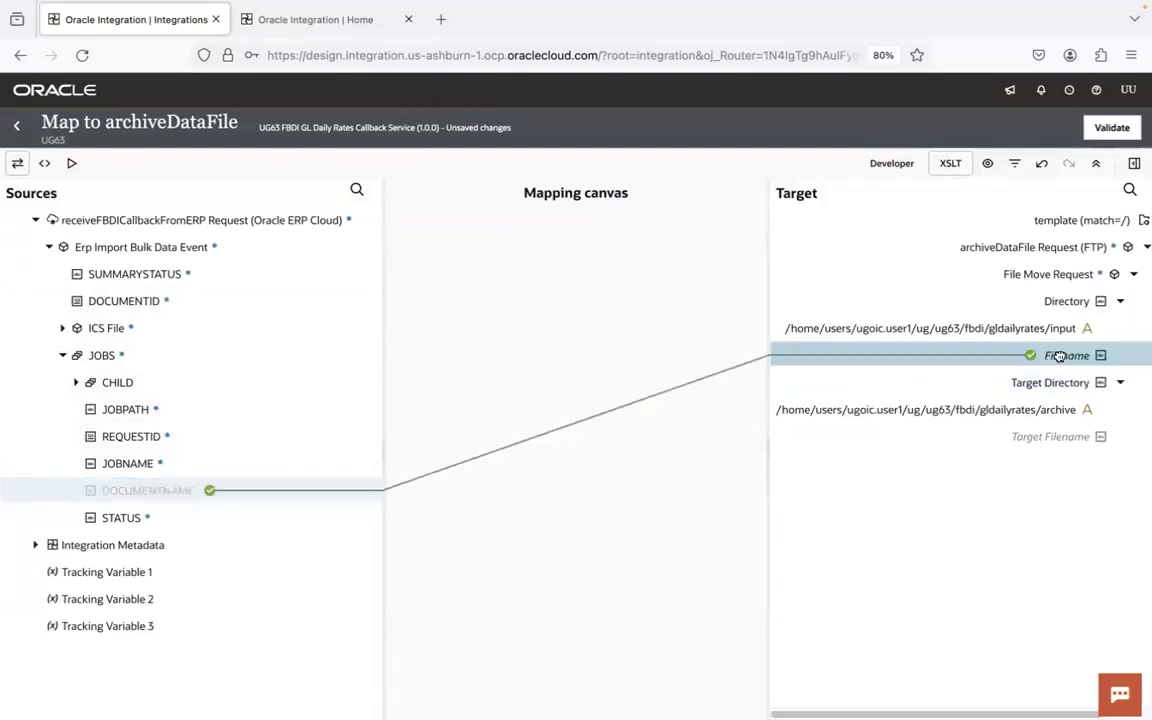
pyautogui.press('super+Tab')
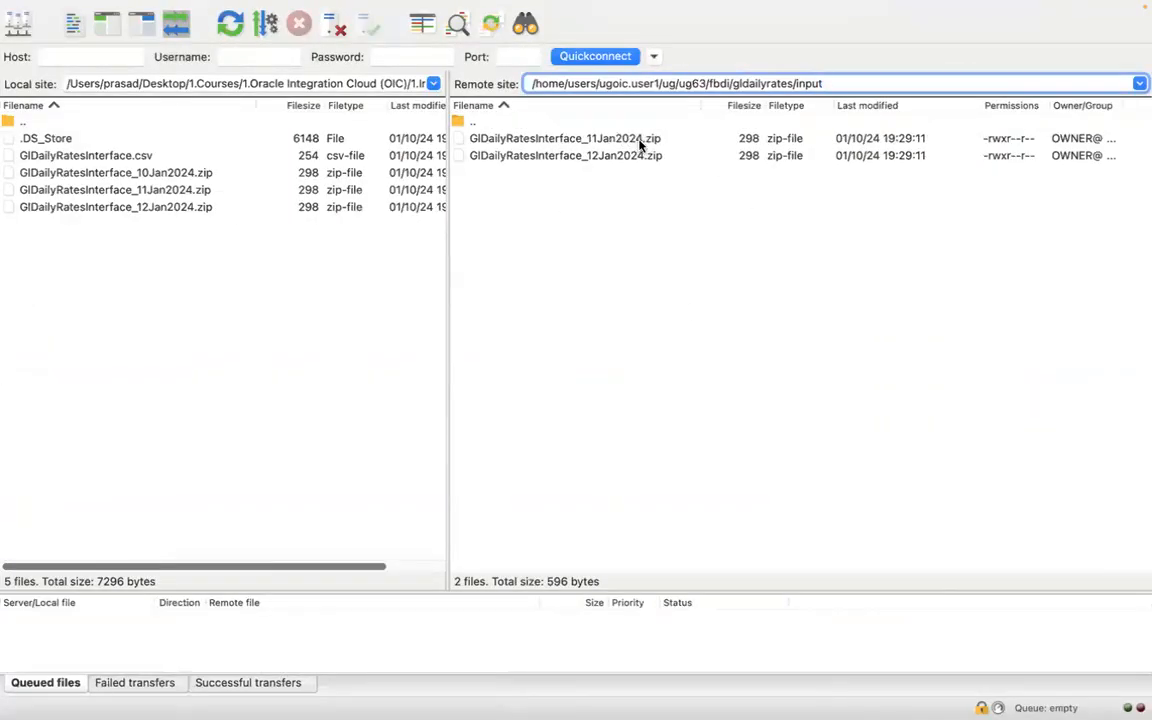
pyautogui.press('super+Tab')
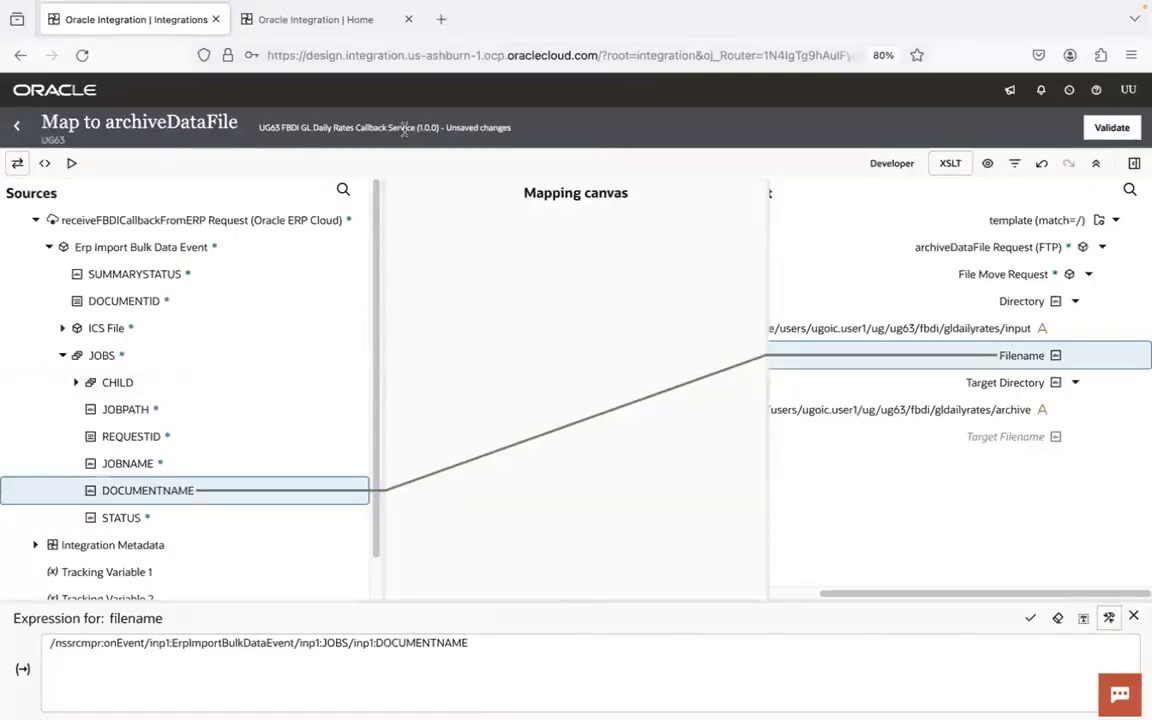
pyautogui.press('super+Tab')
pyautogui.press('super+Tab')
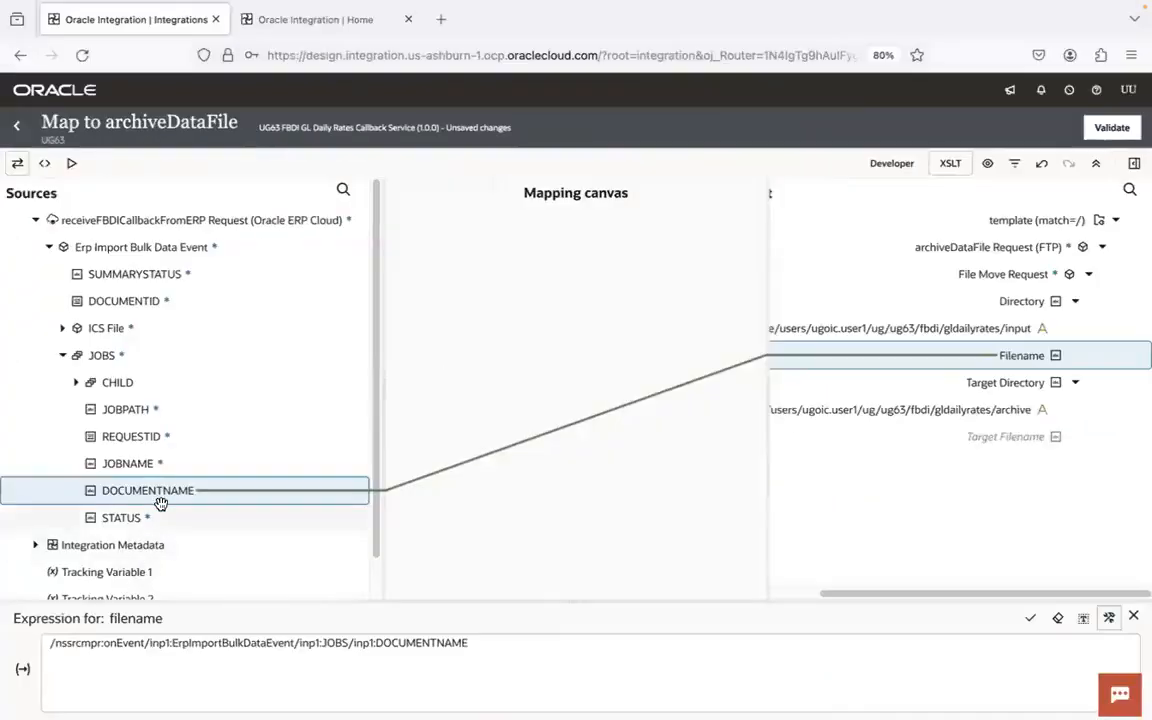
pyautogui.press('super+Tab')
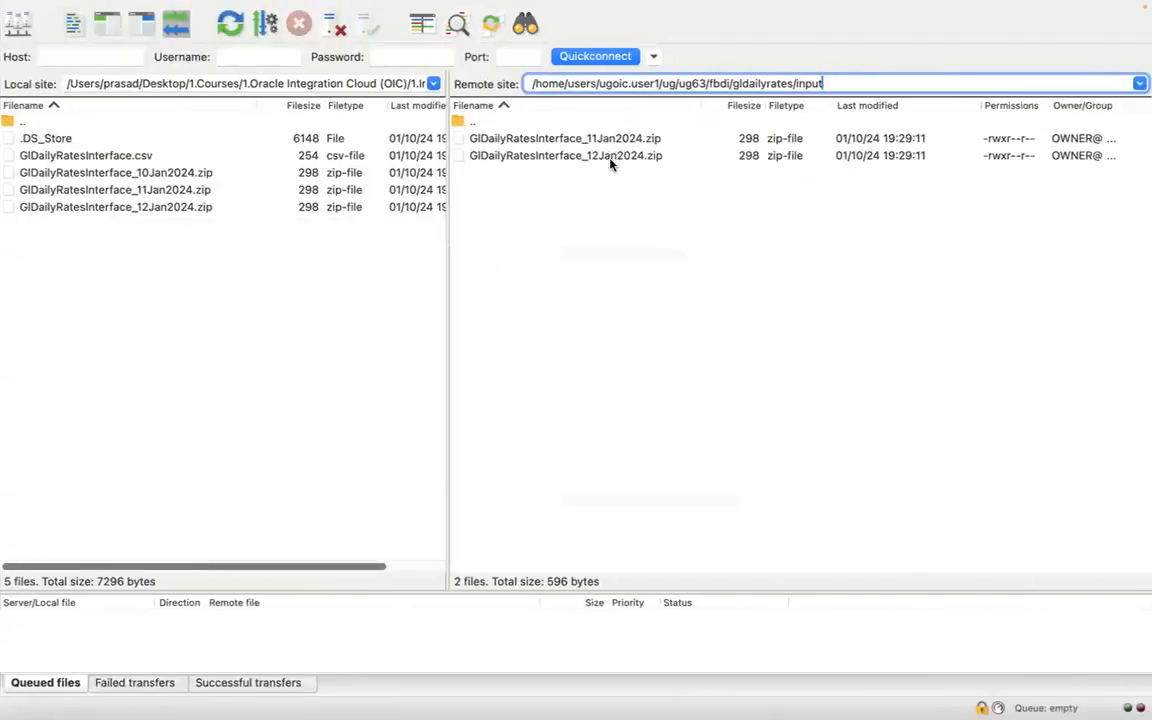
pyautogui.press('super+Tab')
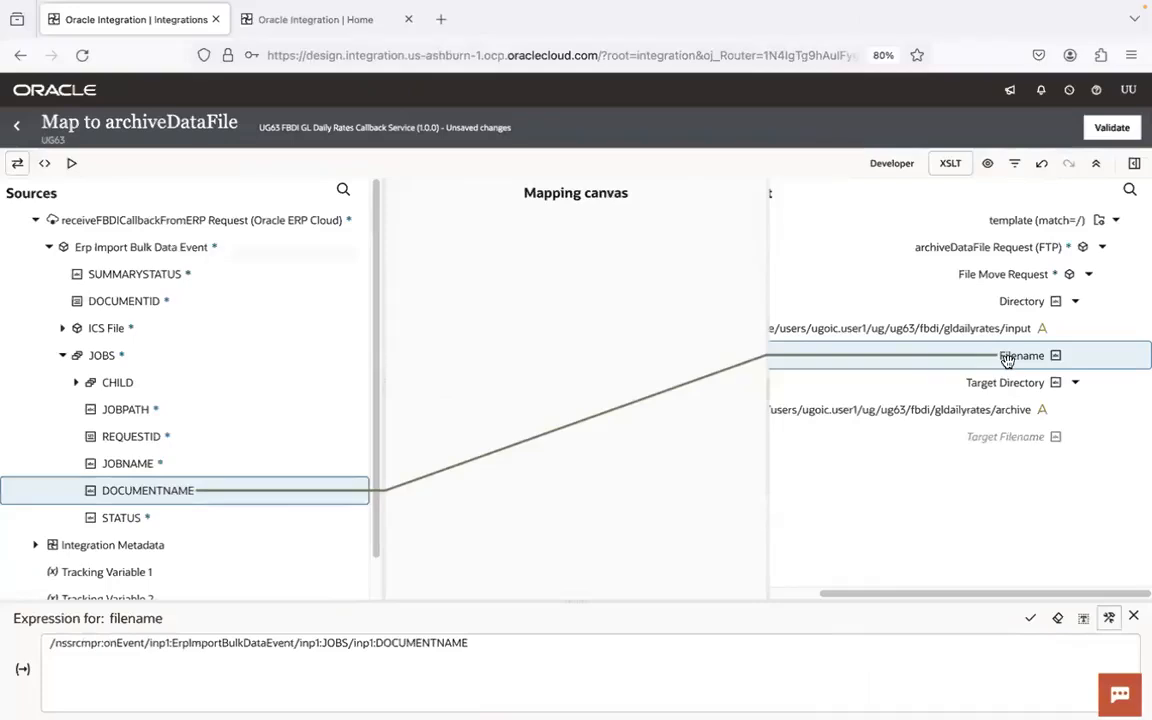
pyautogui.moveTo(162, 486); pyautogui.dragTo(974, 436)
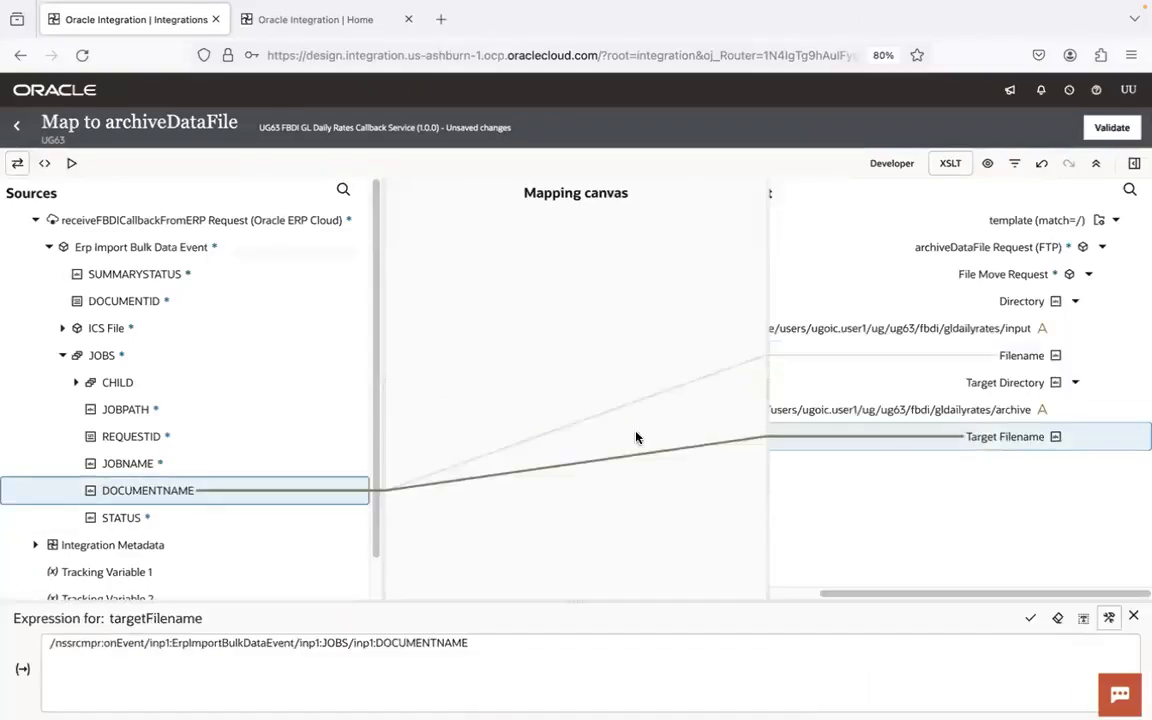
# - Validate the archiveDataFile mapping, return to the integration canvas and save the integration
pyautogui.click(1115, 130)
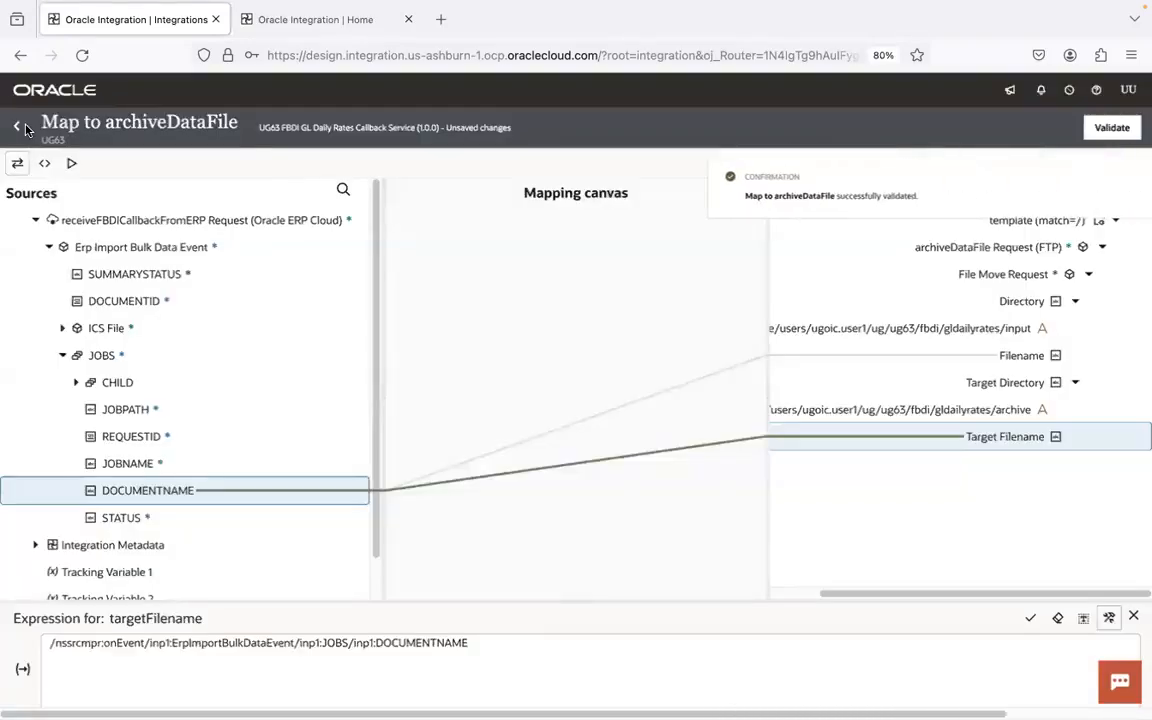
pyautogui.click(17, 129)
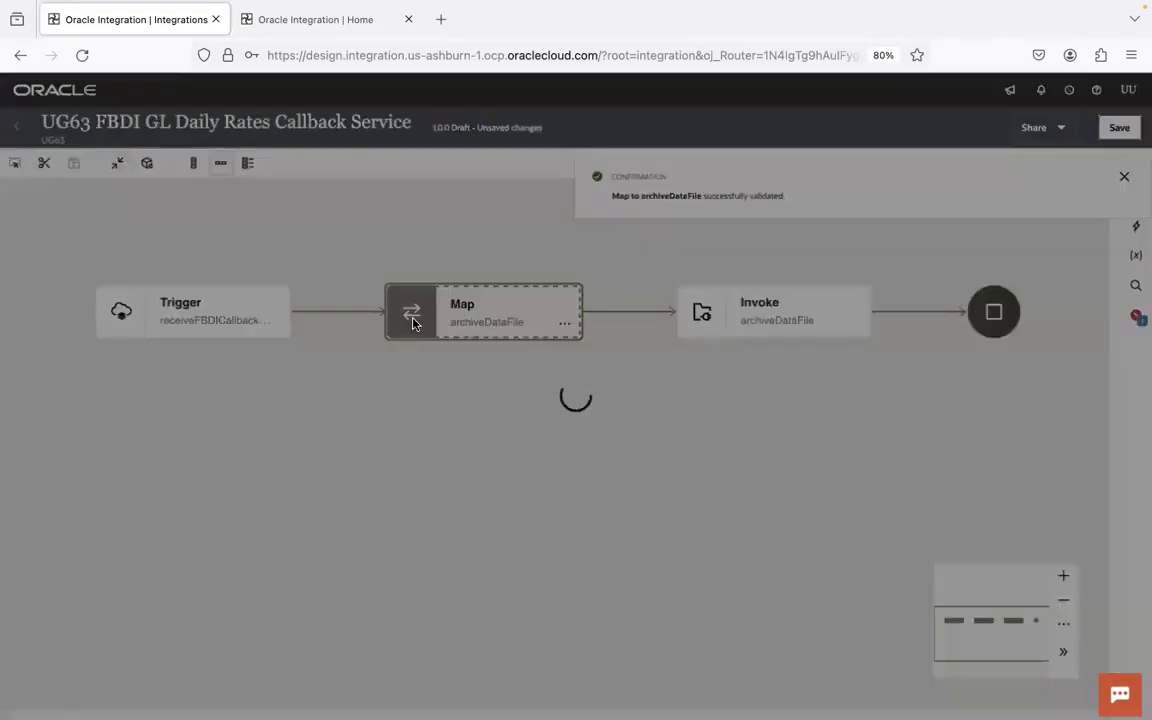
pyautogui.click(1104, 134)
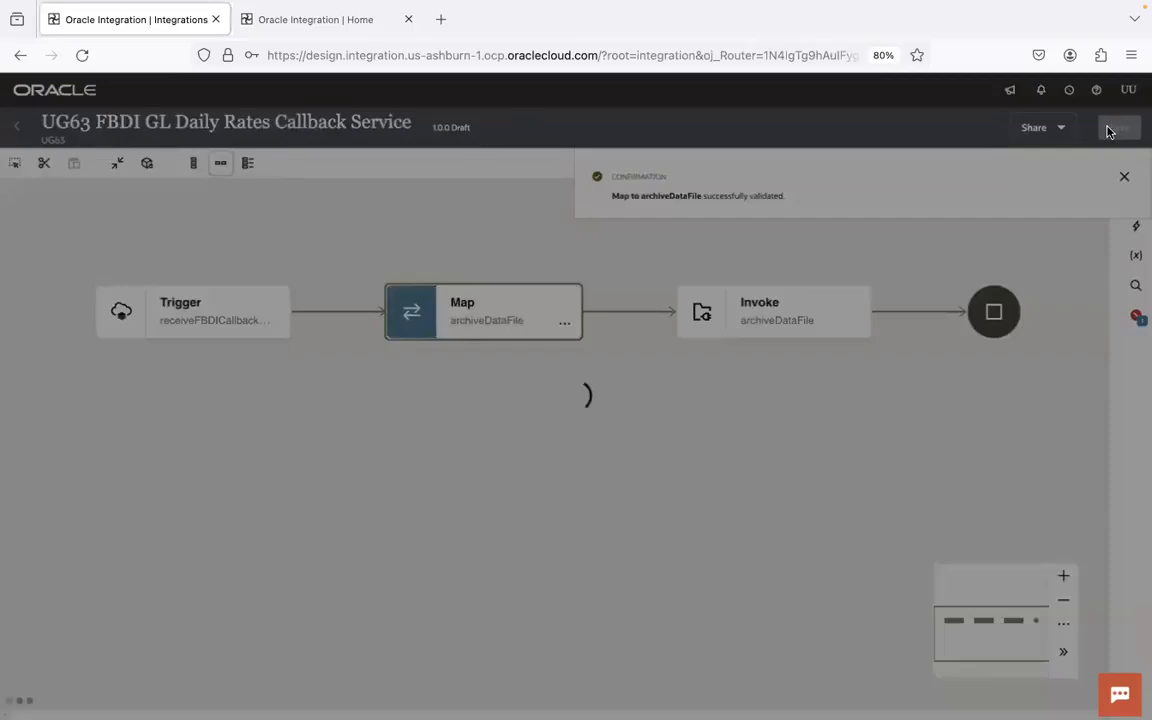
# - Reopen the archiveDataFile mapping and examine the callback payload elements under JOBS, CHILD and ICS File
pyautogui.doubleClick(490, 313)
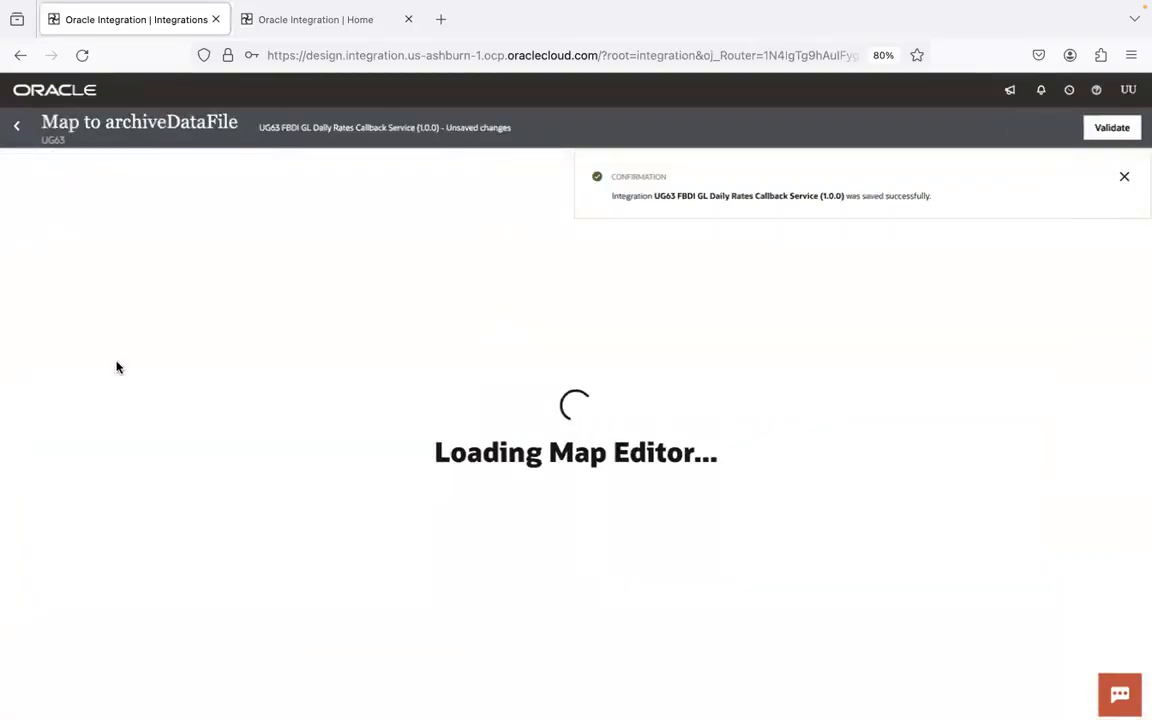
pyautogui.click(1124, 177)
pyautogui.click(49, 248)
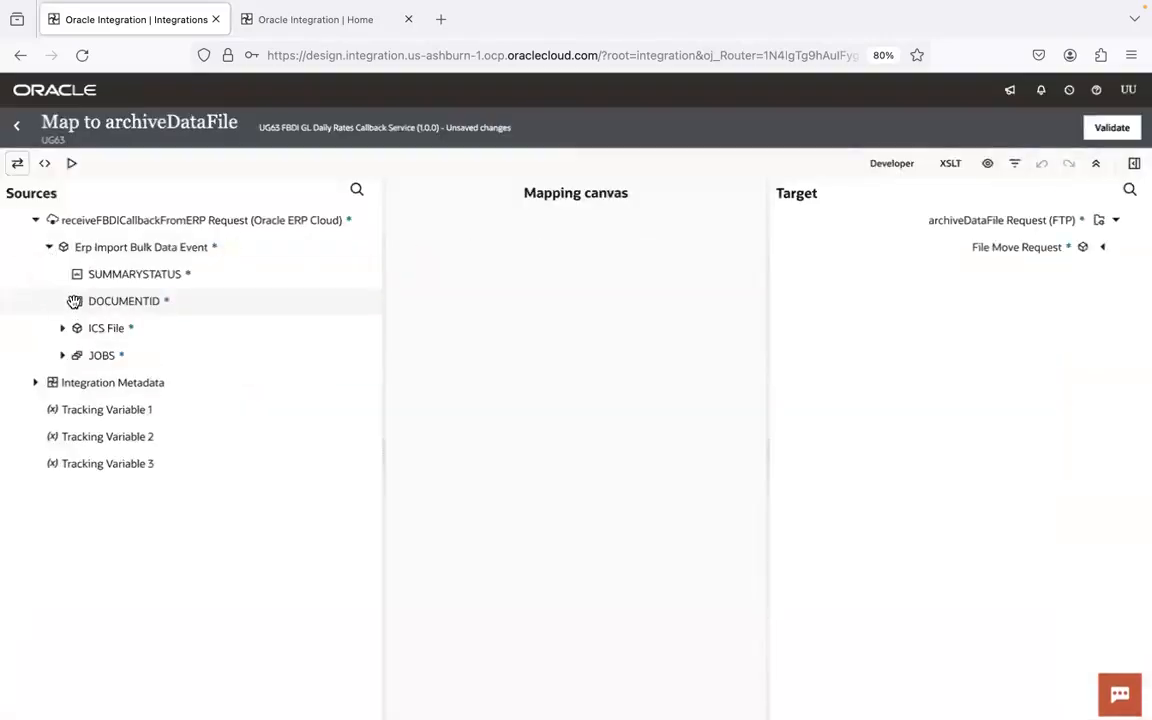
pyautogui.click(64, 357)
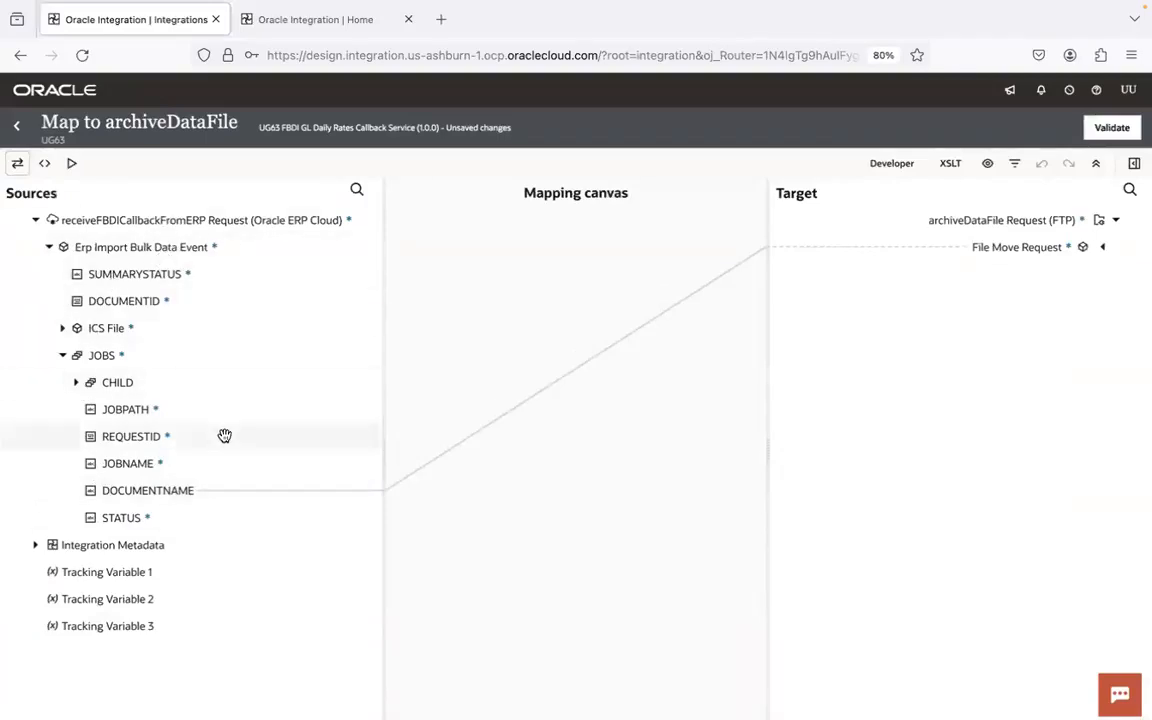
pyautogui.click(145, 382)
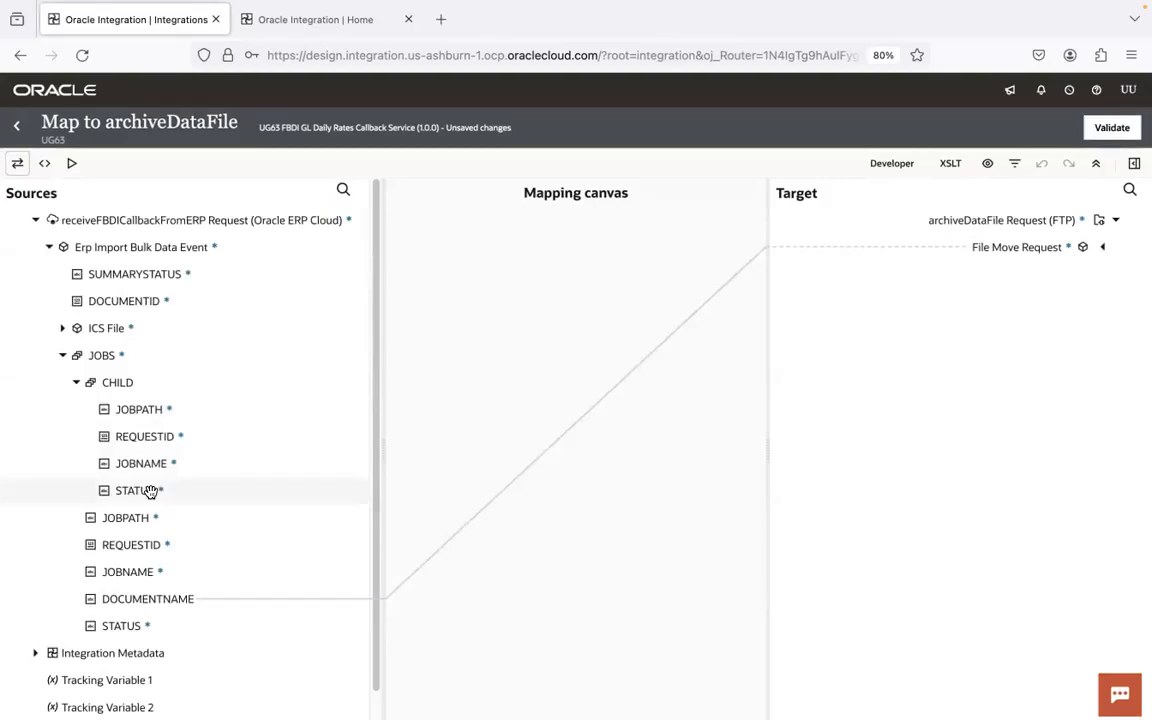
pyautogui.click(62, 328)
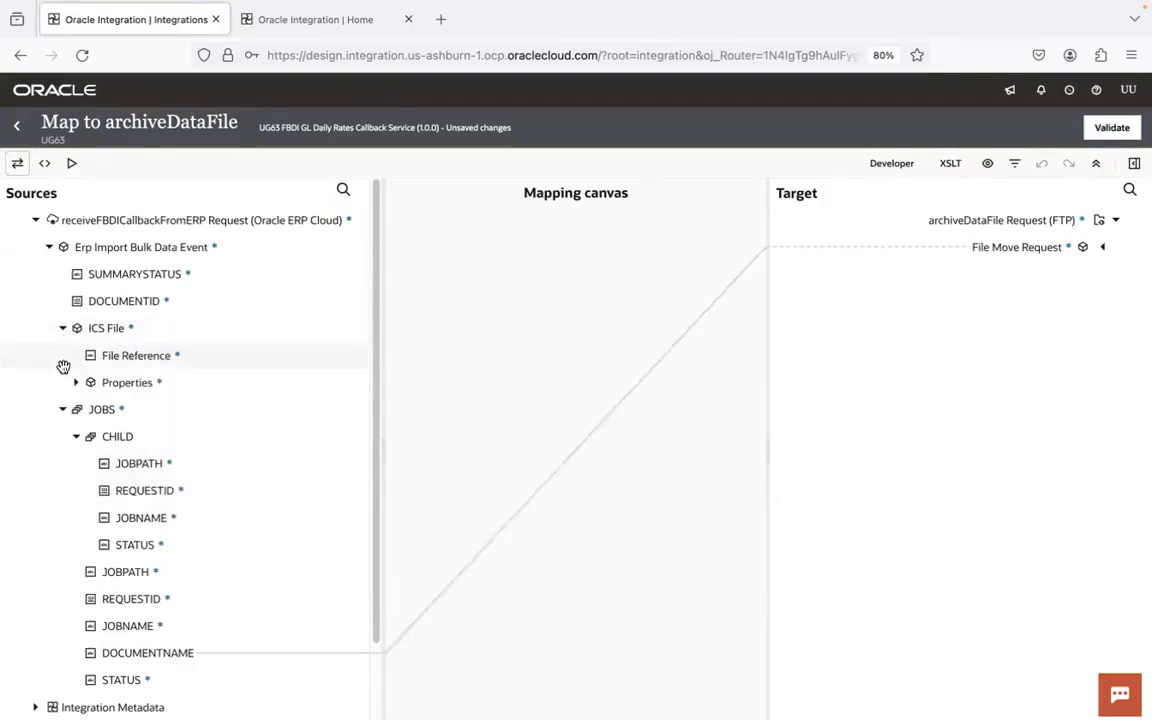
pyautogui.click(62, 409)
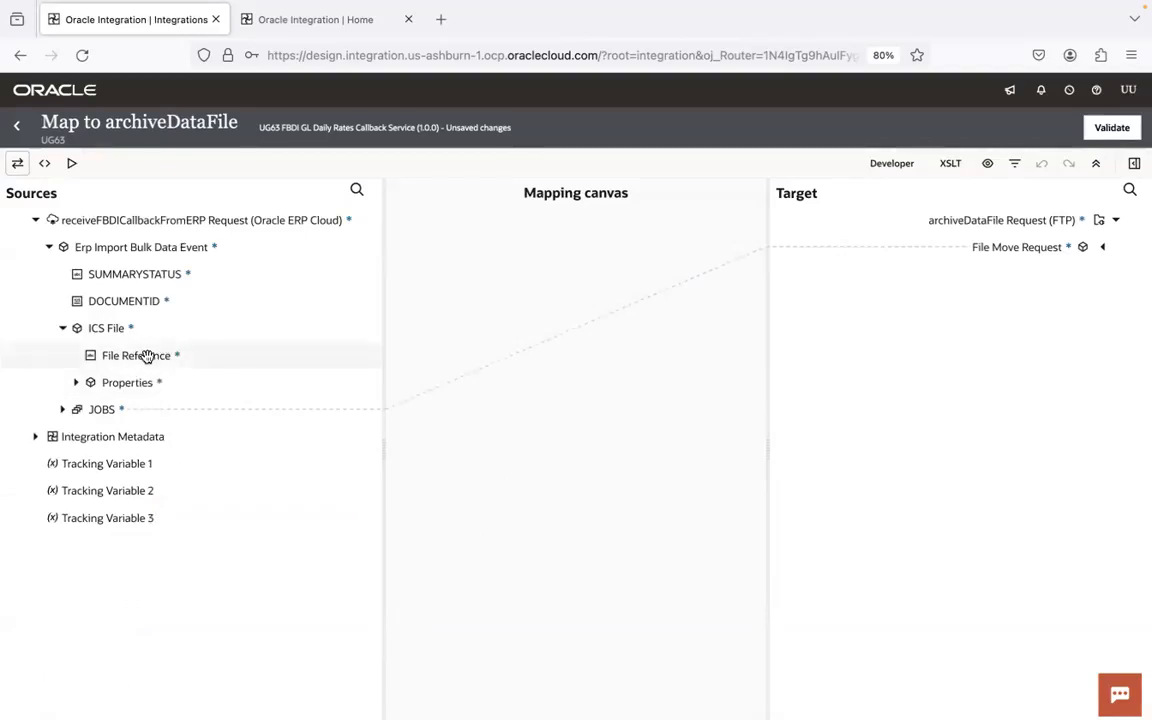
# - Switch to Visual Studio Code and review the FBDI notes on the loader job, its two child jobs and the import job
pyautogui.press('super+Tab')
pyautogui.press('super+Tab')
pyautogui.press('super+Tab')
pyautogui.press('super+Tab')
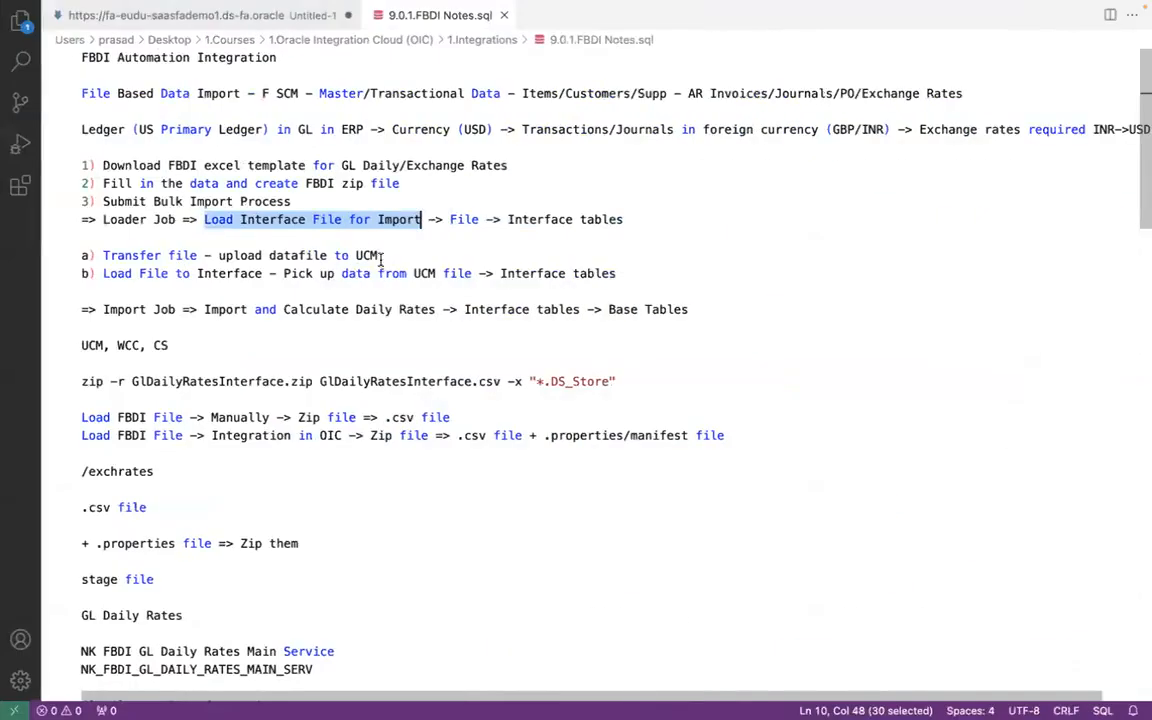
pyautogui.click(429, 220)
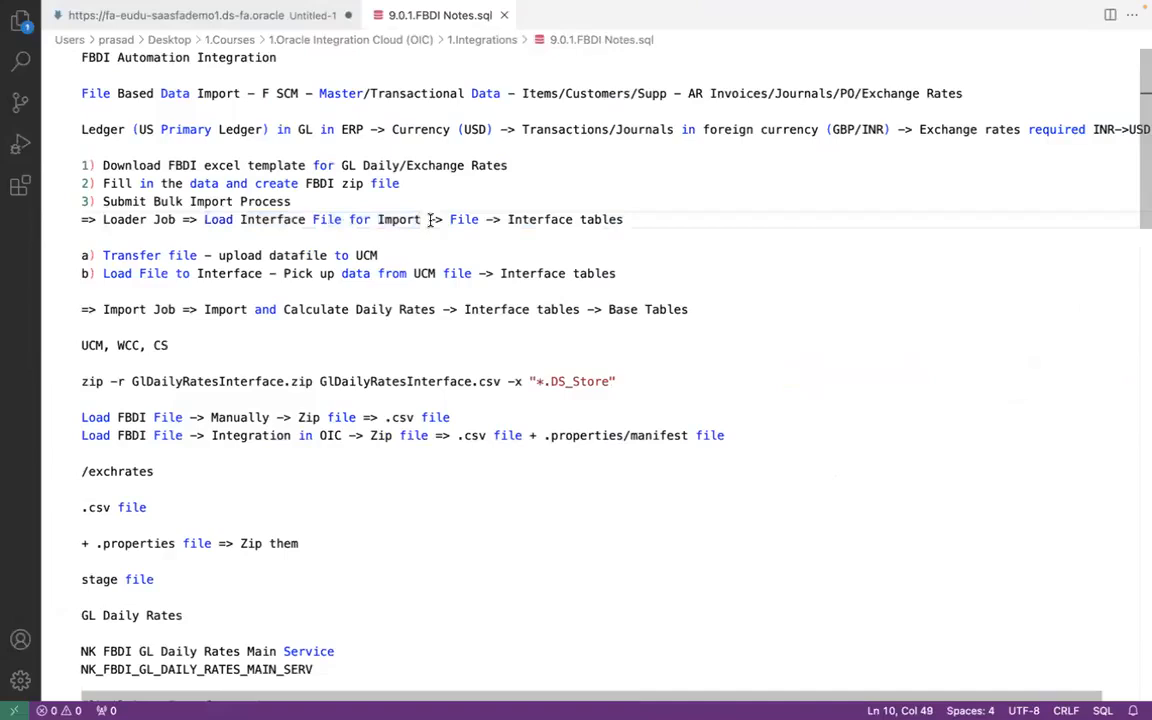
pyautogui.keyDown('shift'); pyautogui.click(204, 221); pyautogui.keyUp('shift')
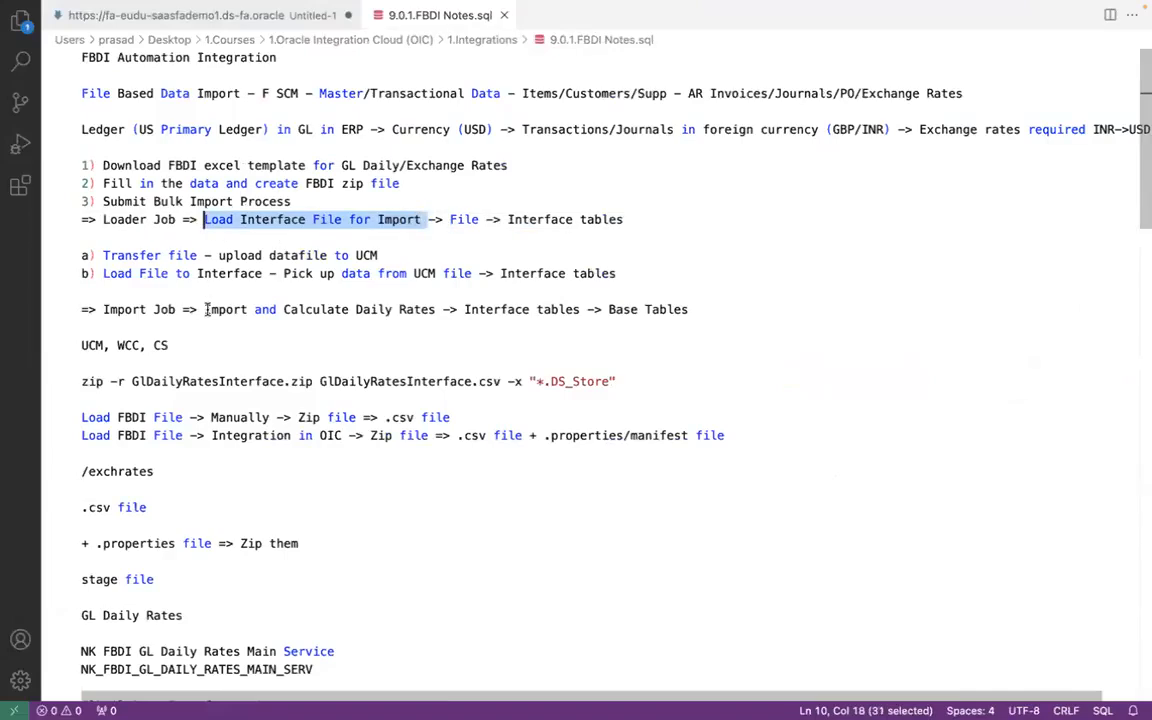
pyautogui.click(413, 220)
pyautogui.click(187, 255)
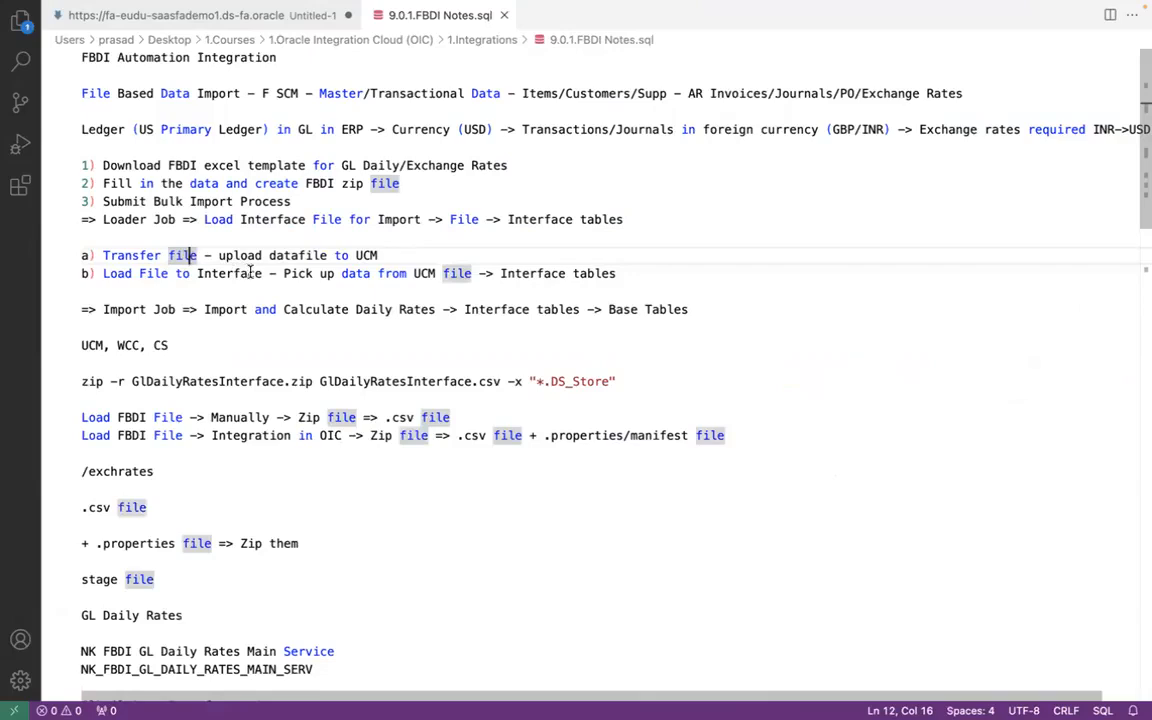
pyautogui.click(264, 273)
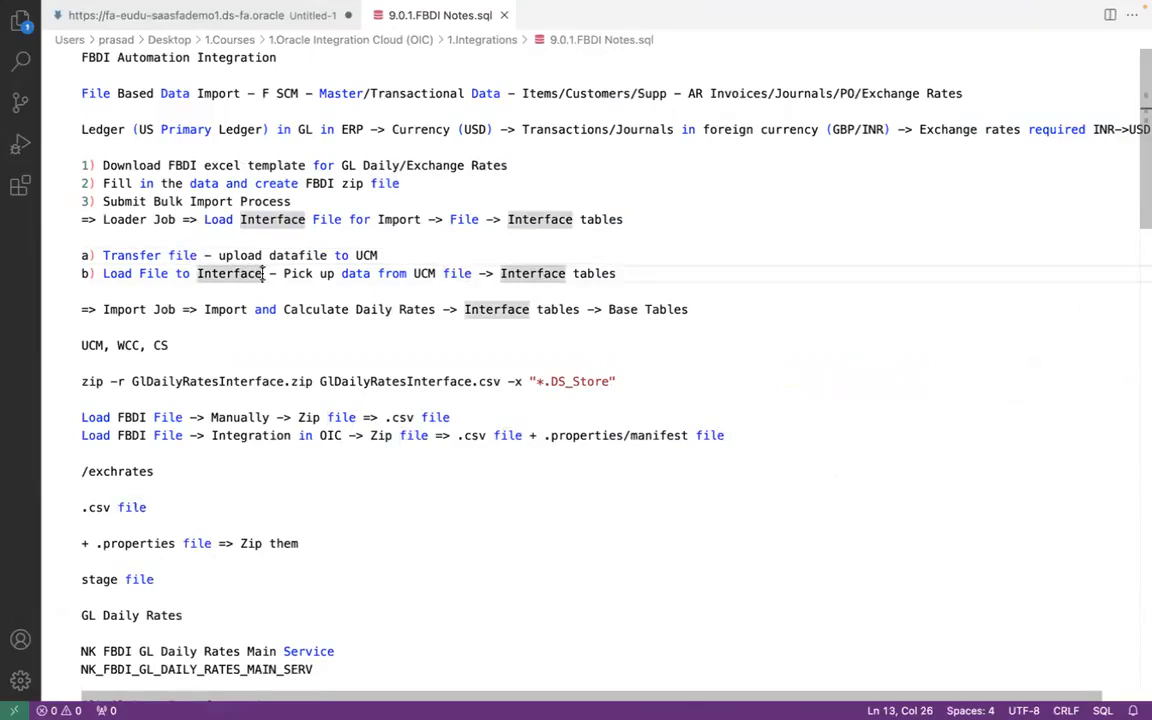
pyautogui.click(432, 311)
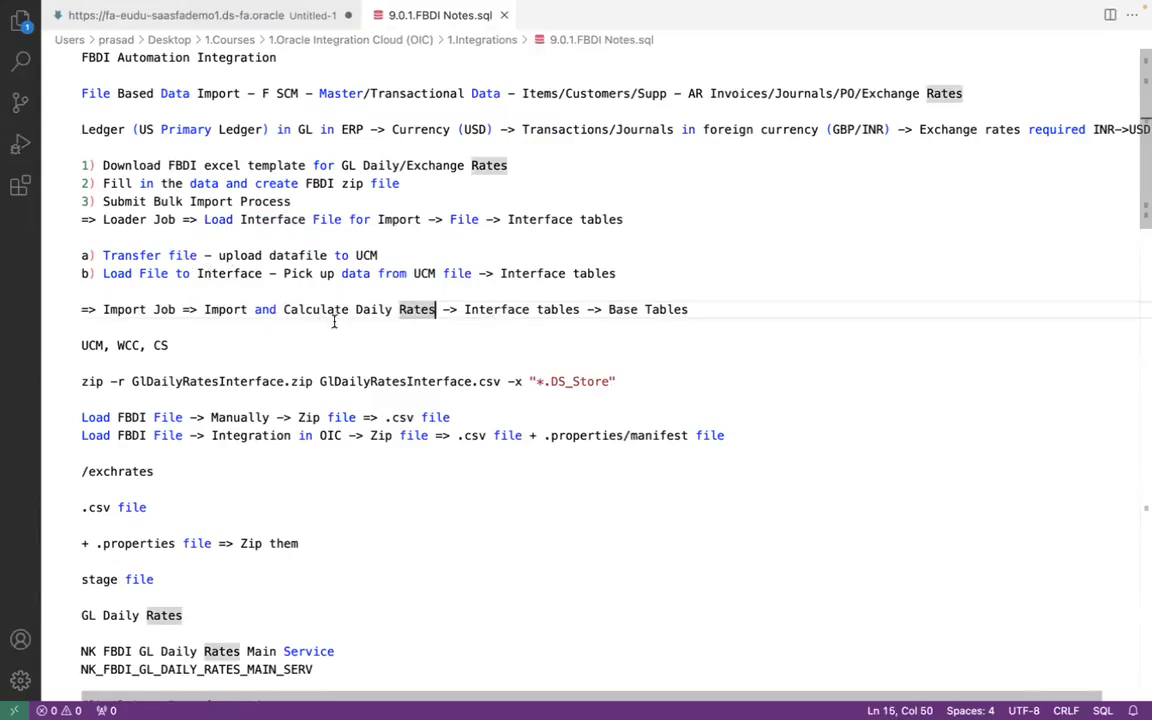
# - Switch back to Oracle Integration, check ICS File's File Reference in the archiveDataFile mapping and return to the integration canvas
pyautogui.press('super+Tab')
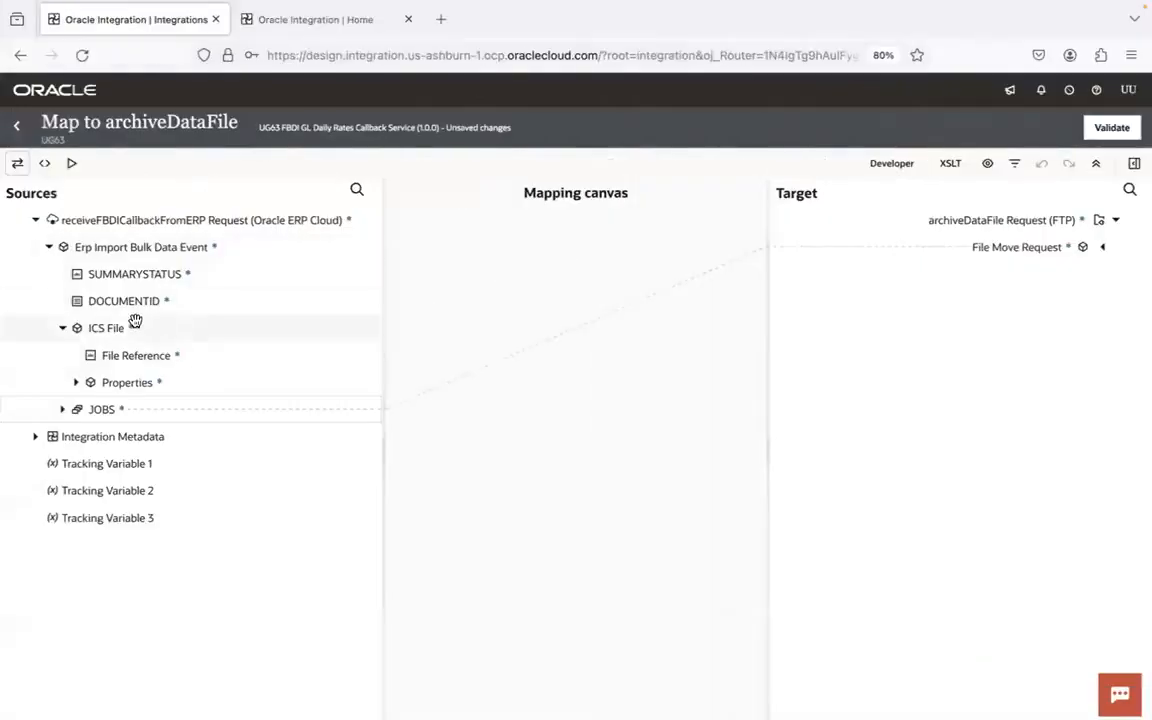
pyautogui.click(125, 356)
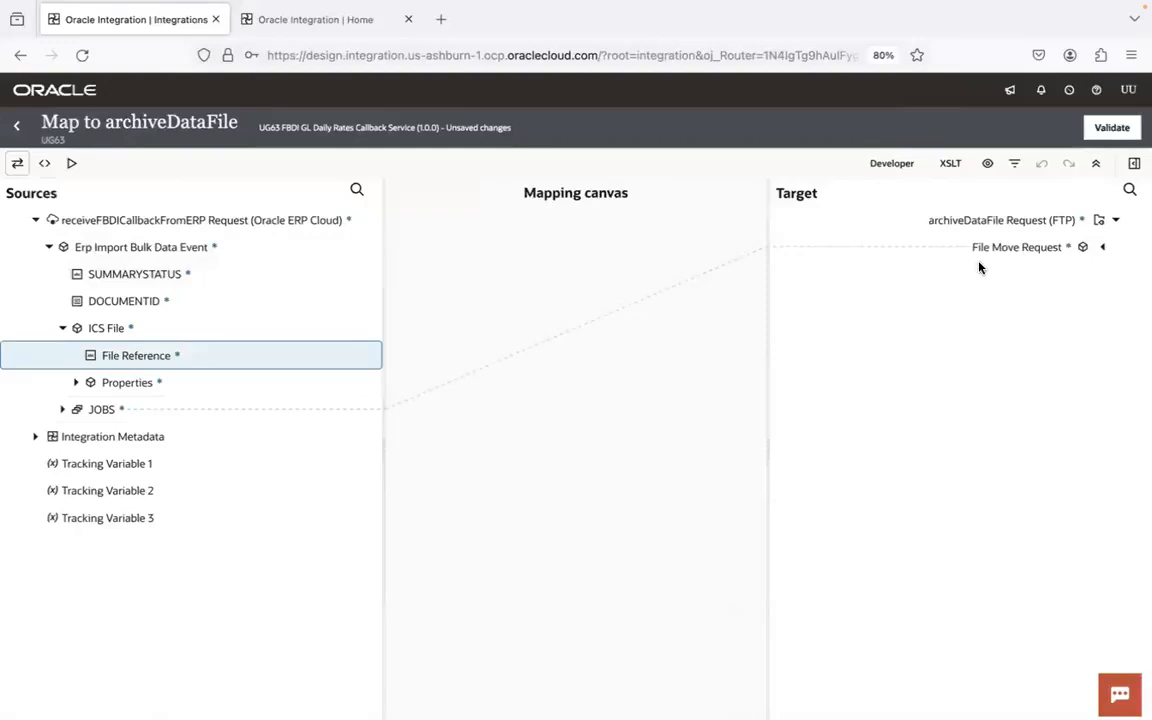
pyautogui.click(18, 130)
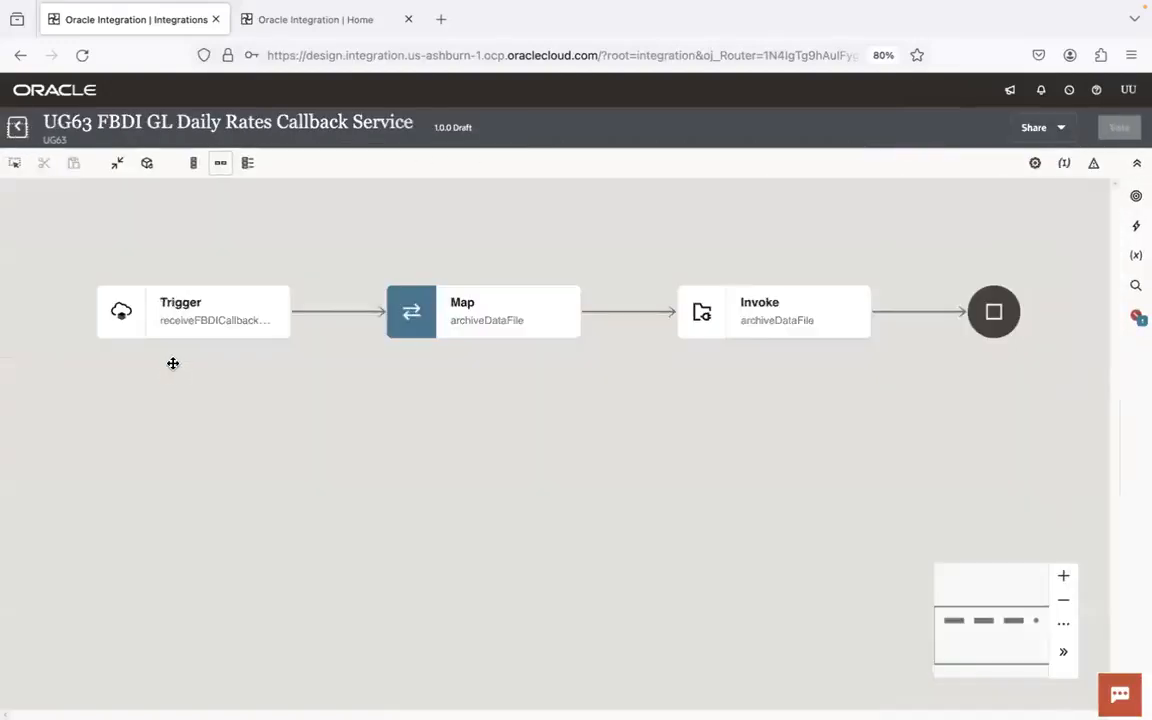
pyautogui.moveTo(862, 510); pyautogui.dragTo(363, 528)
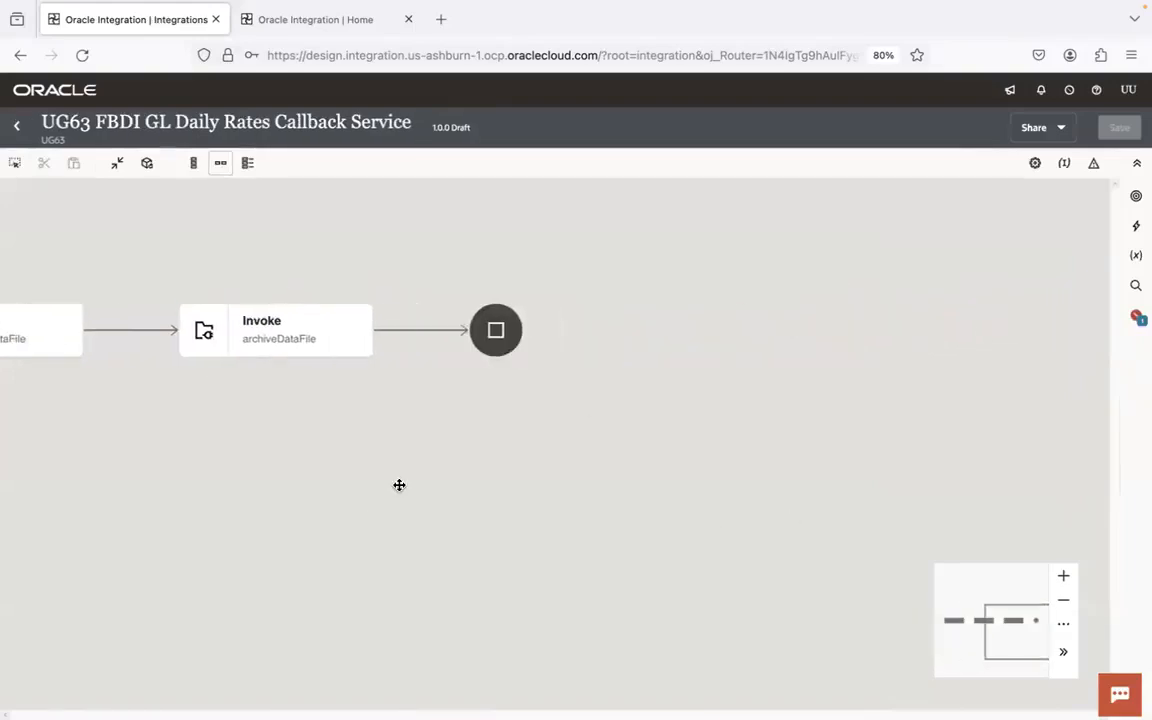
# - Switch to FileZilla, open the log folder under gldailyrates on the remote site and copy its path
pyautogui.click(231, 686)
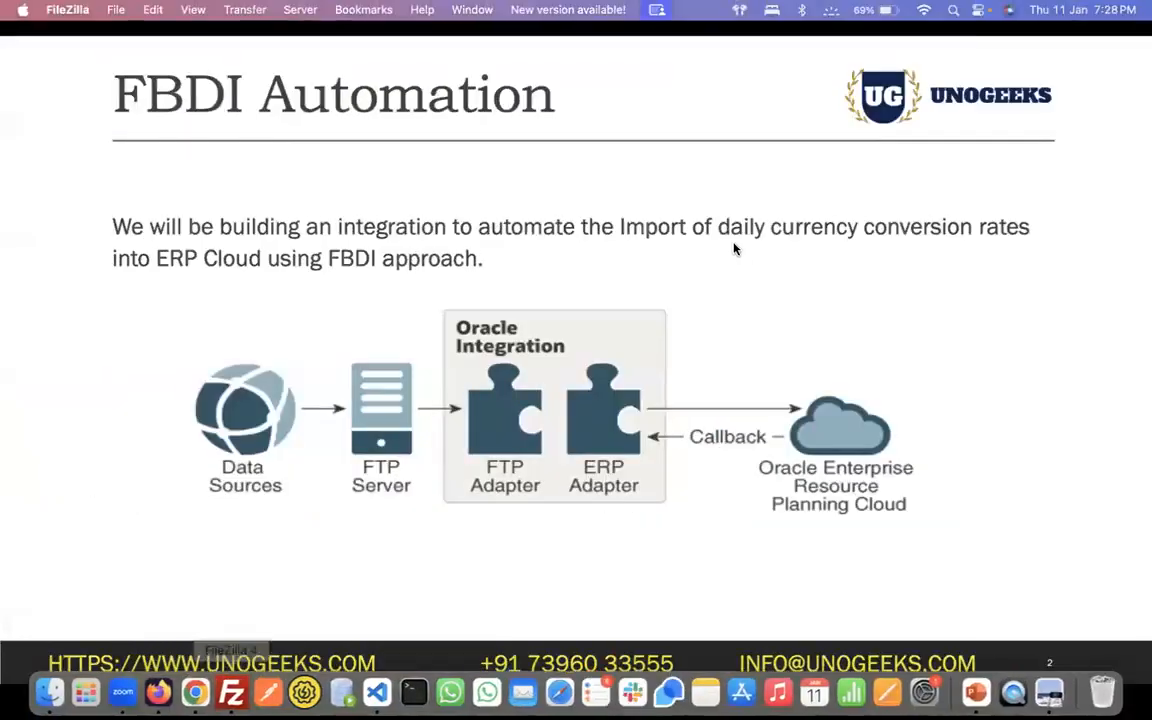
pyautogui.click(231, 692)
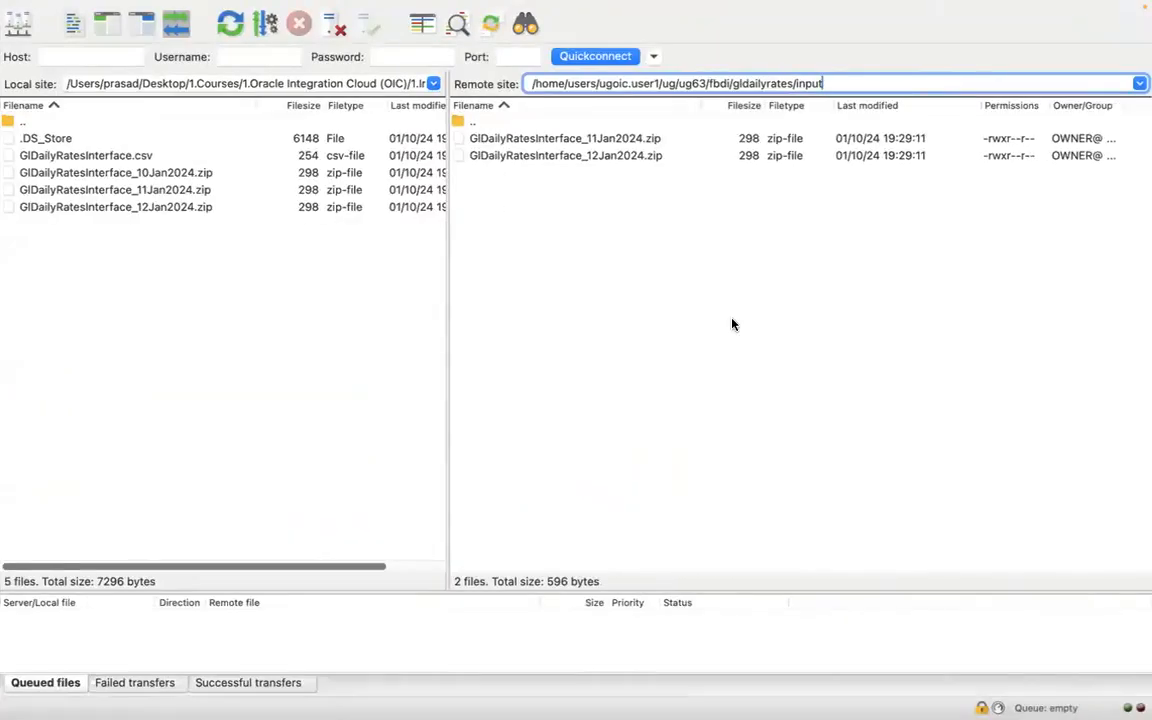
pyautogui.doubleClick(805, 84)
pyautogui.press('BackSpace')
pyautogui.press('BackSpace')
pyautogui.press('Return')
pyautogui.click(528, 158)
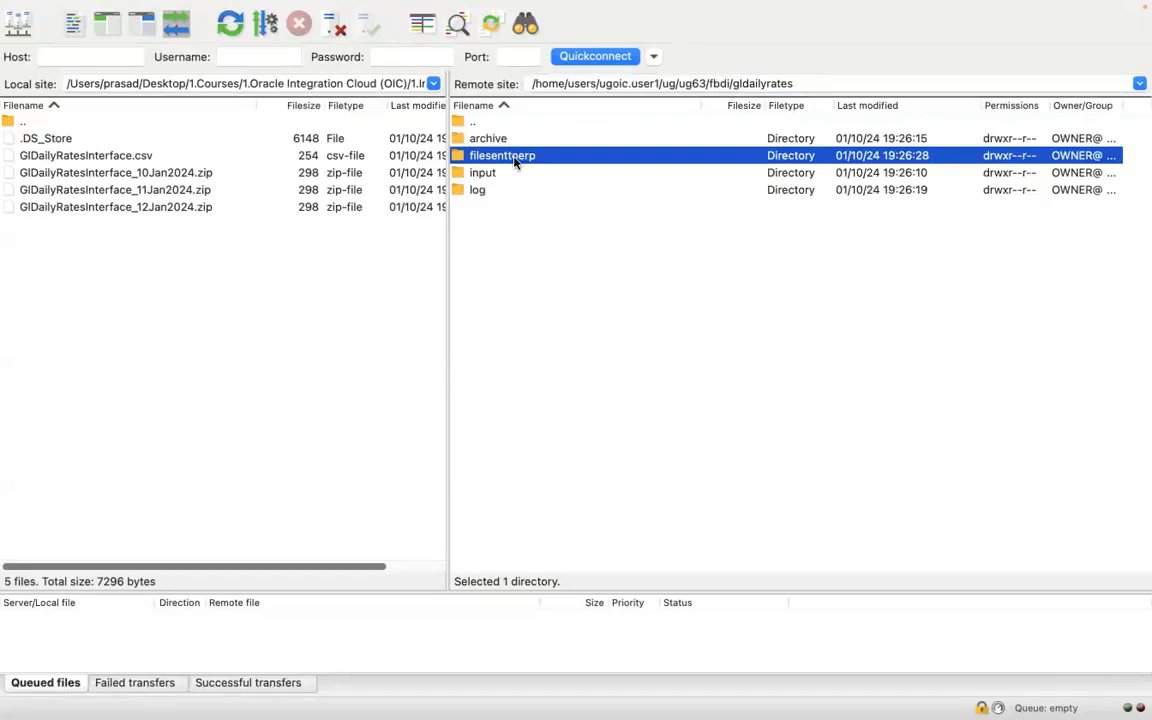
pyautogui.click(486, 190)
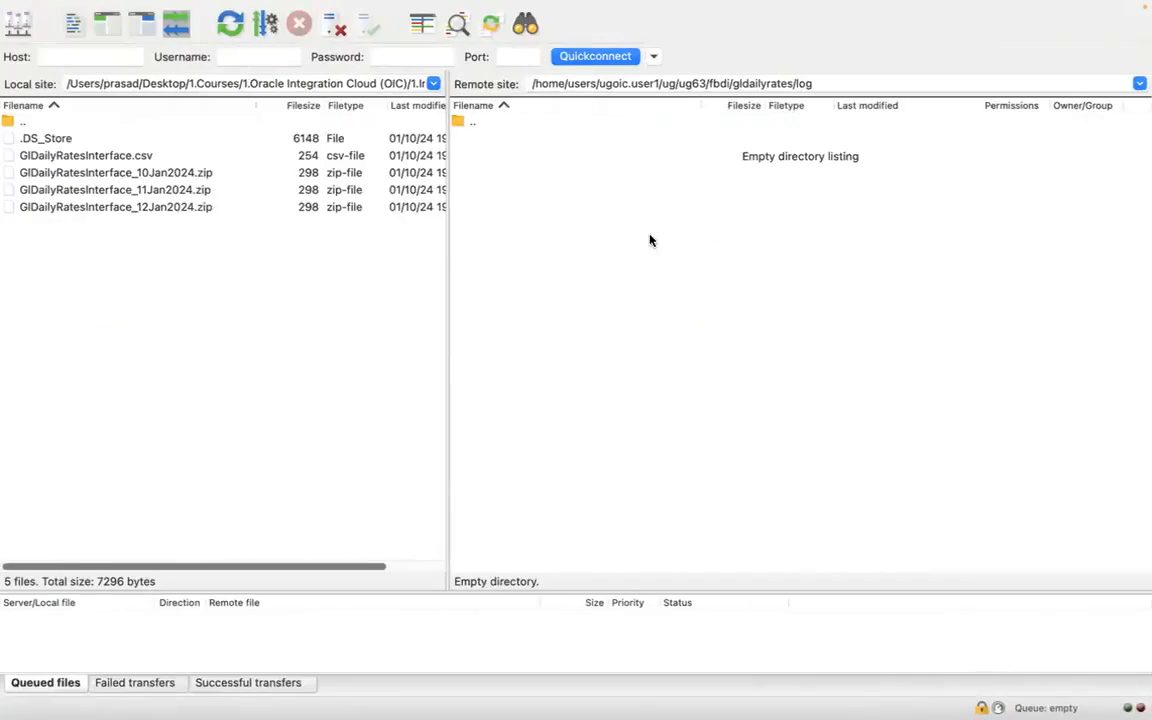
pyautogui.tripleClick(869, 84)
pyautogui.hotkey('ctrl', 'c')
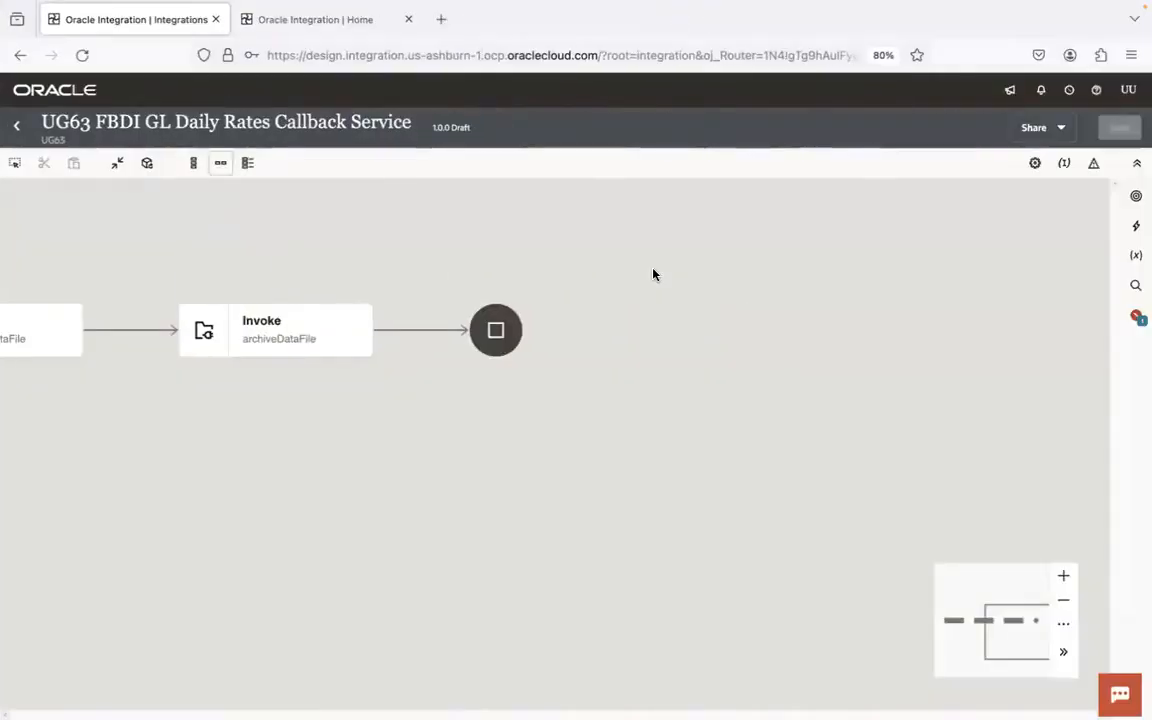
# - Add a UG63 FTP Conn invoke after archiveDataFile and name its endpoint writeLogFilesToSFTP
pyautogui.click(419, 331)
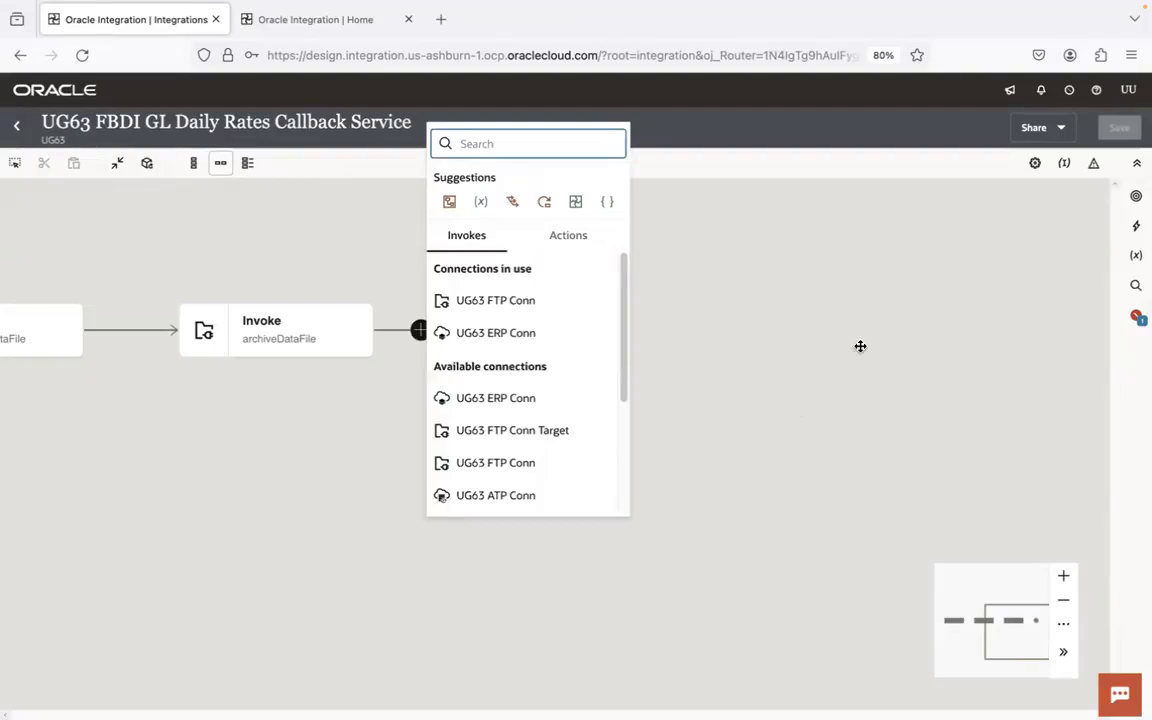
pyautogui.click(540, 302)
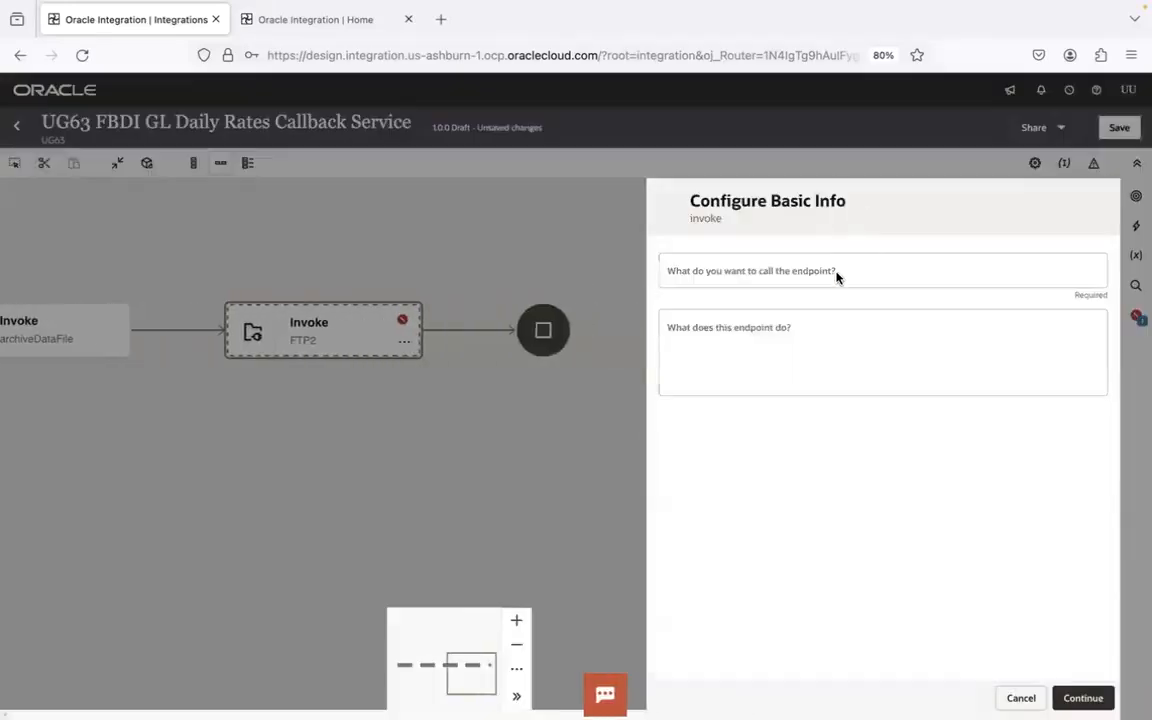
pyautogui.click(822, 272)
pyautogui.write('writeLogFilesToSFTP')
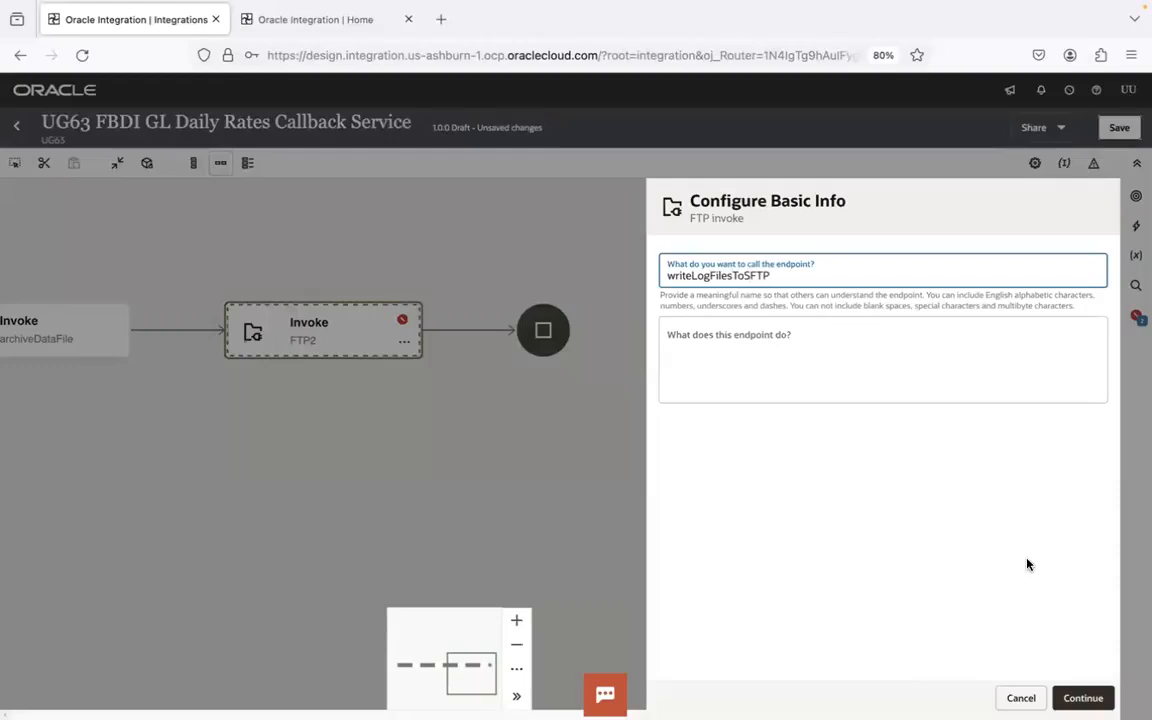
pyautogui.click(1083, 698)
# - Configure the FTP invoke for the Write File operation with placeholder output directory a and file name pattern b
pyautogui.click(784, 276)
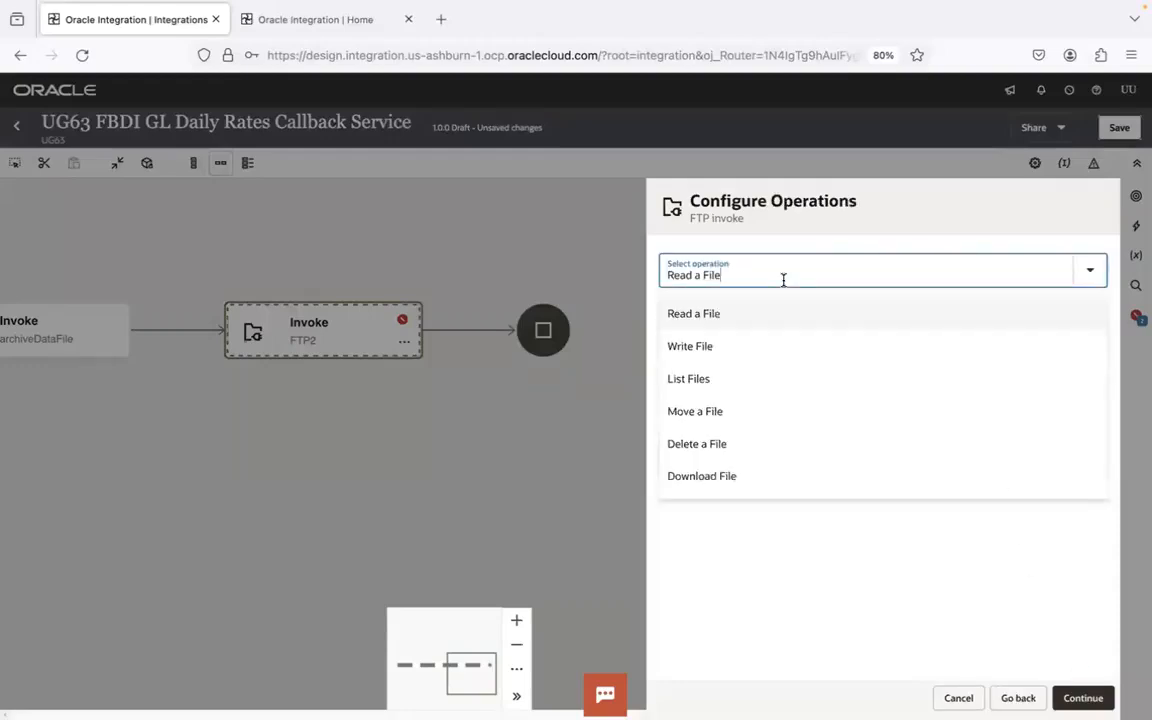
pyautogui.click(737, 348)
pyautogui.click(731, 384)
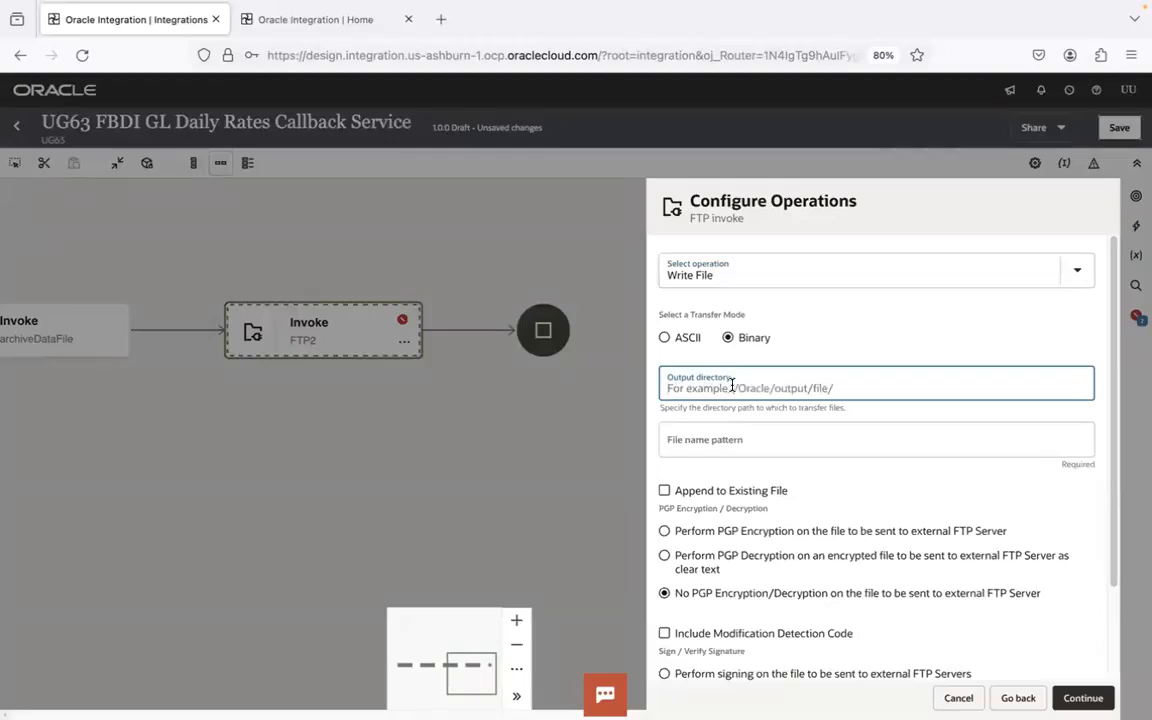
pyautogui.hotkey('ctrl', 'v')
pyautogui.hotkey('ctrl', 'a')
pyautogui.write('a')
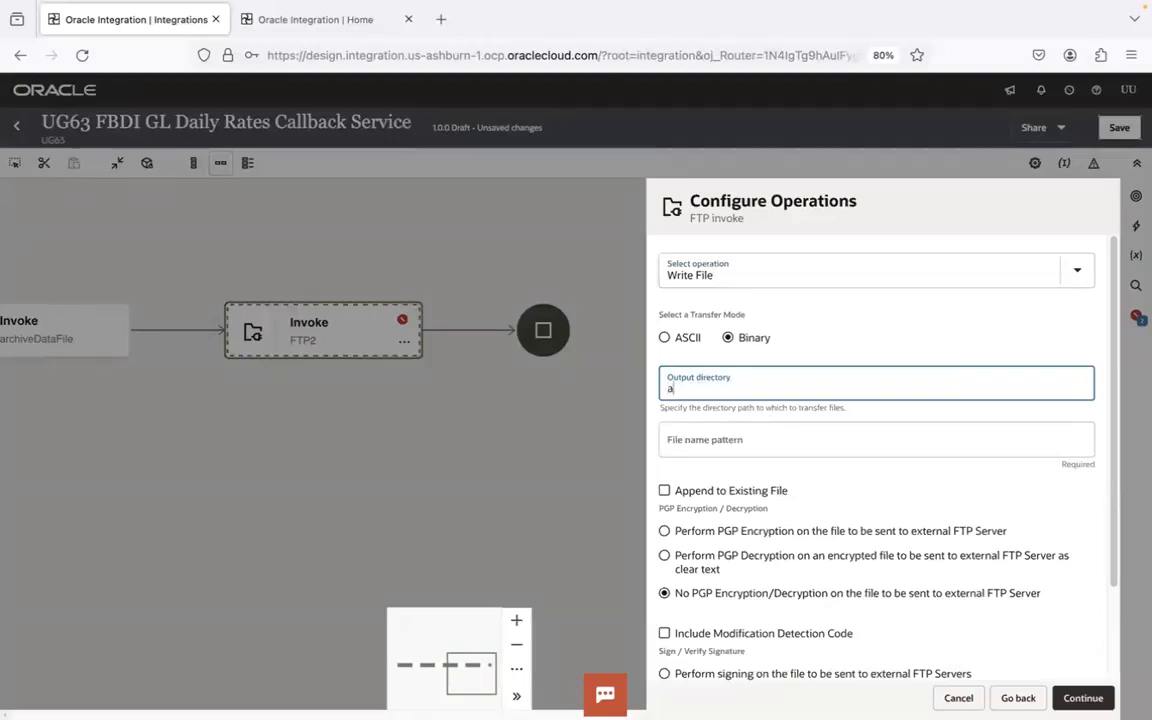
pyautogui.press('super+Tab')
pyautogui.click(737, 445)
pyautogui.write('b')
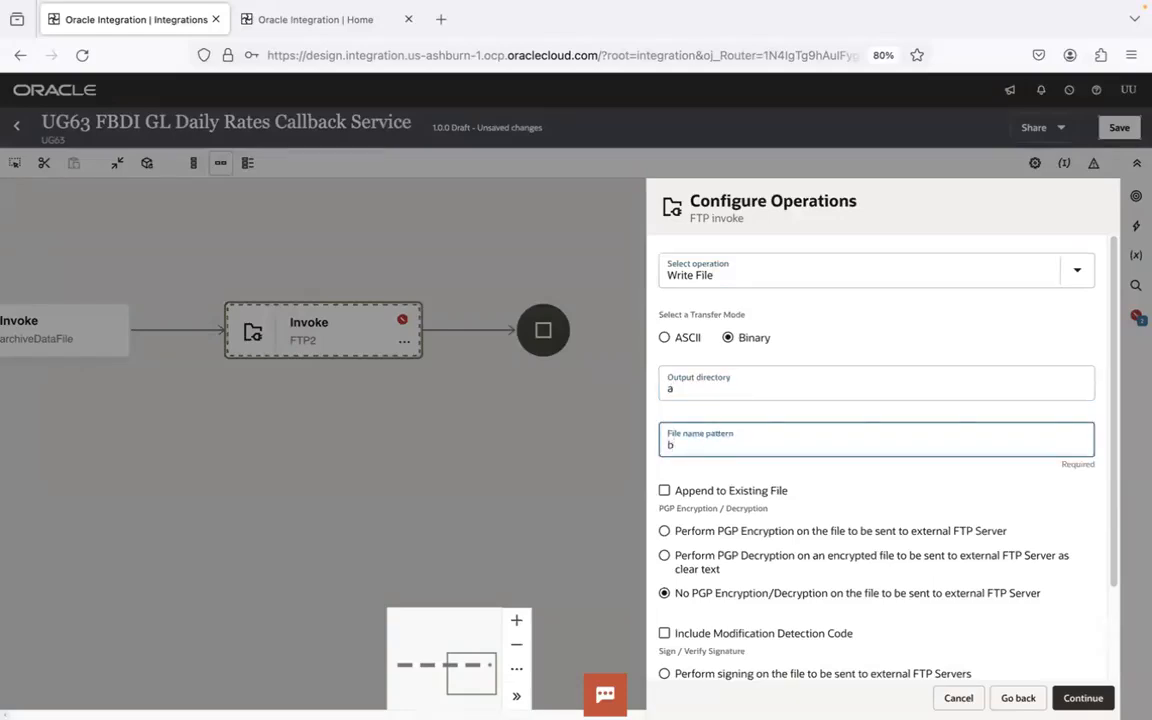
pyautogui.click(1083, 698)
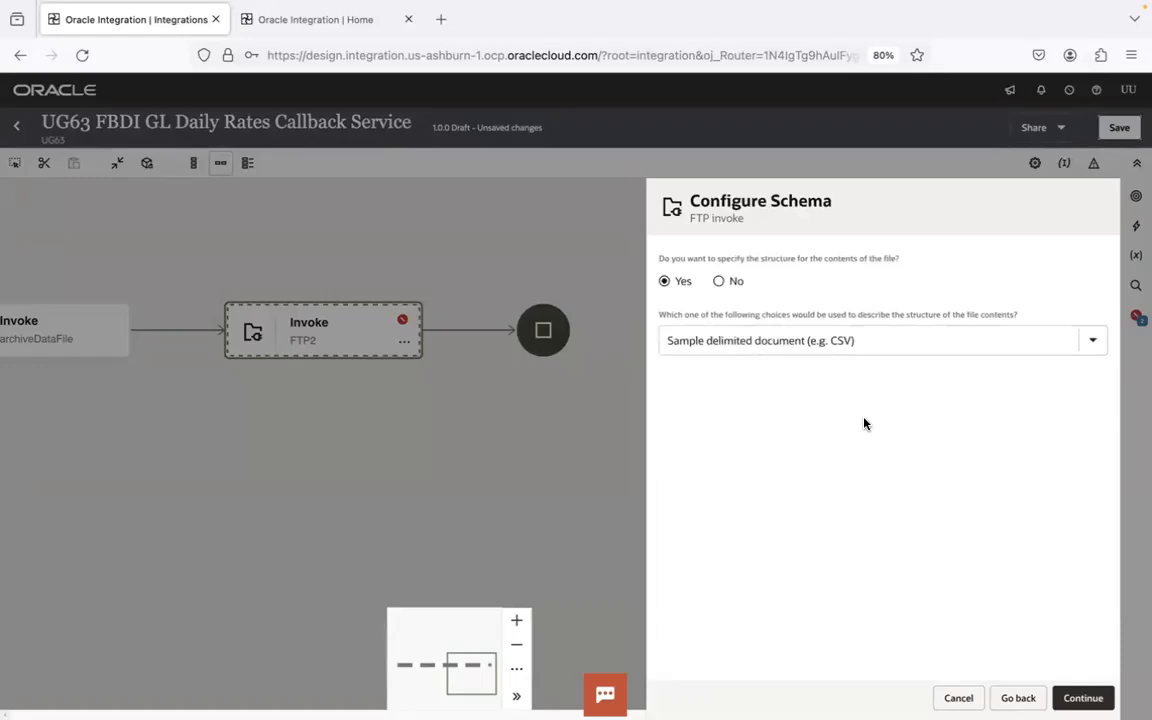
# - Specify no structure for the file contents, finish the writeLogFilesToSFTP invoke and save the integration
pyautogui.click(719, 284)
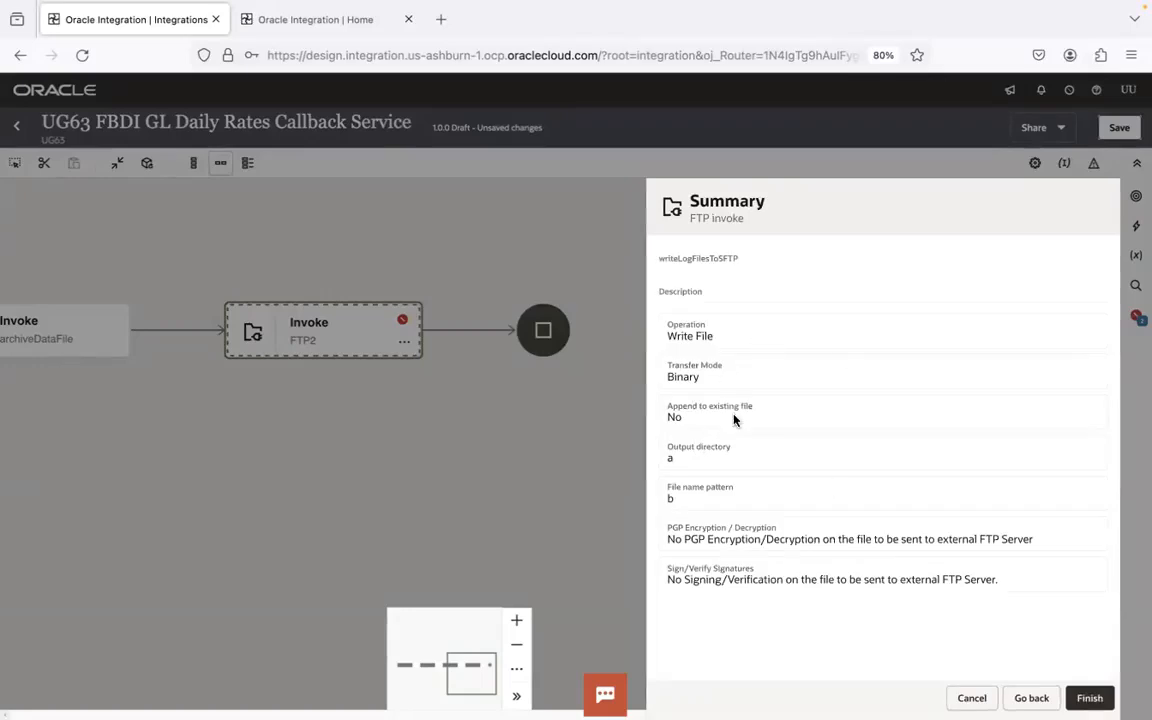
pyautogui.click(1088, 698)
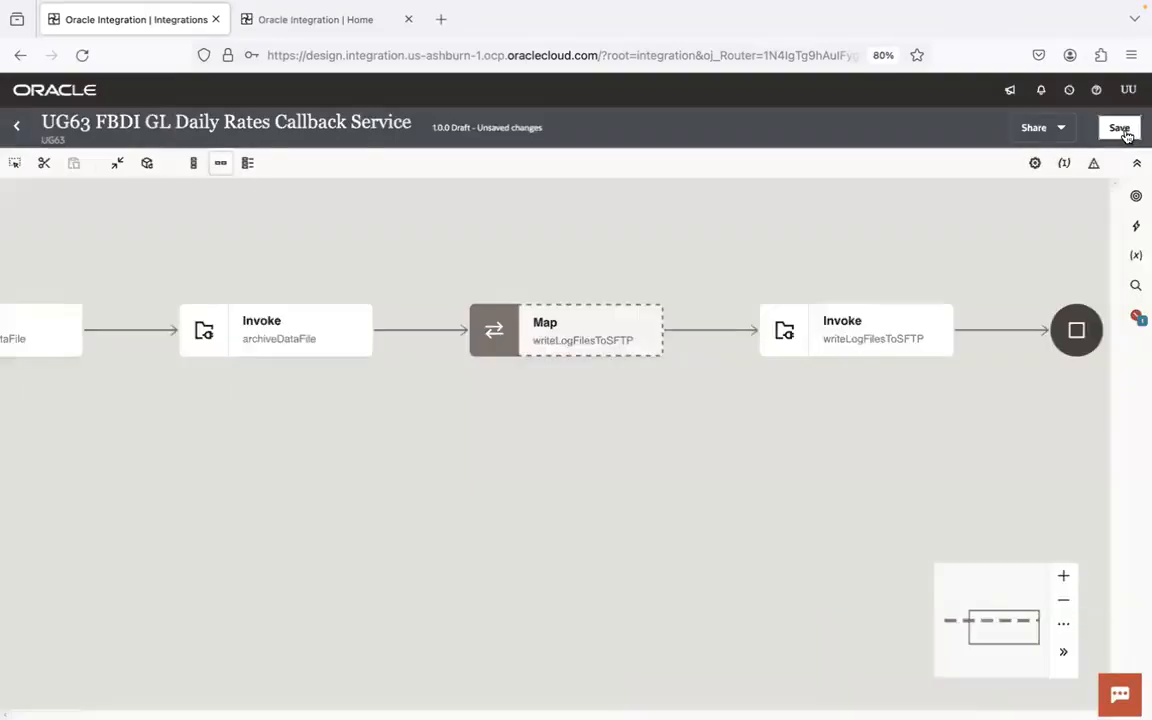
pyautogui.click(1118, 130)
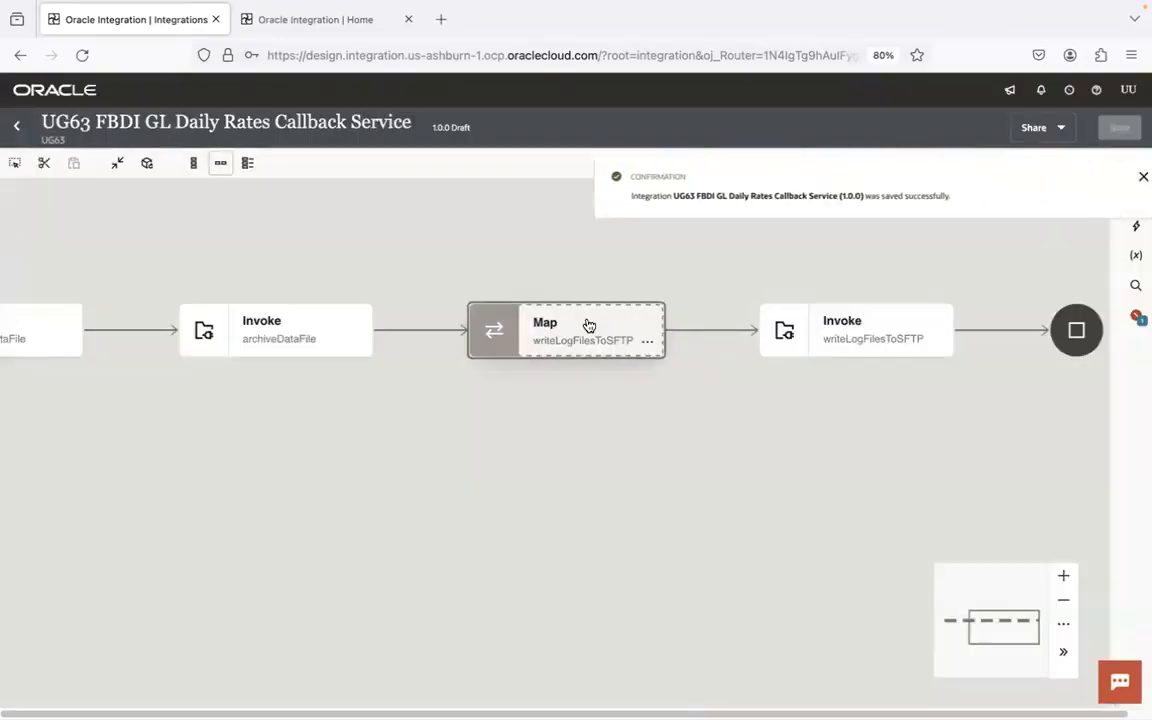
# - Open the writeLogFilesToSFTP mapping and map the callback's ICS File File Reference to the target File Reference
pyautogui.doubleClick(587, 324)
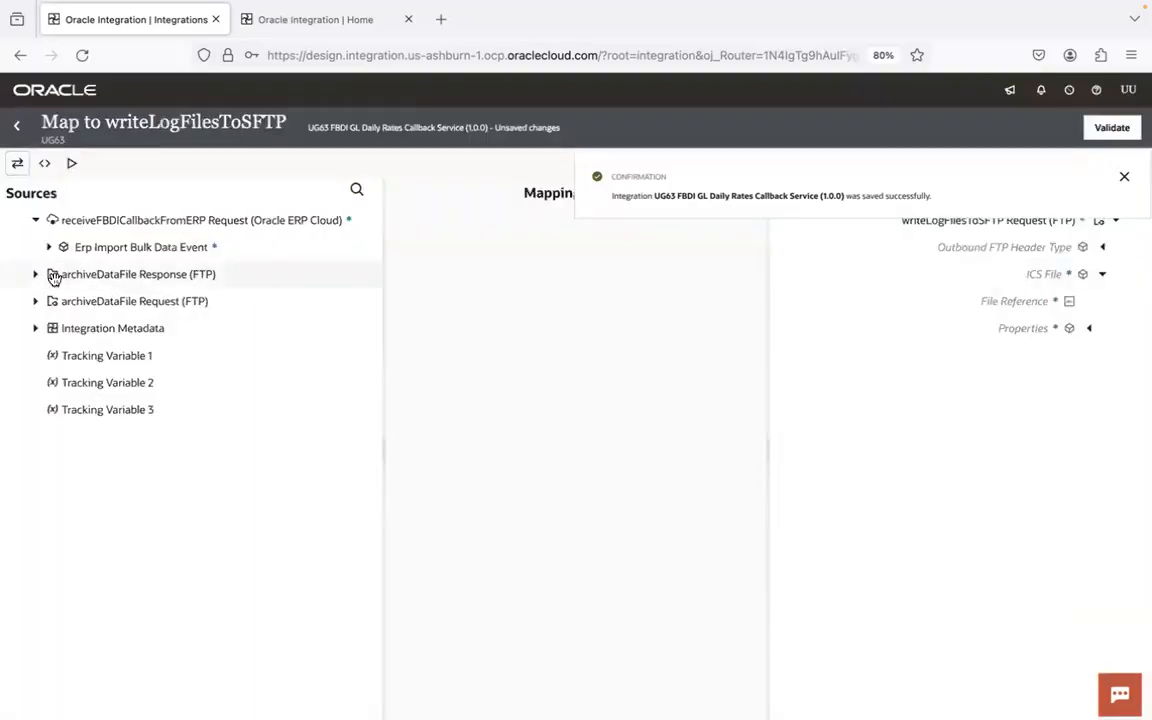
pyautogui.click(50, 247)
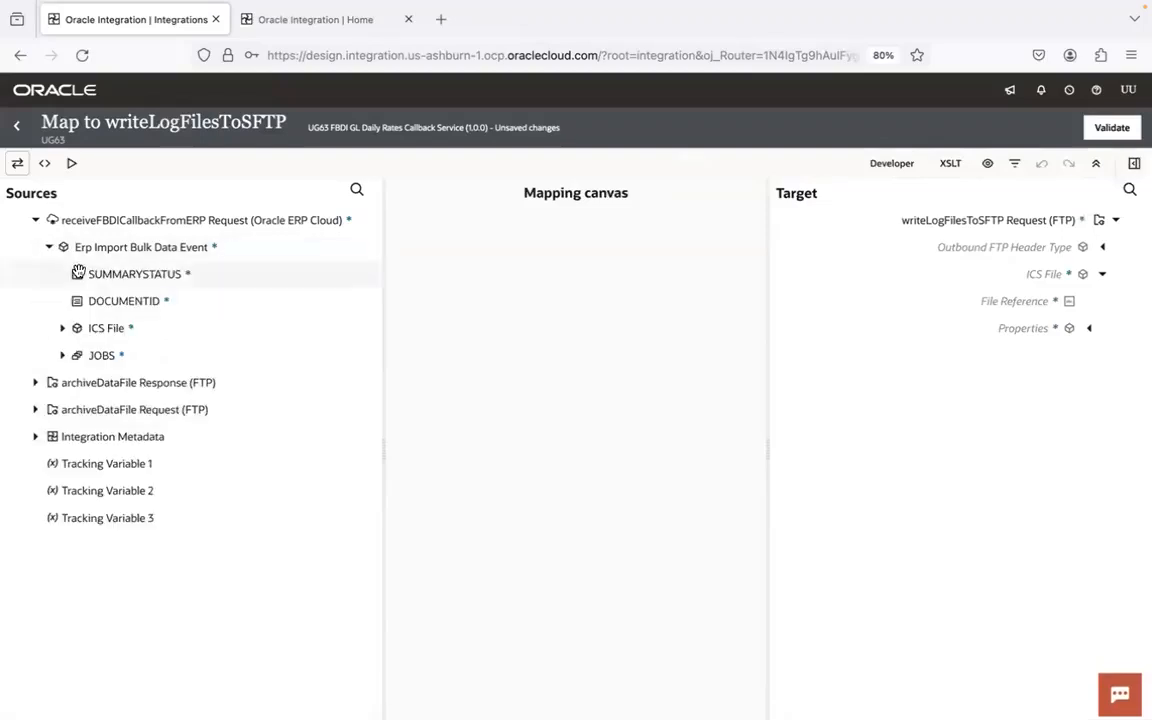
pyautogui.click(62, 328)
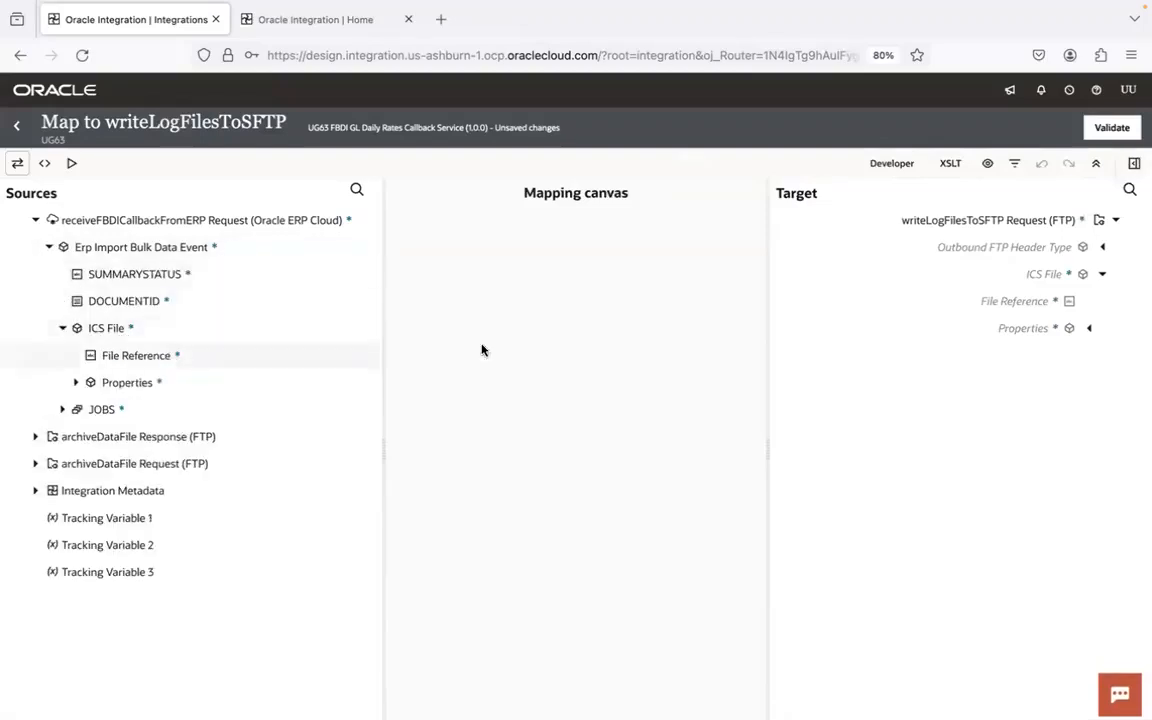
pyautogui.moveTo(145, 360); pyautogui.dragTo(975, 301)
pyautogui.click(1103, 274)
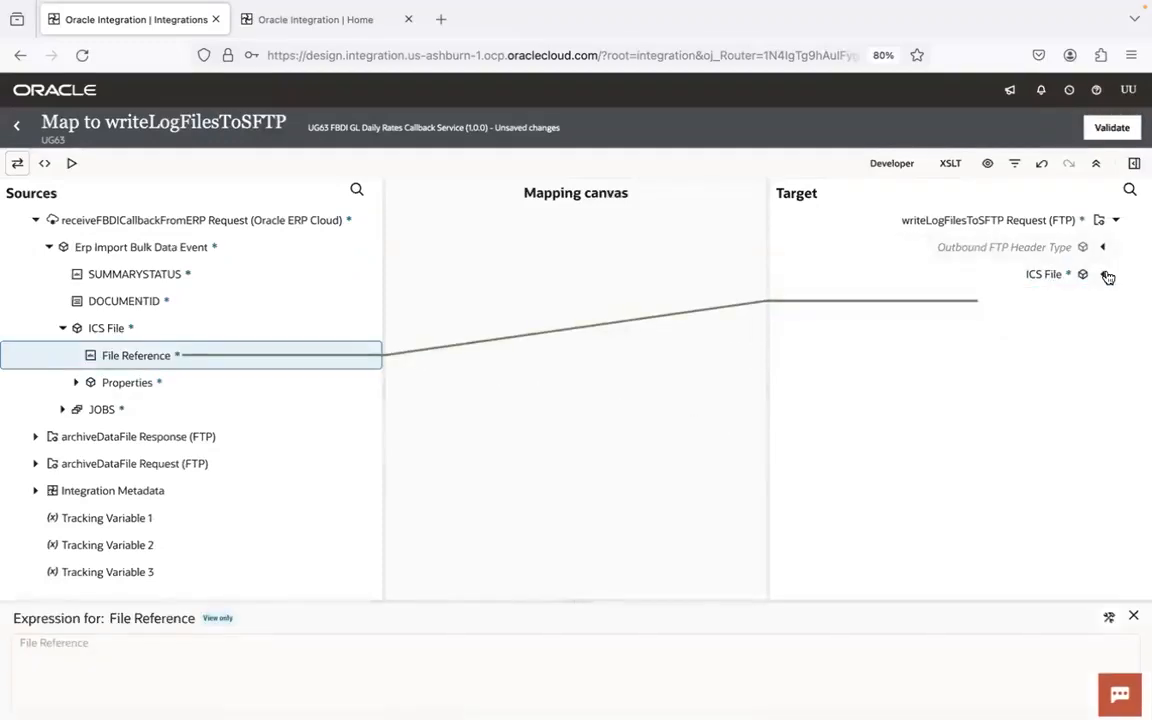
pyautogui.click(62, 328)
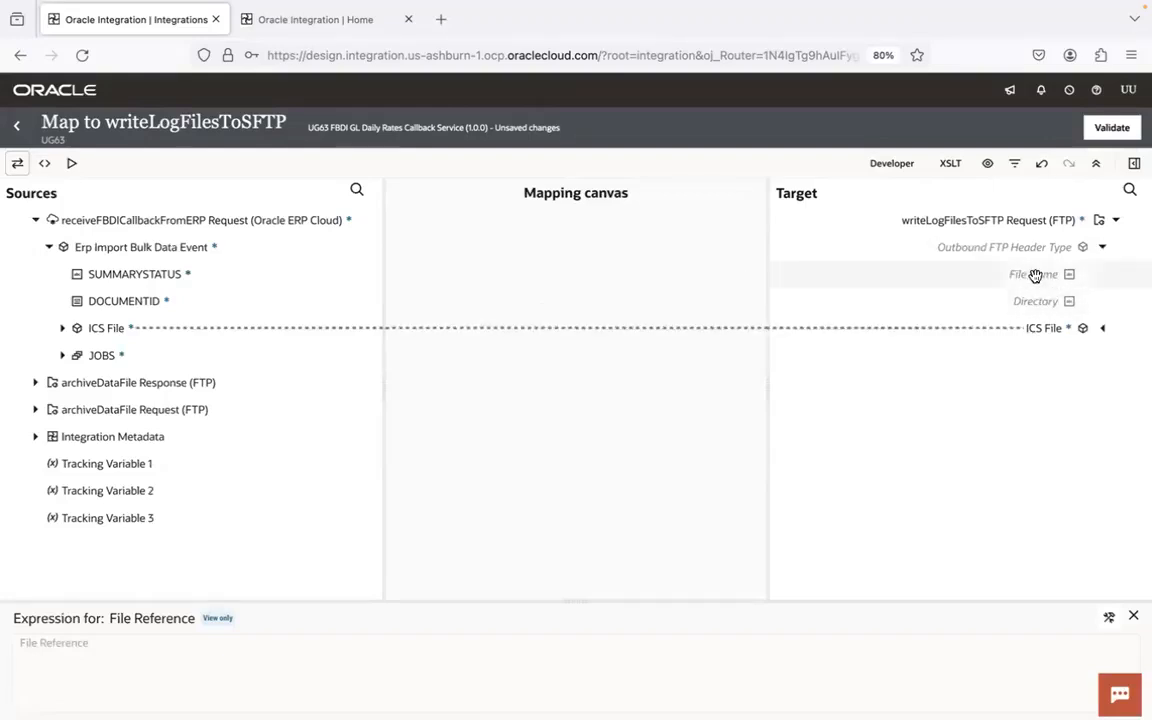
# - Create the target Directory node under Outbound FTP Header Type with the literal value /home/users/ugoic.user1/ug/ug63/fbdi/gldailyrates/log
pyautogui.click(1035, 300)
pyautogui.rightClick(1034, 301)
pyautogui.click(949, 380)
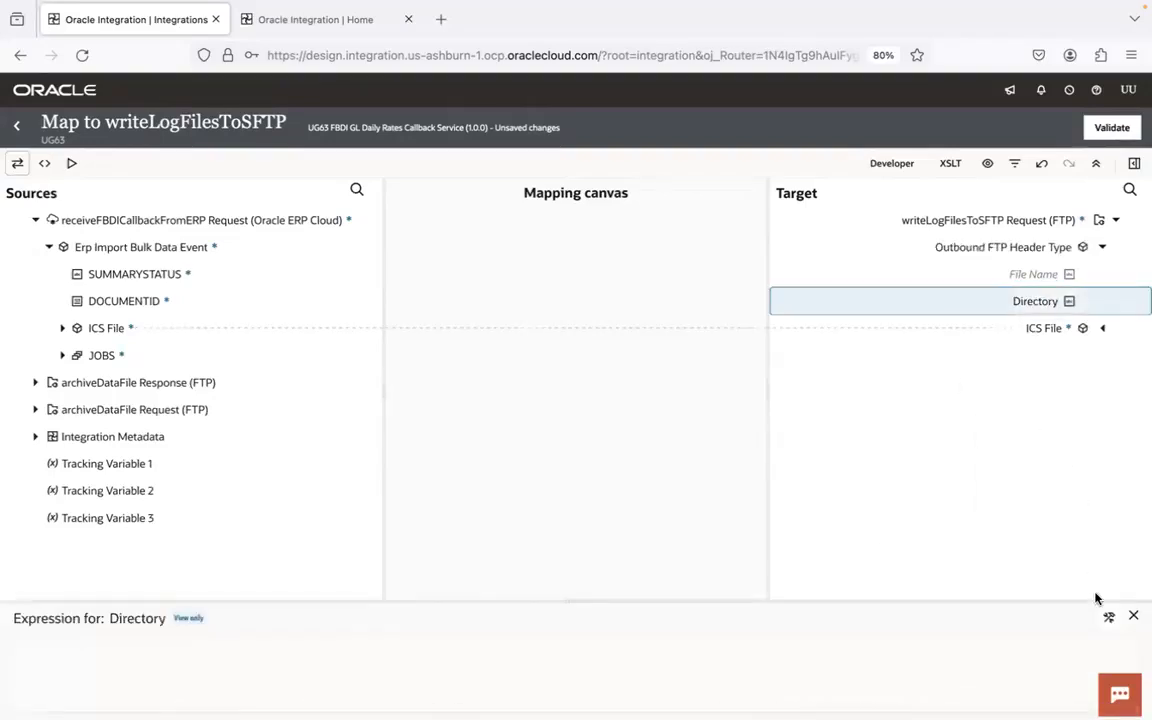
pyautogui.click(1108, 617)
pyautogui.click(1084, 618)
pyautogui.click(836, 644)
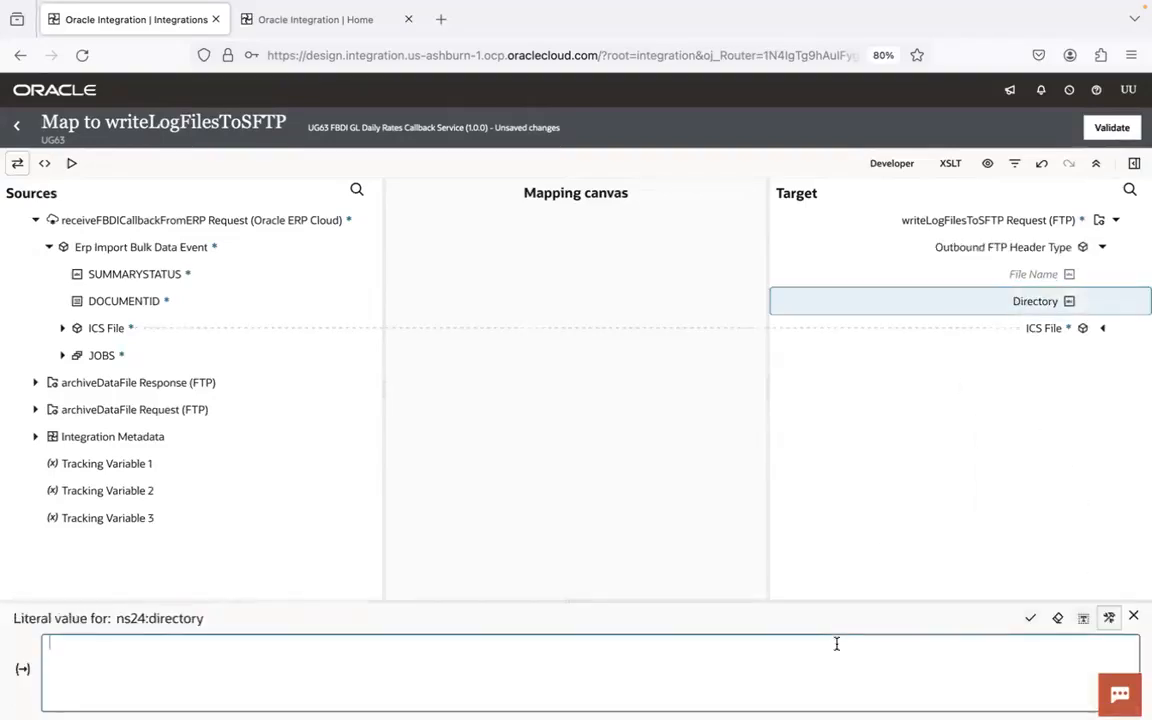
pyautogui.write('/home/users/ugoic.user1/ug/ug63/fbdi/gldailyrates/log')
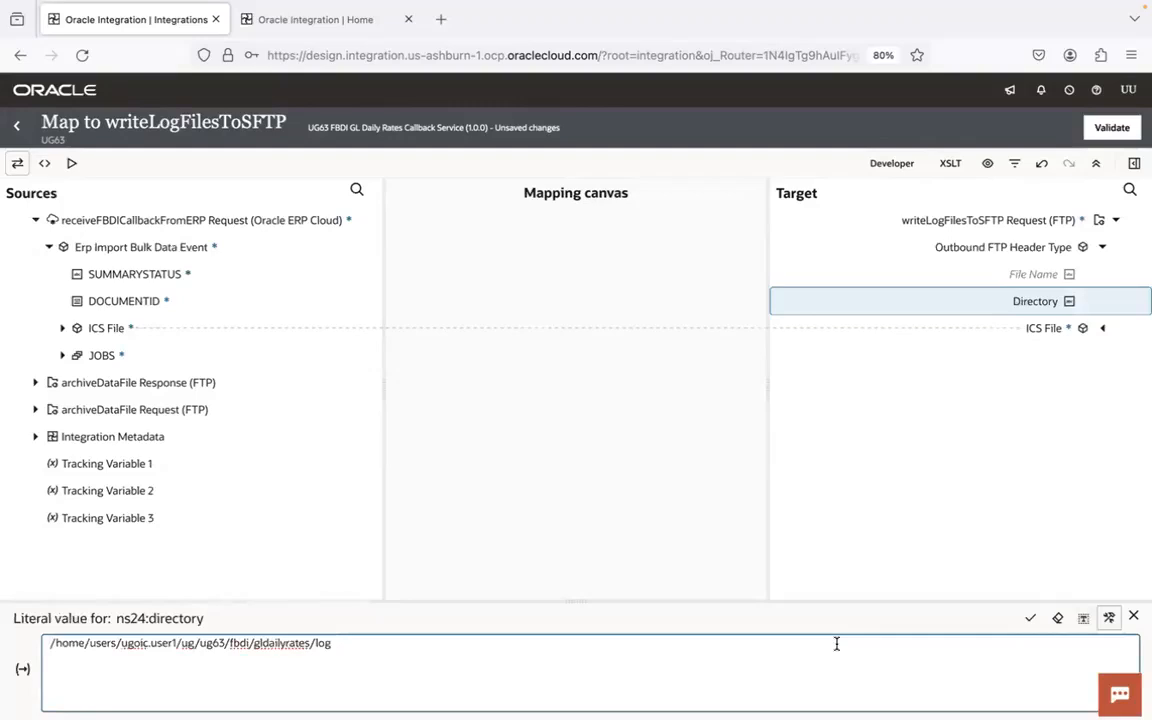
pyautogui.click(1030, 618)
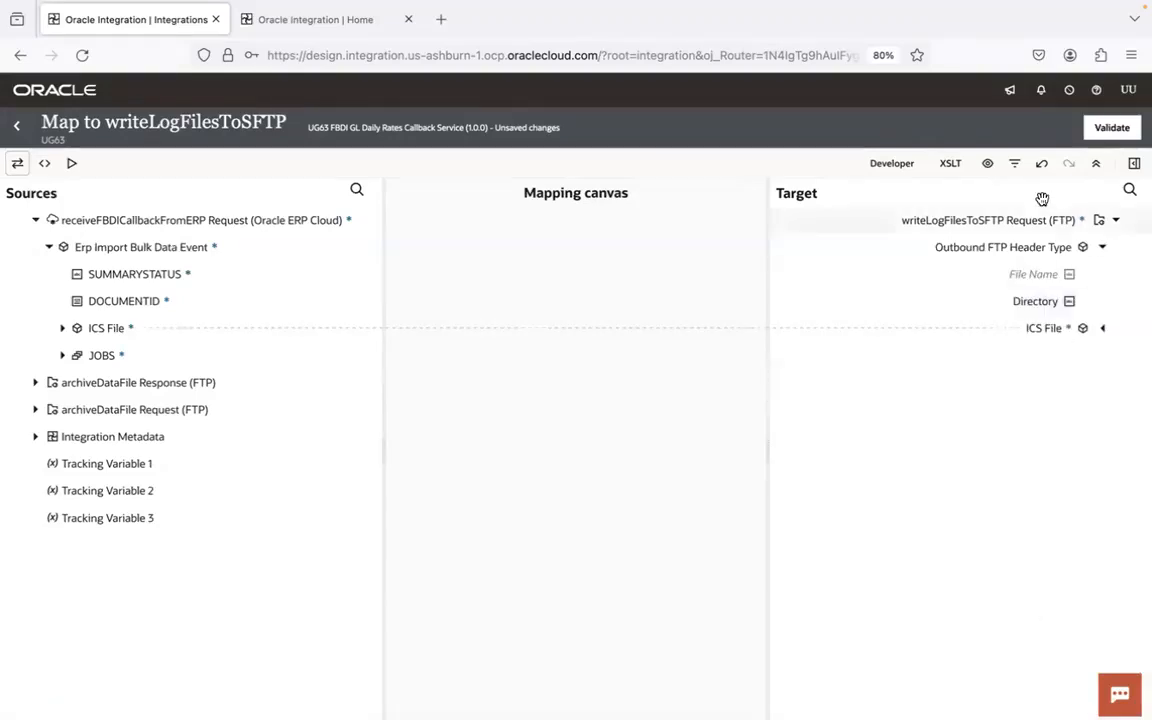
# - Show the mapping's XSLT elements, expand the target Directory to check its value and select the File Name element
pyautogui.click(950, 164)
pyautogui.click(1090, 275)
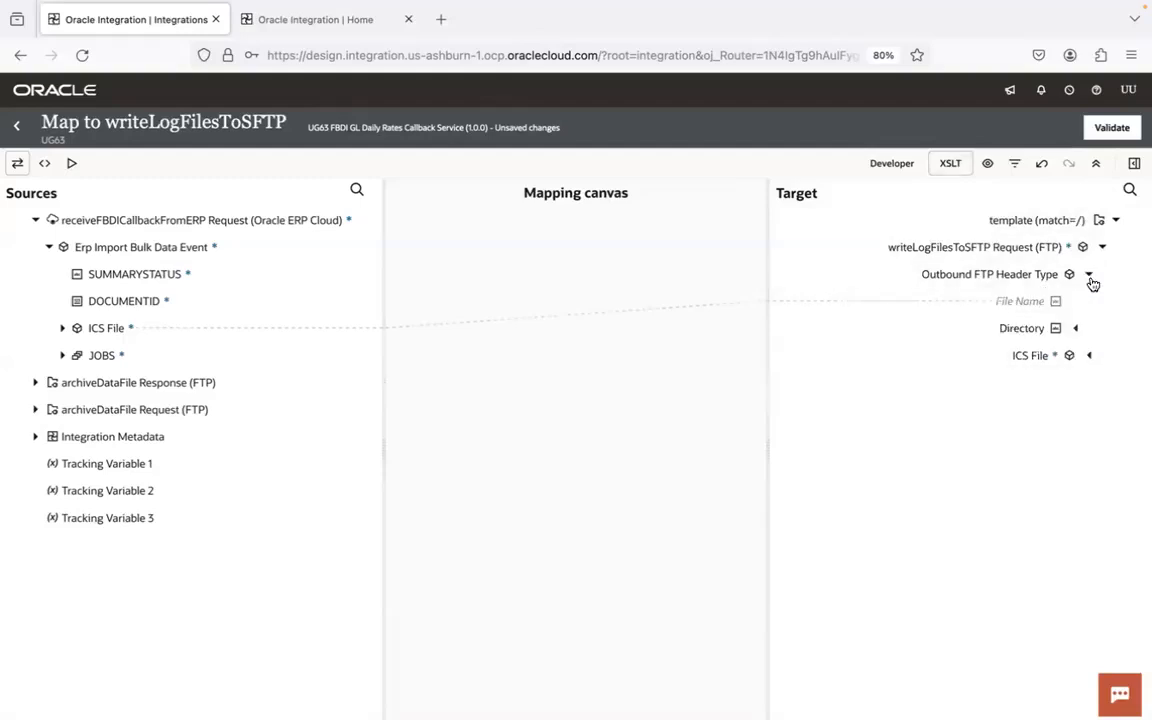
pyautogui.click(1076, 328)
pyautogui.click(1028, 304)
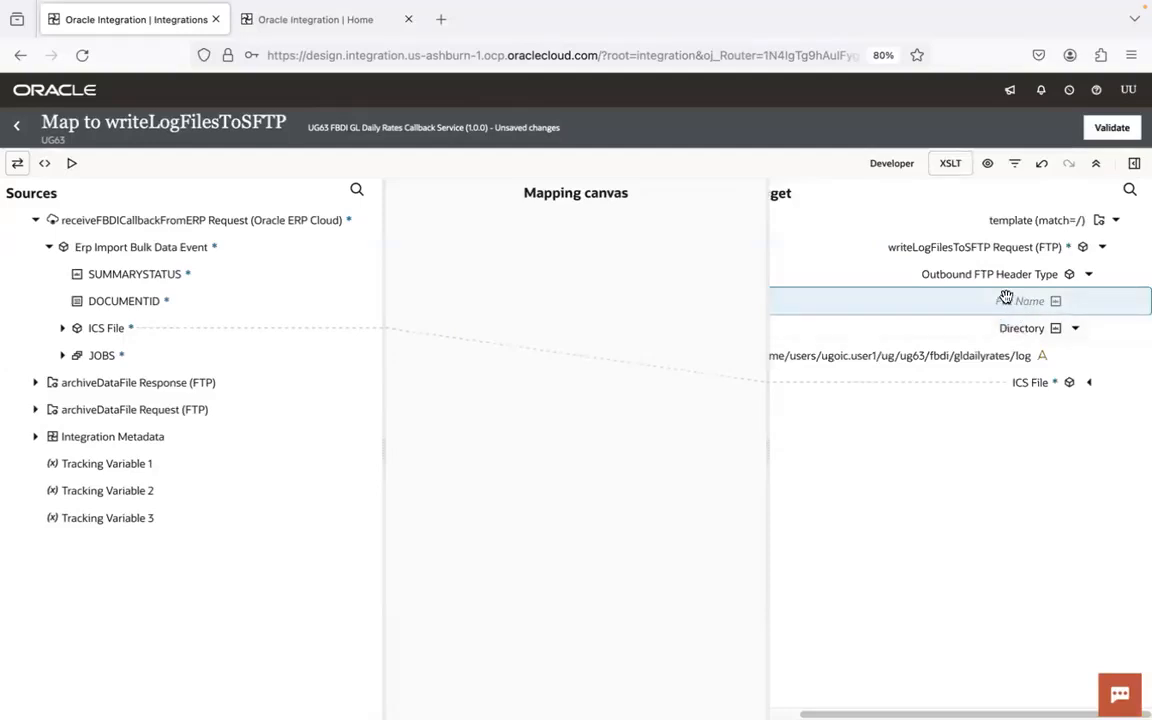
# - Expand the callback's JOBS node and map its DOCUMENTNAME to the target File Name
pyautogui.click(62, 356)
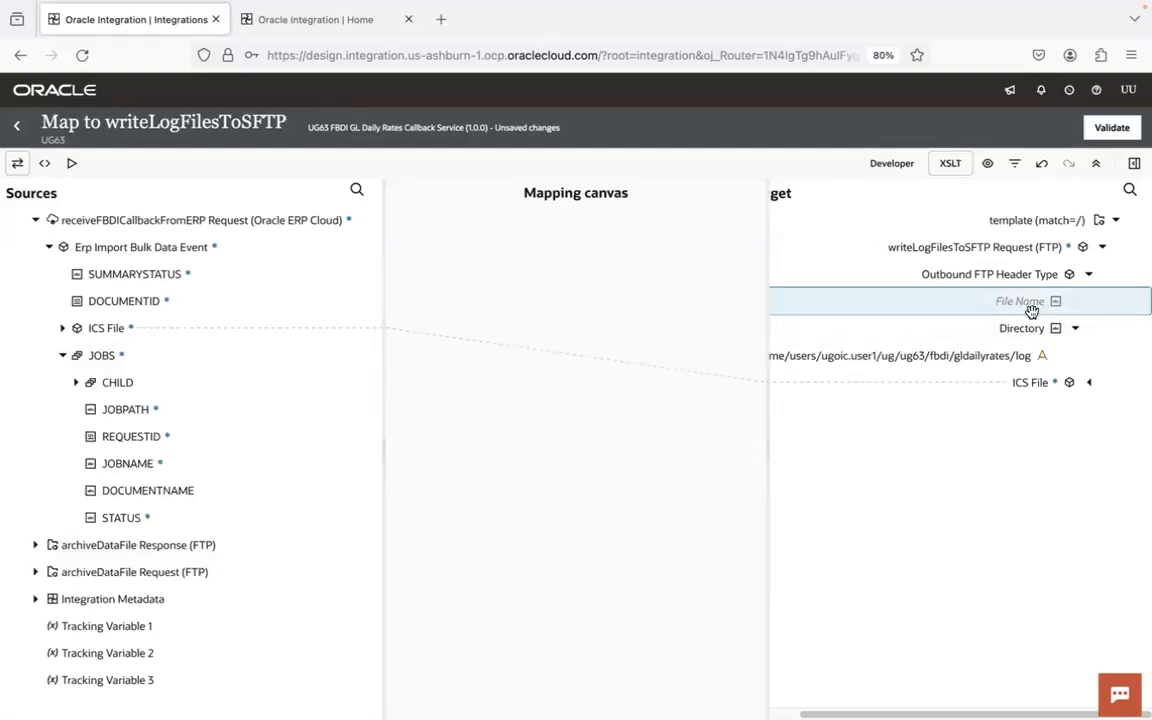
pyautogui.moveTo(175, 490); pyautogui.dragTo(1000, 301)
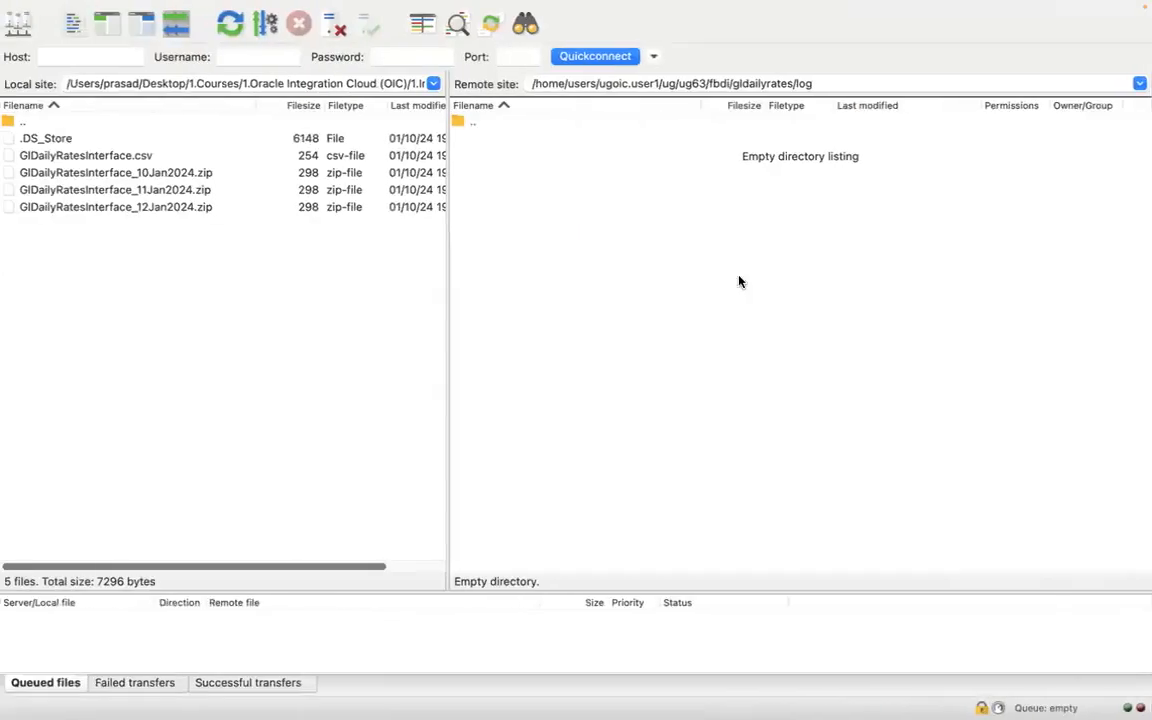
# - Switch to the FTP client, open the remote folder gldailyrates/input and copy the file name GlDailyRatesInterface_11Jan2024.zip
pyautogui.click(804, 84)
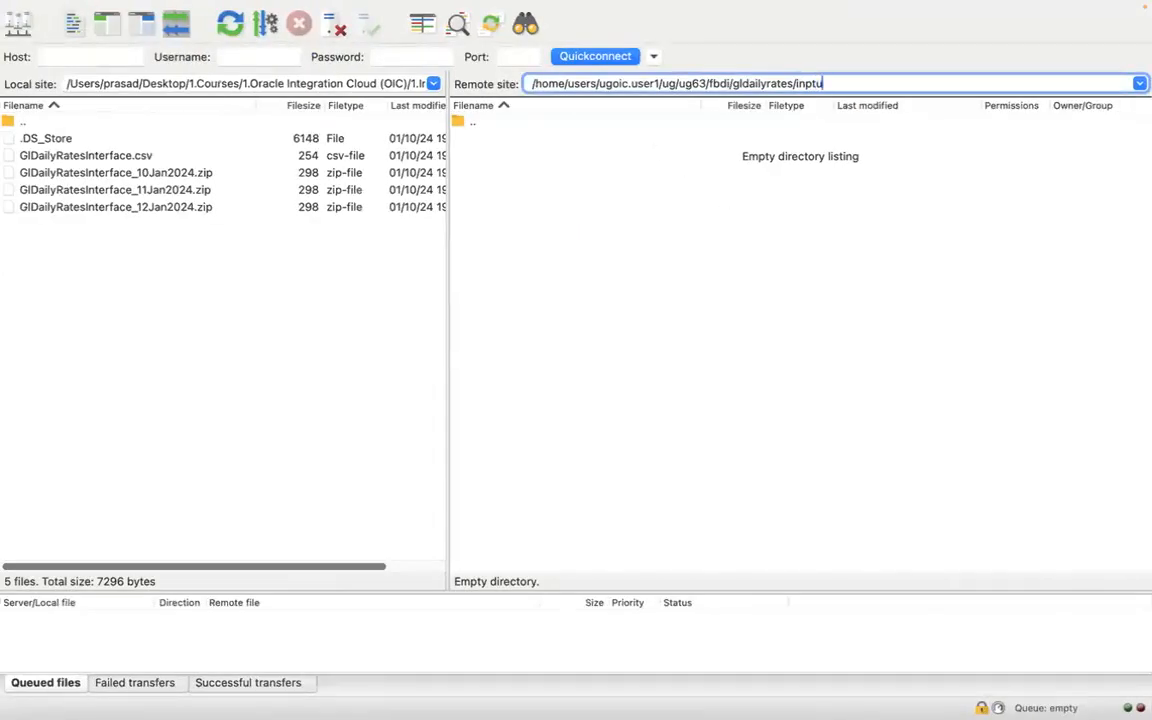
pyautogui.write('input')
pyautogui.press('Return')
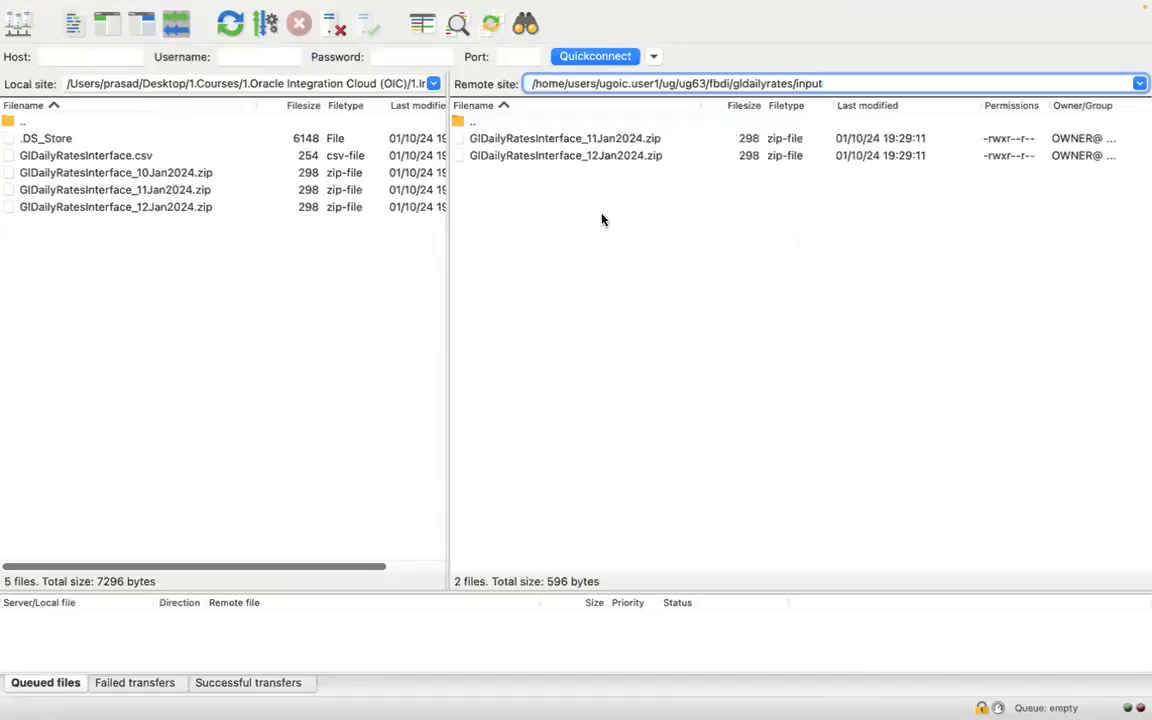
pyautogui.click(577, 140)
pyautogui.rightClick(577, 140)
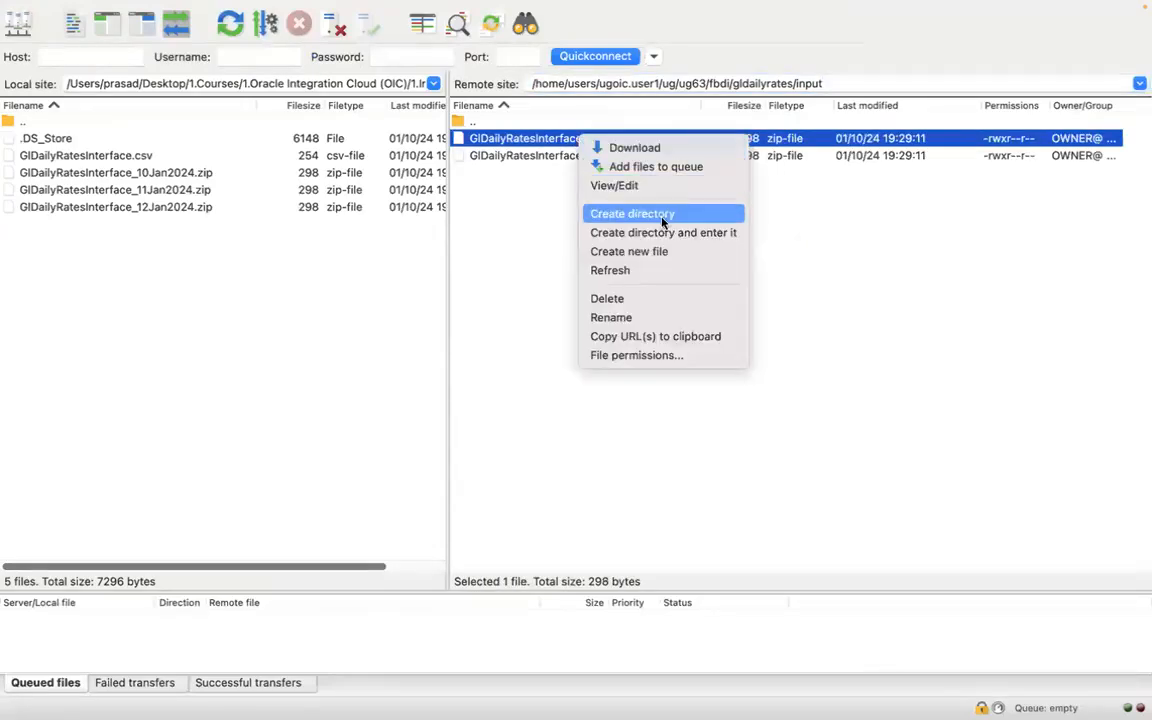
pyautogui.click(643, 316)
pyautogui.press('super+c')
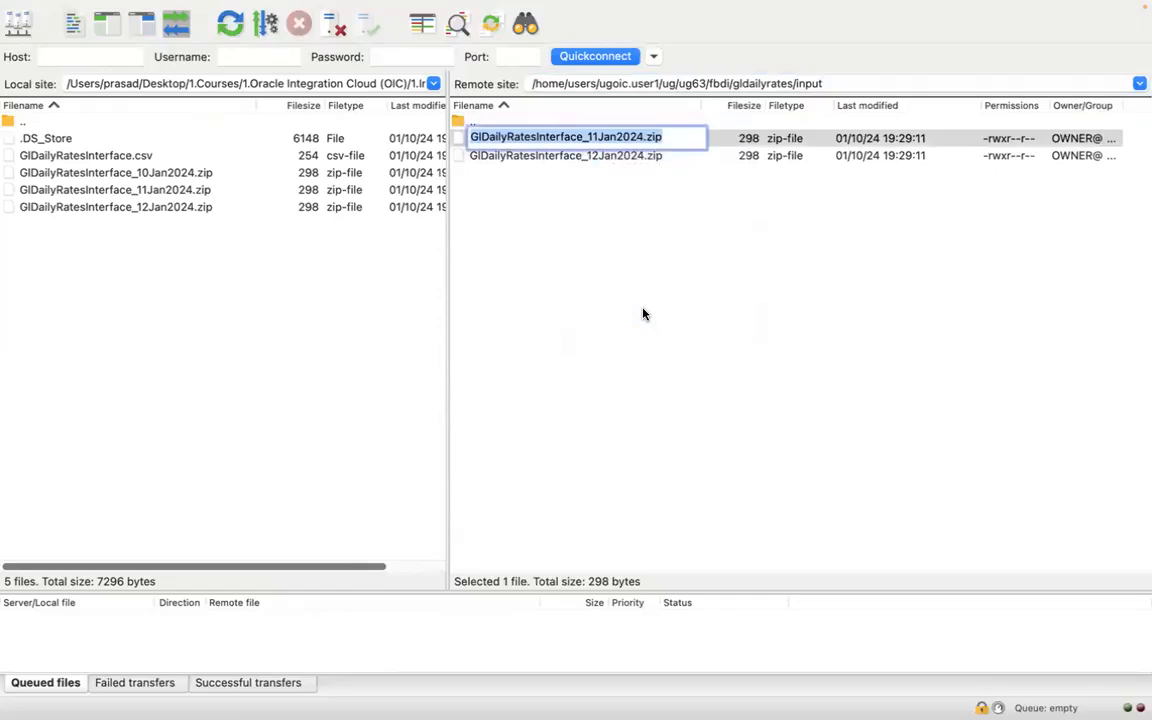
pyautogui.click(645, 316)
# - In a new code editor file, paste the copied file name and add logs_GlDailyRatesInterface_11Jan2024.zip two lines below it
pyautogui.press('super+Tab')
pyautogui.press('super+Tab')
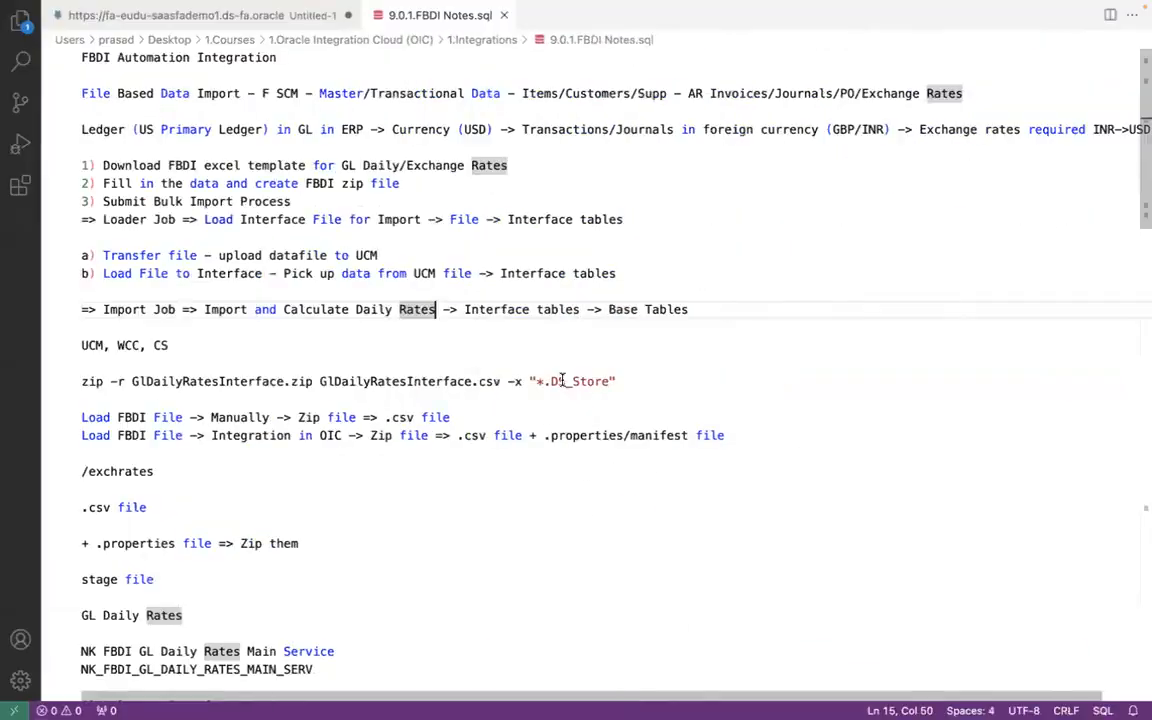
pyautogui.press('super+n')
pyautogui.press('super+v')
pyautogui.press('Return')
pyautogui.press('Return')
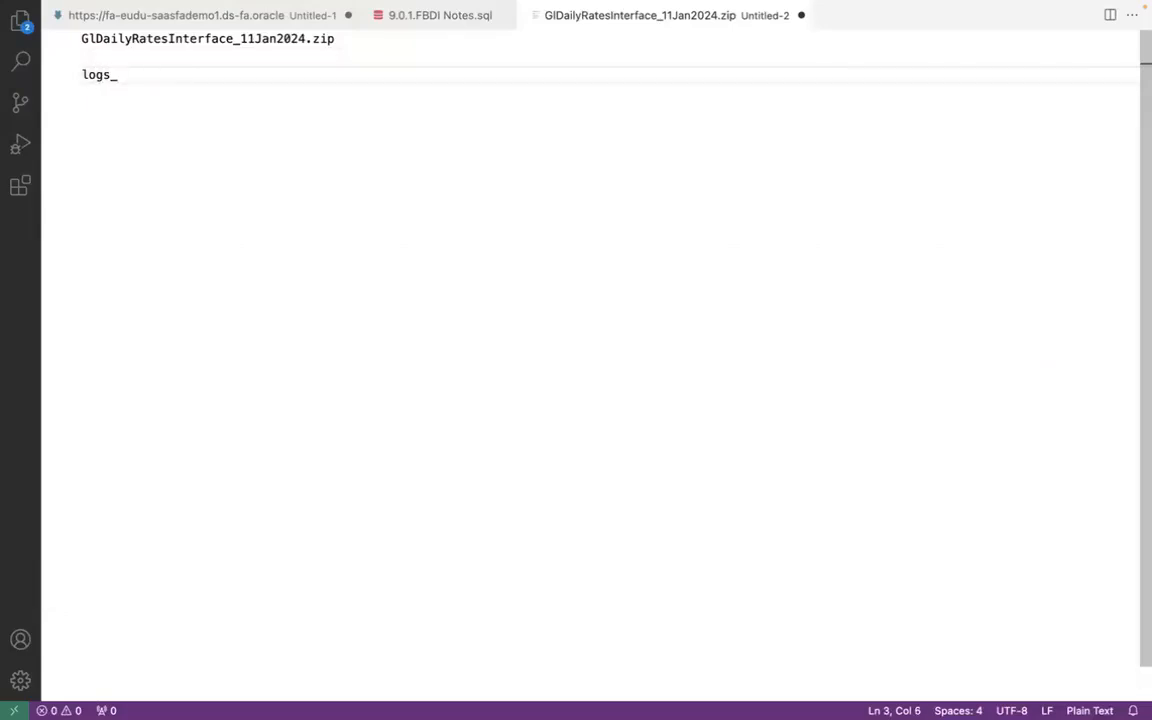
pyautogui.write('logs_')
pyautogui.press('super+v')
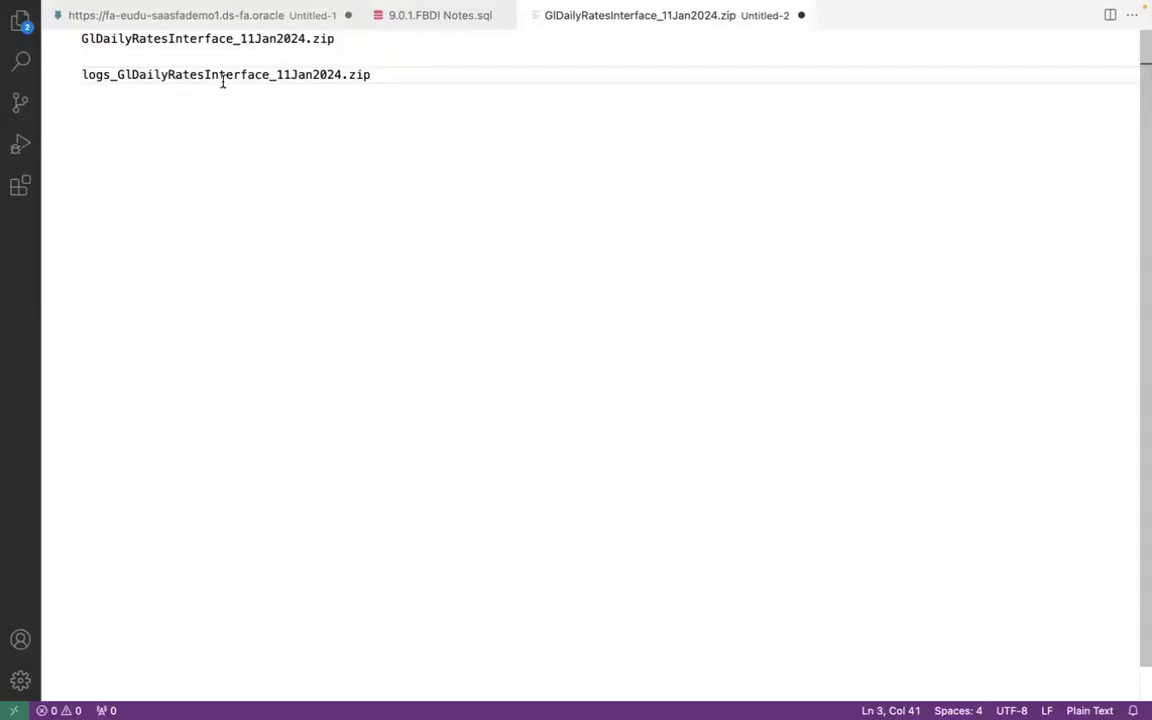
# - Change the date in the sample log file name to 12Jan2024 and highlight the part after logs_
pyautogui.click(291, 72)
pyautogui.press('BackSpace')
pyautogui.write('2')
pyautogui.moveTo(117, 73); pyautogui.dragTo(394, 73)
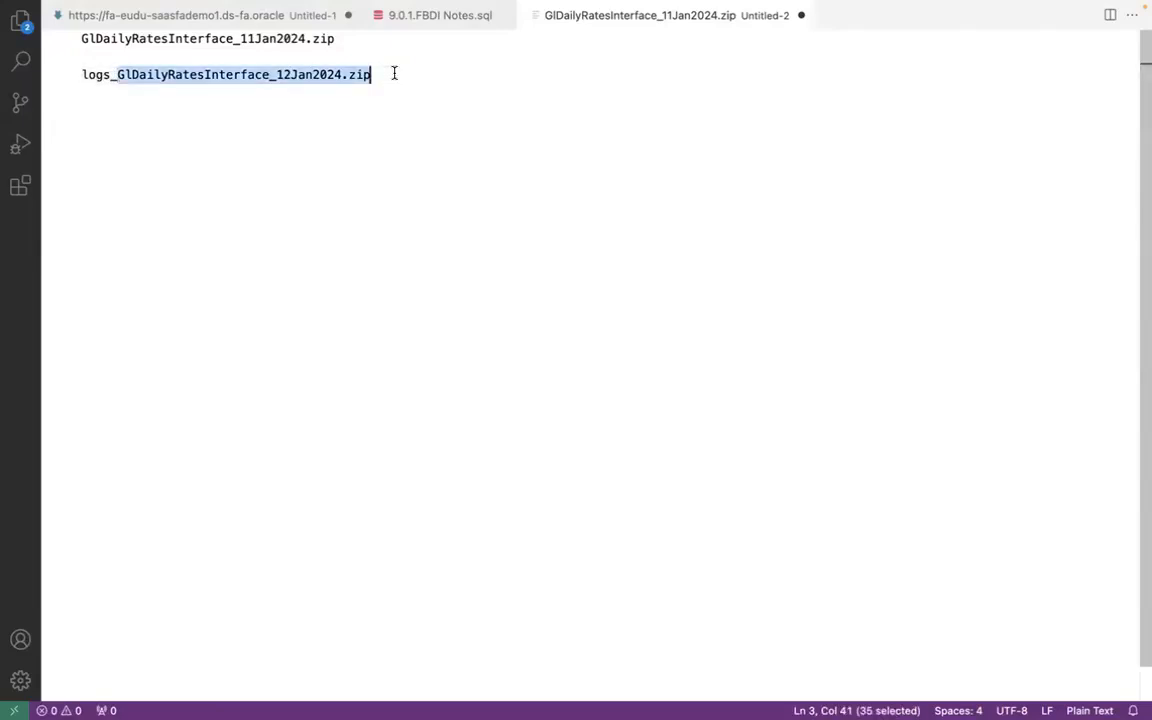
pyautogui.click(349, 88)
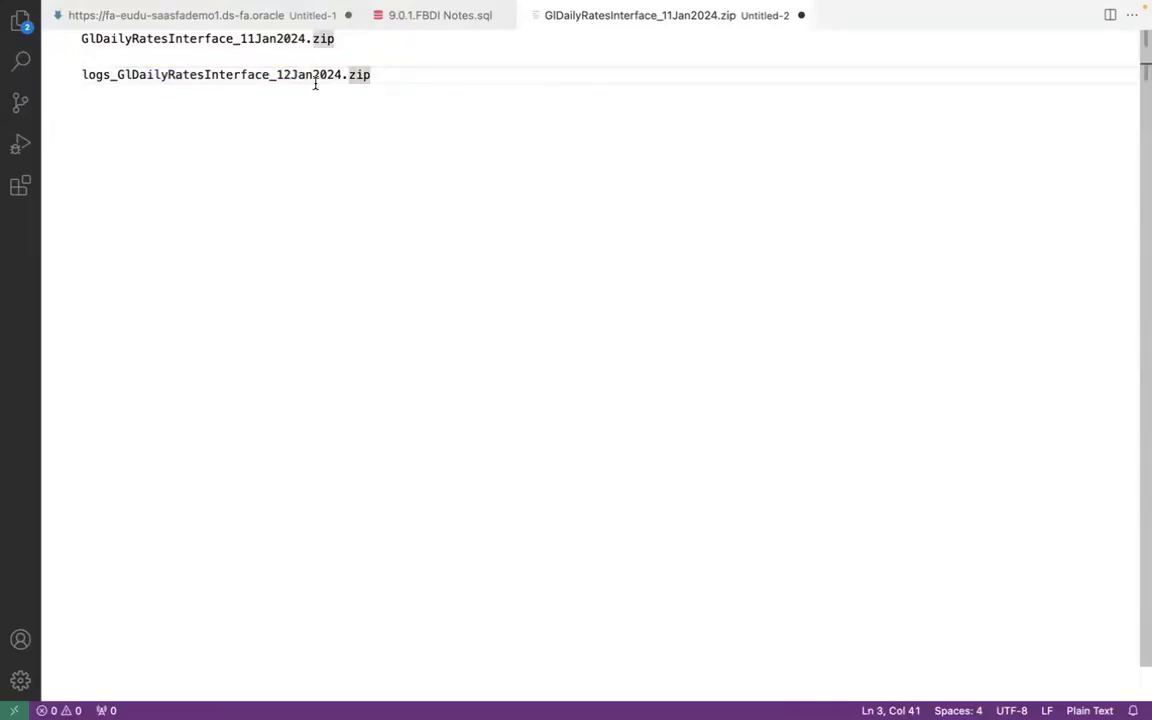
pyautogui.click(112, 75)
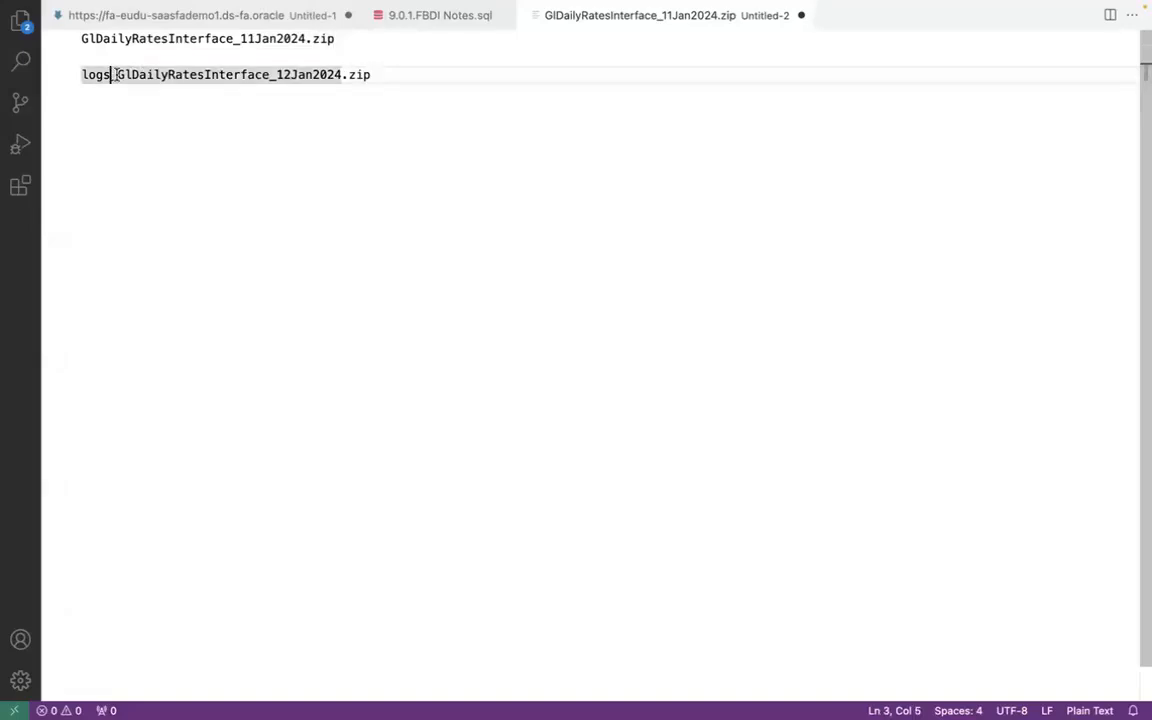
pyautogui.moveTo(199, 74); pyautogui.dragTo(397, 66)
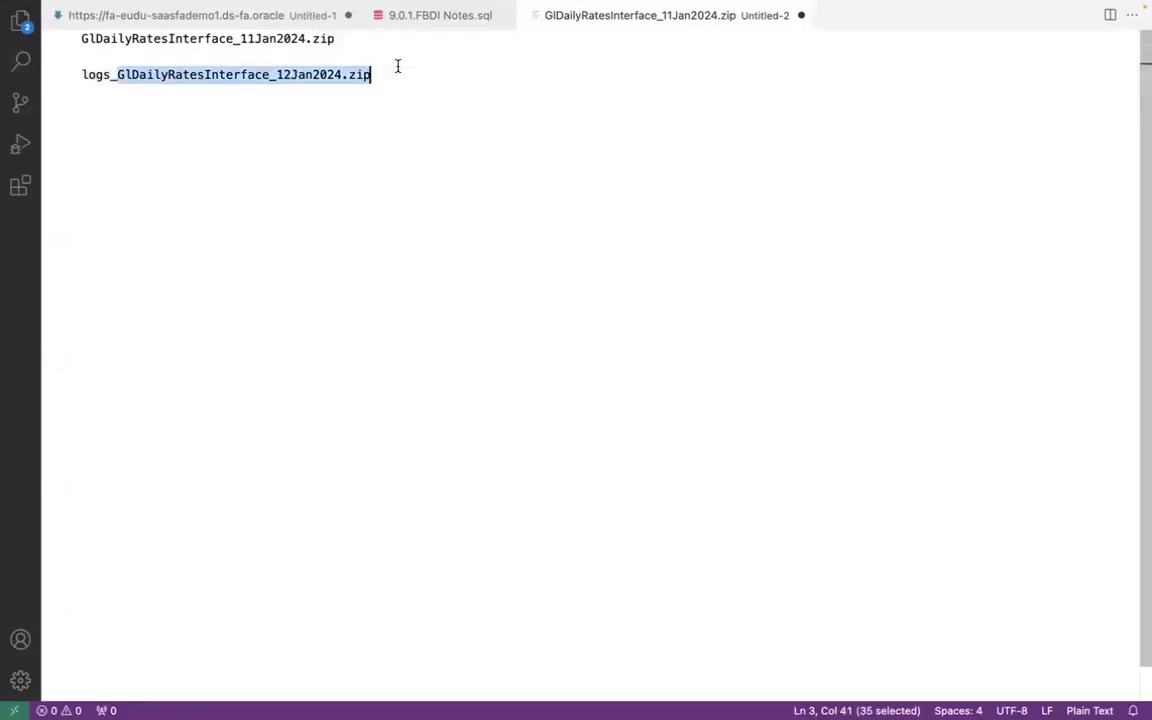
# - Switch back to the Oracle Integration mapper and wrap File Name's DOCUMENTNAME path as concat('logs_', DOCUMENTNAME path)
pyautogui.press('super+Tab')
pyautogui.press('super+Tab')
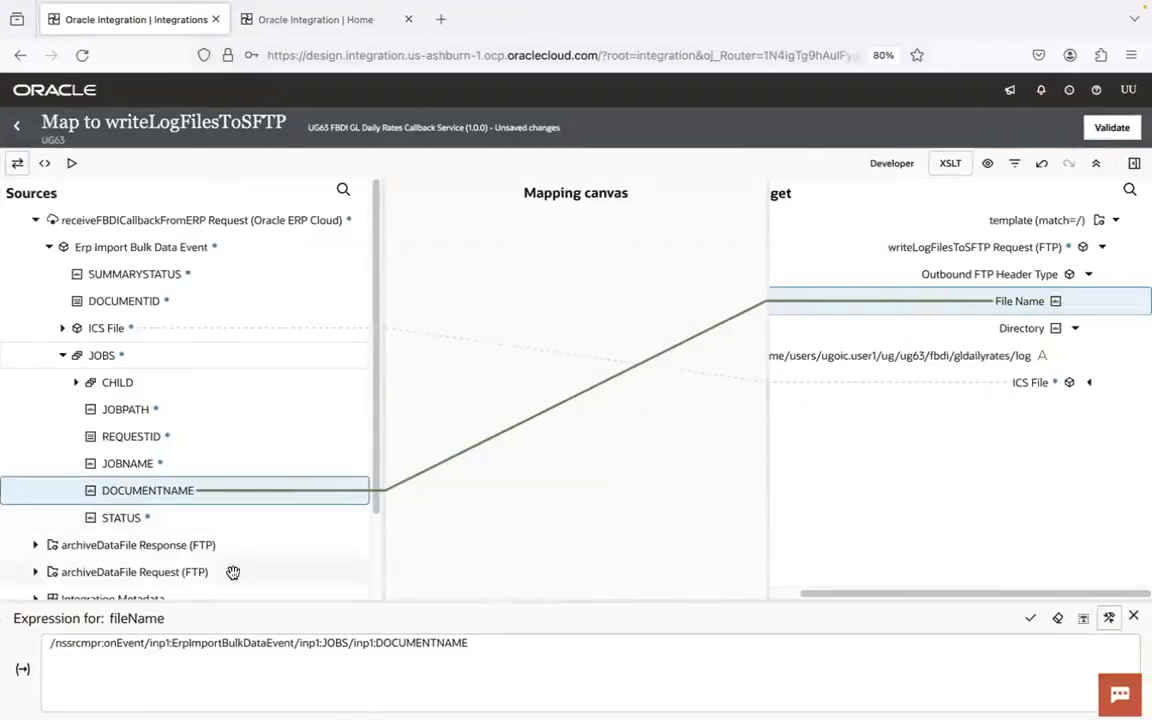
pyautogui.click(50, 642)
pyautogui.write('concat(')
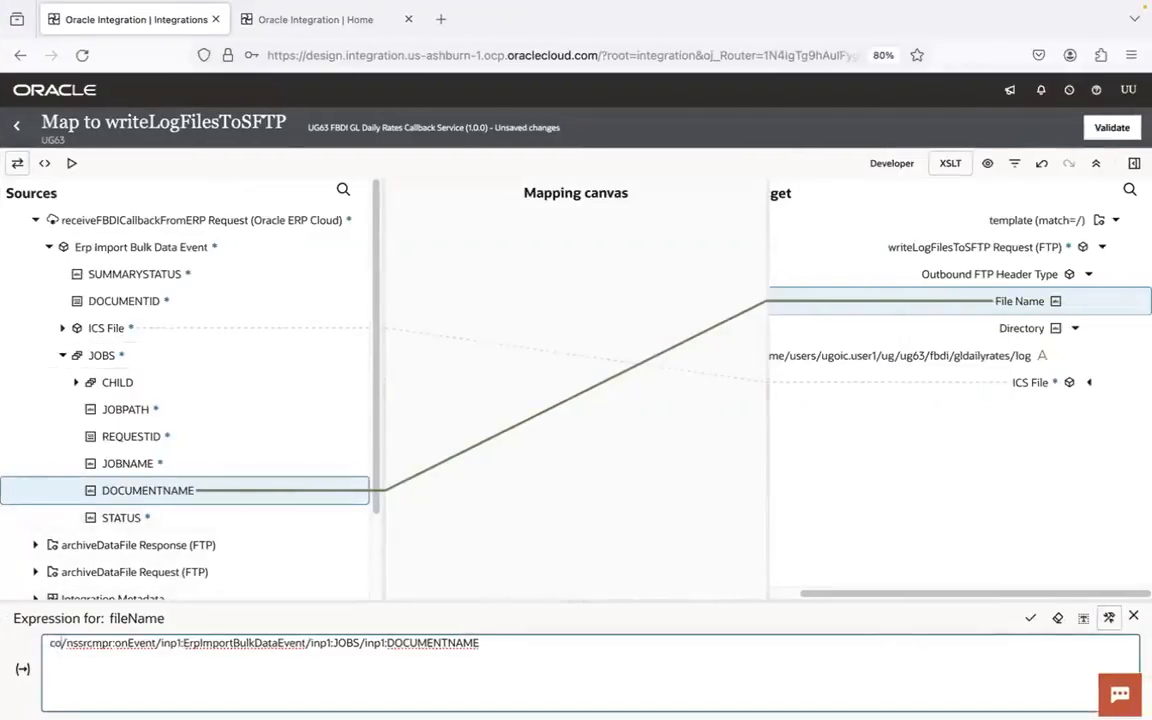
pyautogui.write("'logs_',")
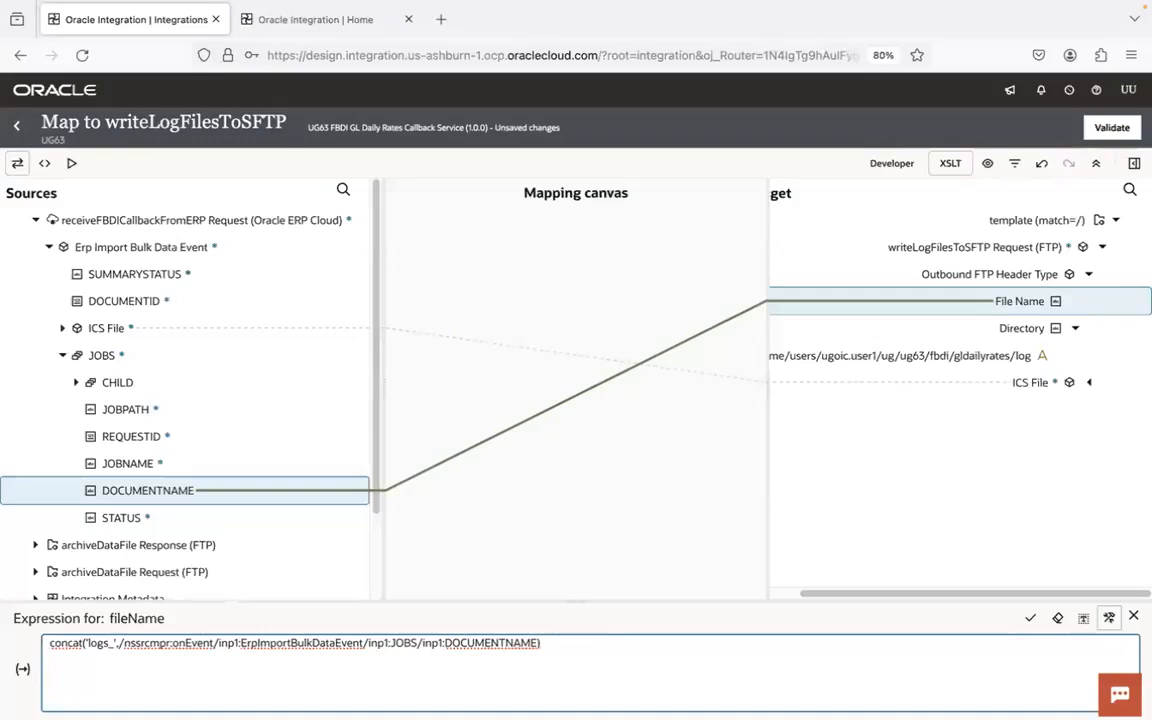
pyautogui.click(1030, 617)
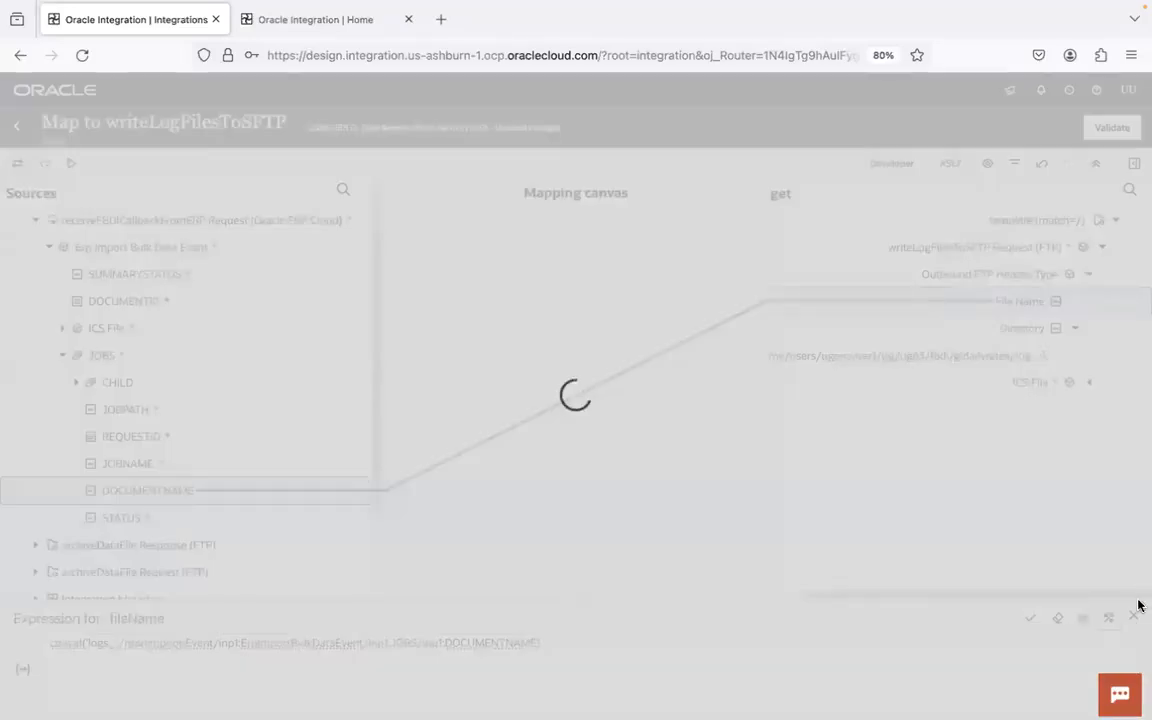
pyautogui.click(1136, 617)
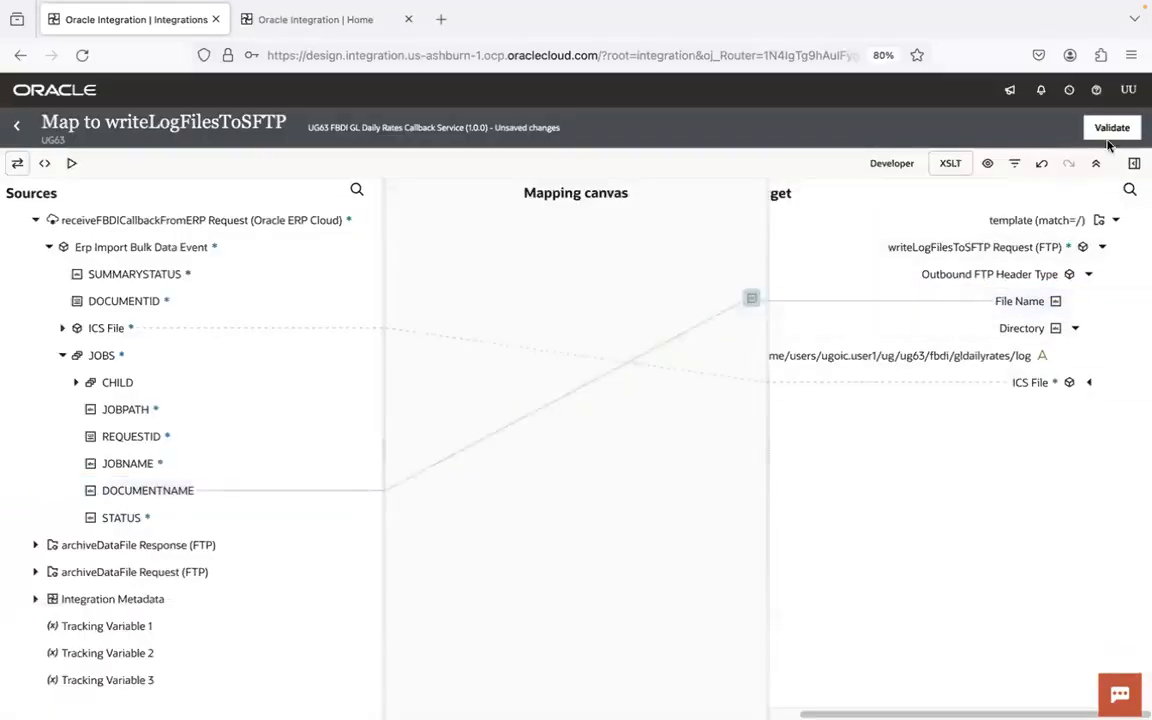
# - Validate the writeLogFilesToSFTP mapping, return to the integration canvas and save the integration
pyautogui.click(1107, 132)
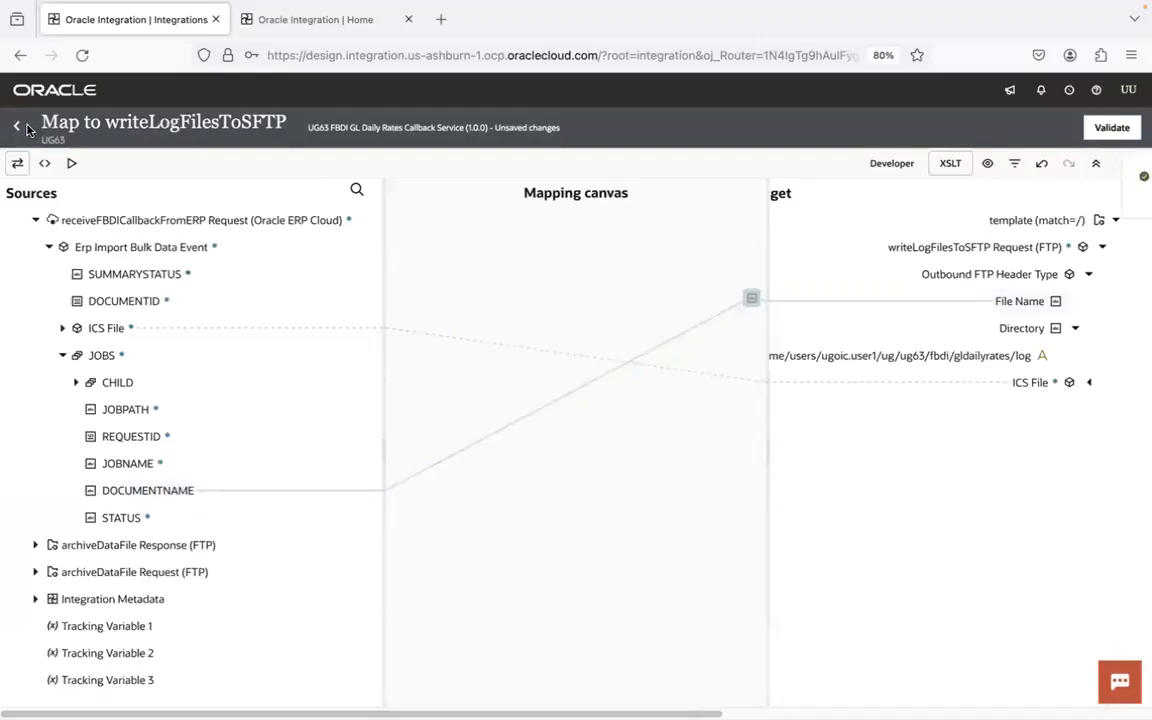
pyautogui.click(18, 127)
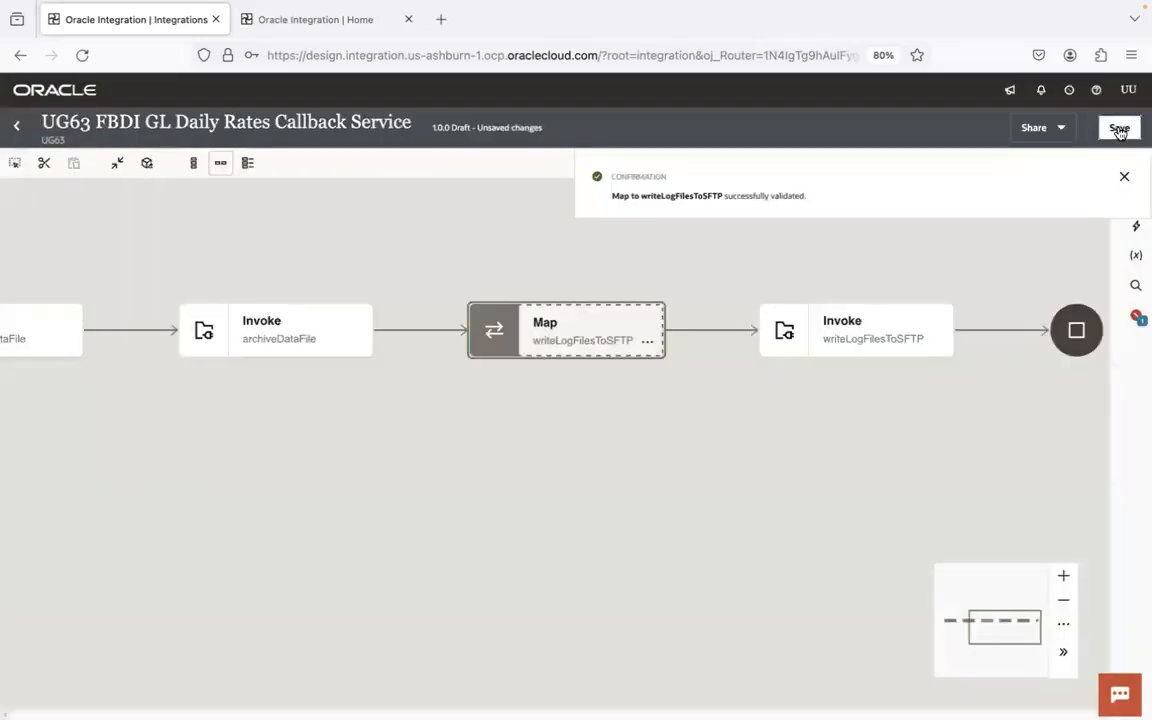
pyautogui.click(1116, 130)
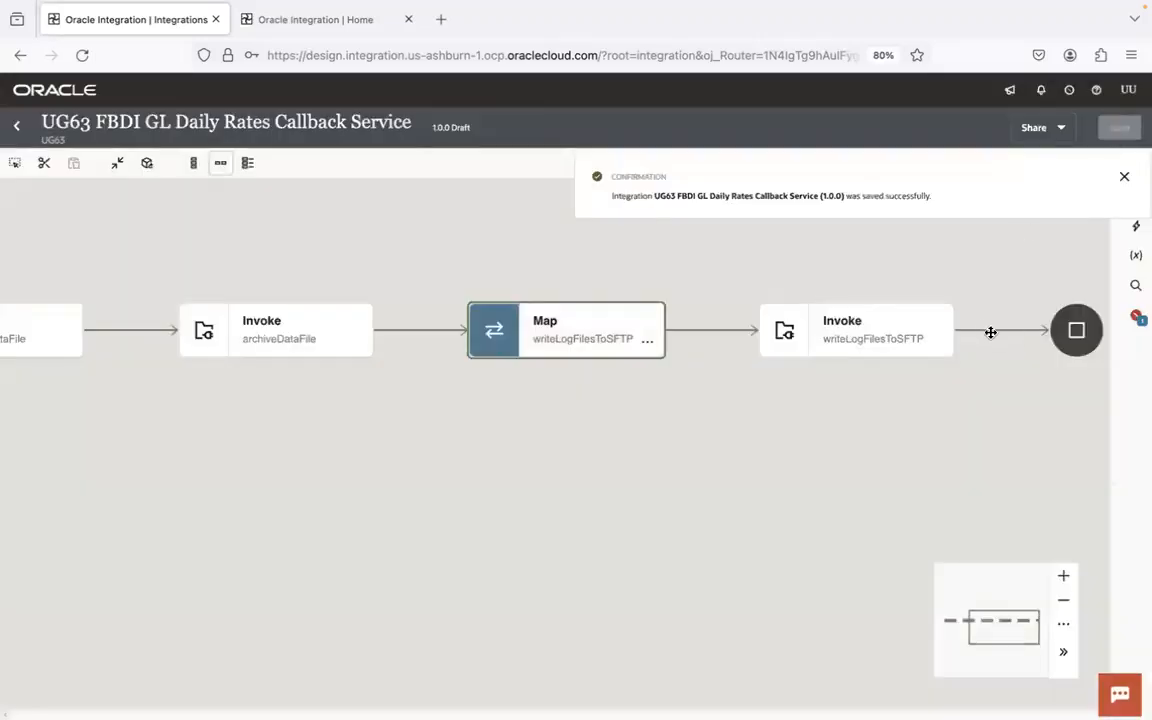
# - Add a Notification action after the writeLogFilesToSFTP invoke and dismiss the save confirmation
pyautogui.click(1000, 329)
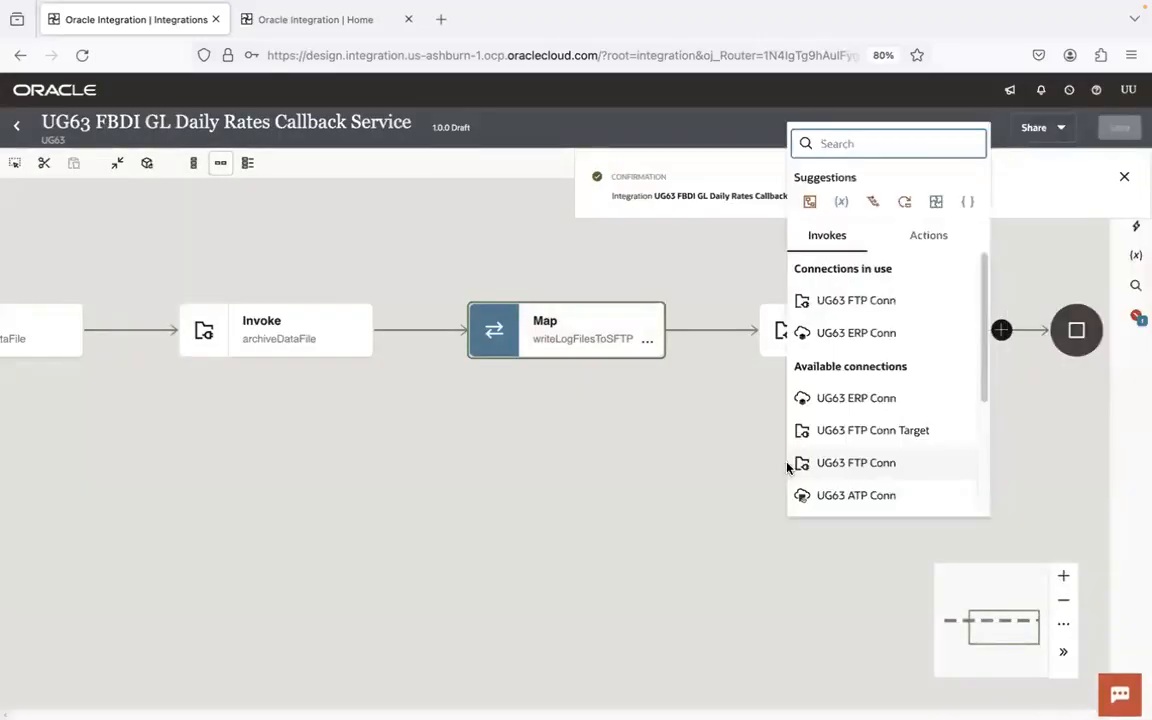
pyautogui.write('notif')
pyautogui.click(864, 197)
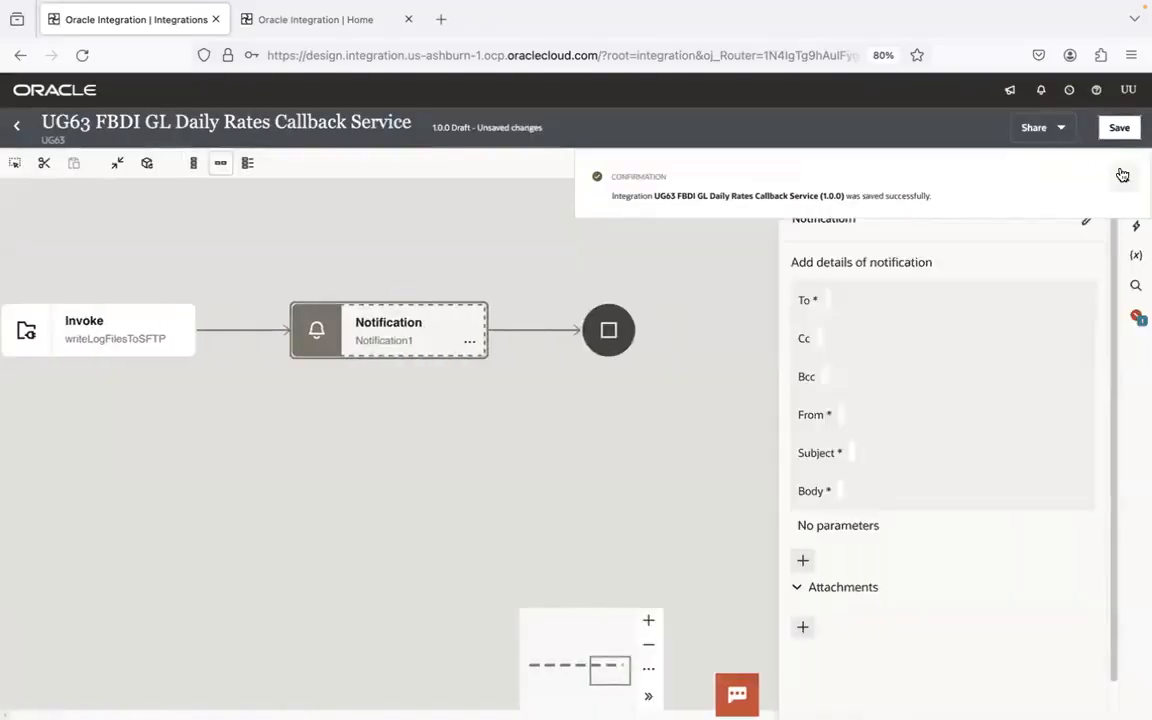
pyautogui.click(1122, 176)
pyautogui.click(914, 305)
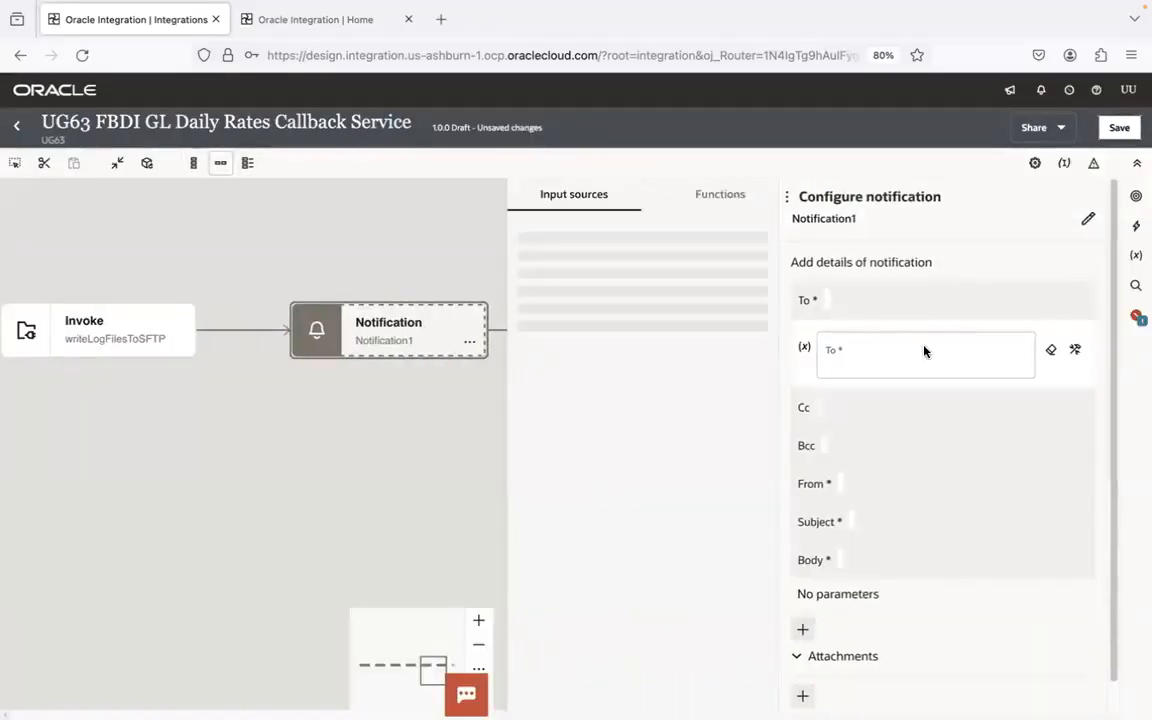
pyautogui.click(722, 195)
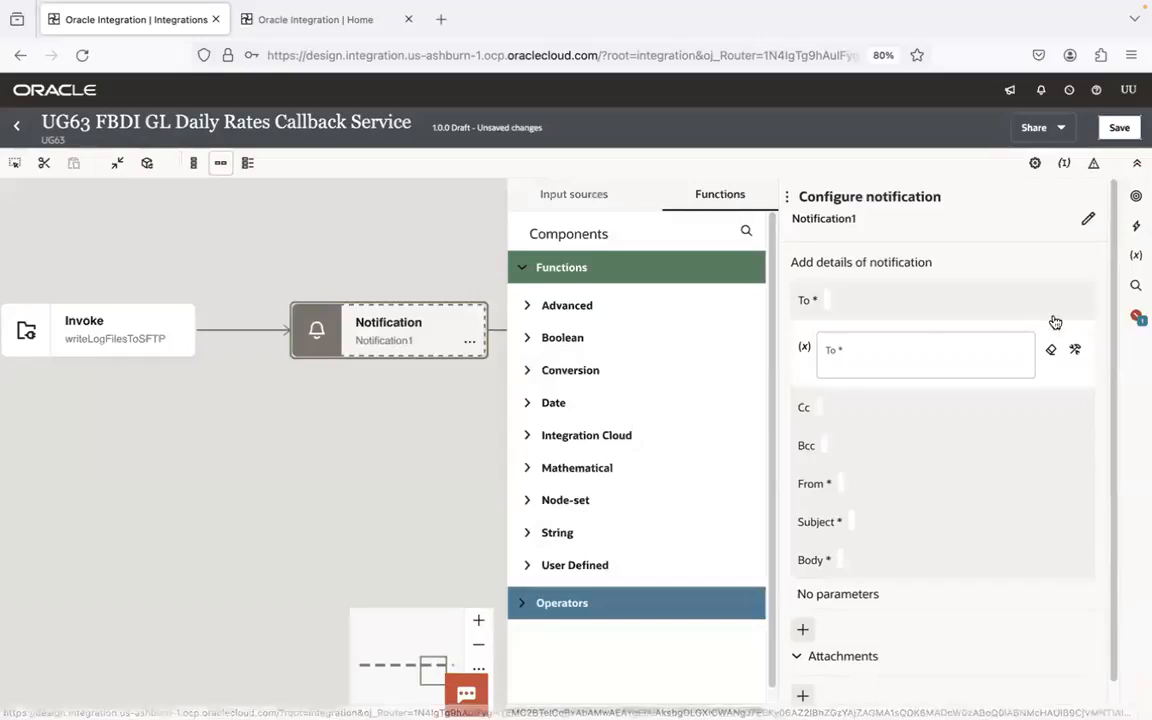
pyautogui.click(527, 441)
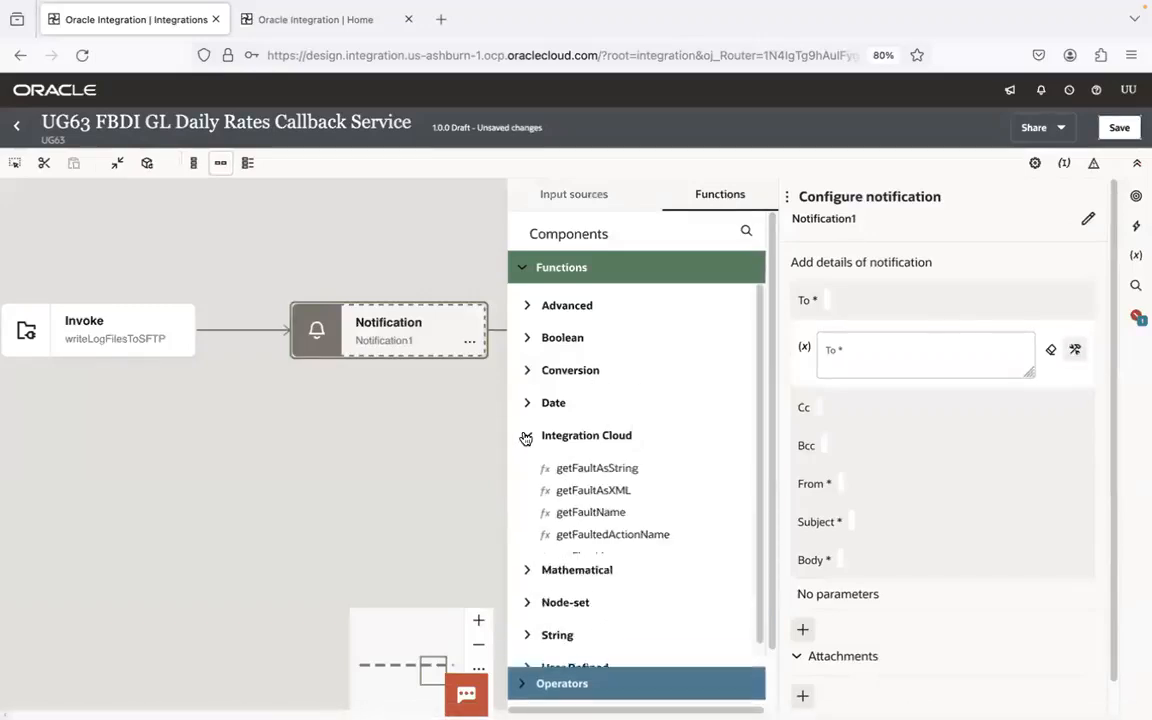
pyautogui.moveTo(594, 599); pyautogui.dragTo(908, 347)
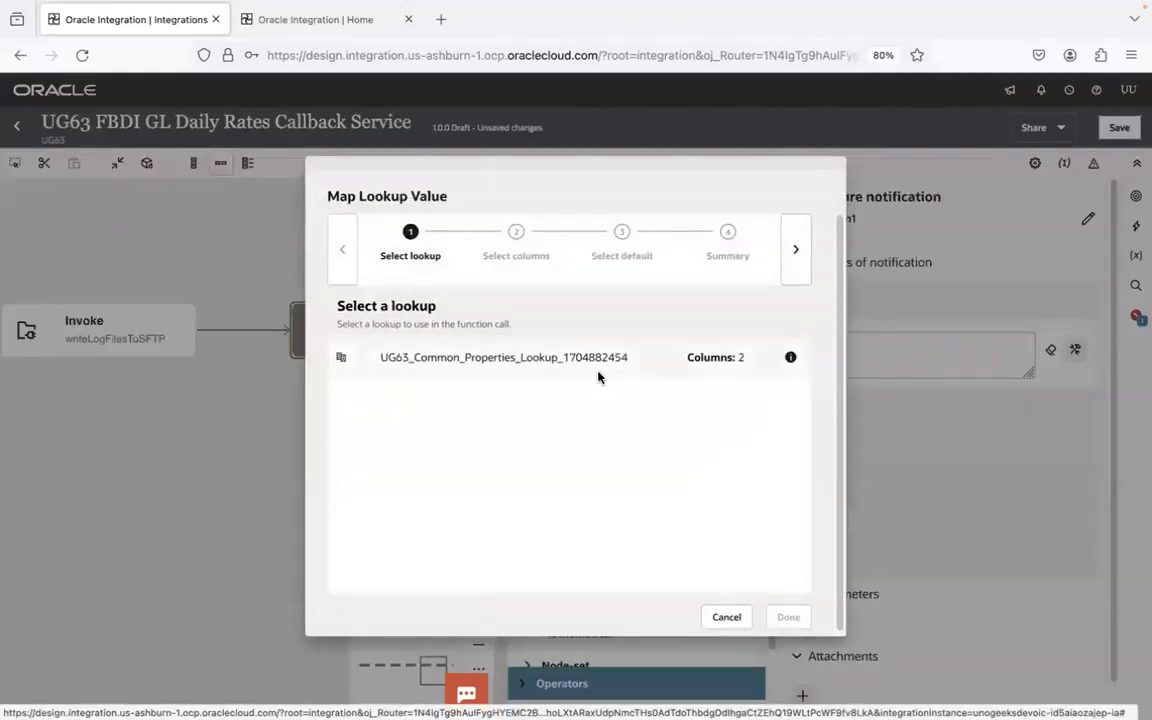
pyautogui.click(598, 374)
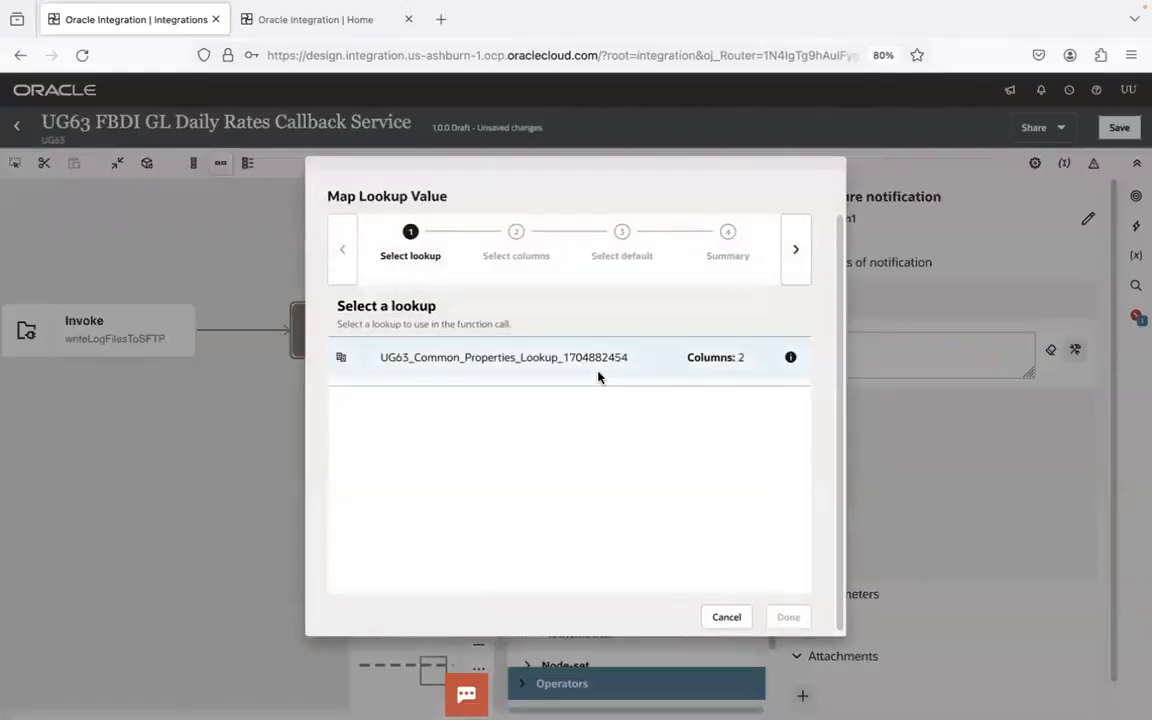
# - Set the lookup's source column to Property_Name and target to Property_Value, copy the GL_JOURNAL_TO_EMAIL name and finish with an empty default
pyautogui.click(796, 251)
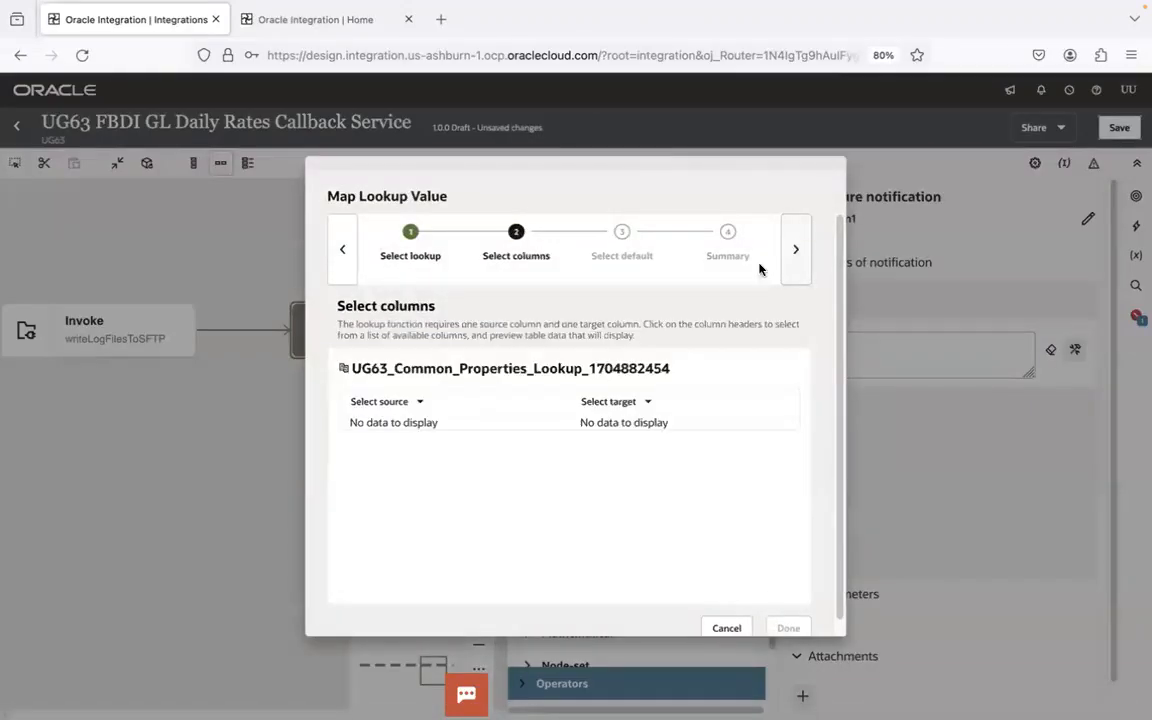
pyautogui.click(419, 401)
pyautogui.click(414, 442)
pyautogui.click(630, 402)
pyautogui.click(630, 472)
pyautogui.doubleClick(415, 452)
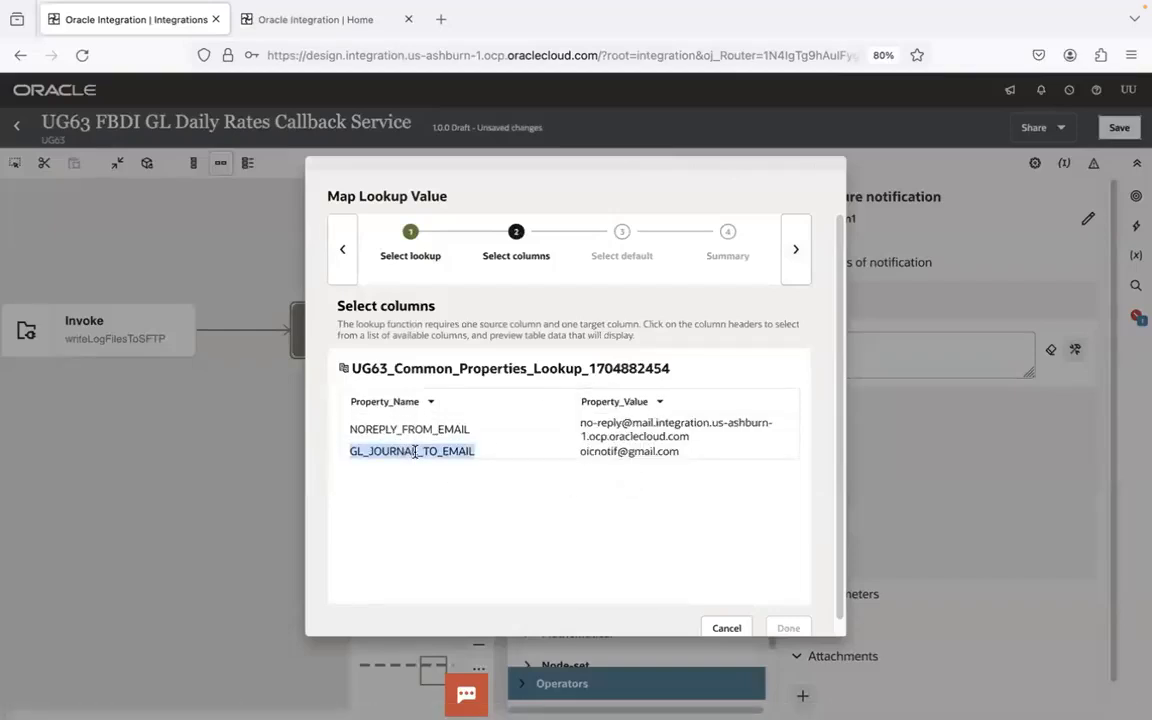
pyautogui.click(788, 259)
pyautogui.click(788, 259)
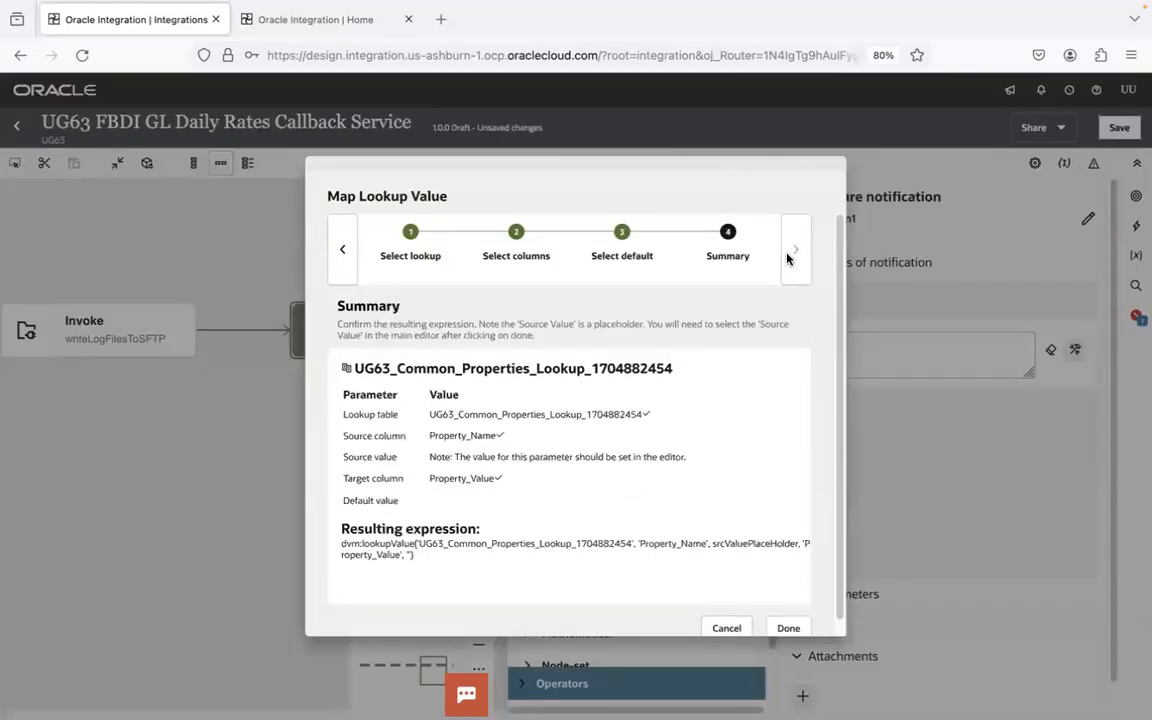
pyautogui.click(788, 627)
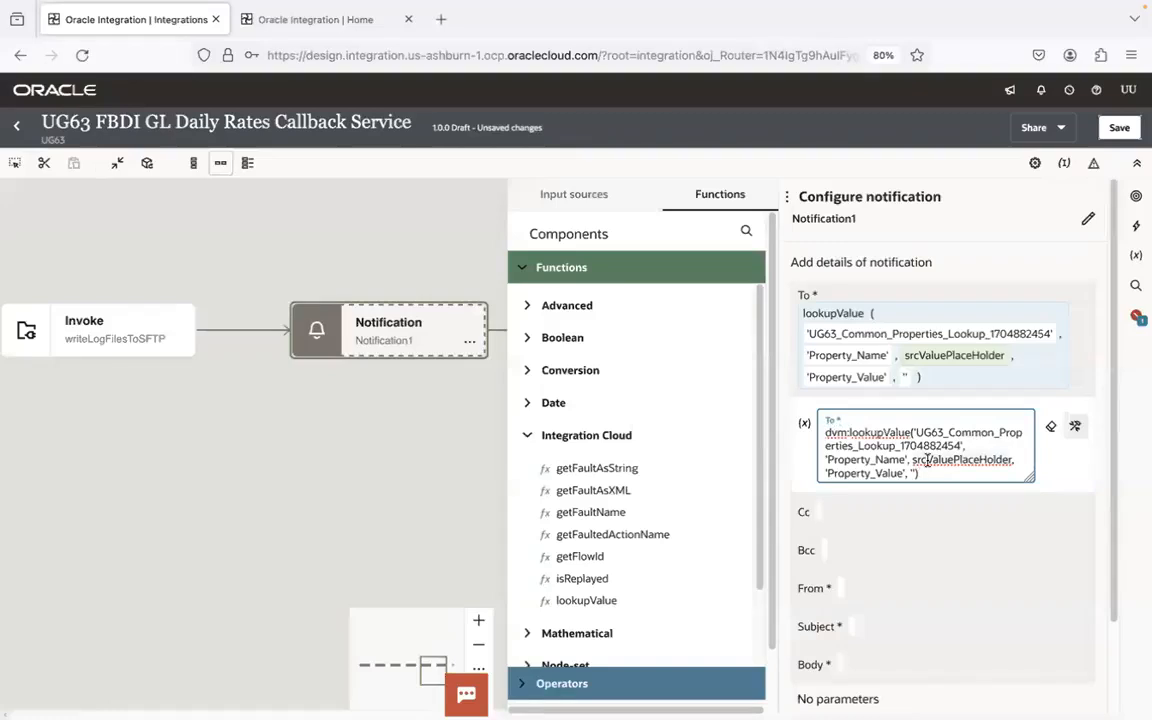
# - Replace srcValuePlaceHolder in the To expression with 'GL_JOURNAL_TO_EMAIL' and close the To field
pyautogui.doubleClick(928, 460)
pyautogui.write("'GL_JOURNAL_TO_EMAIL'")
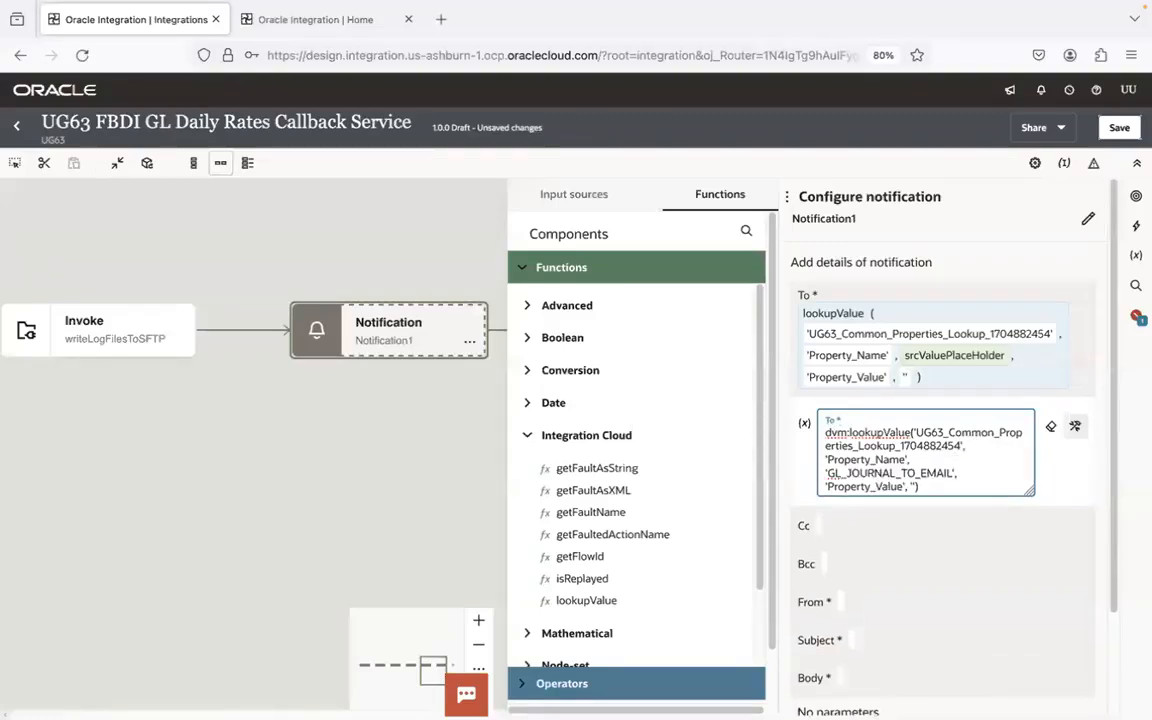
pyautogui.click(999, 278)
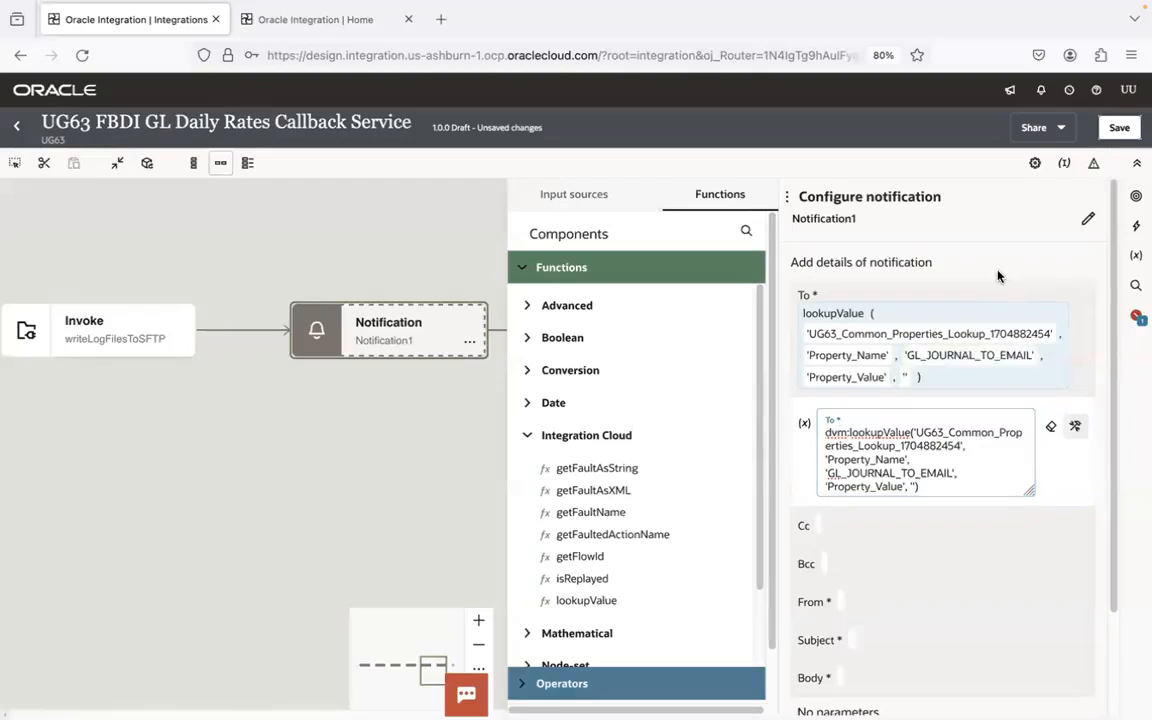
pyautogui.click(933, 300)
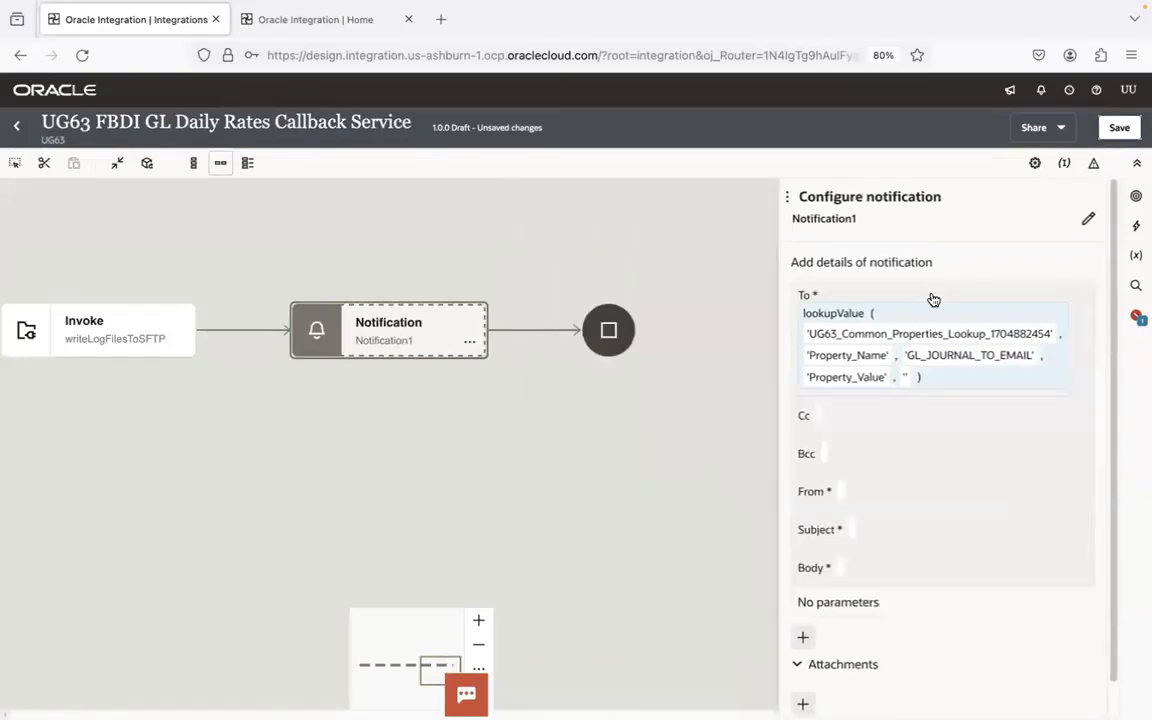
pyautogui.click(851, 491)
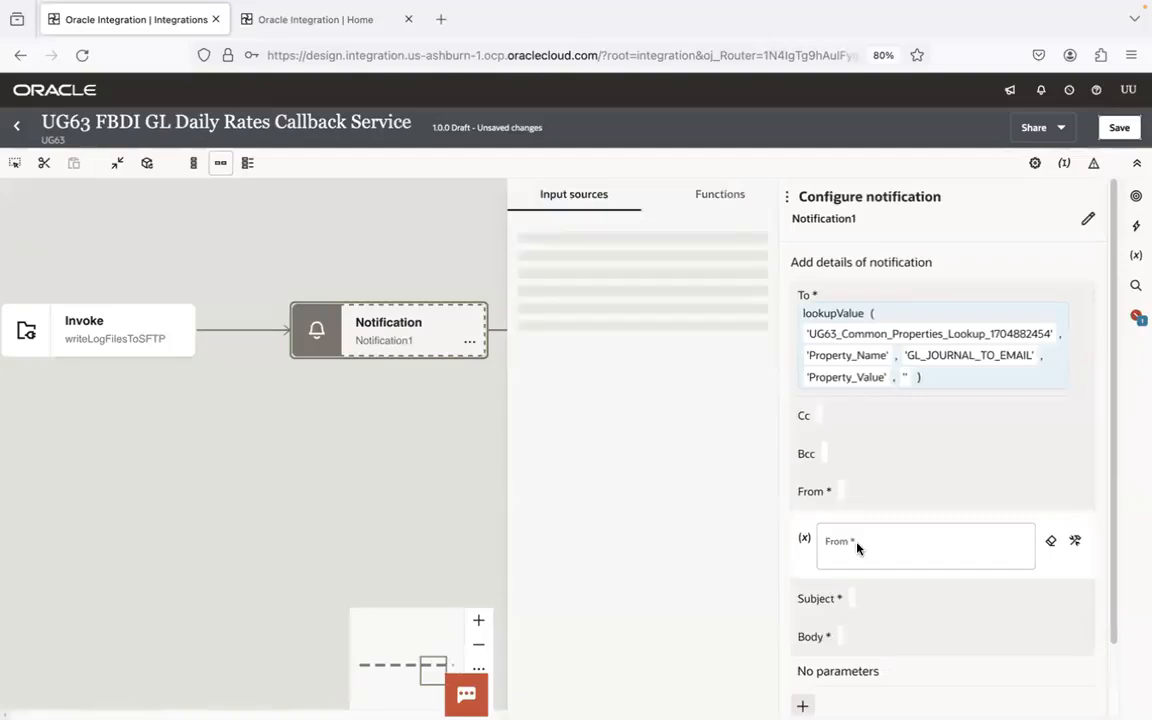
pyautogui.click(1076, 542)
pyautogui.click(951, 546)
pyautogui.click(731, 197)
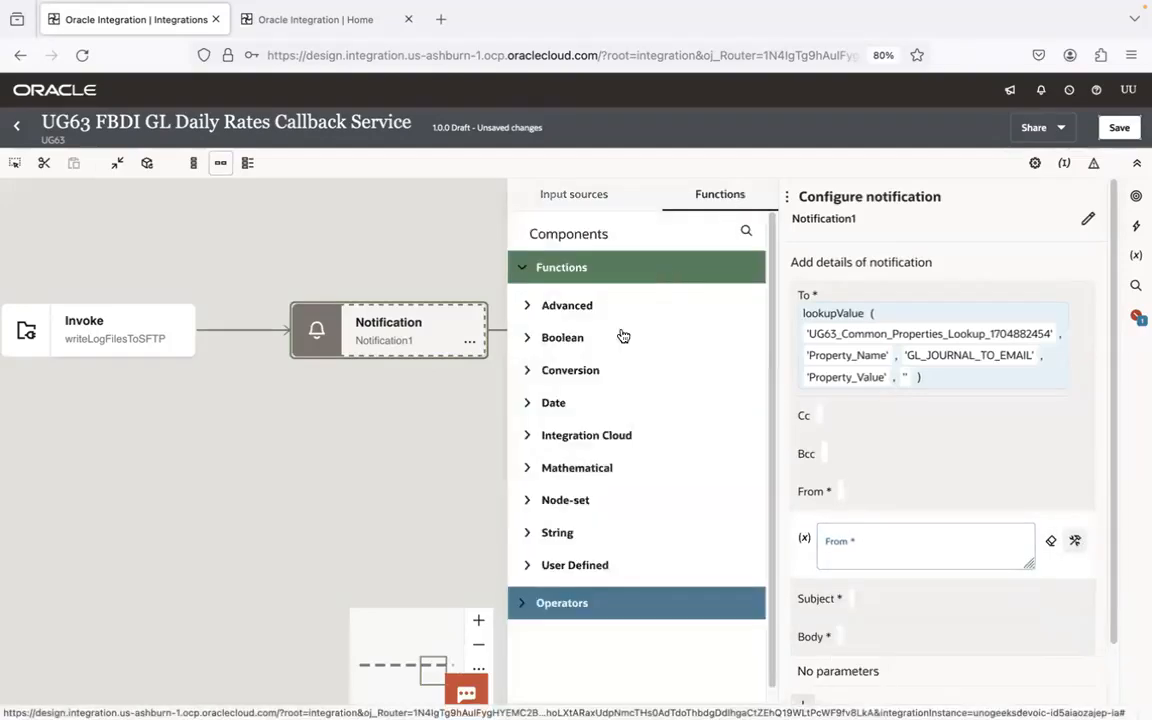
pyautogui.click(536, 436)
pyautogui.moveTo(590, 601); pyautogui.dragTo(899, 554)
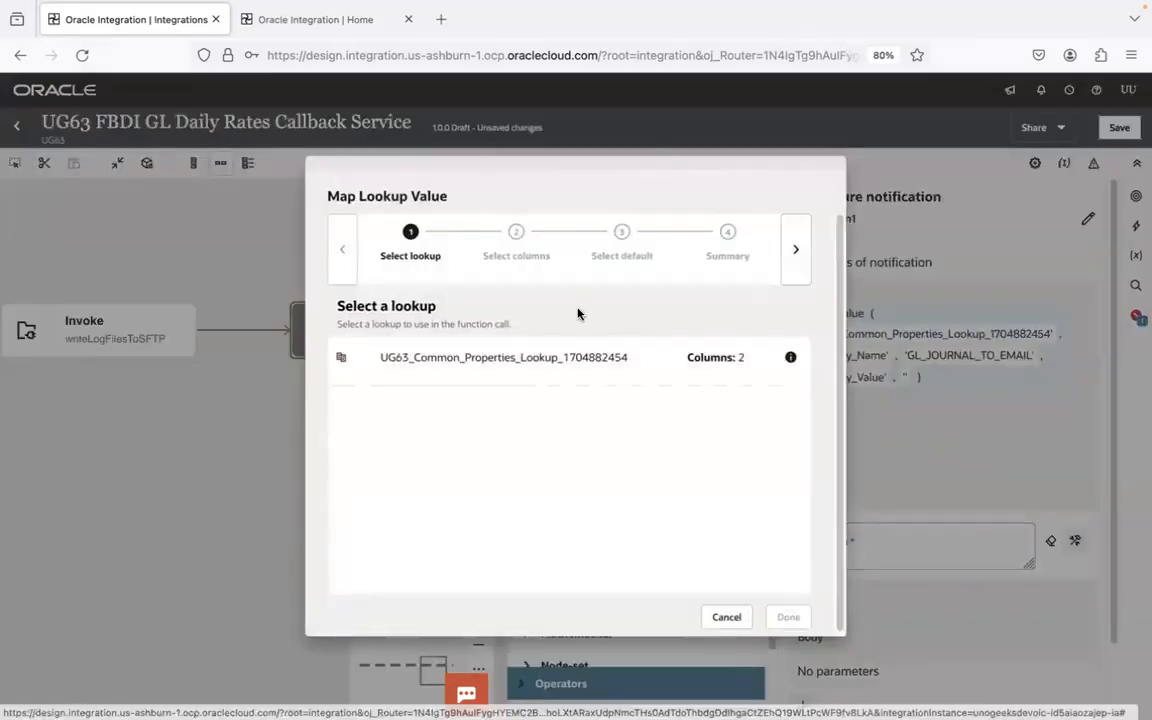
pyautogui.click(581, 362)
pyautogui.click(797, 251)
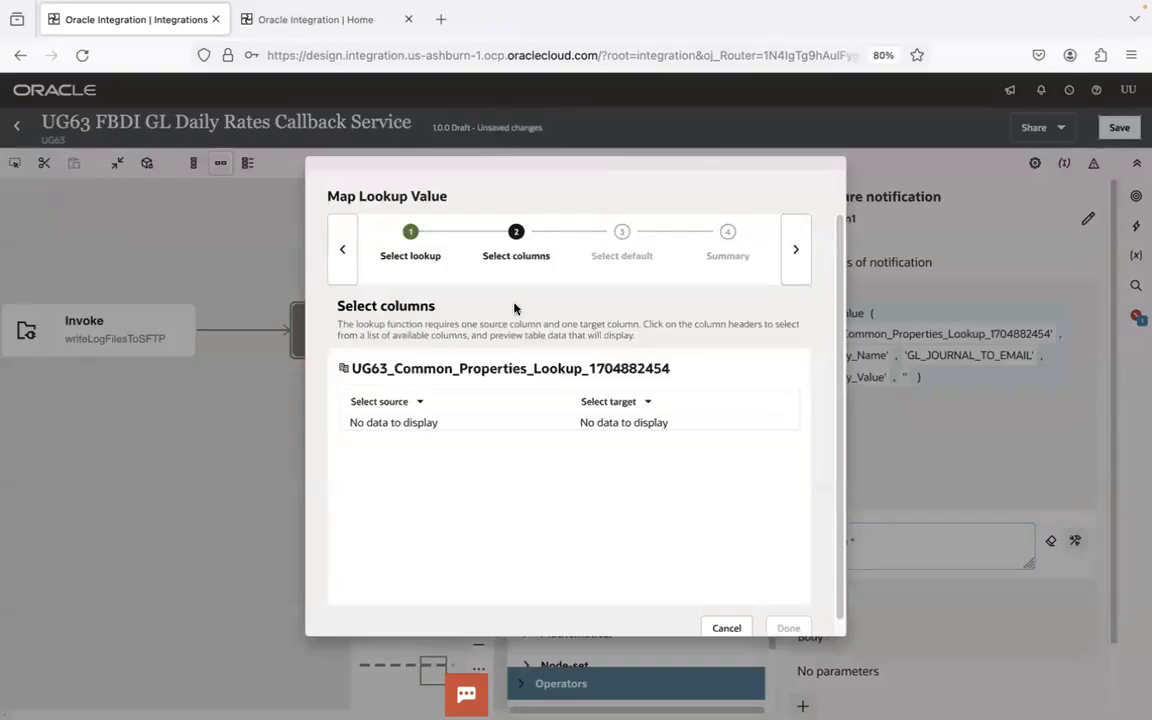
# - Set the lookup's source column to Property_Name and target to Property_Value, copy the NOREPLY_FROM_EMAIL name and finish with an empty default
pyautogui.click(418, 403)
pyautogui.click(415, 439)
pyautogui.click(650, 399)
pyautogui.click(620, 440)
pyautogui.click(655, 403)
pyautogui.click(620, 471)
pyautogui.click(790, 258)
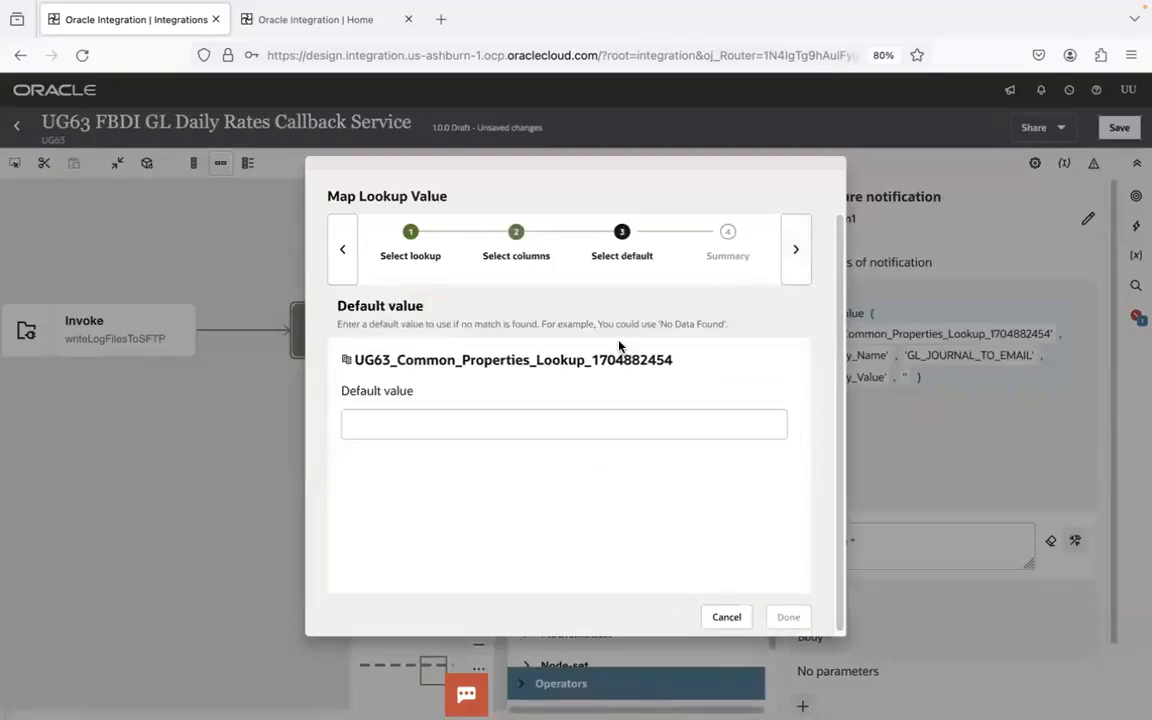
pyautogui.click(342, 250)
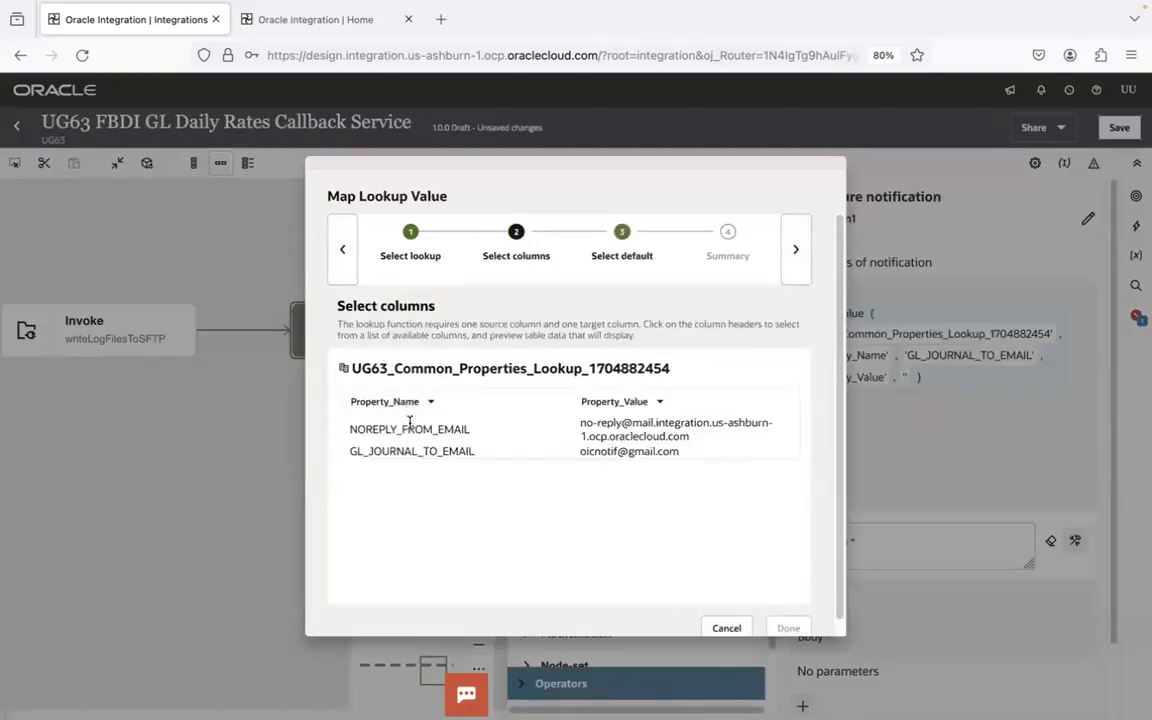
pyautogui.doubleClick(409, 428)
pyautogui.click(796, 247)
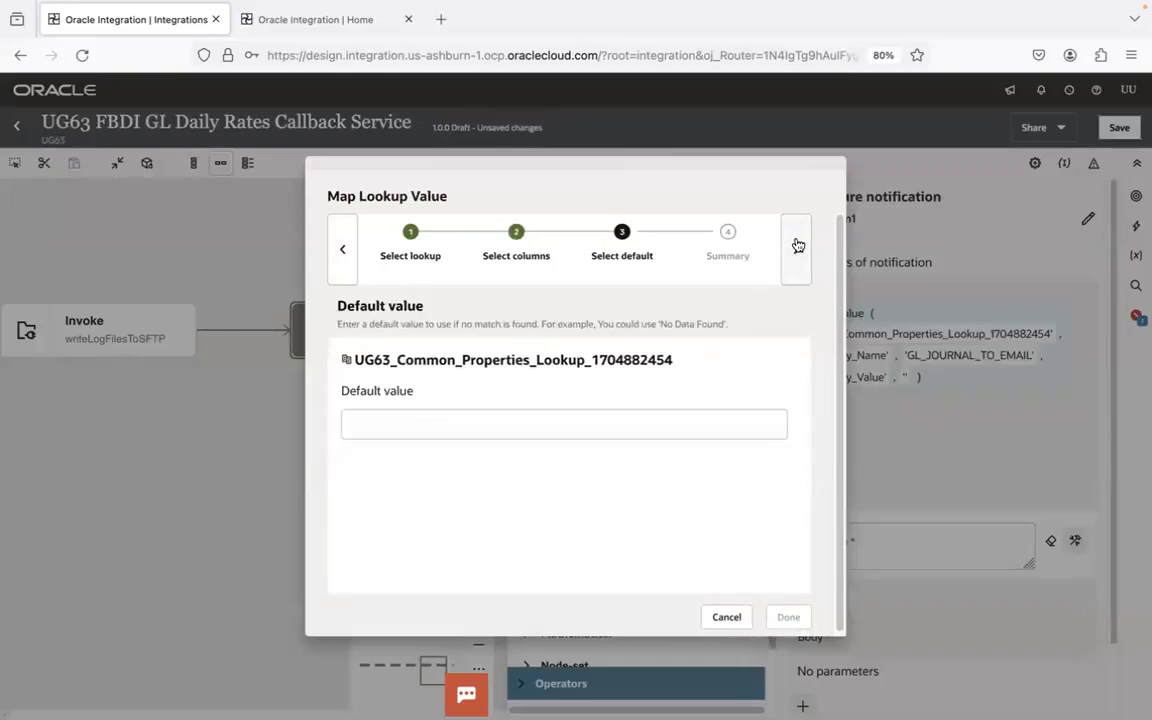
pyautogui.click(797, 246)
pyautogui.click(786, 623)
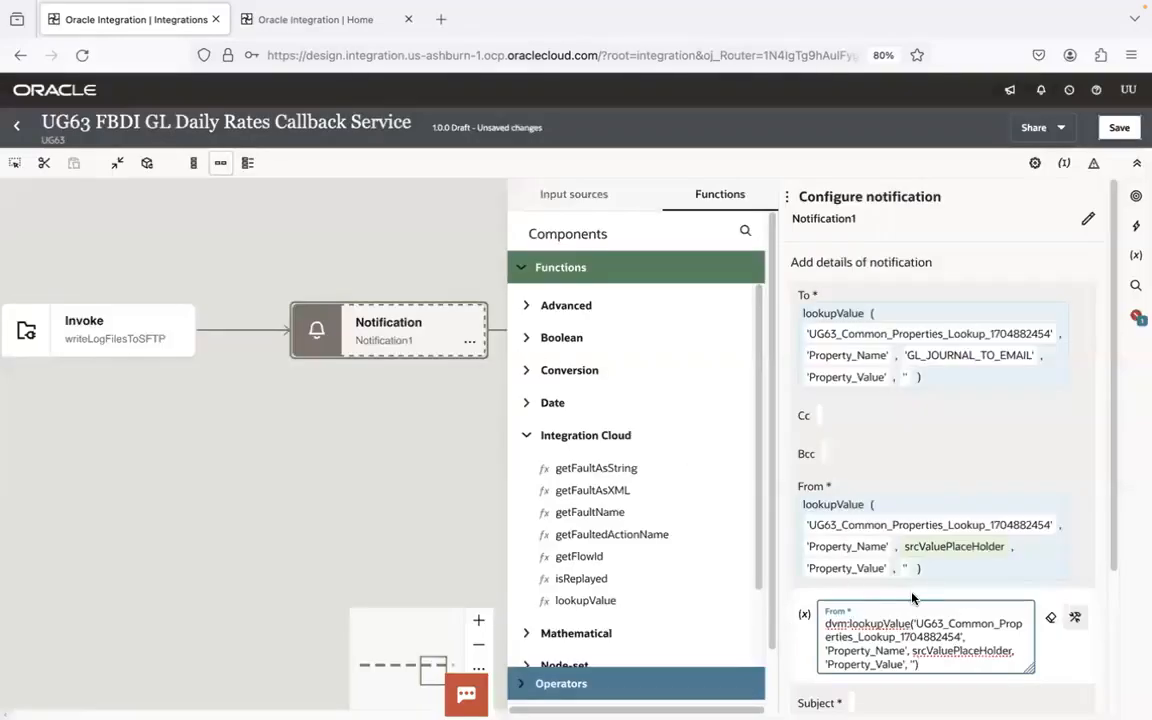
# - Replace srcValuePlaceHolder in the From expression with 'NOREPLY_FROM_EMAIL' and close the From field
pyautogui.doubleClick(930, 650)
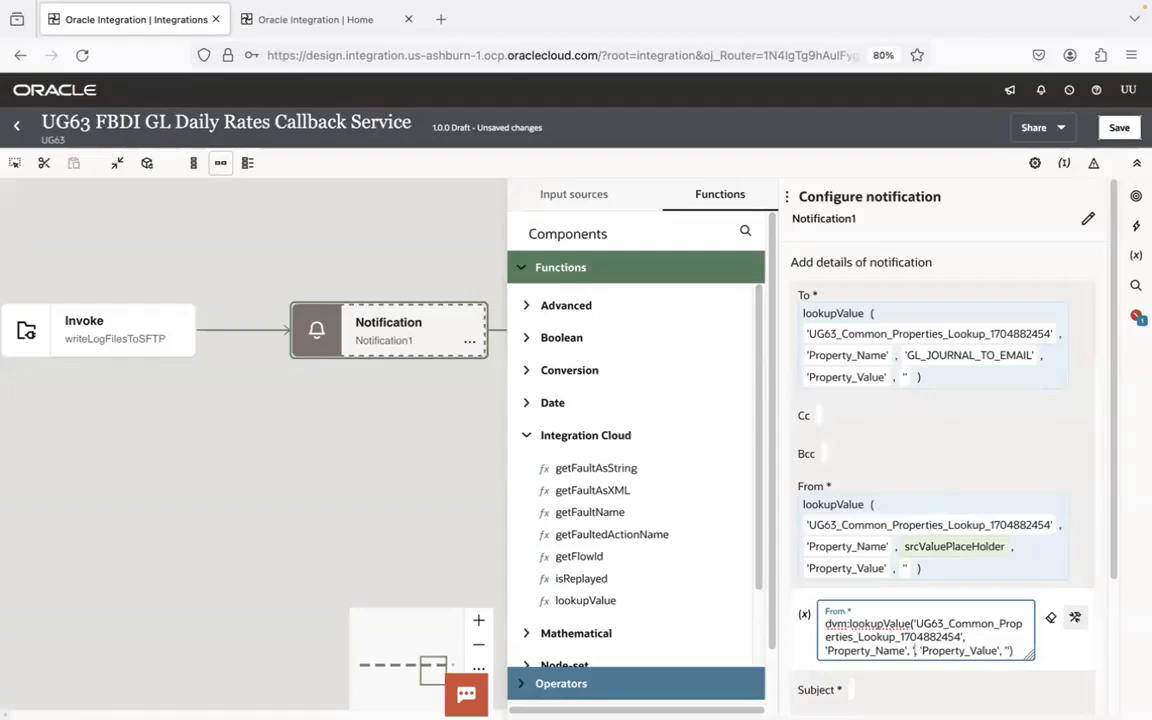
pyautogui.write("'NOREPLY_FROM_EMAIL'")
pyautogui.click(1004, 478)
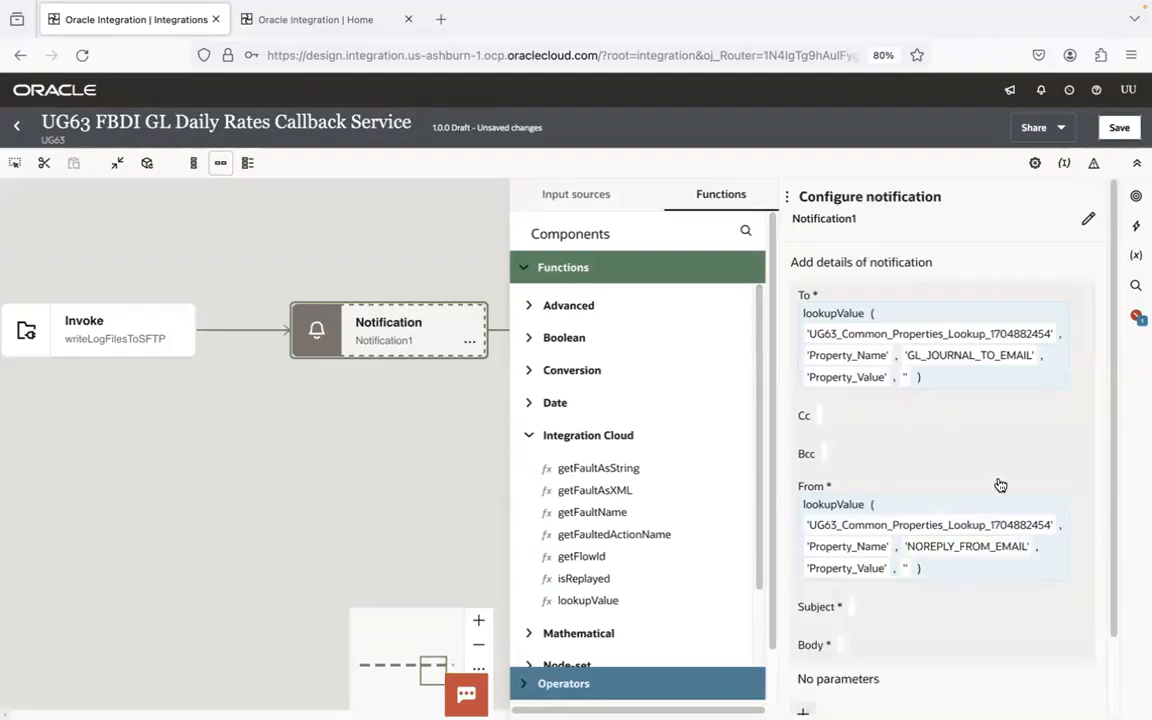
# - Enter the quoted text 'GL Daily Rates loaded successfully. File Name - ' as the notification's Subject in expression mode
pyautogui.scroll(-1, 1105, 416)
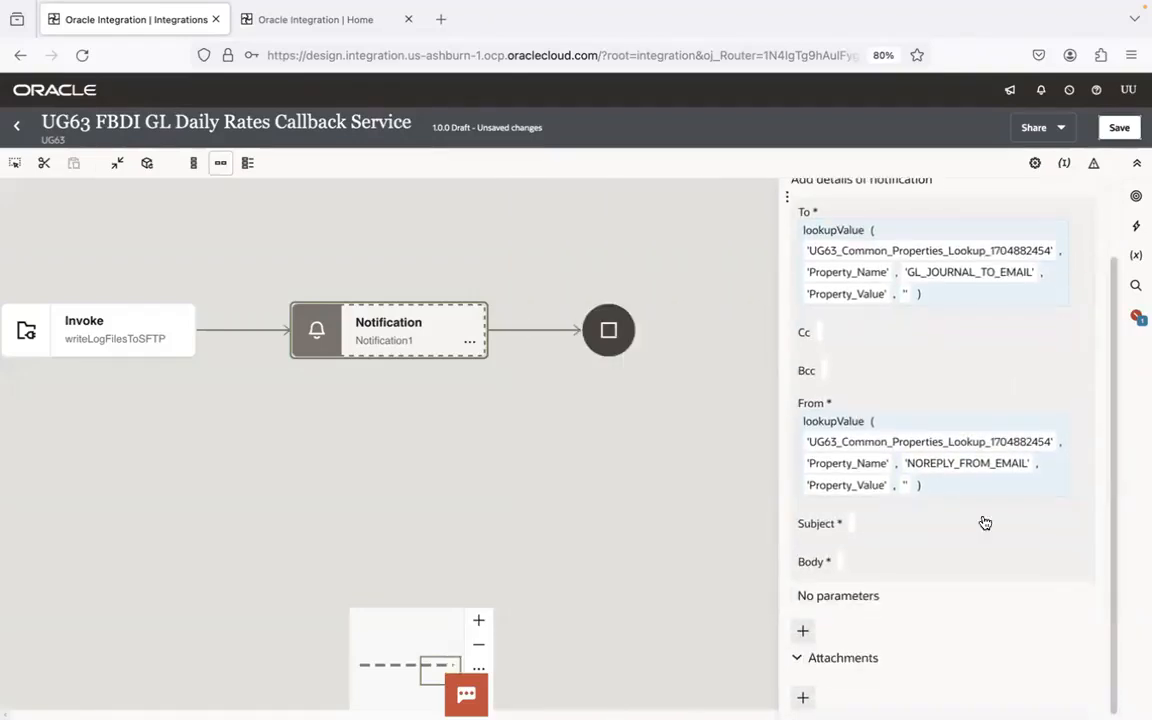
pyautogui.click(926, 520)
pyautogui.click(918, 572)
pyautogui.click(1075, 573)
pyautogui.click(985, 572)
pyautogui.write("'")
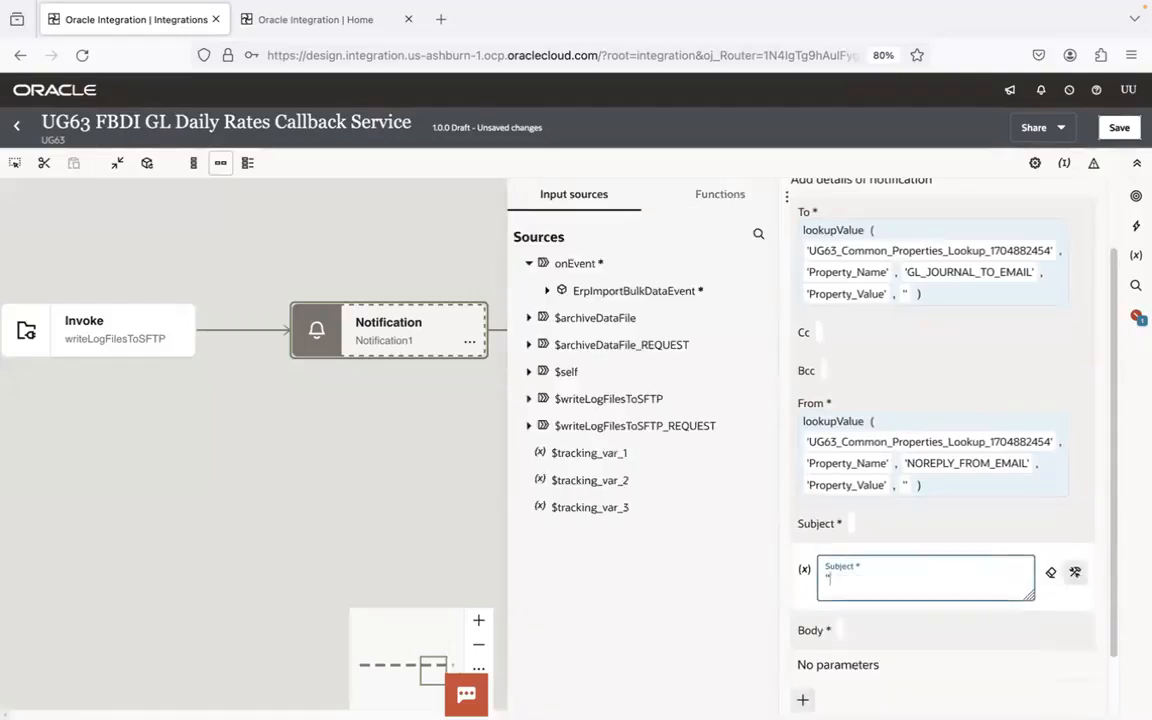
pyautogui.write('GL Daily Rates')
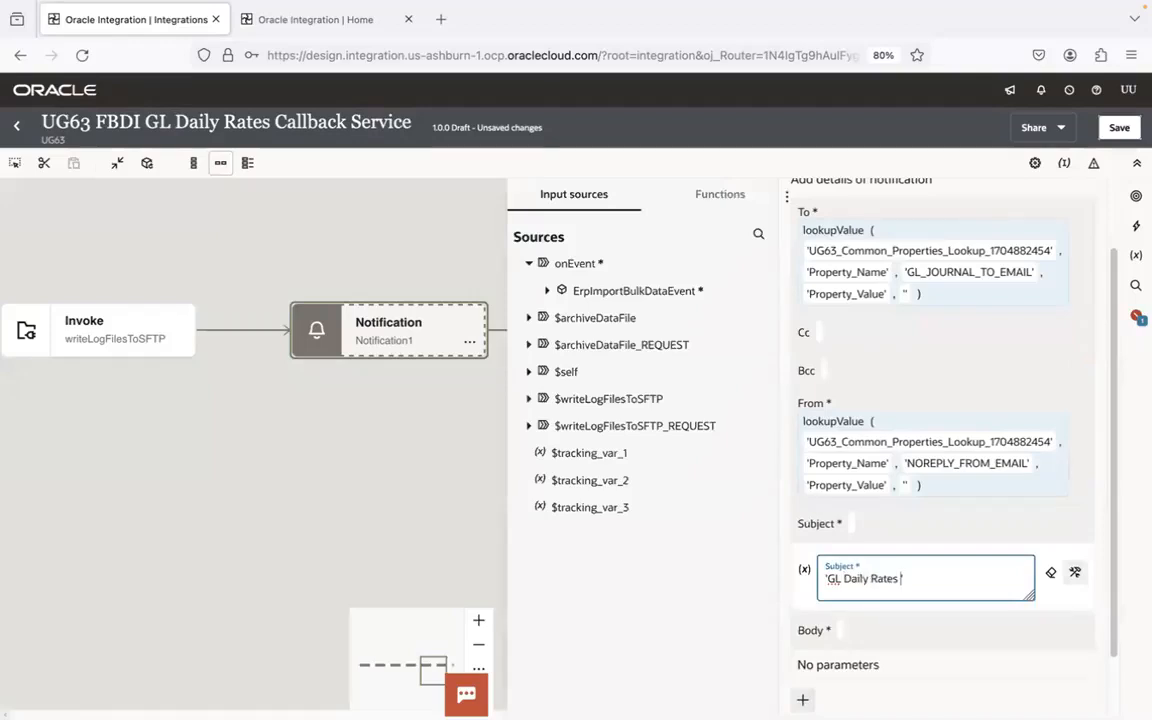
pyautogui.write(' loaded successfully. File ')
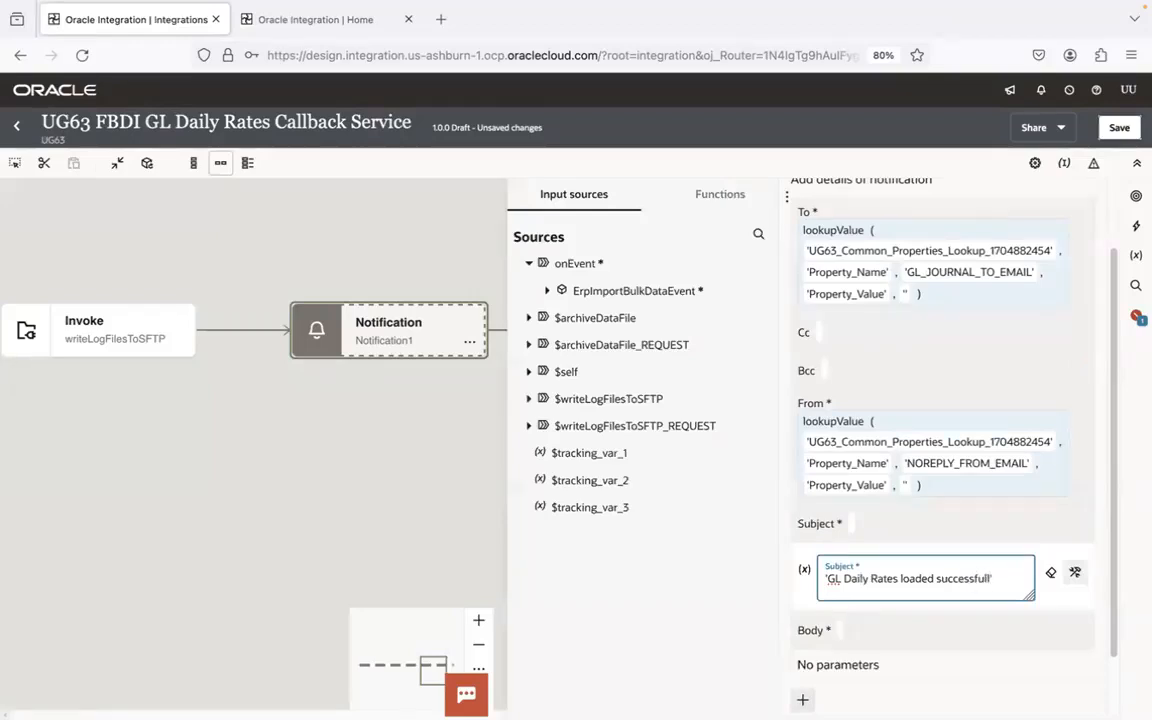
pyautogui.write('Name -')
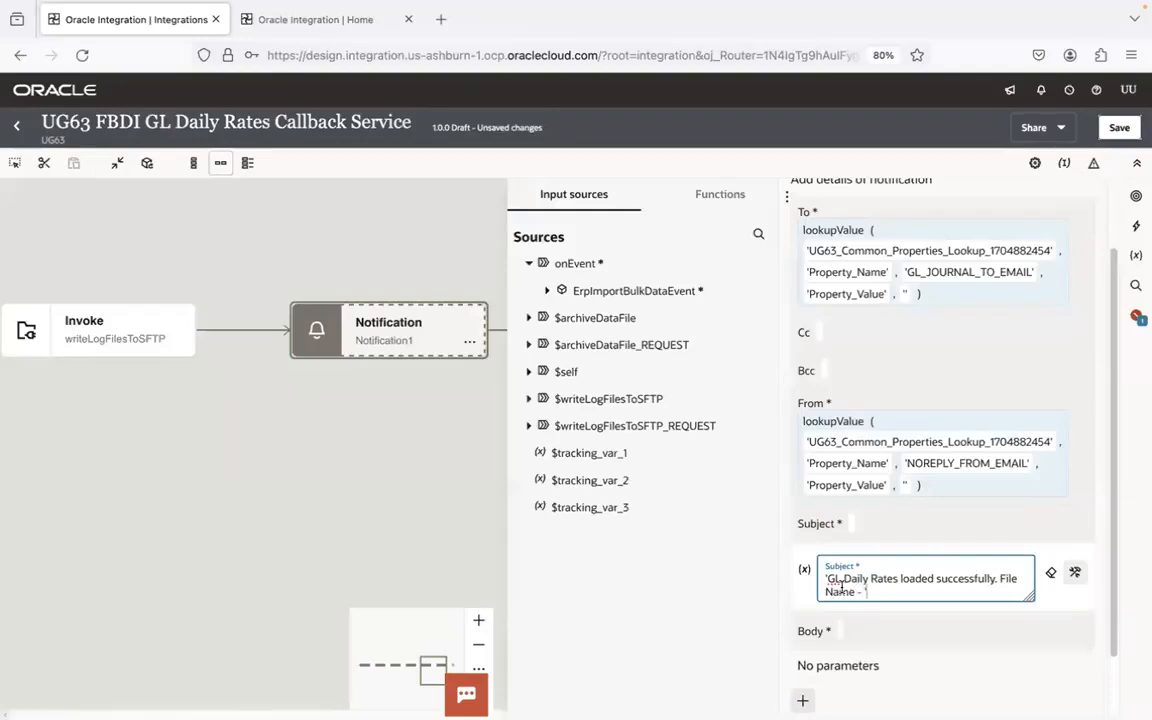
# - Wrap the Subject text in a concat expression with DOCUMENTNAME from the ErpImportBulkDataEvent JOBS element as second argument, and close the field
pyautogui.write('conca')
pyautogui.press('BackSpace')
pyautogui.press('BackSpace')
pyautogui.write('concat(')
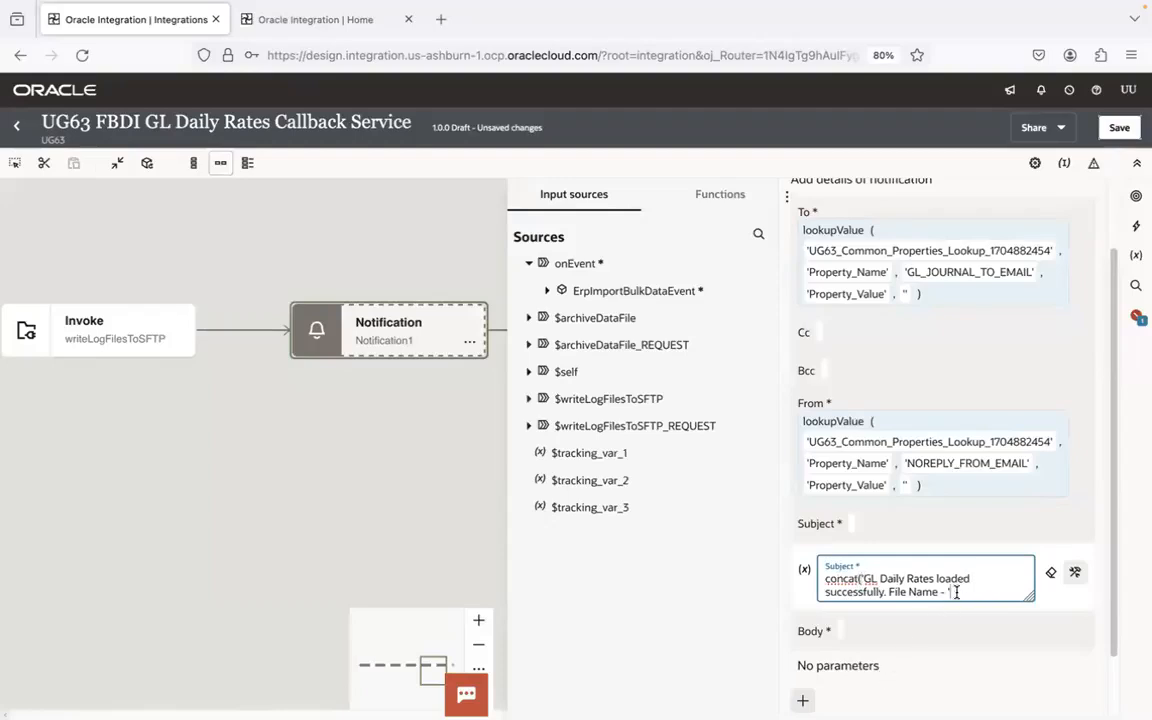
pyautogui.click(547, 293)
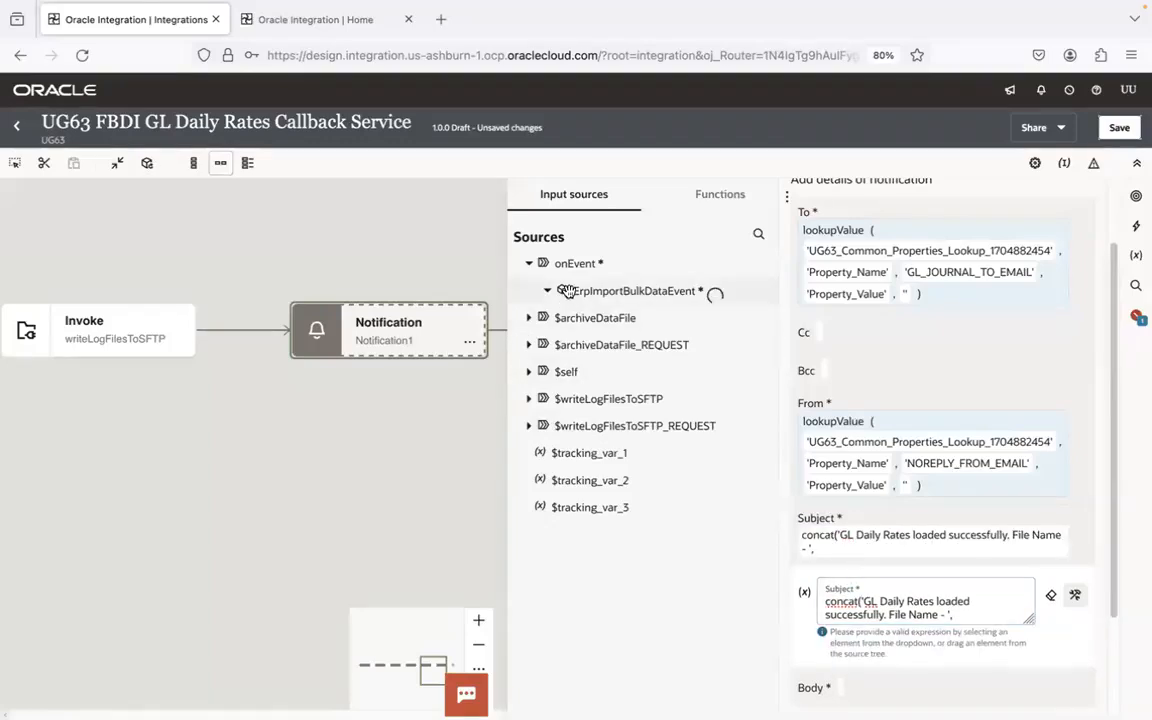
pyautogui.click(561, 399)
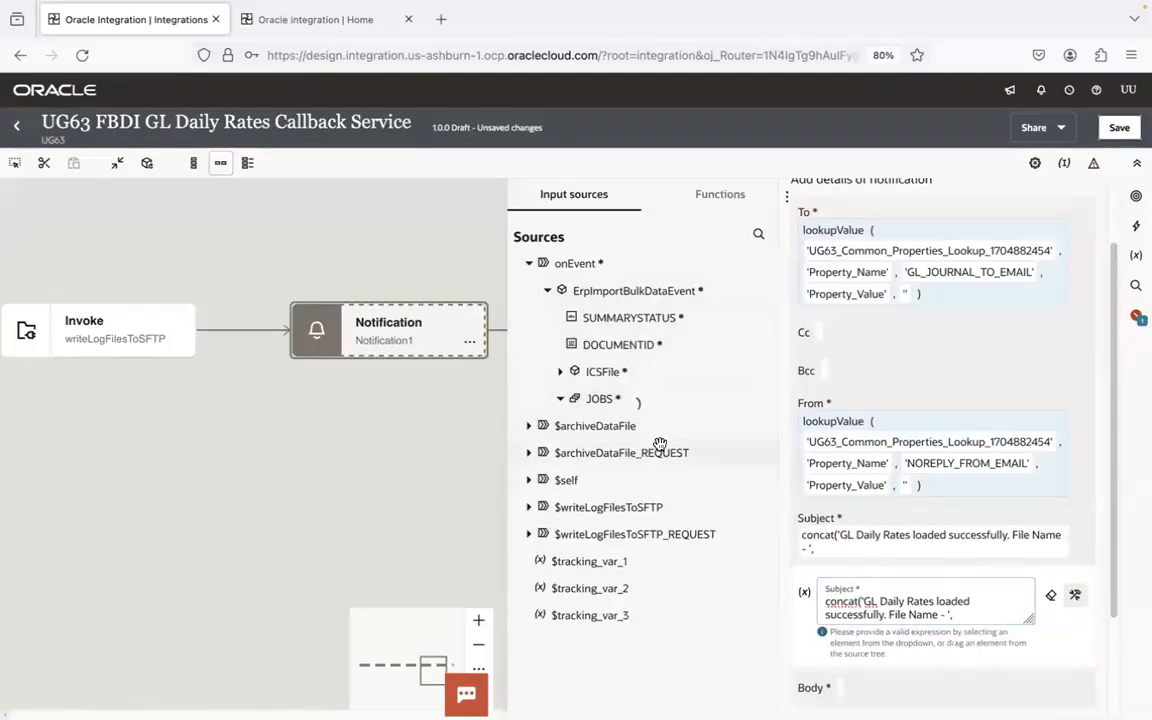
pyautogui.moveTo(648, 545); pyautogui.dragTo(895, 540)
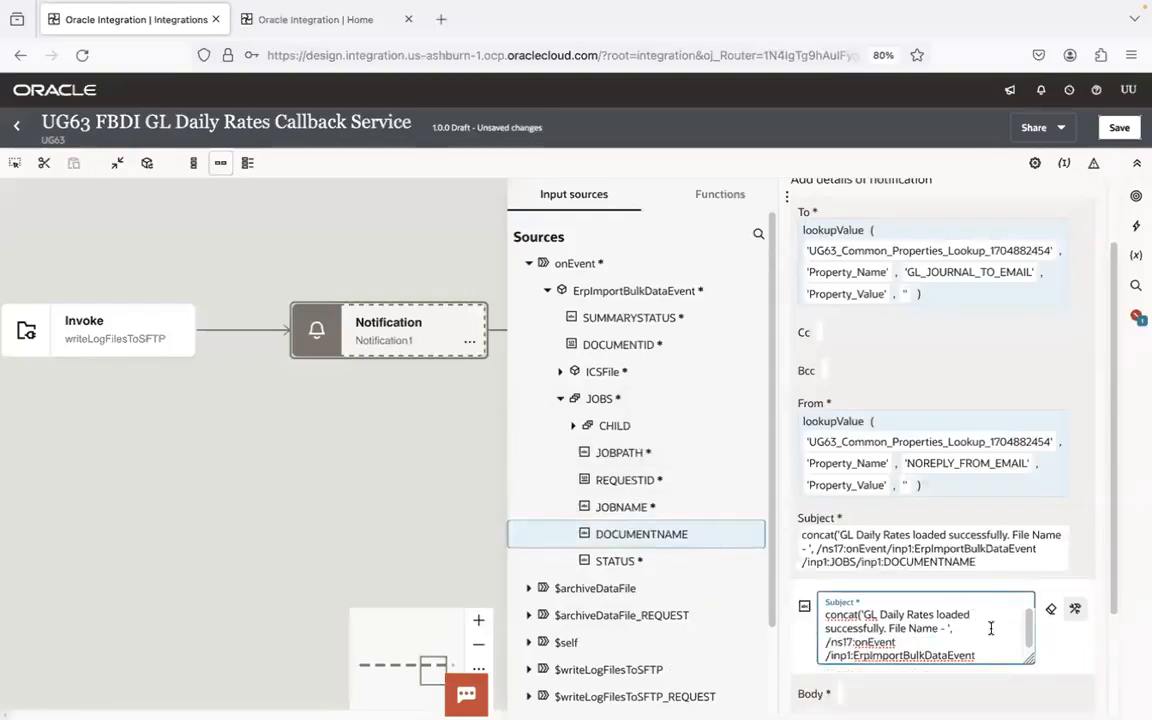
pyautogui.scroll(-2, 1022, 630)
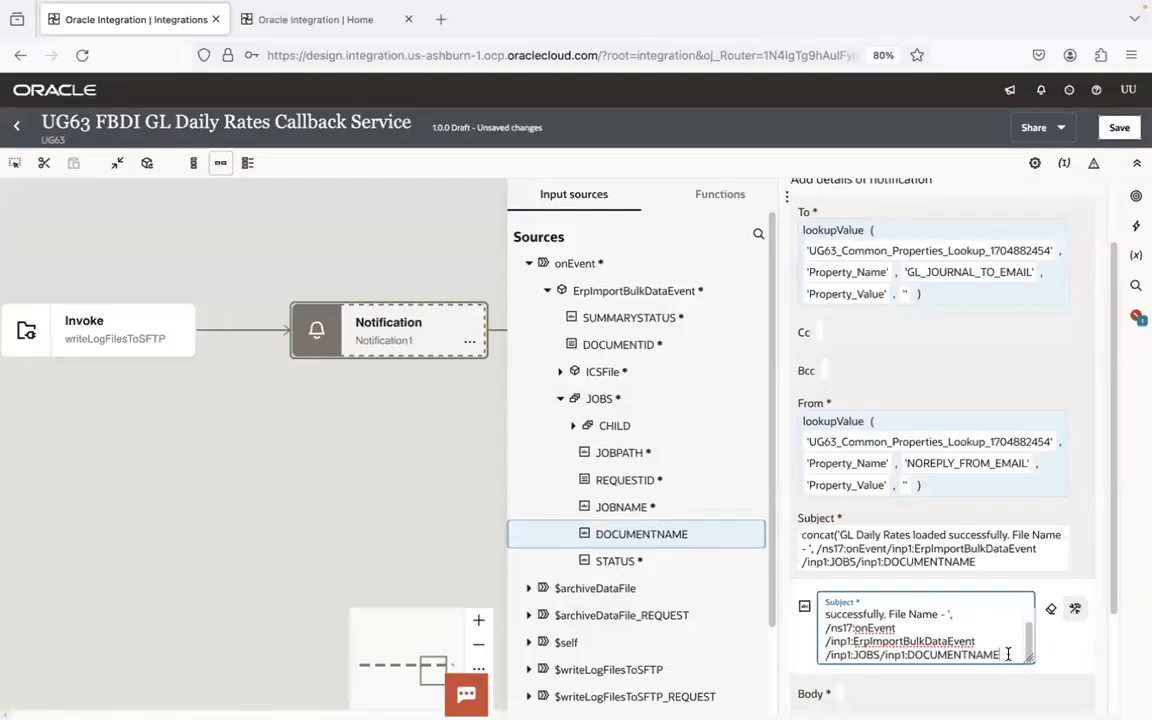
pyautogui.write(')')
pyautogui.click(1080, 548)
# - Paste the Subject's concat expression into the notification's Body field
pyautogui.click(890, 636)
pyautogui.click(869, 669)
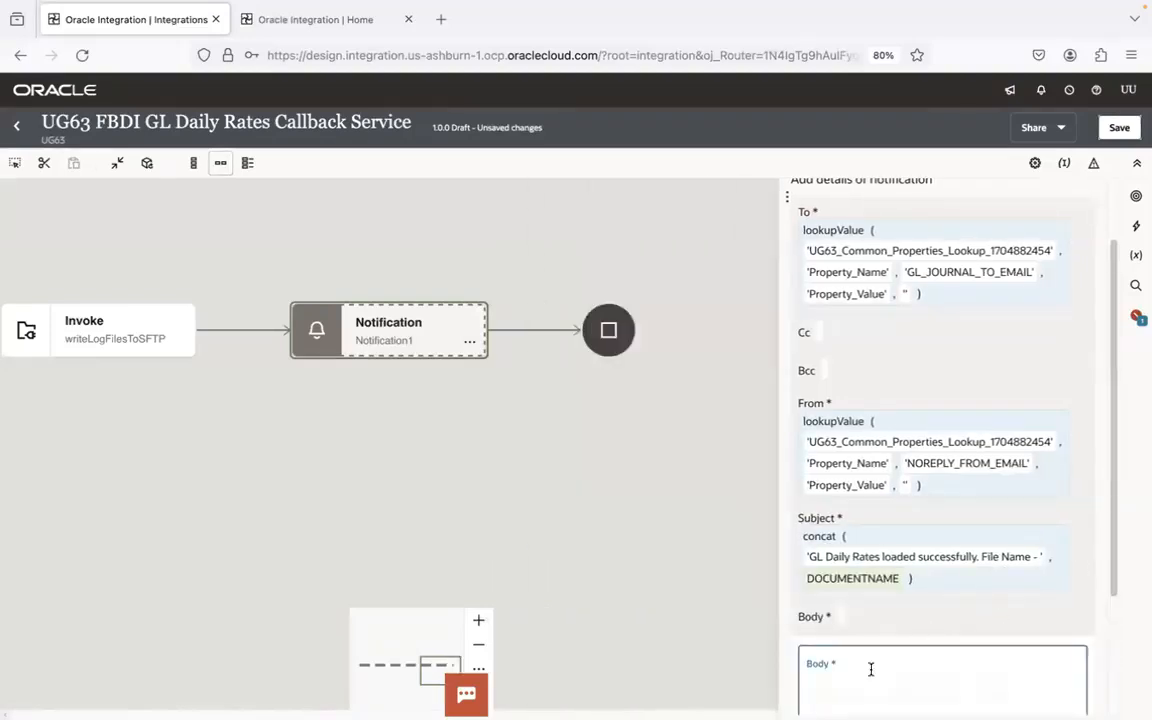
pyautogui.write("concat('GL Daily Rates loaded successfully. File Name - ', /ns17:onEvent/inp1:ErpImportBulkDataEvent/inp1:JOBS/inp1:DOCUMENTNAME)")
pyautogui.scroll(-3, 1109, 424)
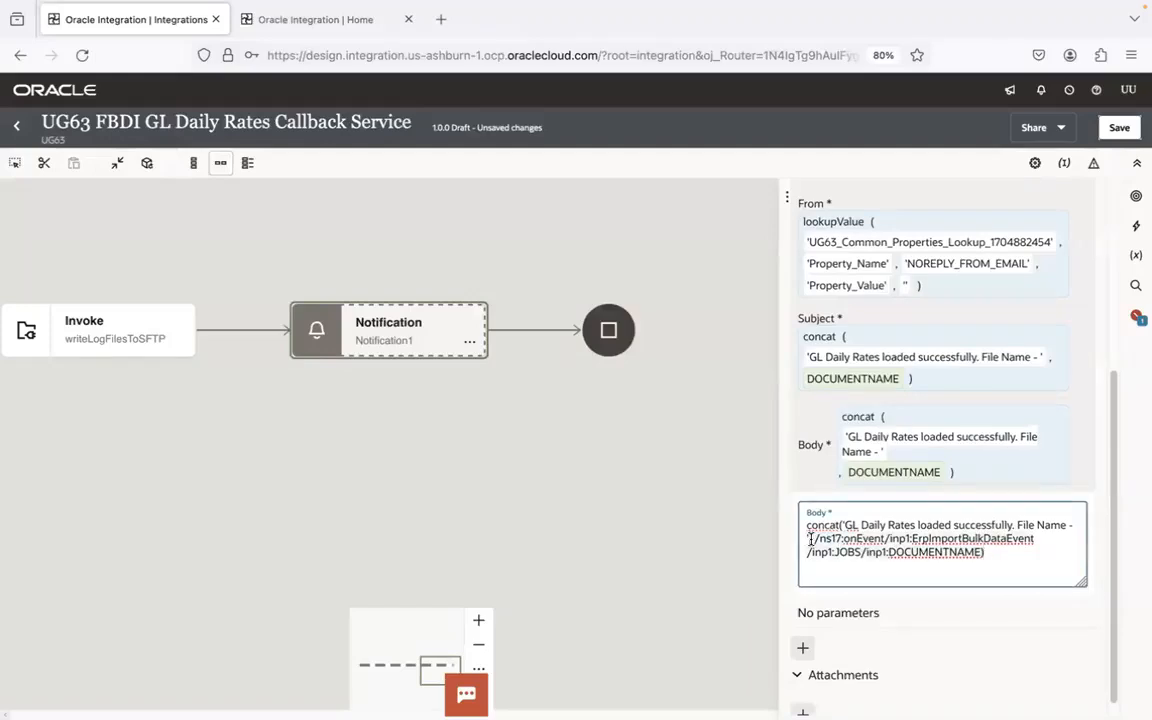
# - Trim the Body to the plain text GL Daily Rates loaded successfully and close the field
pyautogui.press('BackSpace')
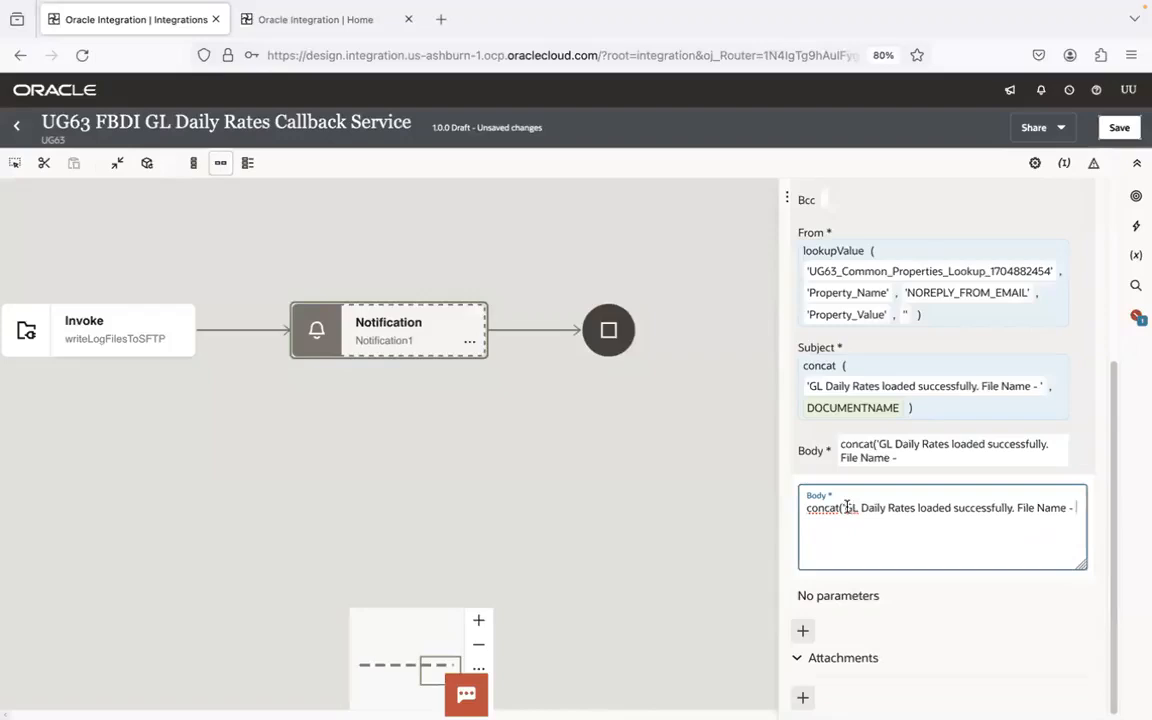
pyautogui.press('BackSpace')
pyautogui.press('BackSpace')
pyautogui.press('BackSpace')
pyautogui.press('BackSpace')
pyautogui.press('BackSpace')
pyautogui.press('BackSpace')
pyautogui.press('BackSpace')
pyautogui.press('BackSpace')
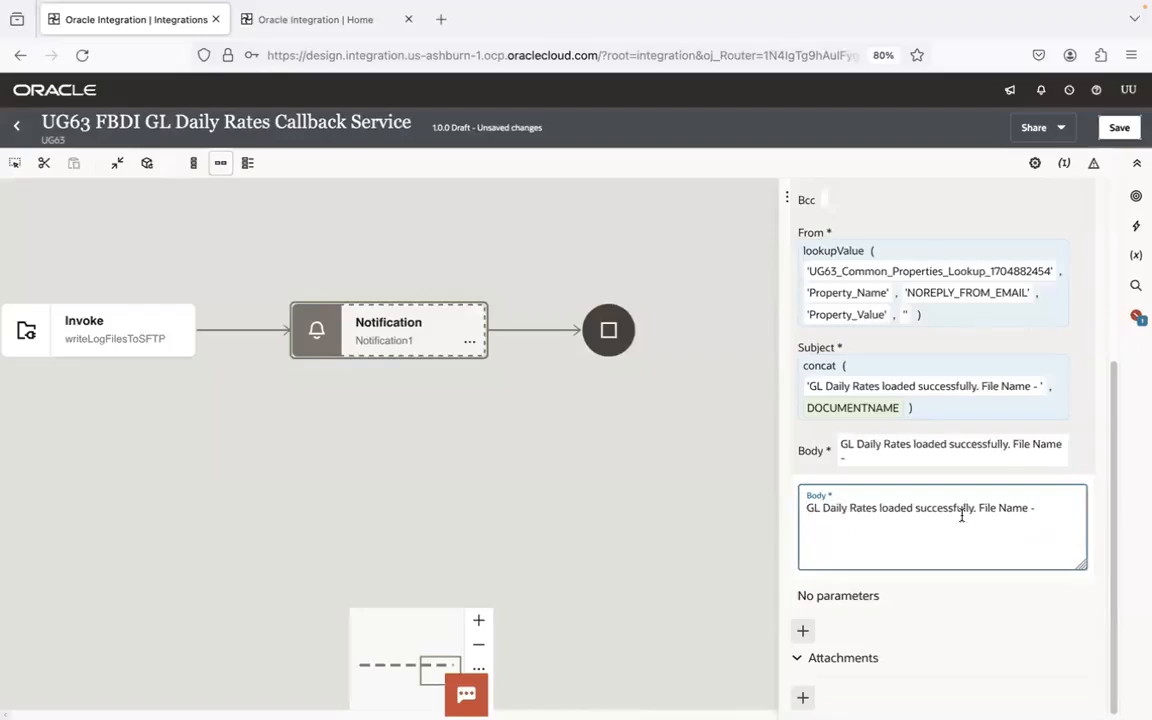
pyautogui.press('BackSpace')
pyautogui.press('BackSpace')
pyautogui.press('BackSpace')
pyautogui.press('BackSpace')
pyautogui.press('BackSpace')
pyautogui.press('BackSpace')
pyautogui.press('BackSpace')
pyautogui.press('BackSpace')
pyautogui.press('BackSpace')
pyautogui.press('BackSpace')
pyautogui.press('BackSpace')
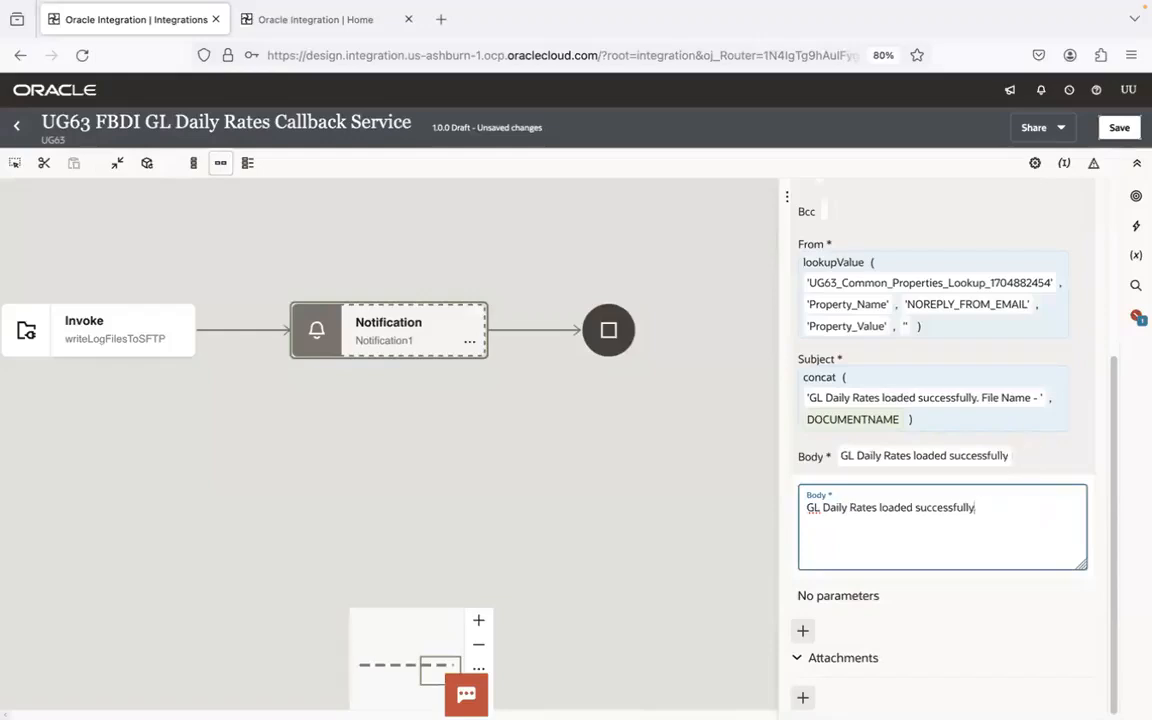
pyautogui.click(1049, 453)
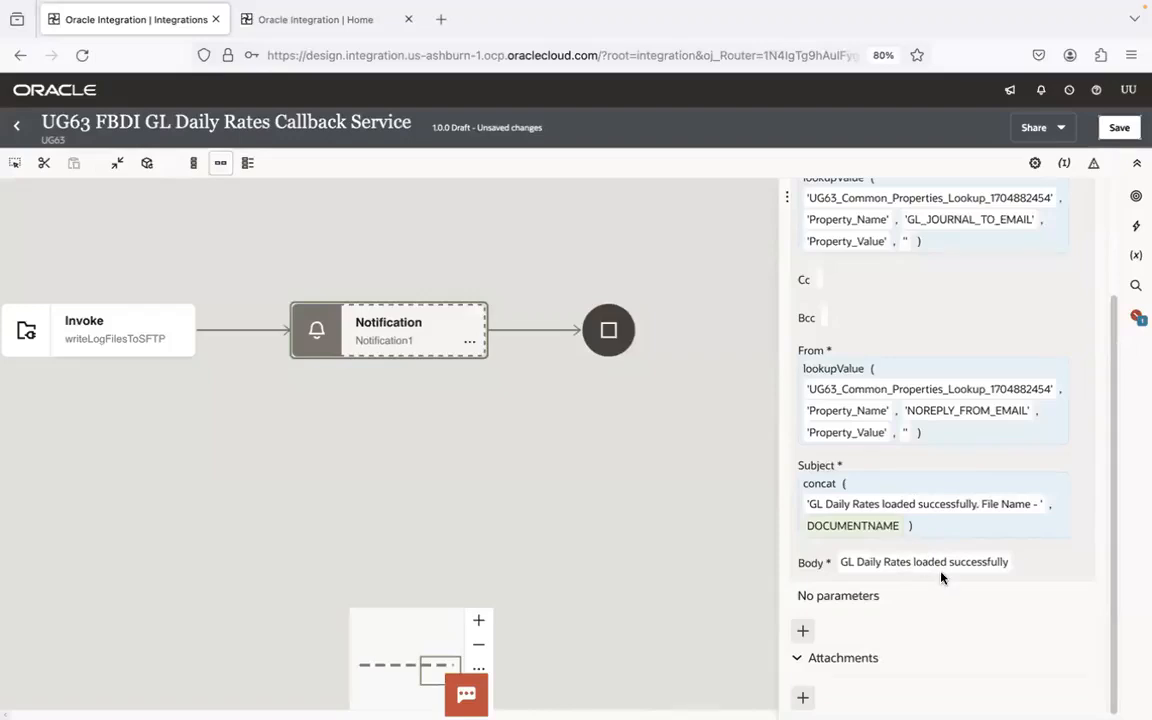
# - Add an attachment to the notification using FileReference from the event's ICSFile element, and save the integration
pyautogui.click(802, 697)
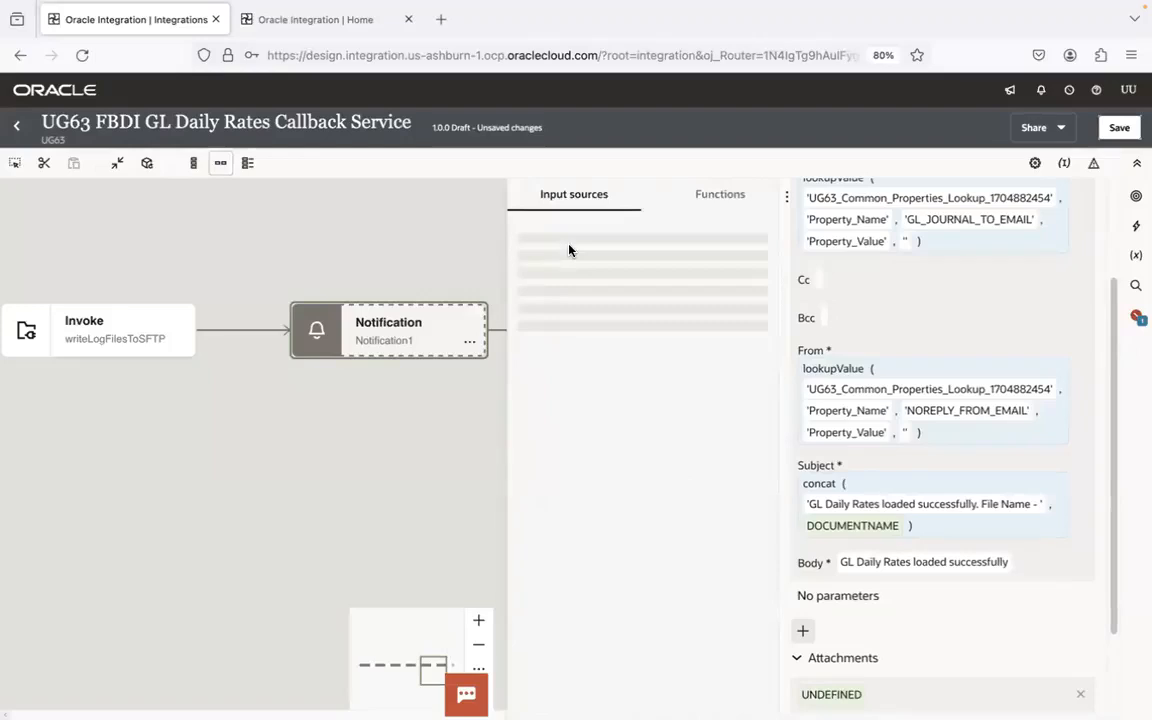
pyautogui.click(549, 295)
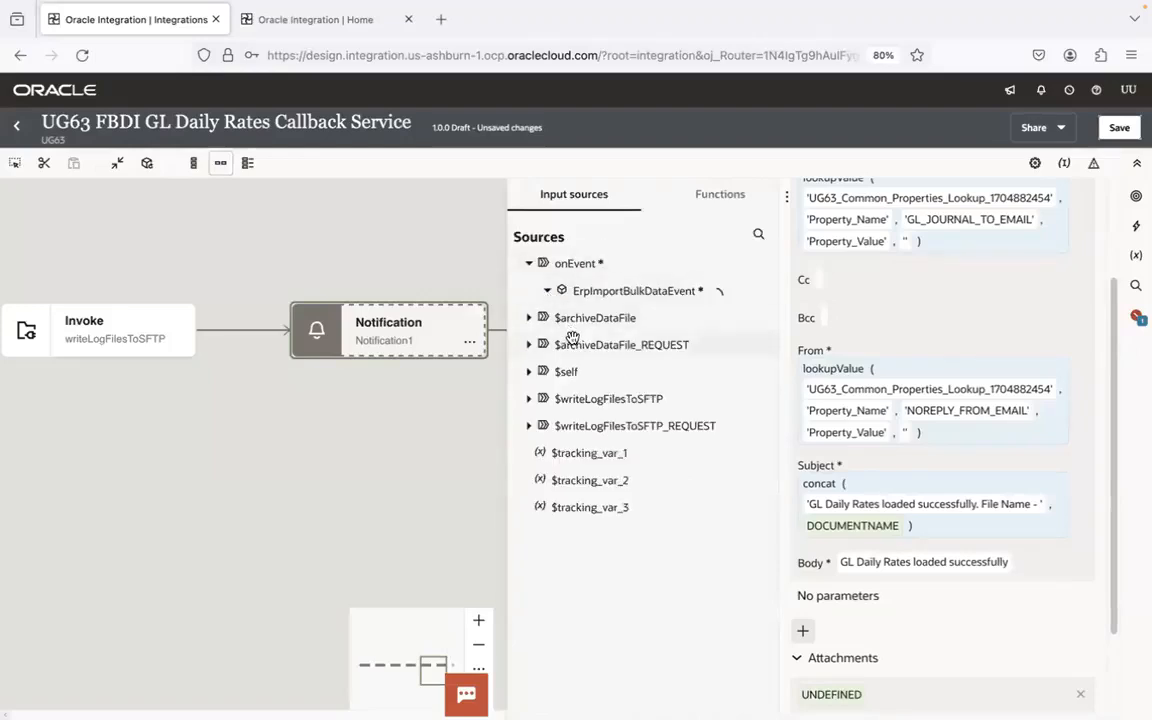
pyautogui.click(561, 372)
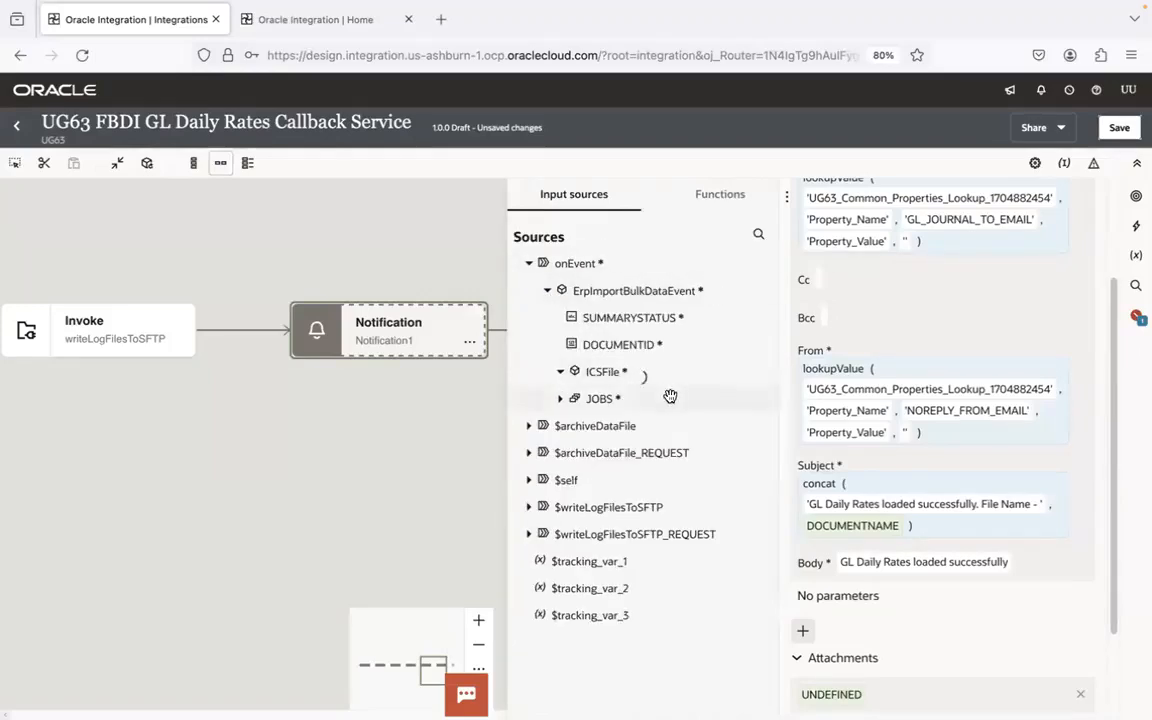
pyautogui.moveTo(640, 399); pyautogui.dragTo(960, 624)
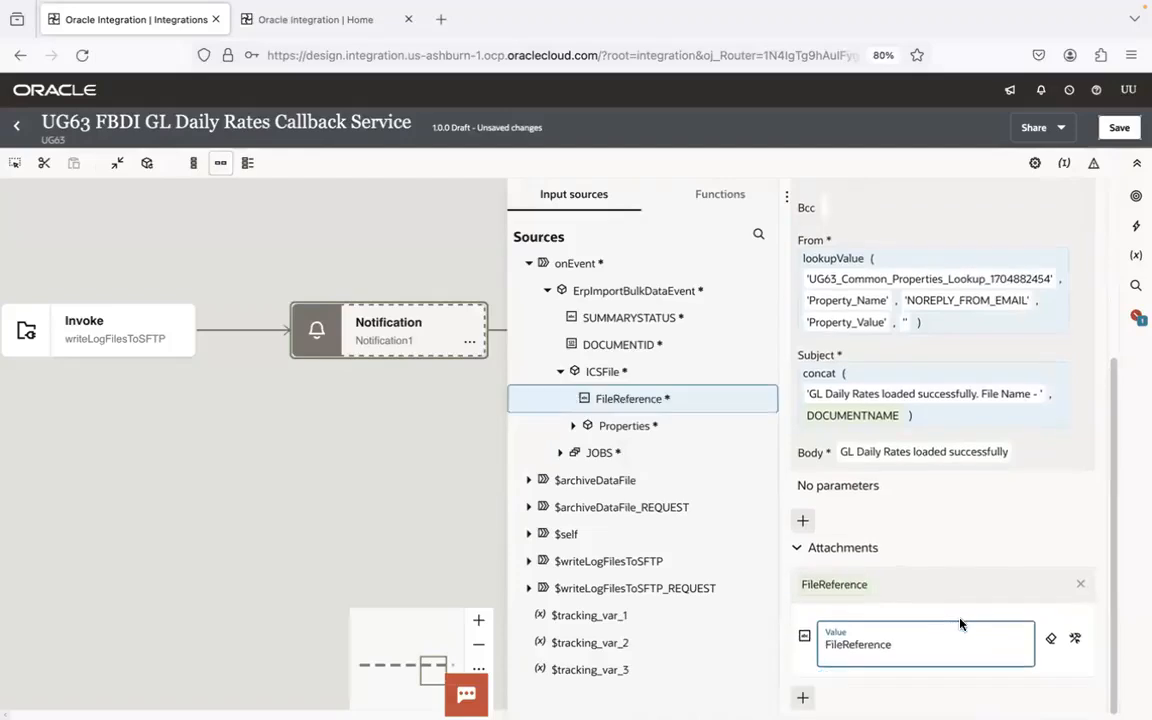
pyautogui.click(1114, 128)
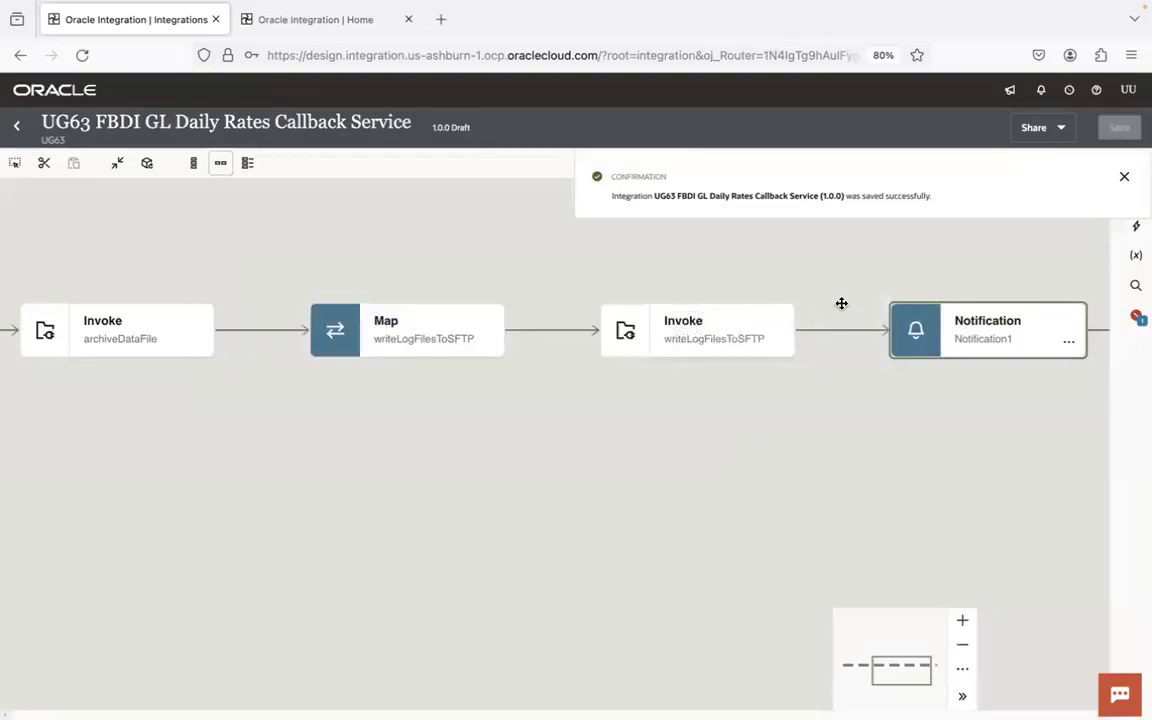
pyautogui.moveTo(224, 437); pyautogui.dragTo(406, 452)
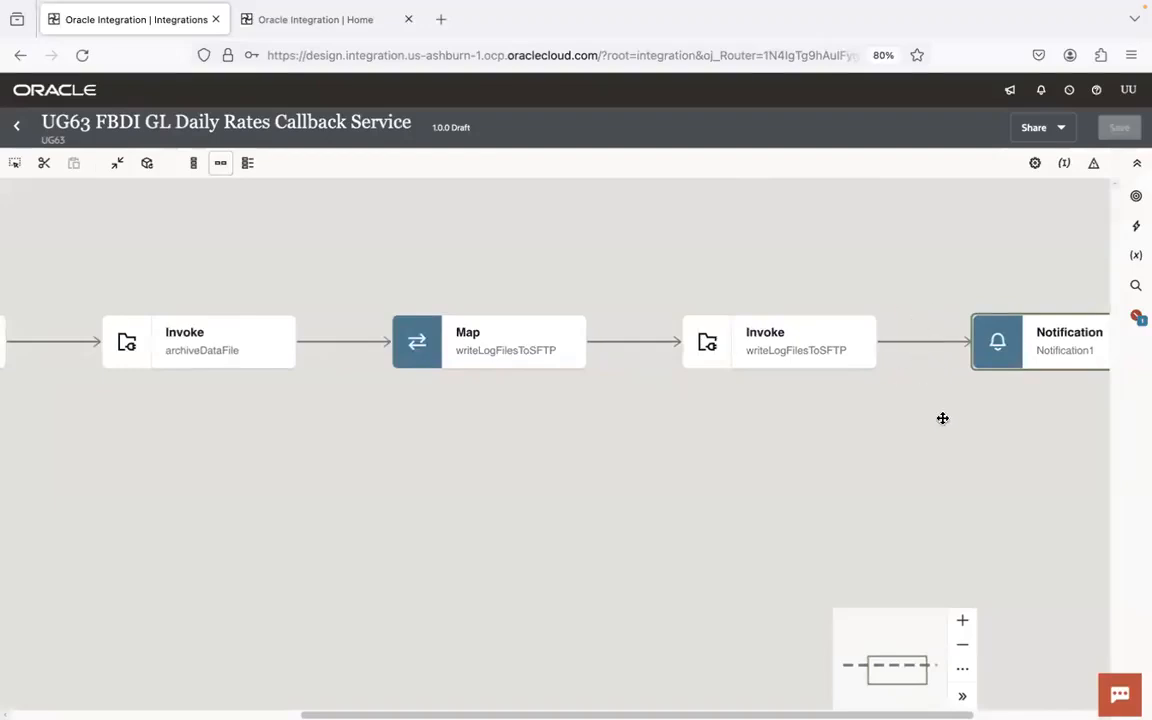
pyautogui.moveTo(948, 450); pyautogui.dragTo(597, 440)
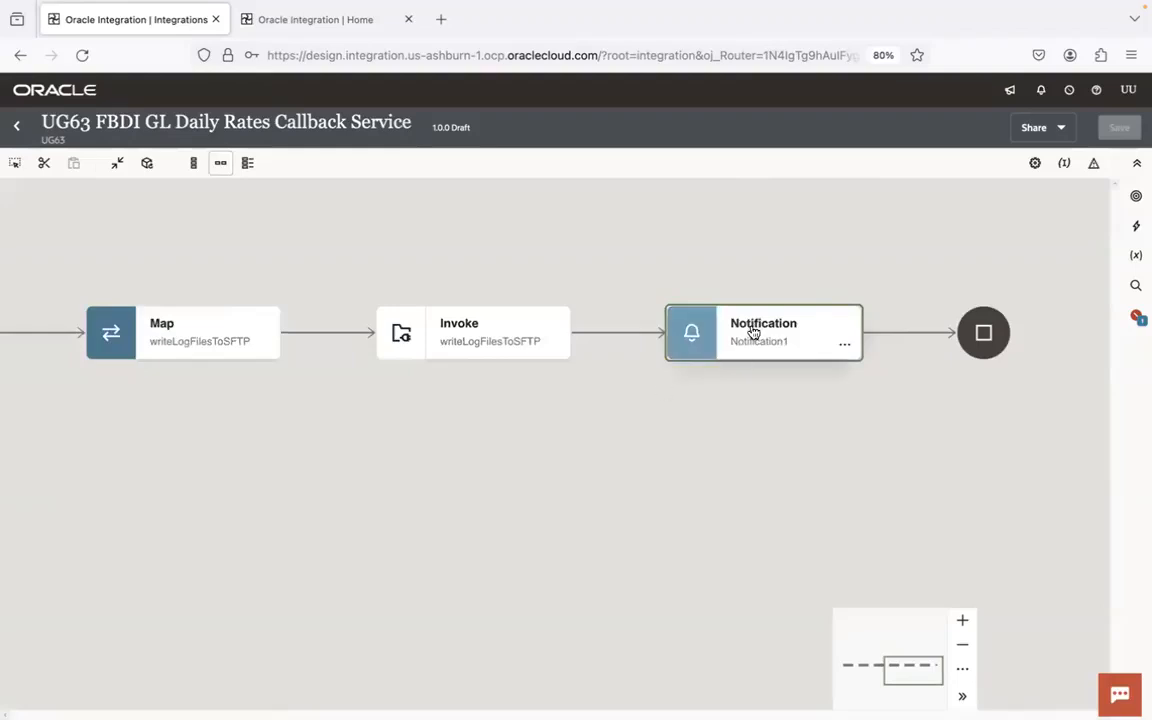
pyautogui.click(778, 347)
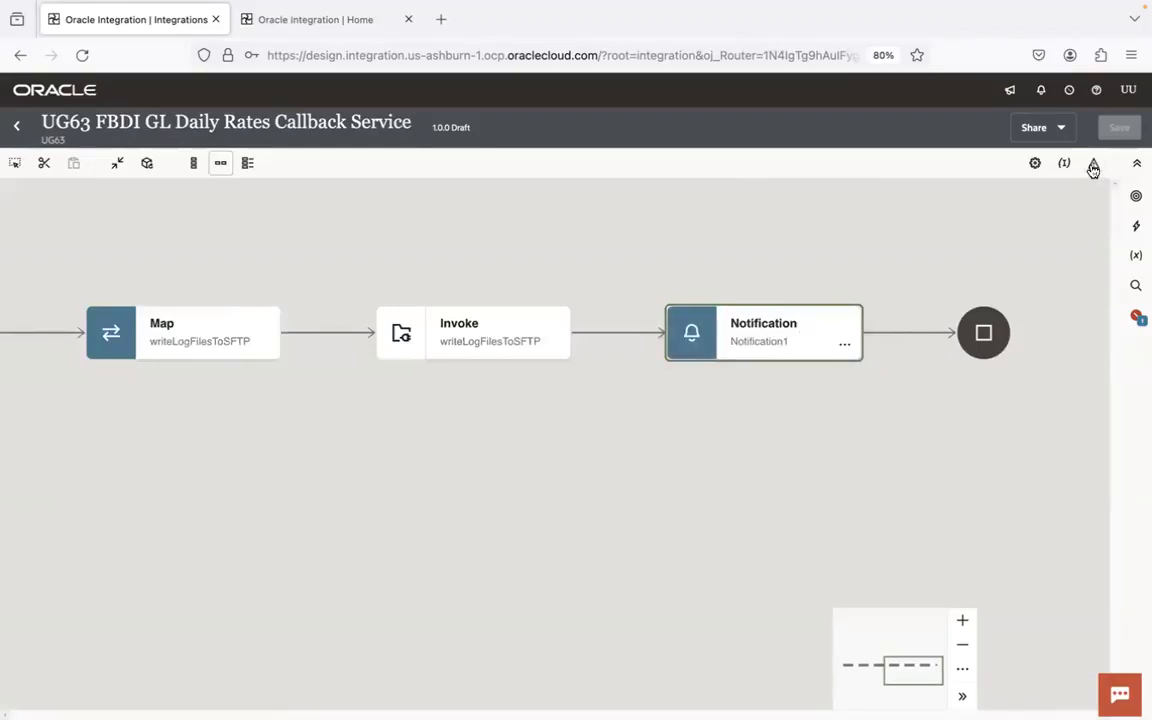
# - Assign DOCUMENTNAME, REQUESTID and SUMMARYSTATUS from ErpImportBulkDataEvent as the three business identifiers, save the integration and leave the editor
pyautogui.click(1064, 164)
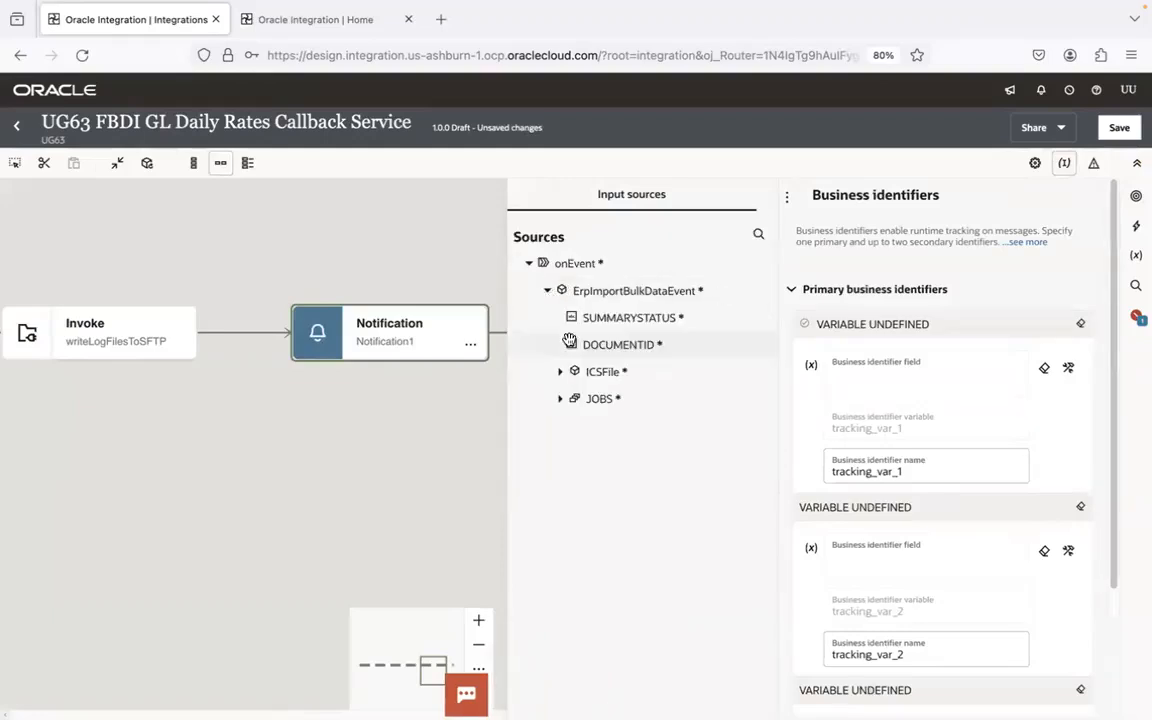
pyautogui.click(562, 399)
pyautogui.moveTo(605, 533); pyautogui.dragTo(940, 365)
pyautogui.moveTo(638, 486); pyautogui.dragTo(938, 592)
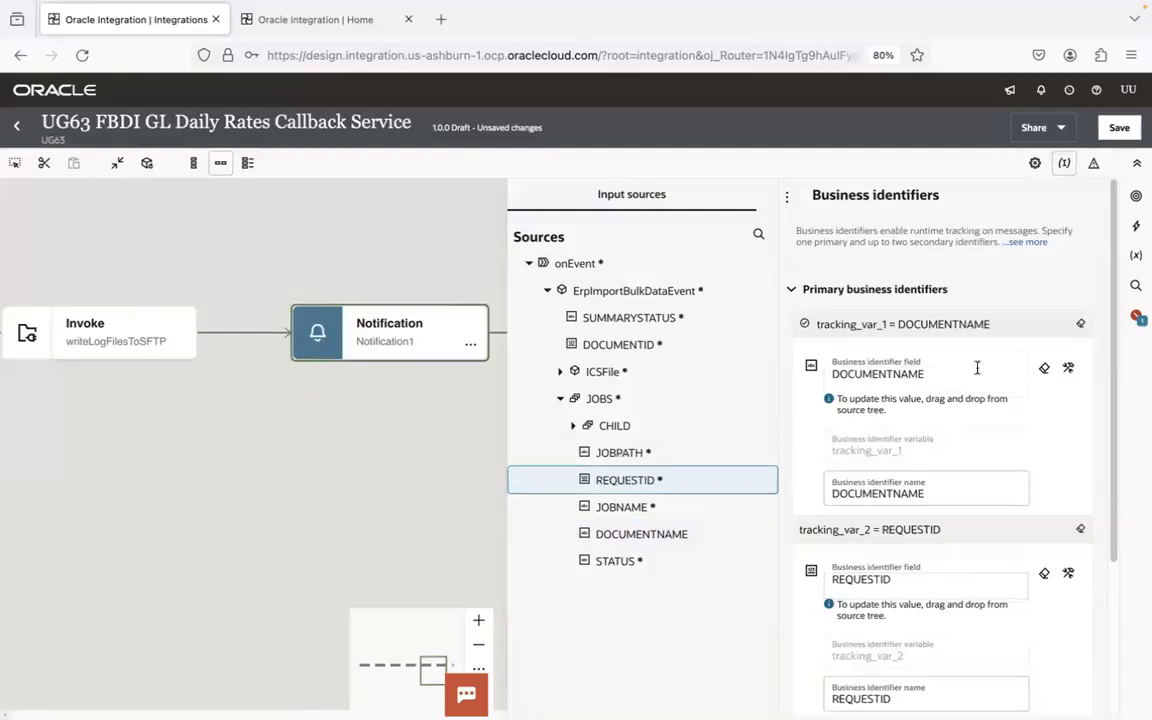
pyautogui.scroll(-2, 1113, 579)
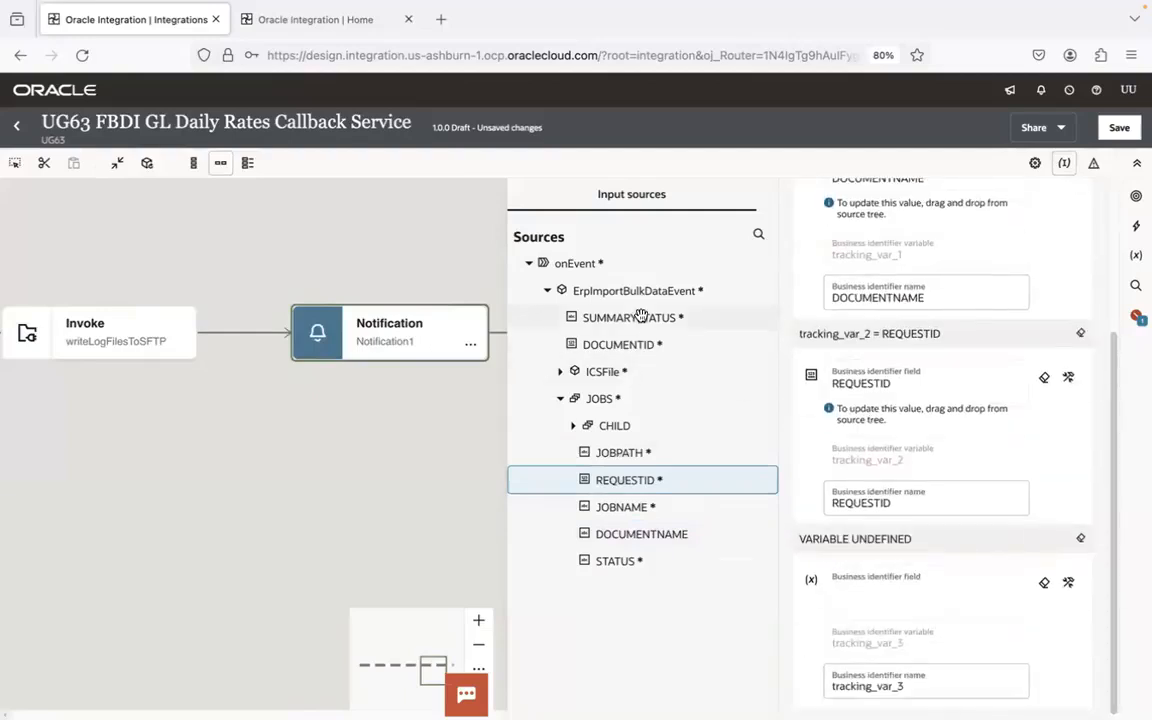
pyautogui.moveTo(589, 317); pyautogui.dragTo(887, 597)
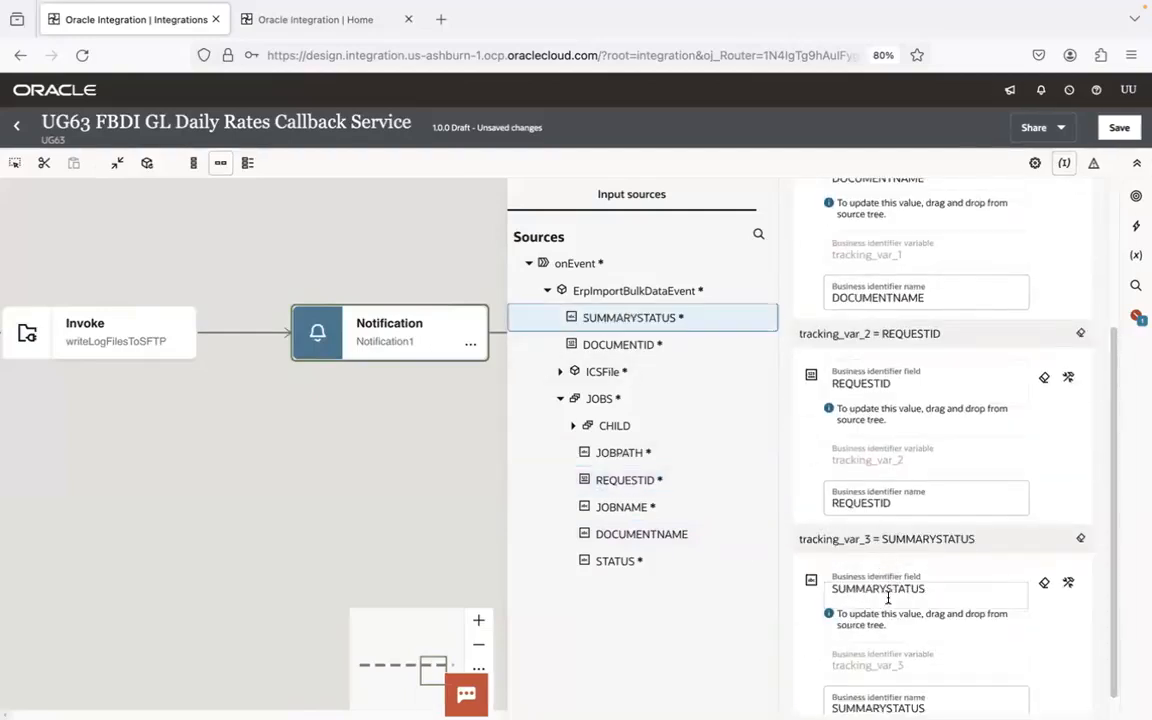
pyautogui.click(1119, 127)
pyautogui.click(28, 127)
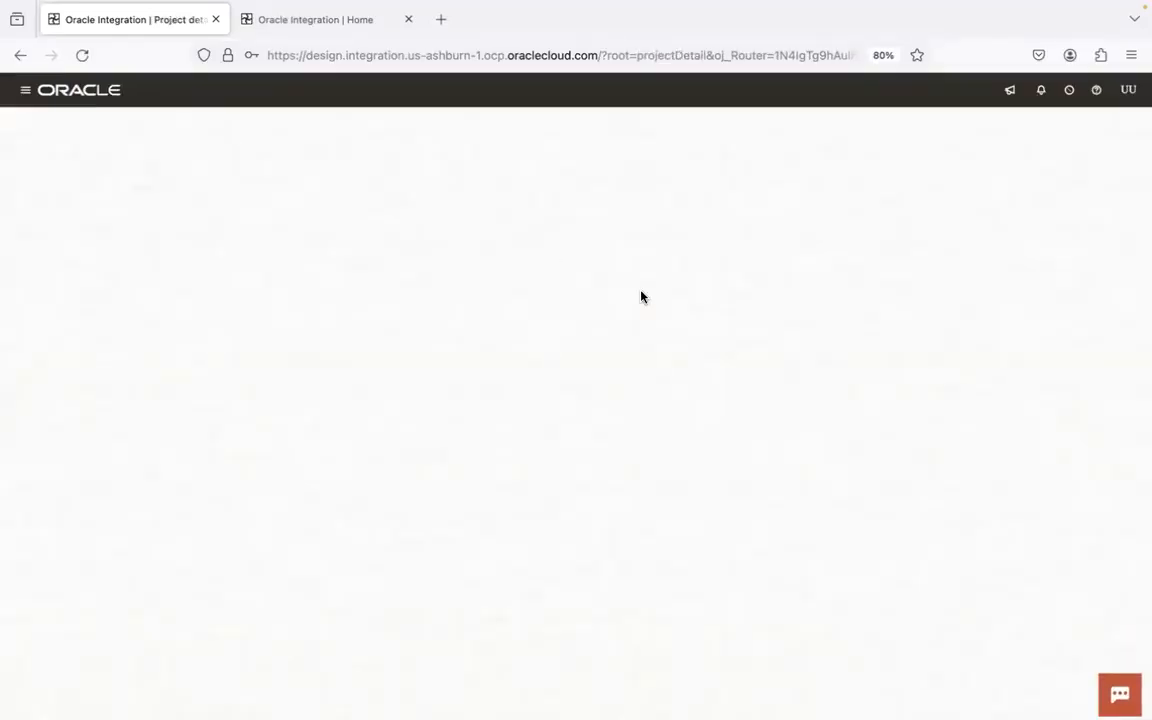
# - Activate the UG63 FBDI GL Daily Rates Callback Service with the Debug tracing level and dismiss the confirmation
pyautogui.click(617, 334)
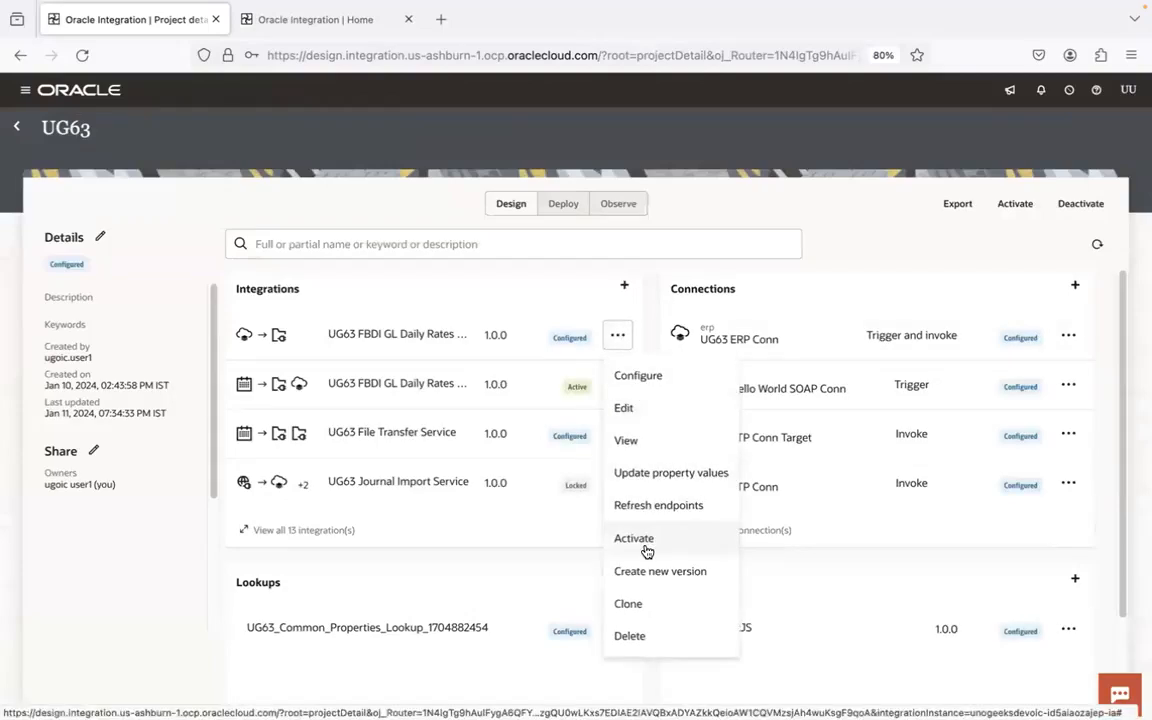
pyautogui.click(644, 542)
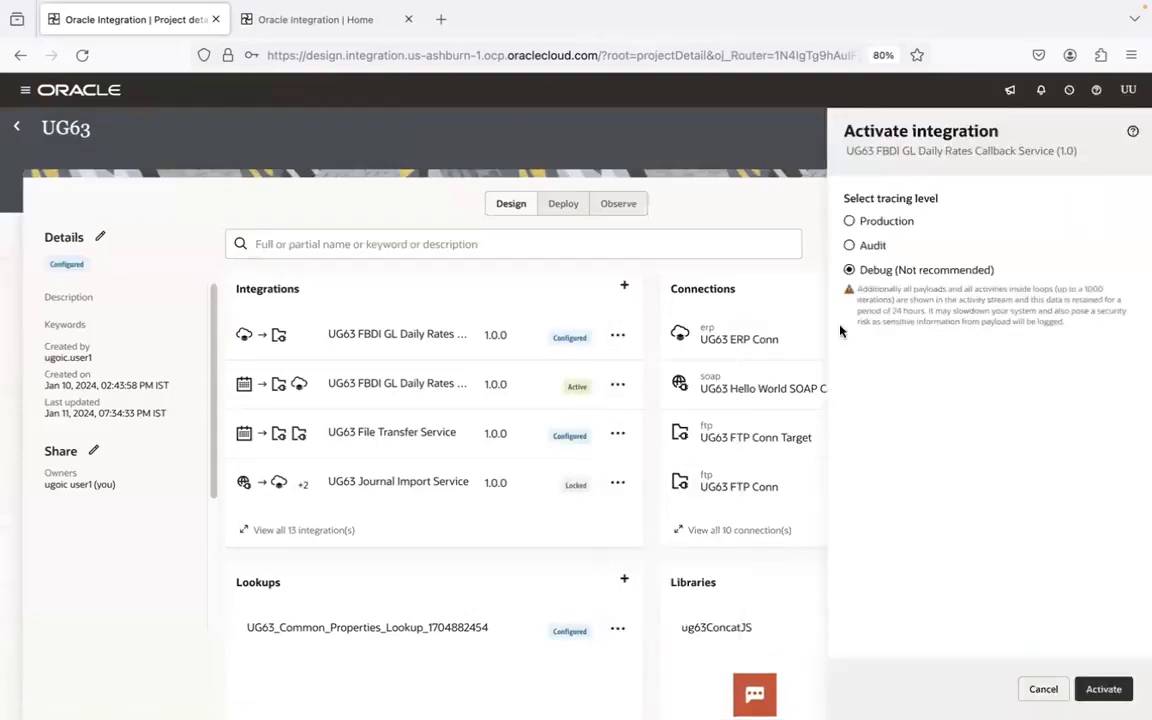
pyautogui.click(1103, 688)
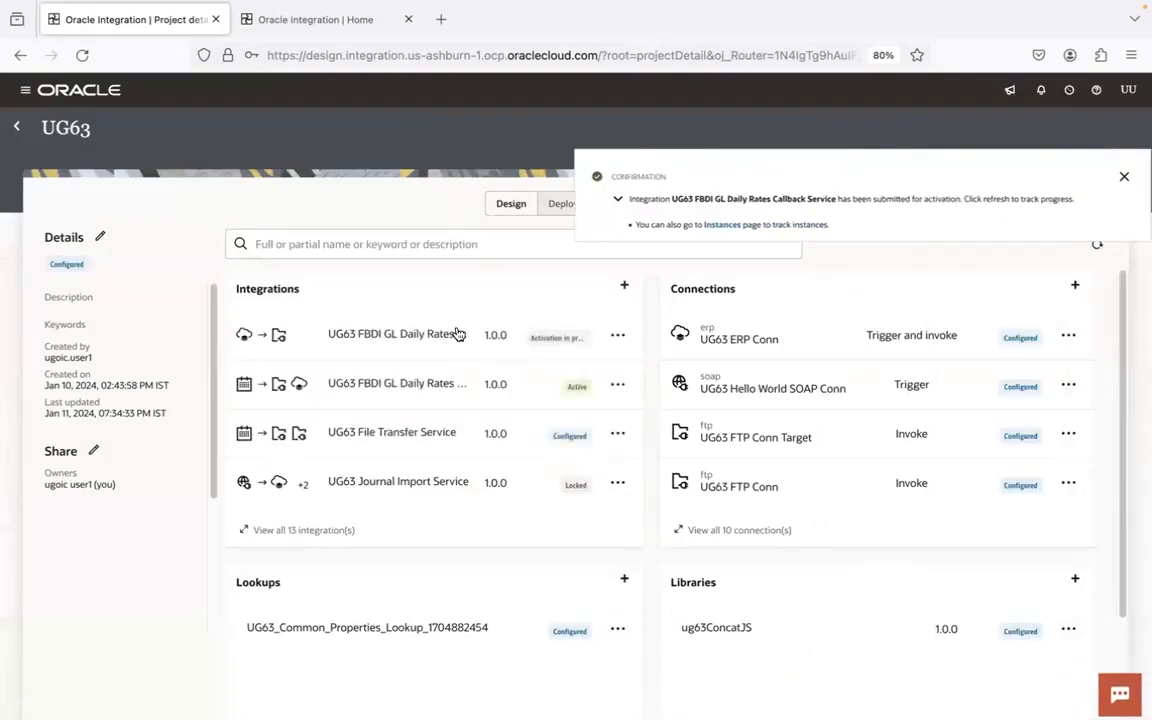
pyautogui.click(1124, 176)
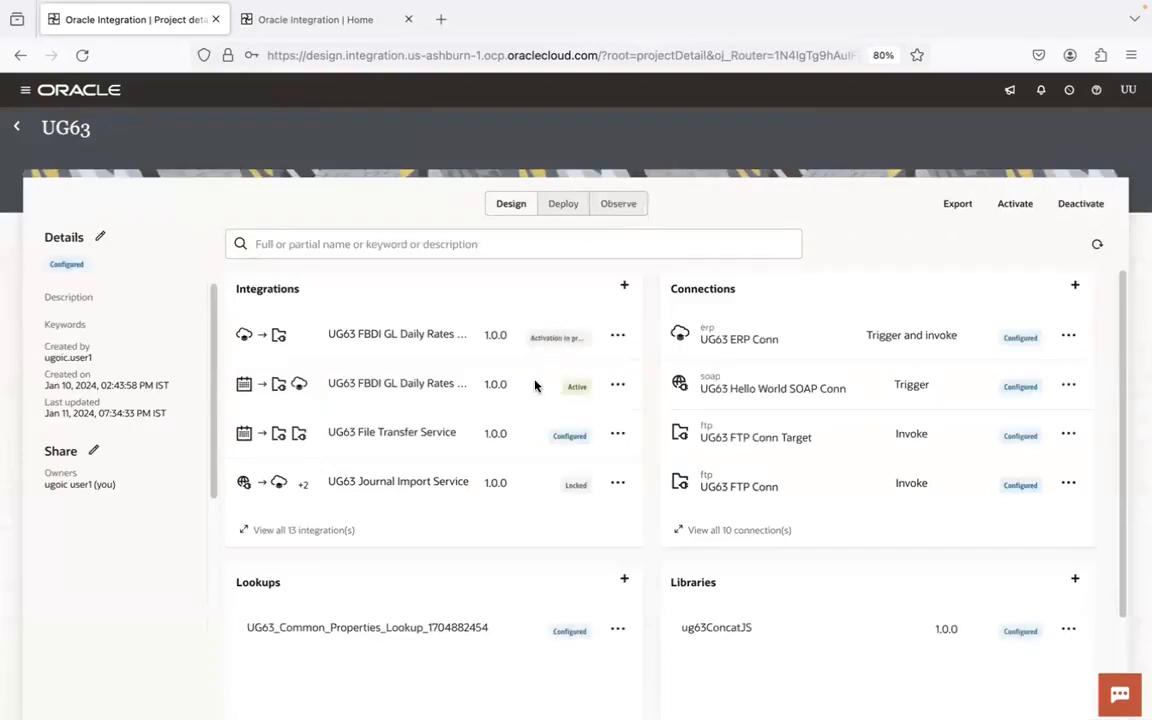
# - Refresh the UG63 project page and expand the full list of its integrations
pyautogui.click(1100, 246)
pyautogui.click(1097, 246)
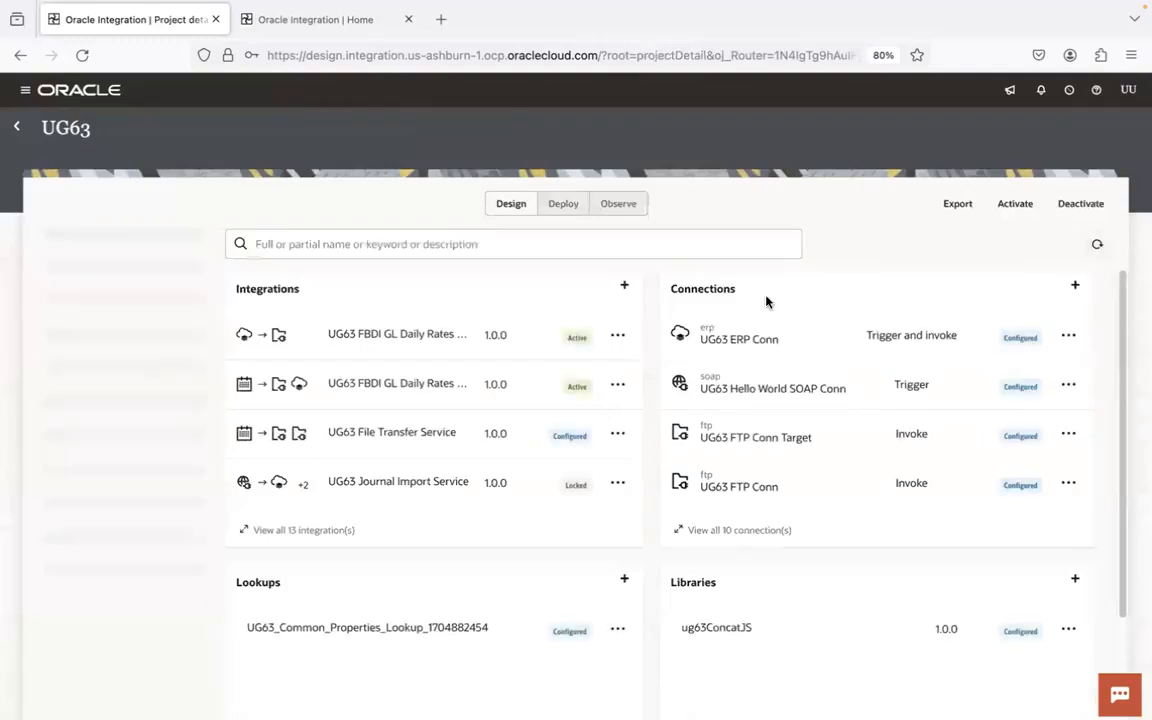
pyautogui.click(306, 535)
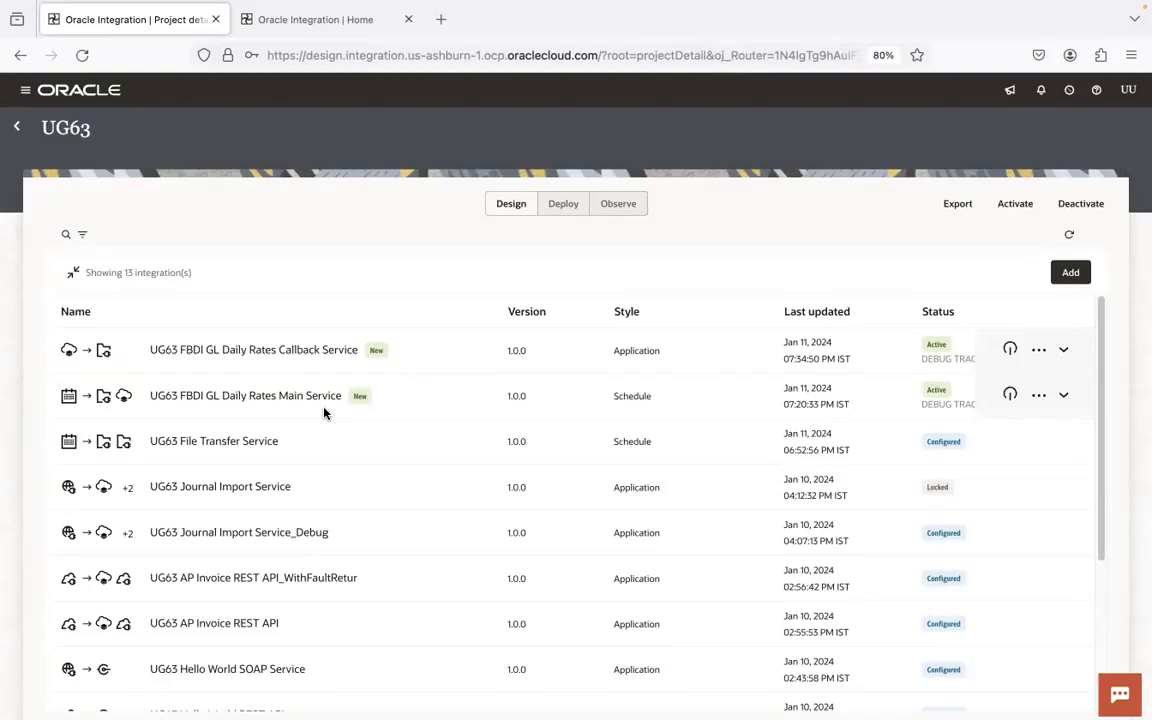
# - Switch to Finder and go back from the 9.FBDI GL Daily Rates folder to the previously viewed location
pyautogui.press('super+Tab')
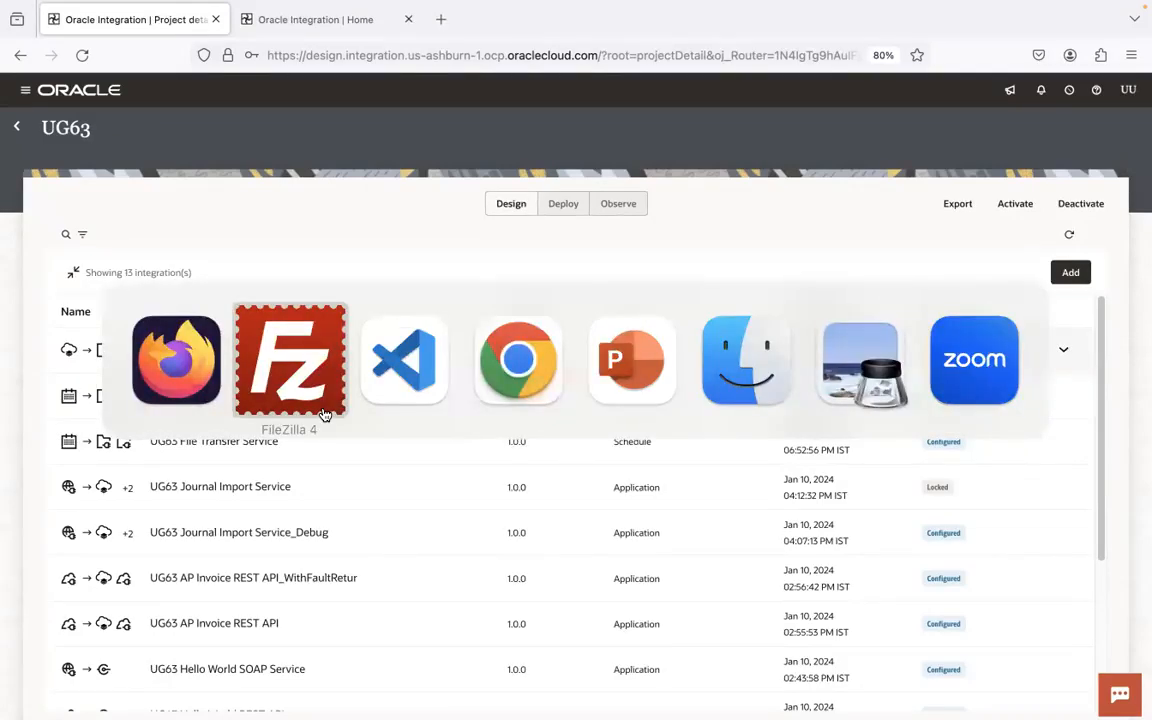
pyautogui.press('super+Tab')
pyautogui.press('super+Tab')
pyautogui.press('super+Tab')
pyautogui.press('super+Tab')
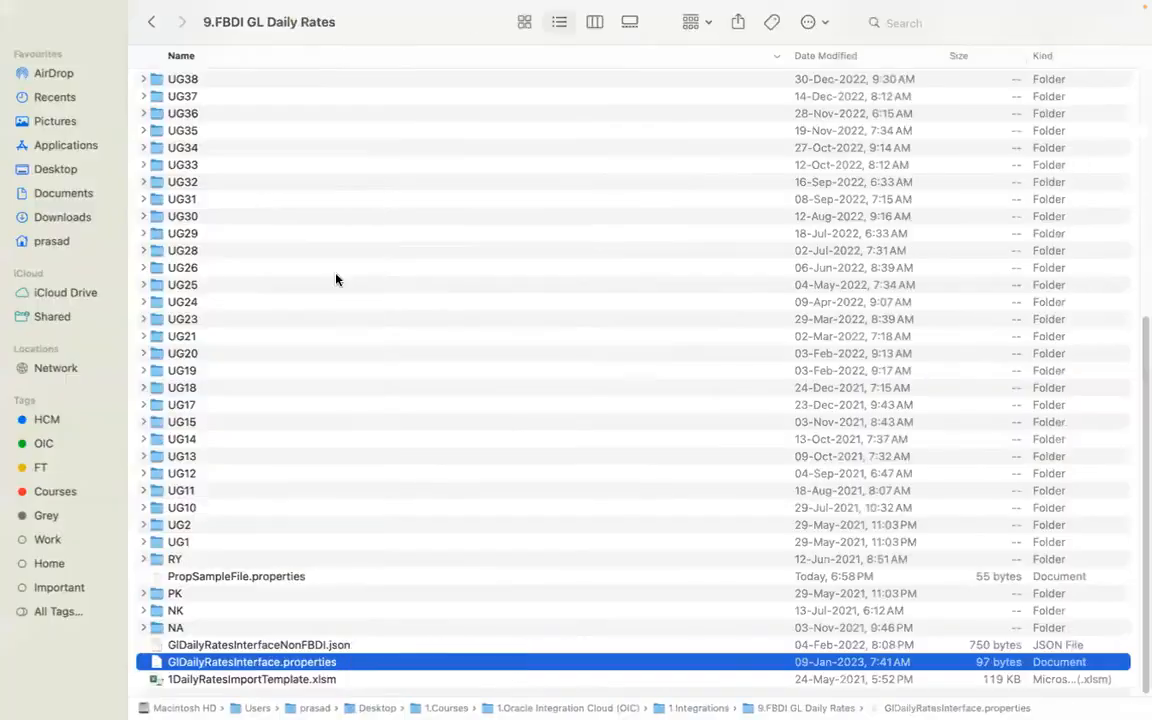
pyautogui.click(152, 21)
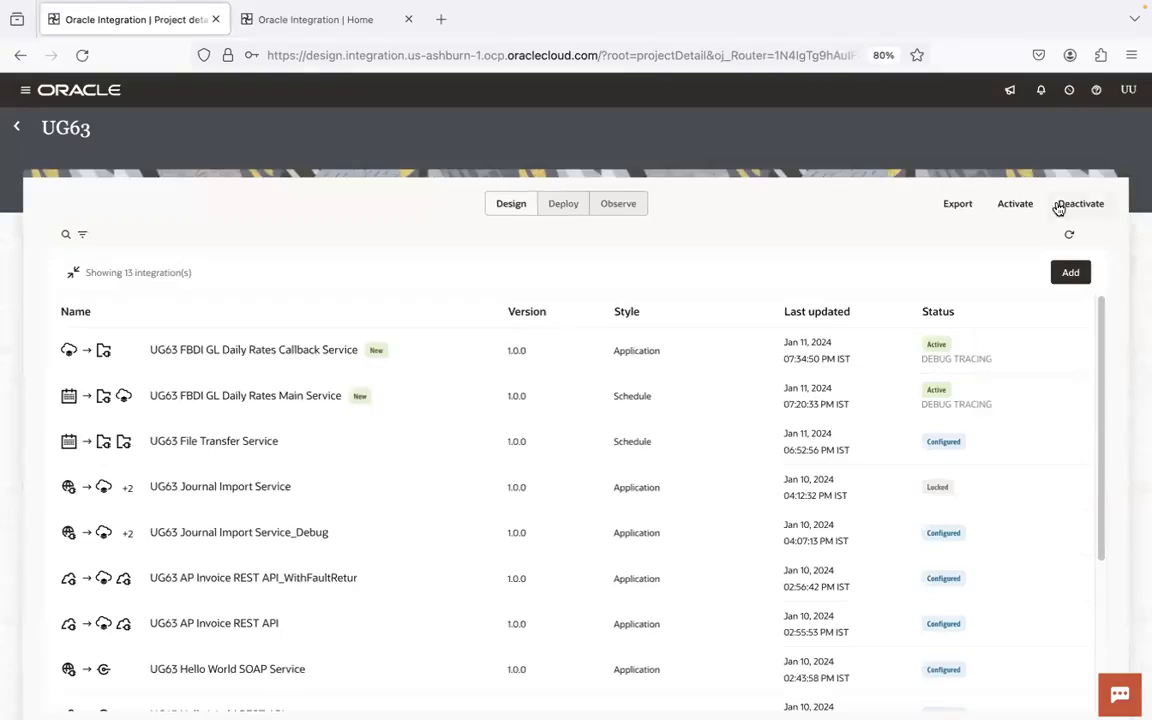
# - Return to Oracle Integration, refresh the full integrations list and check the GL Daily Rates callback and main services
pyautogui.click(1069, 234)
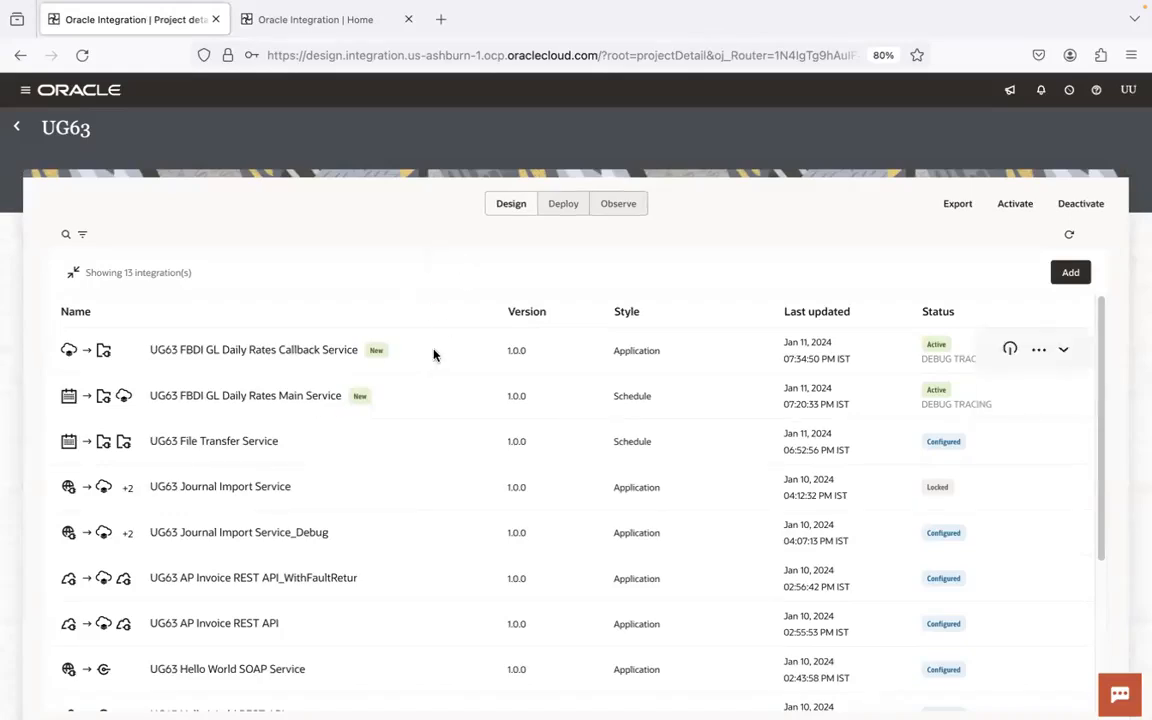
pyautogui.moveTo(528, 3)
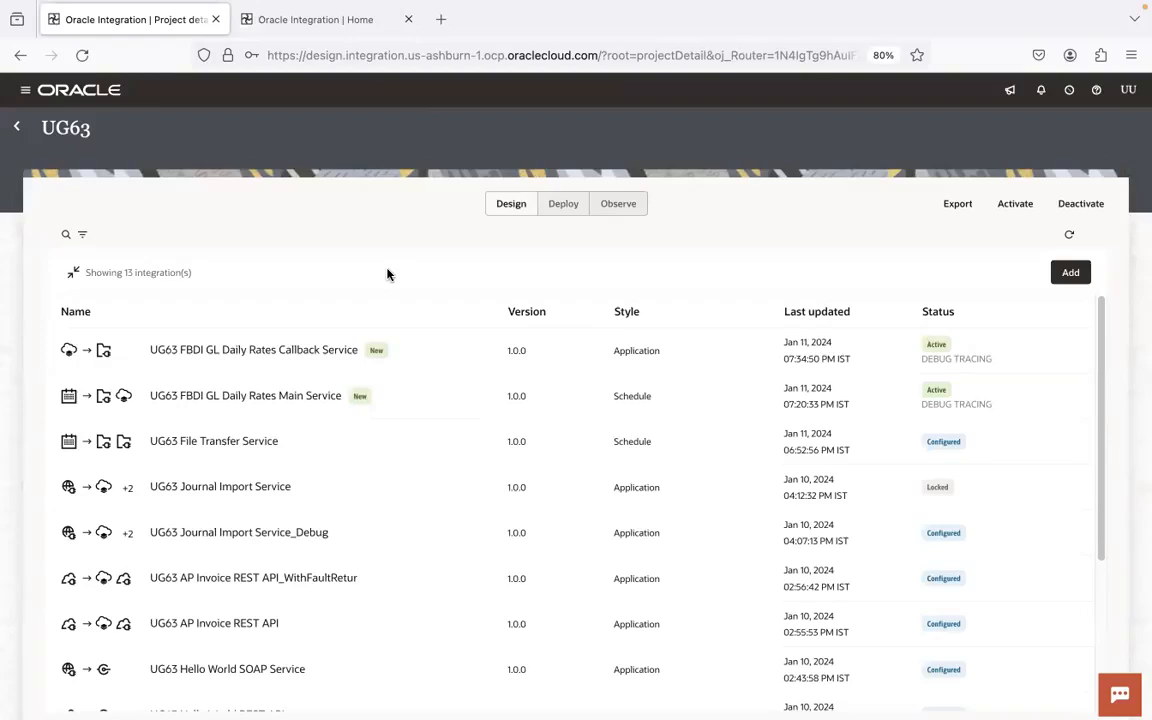
pyautogui.moveTo(391, 395)
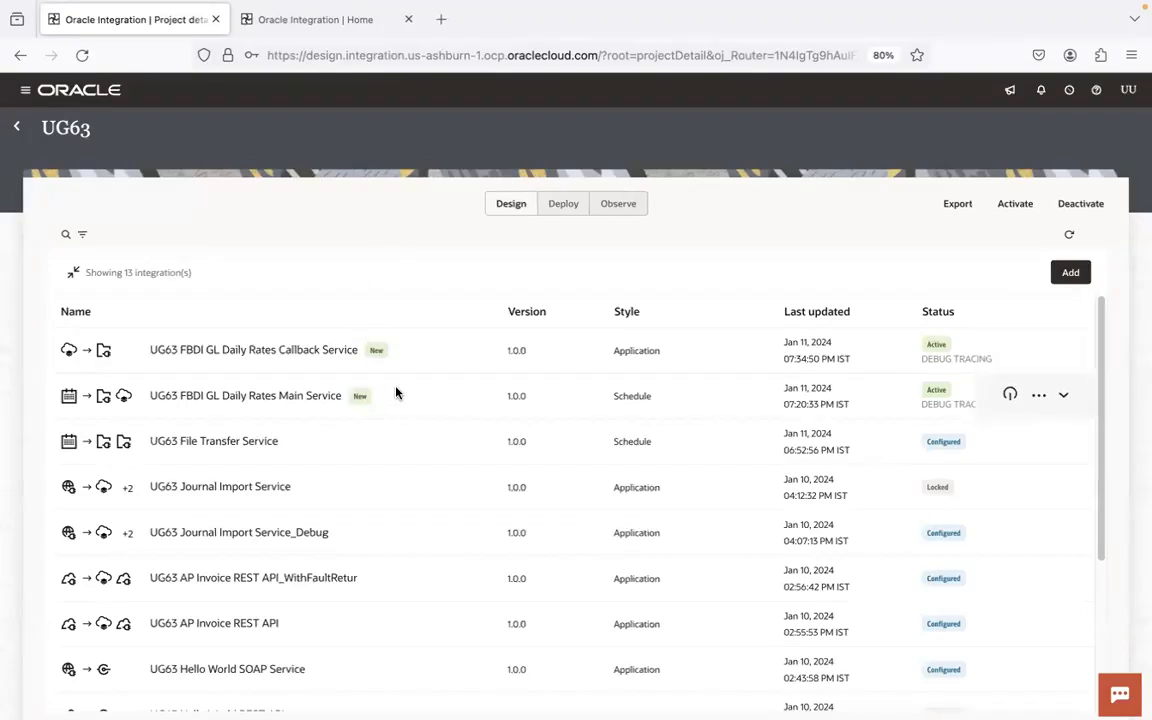